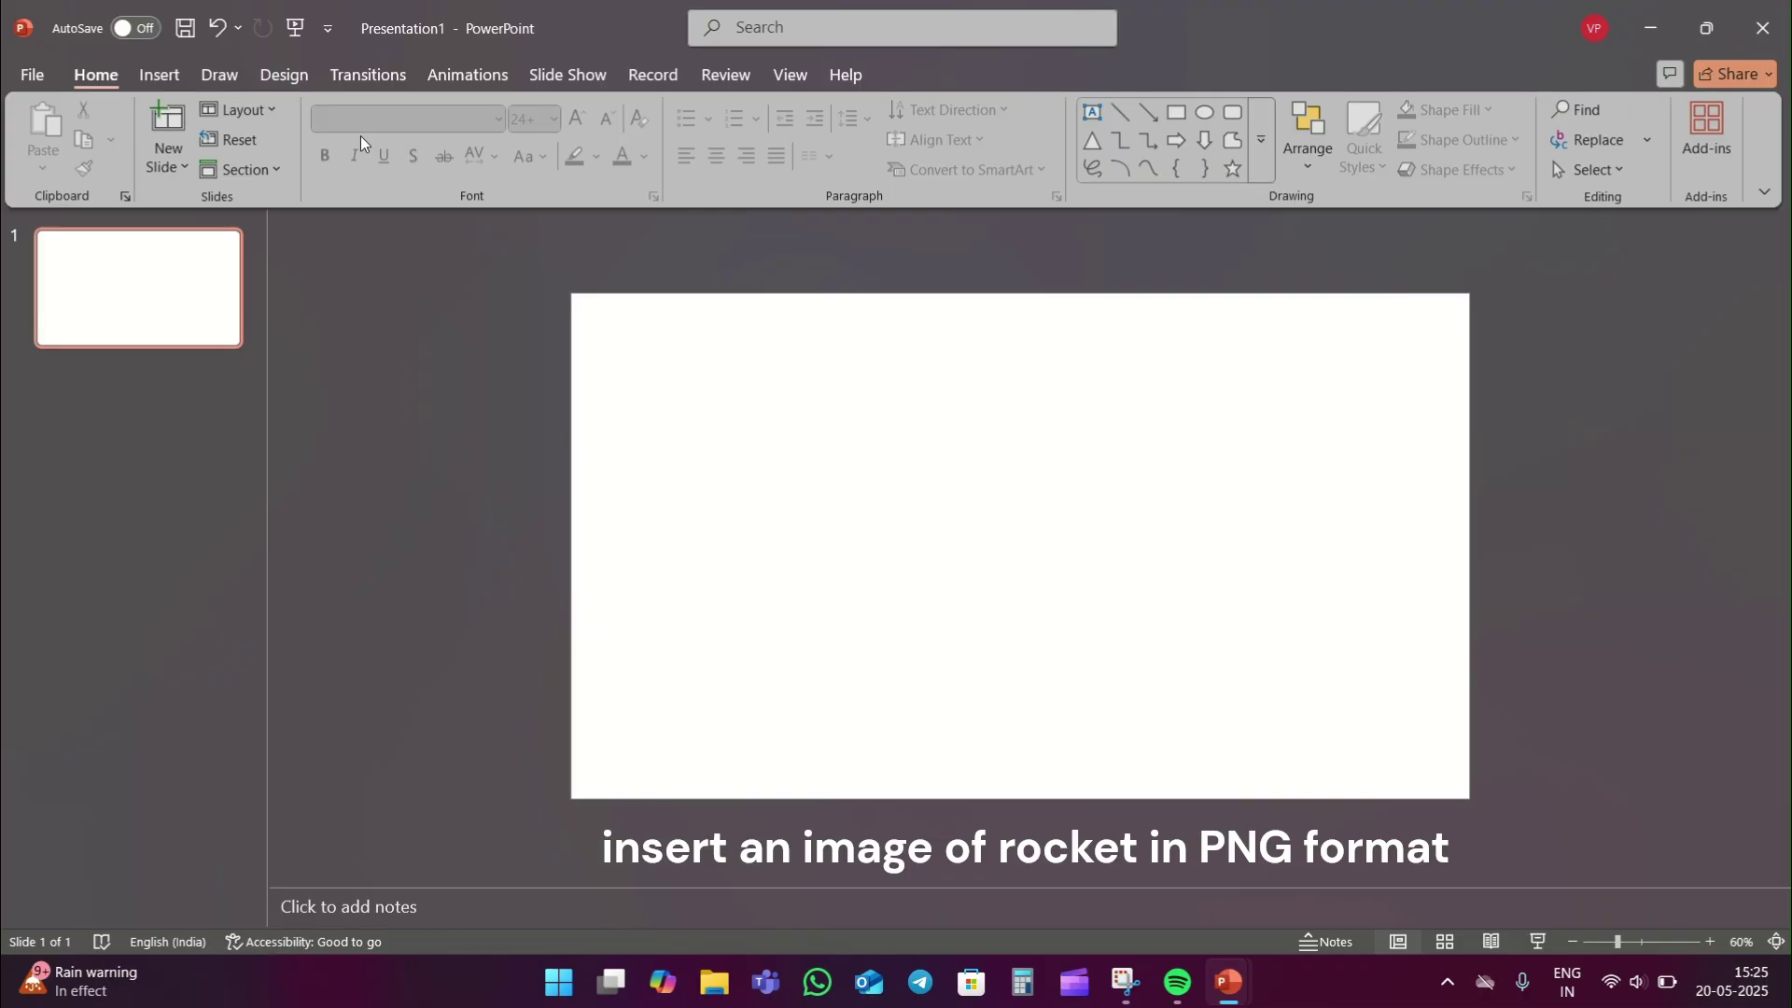
Insert the rocket PNG from the Downloads folder onto the slide.
click(159, 74)
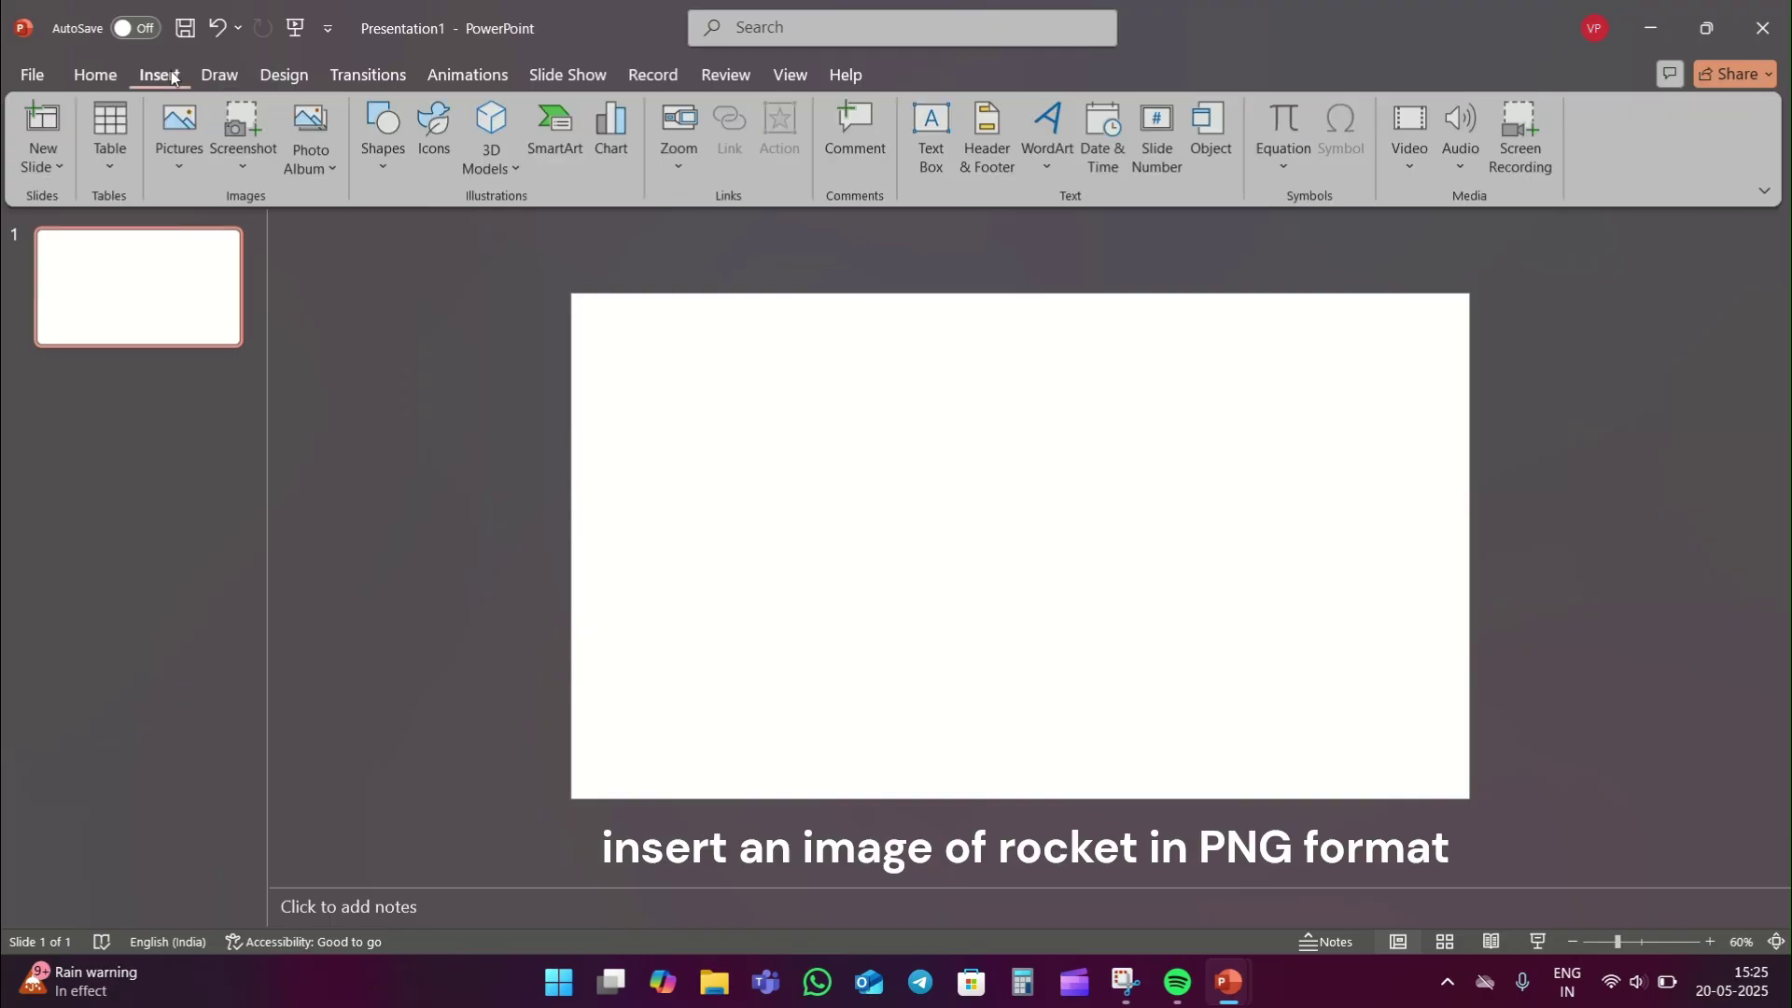
click(181, 148)
click(194, 237)
scroll(536, 374, up, 2)
scroll(537, 373, up, 3)
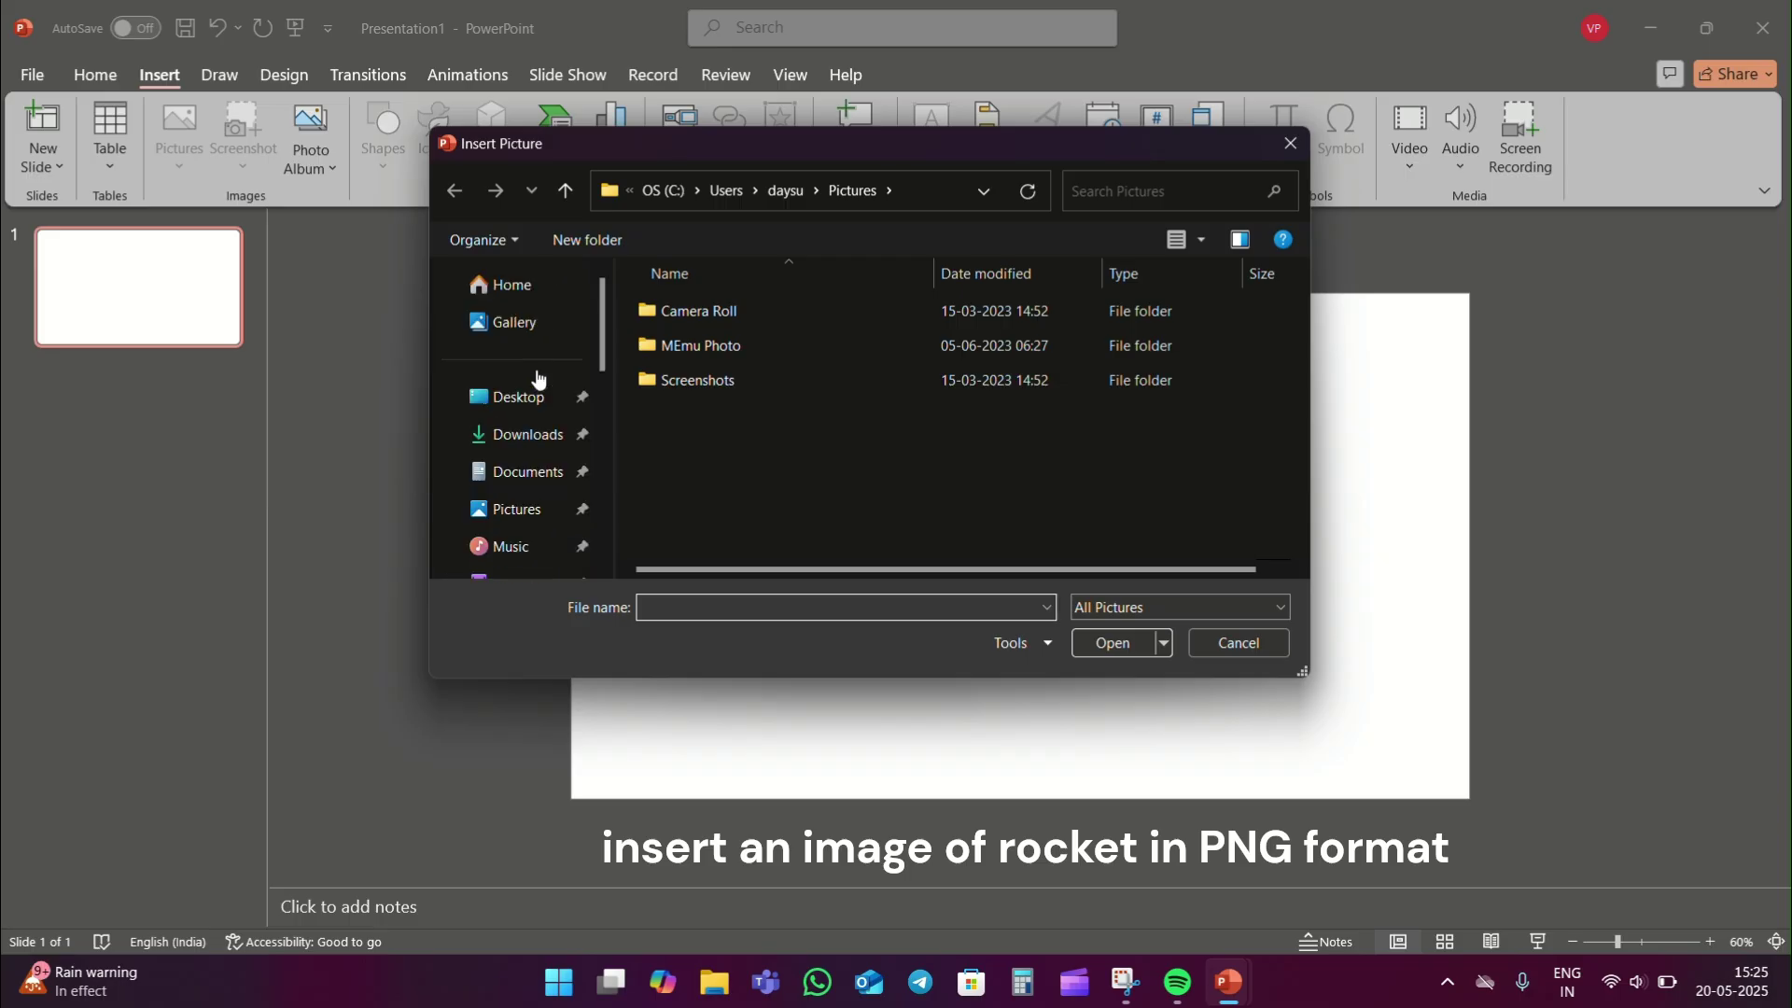
click(527, 434)
double_click(1241, 420)
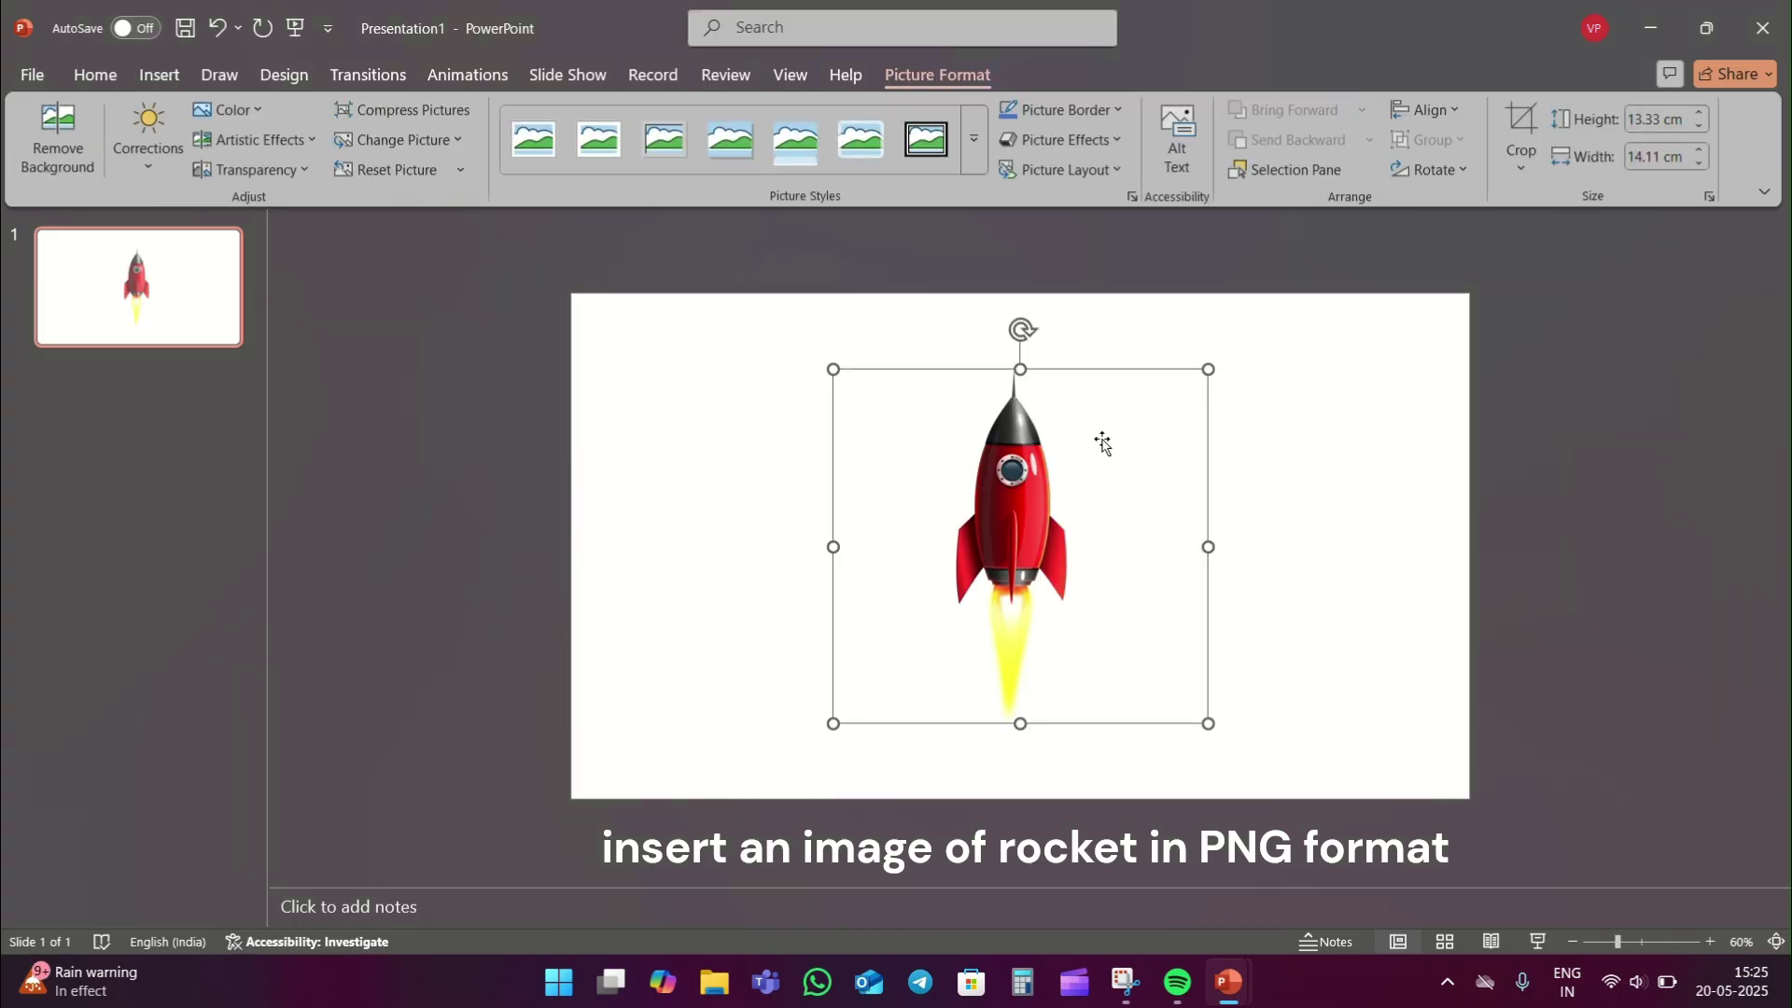
Rotate the rocket 90° to point right, shrink it to about 5.4 cm, and move it to the right edge.
drag(1021, 328, 1170, 578)
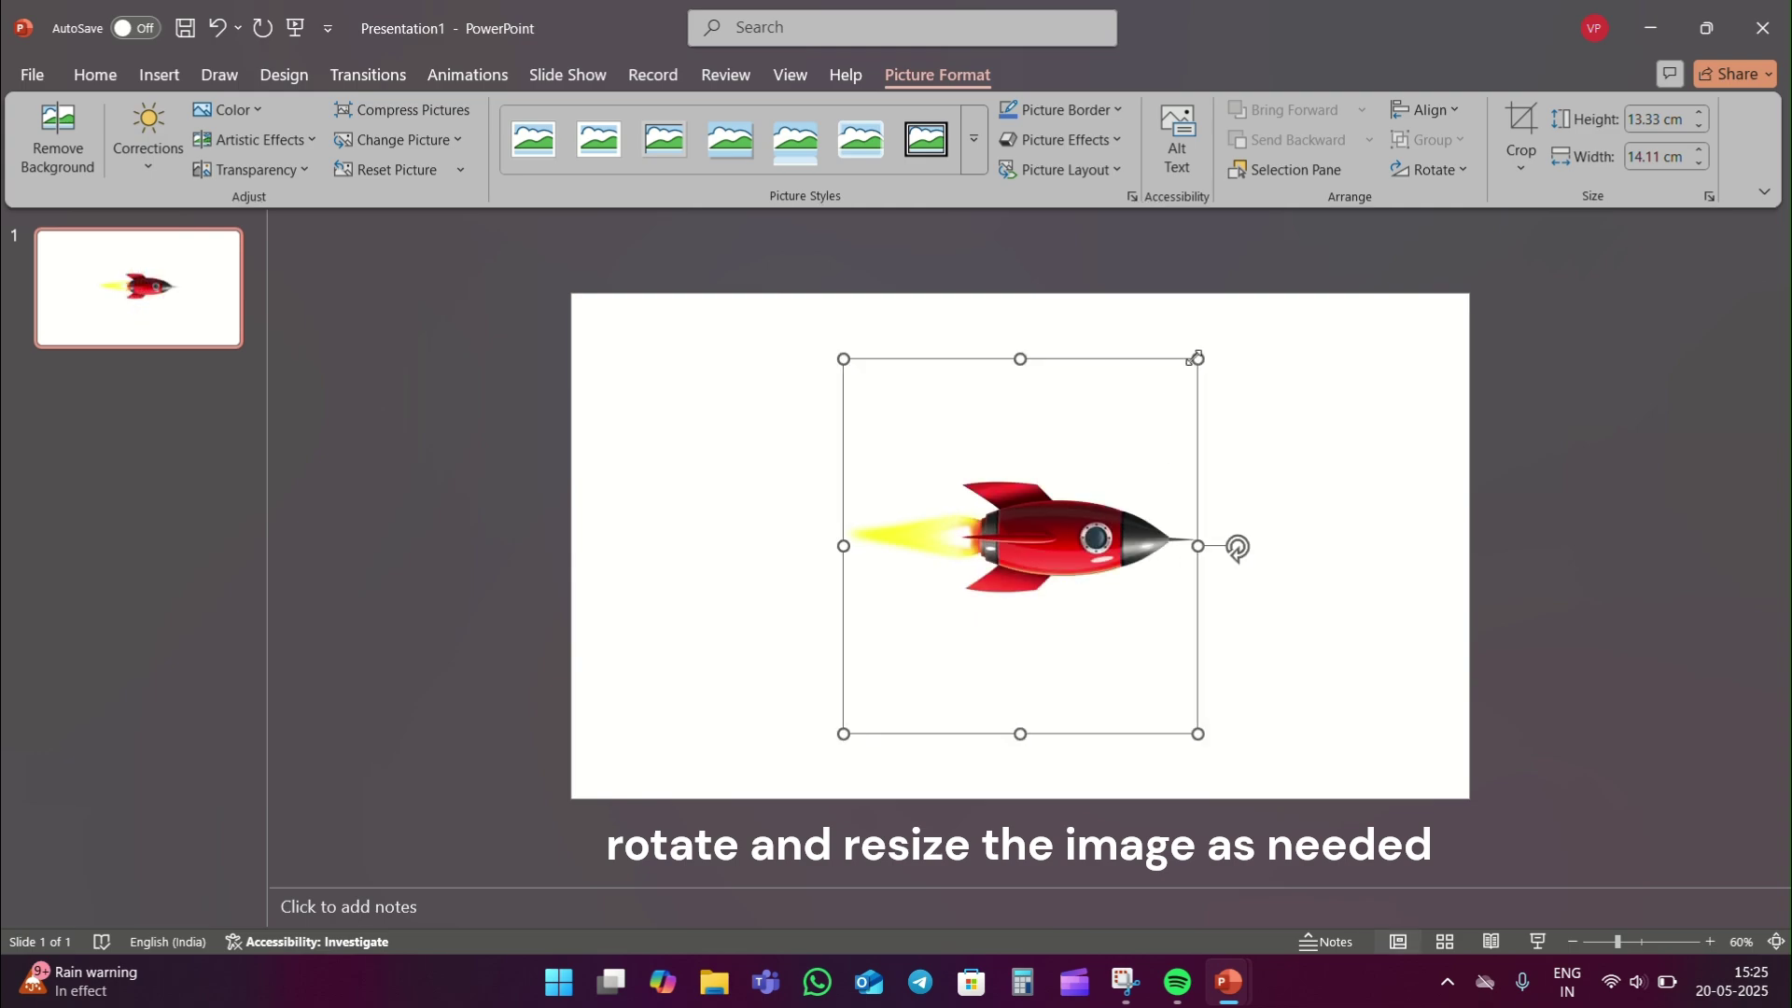
drag(1198, 358, 989, 581)
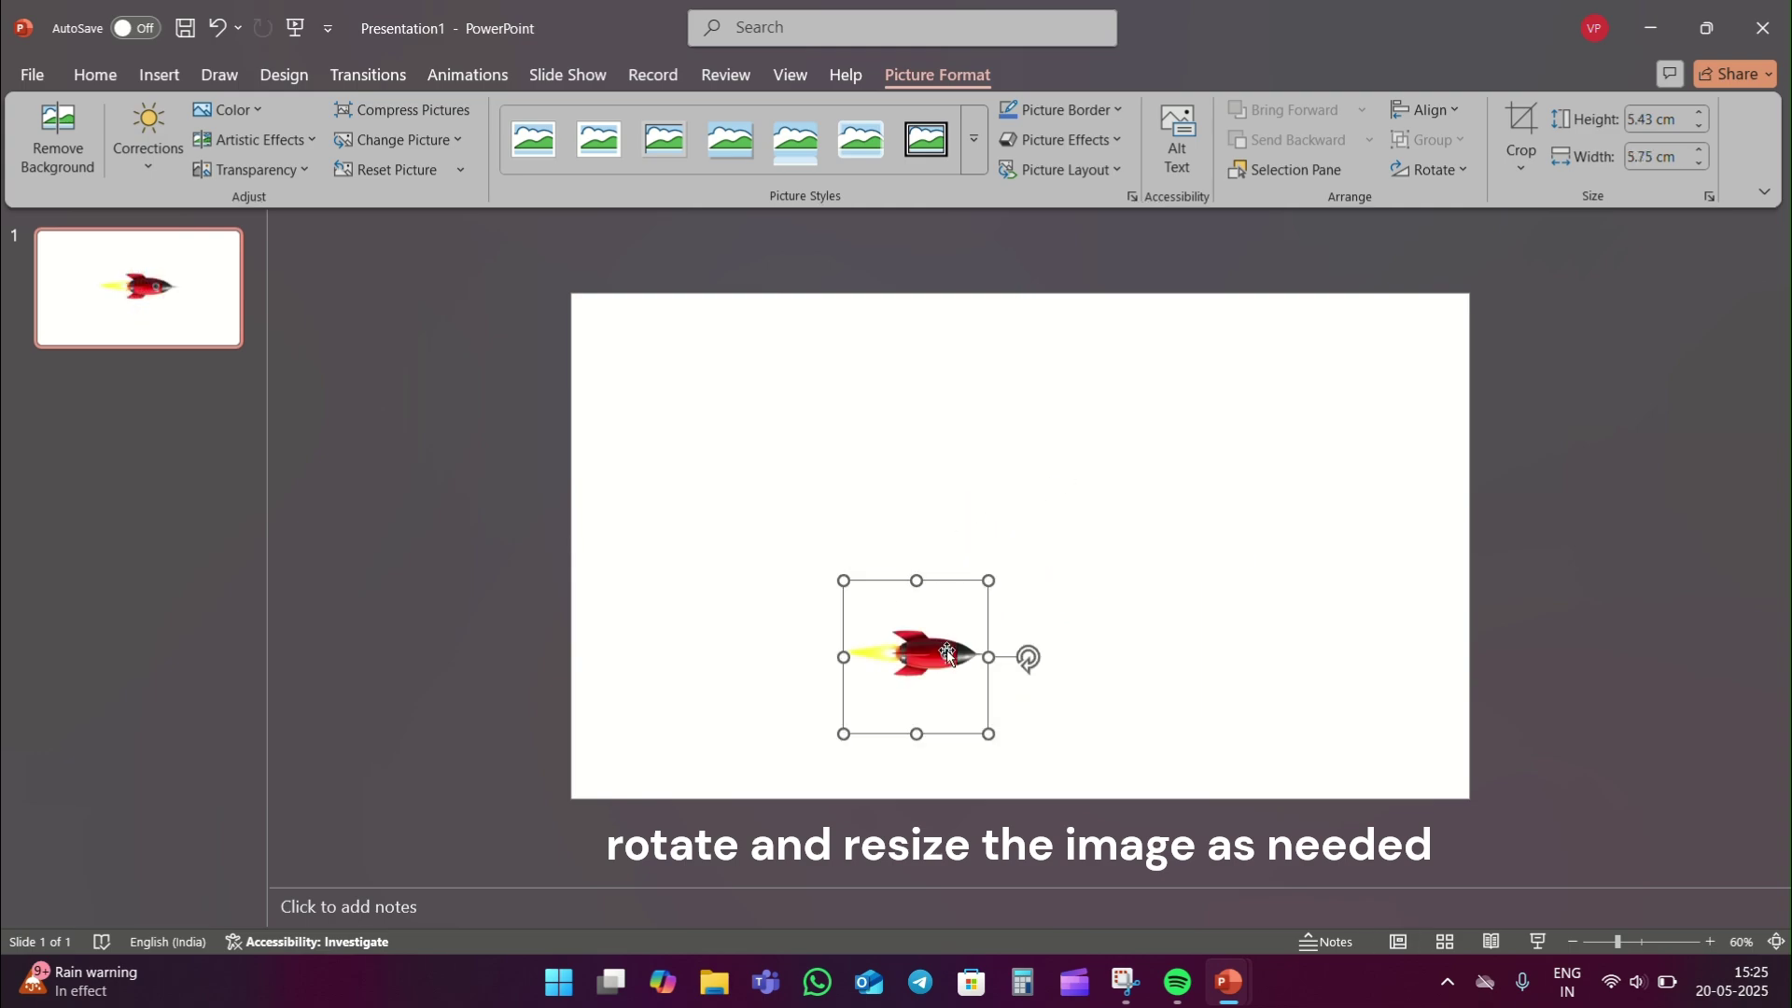
drag(948, 654, 1424, 628)
click(1149, 320)
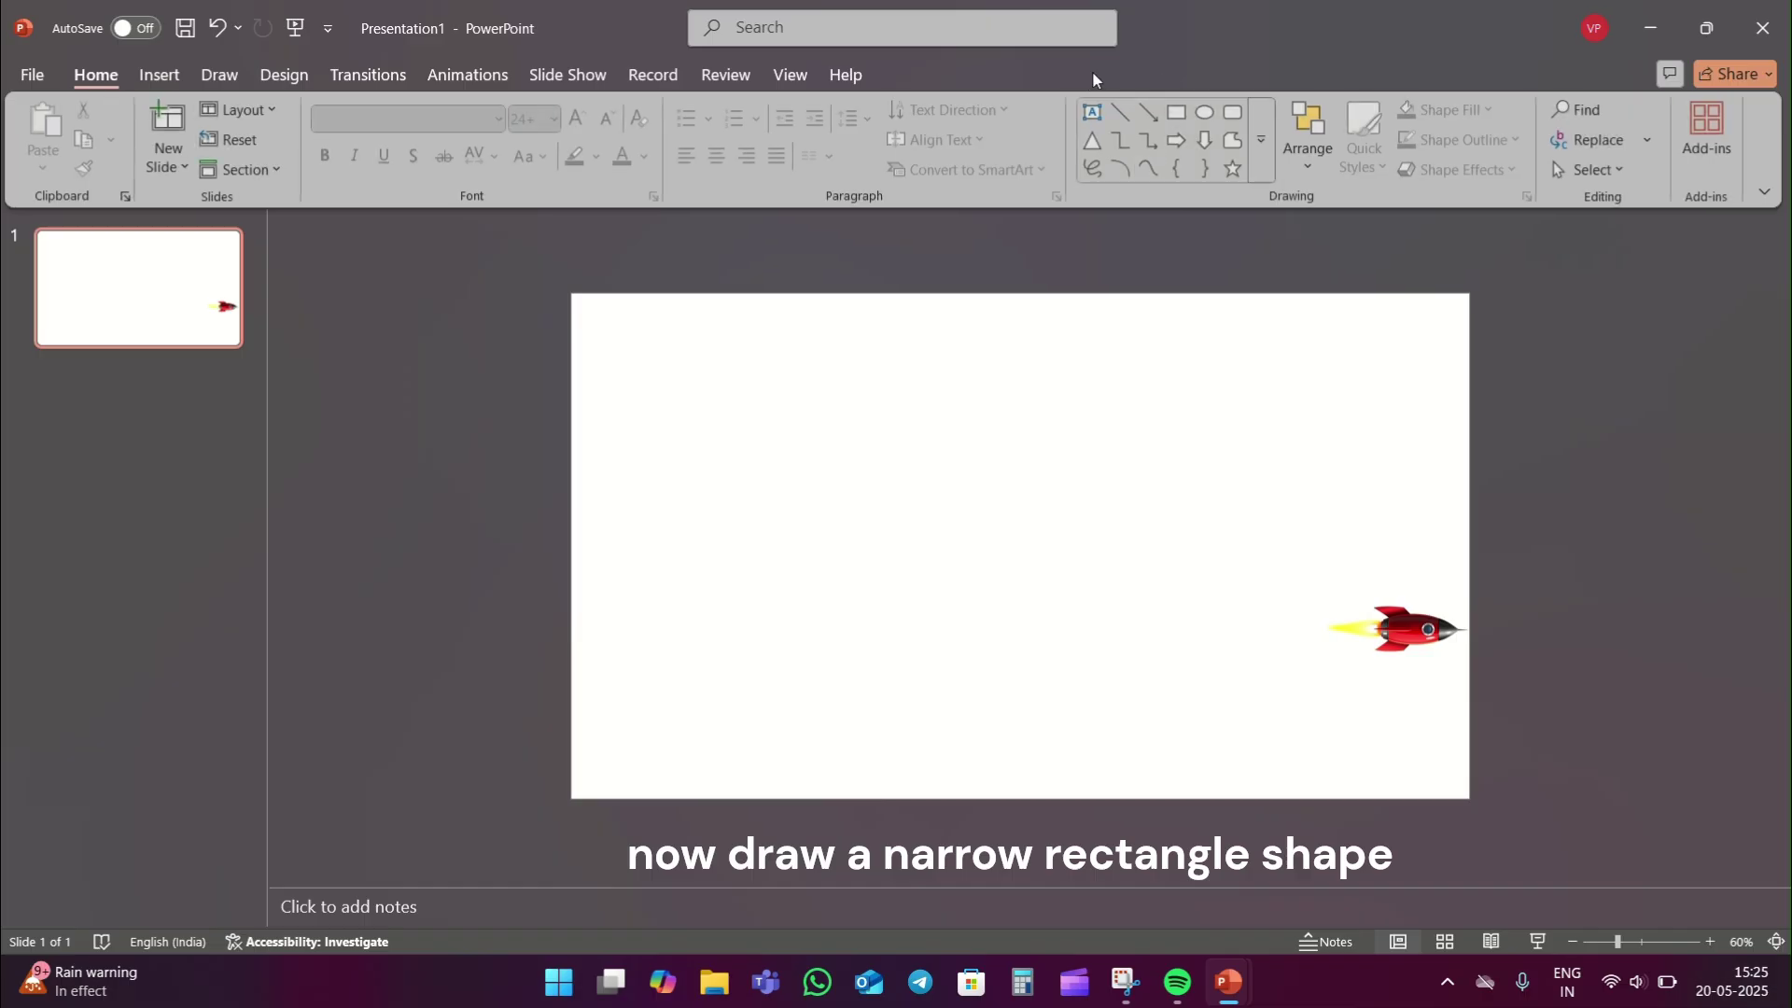
Draw a full-width rectangle bar and set its height to 0.63 cm.
click(1176, 112)
drag(570, 425, 1471, 488)
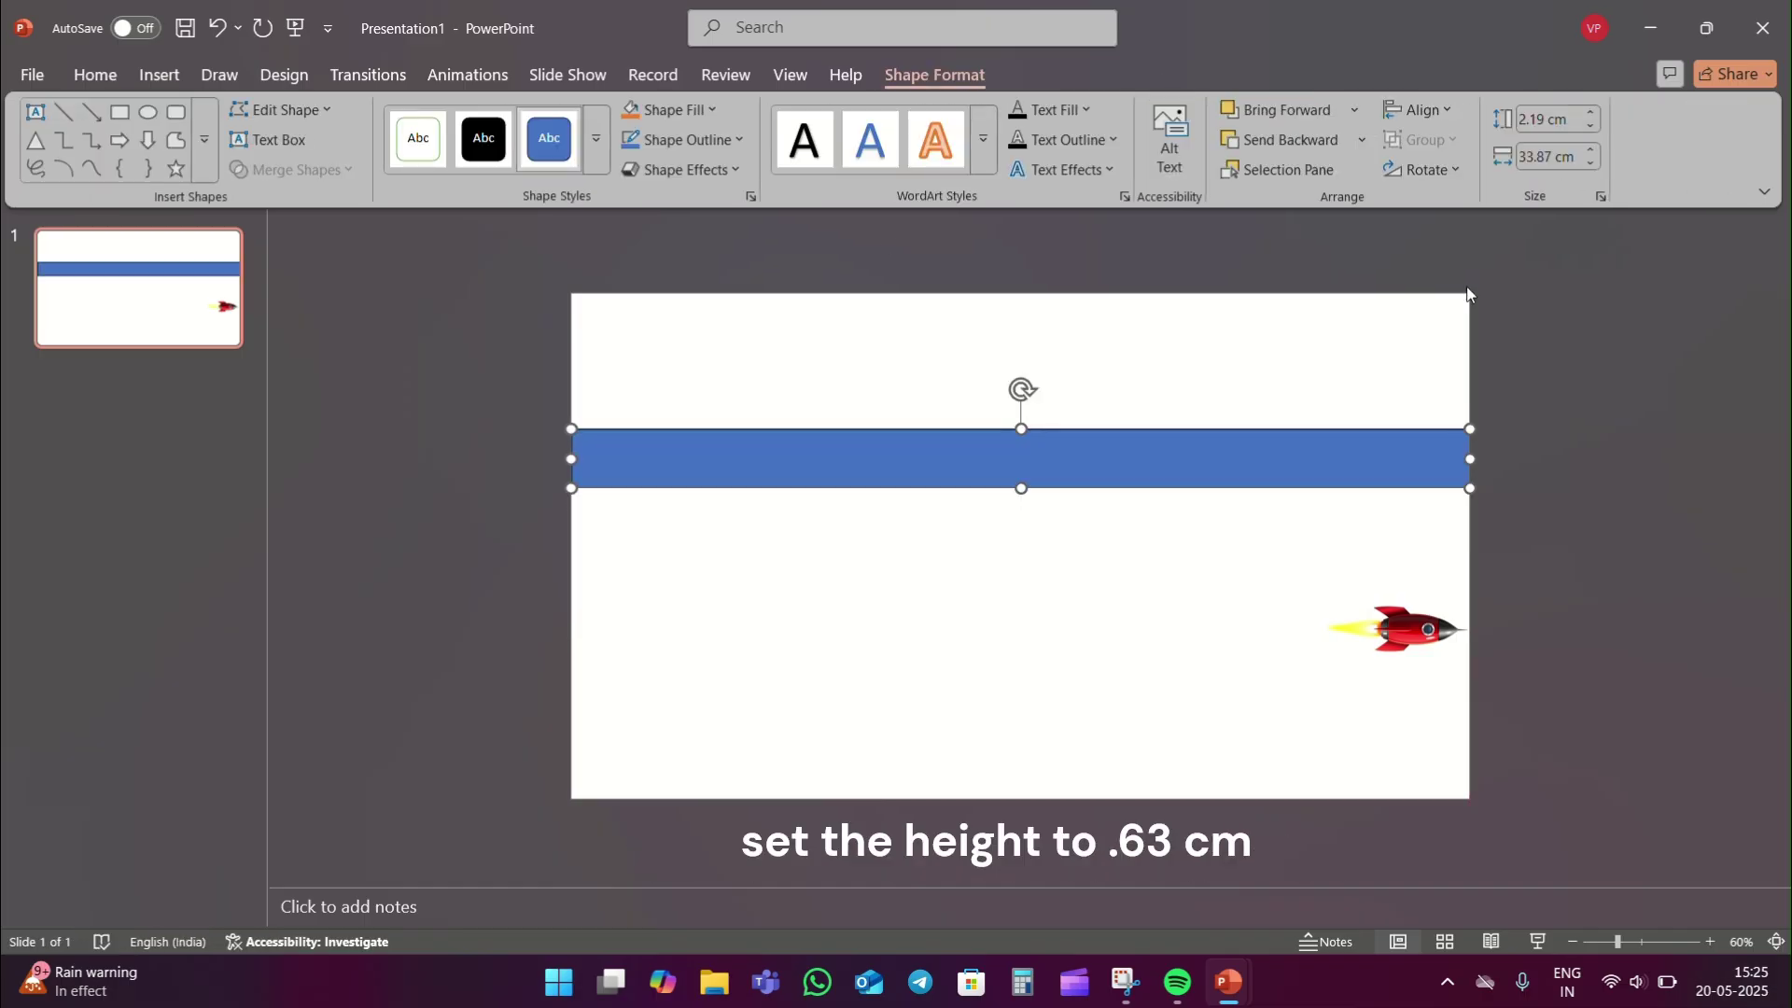
click(1569, 122)
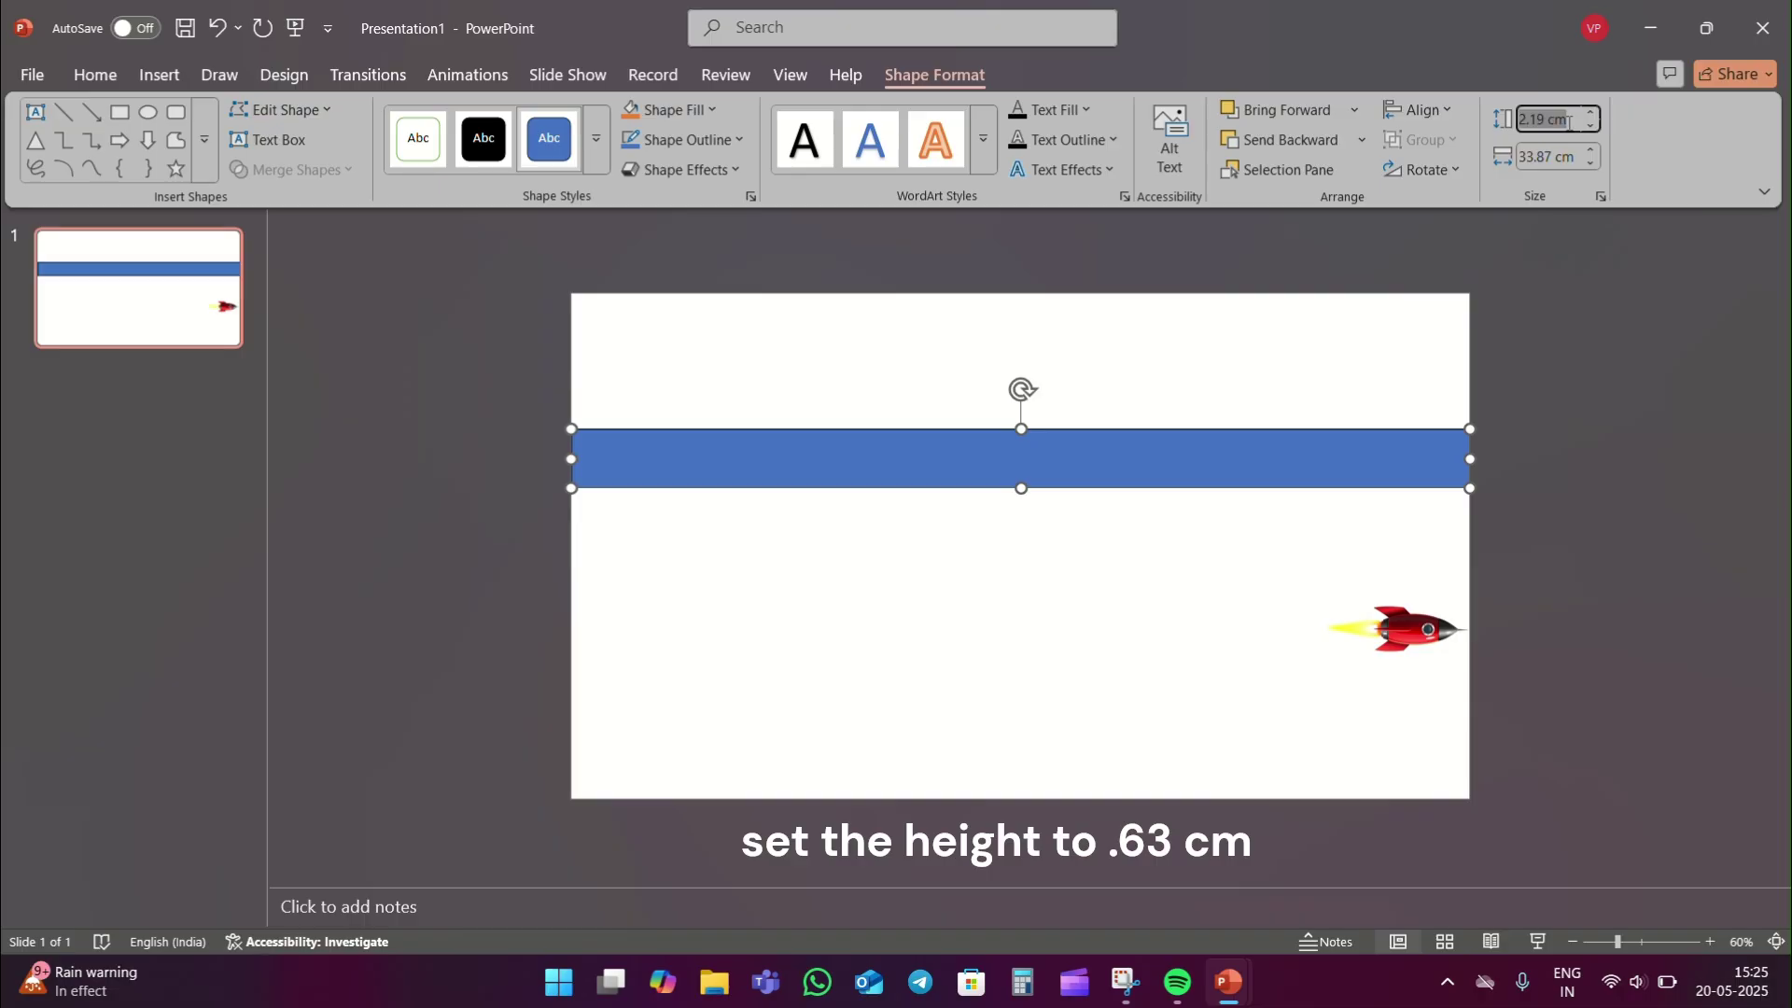
text(.63)
click(1252, 395)
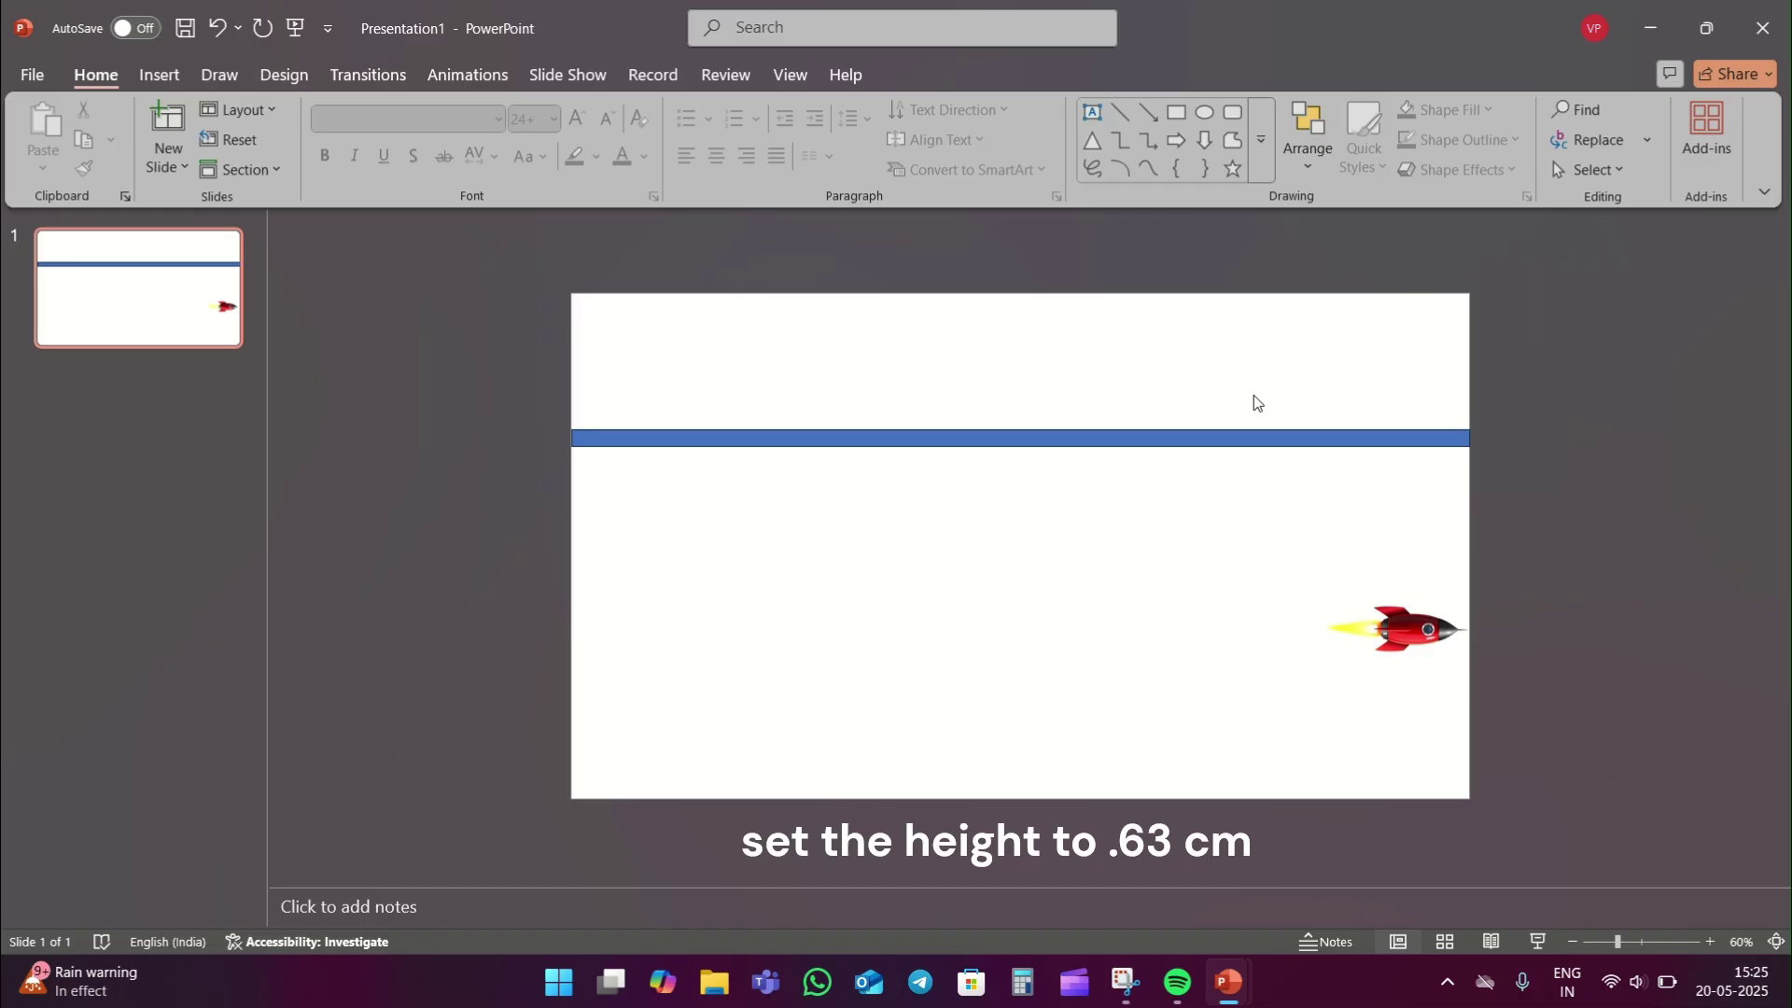
Duplicate the bar just below it and set the copy's height to 0.39 cm.
click(1083, 448)
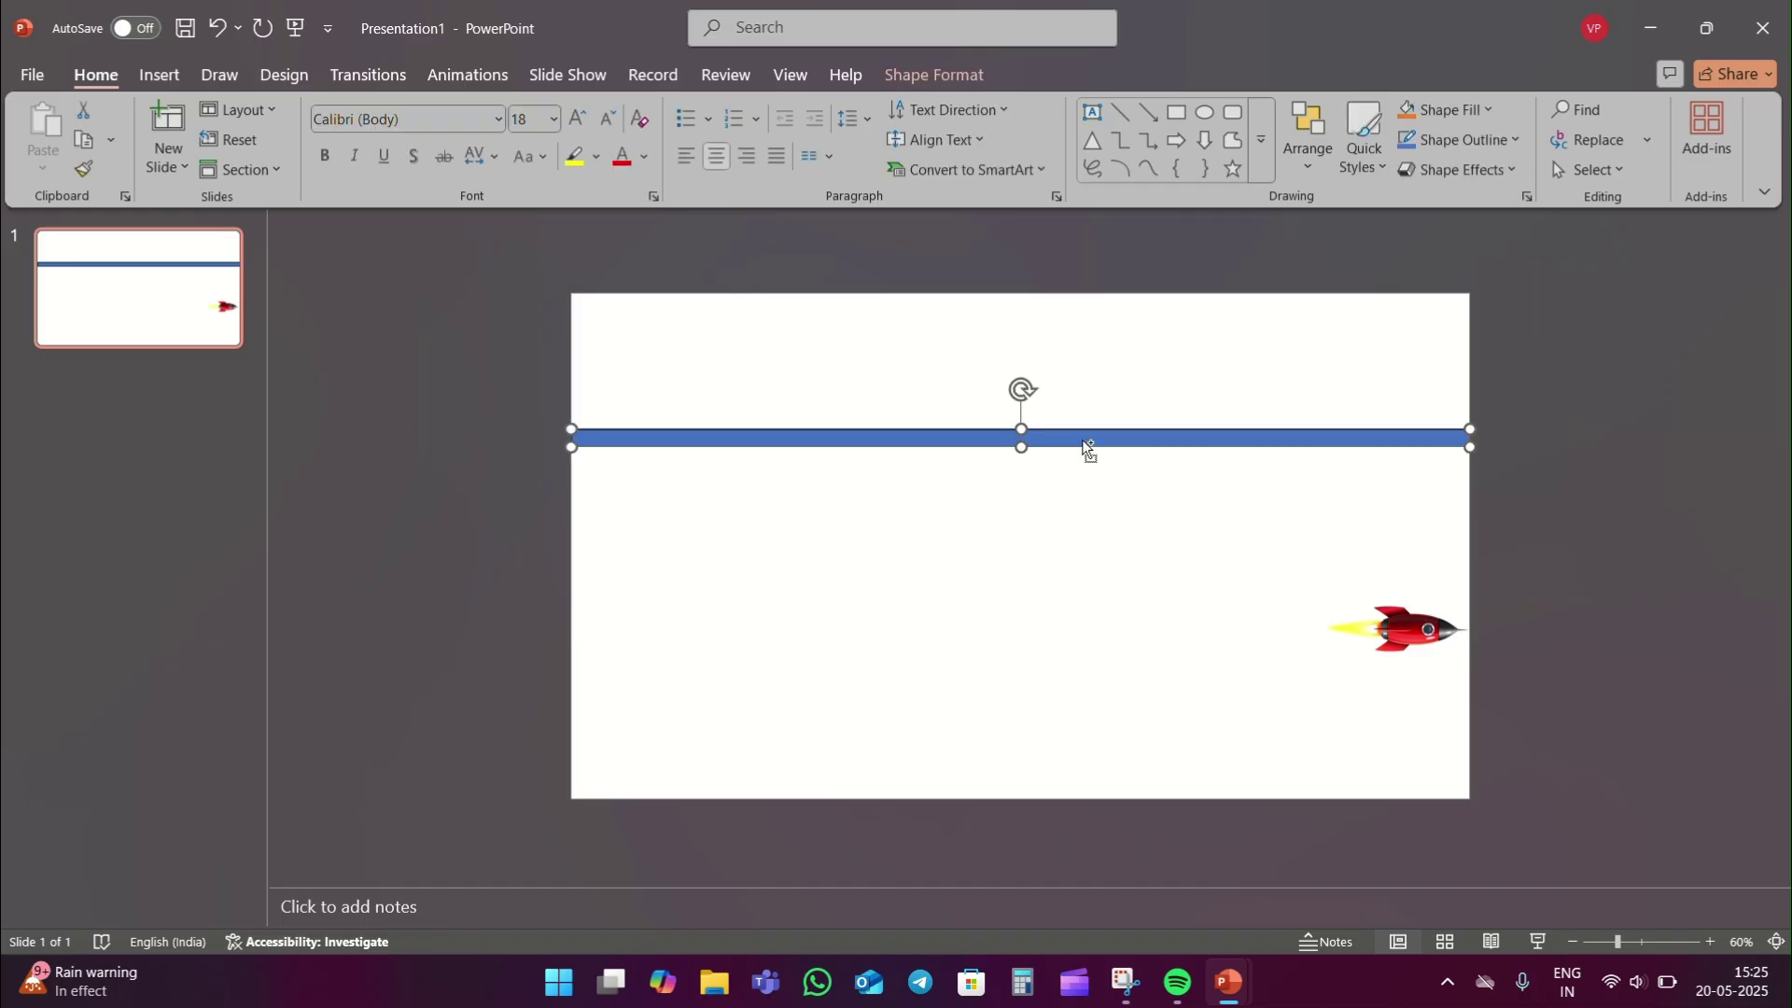
key(ctrl+d)
drag(1088, 450, 1099, 482)
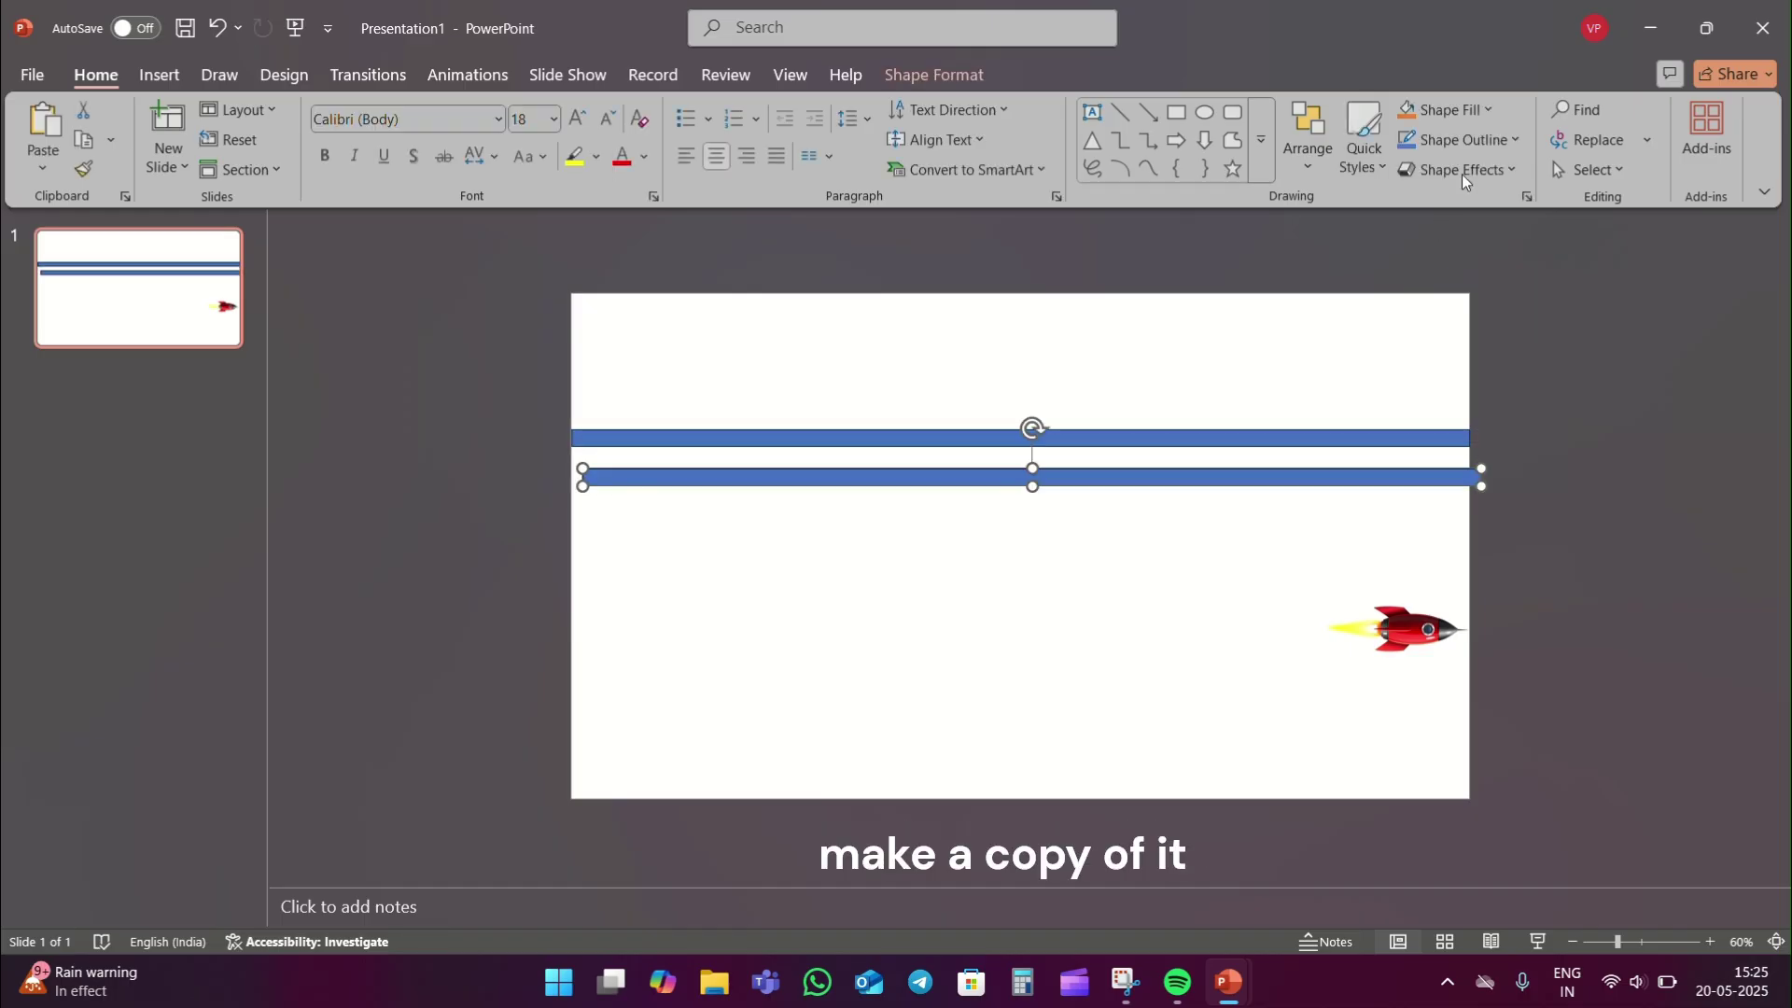
click(970, 82)
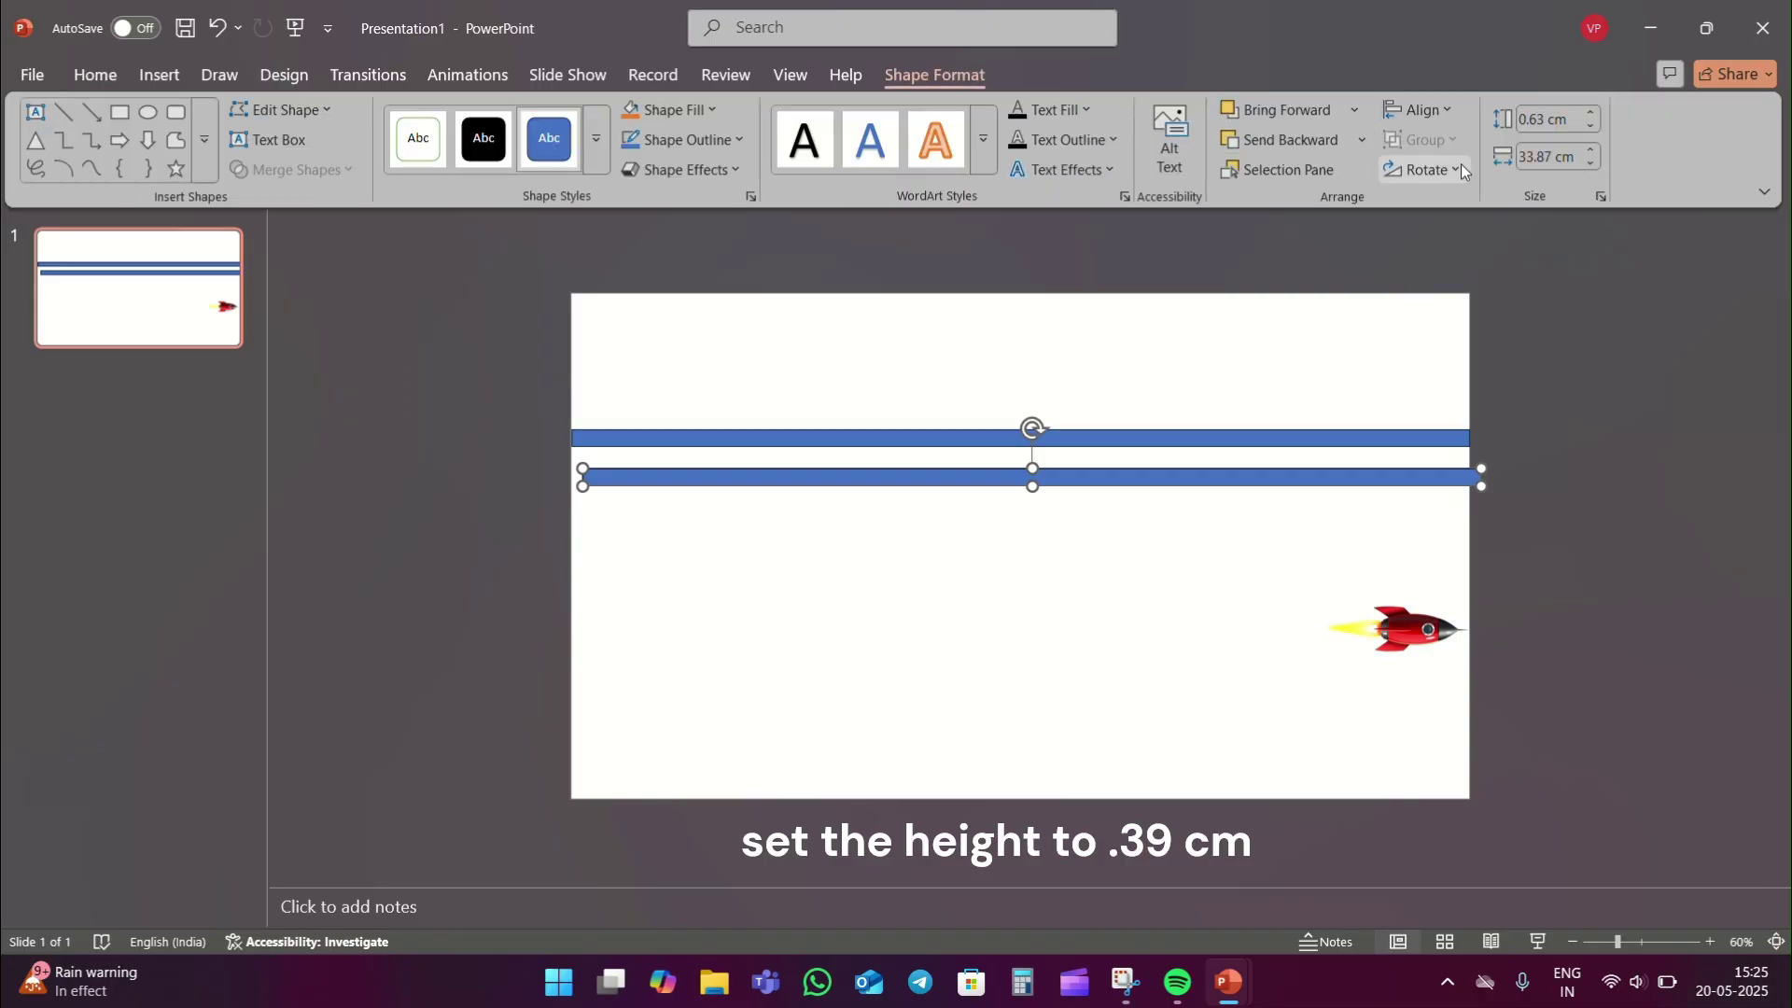
click(1569, 118)
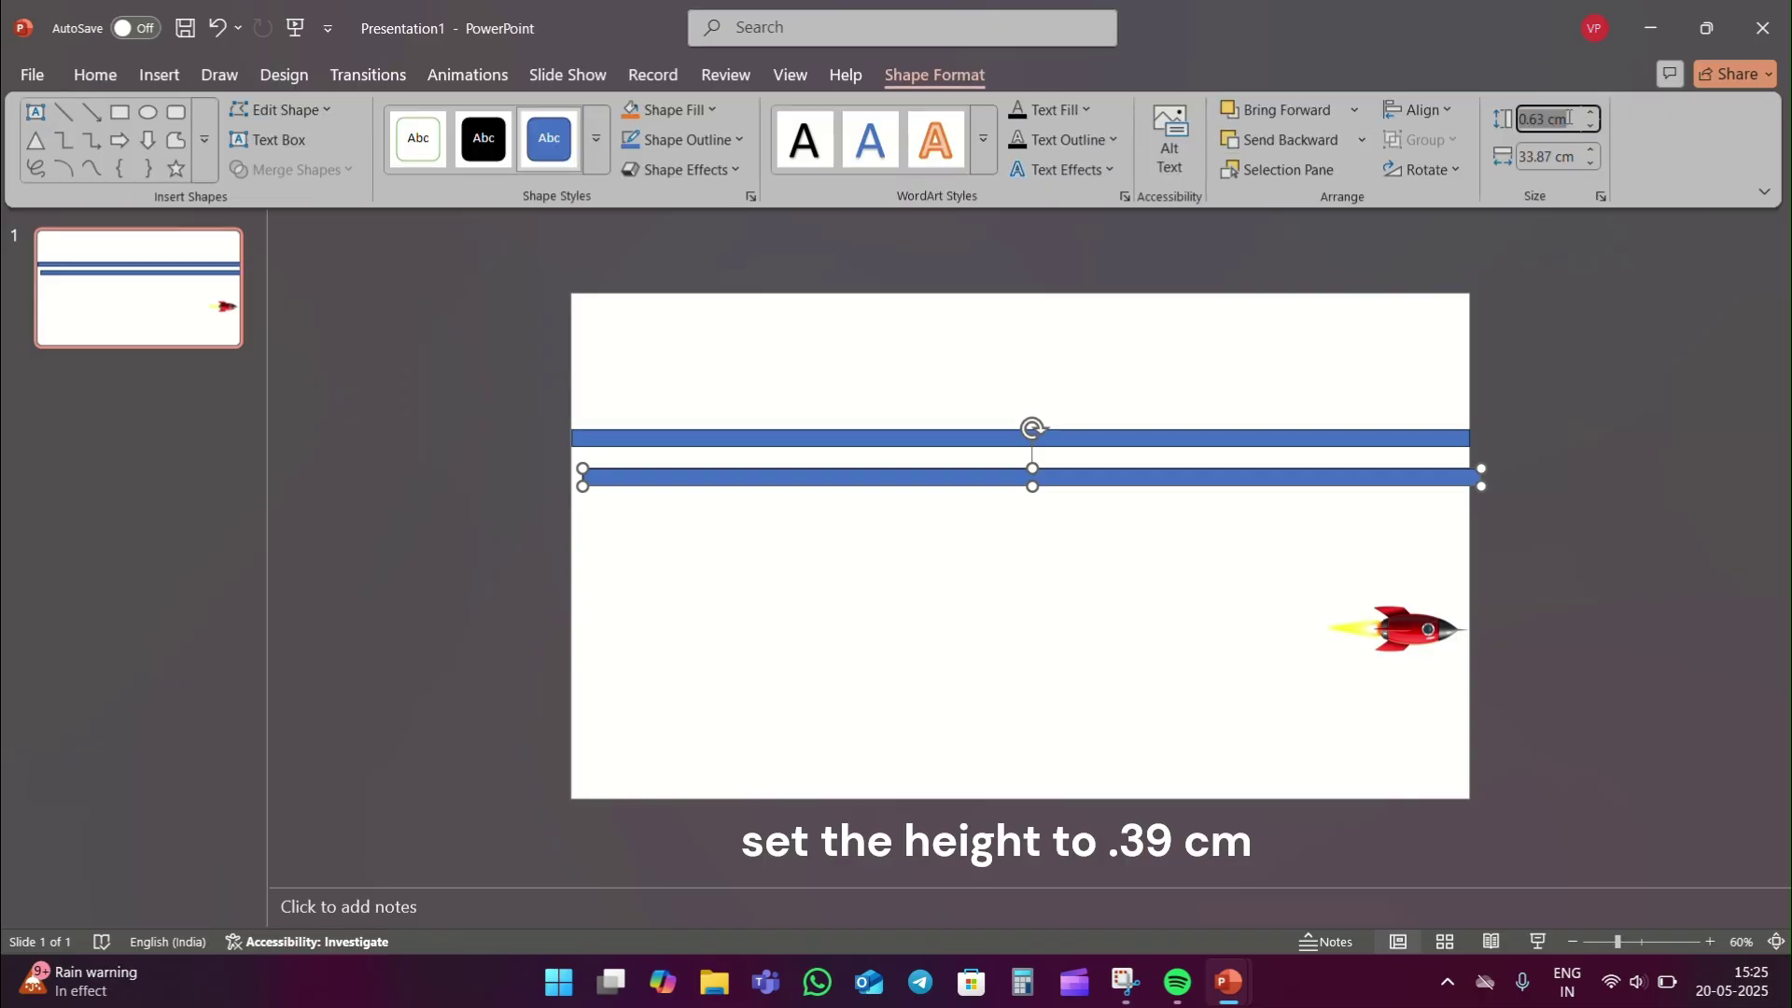
text(.39)
click(1270, 583)
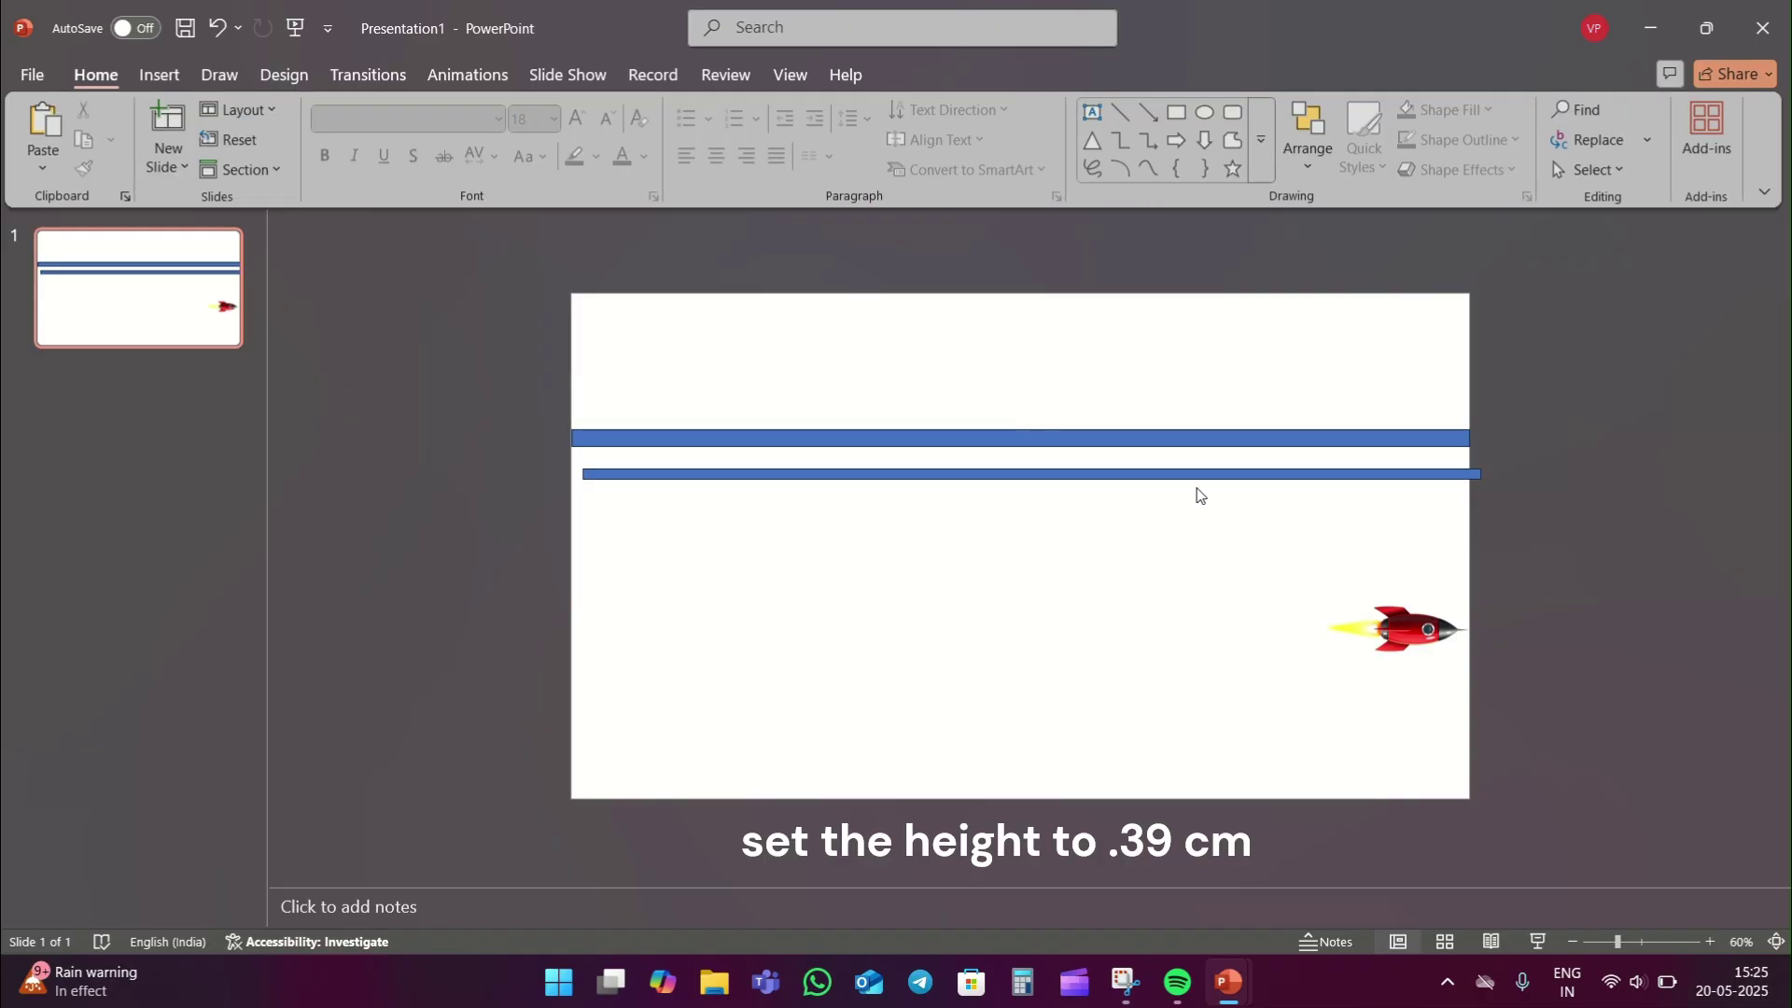
click(1032, 437)
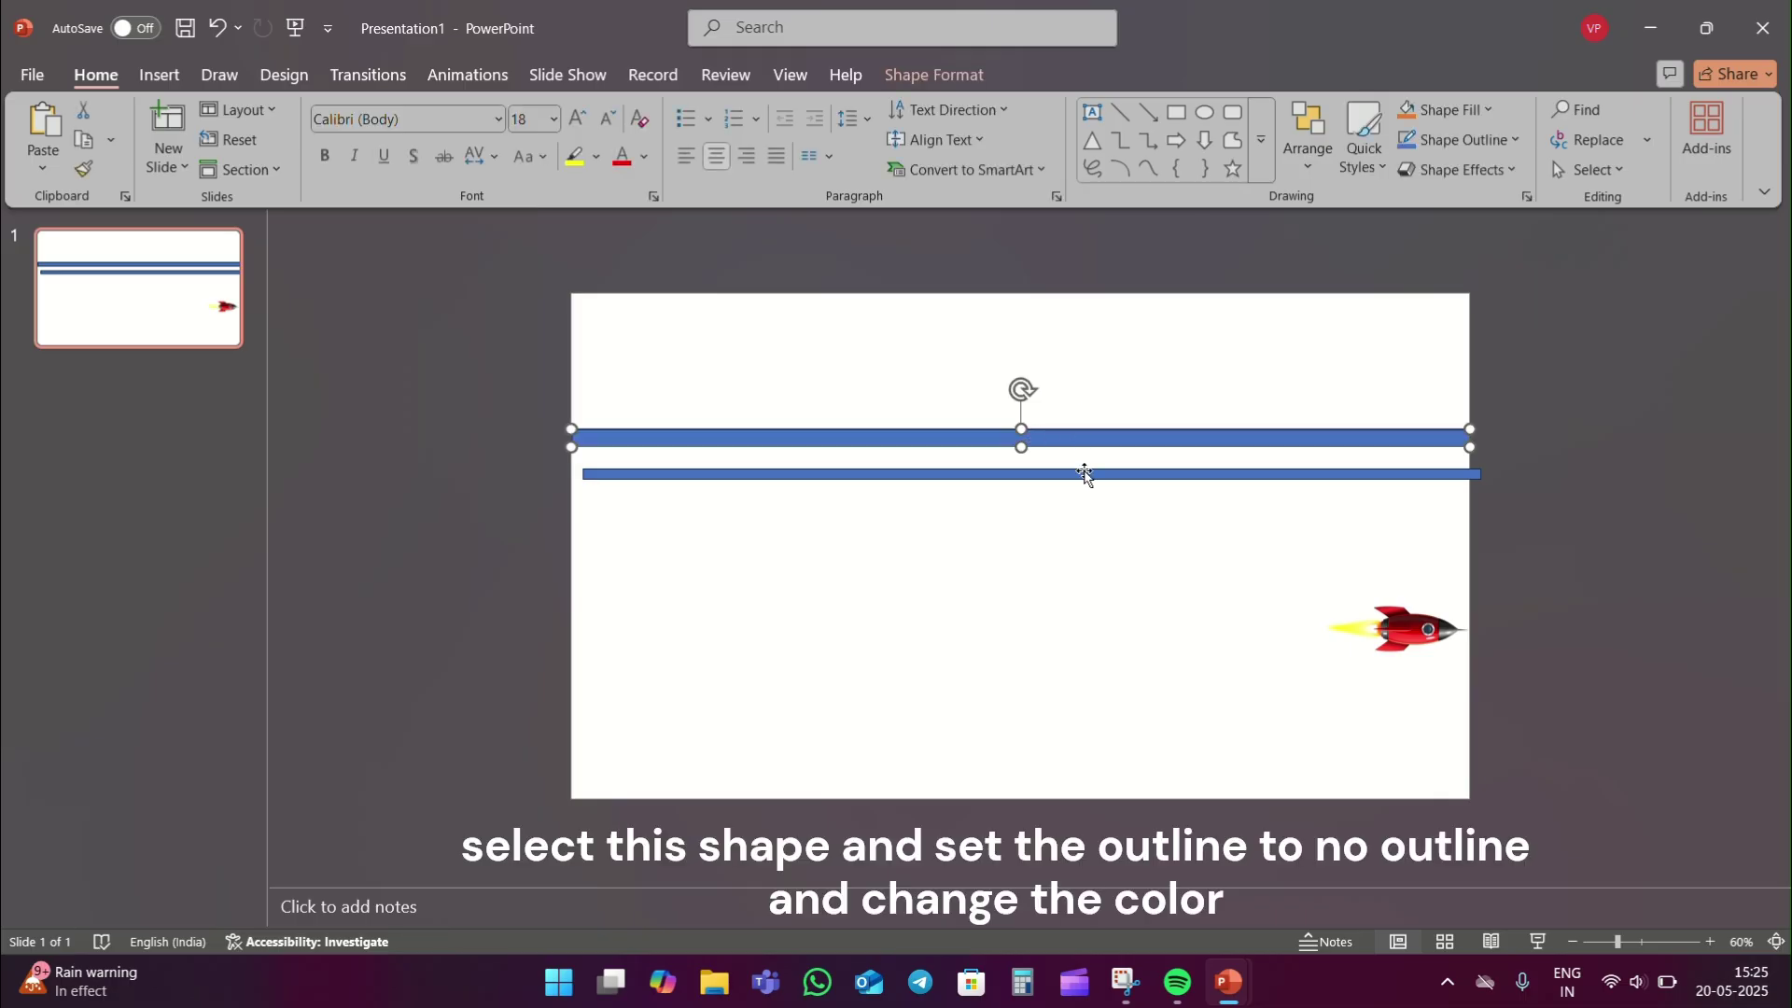
Remove both bars' outlines, filling the thick bar orange and the thin bar gold.
click(1462, 140)
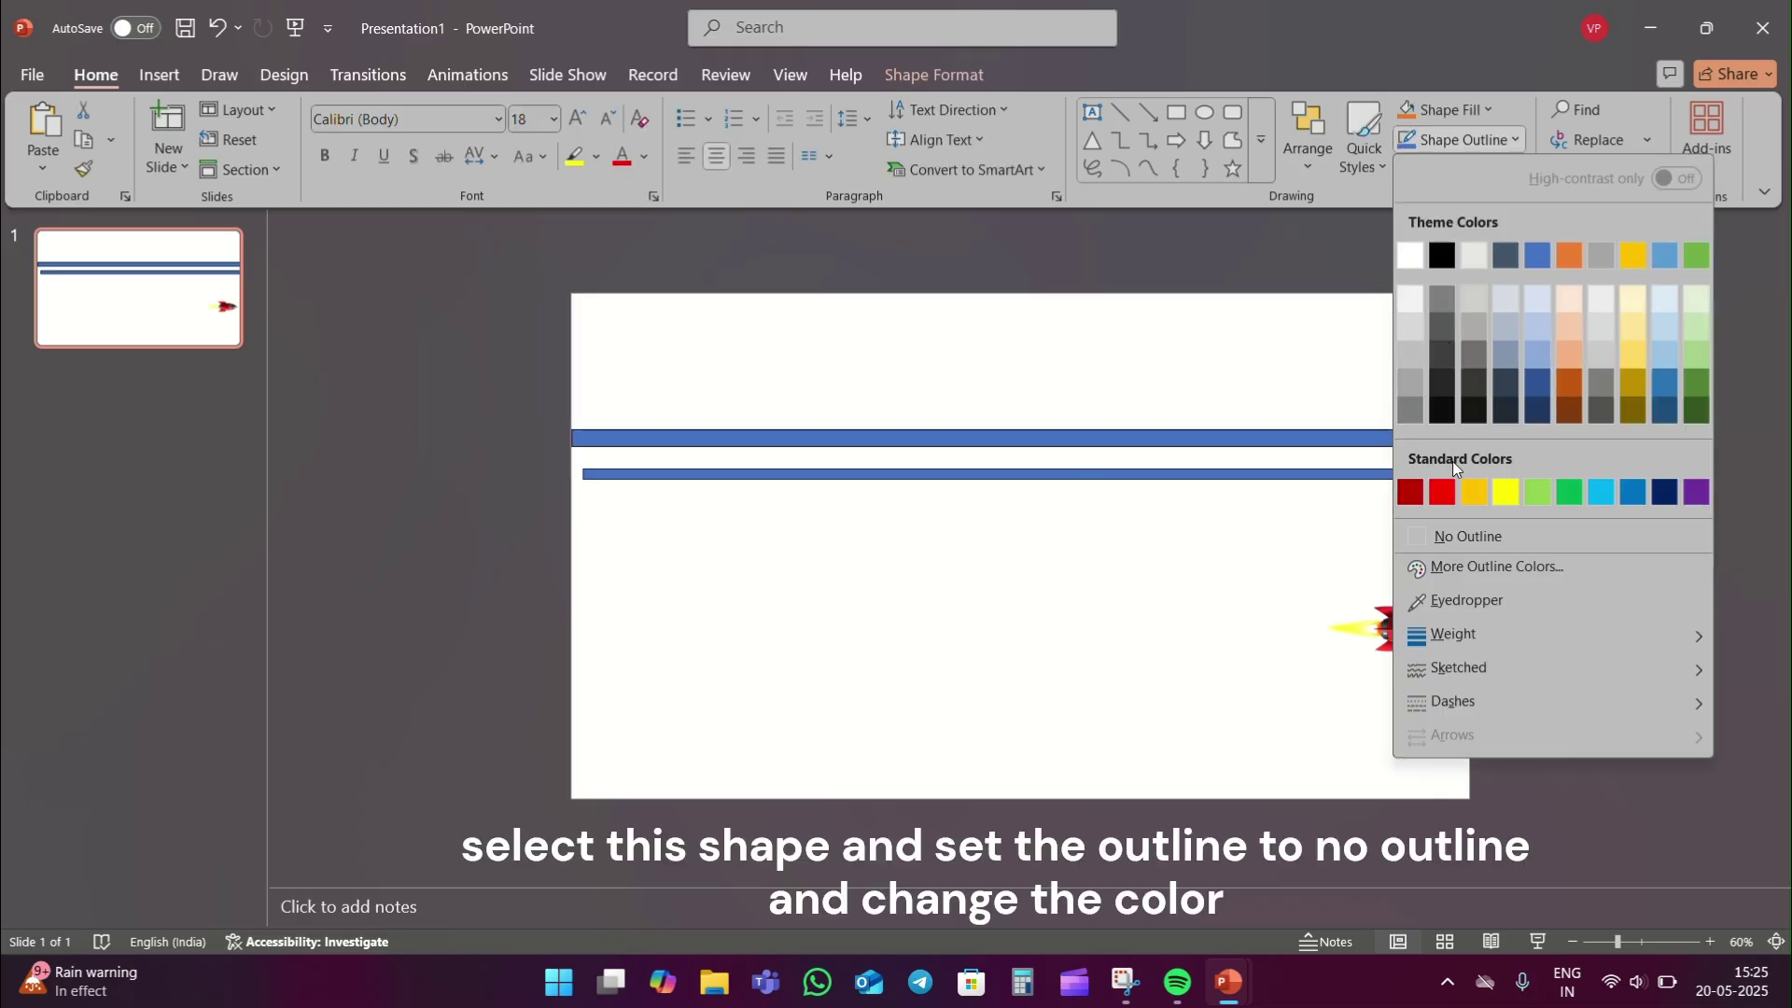
click(1460, 536)
click(1443, 110)
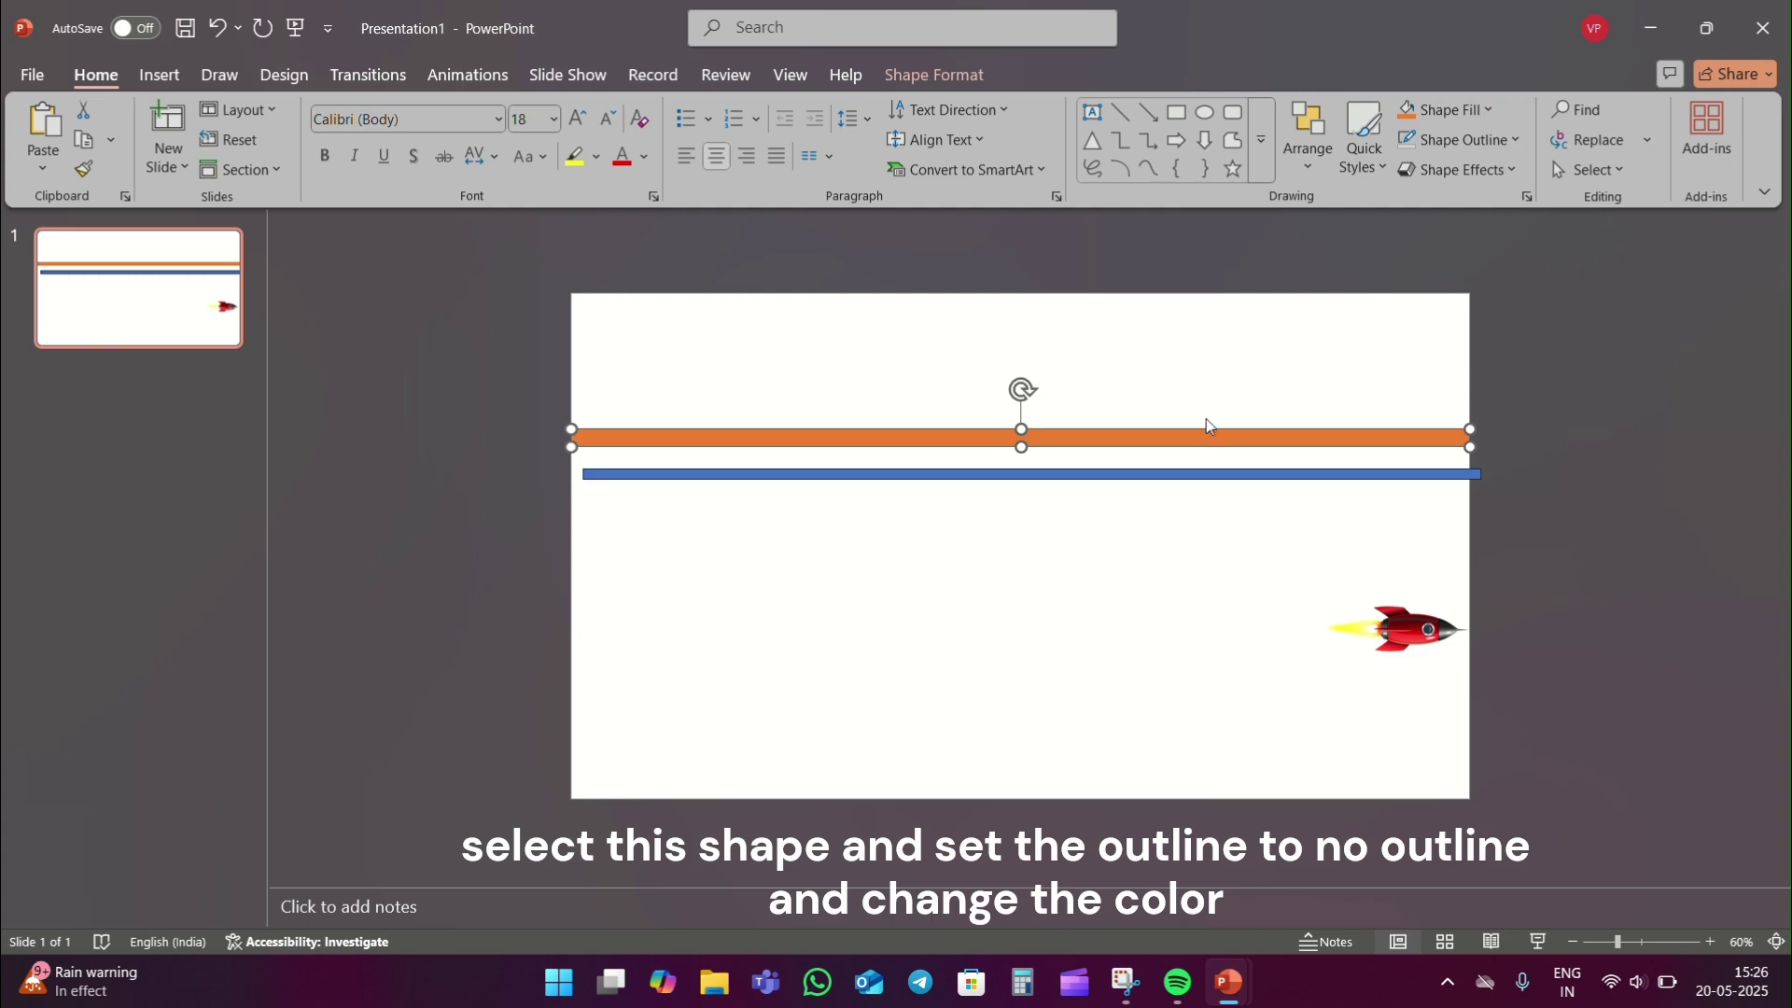
click(1201, 472)
click(1463, 140)
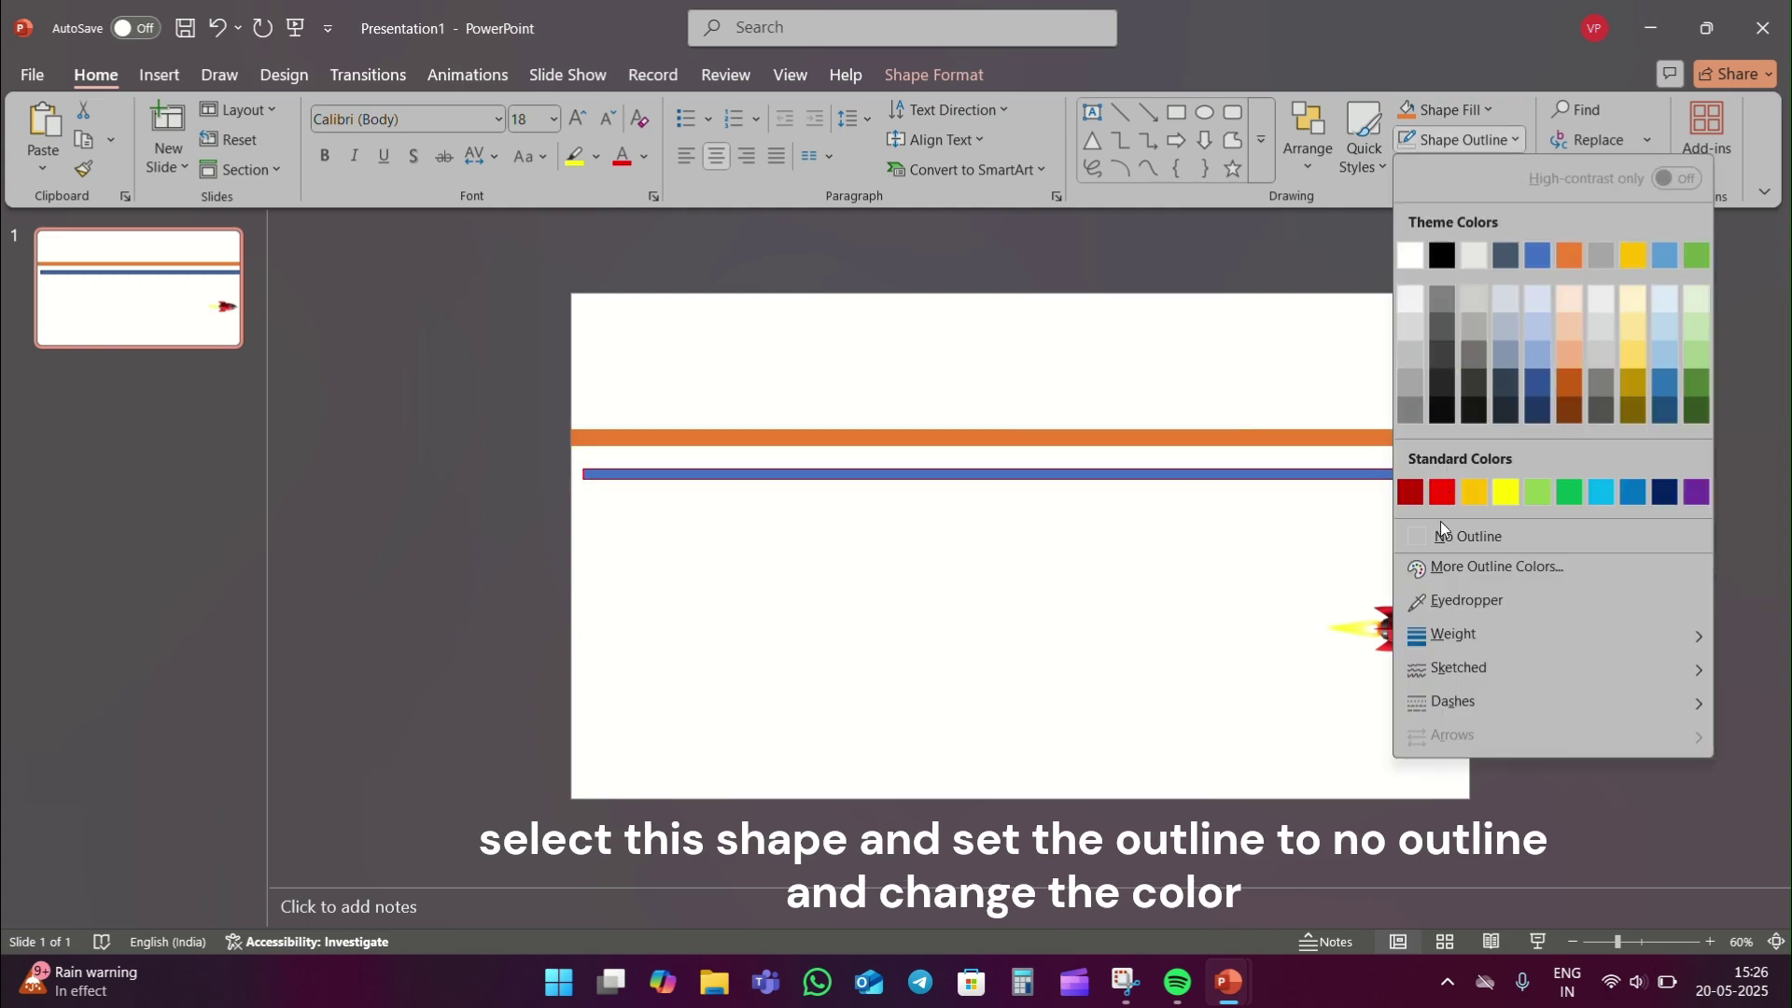
click(1442, 532)
click(1436, 109)
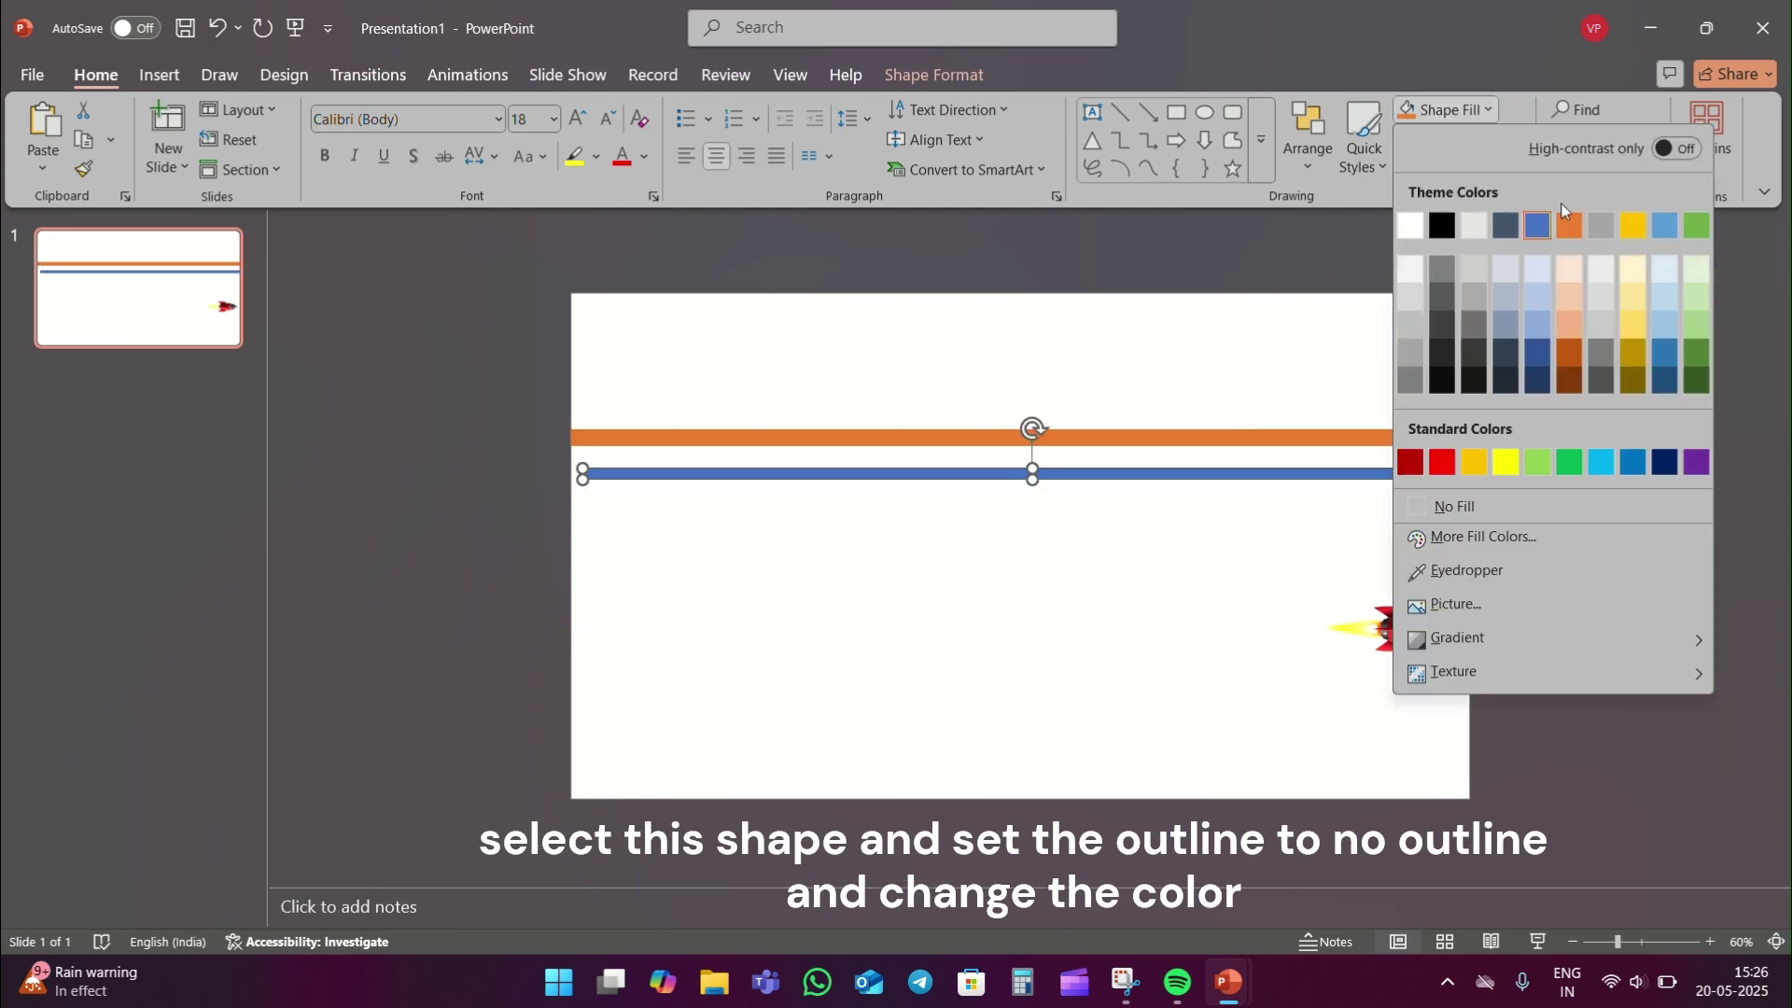
click(1629, 228)
Centre the gold bar on the orange bar and group them.
drag(912, 478, 897, 444)
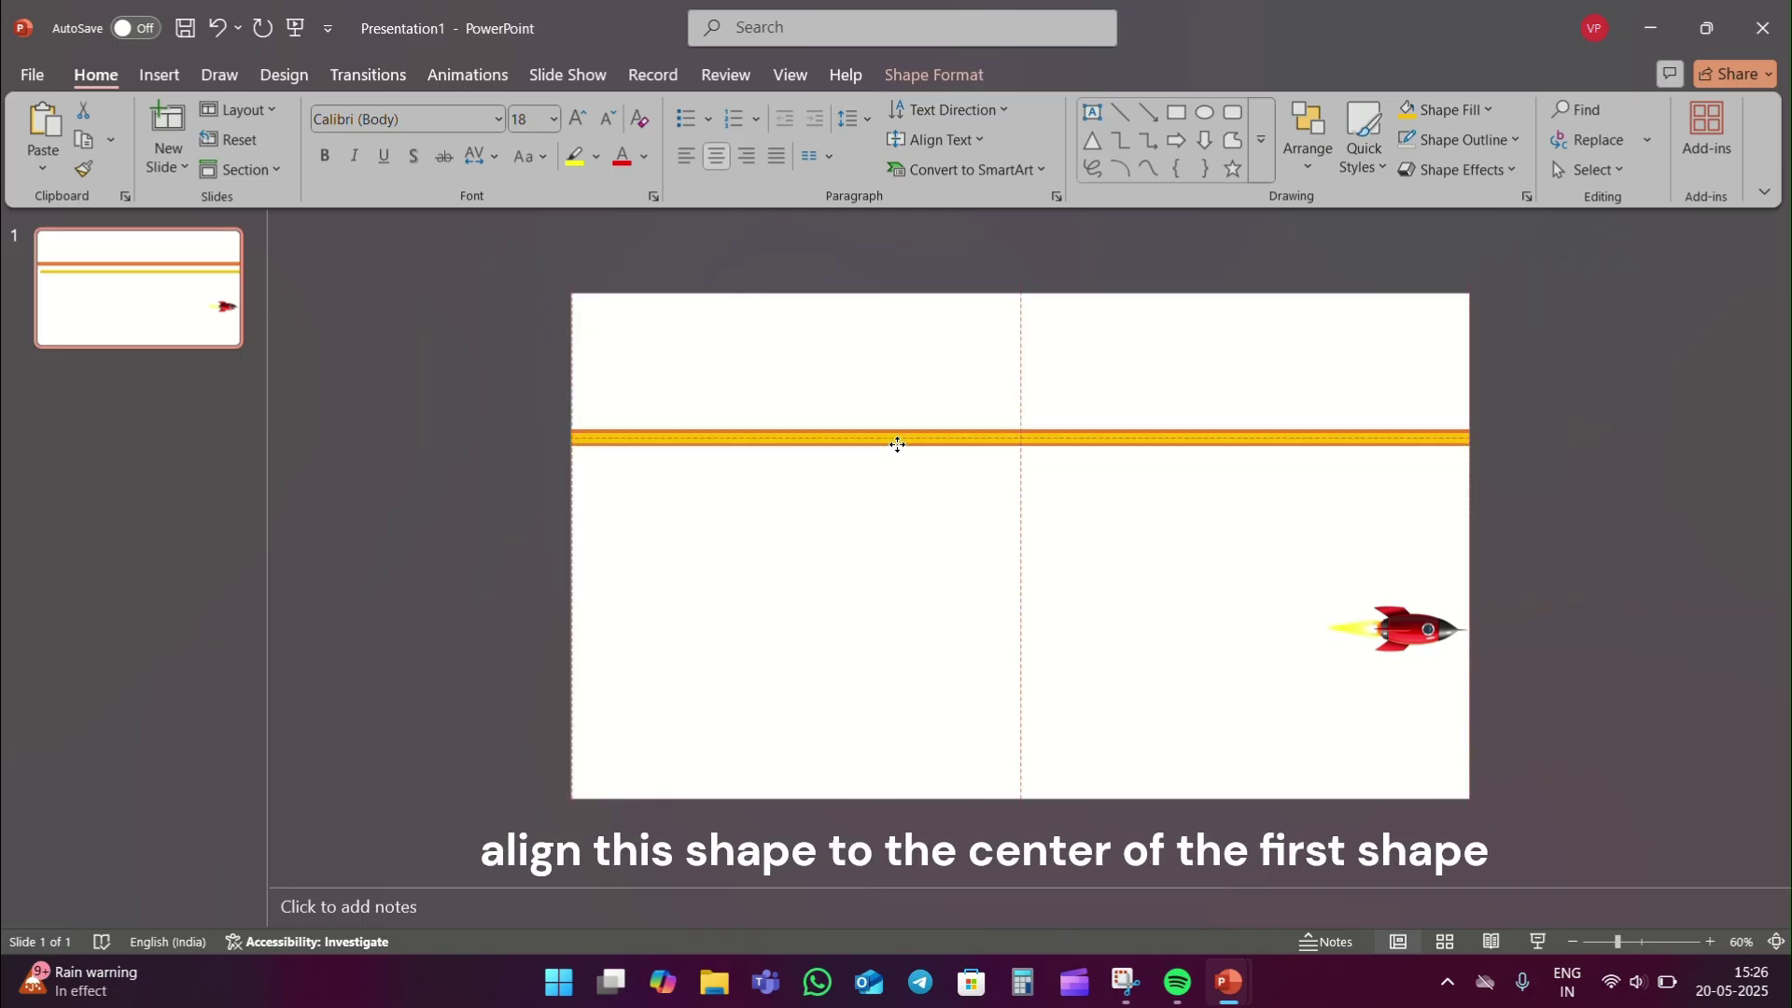
drag(1553, 361, 493, 518)
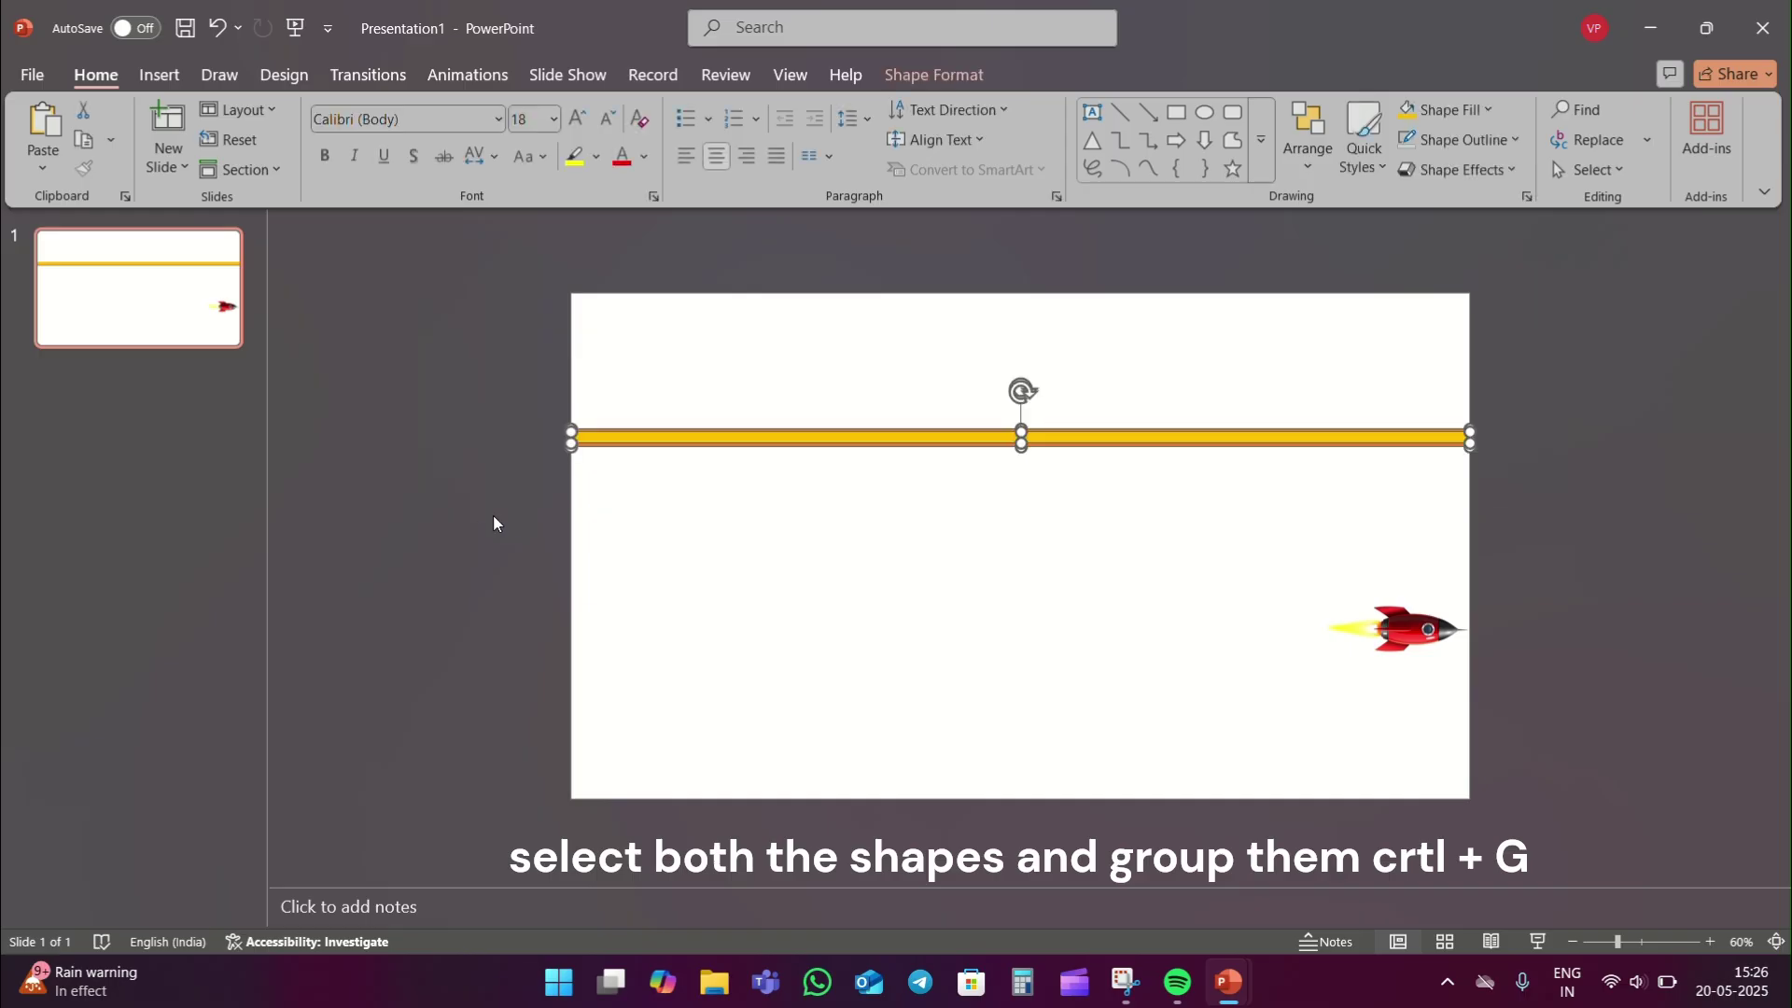
key(ctrl+g)
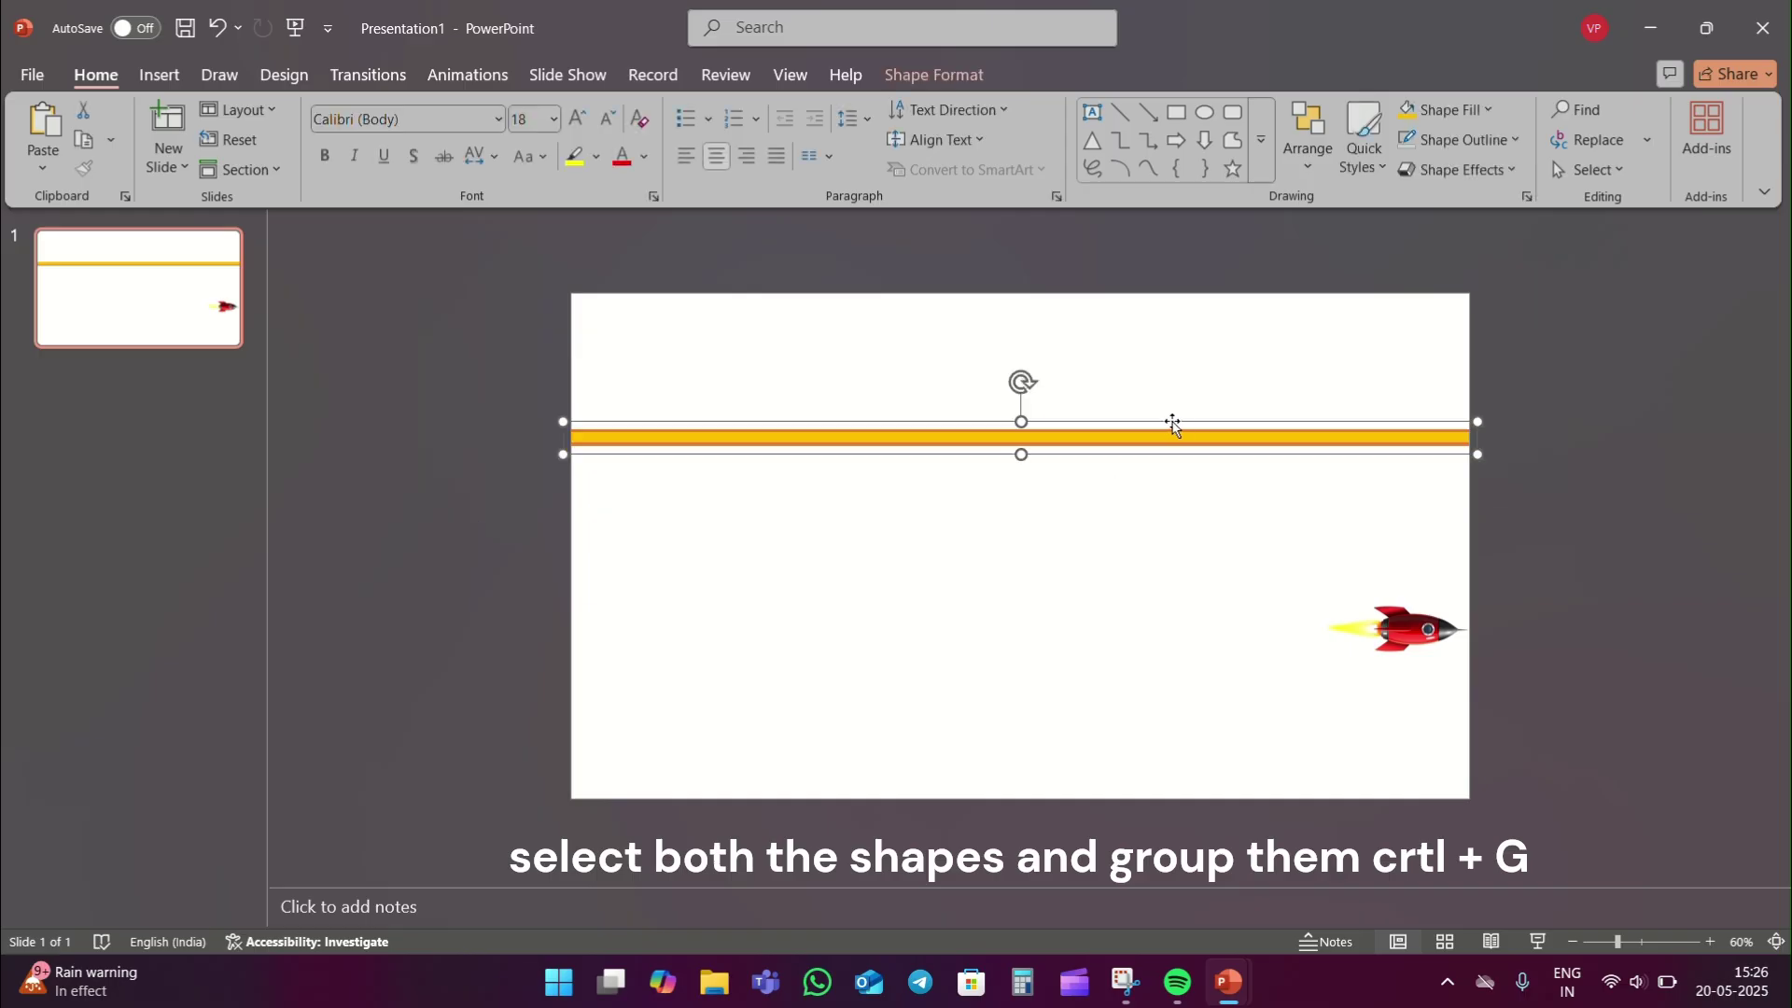
Lower the line to rocket height so it runs into the rocket's tail, then select both.
drag(1174, 439, 1150, 633)
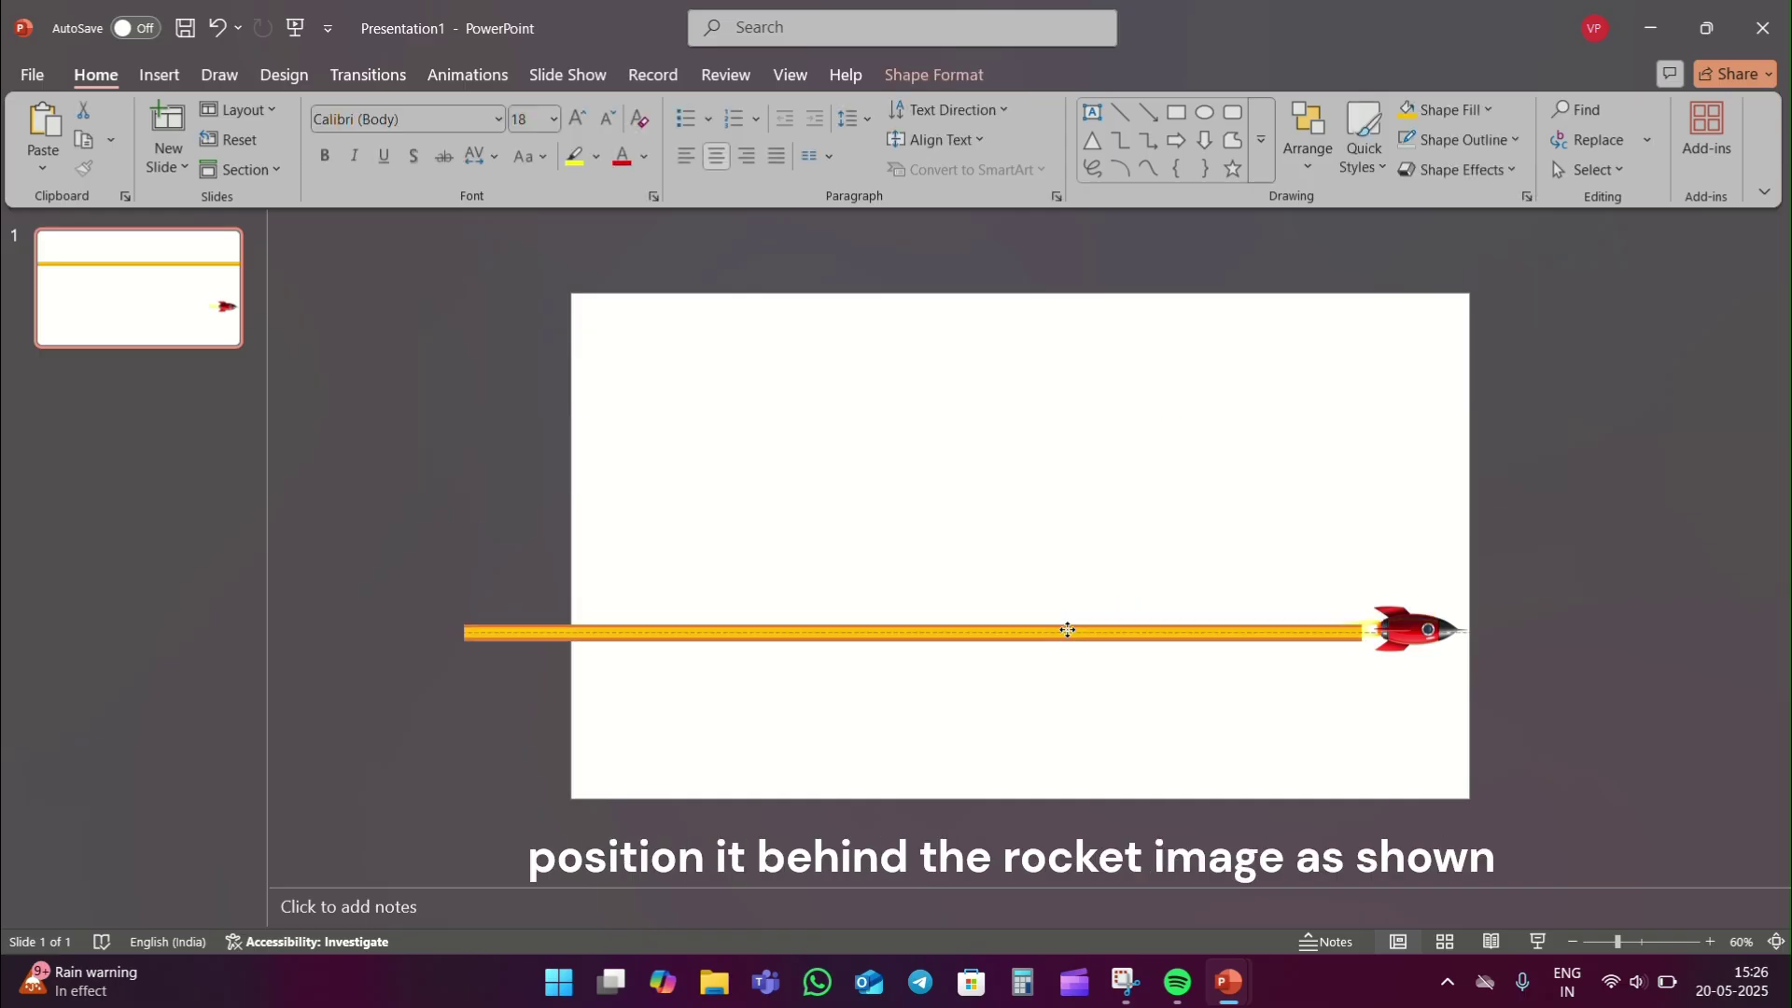
drag(1426, 629, 1343, 634)
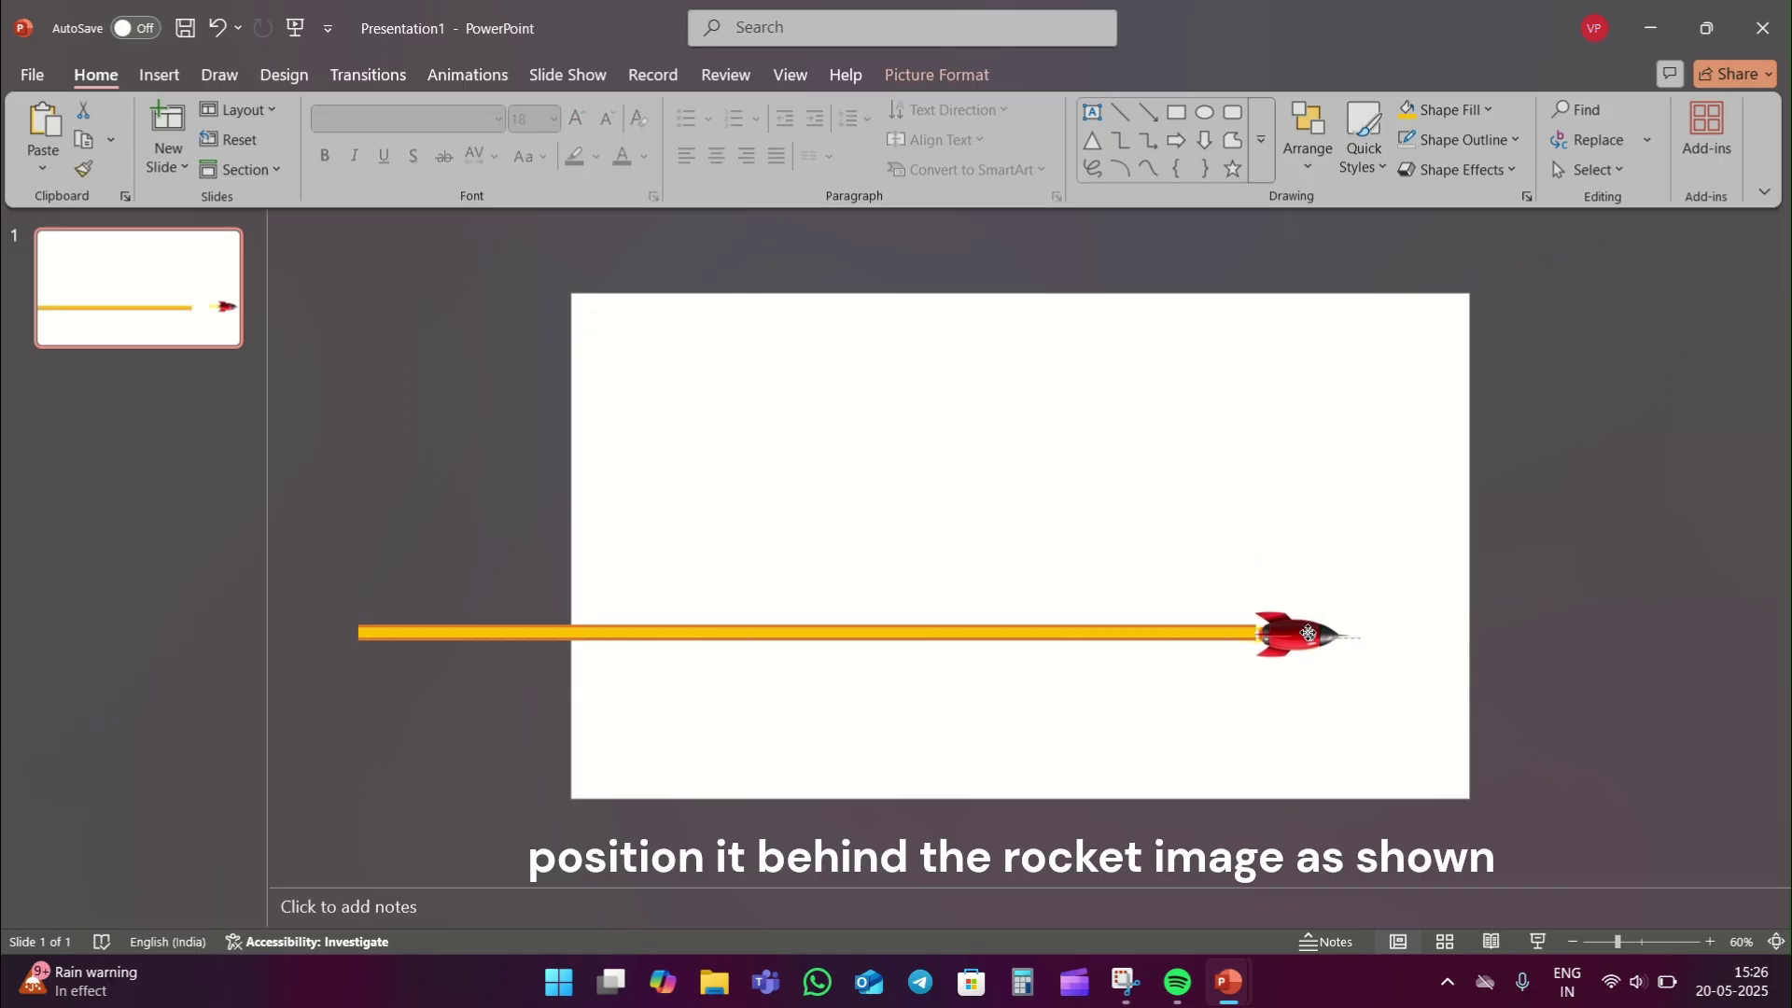
drag(1342, 633, 1304, 635)
key(ctrl+z)
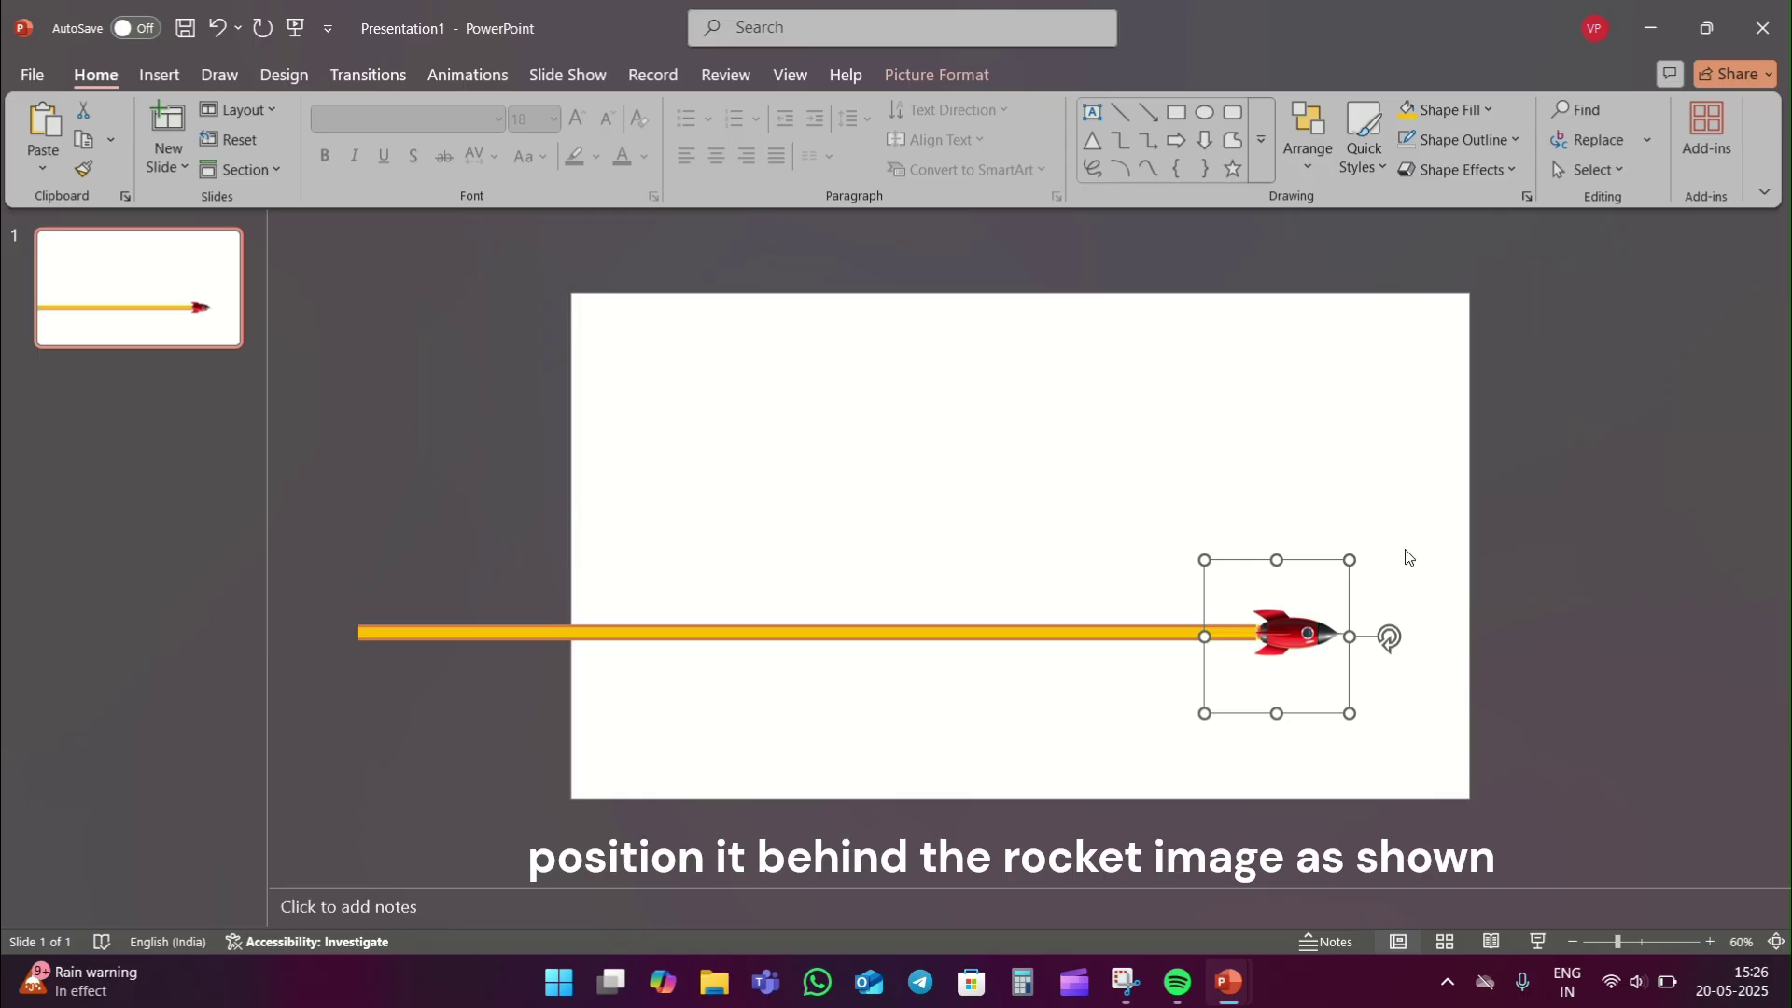
click(1409, 557)
click(1301, 625)
shift+click(1085, 632)
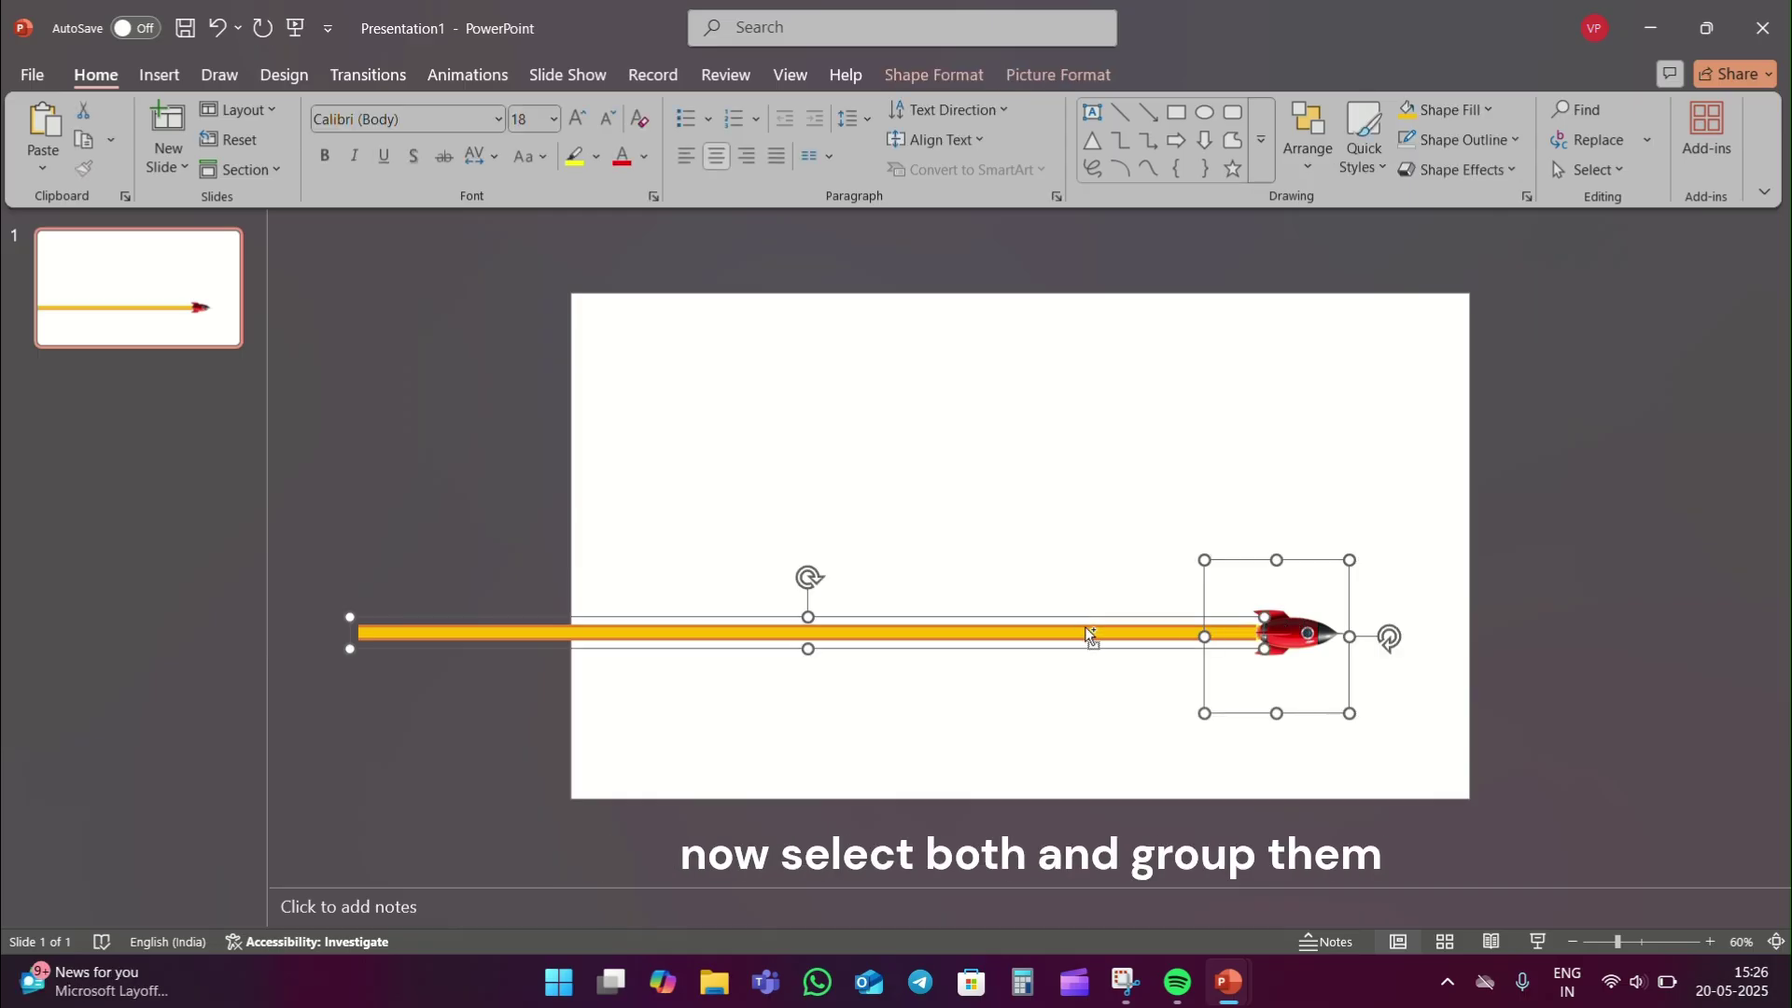
Draw an oval above the line and size it to 1.2 x 1.2 cm.
click(1213, 124)
drag(930, 479, 1004, 530)
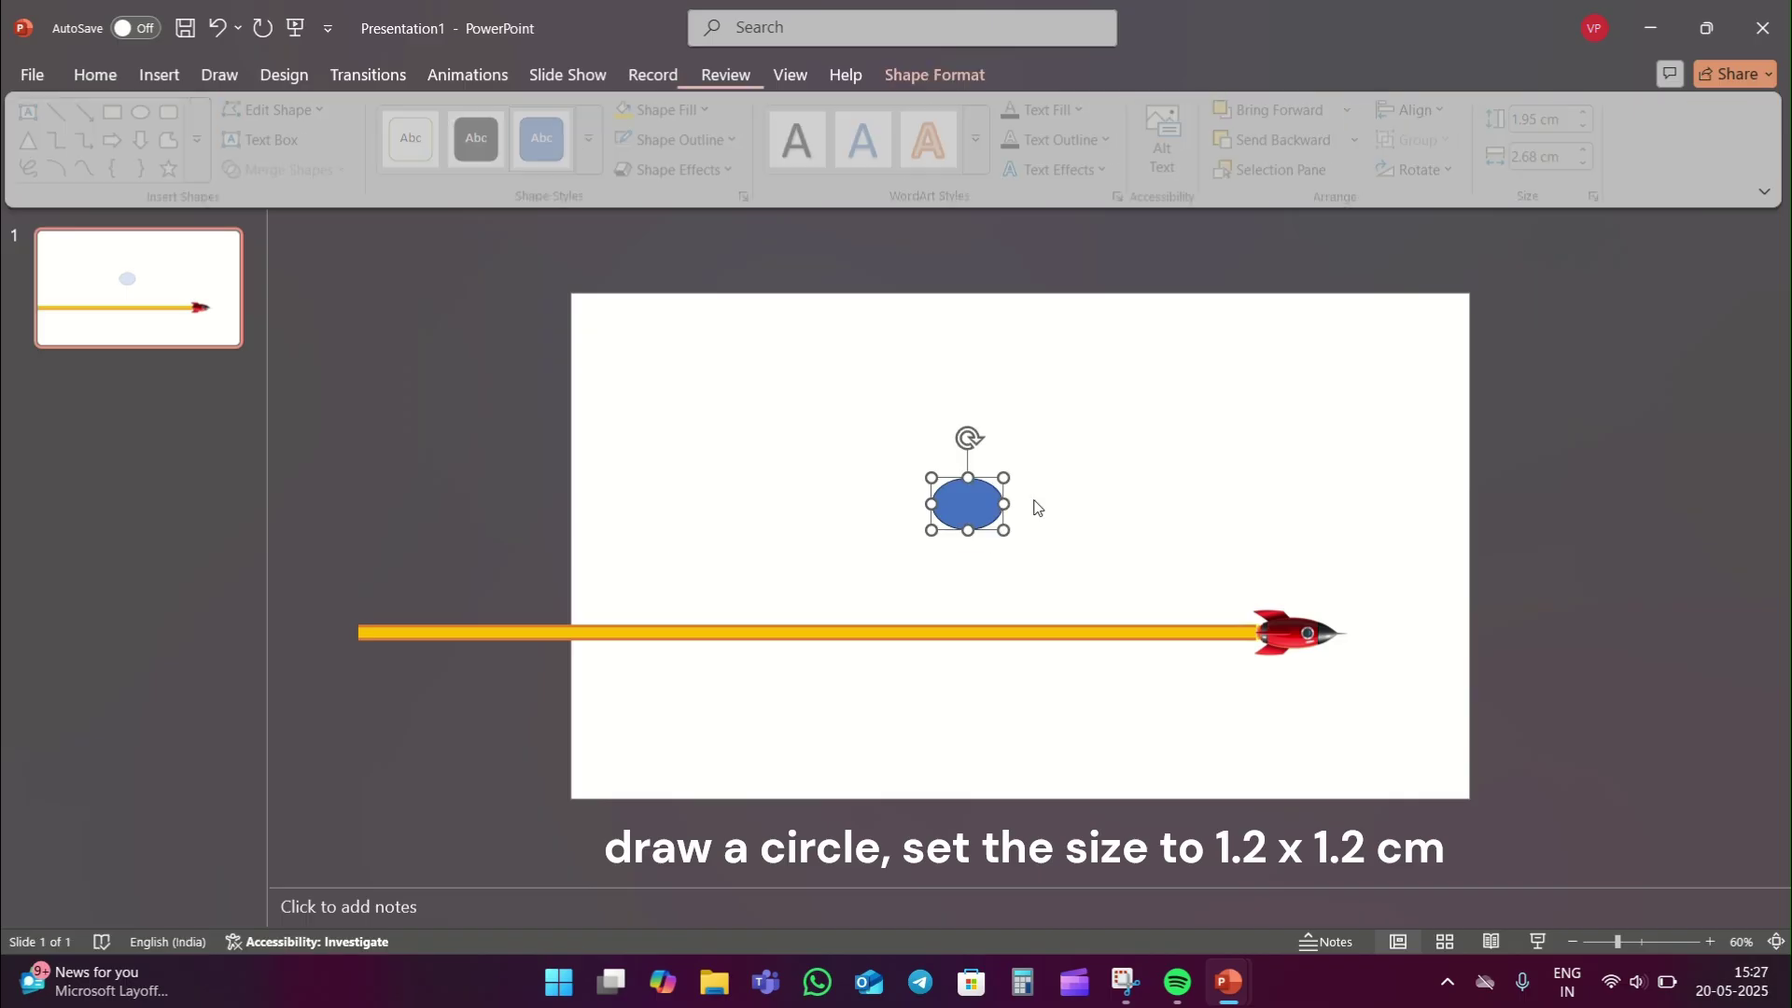
click(1549, 119)
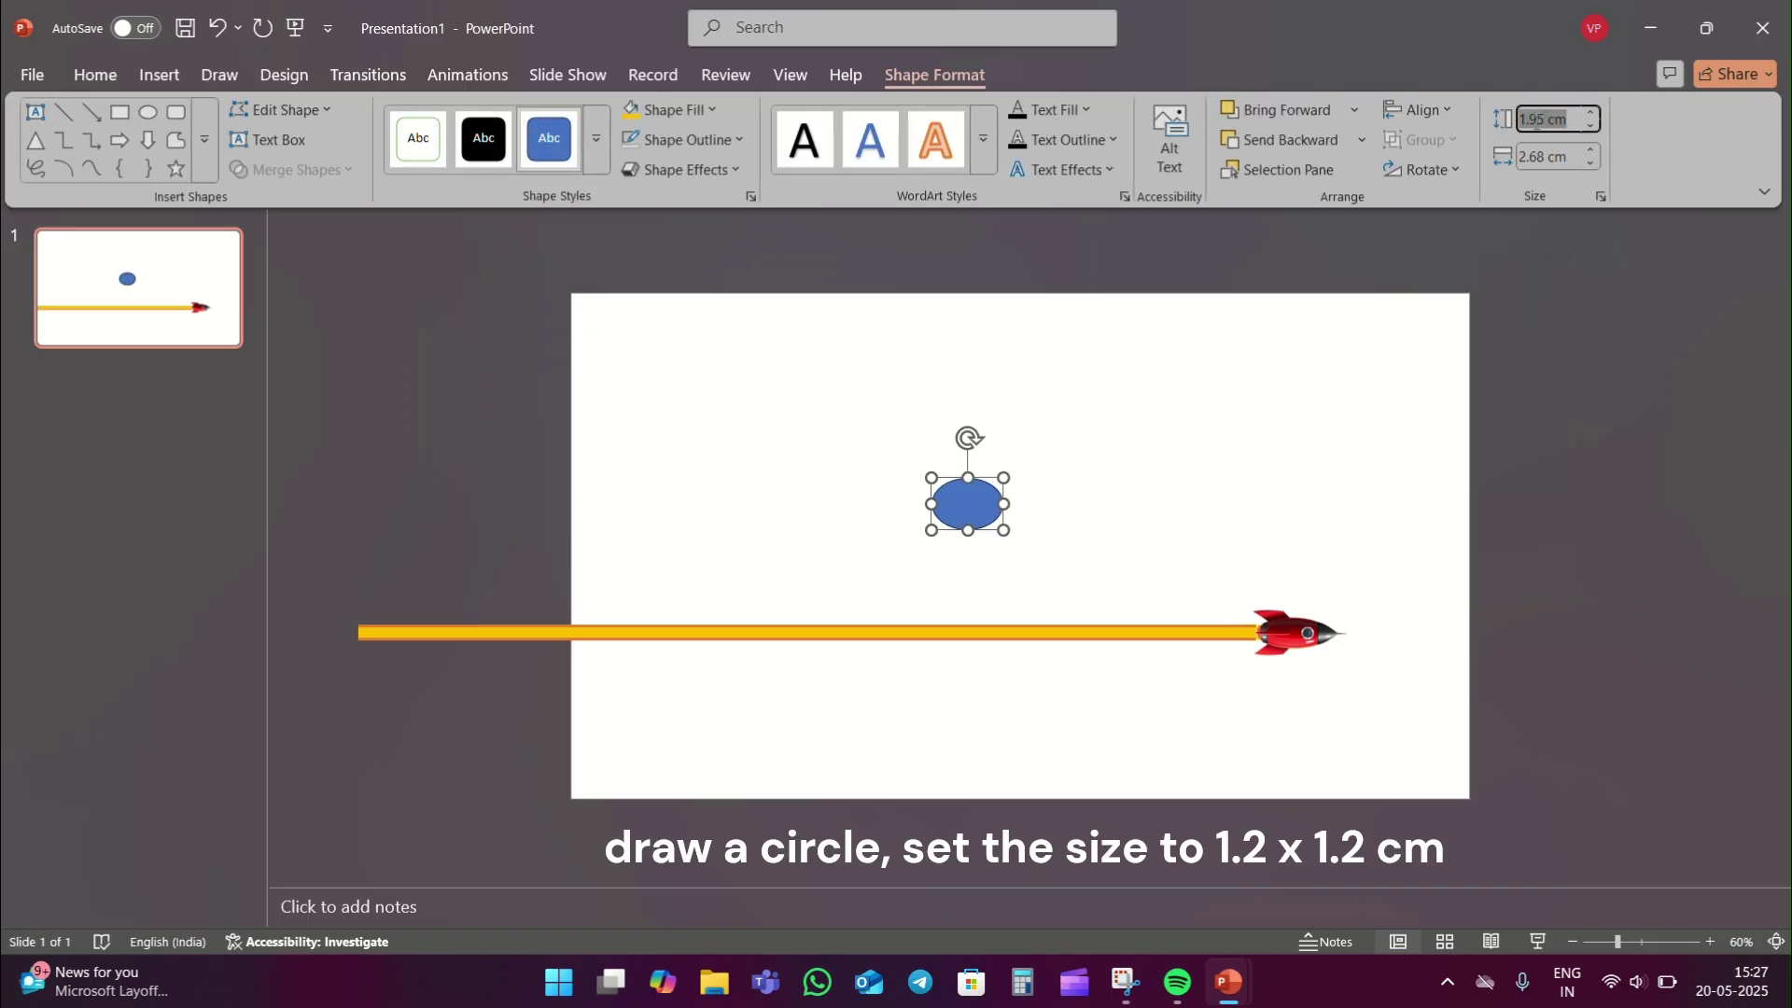
text(1.2)
key(Tab)
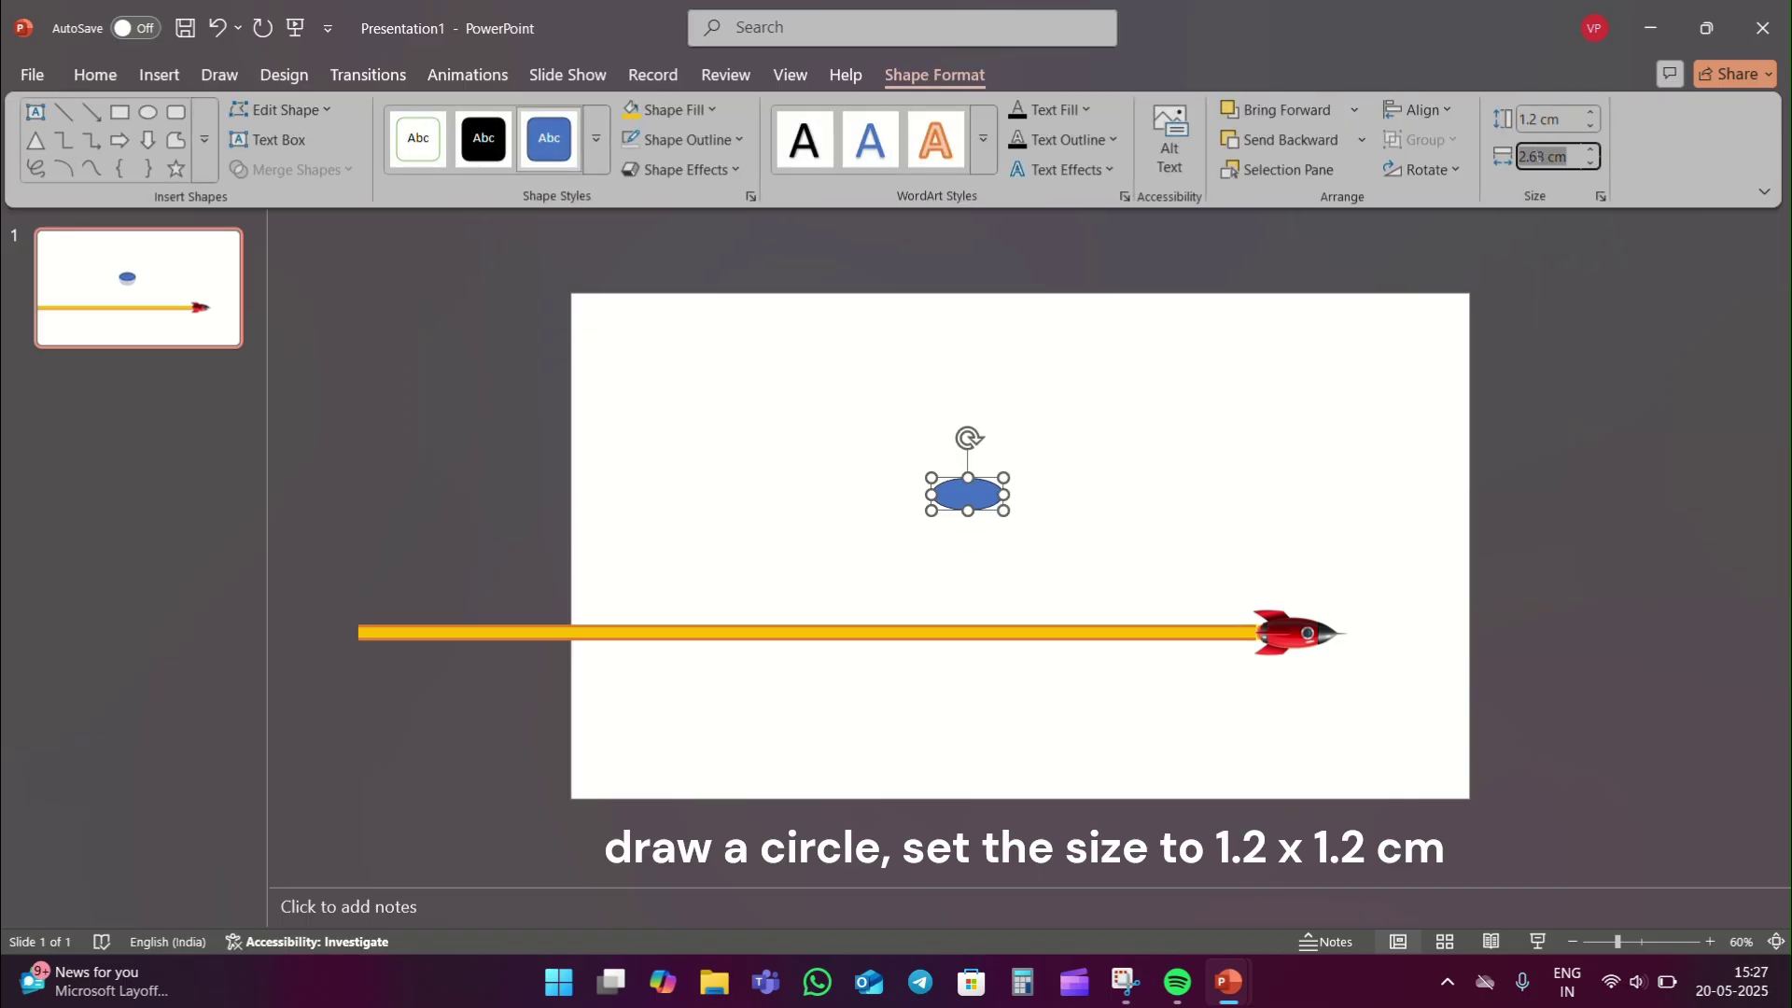
text(1.2)
click(1185, 461)
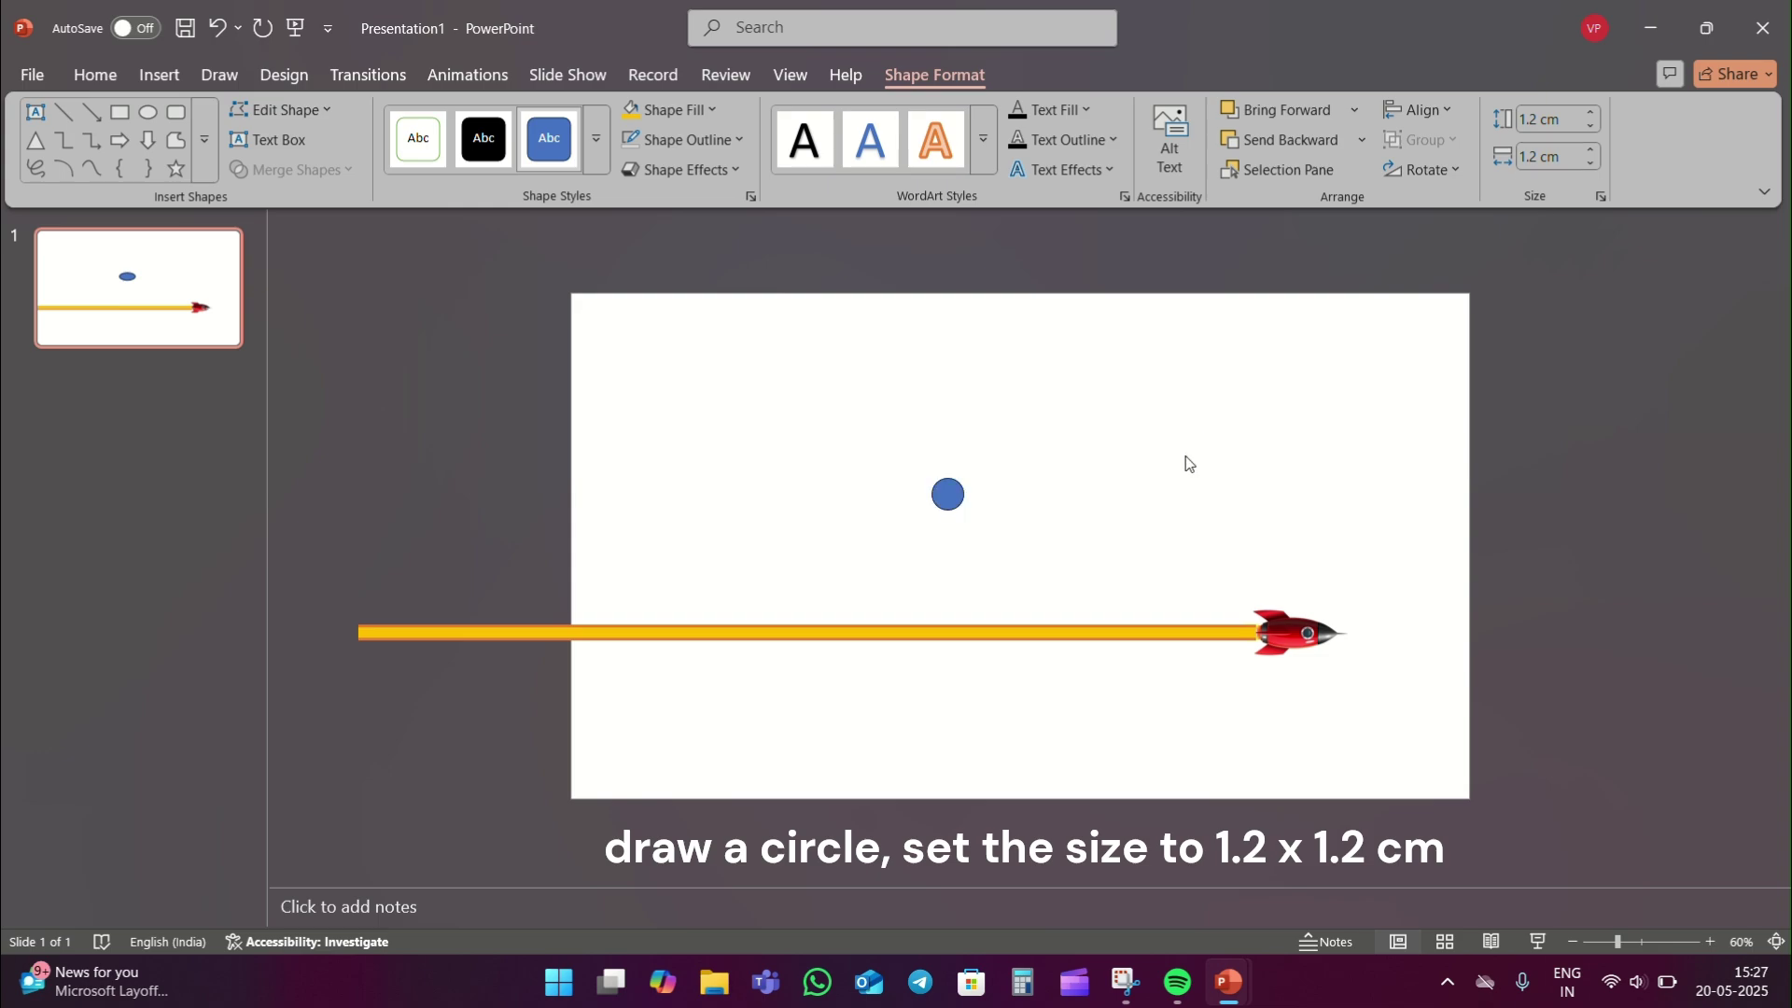
Copy the circle, move the copy to the right, and resize it to 0.71 x 0.71 cm.
click(961, 496)
key(ctrl+c)
key(ctrl+v)
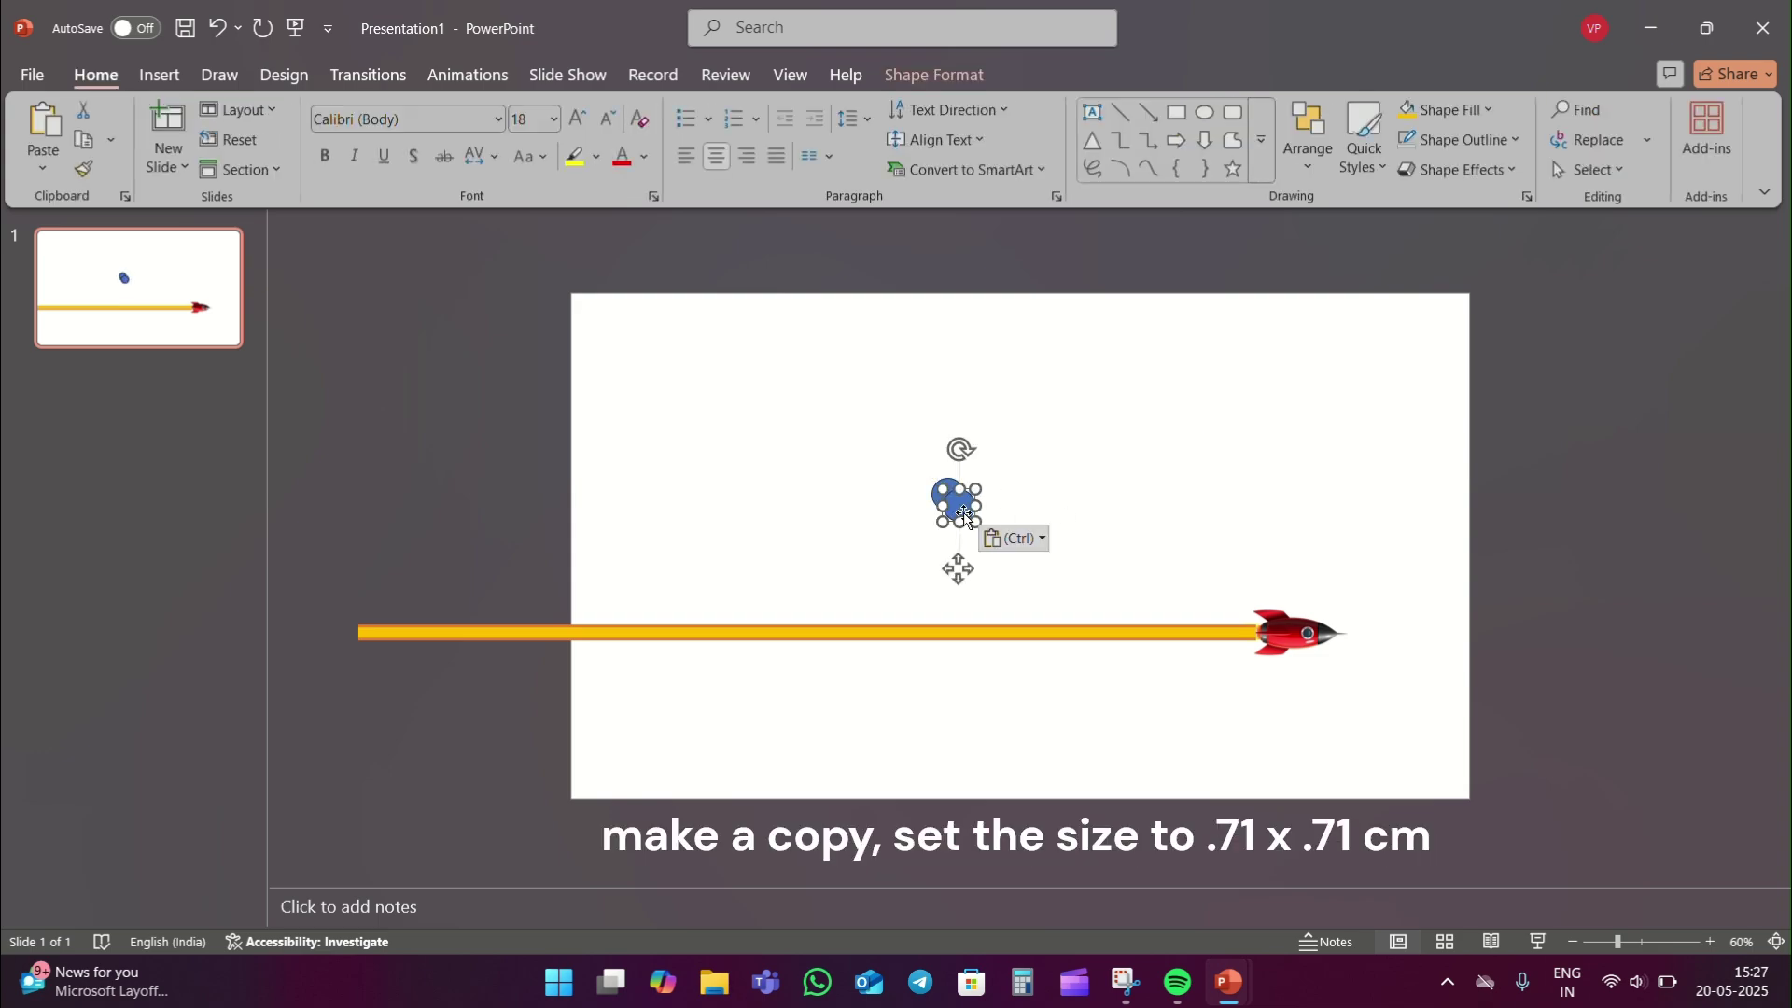
drag(964, 513, 1043, 518)
click(974, 84)
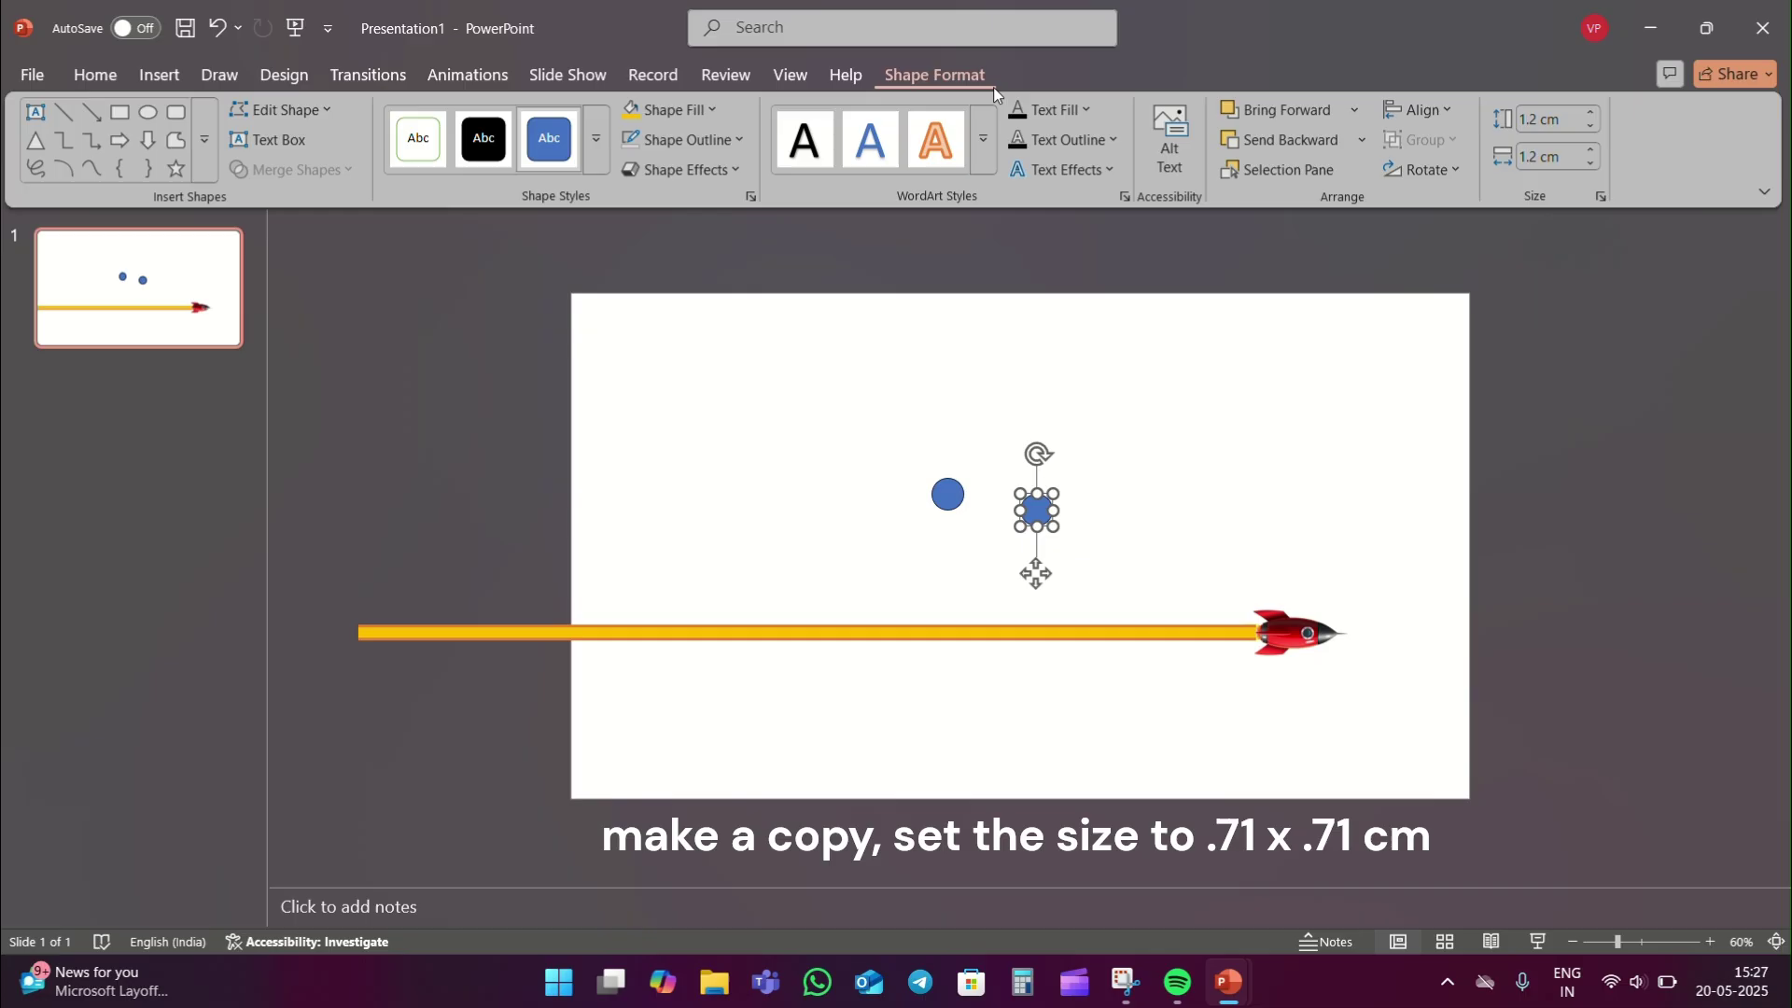
click(1571, 123)
key(BackSpace)
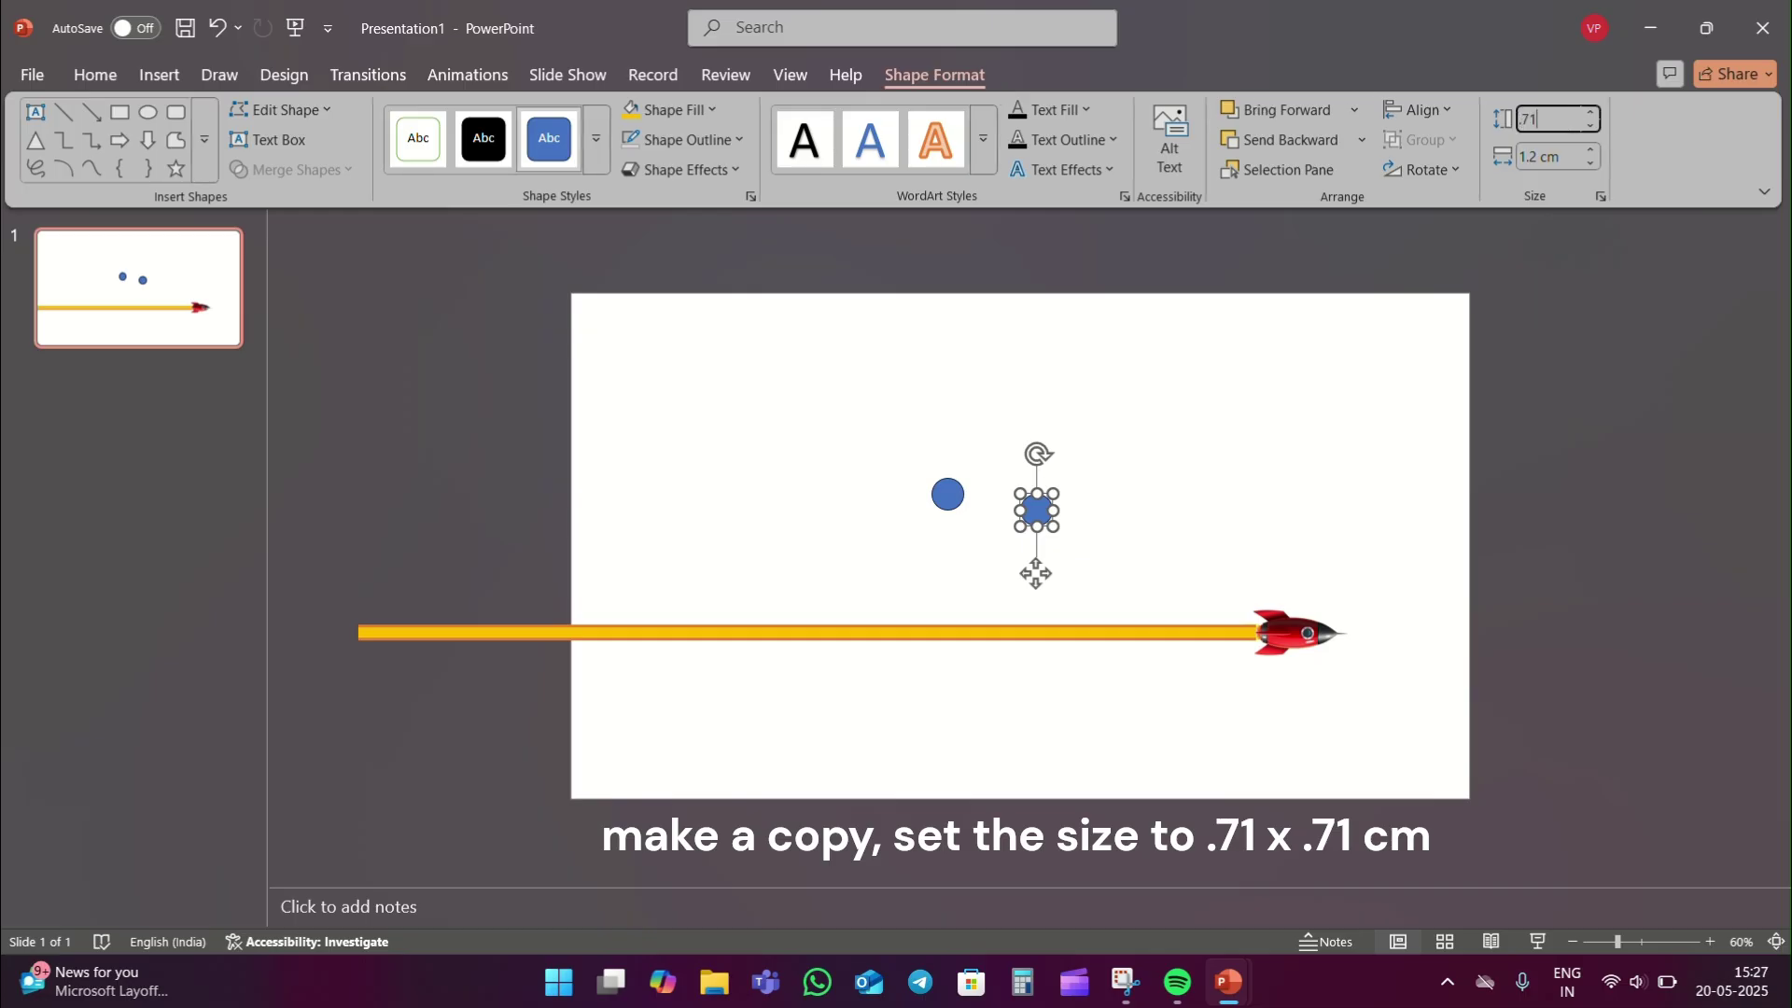
key(Tab)
key(BackSpace)
click(1308, 422)
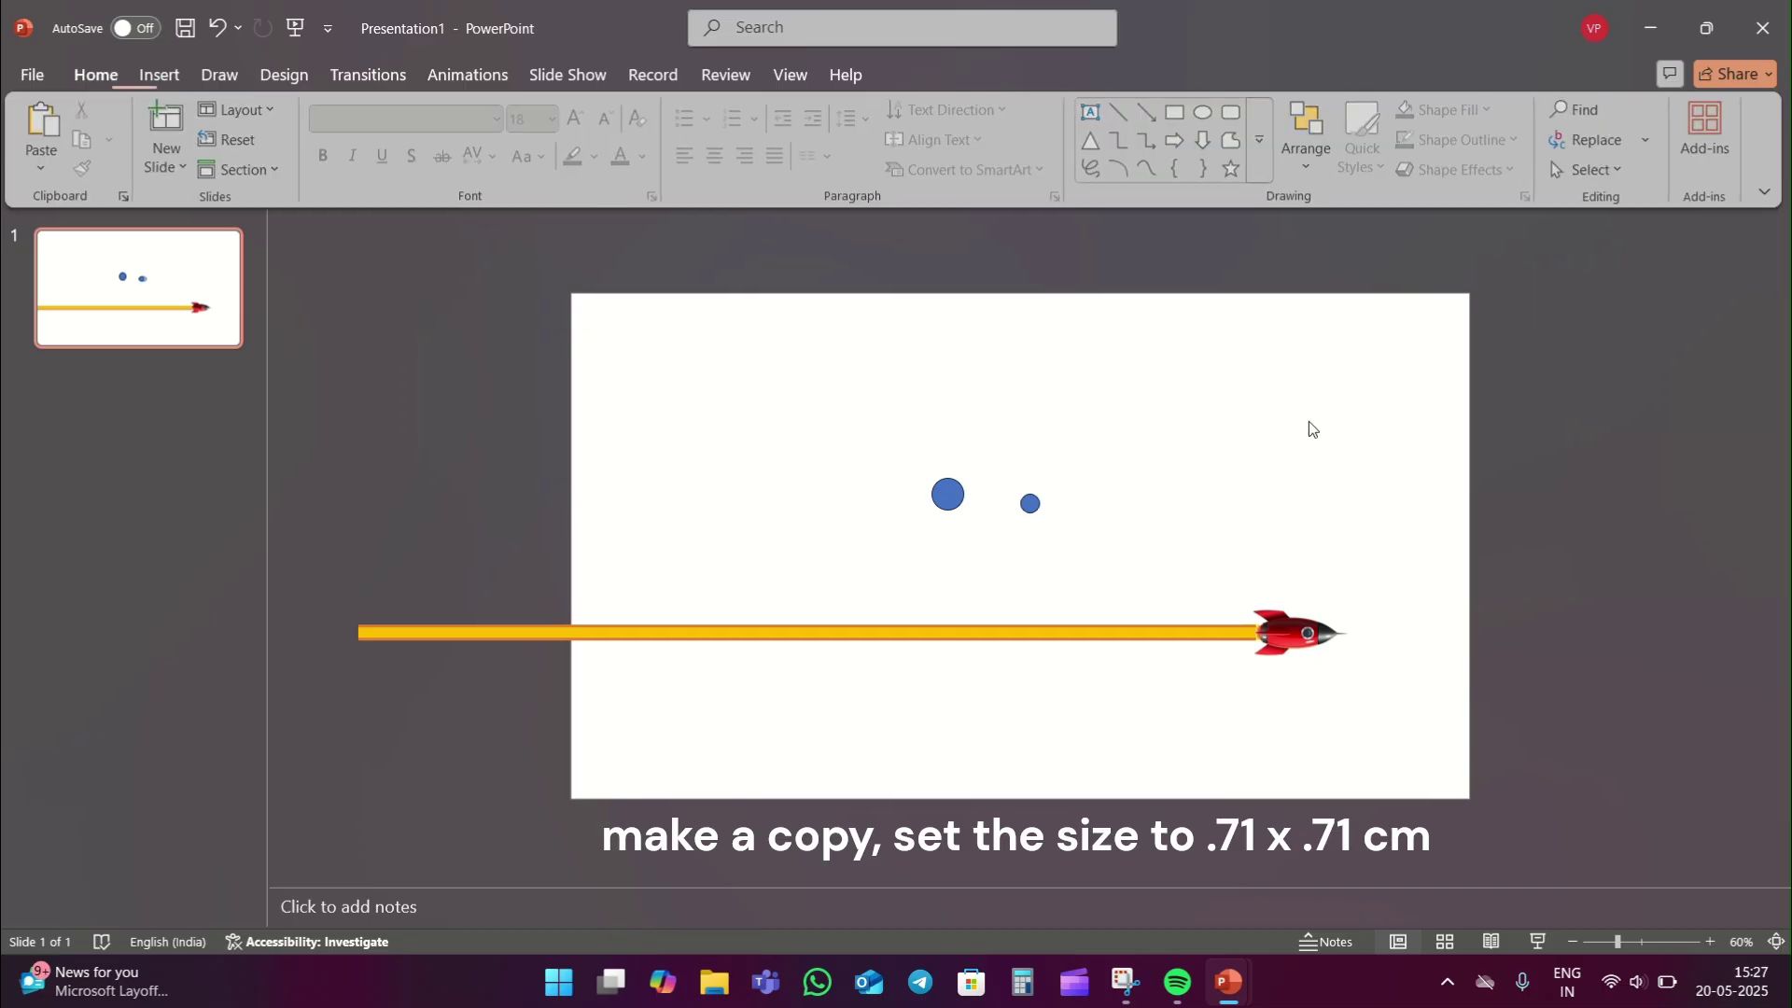
click(1026, 505)
Centre the small circle on top of the large circle.
drag(1027, 564, 949, 558)
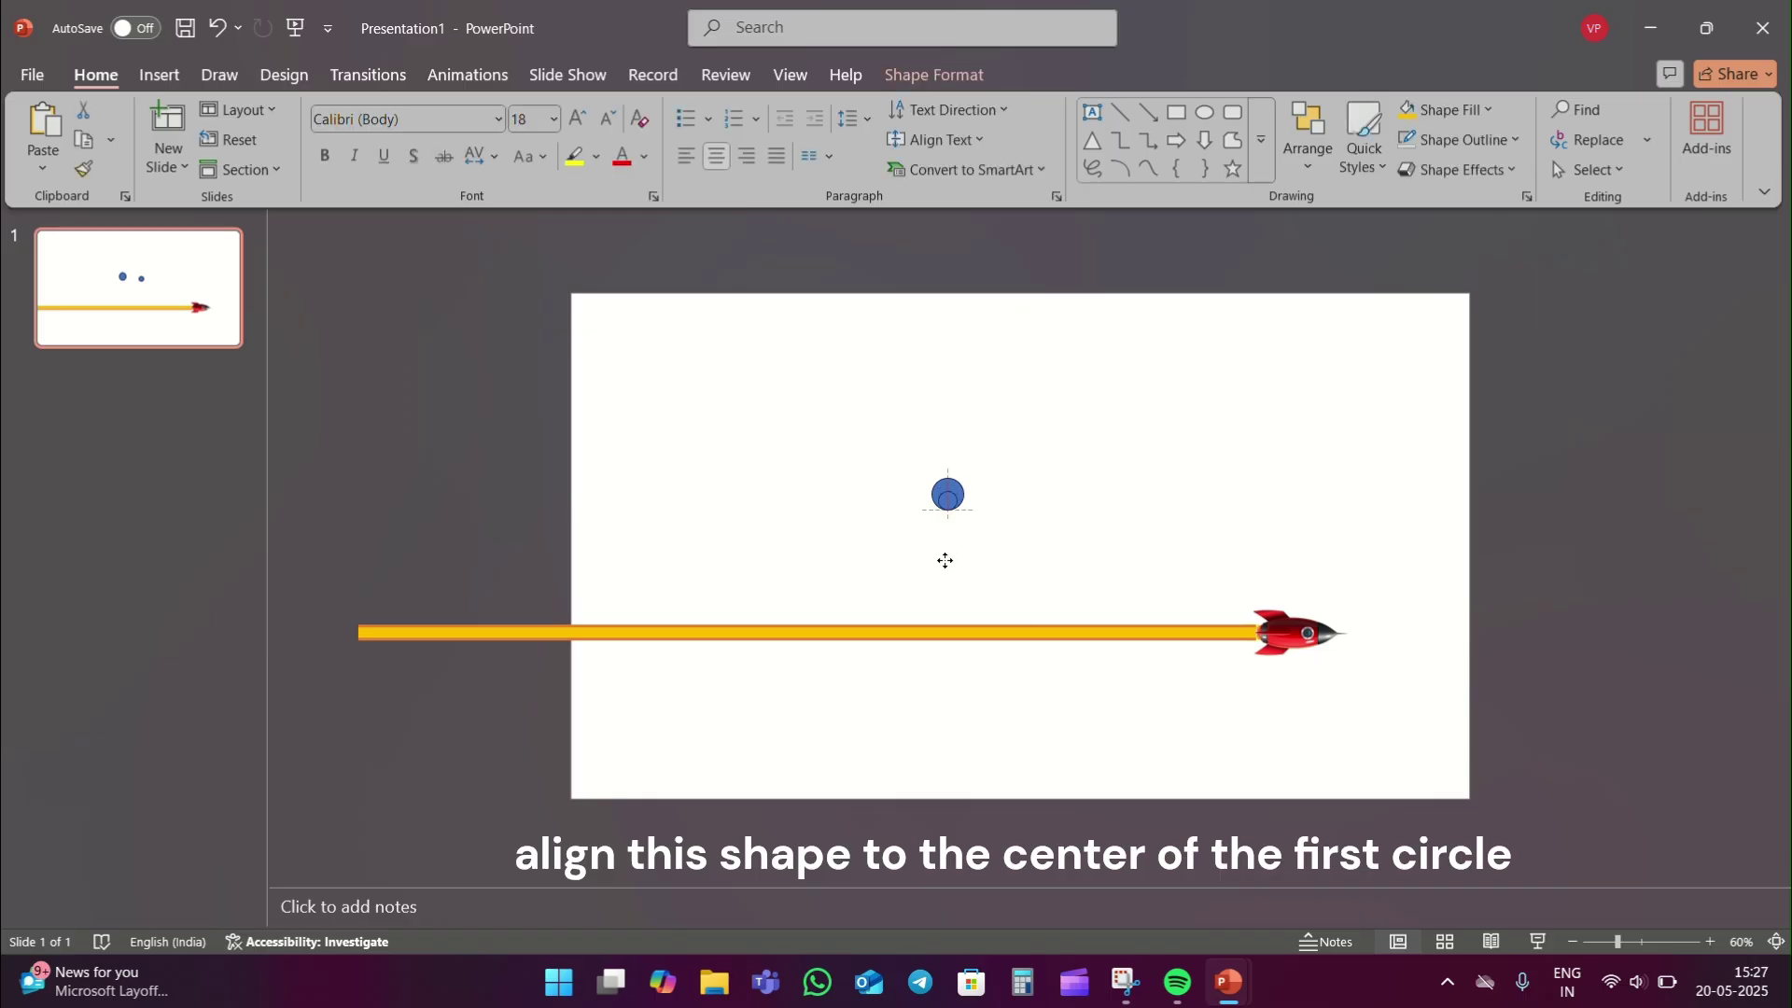
drag(946, 558, 947, 548)
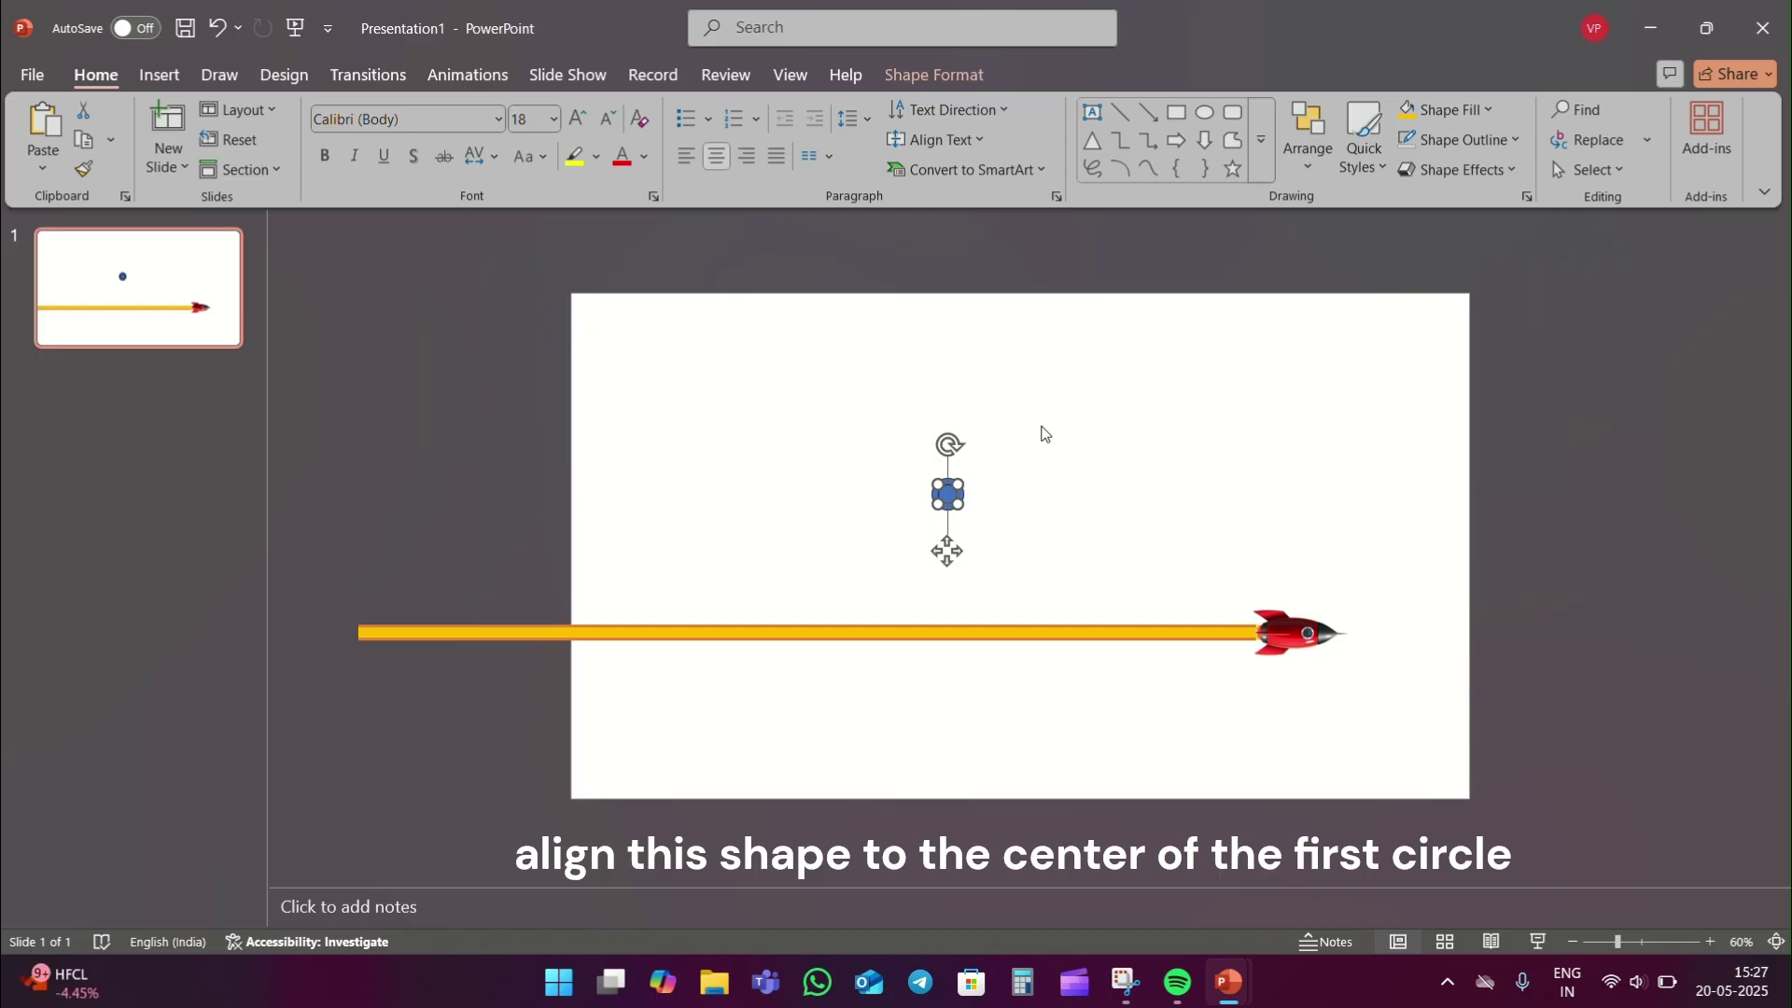
click(969, 488)
Fill the large circle orange and the small circle gold.
click(956, 482)
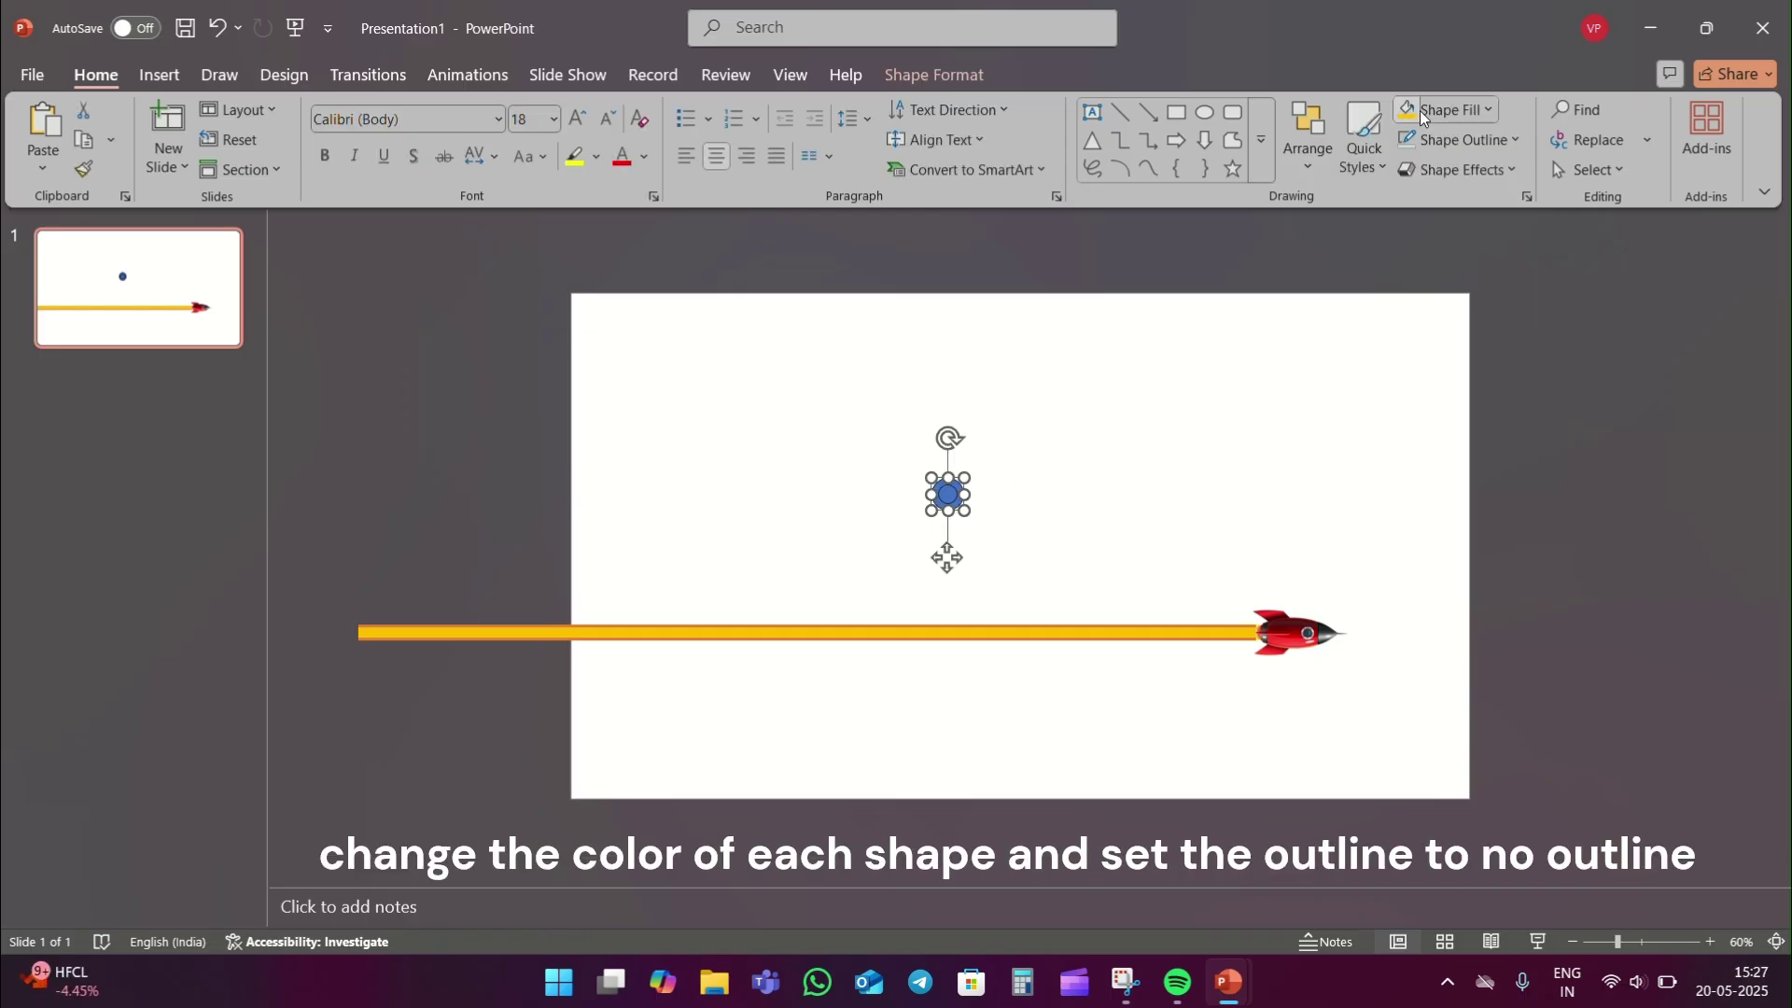
click(1449, 109)
click(1567, 222)
click(1452, 113)
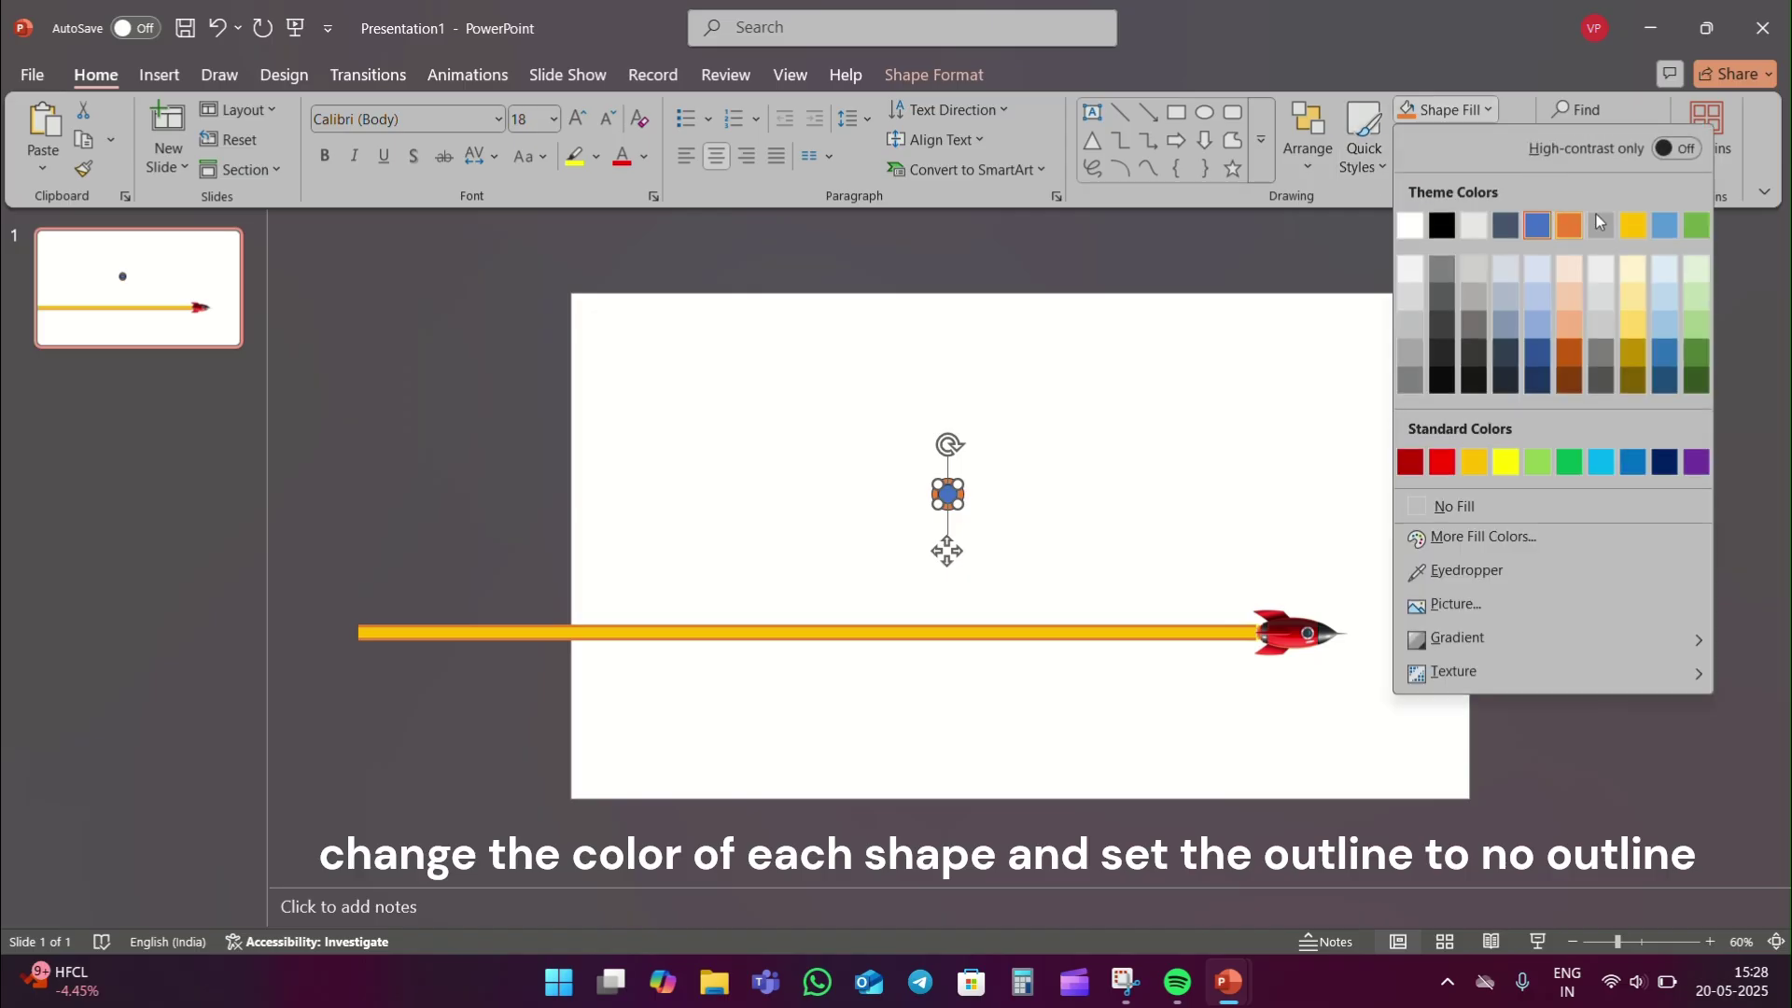
click(1631, 226)
Remove both circles' outlines and move the marker down onto the yellow line.
drag(868, 426, 1034, 566)
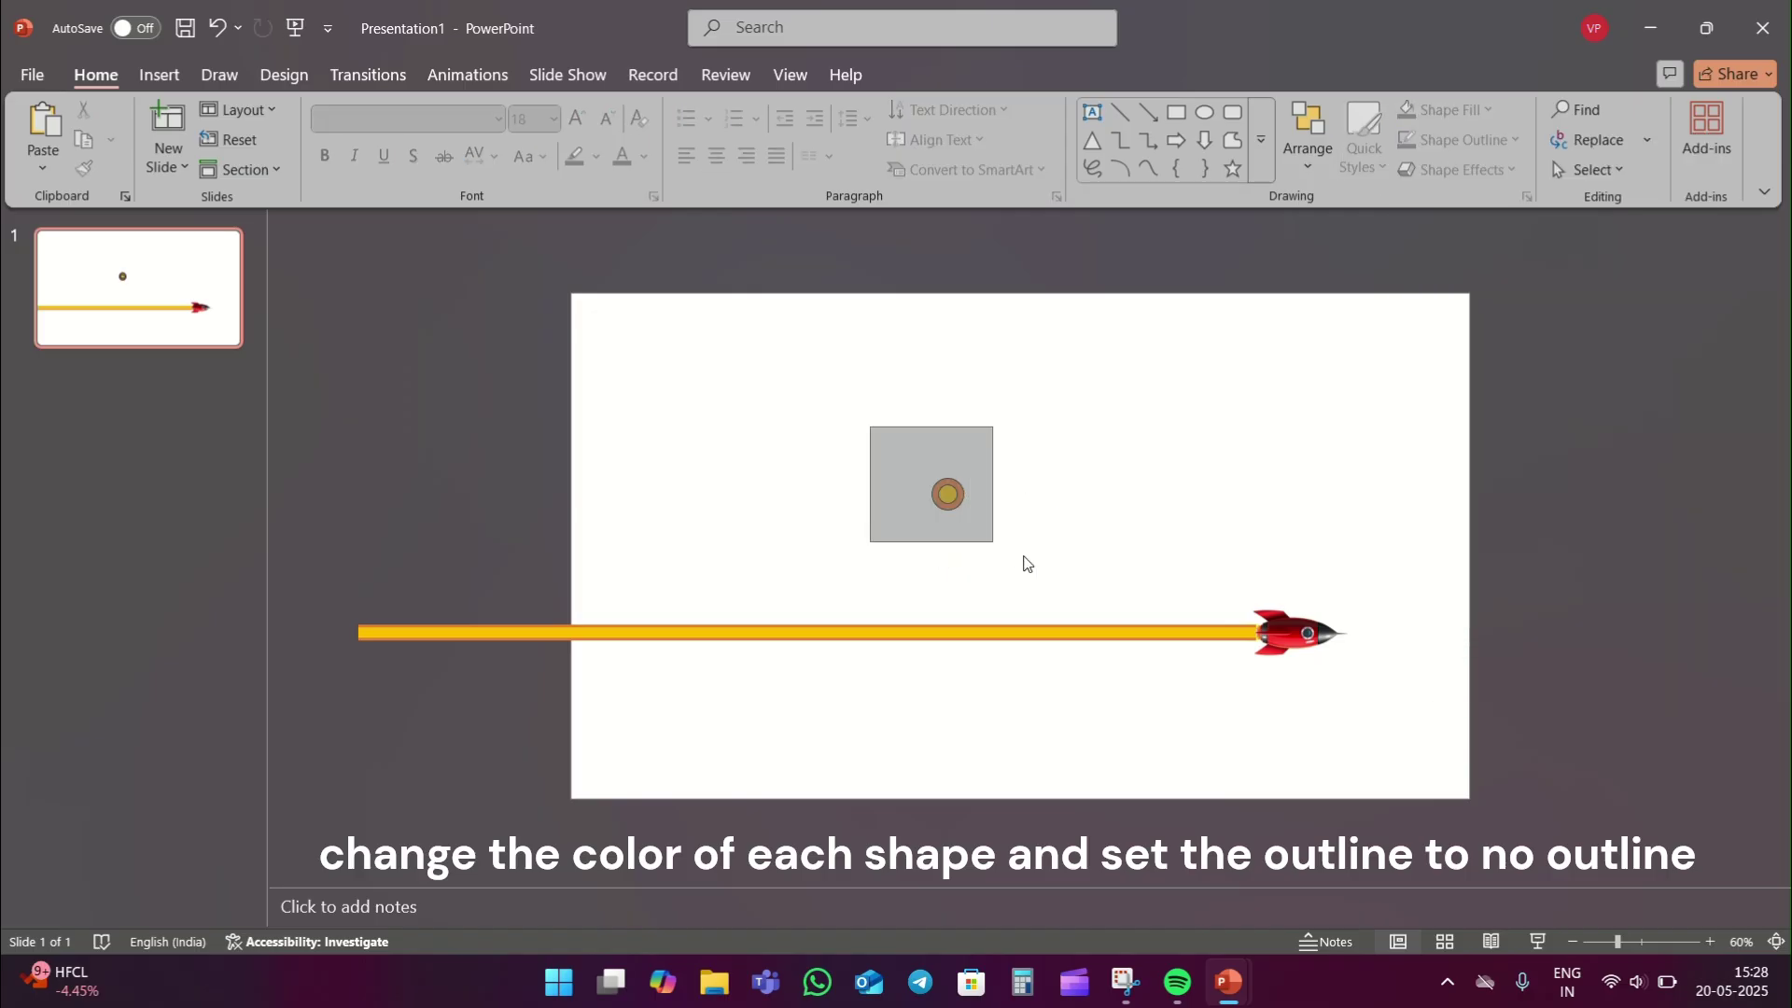
click(1442, 142)
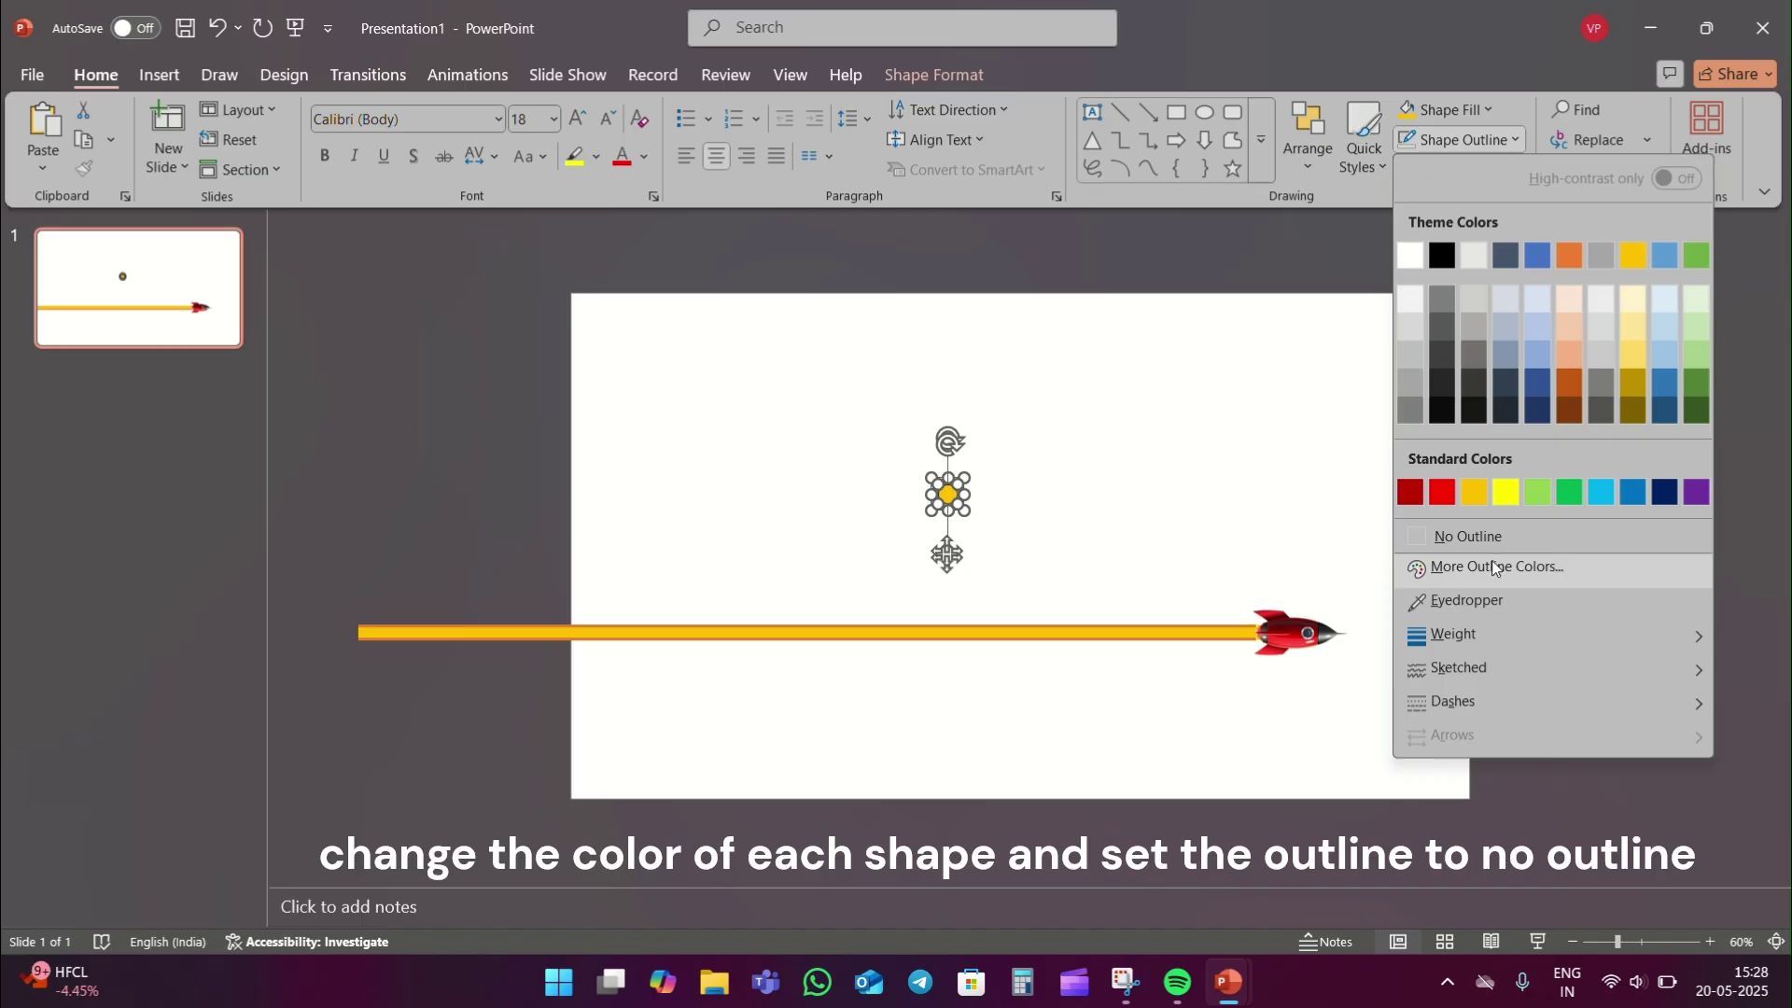
click(1437, 536)
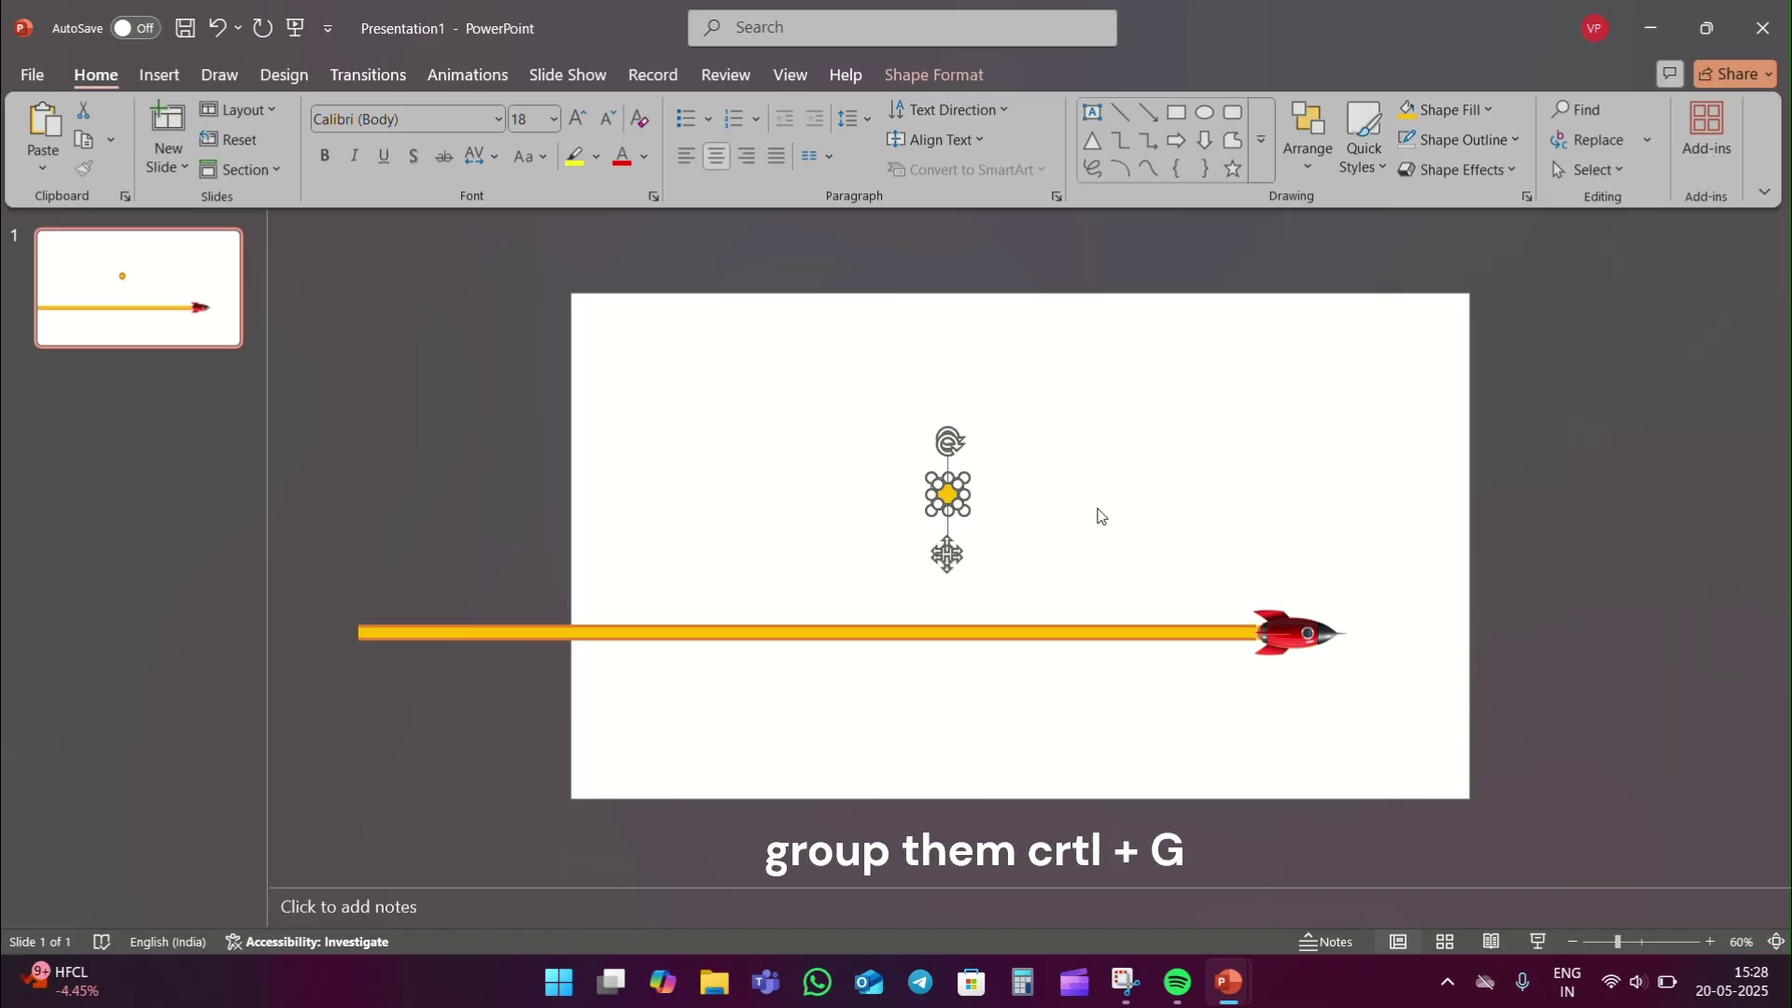
click(1028, 504)
drag(951, 501, 677, 634)
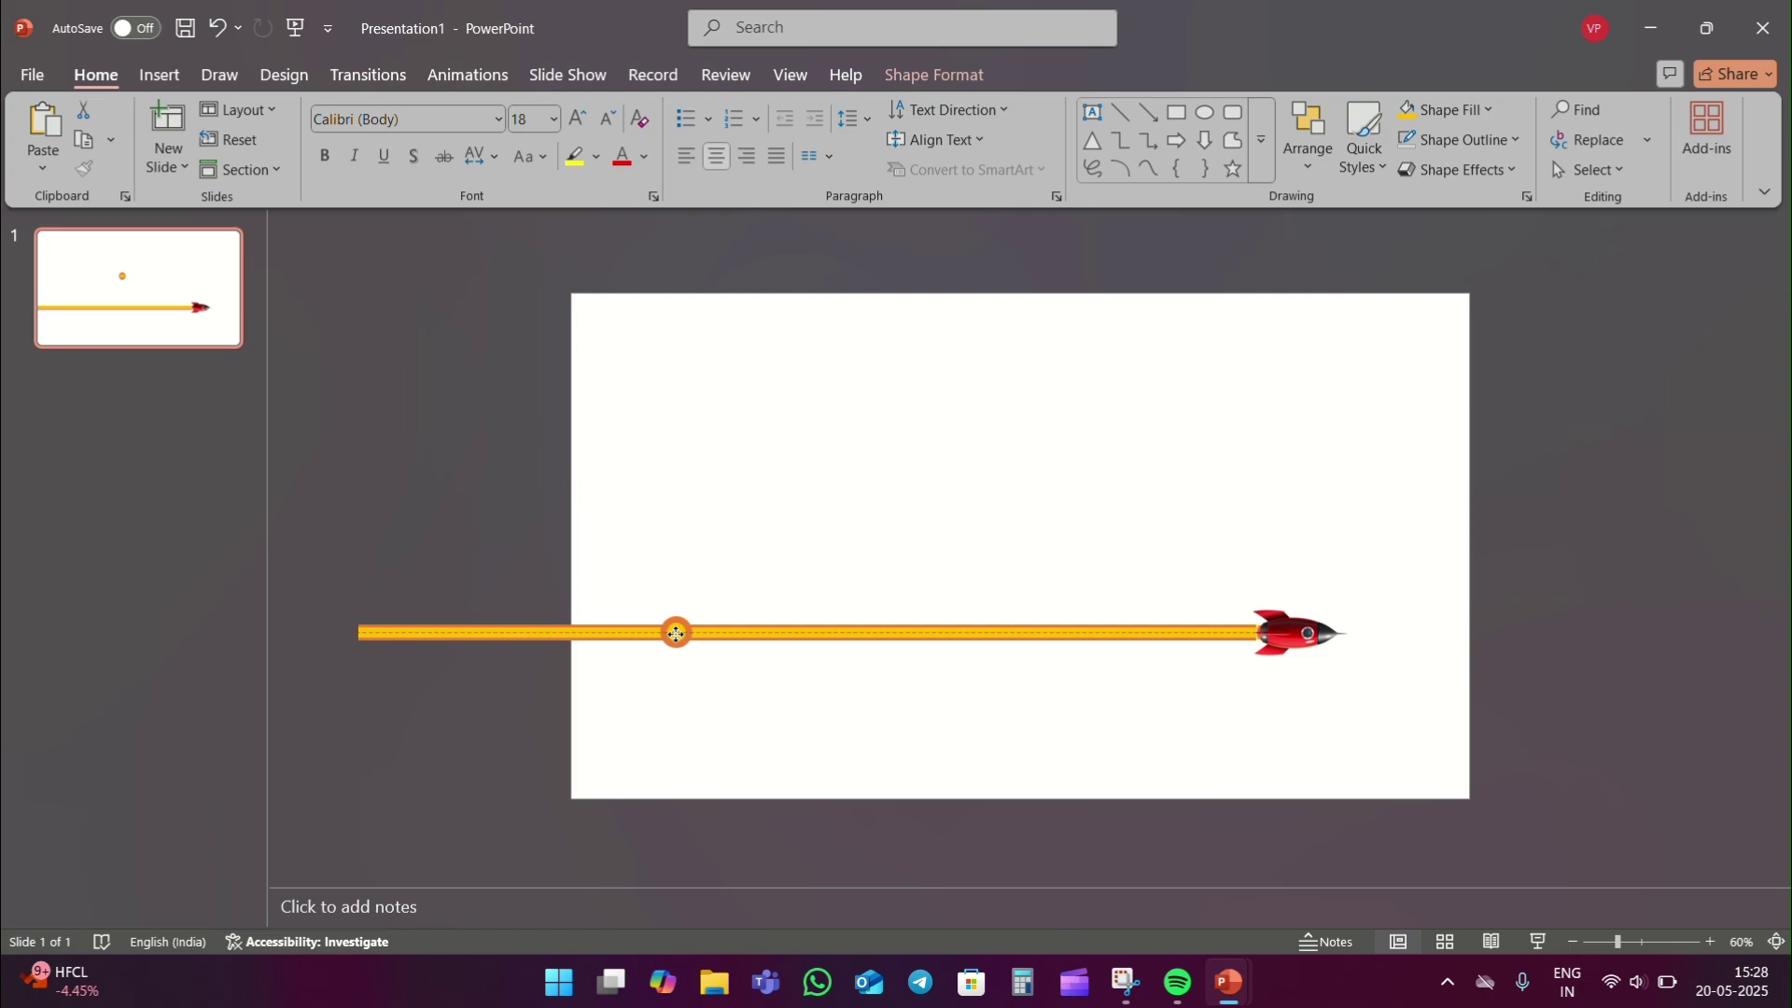
Duplicate the marker and spread the copies along the line, the last just behind the rocket.
drag(676, 634, 673, 634)
key(ctrl+d)
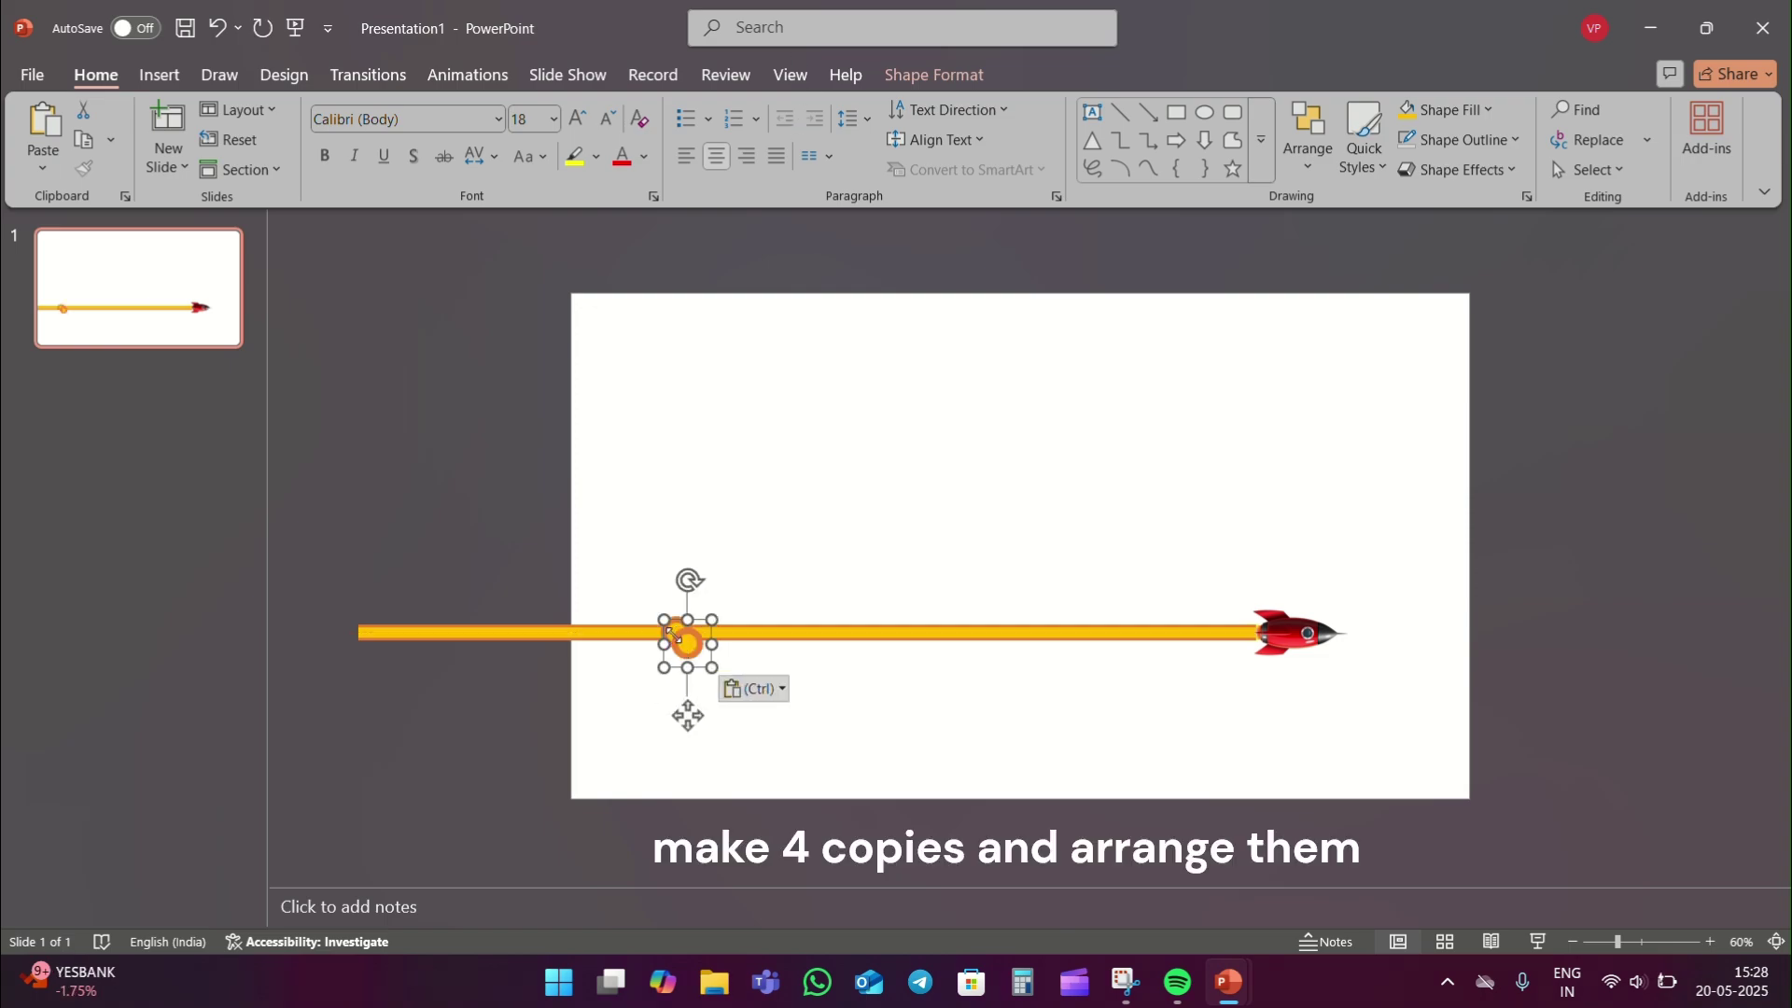
key(ctrl+d)
key(ctrl+d)
key(ctrl+d)
drag(711, 678, 1232, 633)
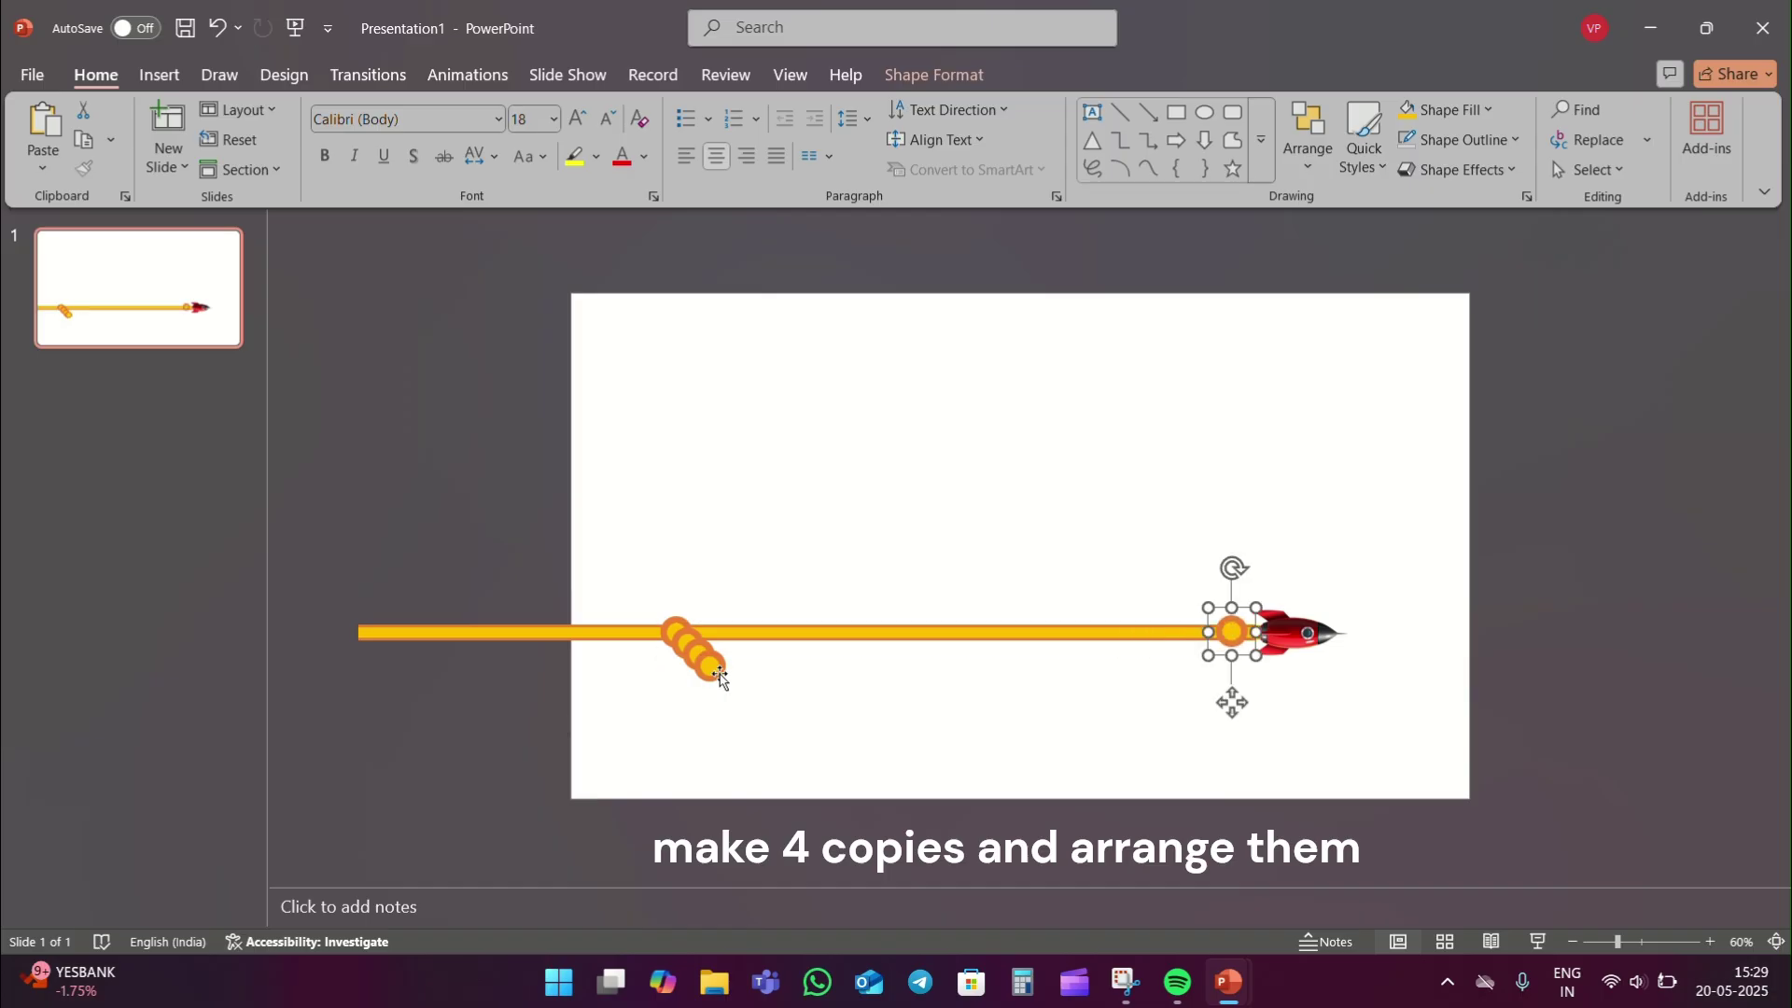
drag(719, 679, 1129, 635)
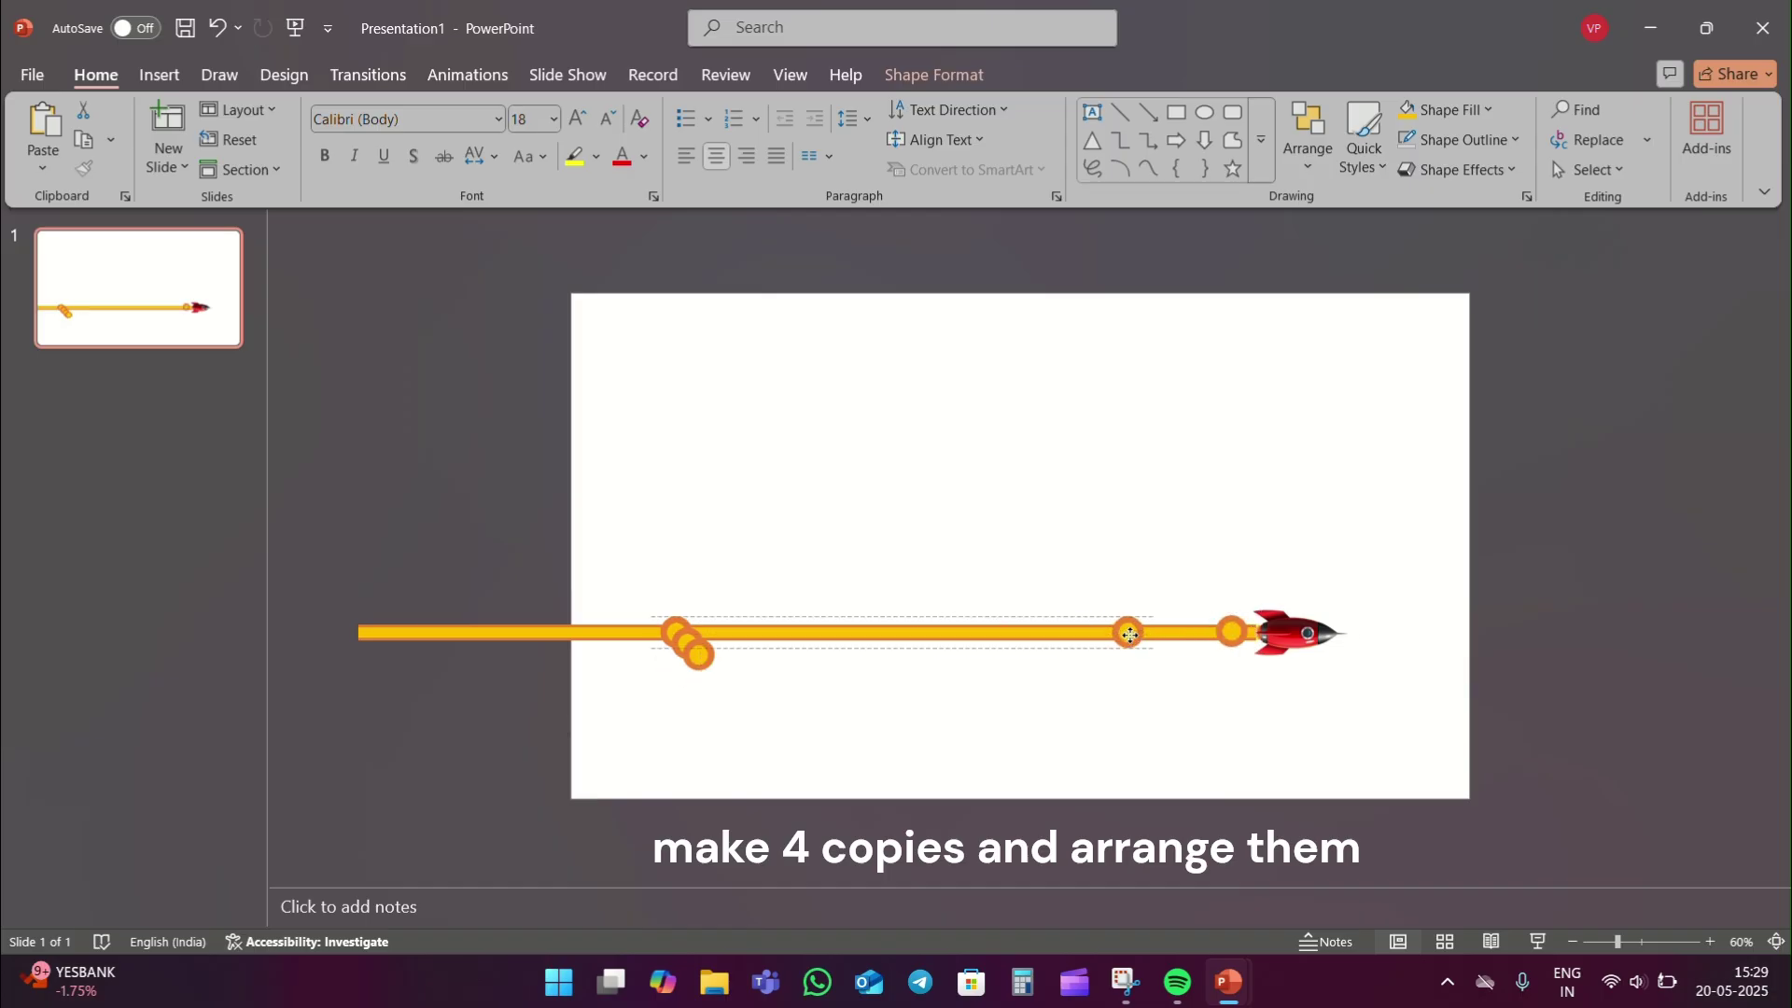
drag(699, 654, 997, 636)
drag(688, 644, 830, 639)
click(830, 640)
key(ctrl+z)
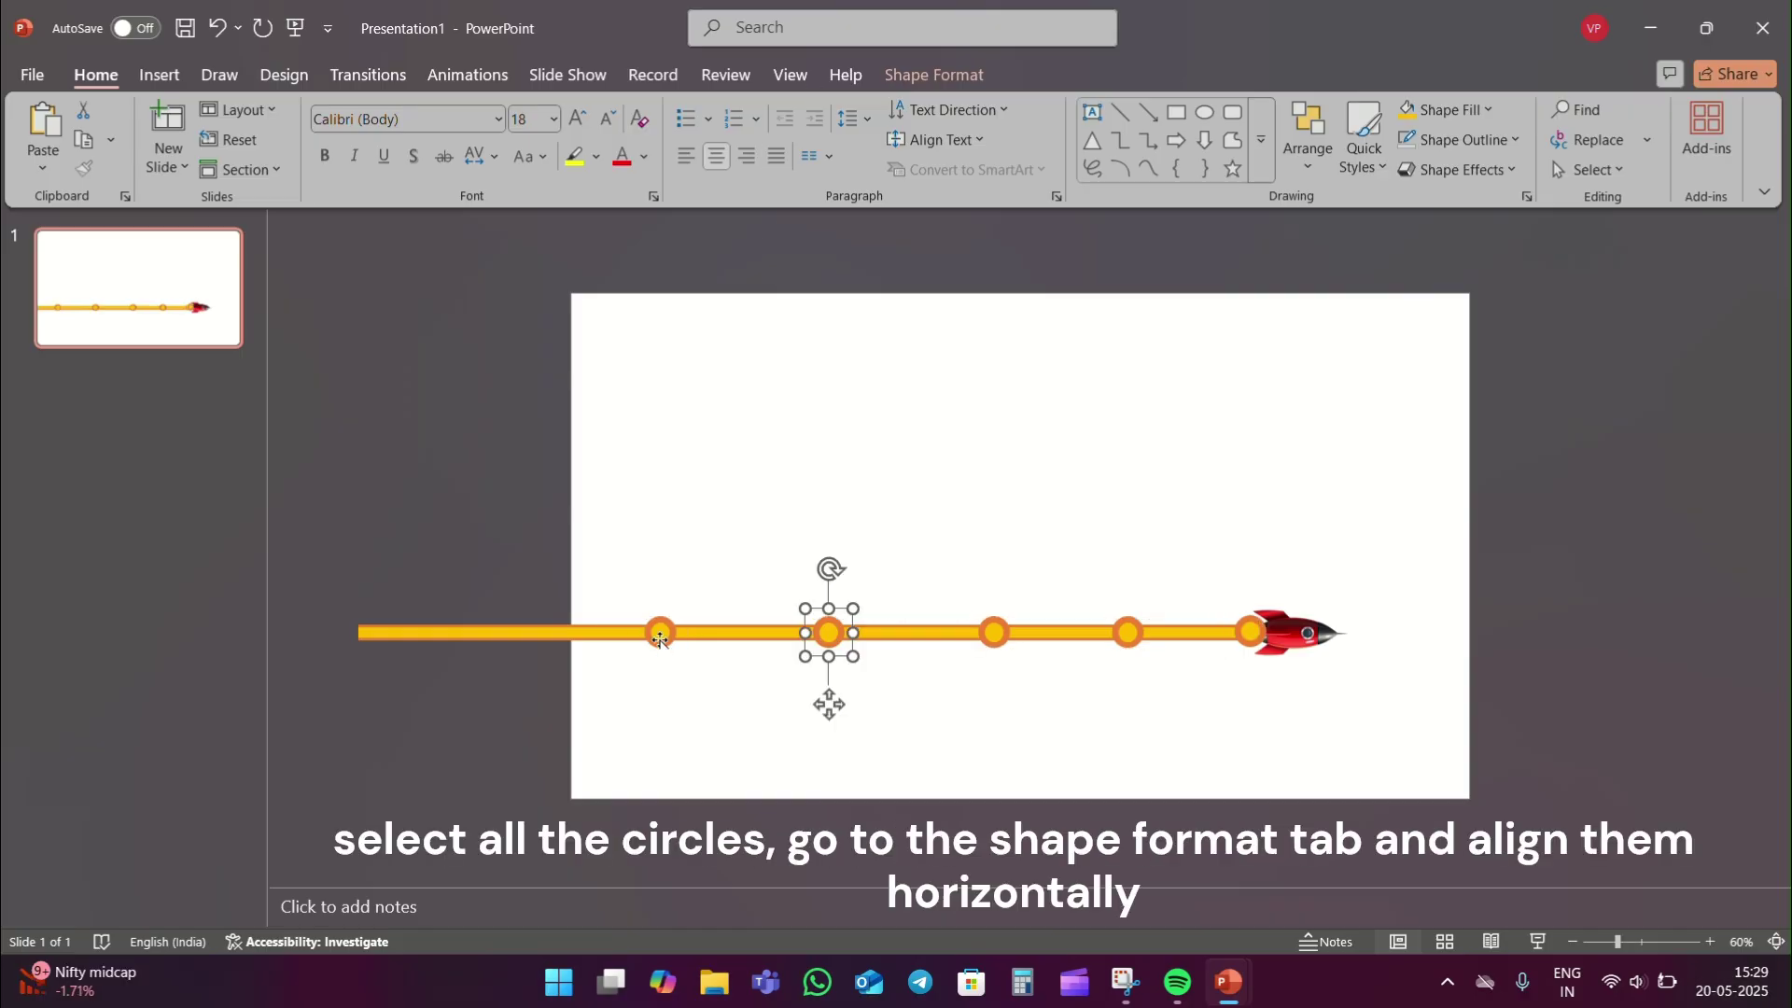
Select all five markers on the line.
click(660, 633)
shift+click(829, 633)
shift+click(987, 633)
shift+click(1129, 635)
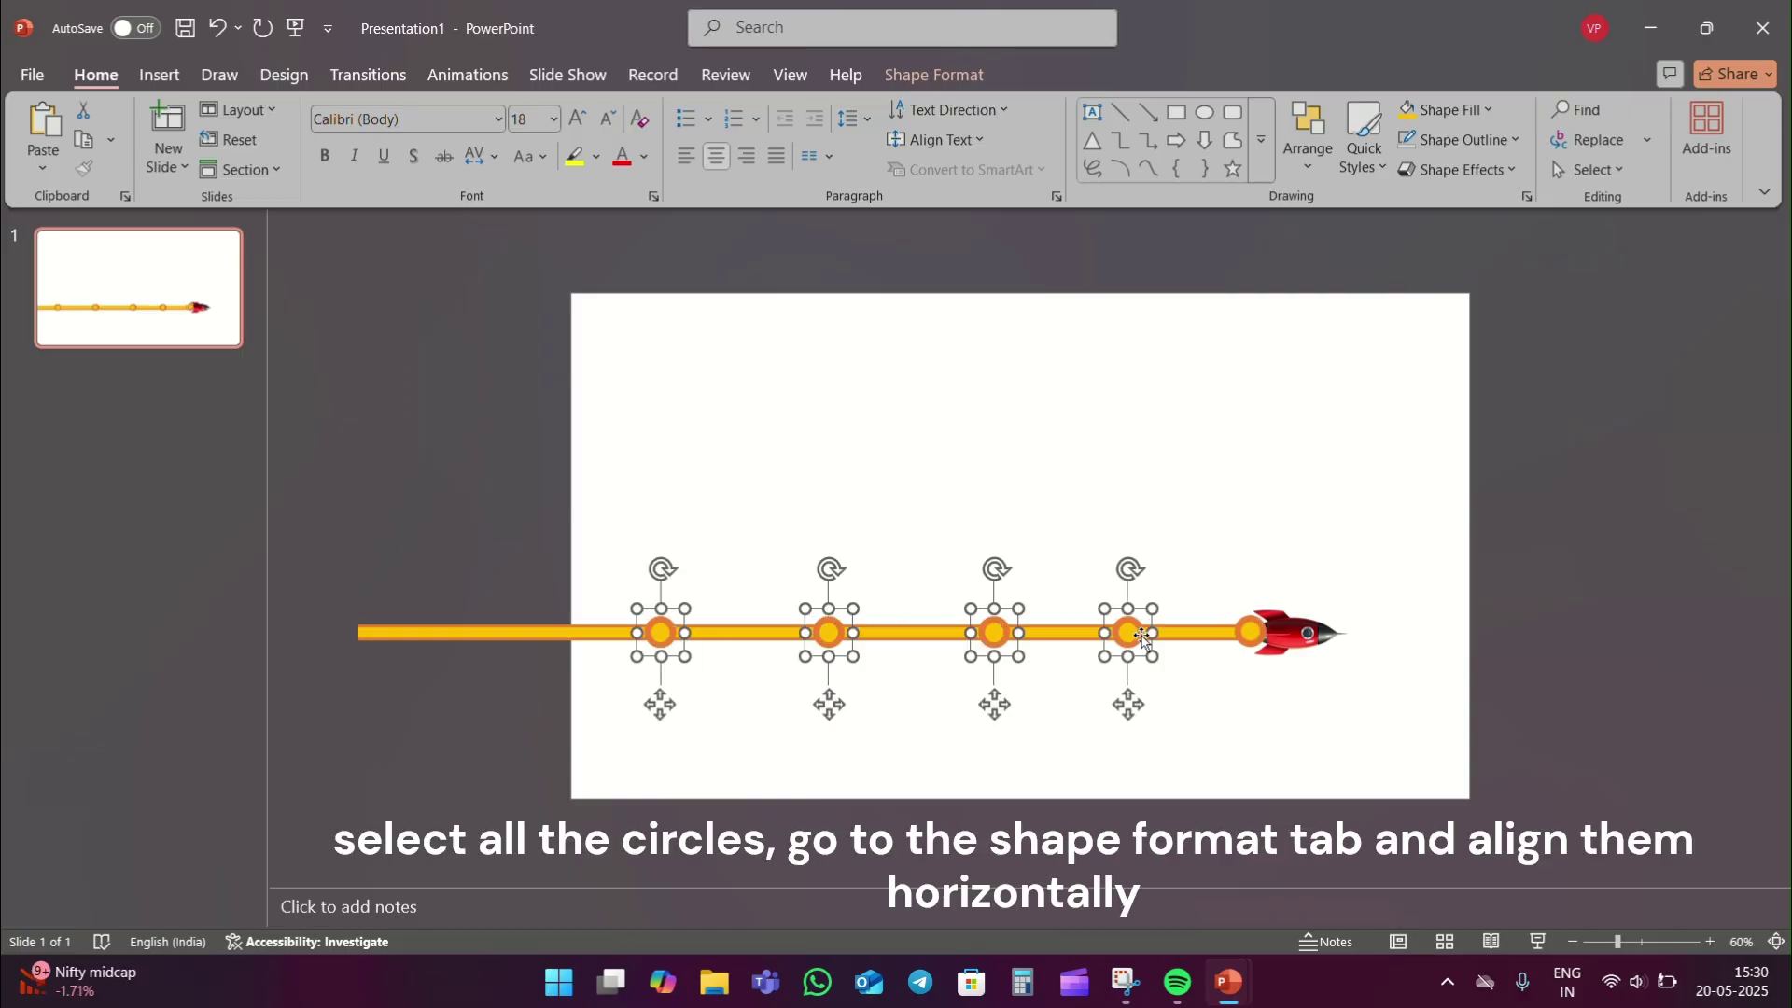
shift+click(1254, 634)
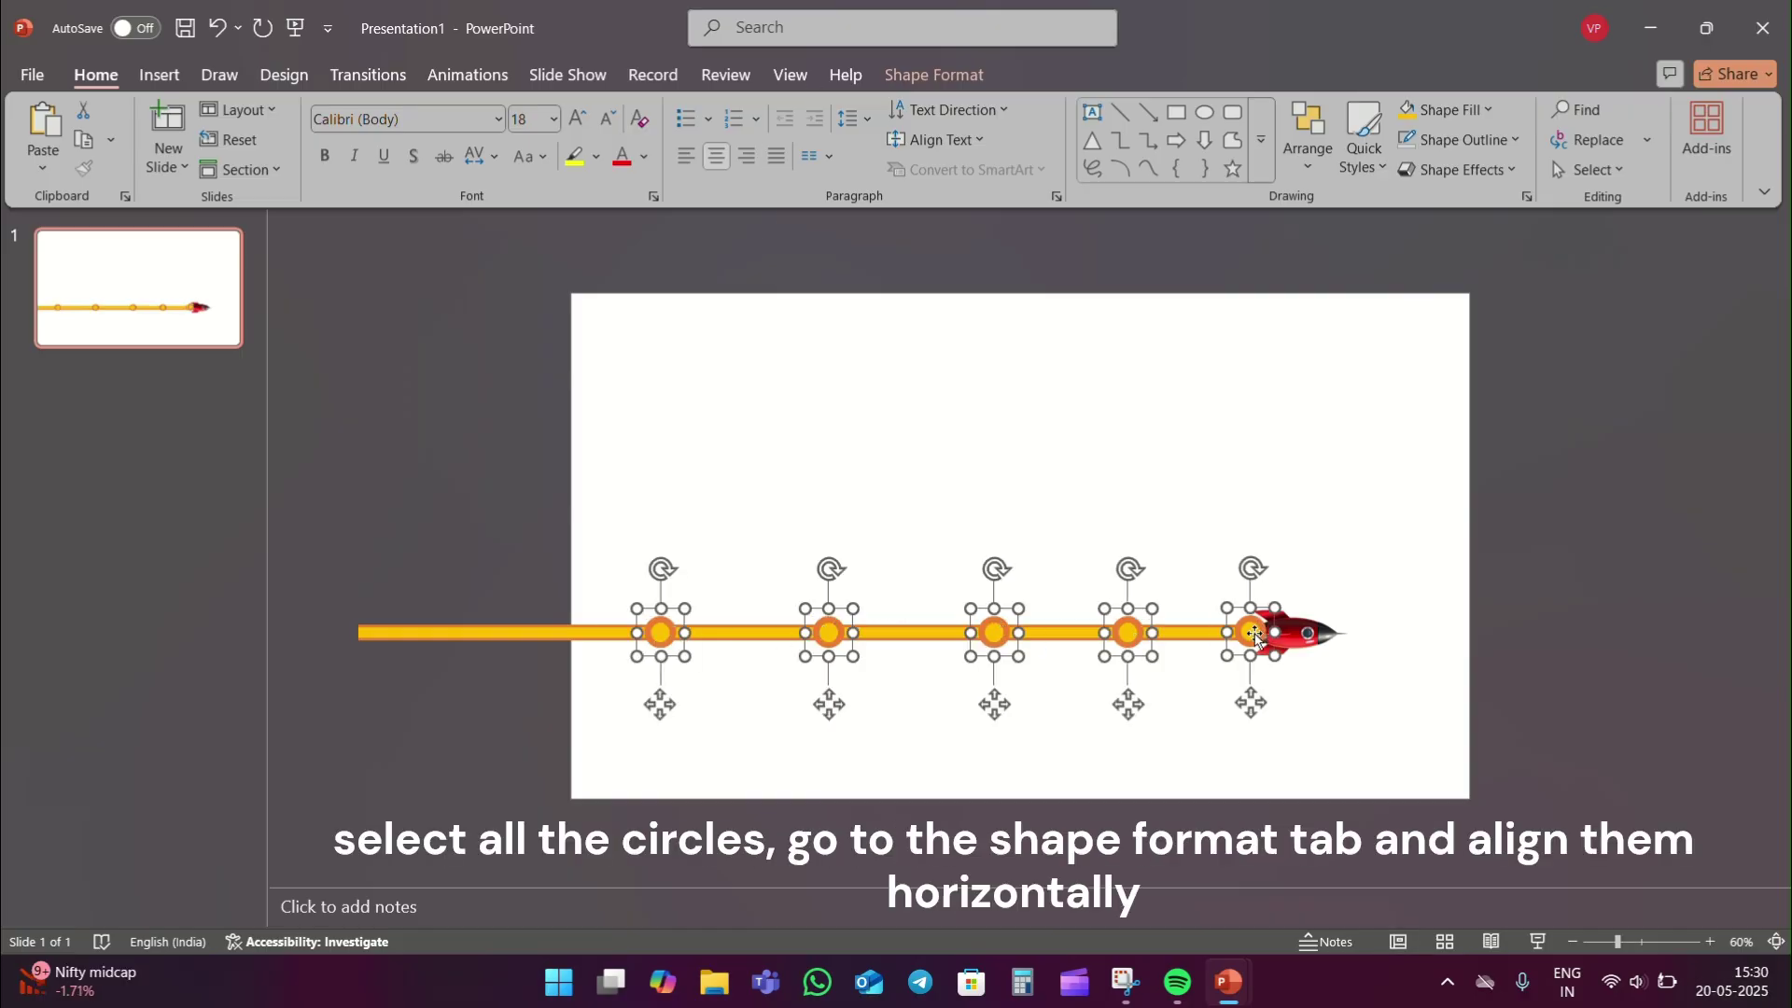
Apply Align > Distribute Horizontally from Shape Format to the five markers.
click(977, 82)
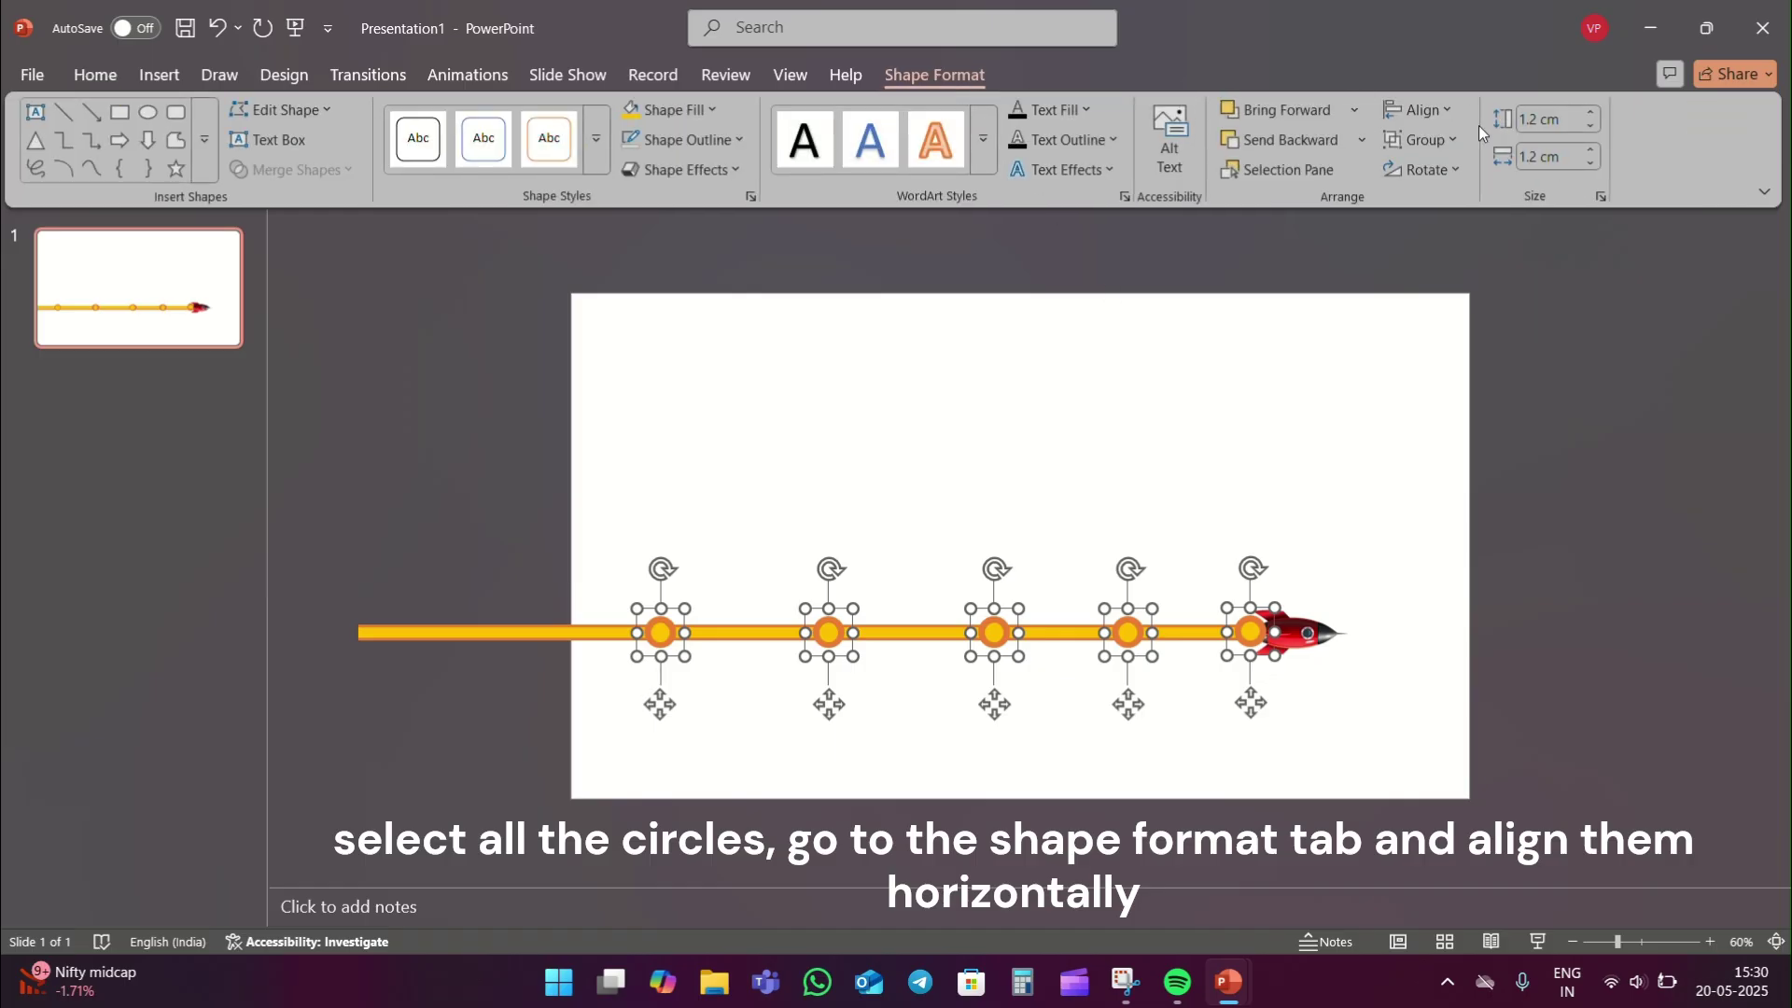
click(1443, 110)
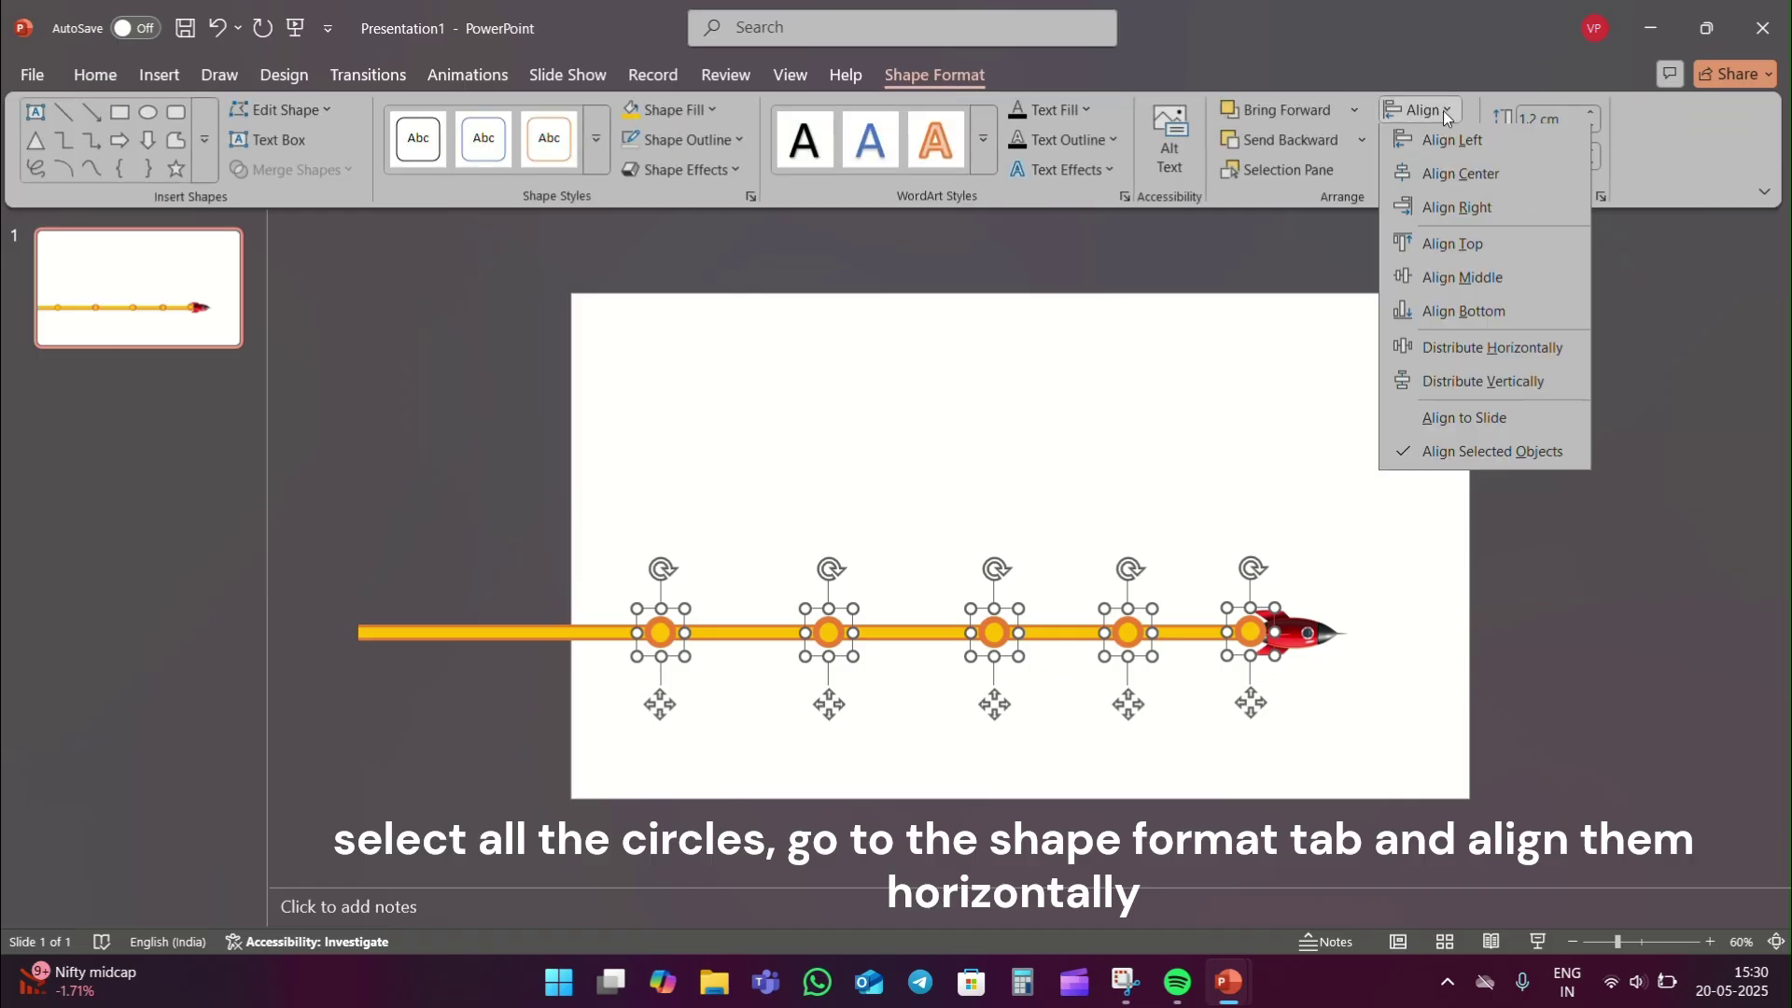
click(1467, 353)
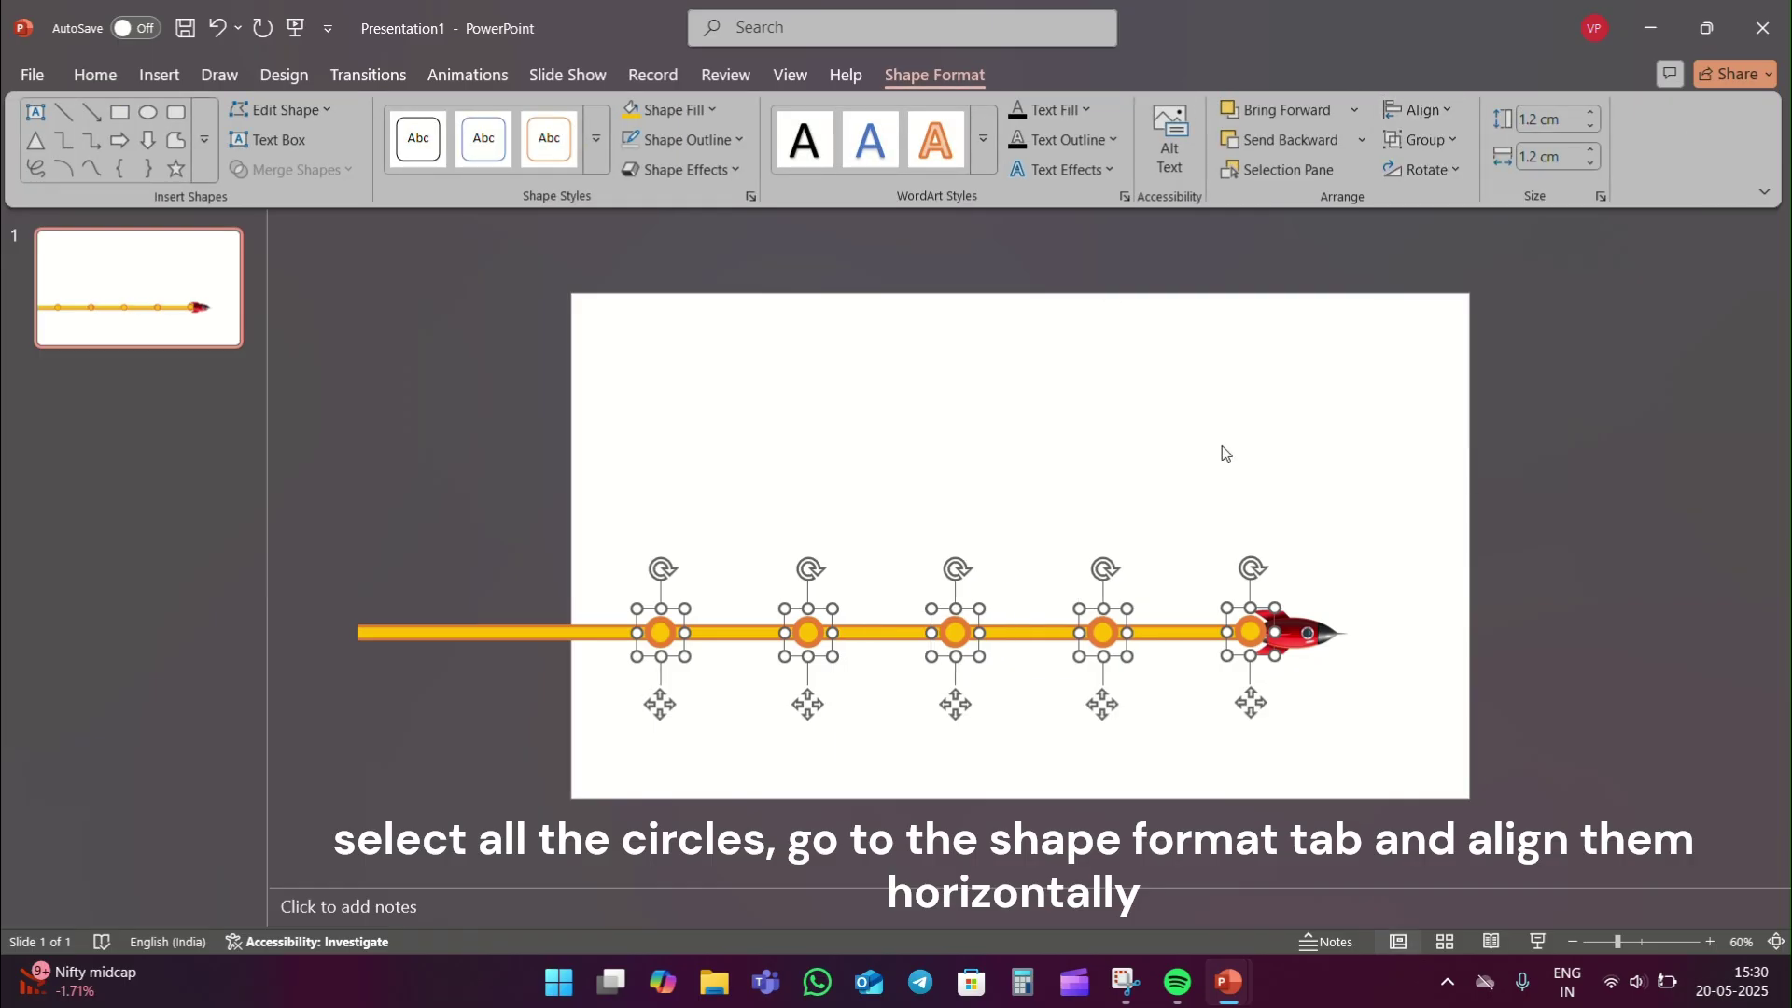
click(1201, 504)
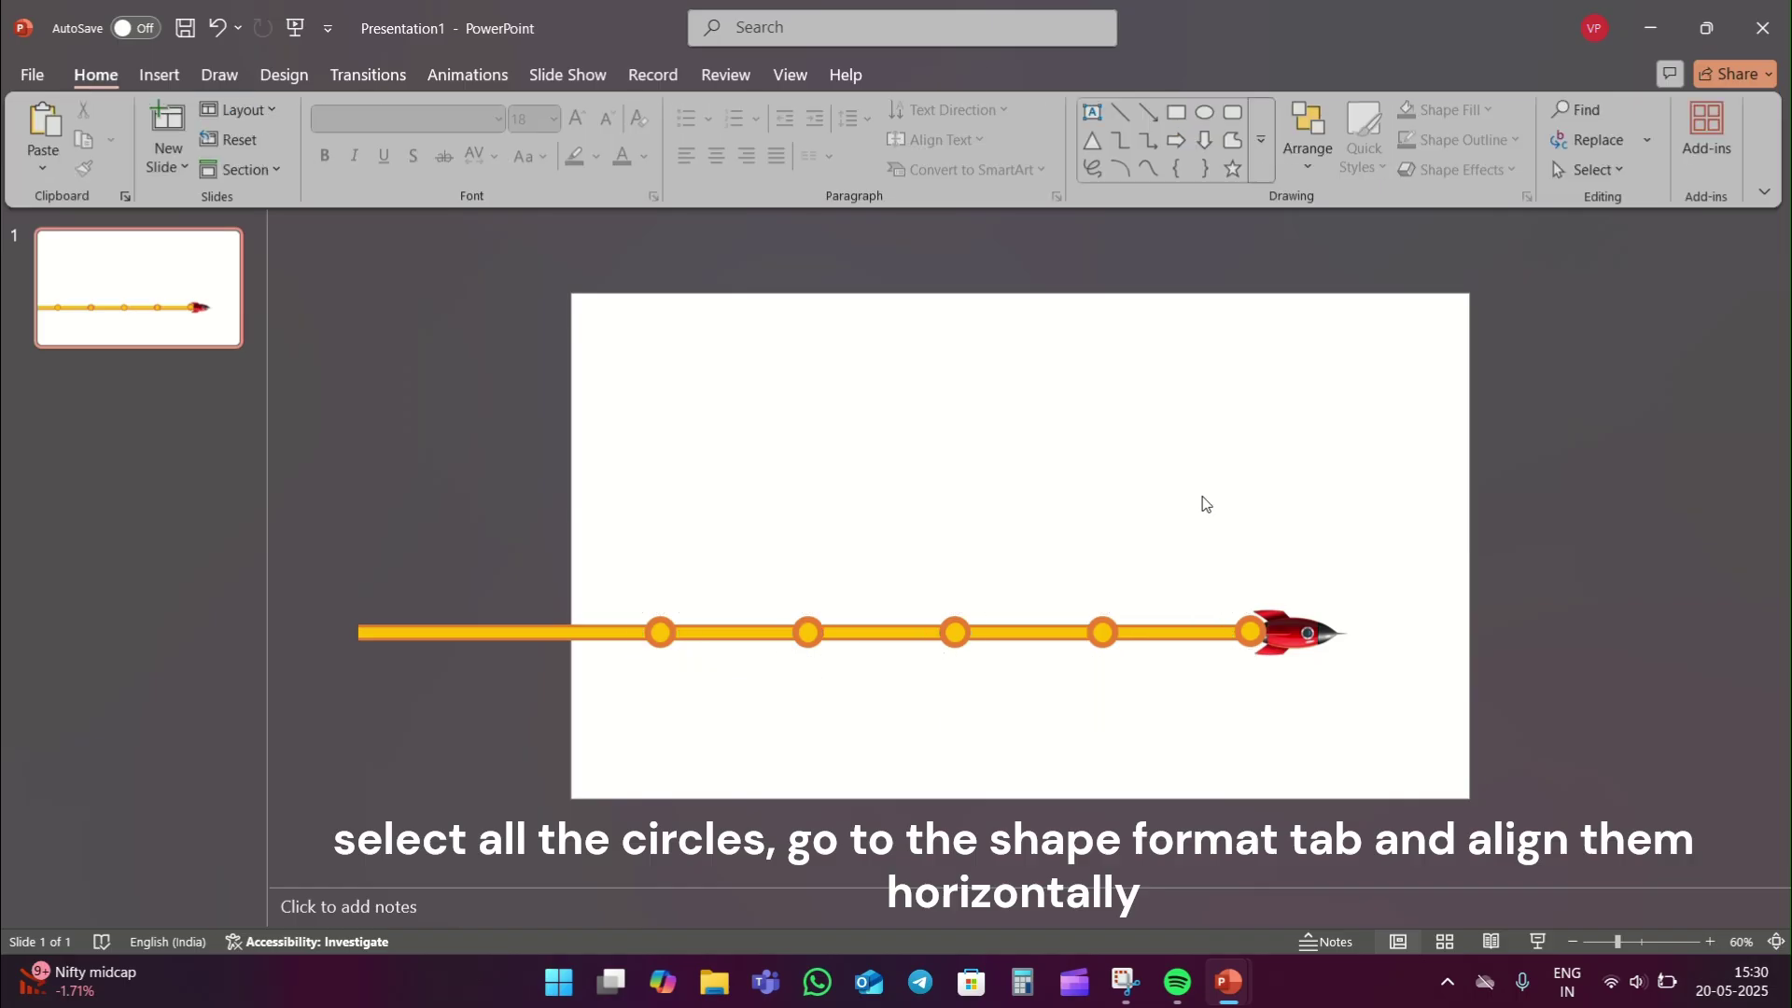
Drag the line-and-rocket group just past the slide's left edge, keeping the markers in place.
click(1301, 634)
drag(1301, 634, 530, 605)
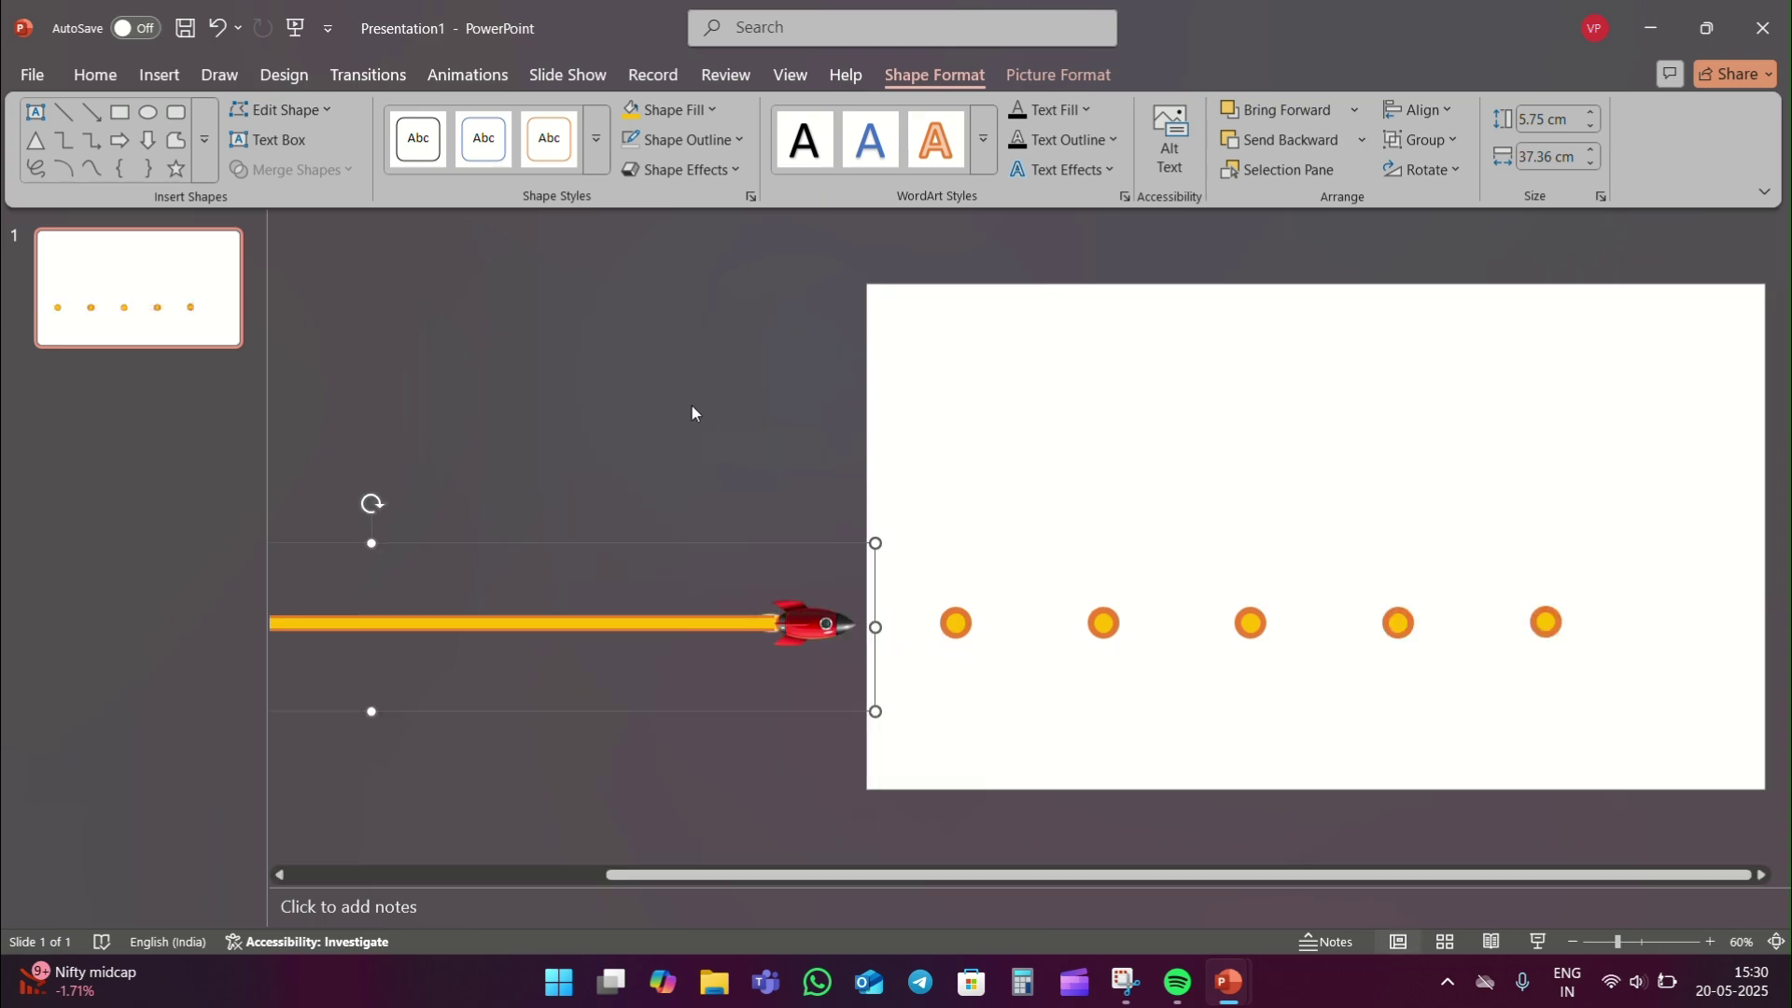
click(691, 405)
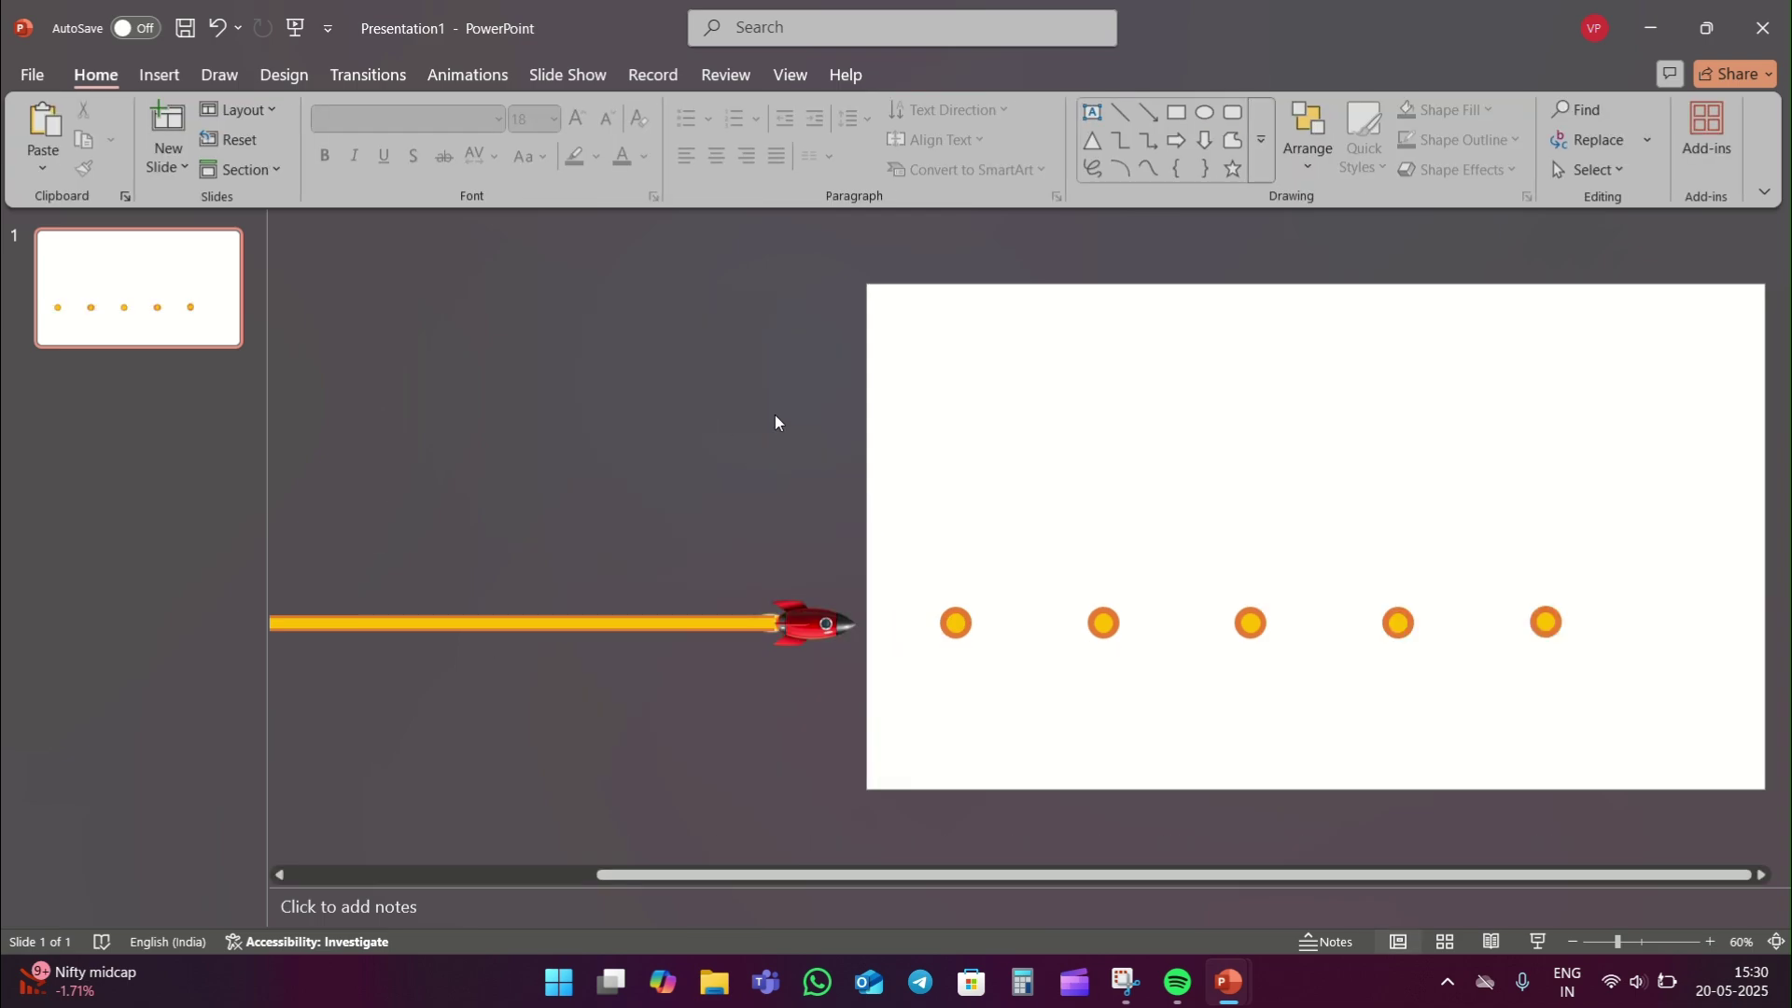
Fill the second marker yellow.
click(1104, 620)
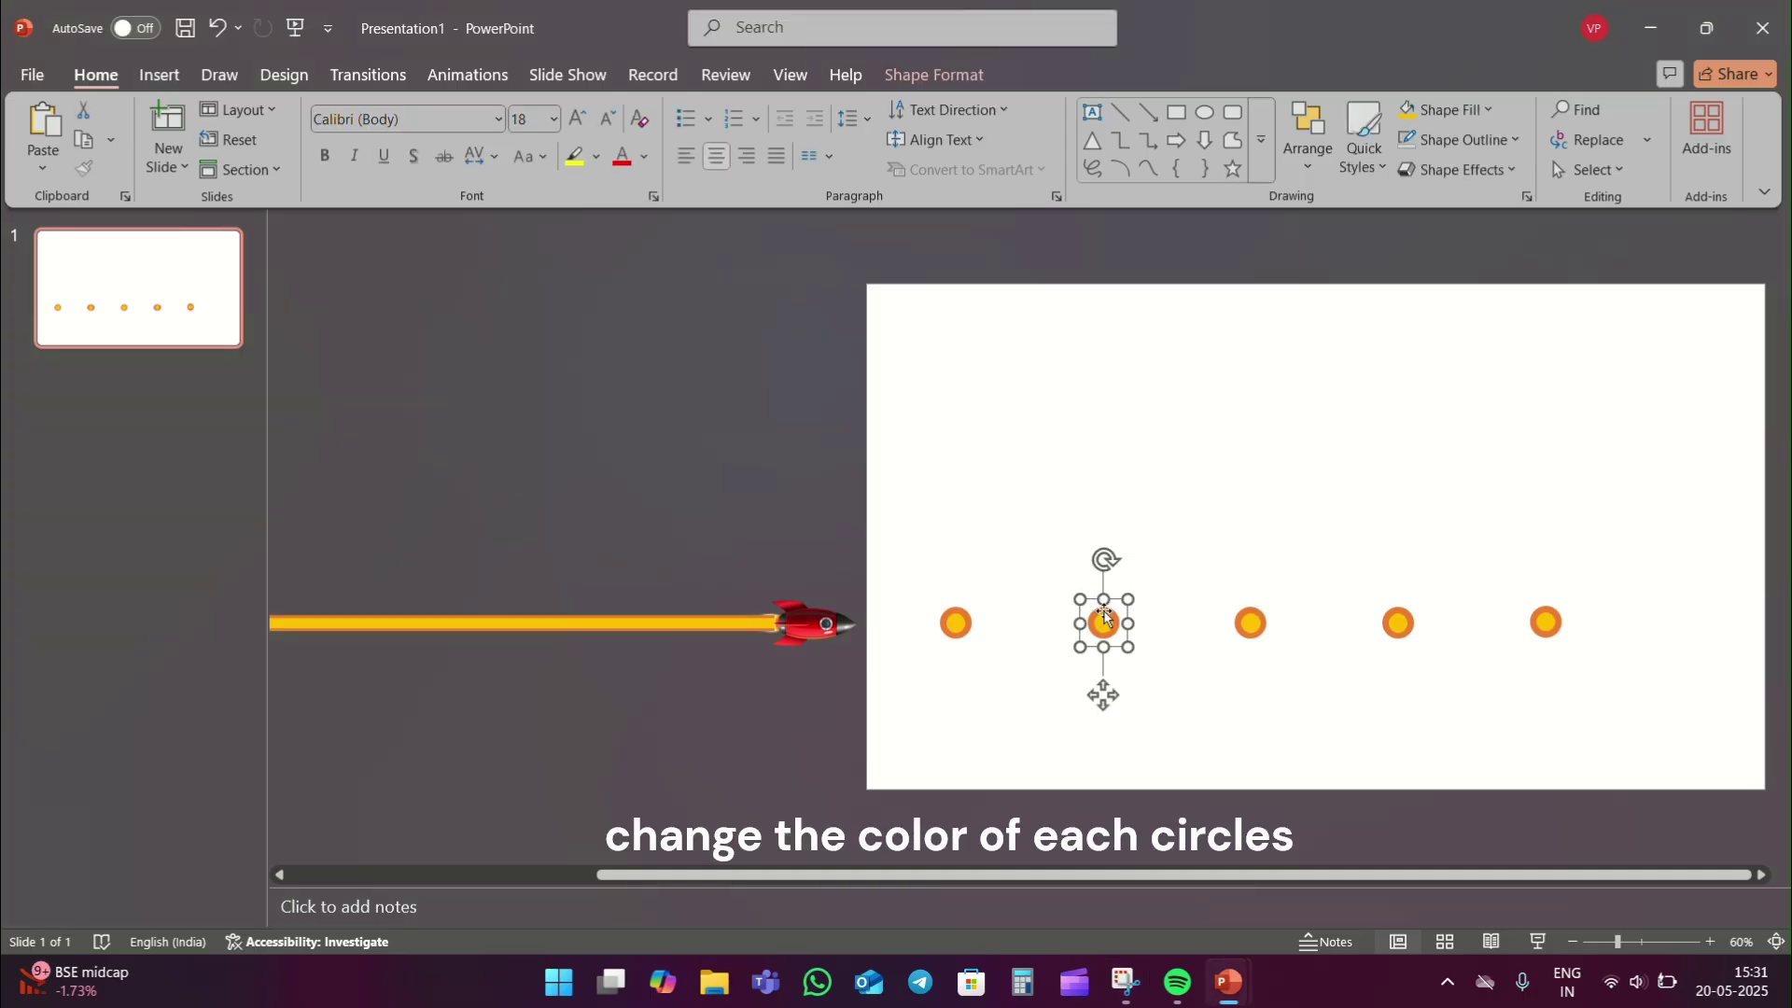
click(1407, 109)
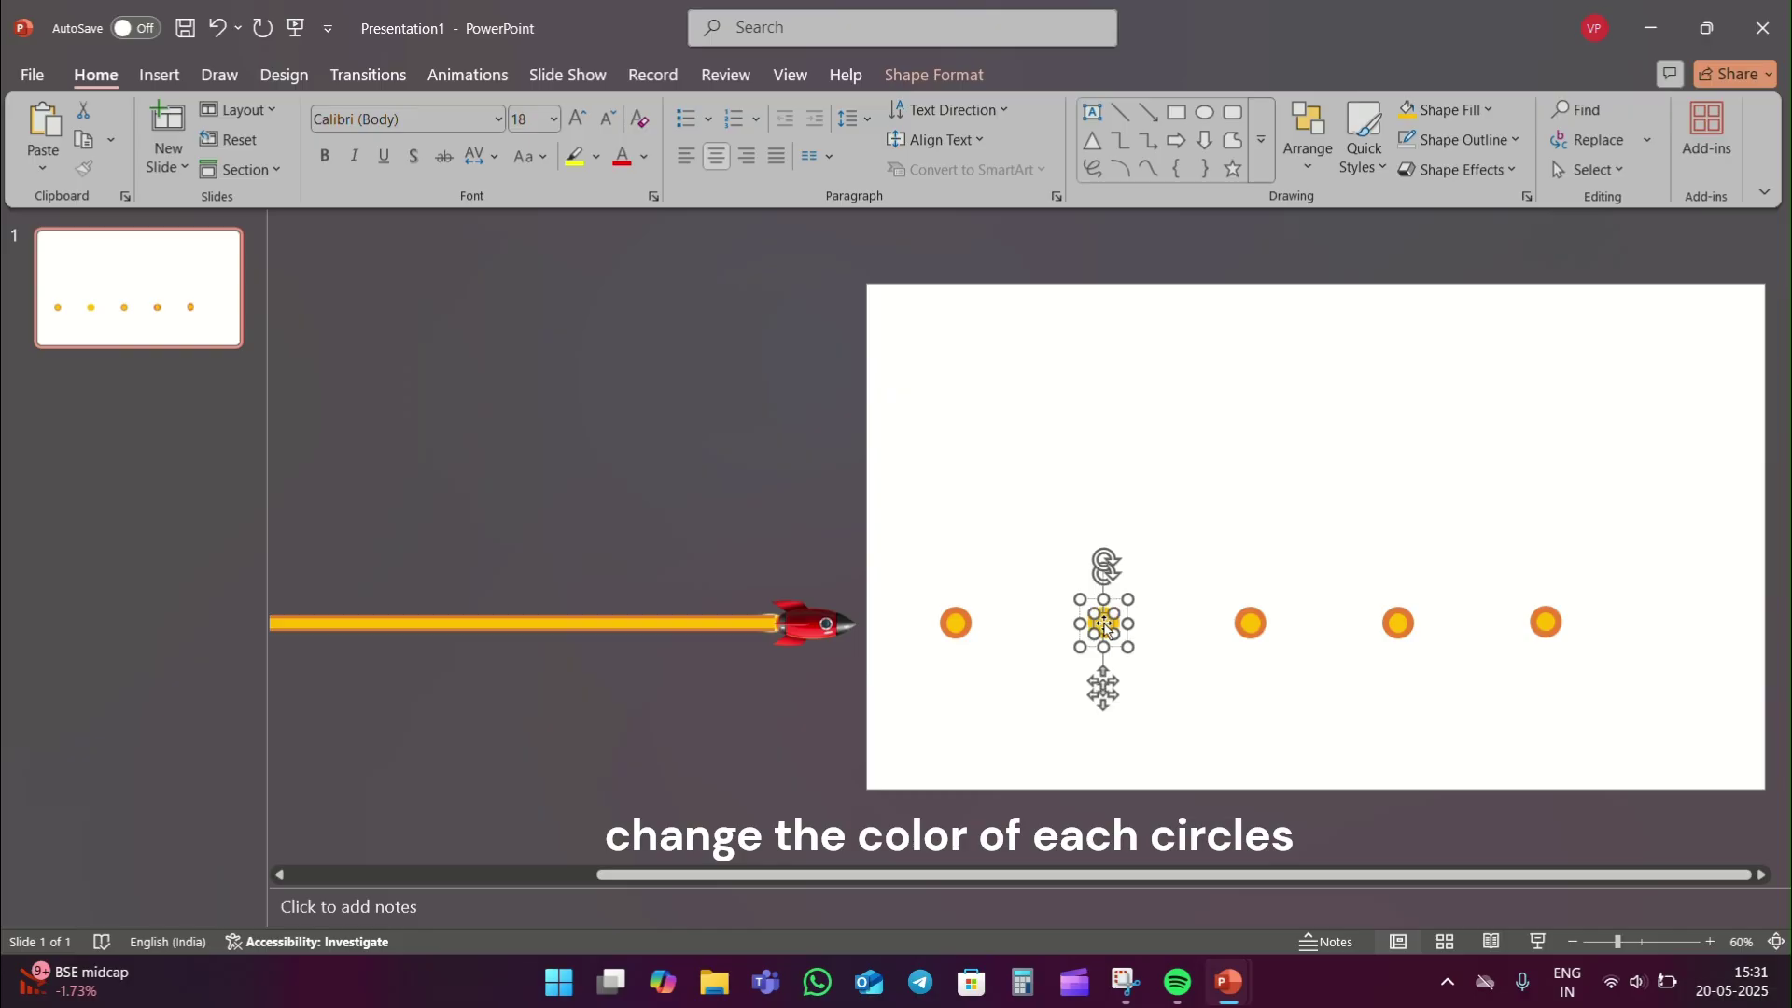
click(1466, 107)
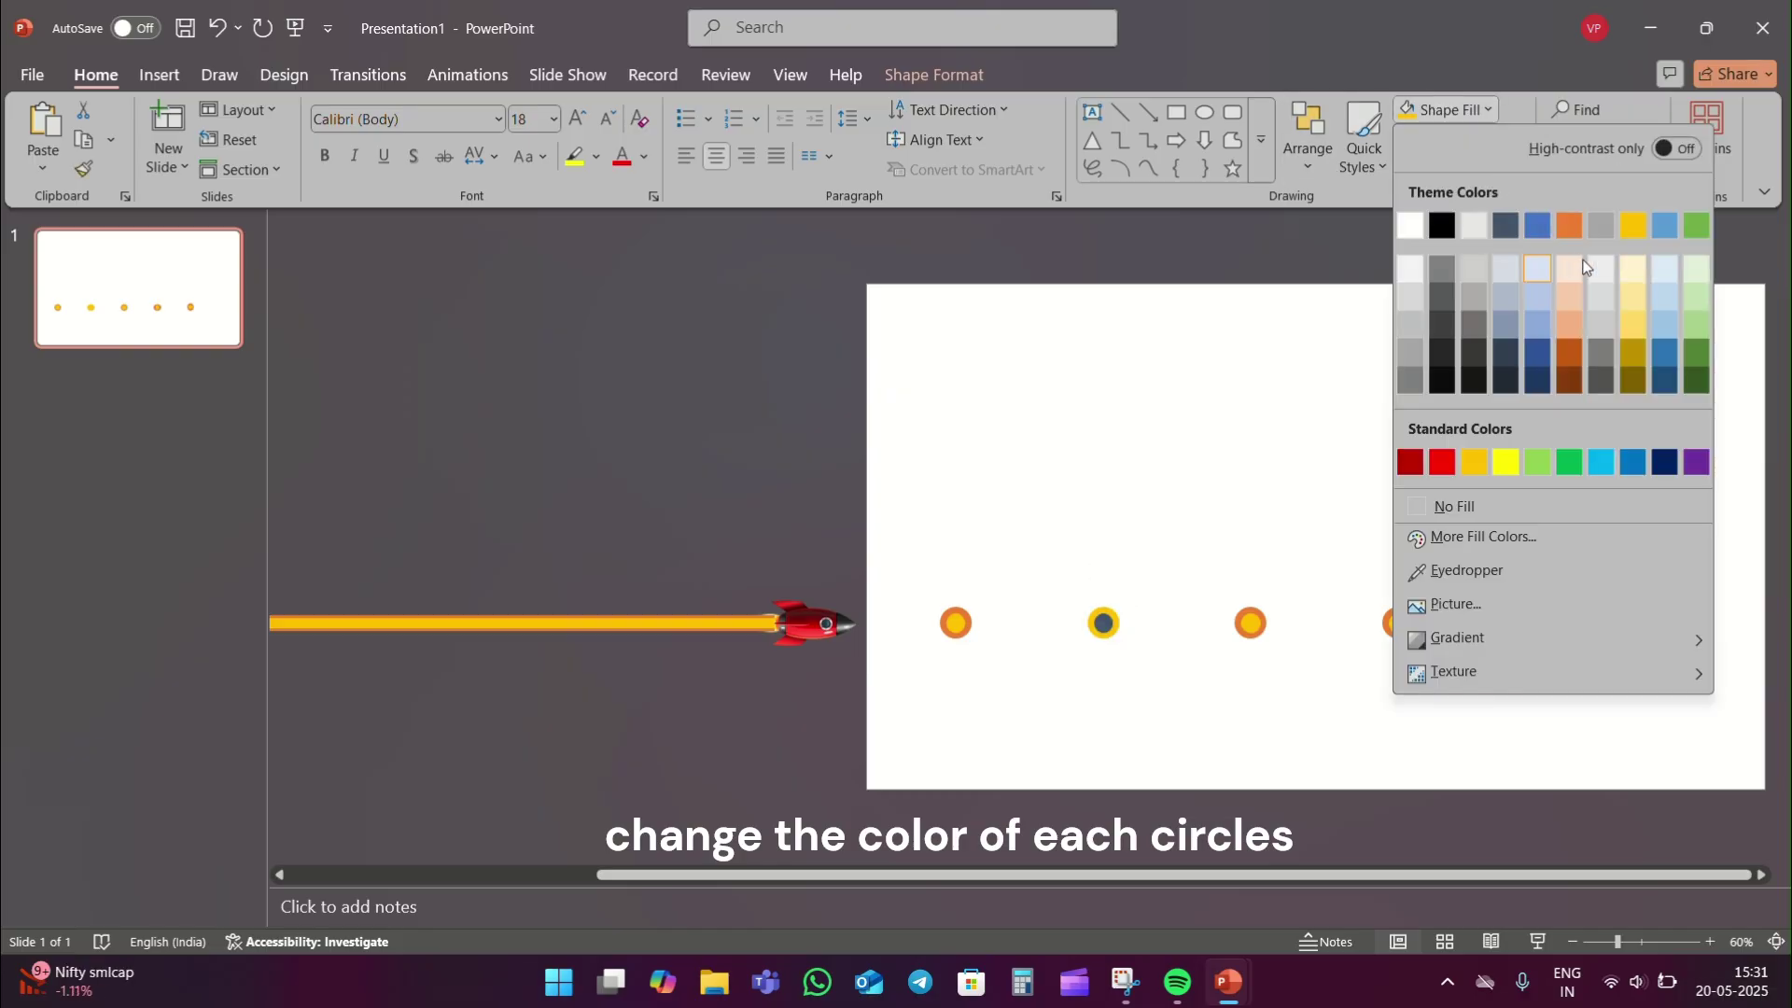
click(1638, 327)
Give the middle marker a custom magenta fill from More Fill Colors.
click(1252, 621)
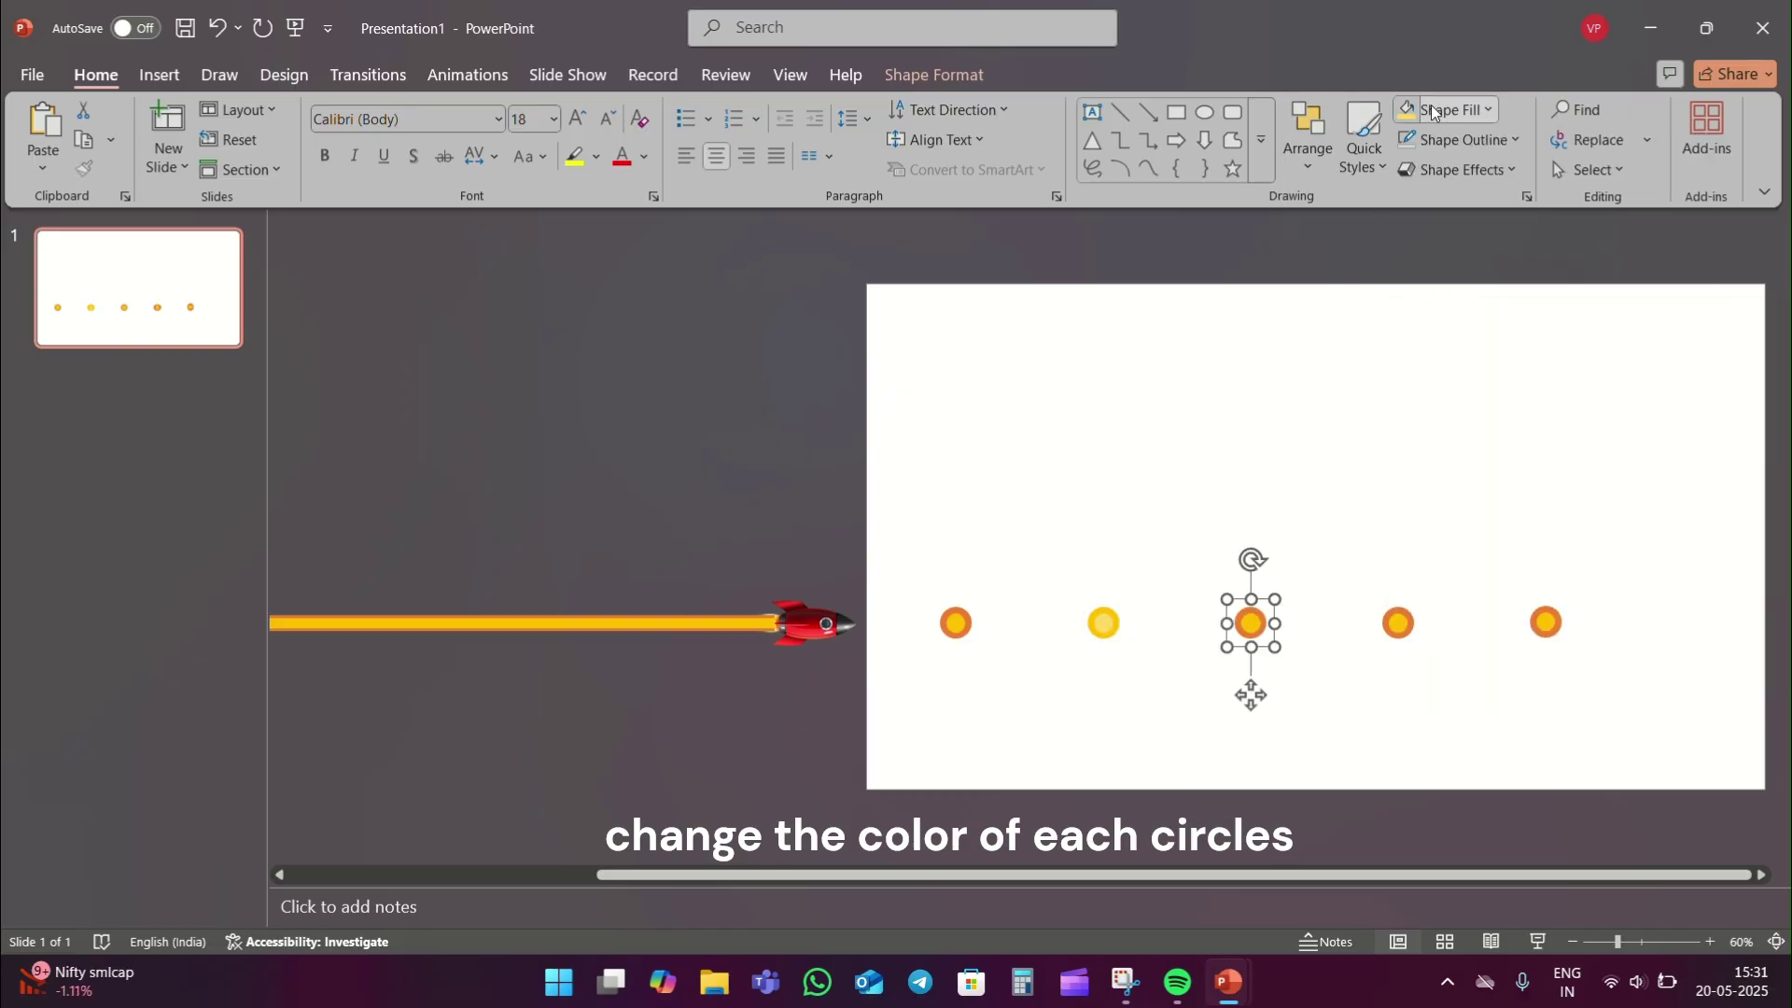
click(1488, 110)
click(1469, 536)
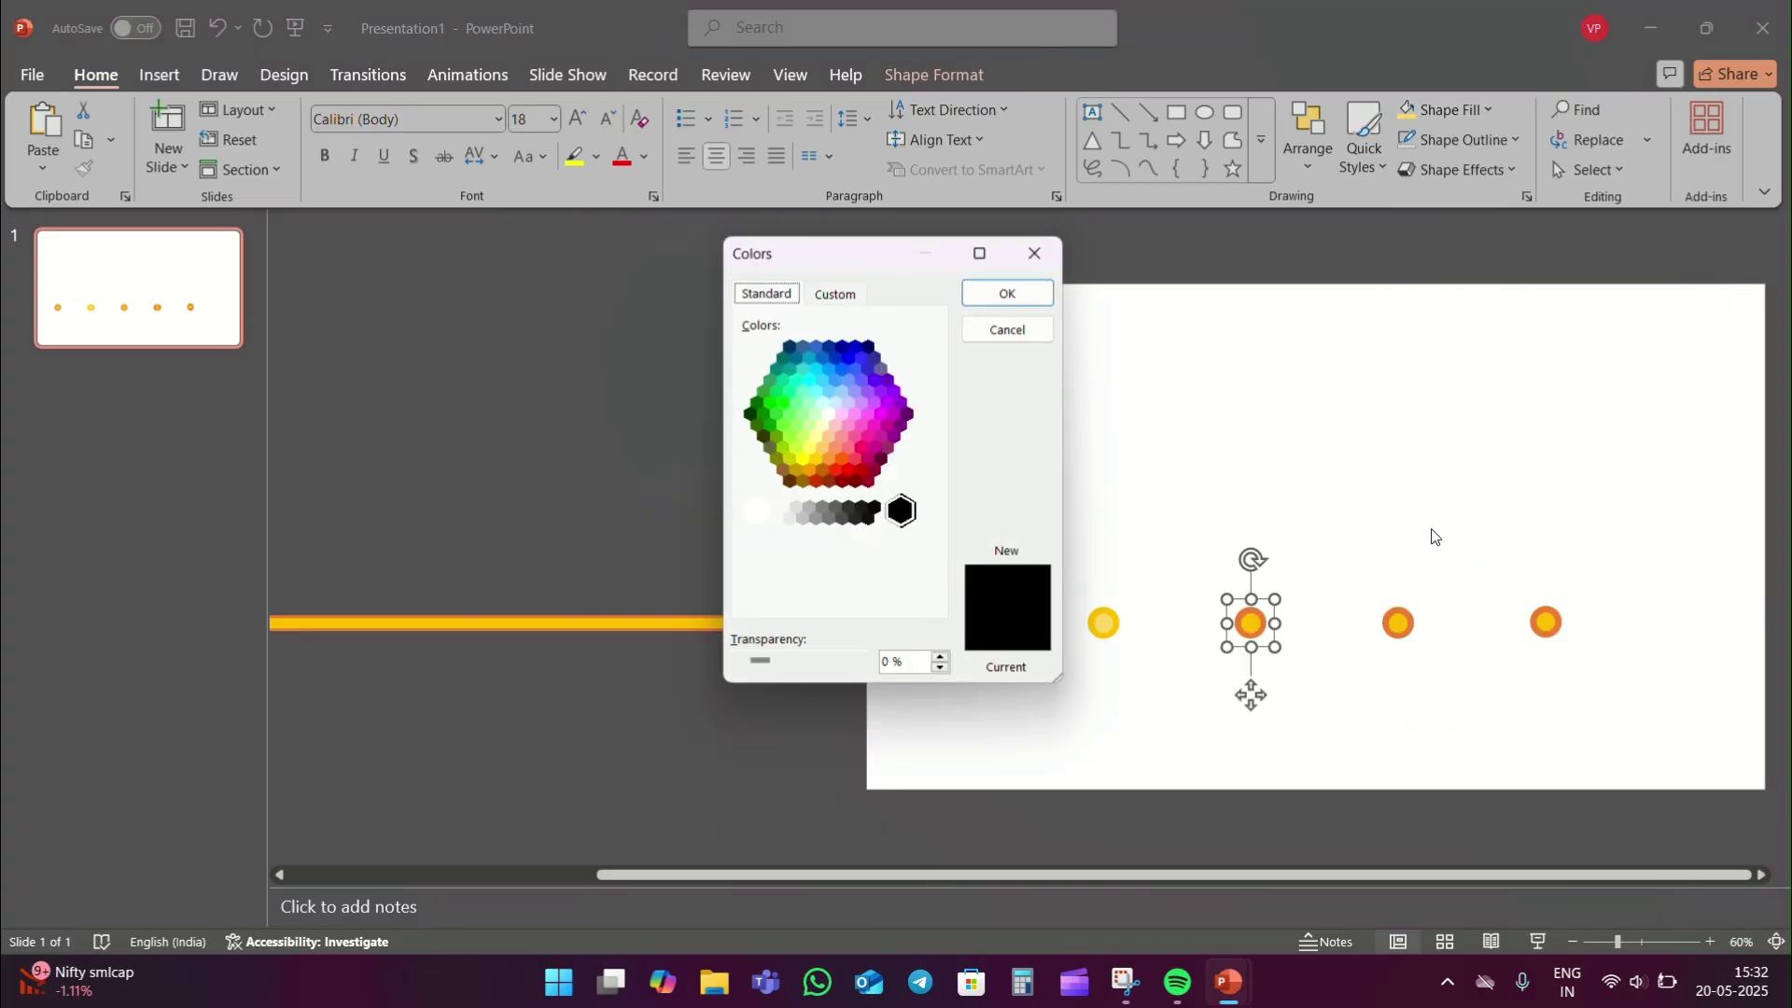
click(828, 297)
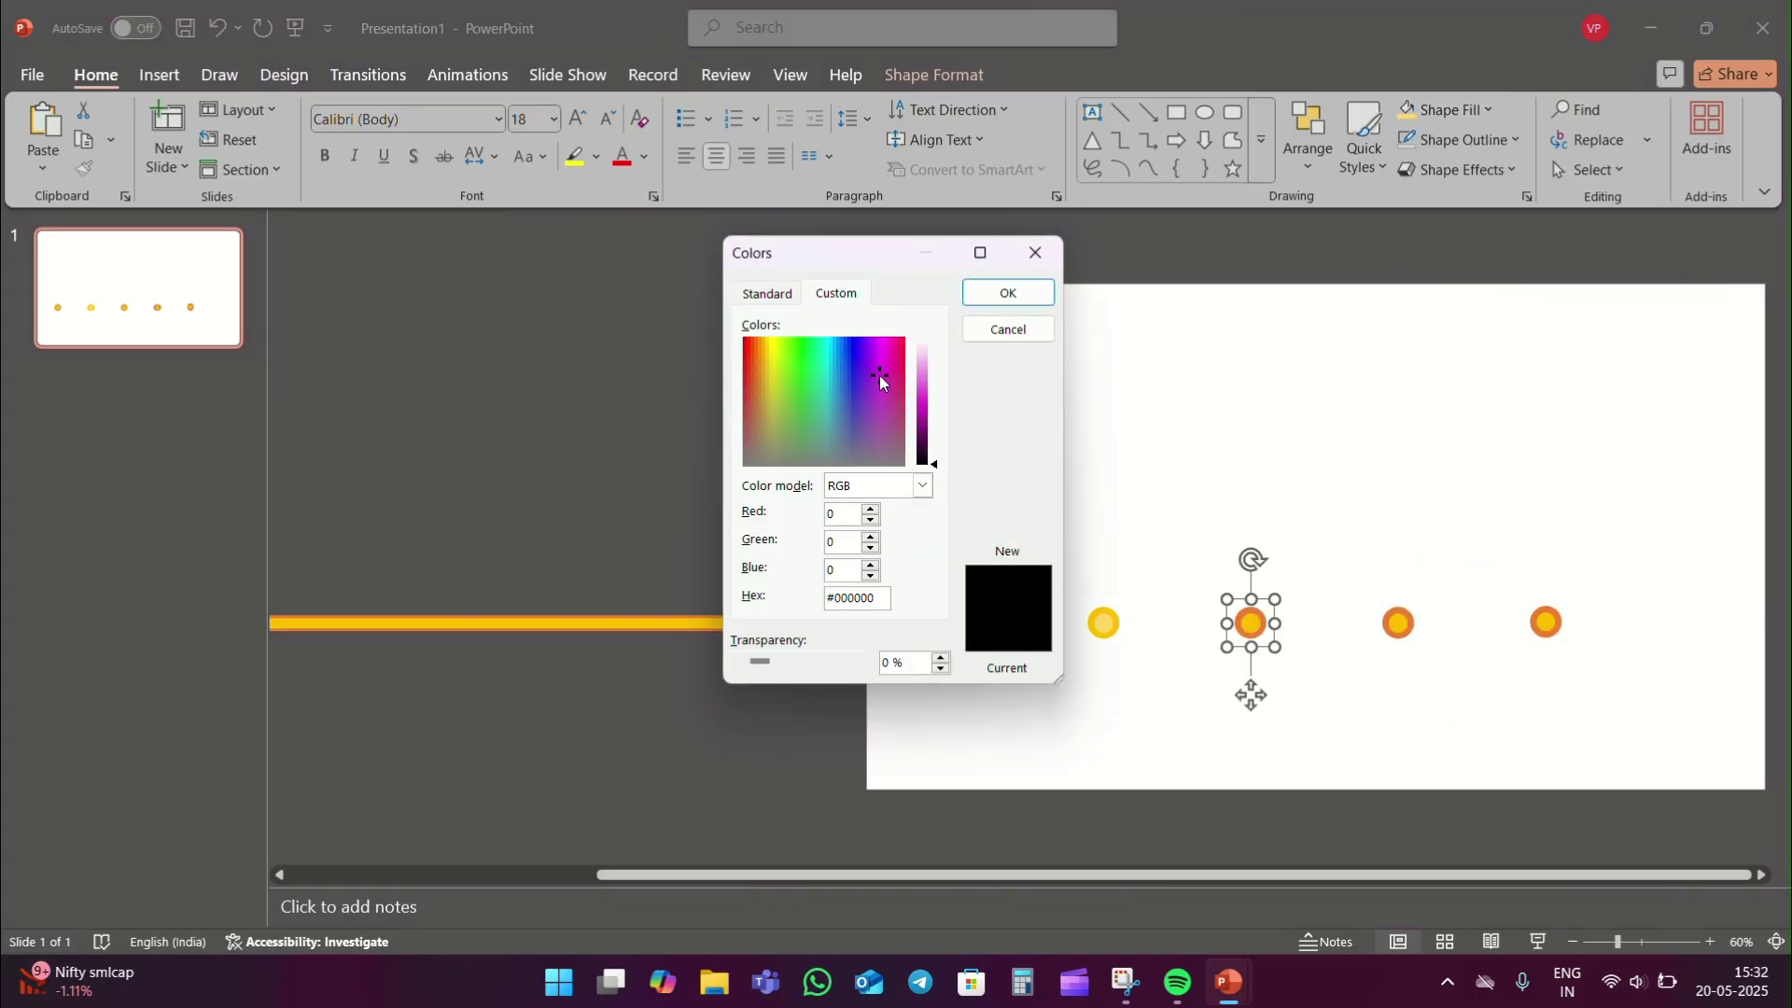
drag(924, 433, 924, 404)
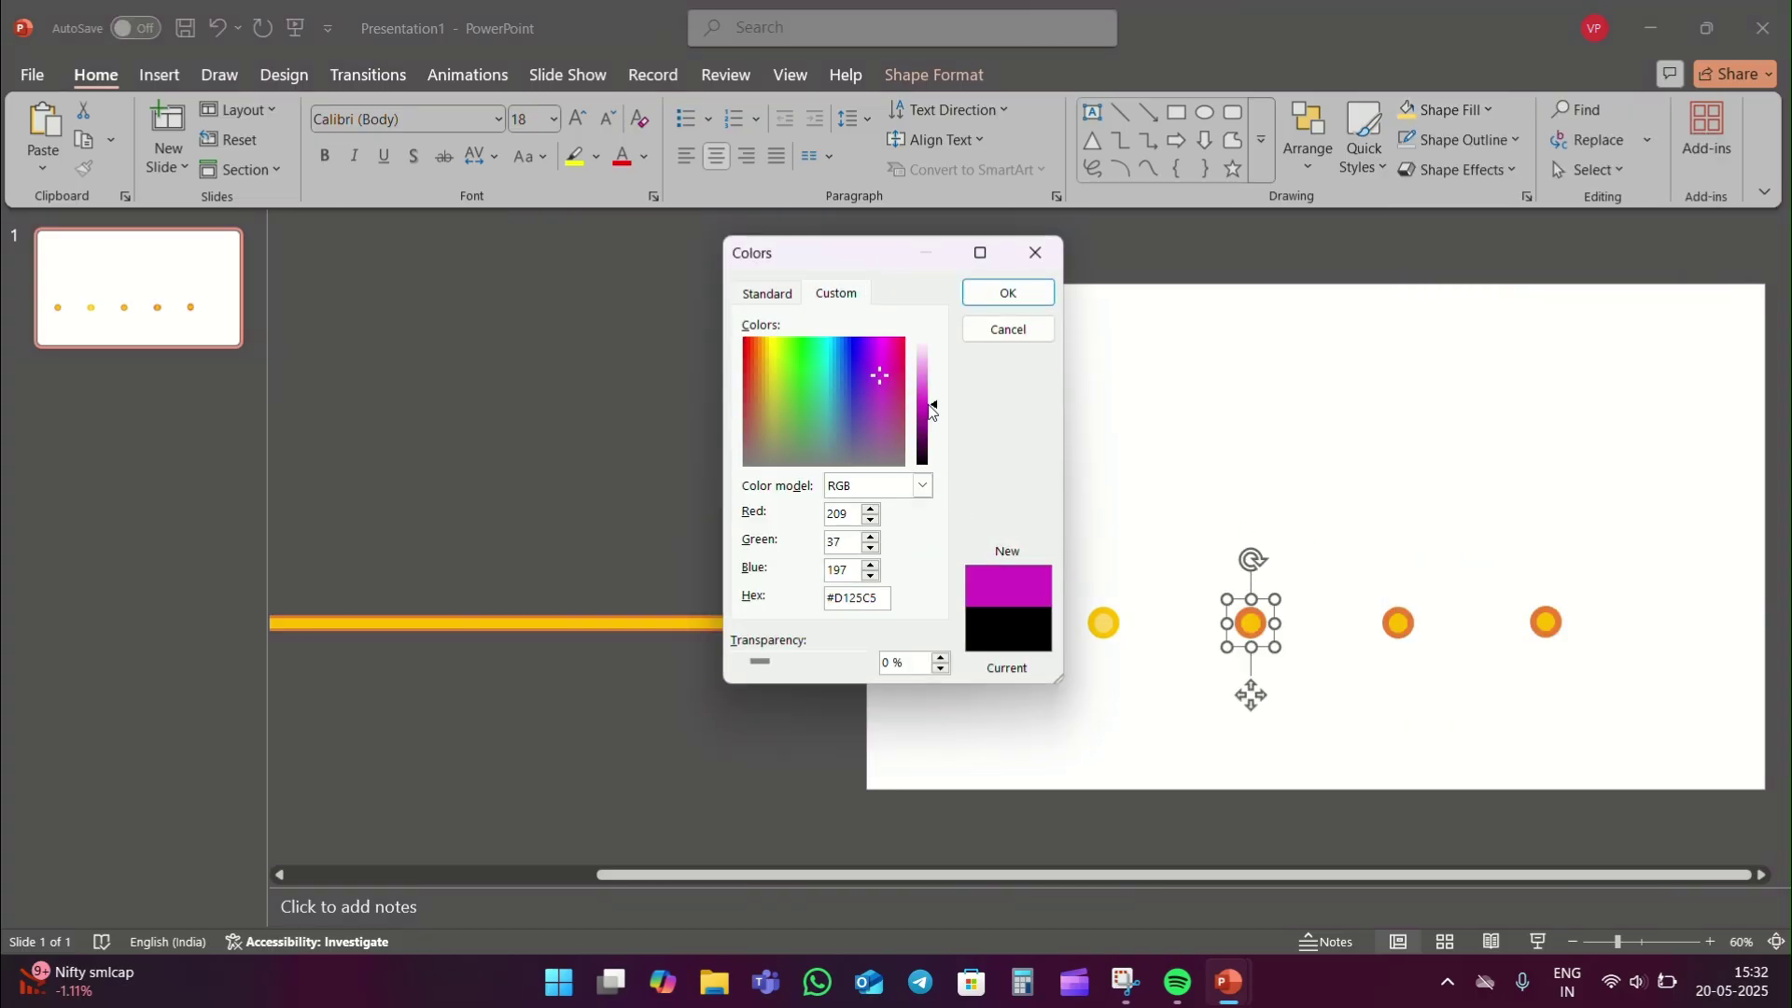
click(1007, 295)
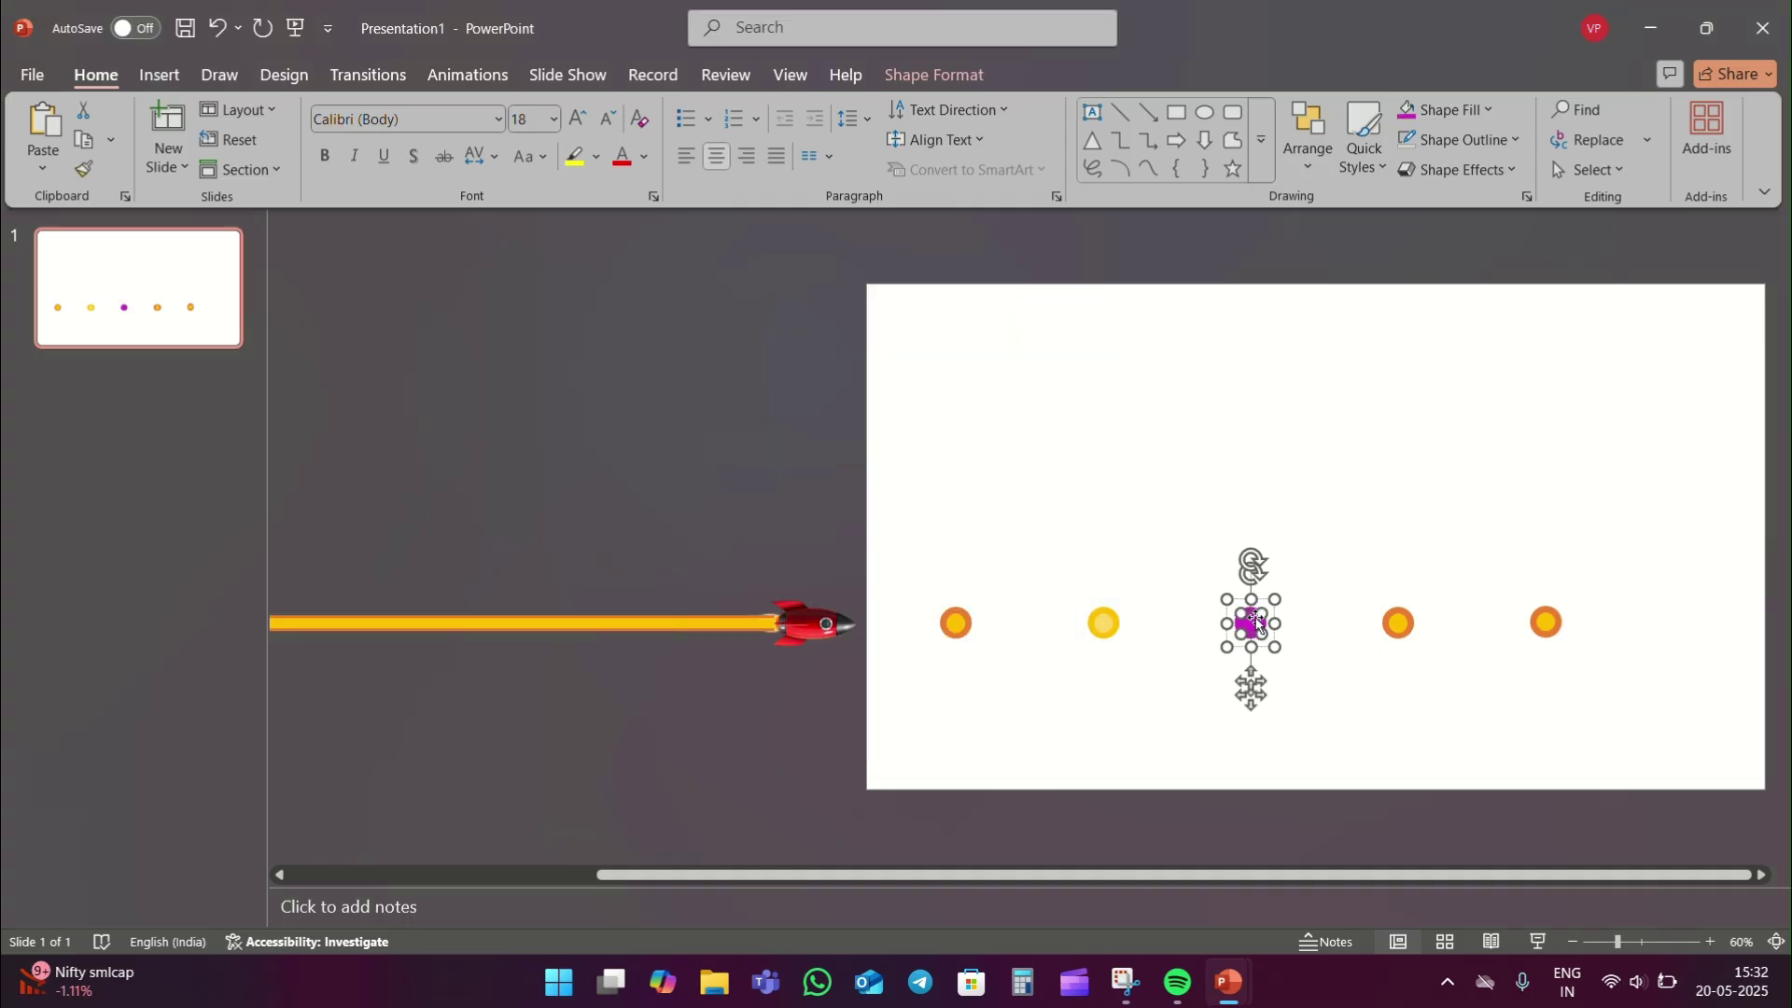
Refine the middle marker's fill to a lighter magenta, #D125C5.
click(1471, 117)
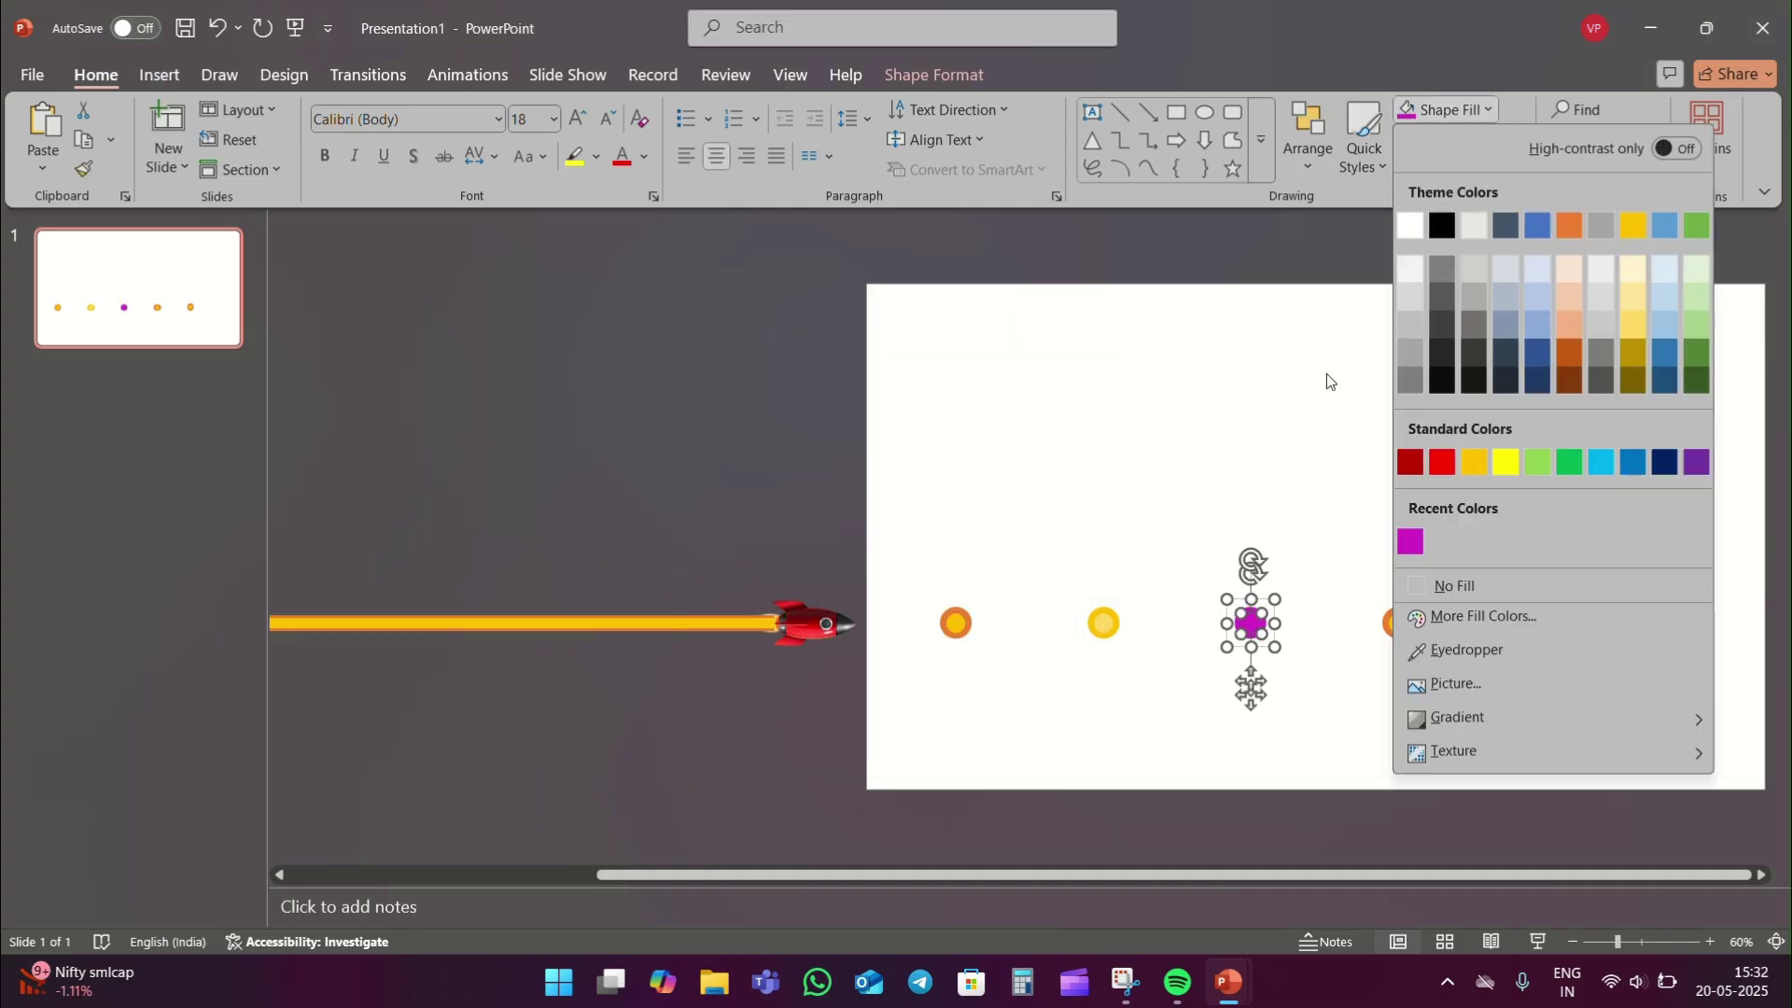
click(1437, 620)
click(835, 293)
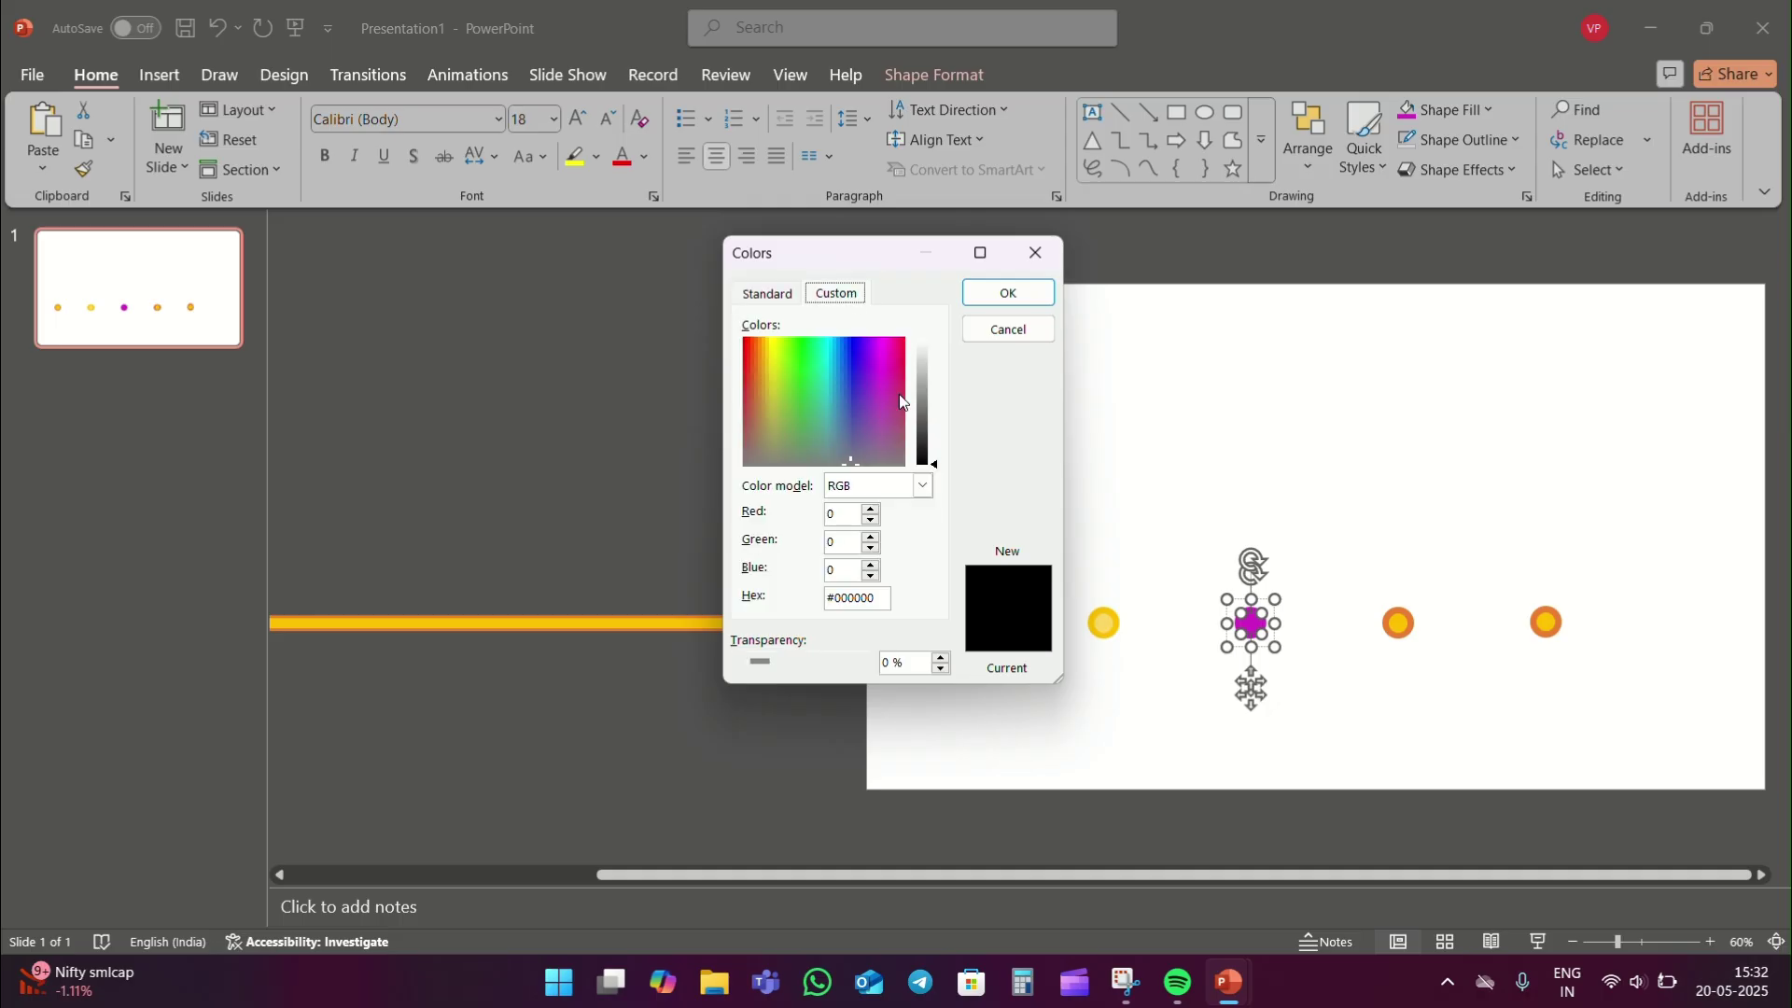
click(881, 374)
drag(933, 467, 954, 383)
click(1027, 292)
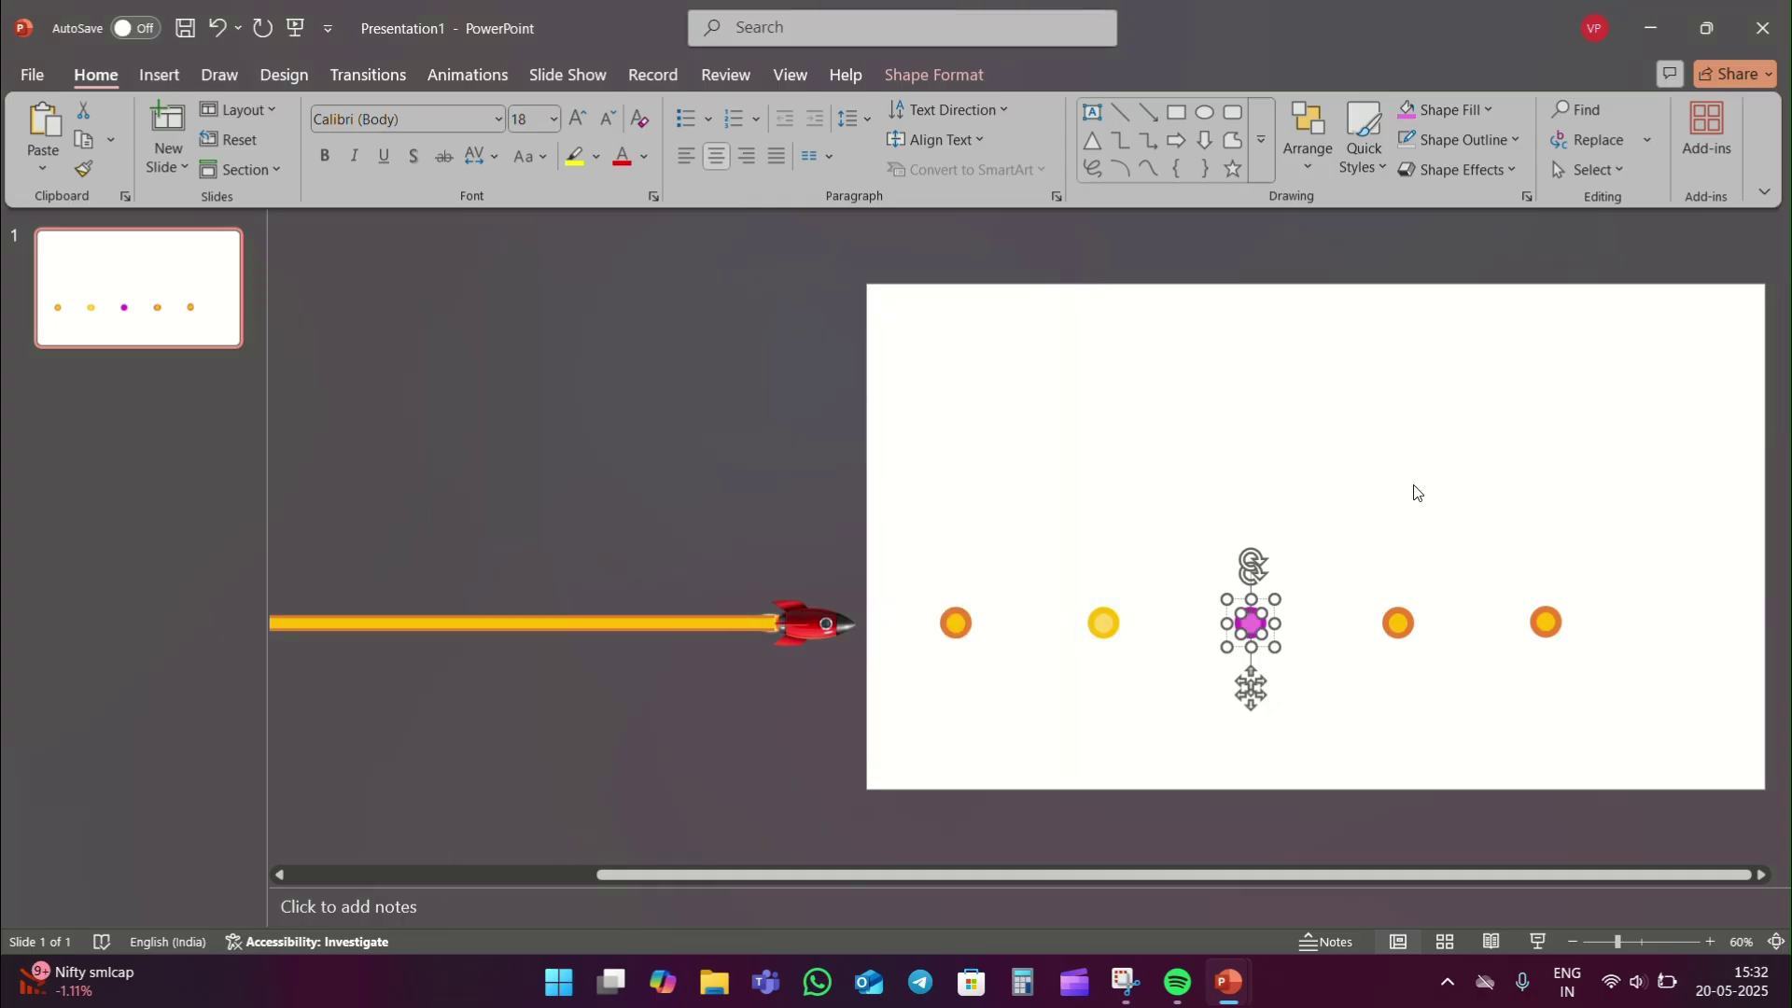
Fill the fourth marker with a custom light blue, #72CBEA.
click(1394, 611)
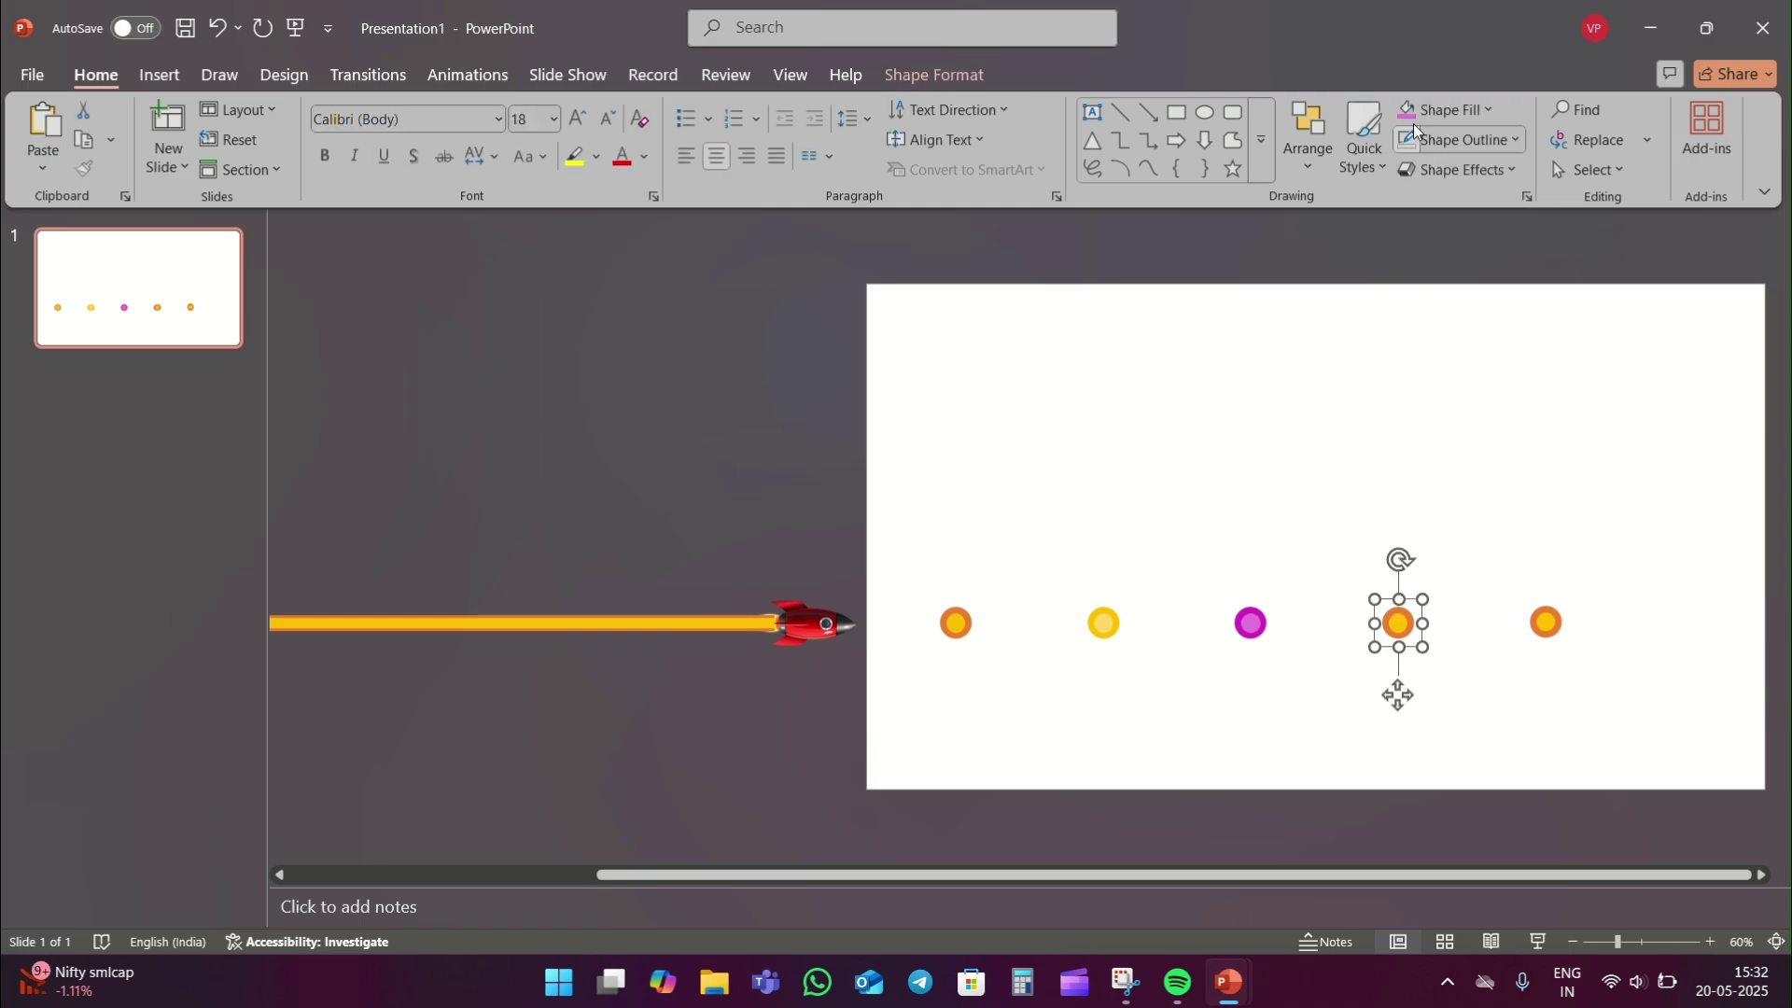
click(1488, 110)
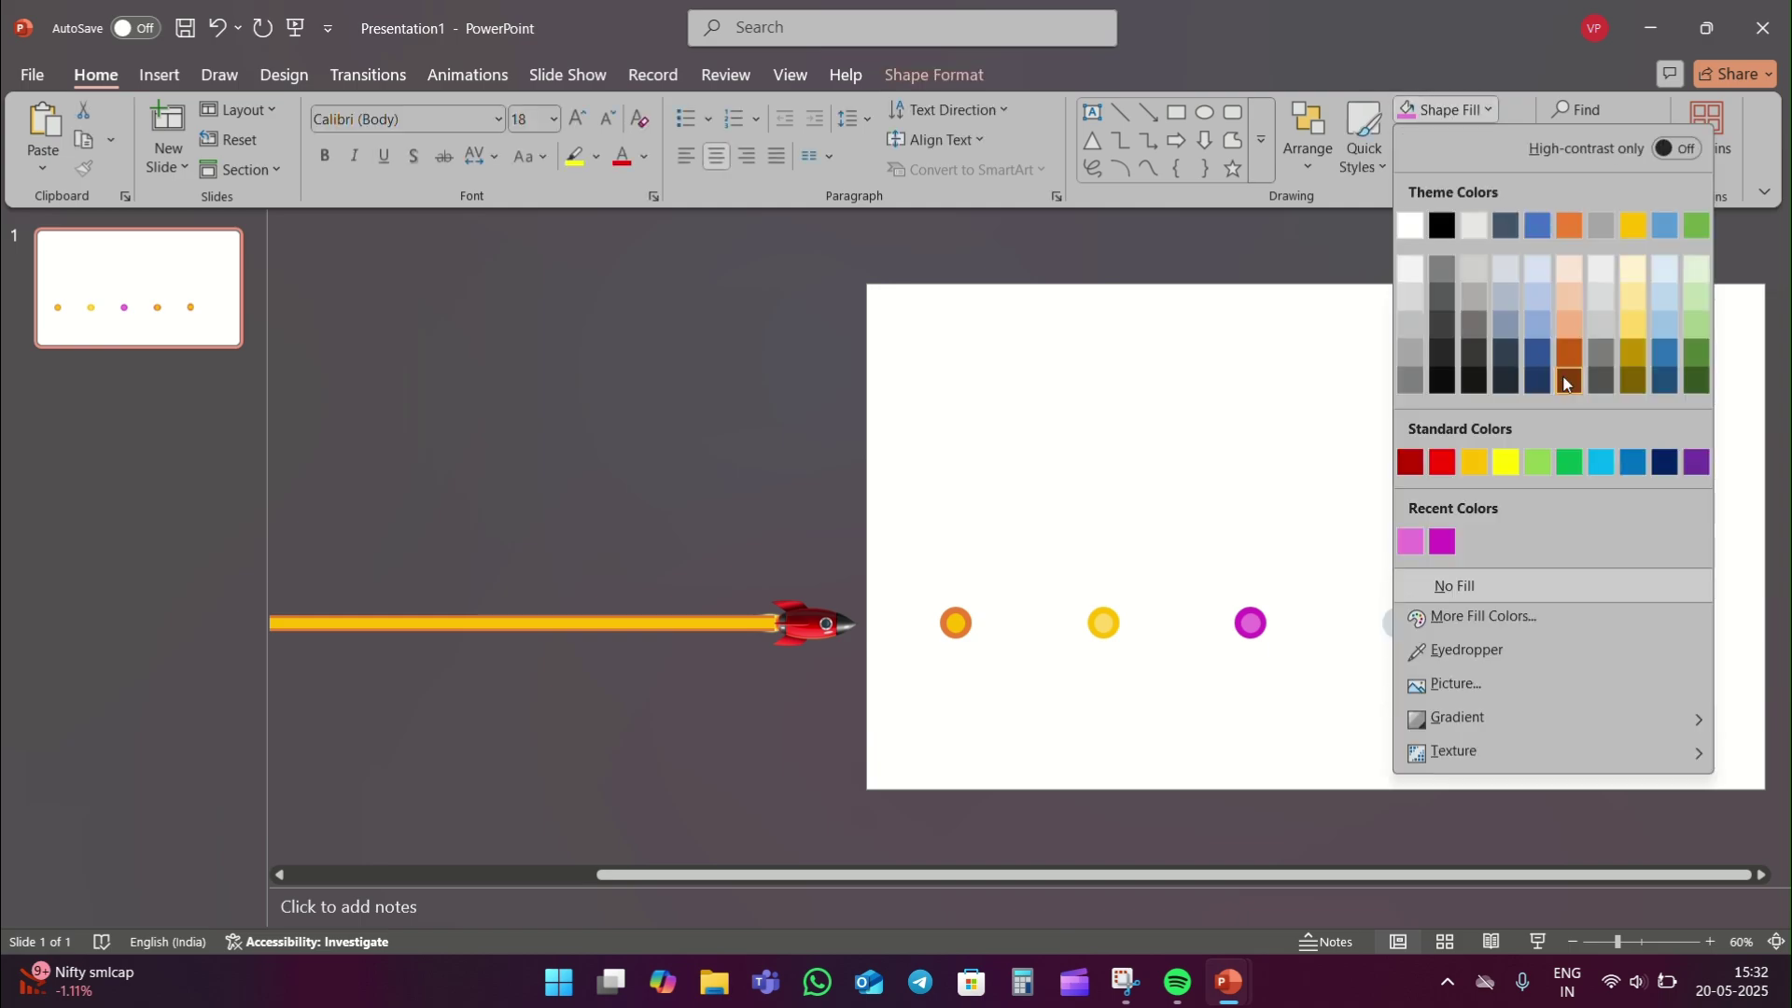
click(1598, 464)
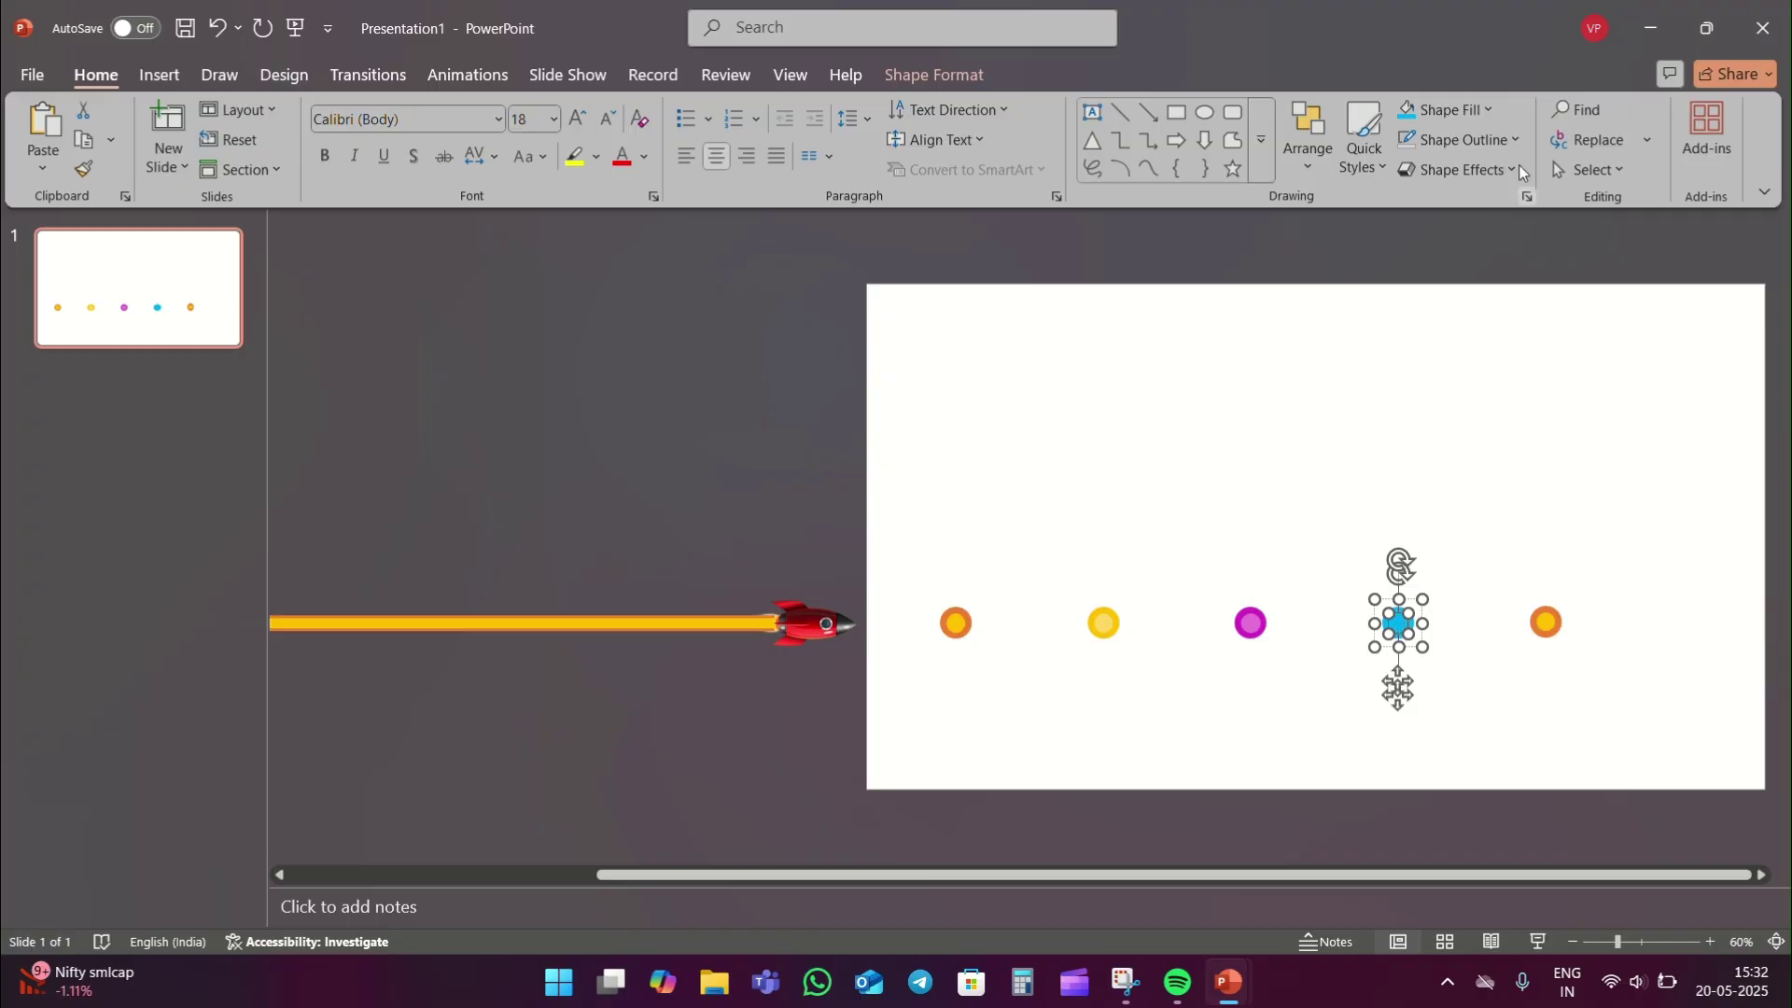
click(1467, 108)
click(1443, 613)
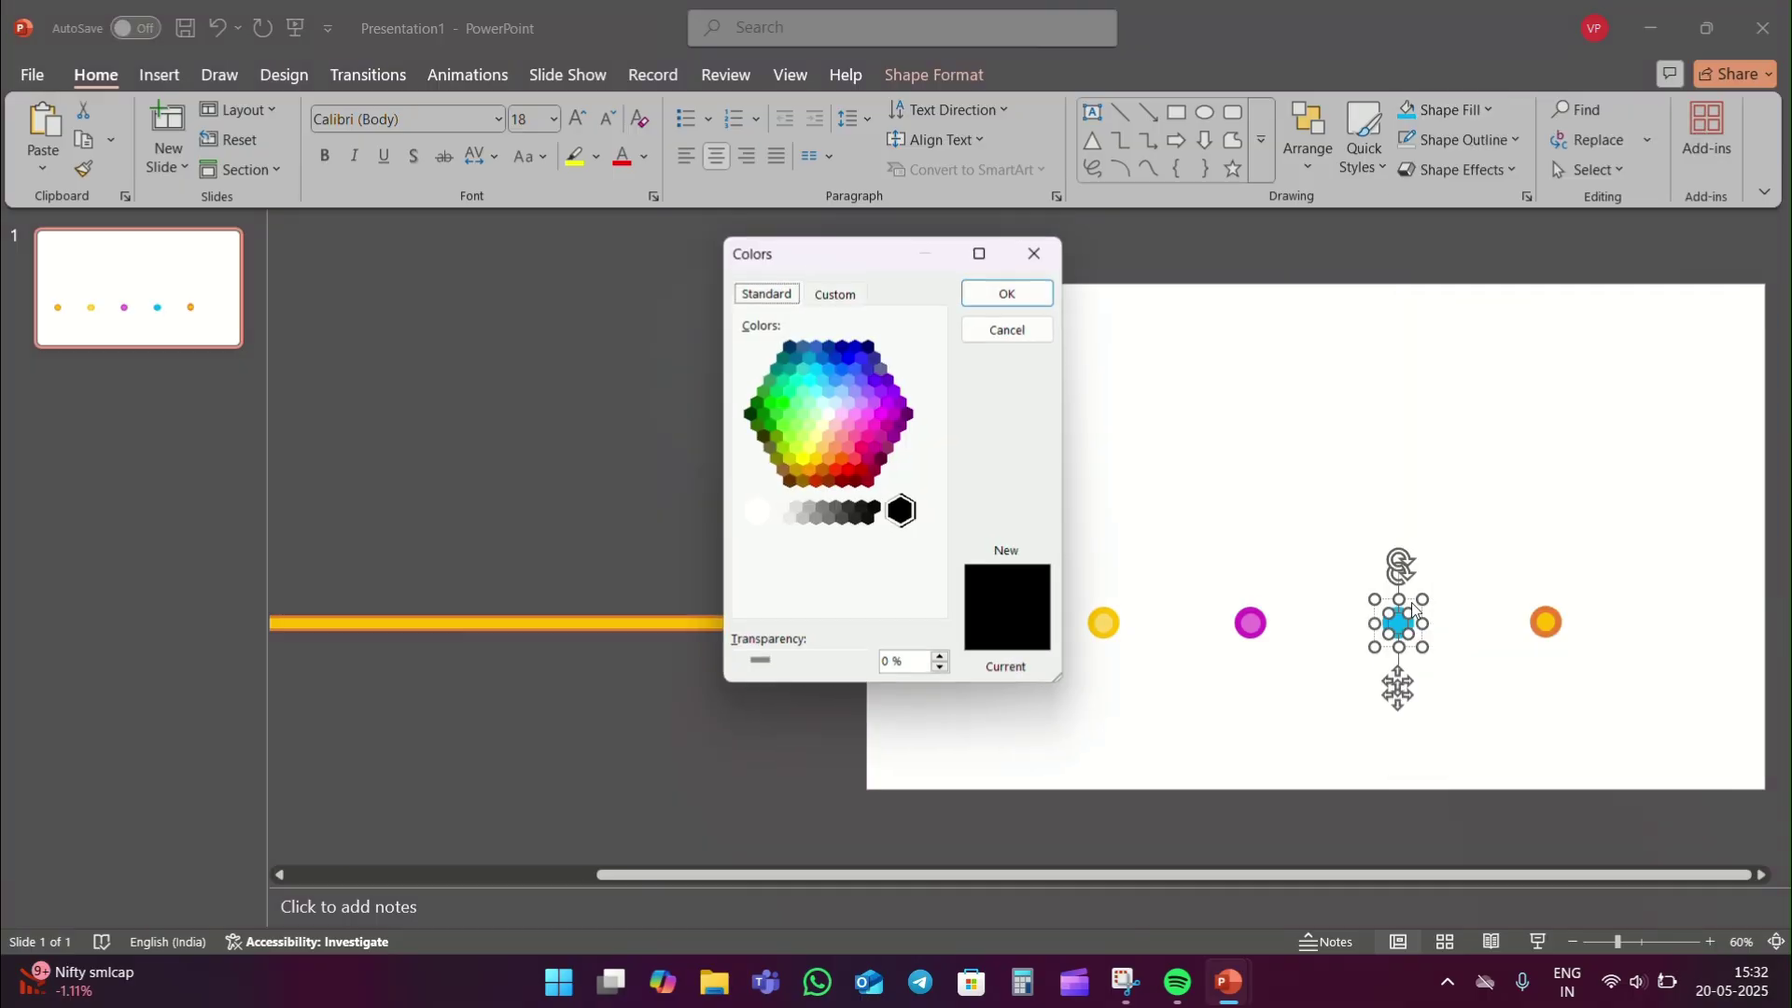
click(836, 294)
drag(850, 406, 831, 371)
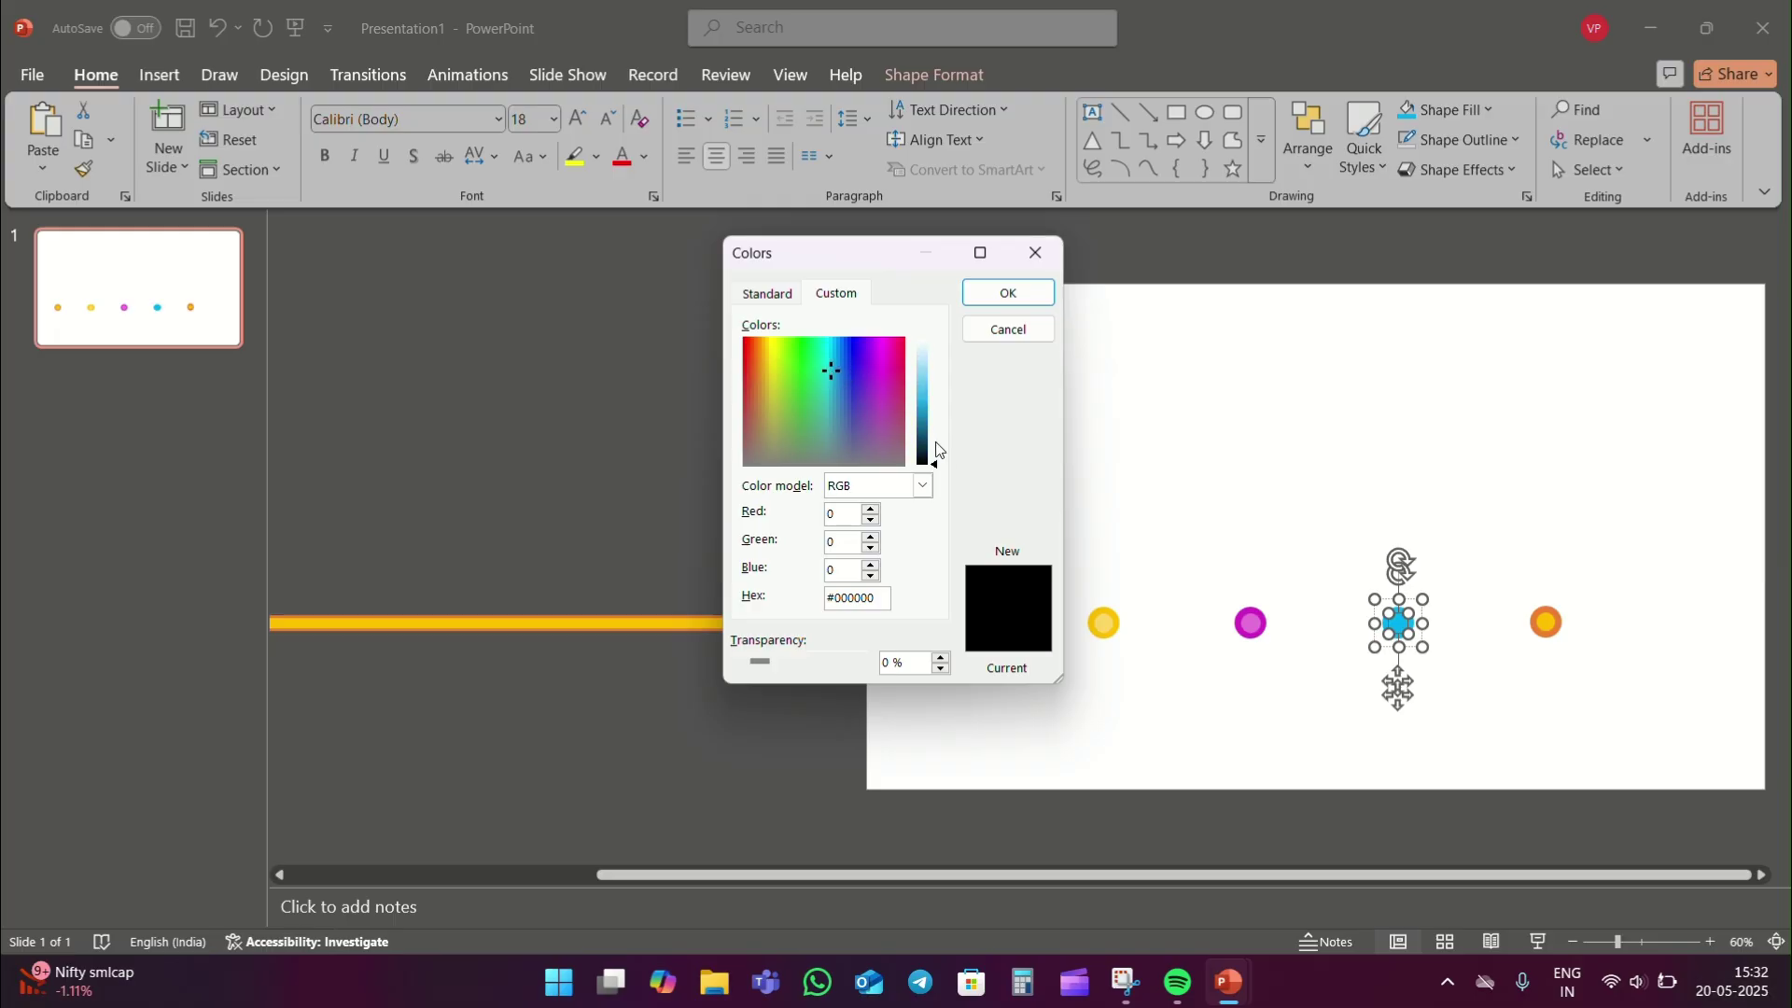
drag(935, 463, 933, 394)
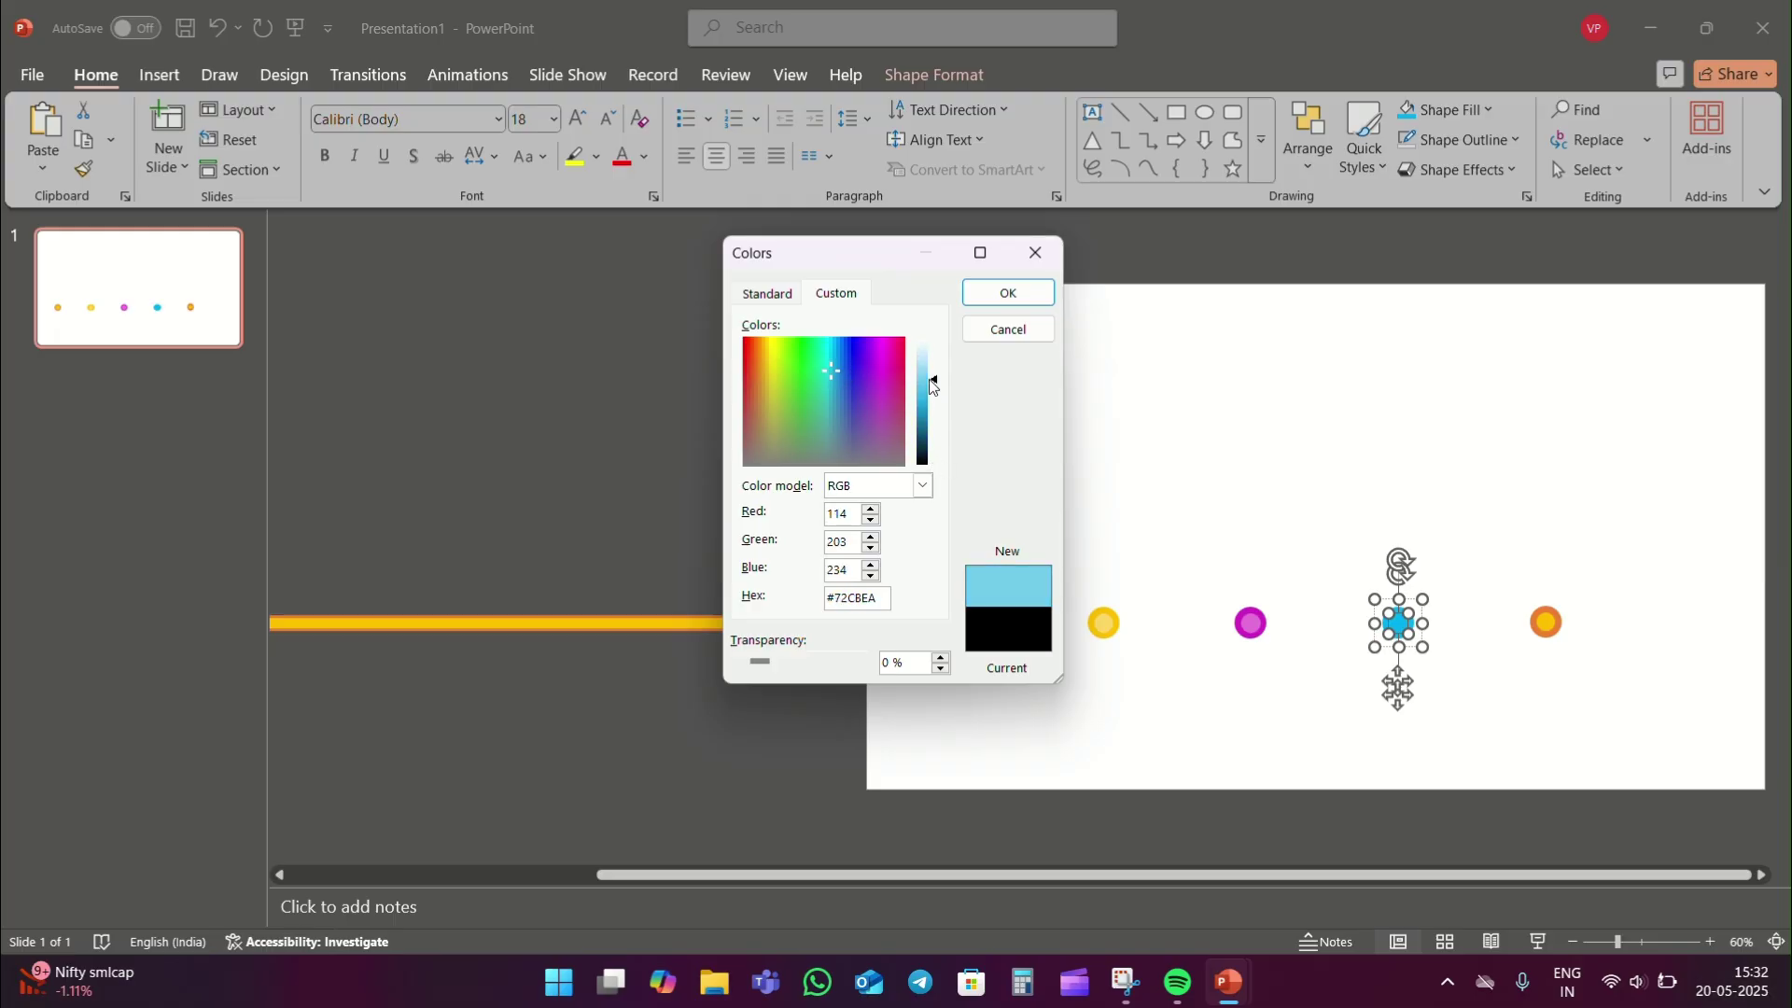
click(1008, 293)
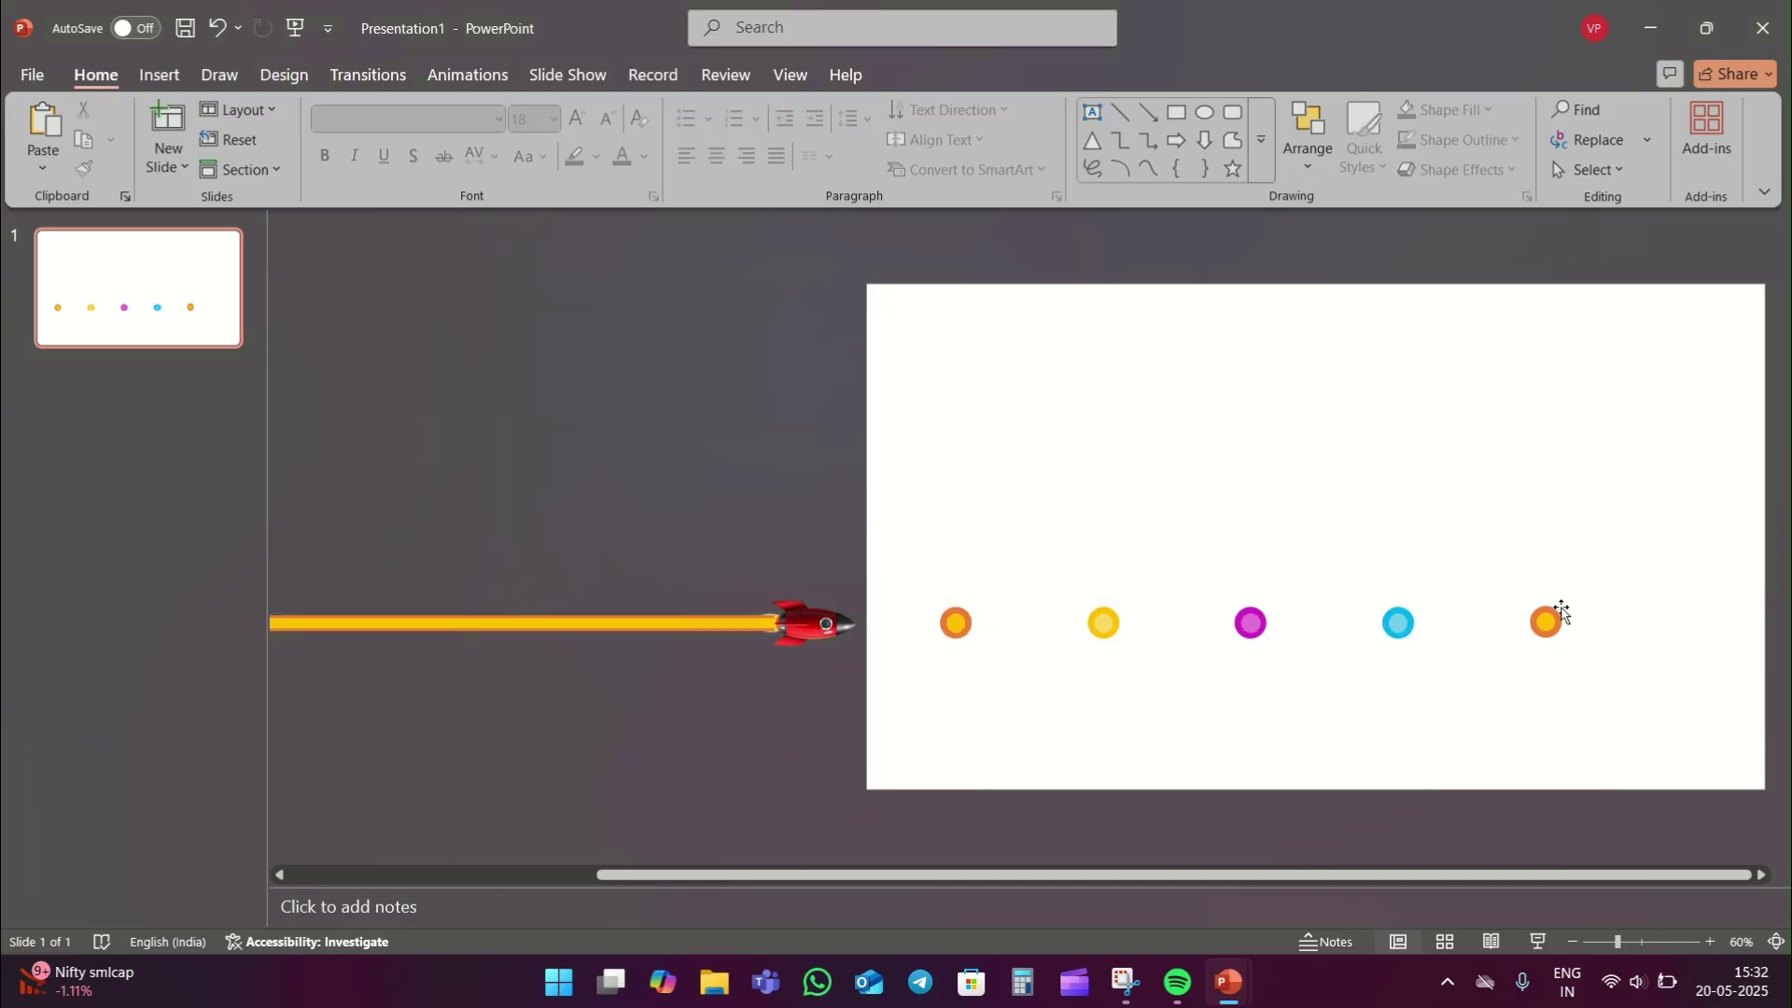
Fill the last marker with a custom purple, #9631B5.
click(1546, 621)
click(1445, 109)
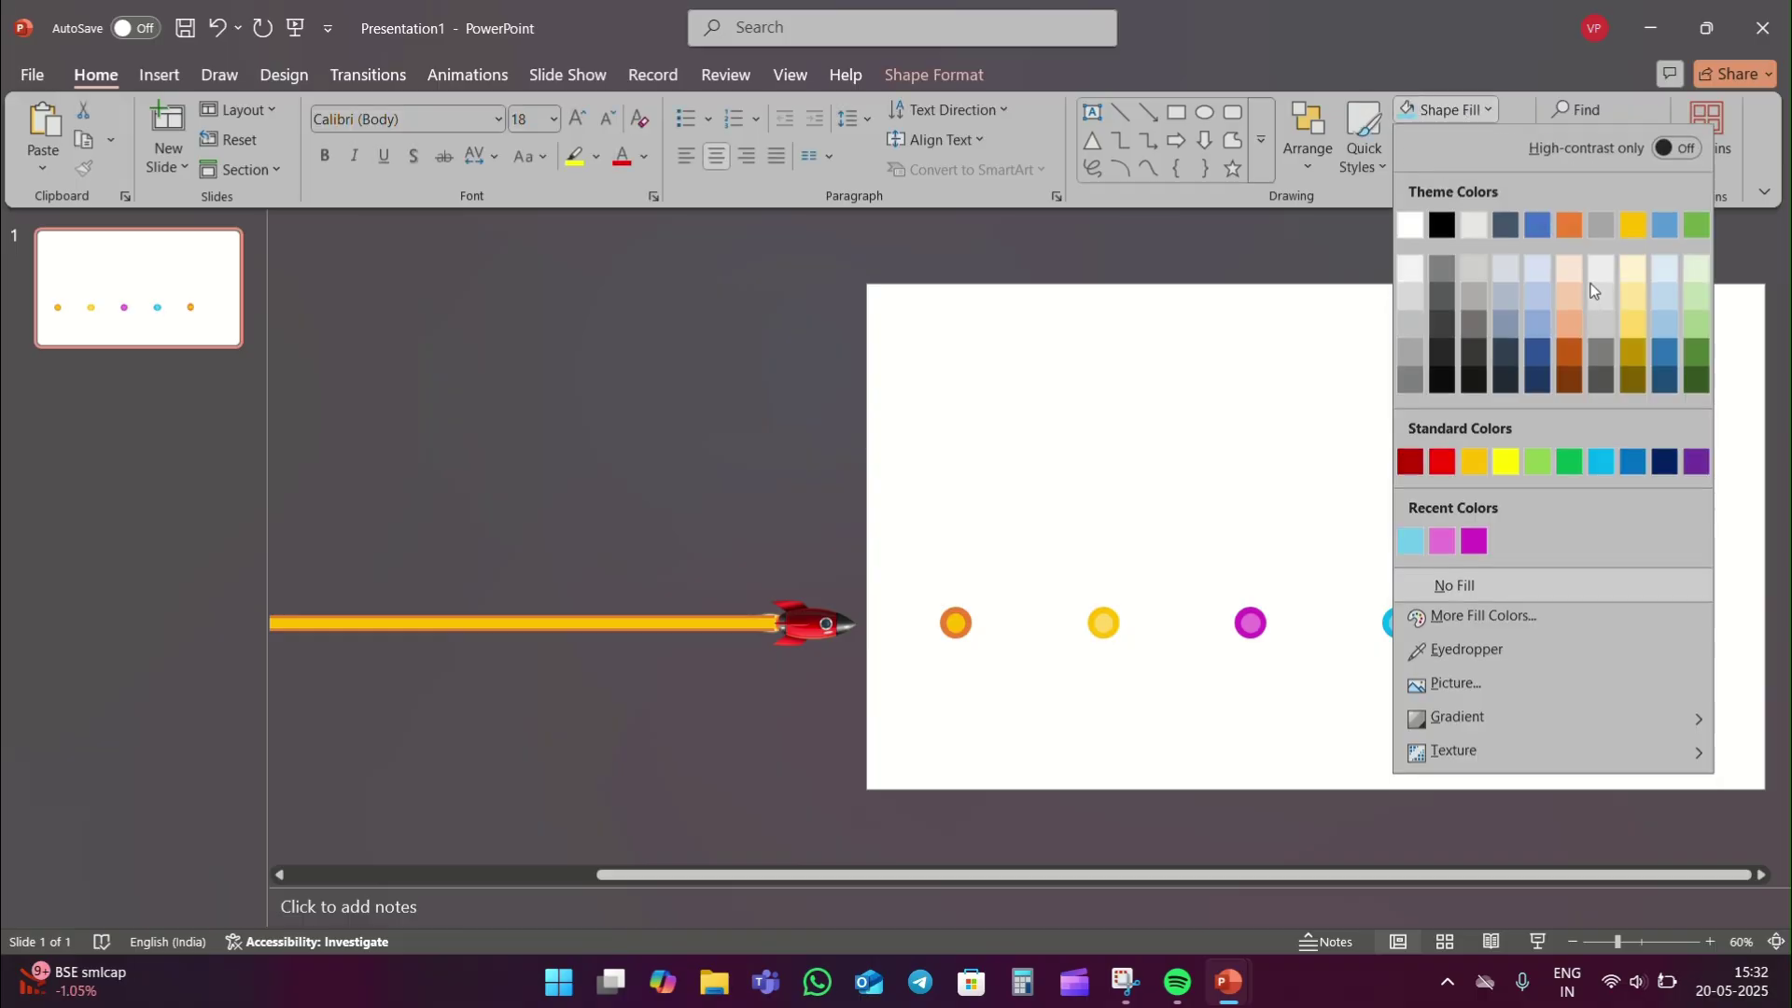
click(1697, 462)
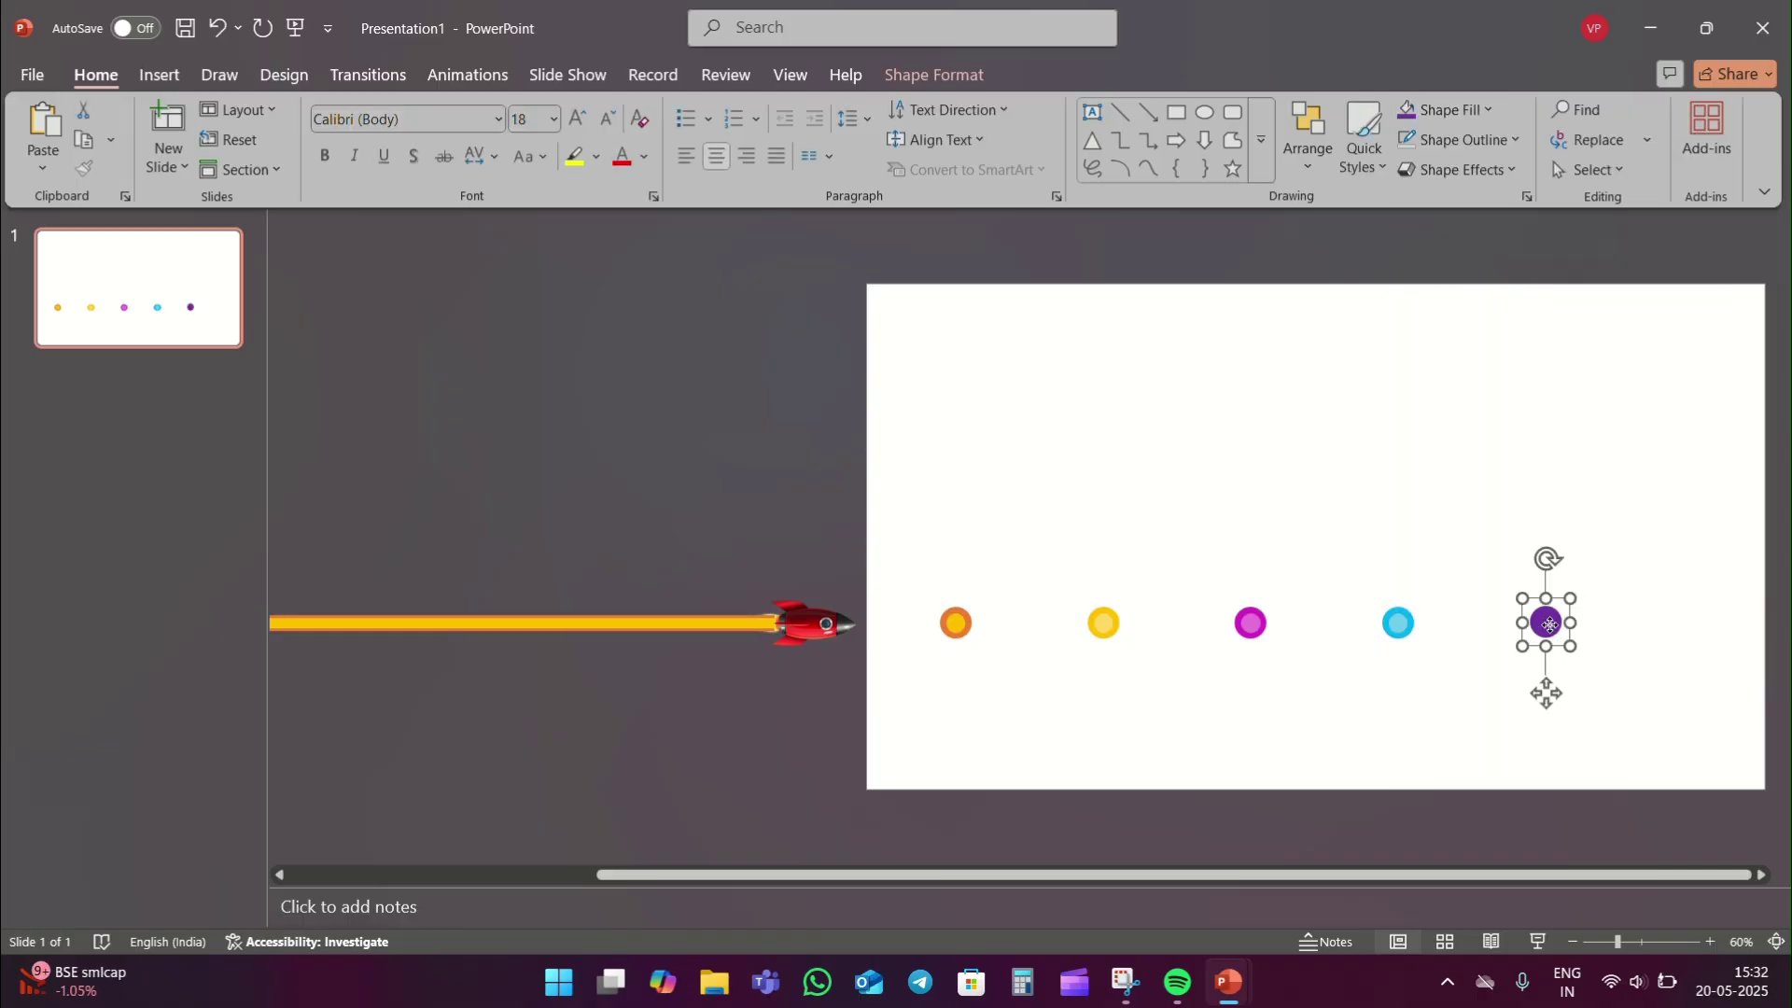
click(1445, 109)
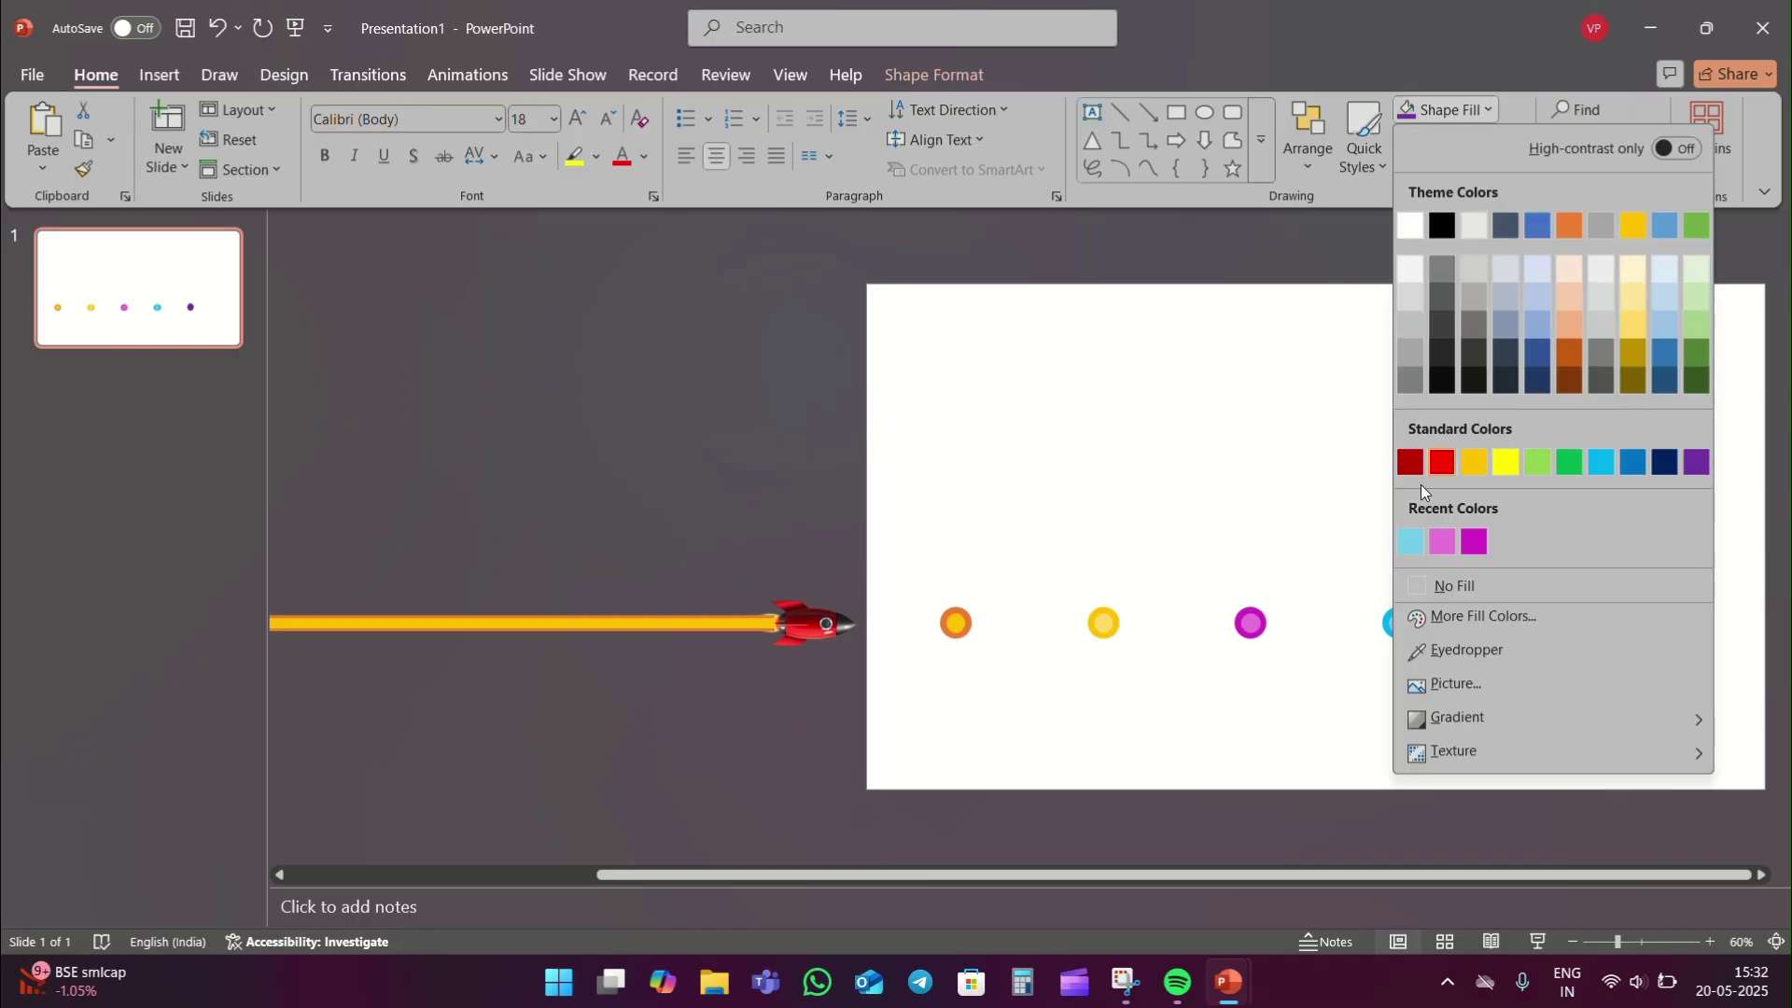
click(1443, 619)
click(836, 295)
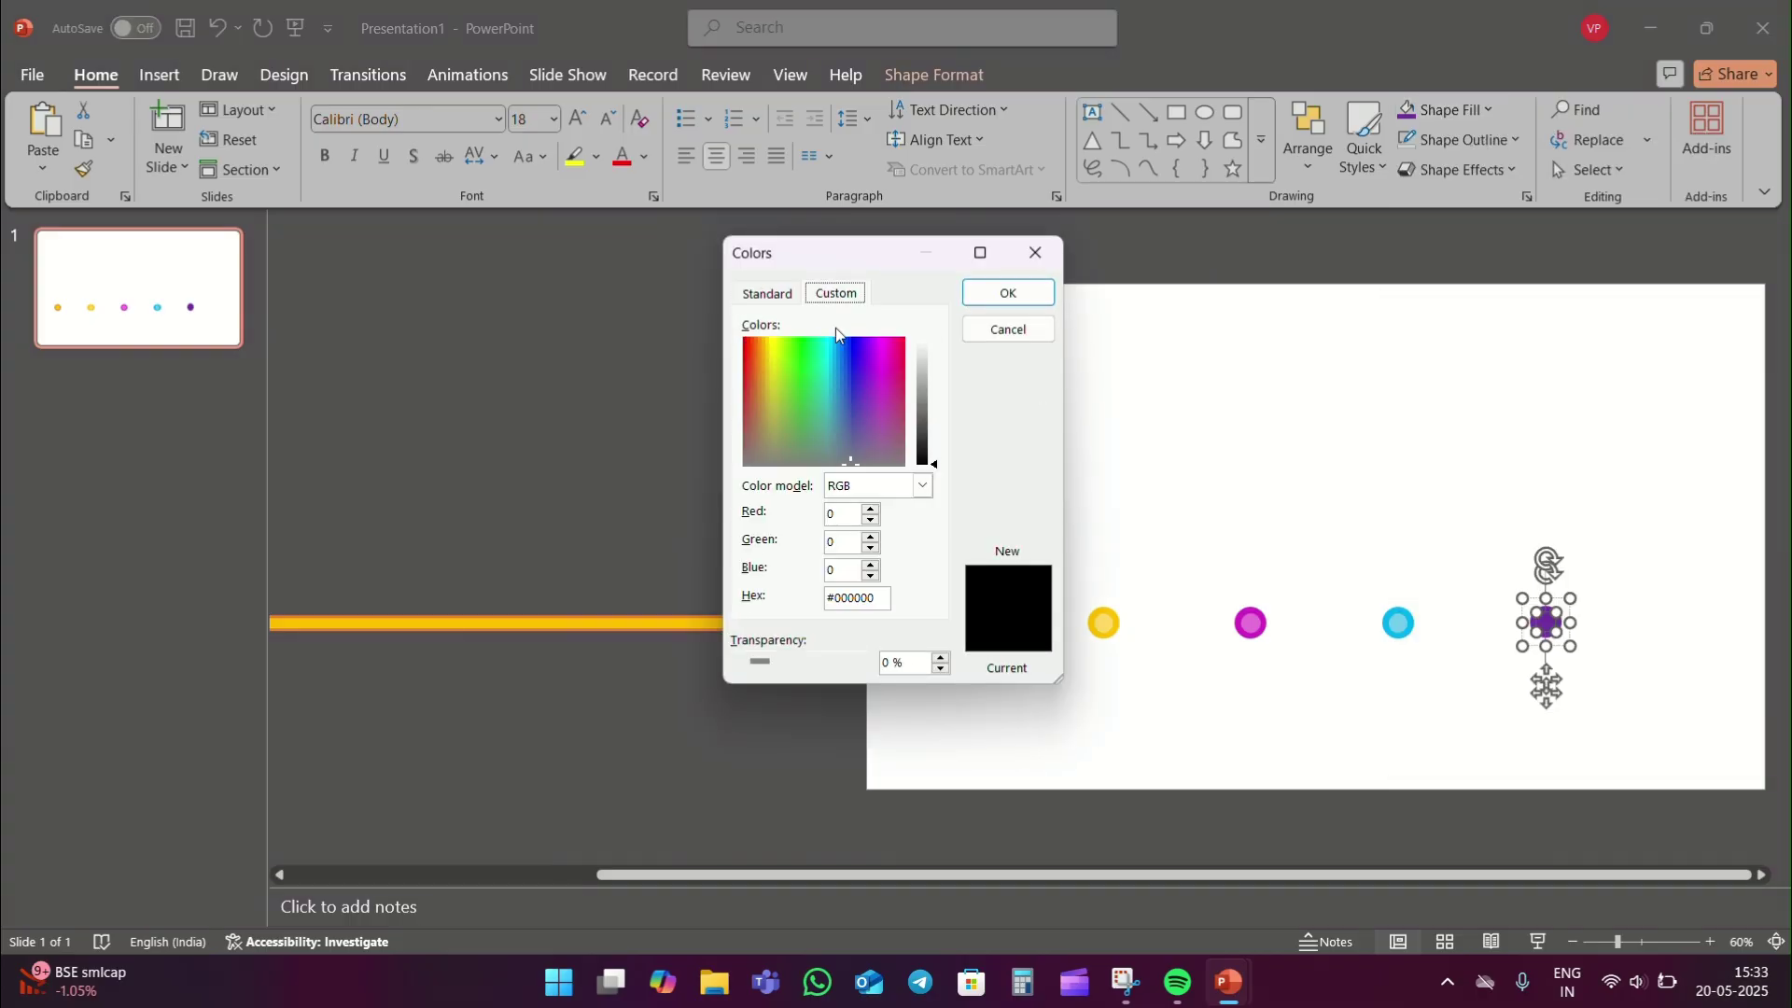
click(871, 392)
drag(940, 469, 941, 378)
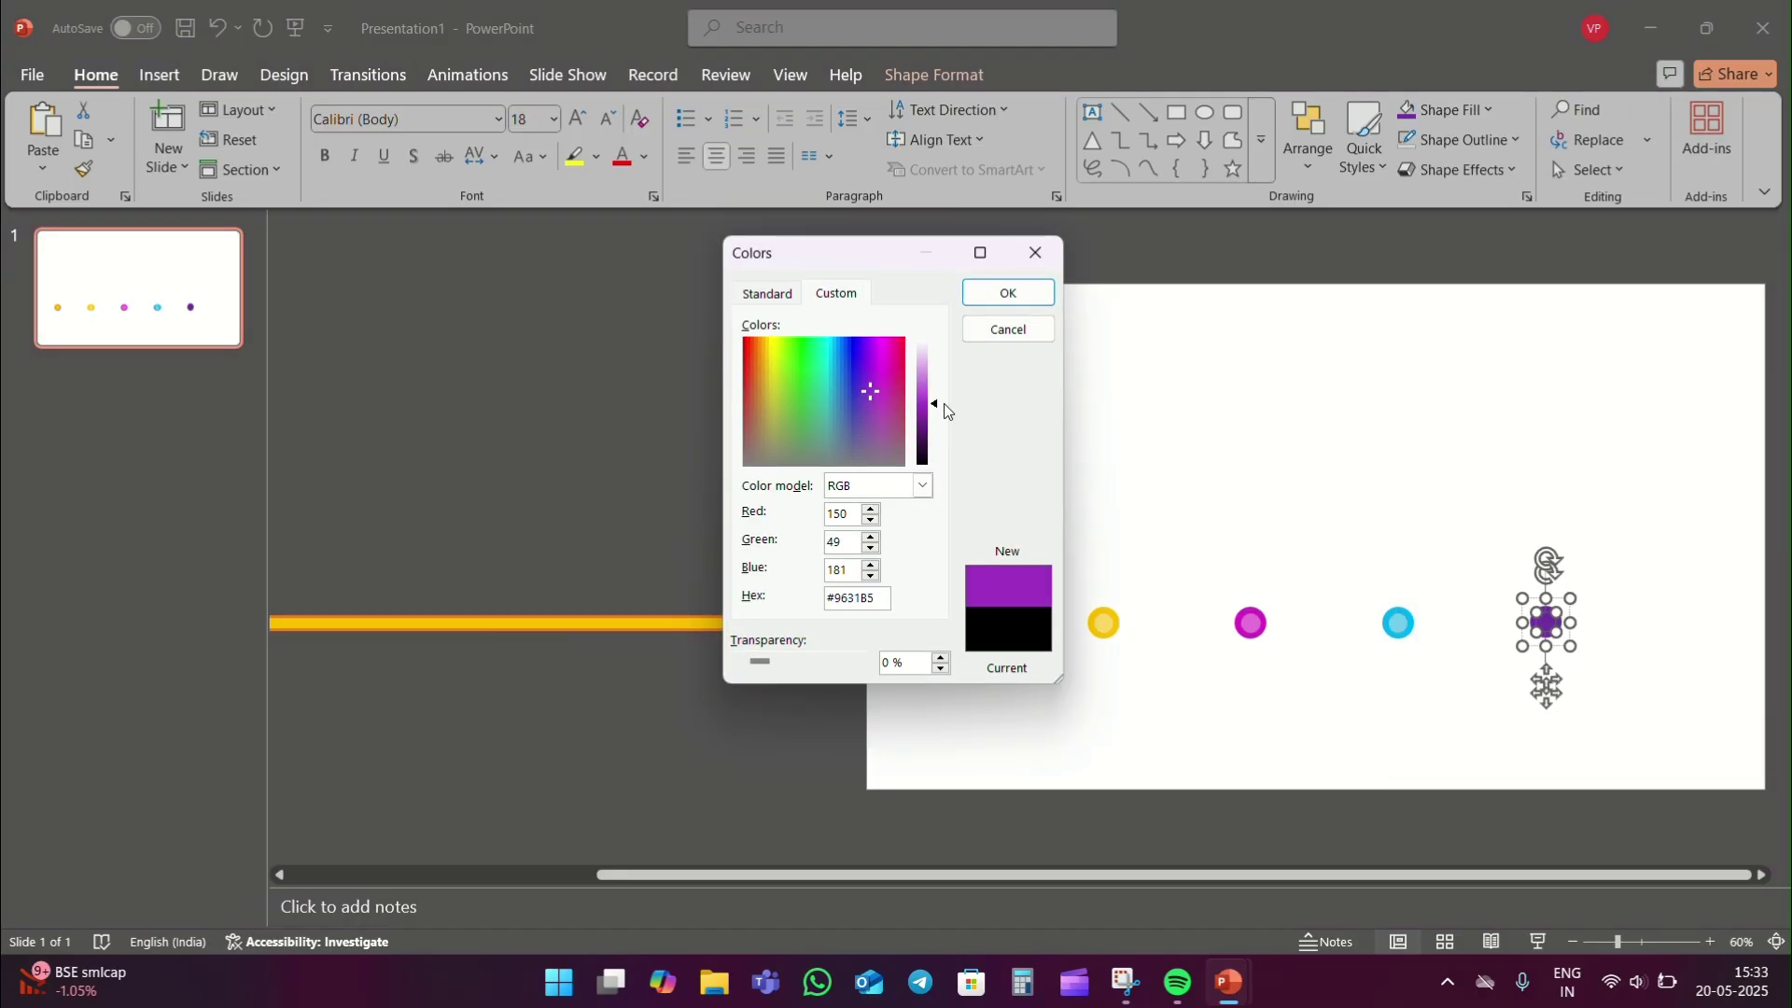
click(1009, 293)
click(1492, 476)
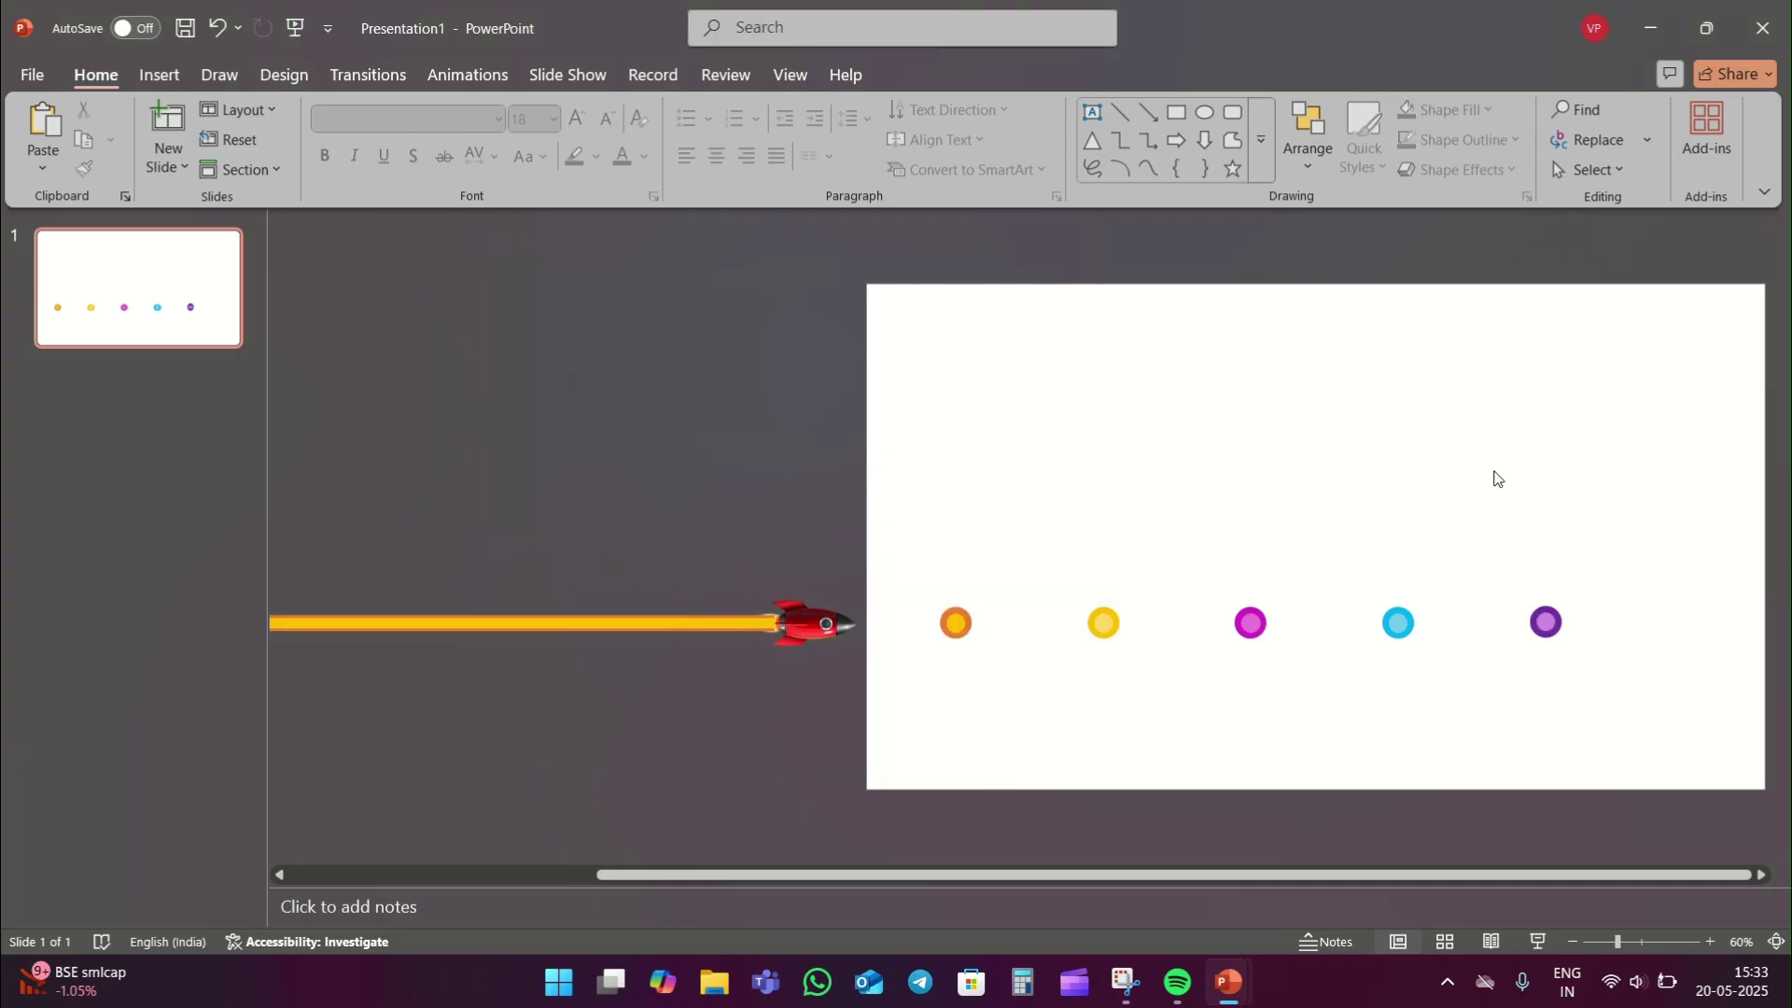
Paste the lorem-ipsum text blocks and align the orange, middle and purple ones beneath their circles.
key(ctrl+v)
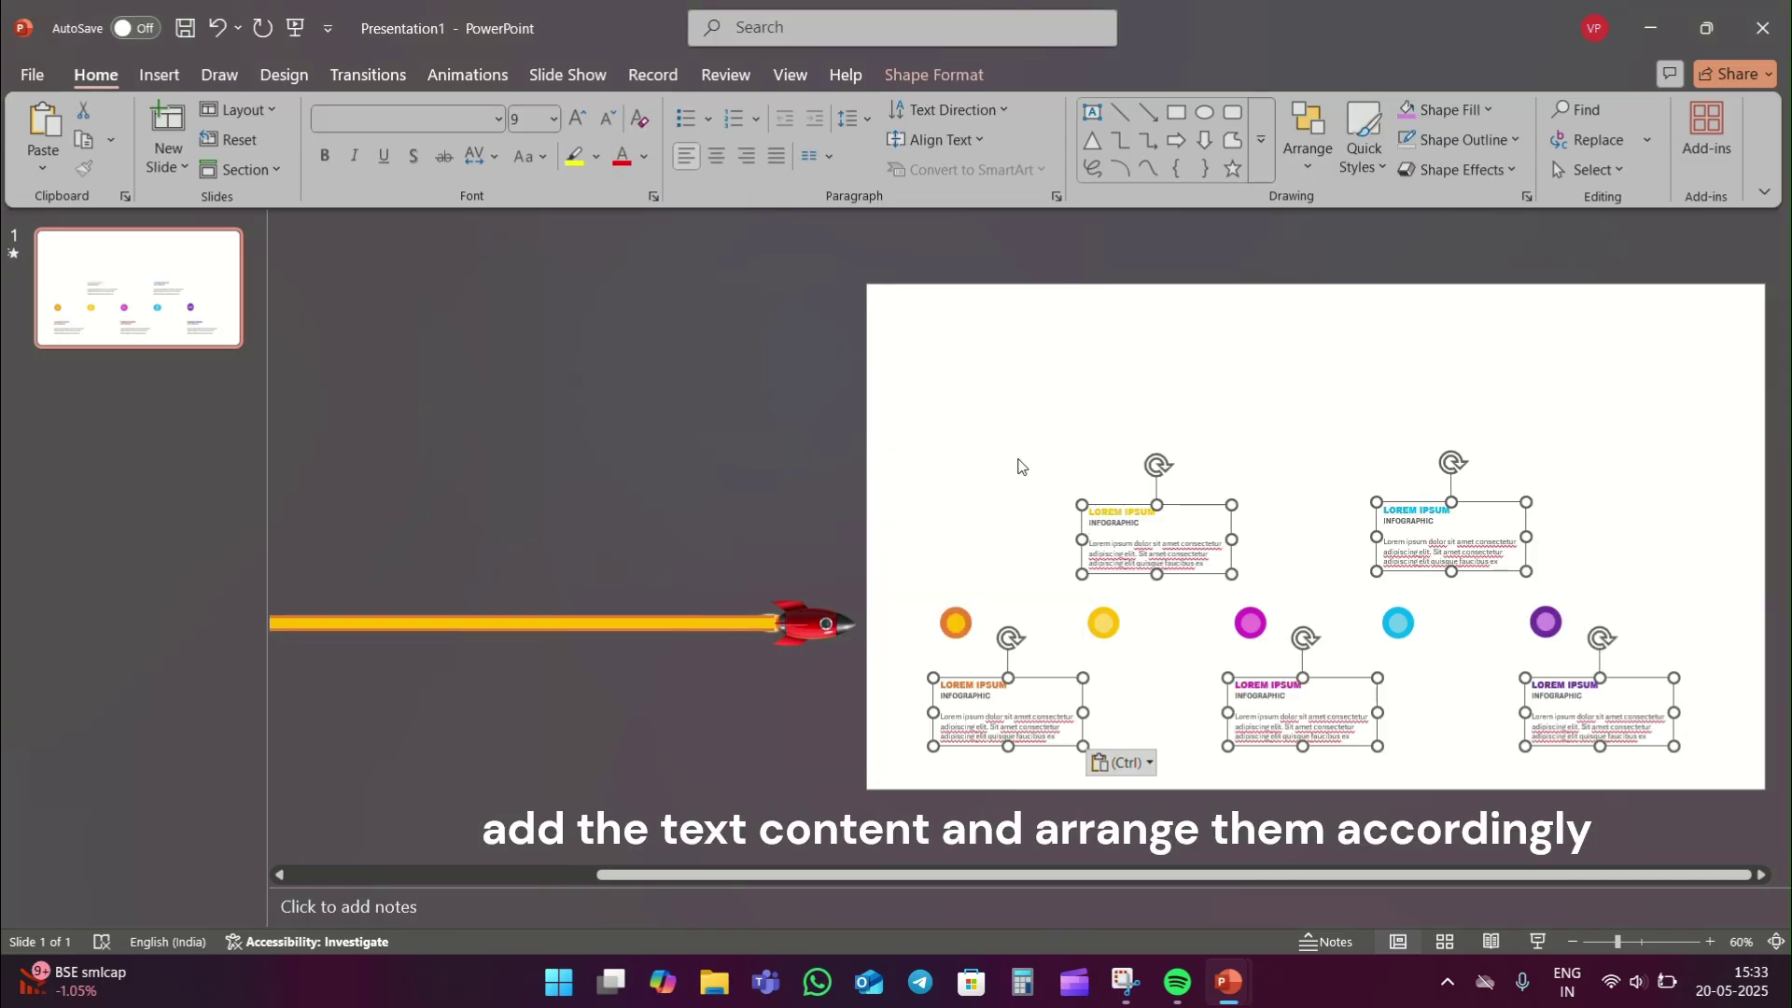
click(1020, 464)
click(974, 685)
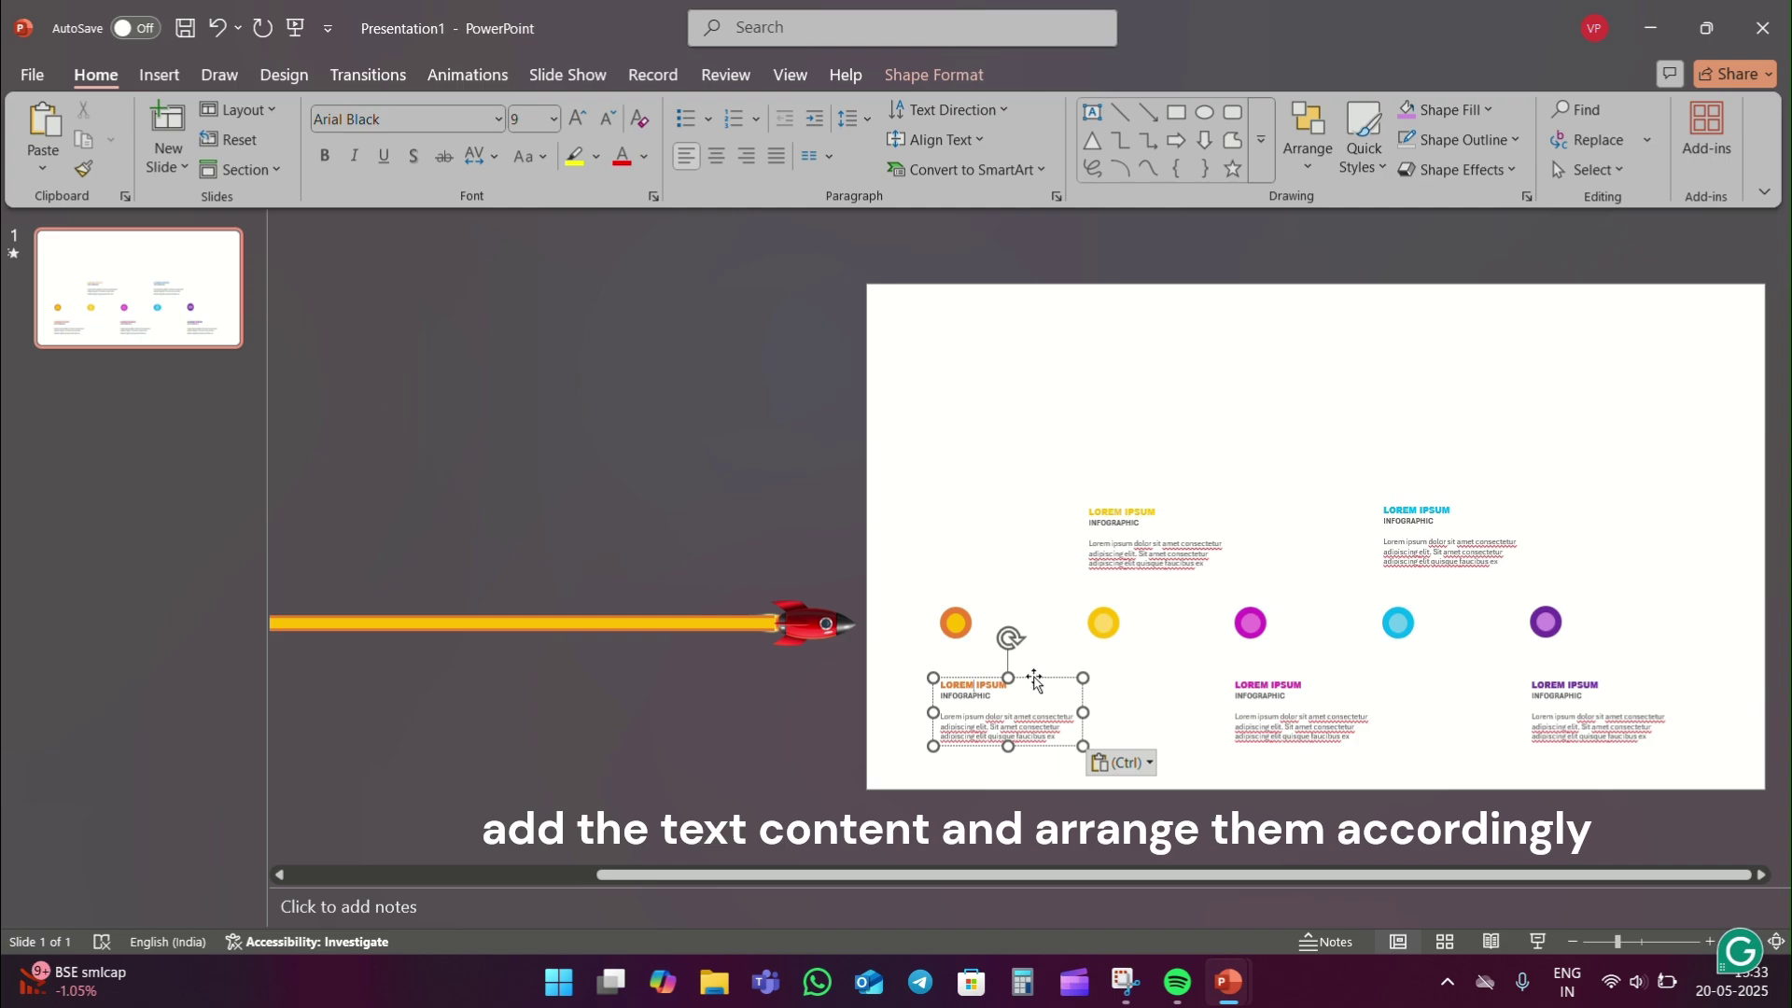
drag(1034, 686, 1031, 664)
click(1325, 674)
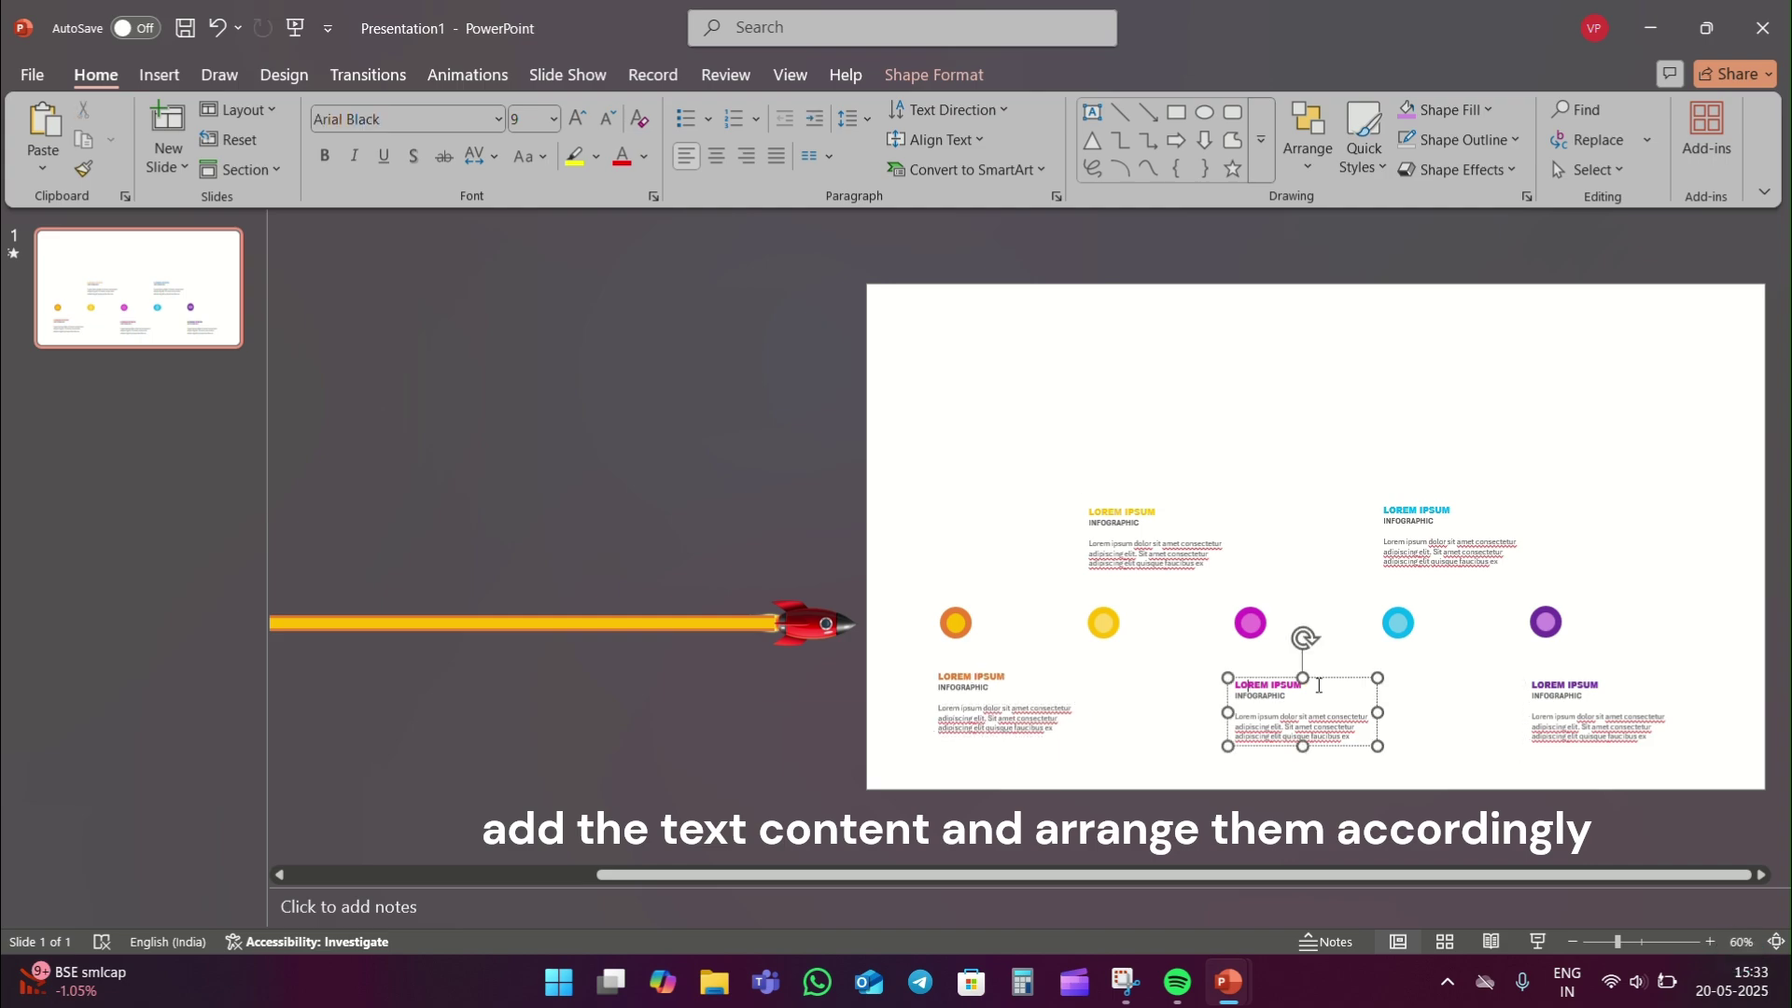
drag(1325, 674, 1323, 663)
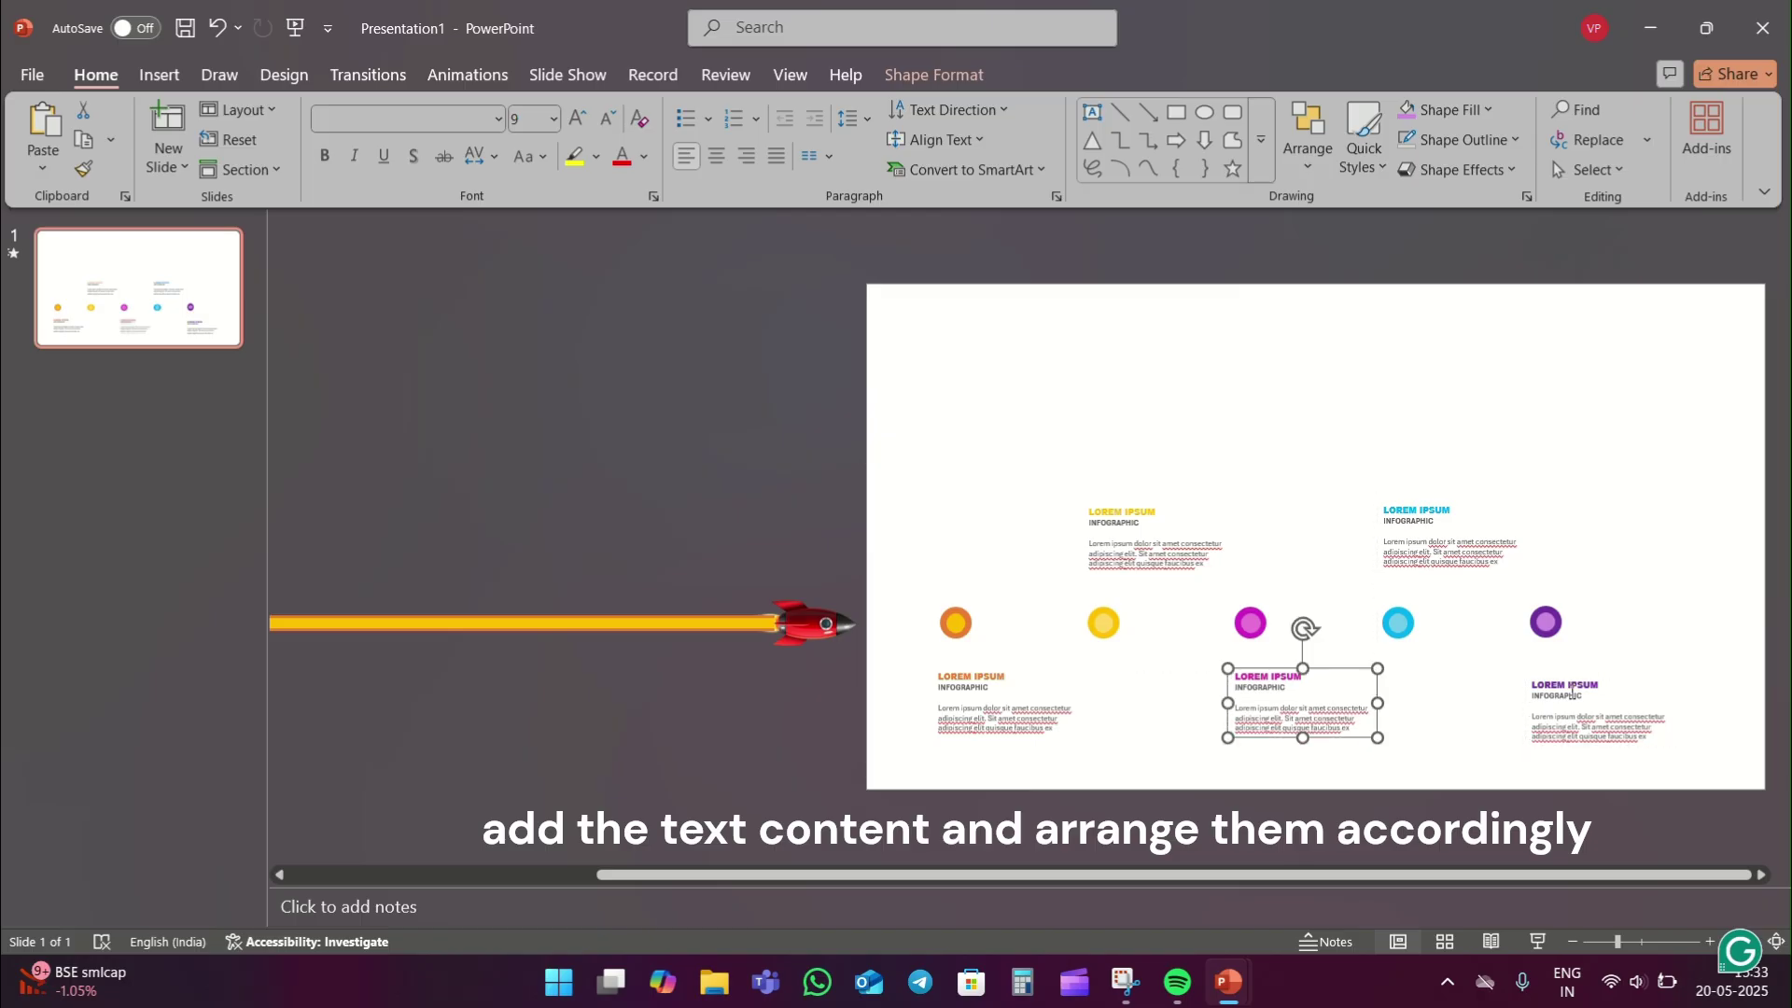
click(1618, 683)
drag(1618, 683, 1629, 673)
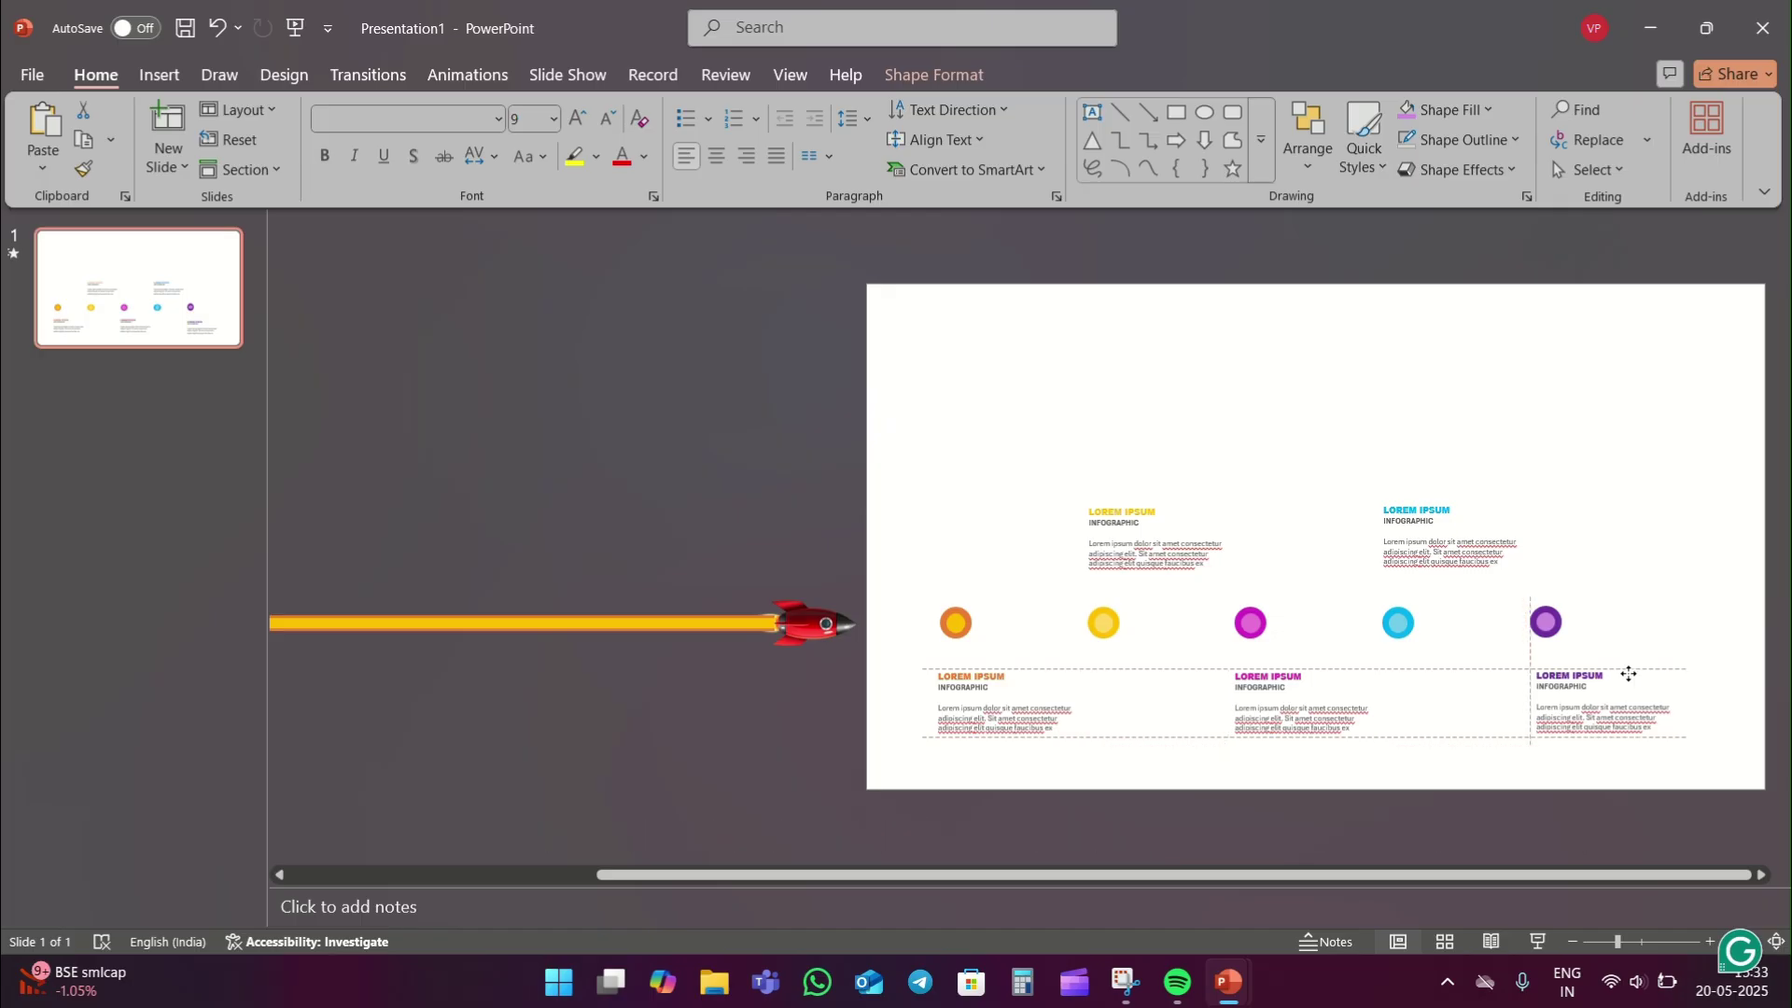
Line up the cyan- and yellow-titled text blocks above their matching circles.
click(1434, 434)
click(1426, 509)
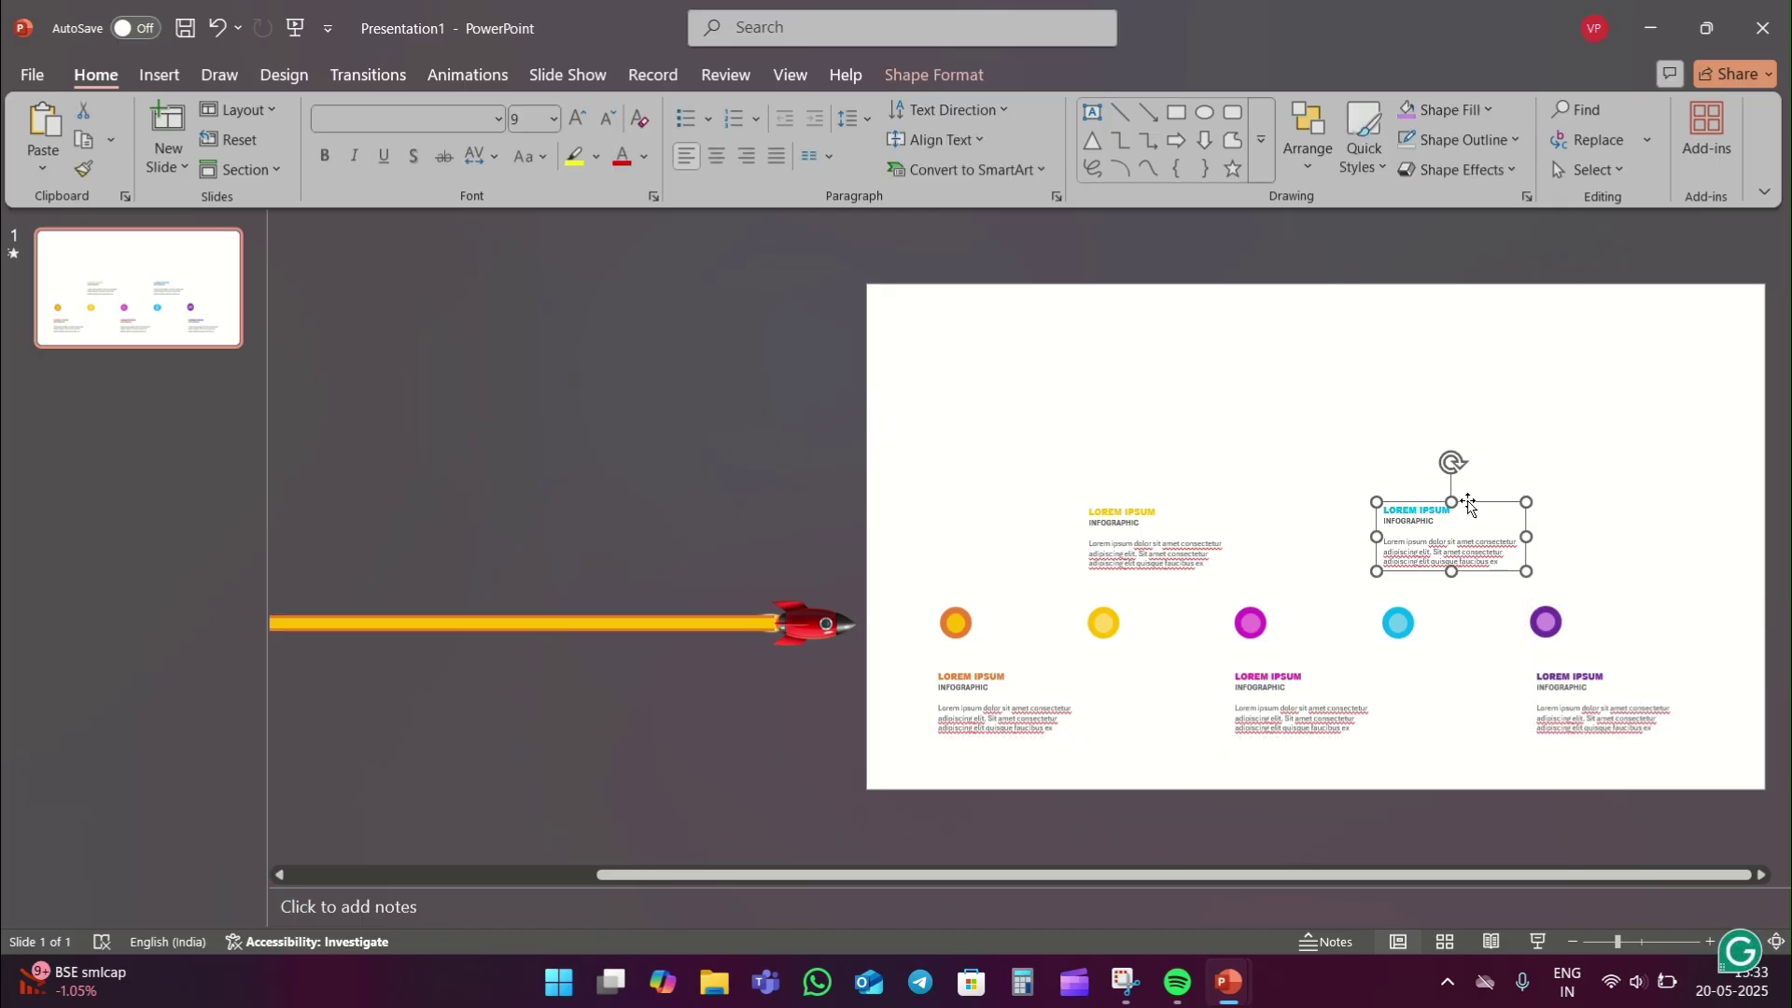
drag(1468, 505, 1469, 501)
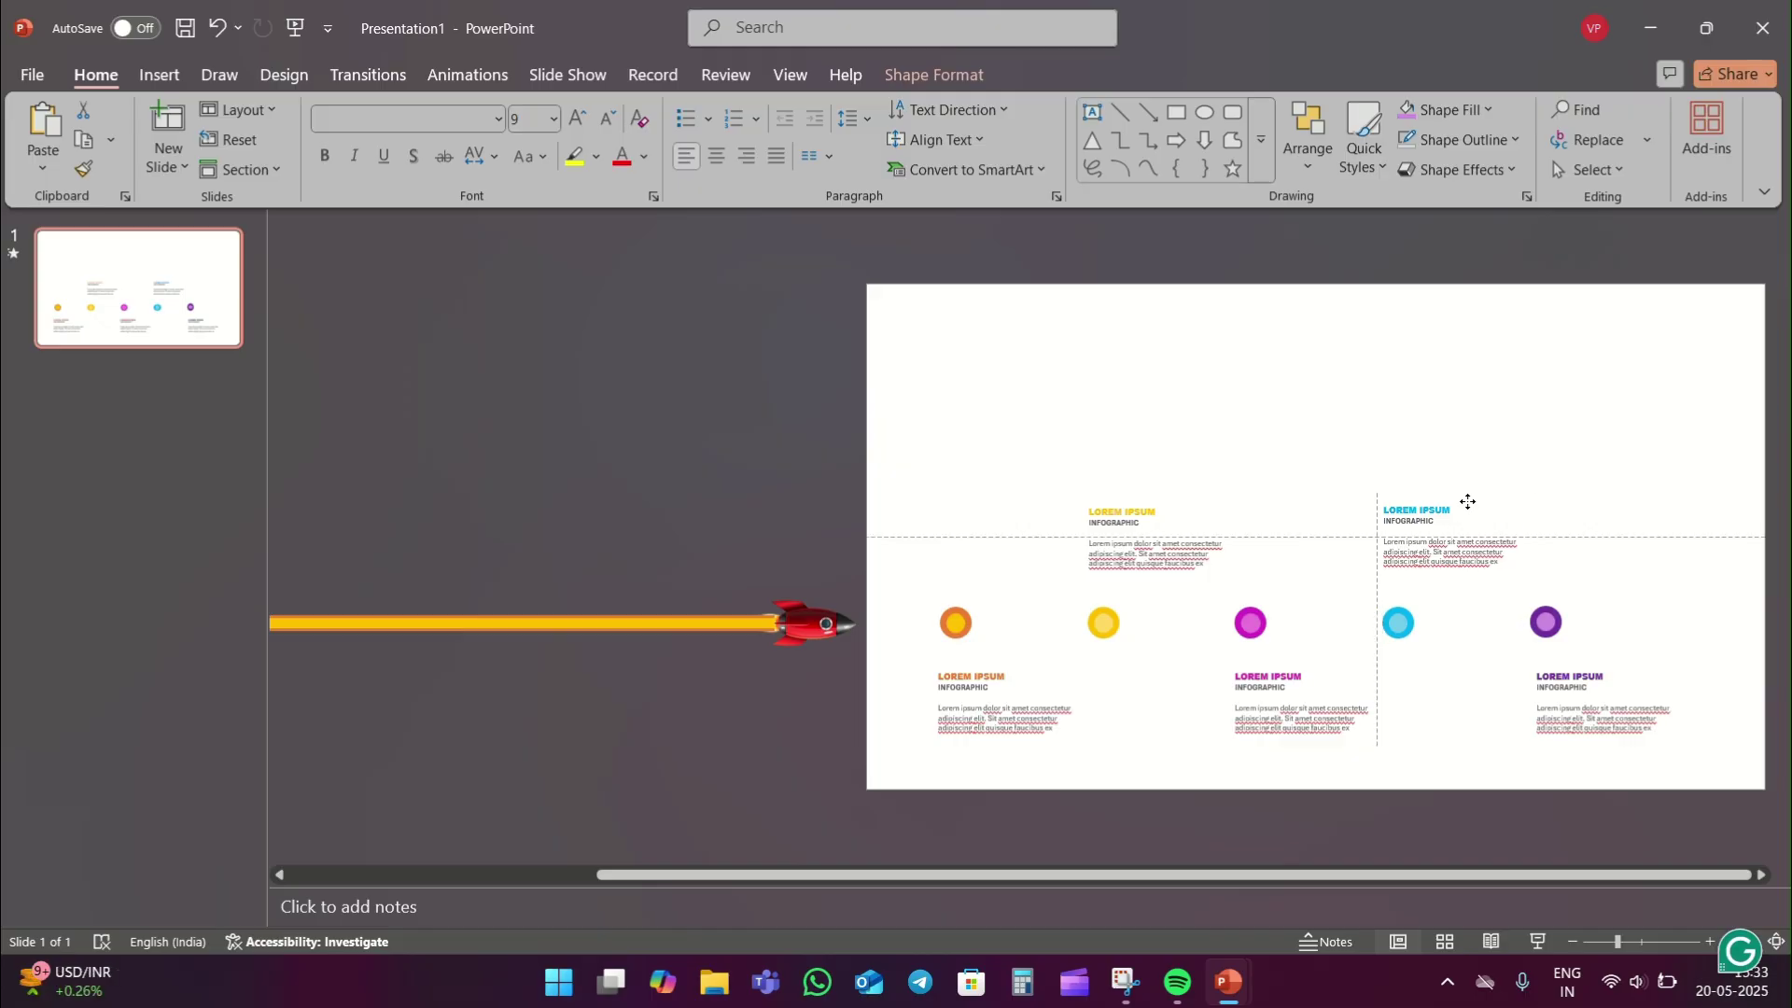
click(1179, 505)
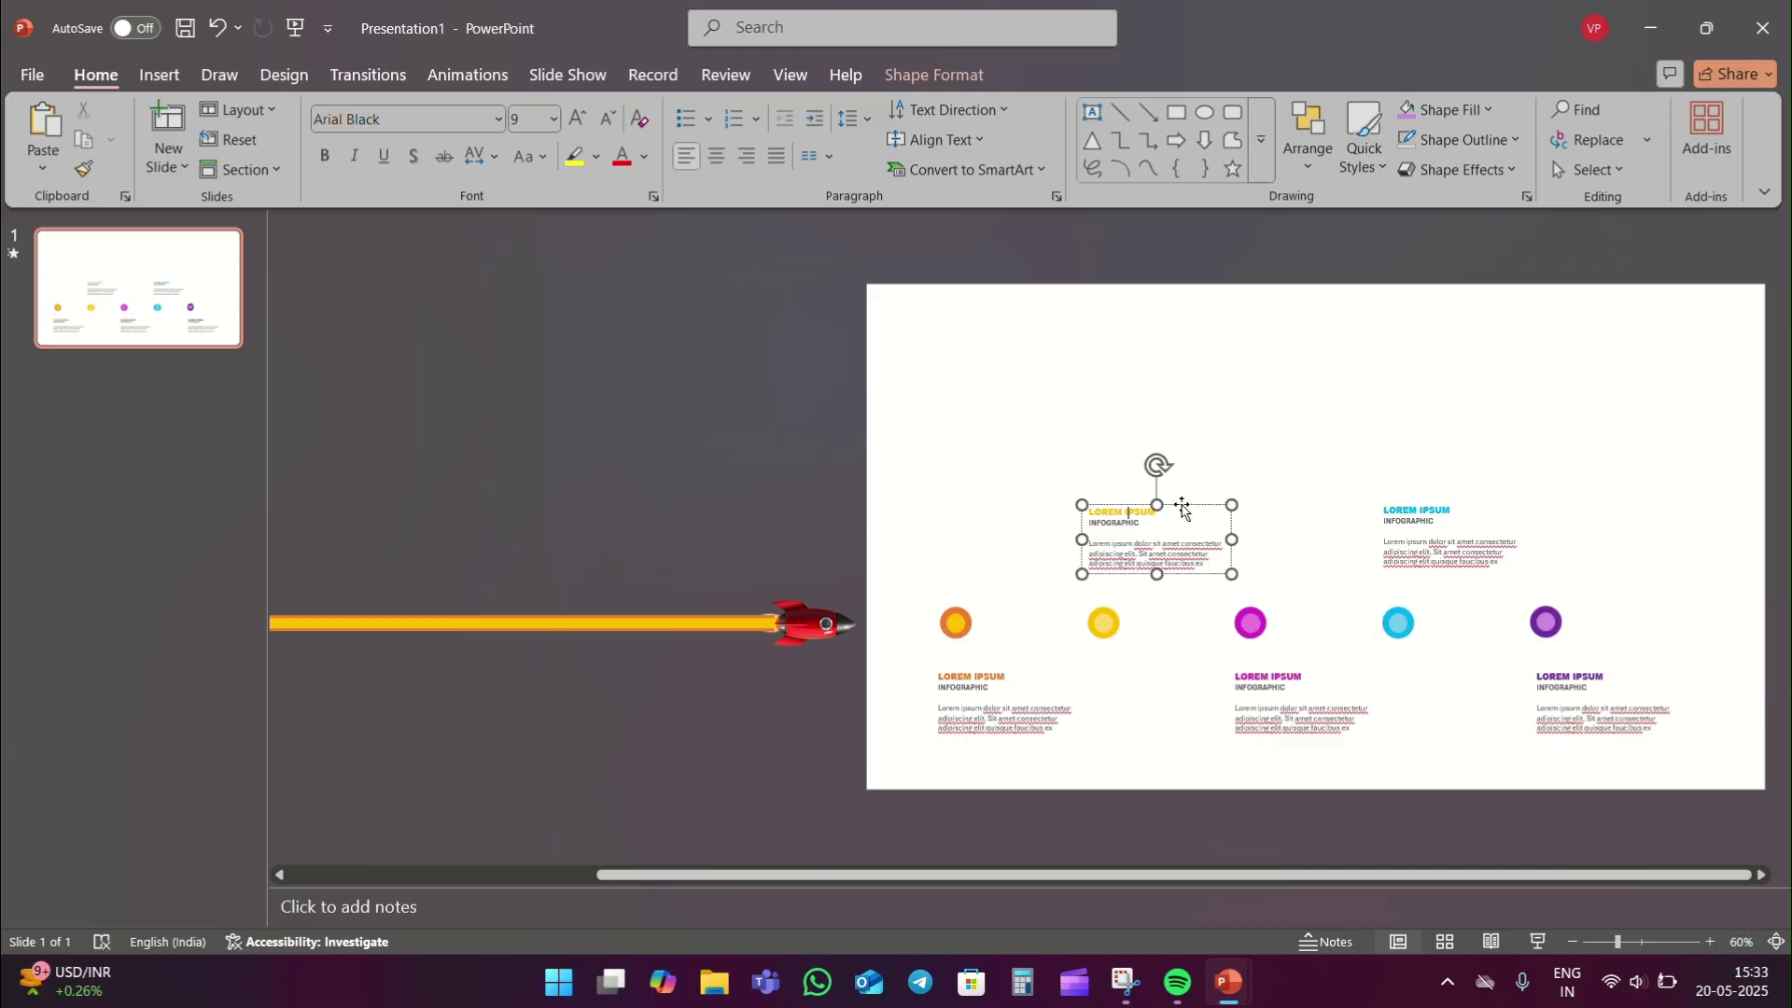
drag(1180, 505, 1175, 504)
click(1316, 404)
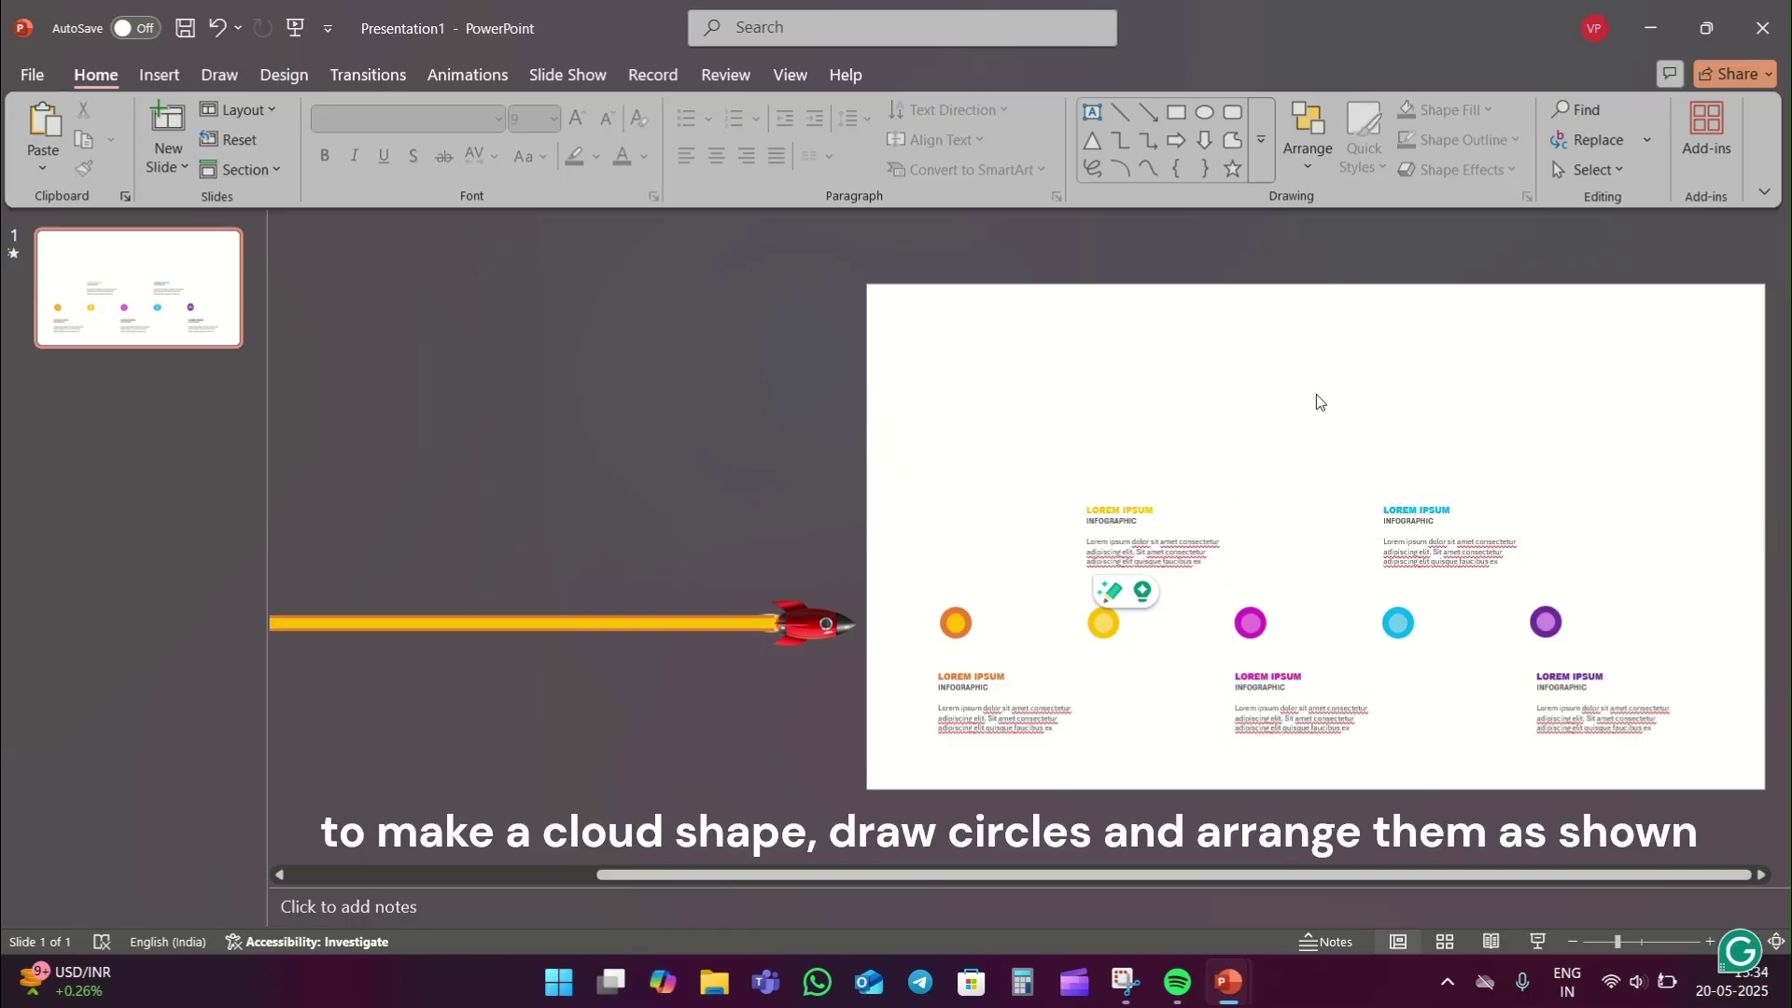
Draw a blue oval at the slide's top-left and paste a copy beside it.
click(1205, 112)
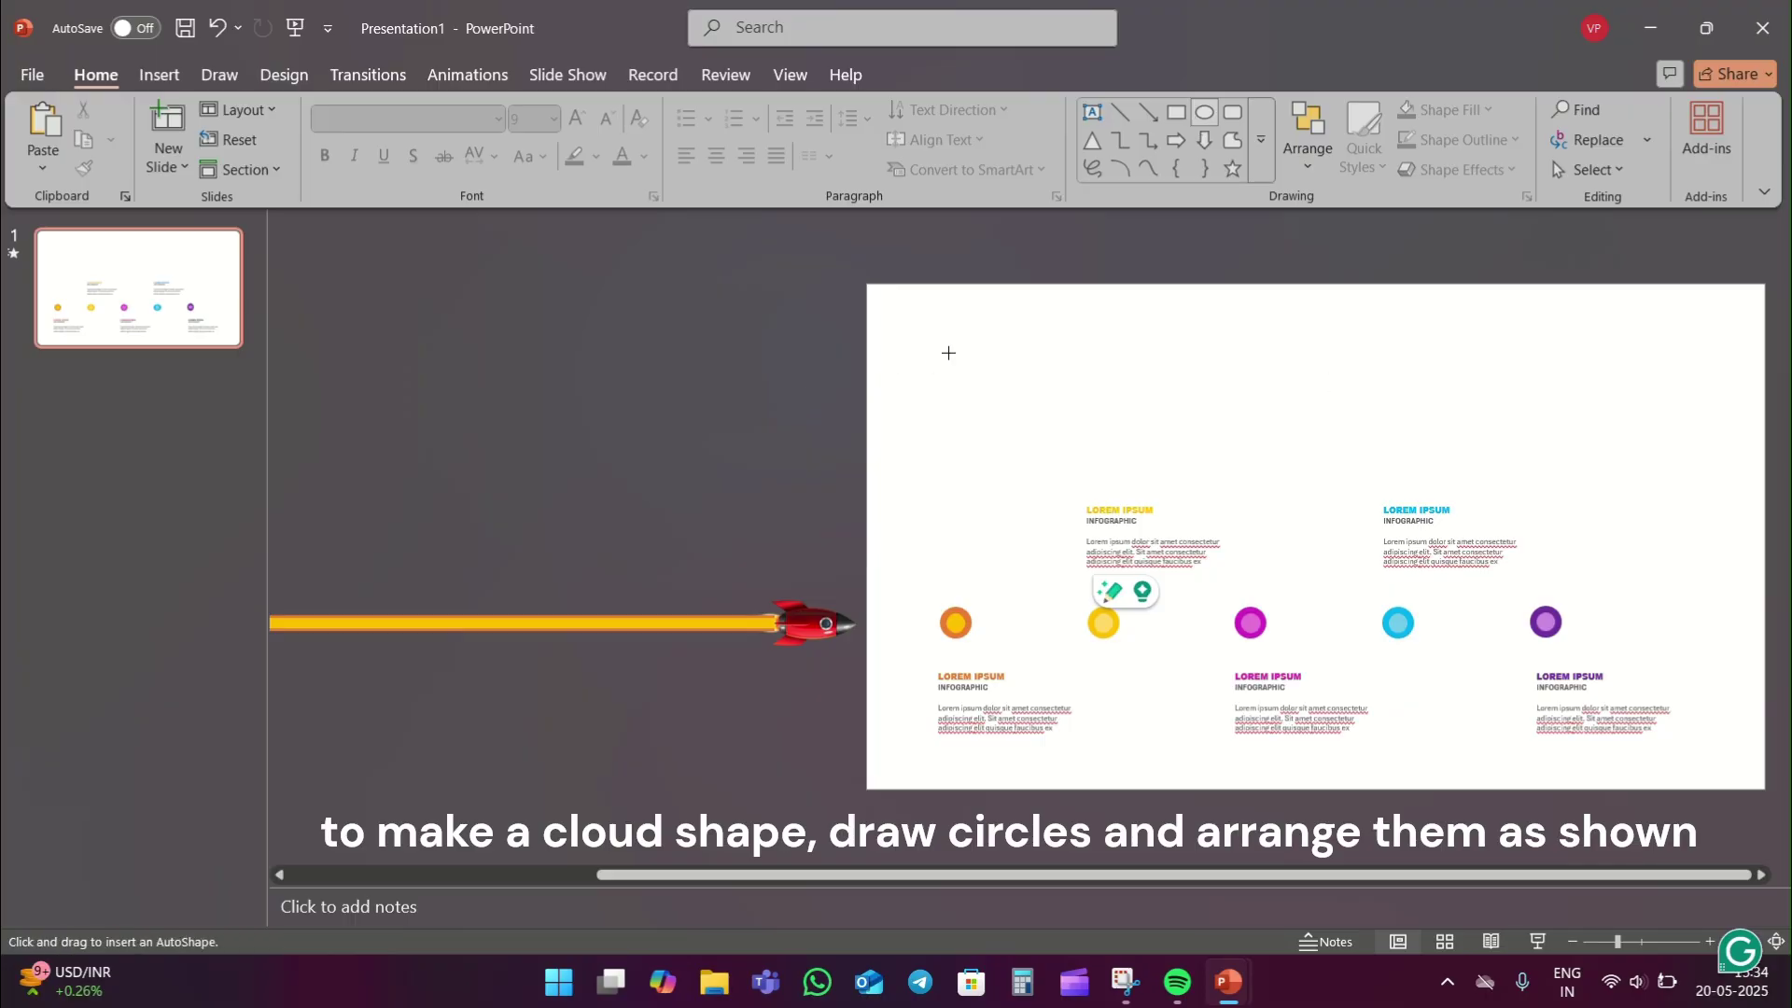
mouse_move(940, 353)
mouse_down()
mouse_move(992, 433)
mouse_move(1010, 394)
mouse_move(1147, 406)
mouse_up()
click(989, 364)
key(ctrl+c)
key(ctrl+v)
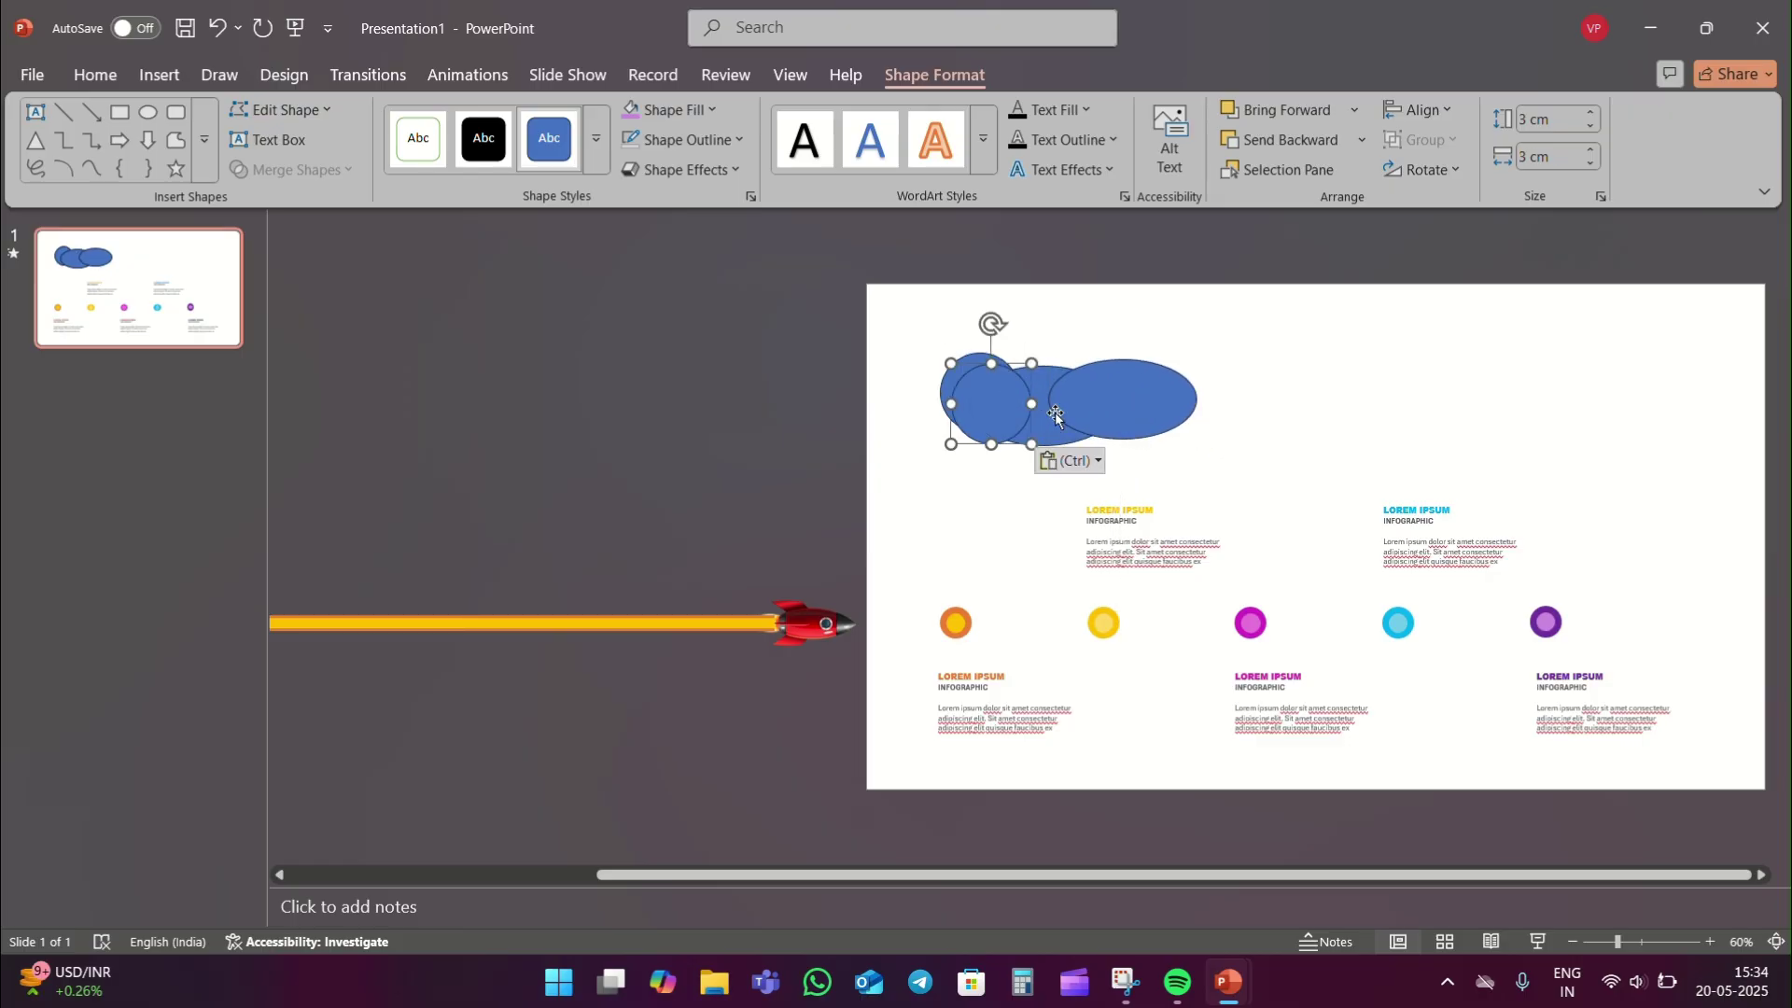
drag(991, 383, 1197, 381)
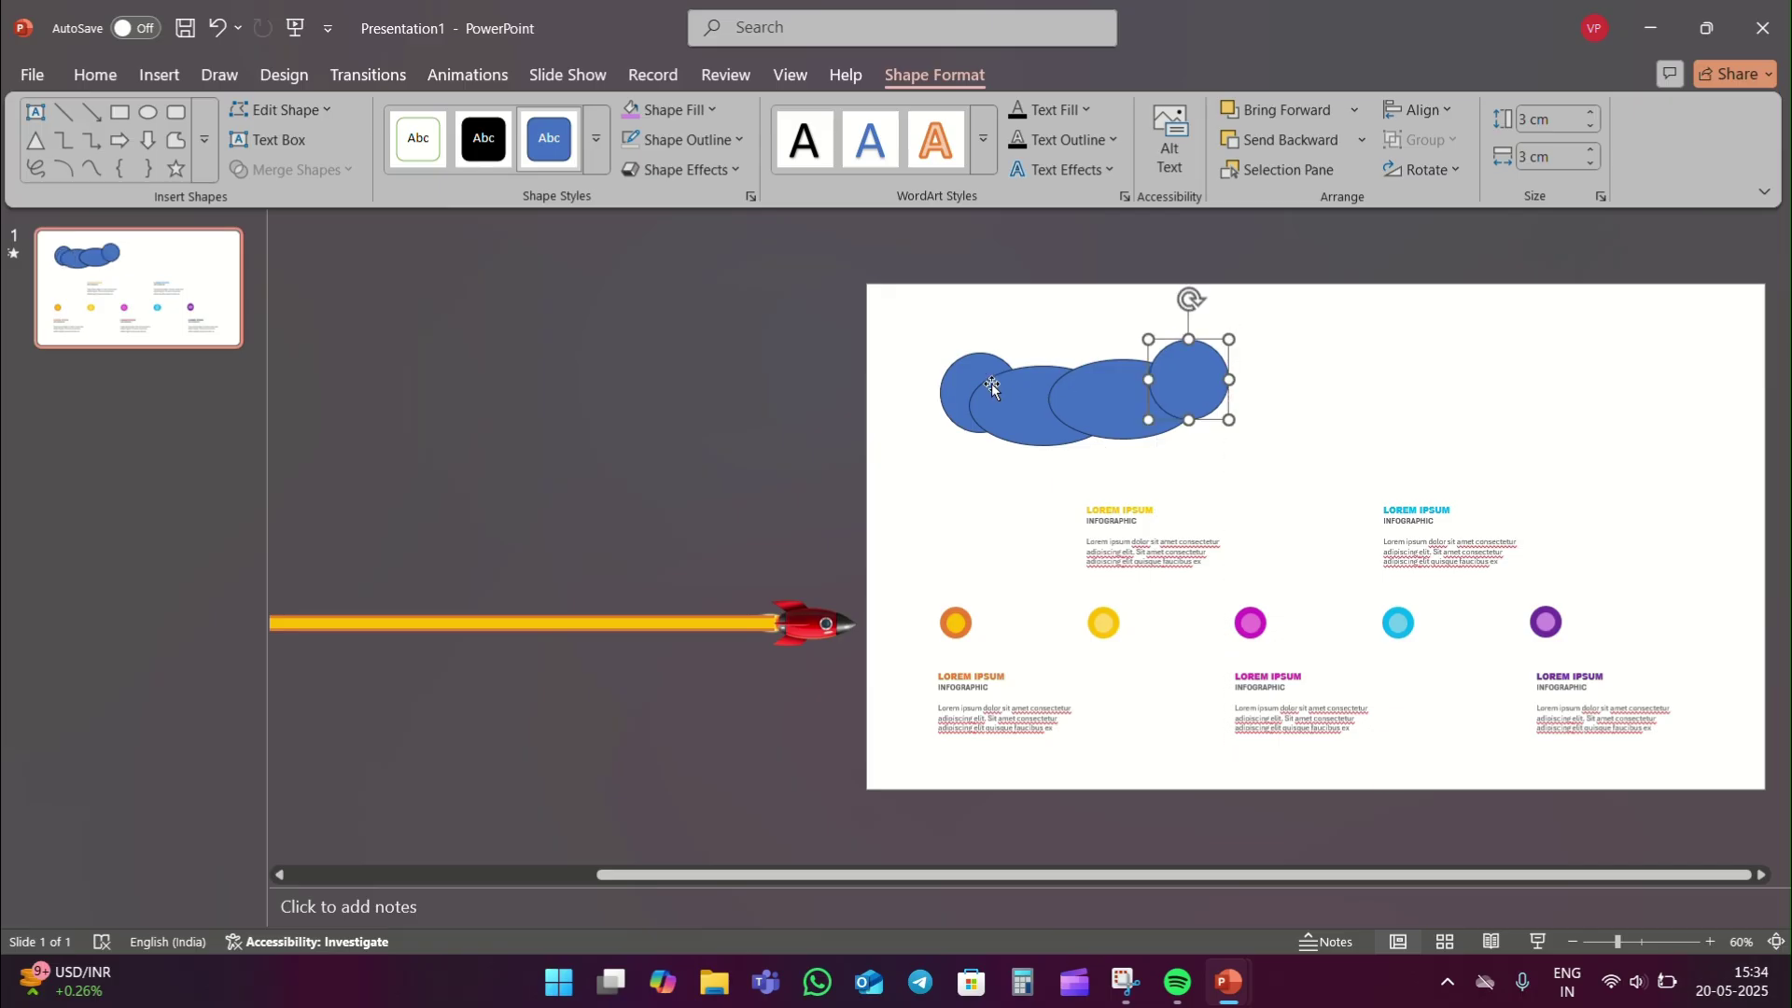
Paste two more circle copies and arrange all the circles into an overlapping cloud.
click(989, 388)
click(966, 397)
drag(966, 397, 1080, 320)
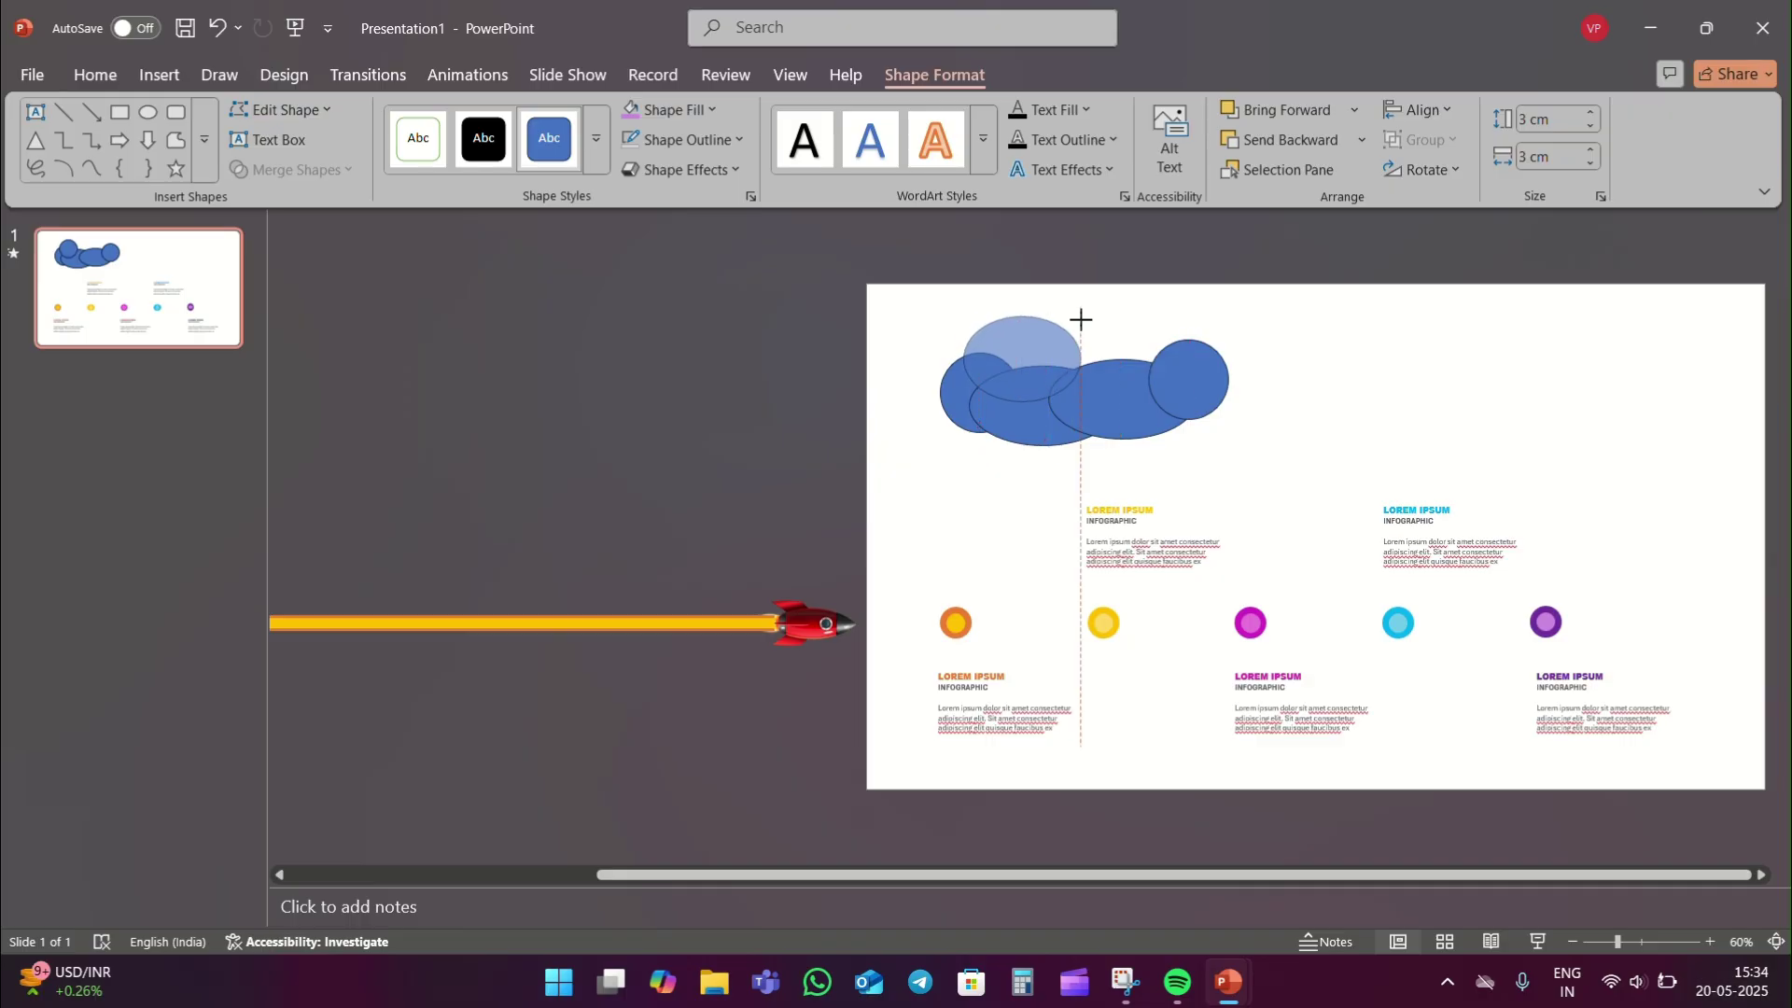
key(ctrl+v)
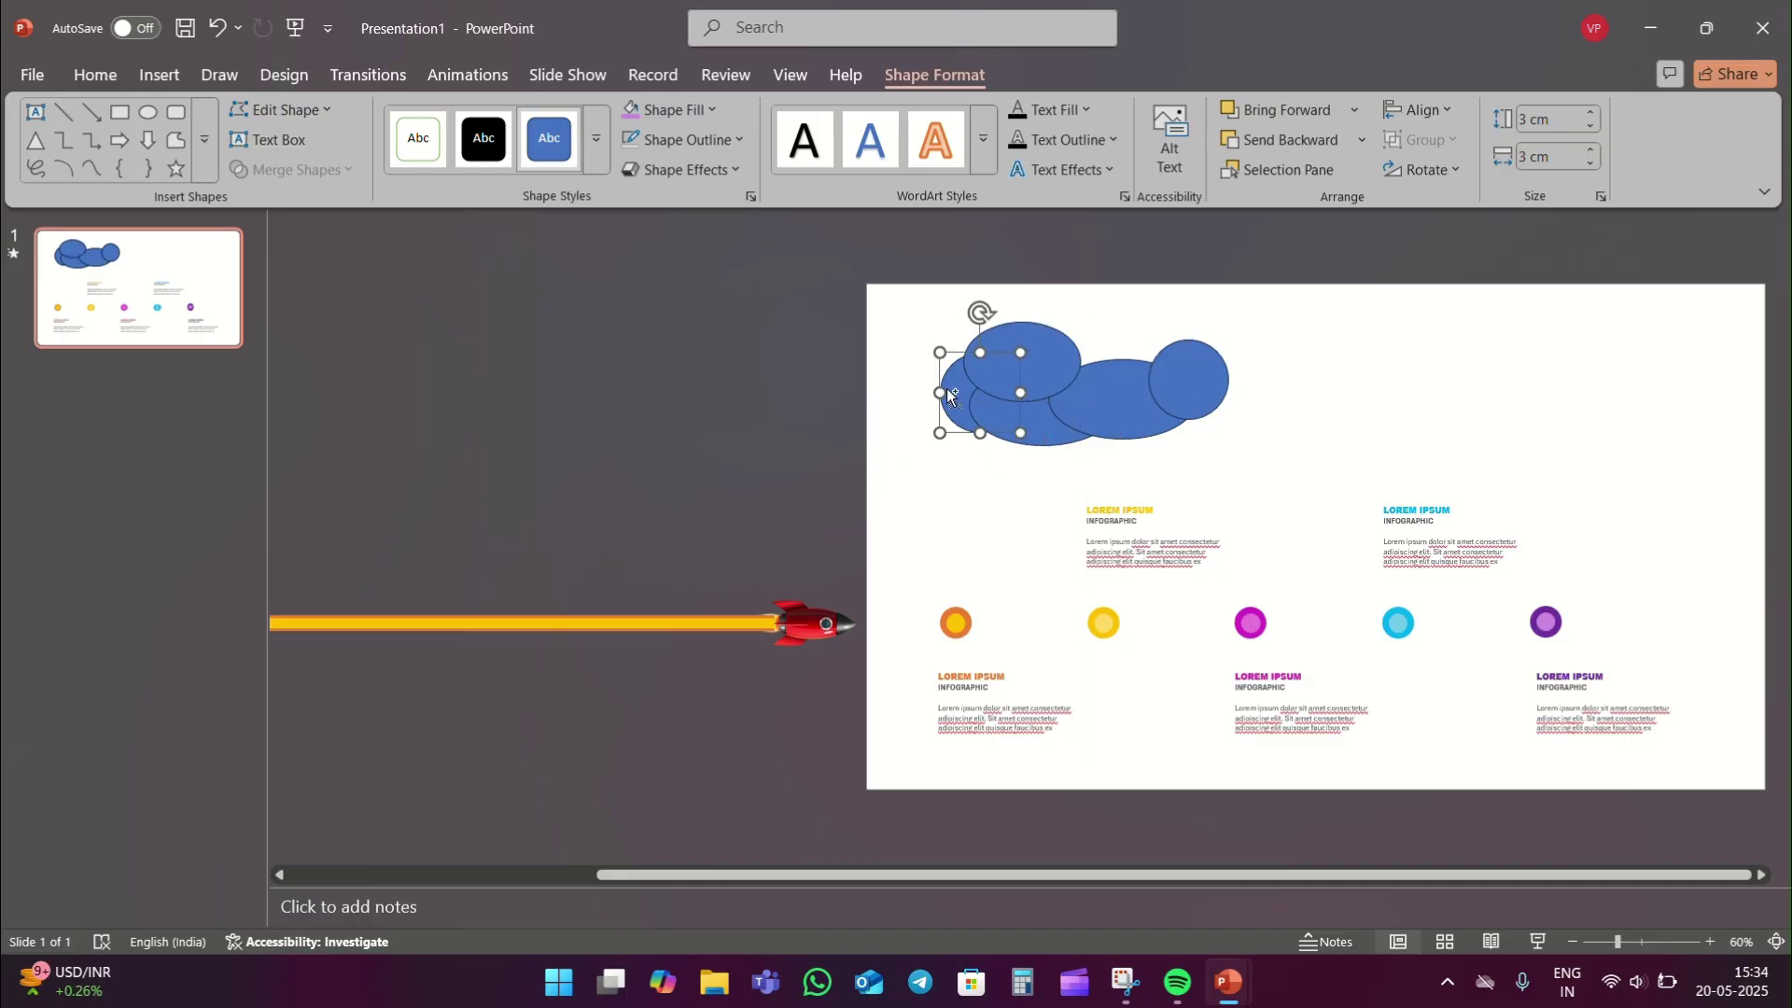
mouse_move(947, 388)
mouse_down()
mouse_move(1028, 333)
mouse_move(1101, 333)
mouse_move(1112, 386)
mouse_move(1145, 385)
mouse_move(1116, 338)
mouse_up()
key(ctrl+v)
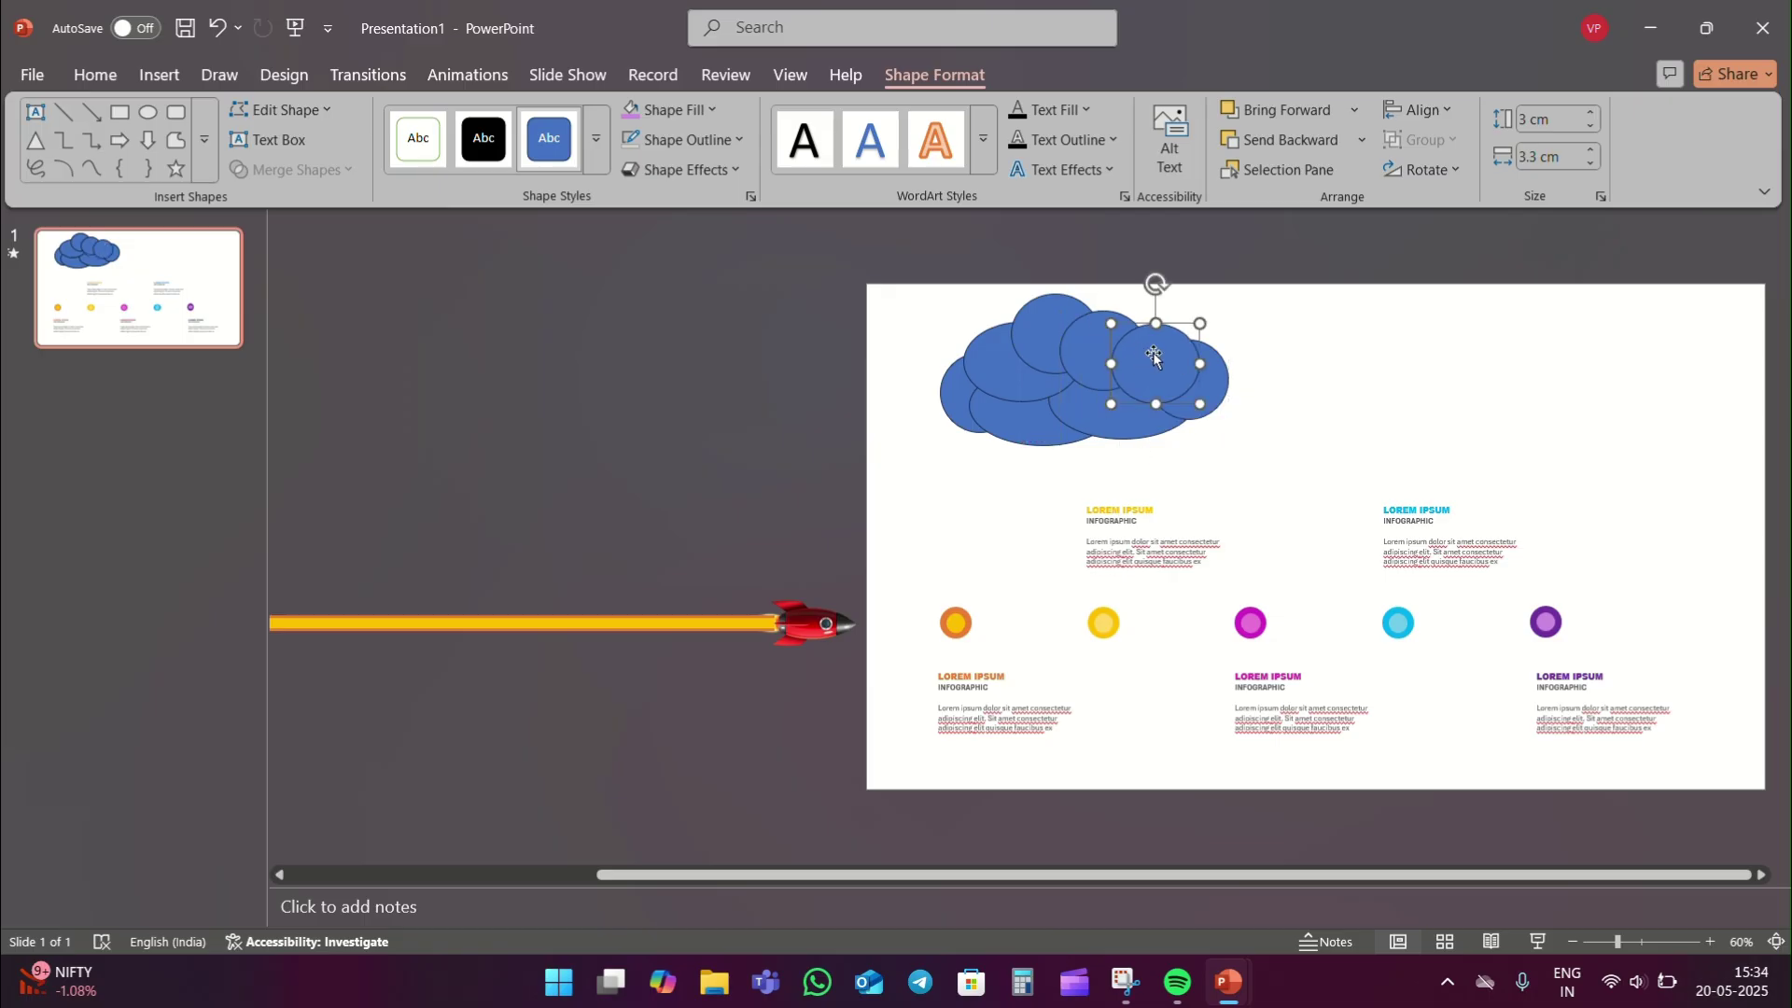
mouse_move(1212, 382)
mouse_down()
mouse_move(1162, 395)
mouse_move(1226, 394)
mouse_up()
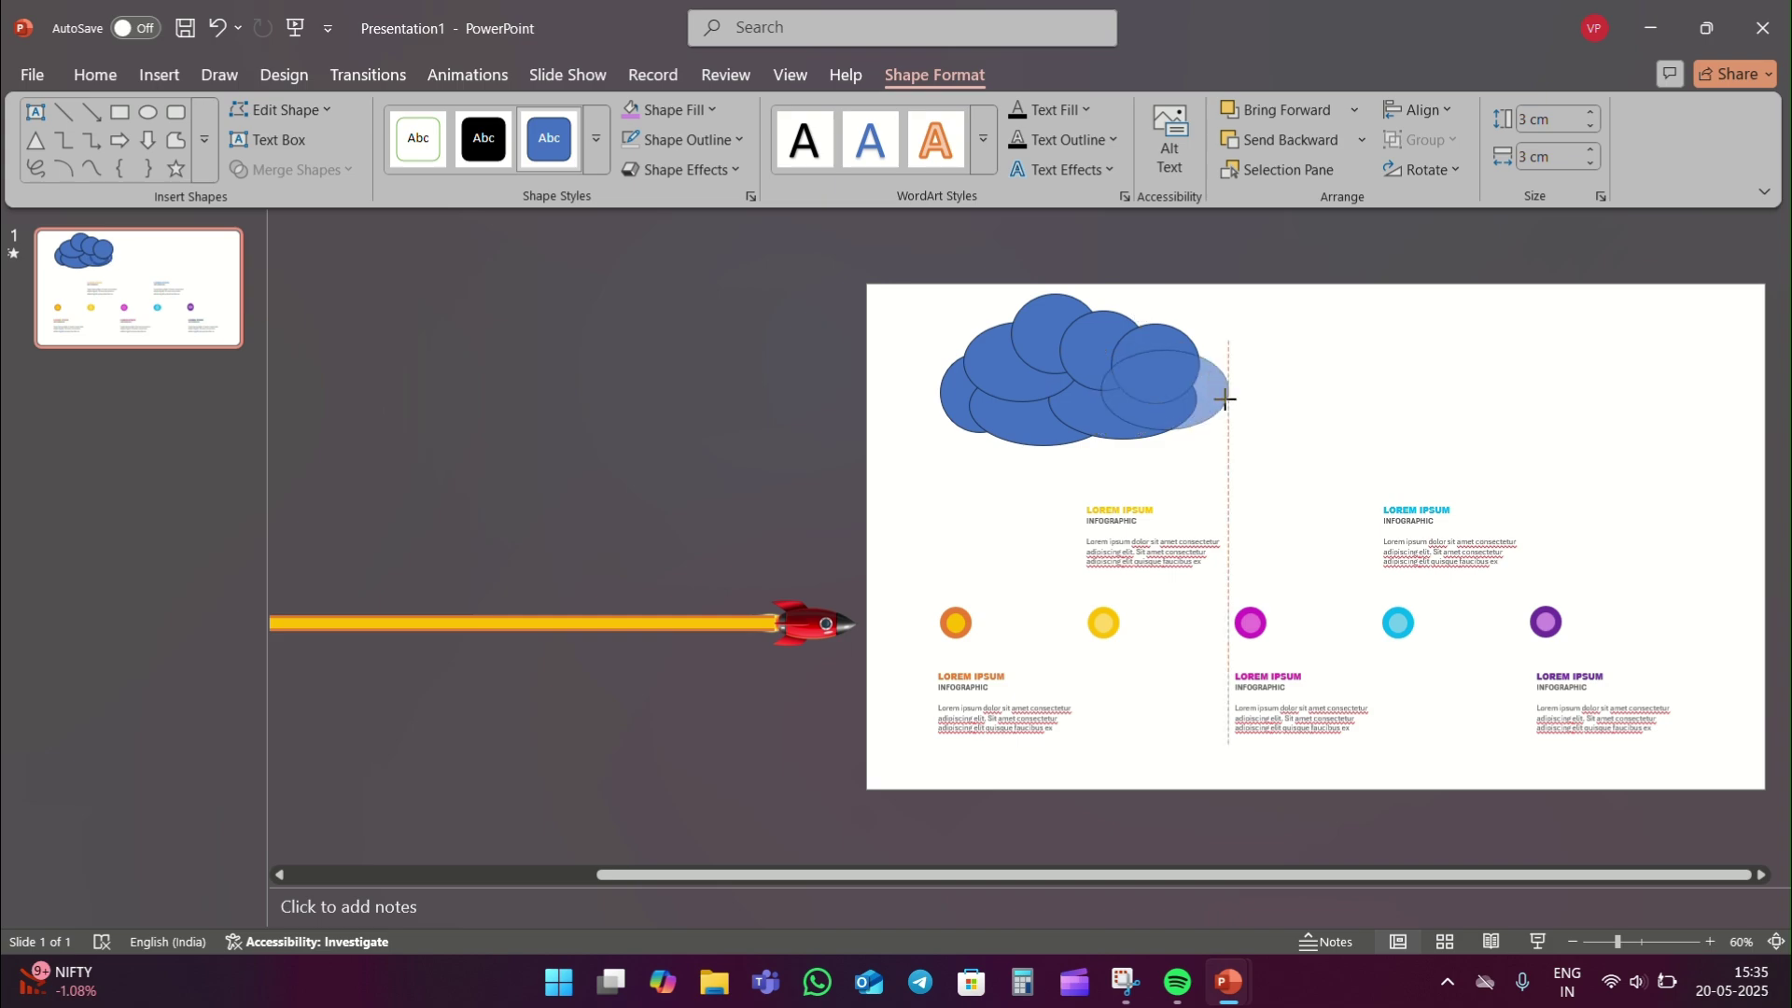
click(1281, 417)
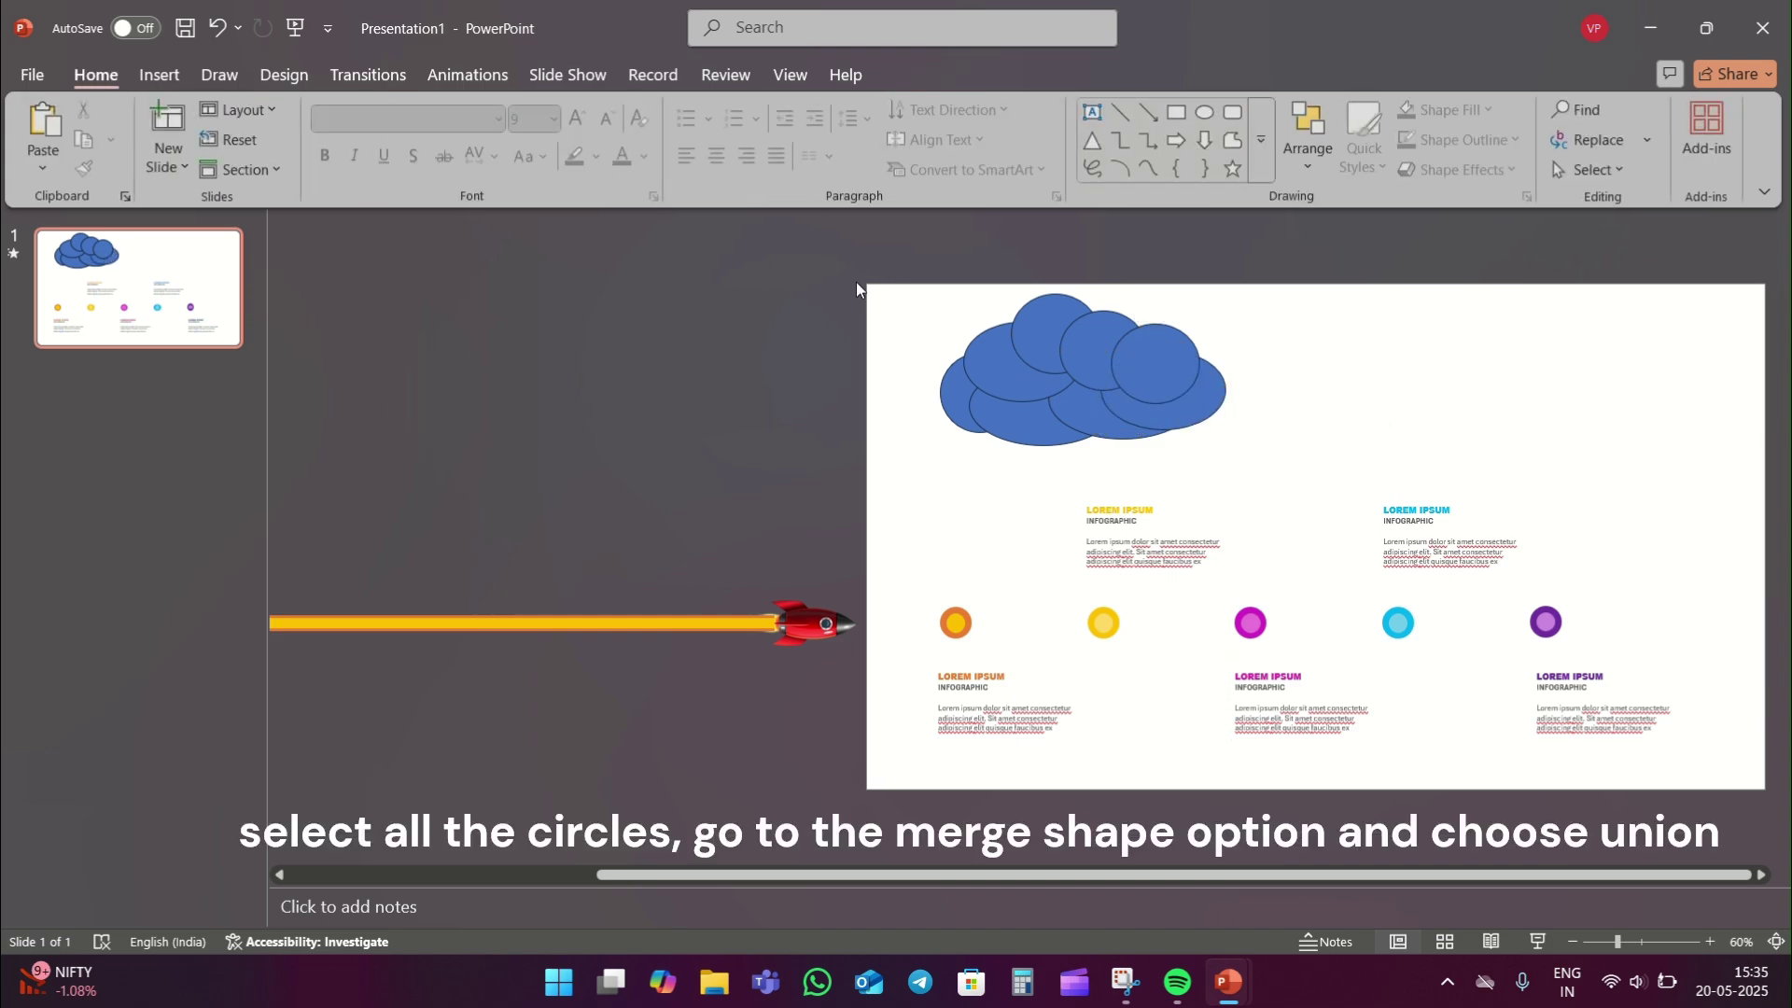
Select all the cloud circles and combine them with Merge Shapes > Union.
drag(891, 260, 1353, 490)
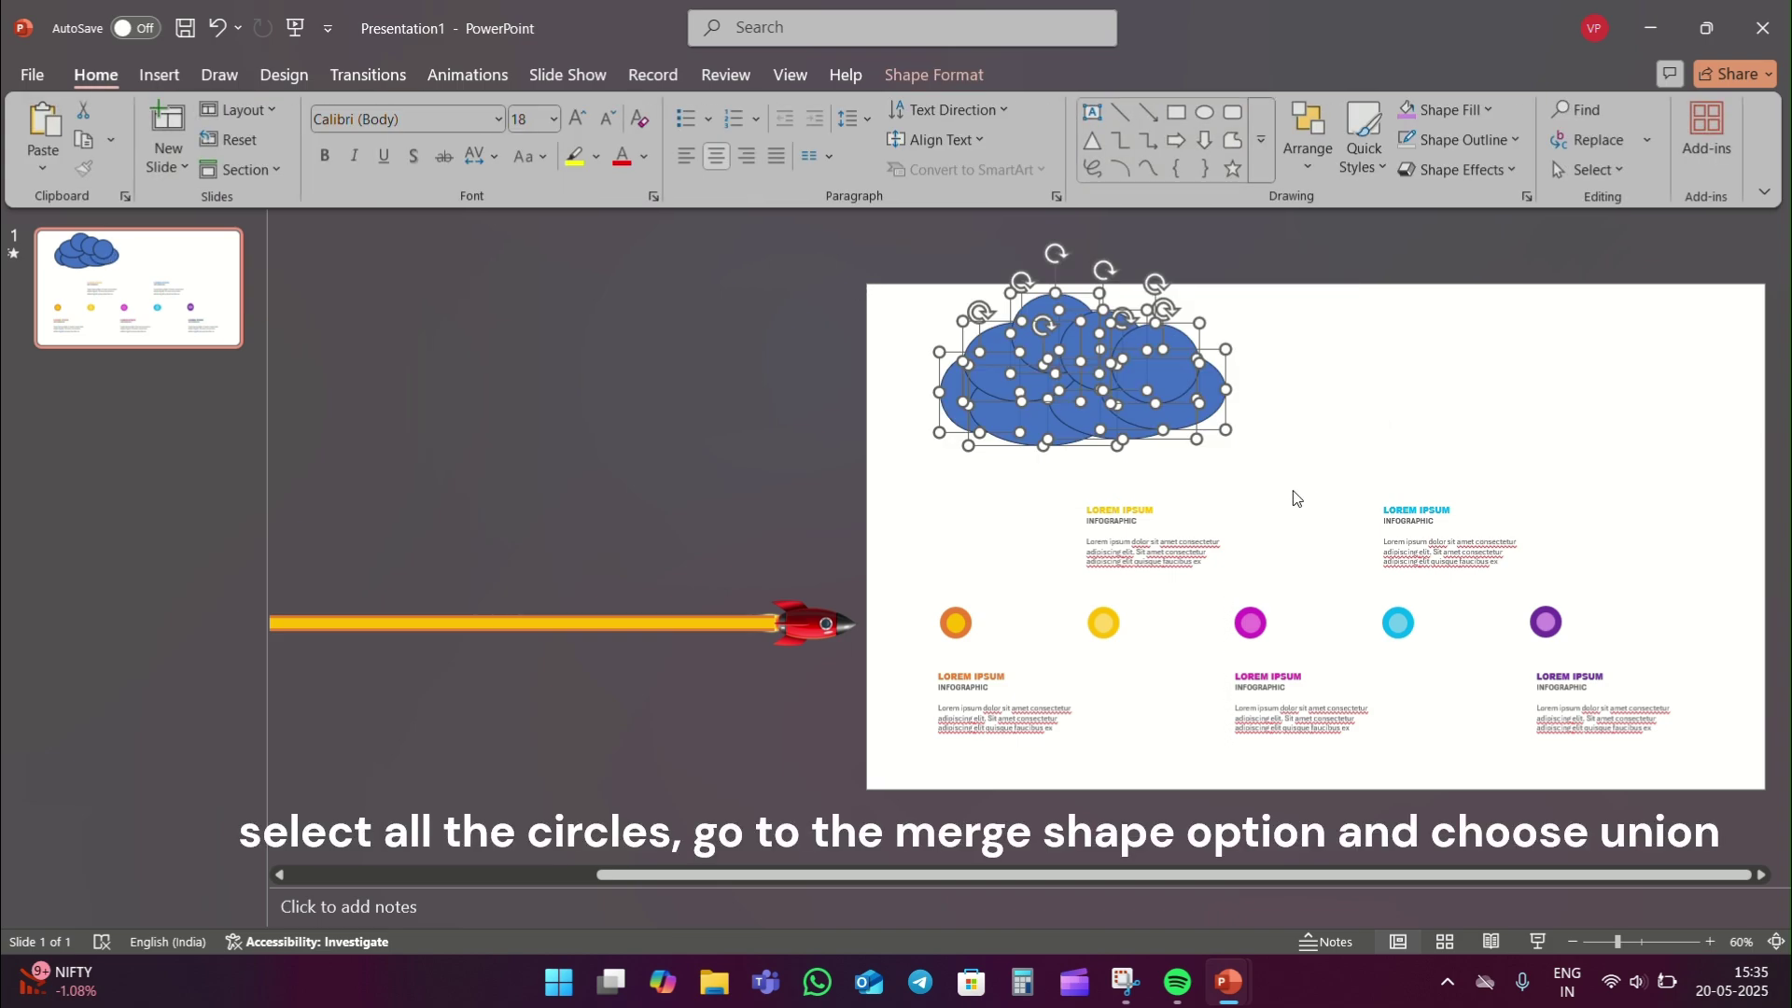
click(976, 86)
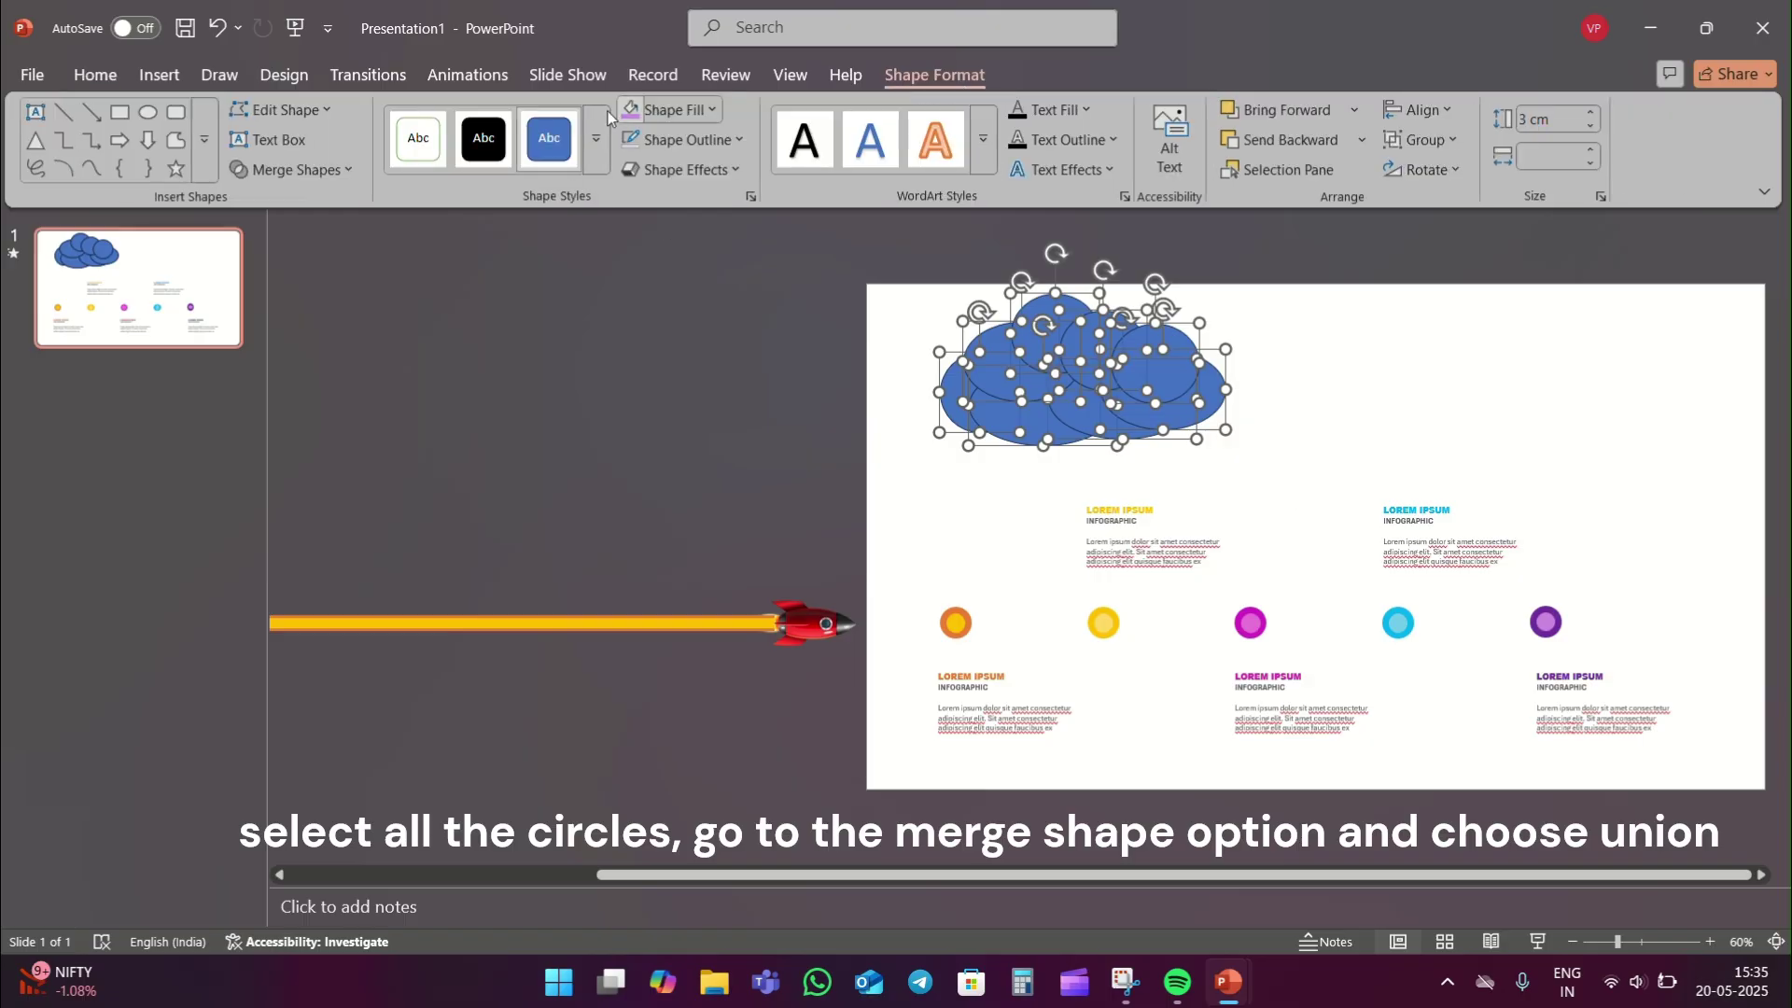
click(347, 168)
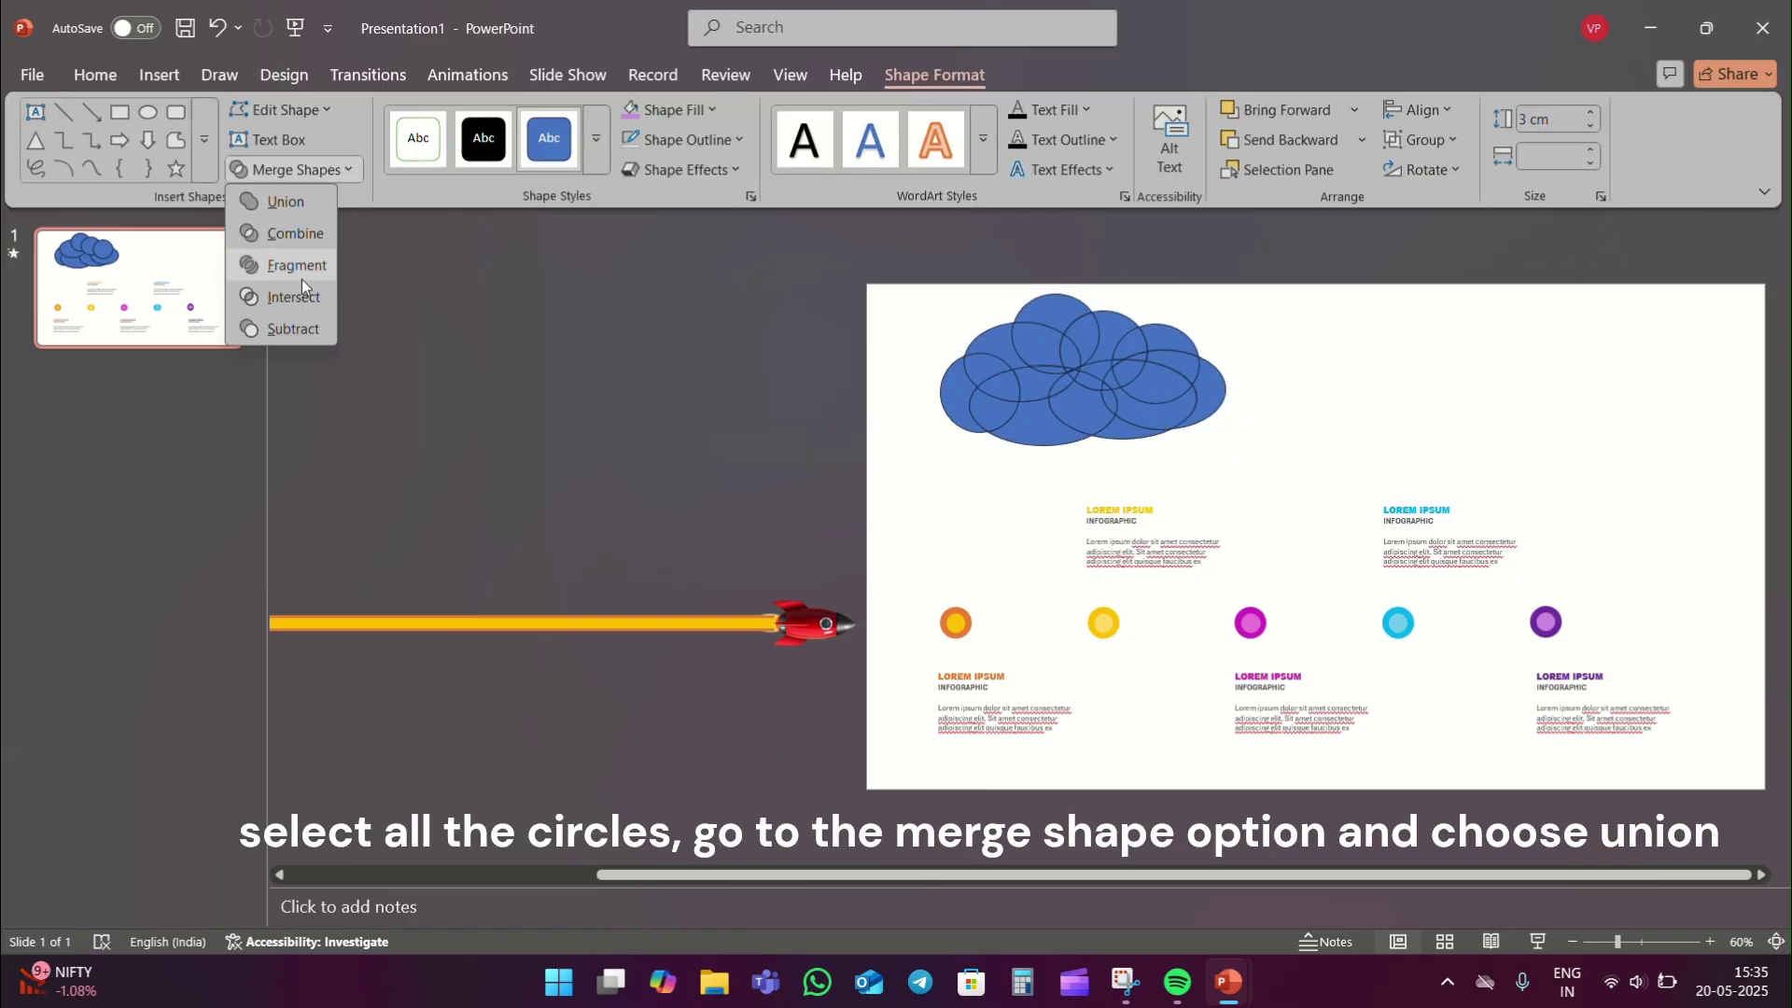
click(300, 201)
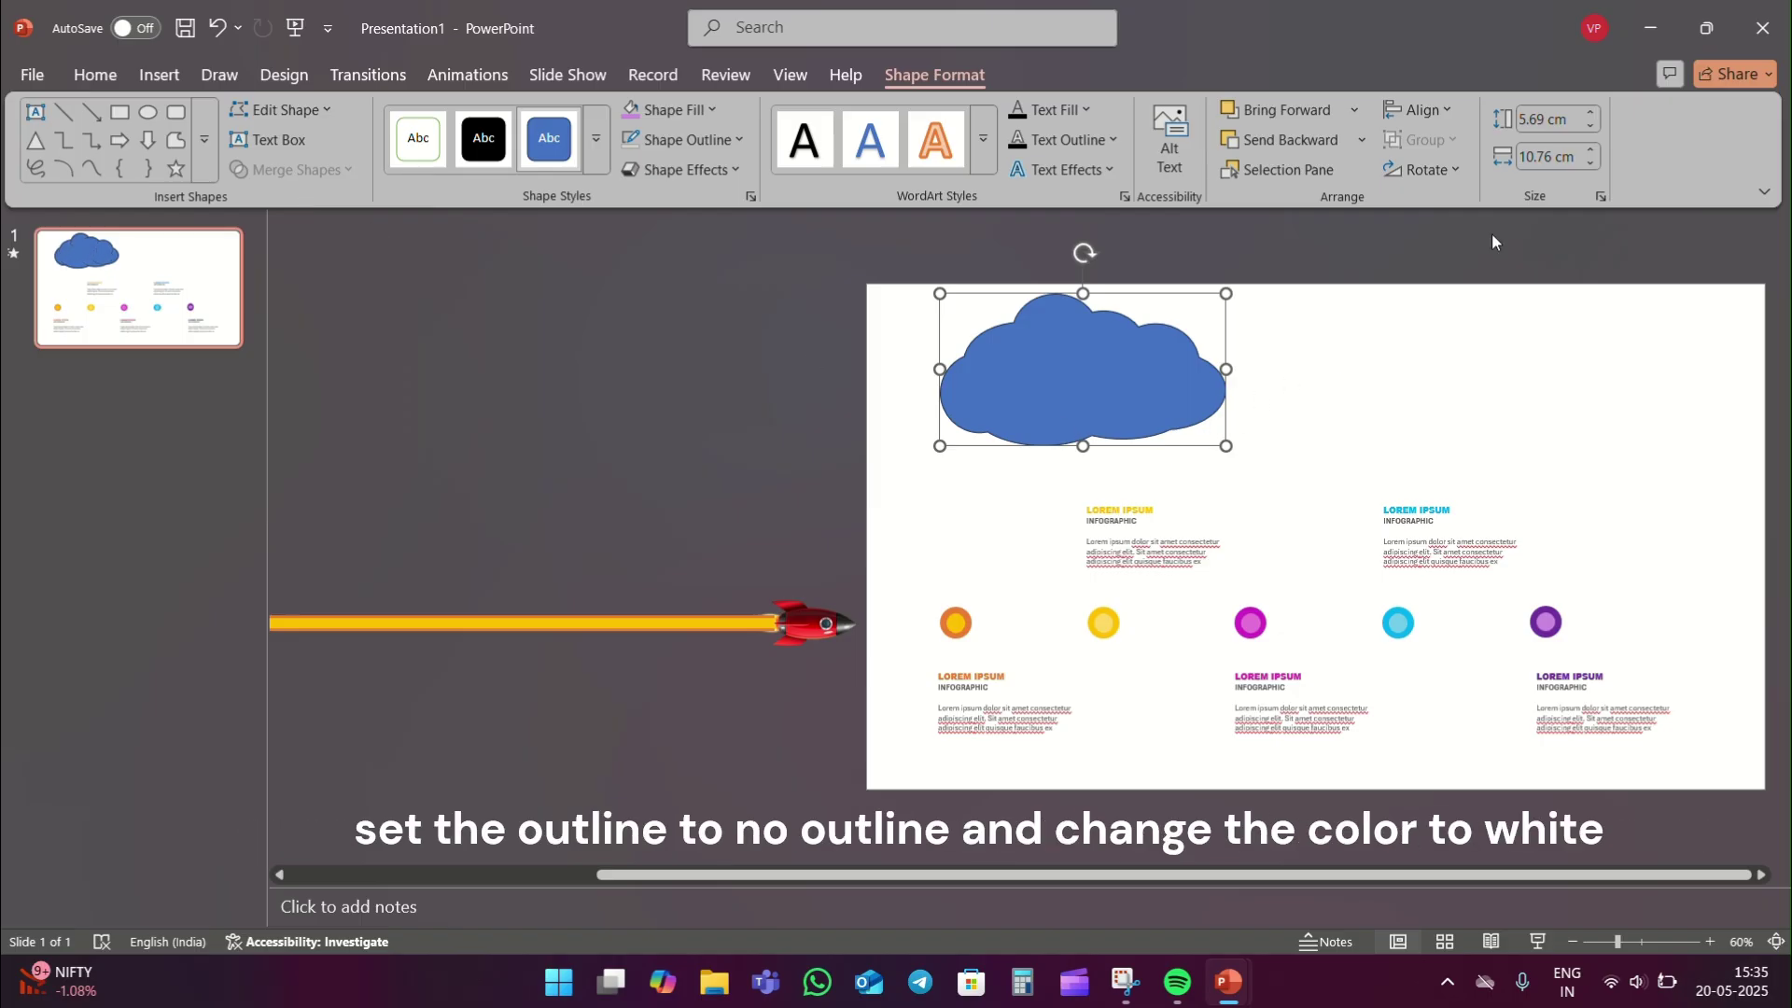
Set the merged cloud to No Outline with a white fill.
click(736, 142)
click(681, 612)
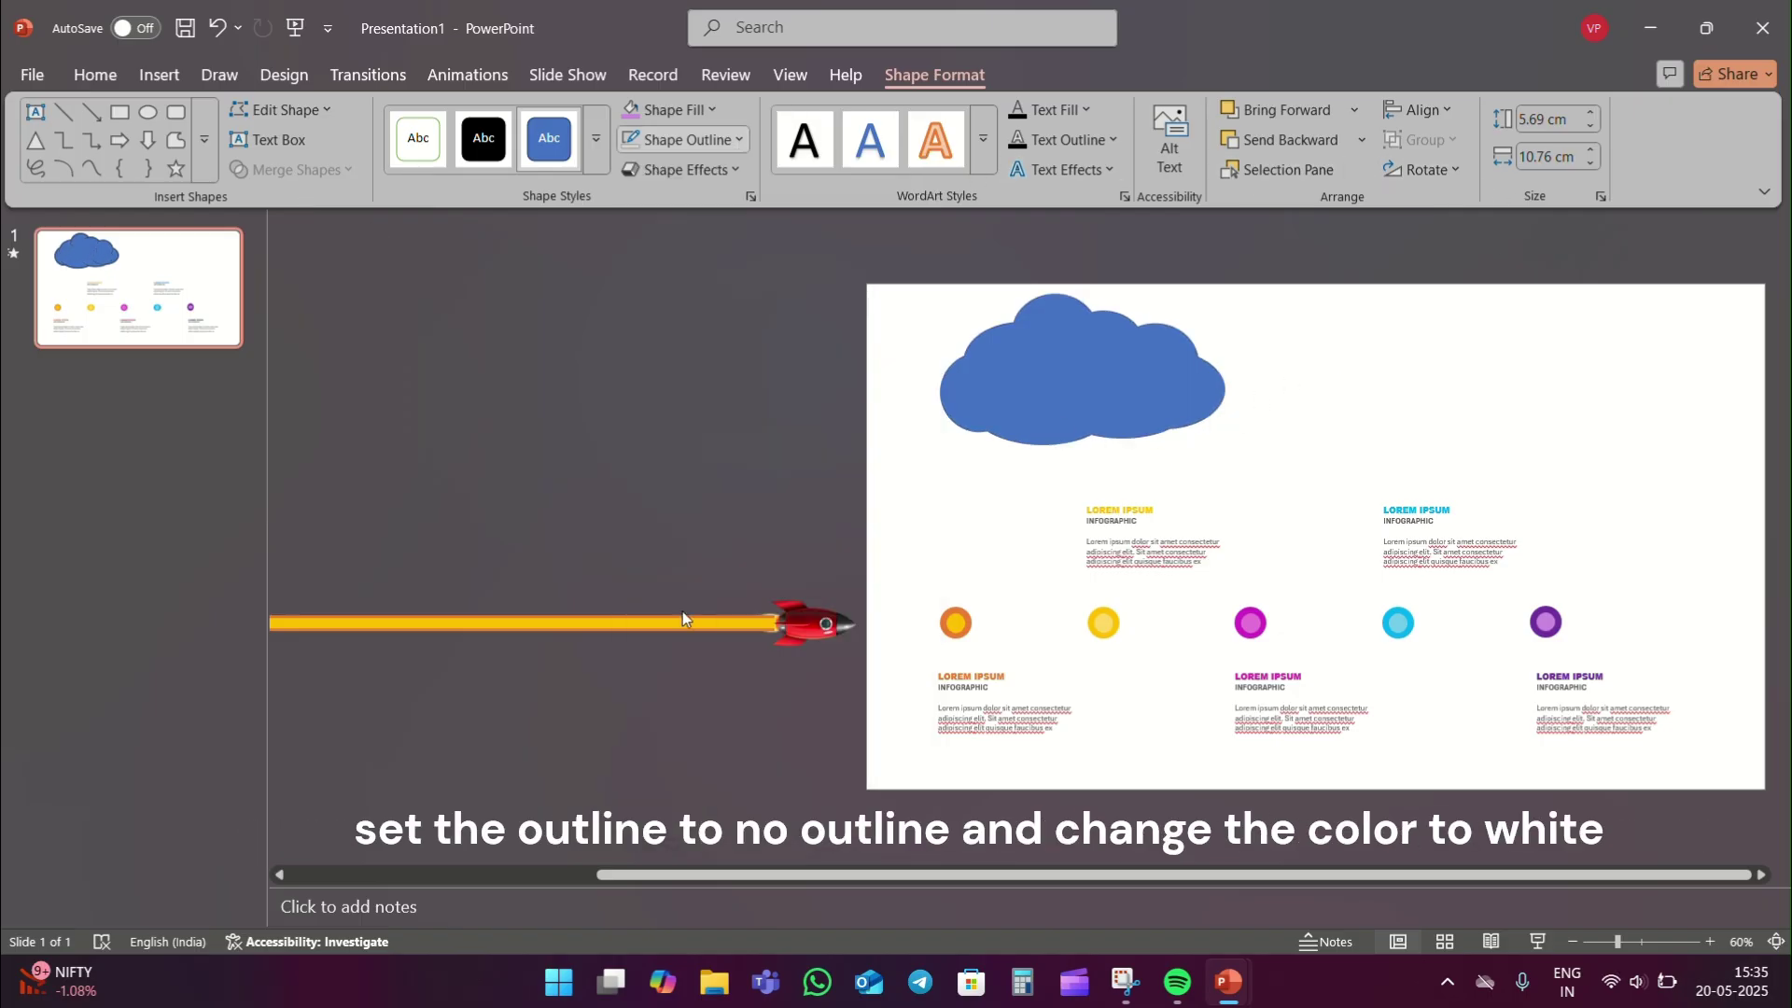
click(682, 114)
click(638, 227)
In Format Shape > Effects, give the cloud an Outer shadow preset with Blur 20 pt and Distance 3 pt.
right_click(1083, 347)
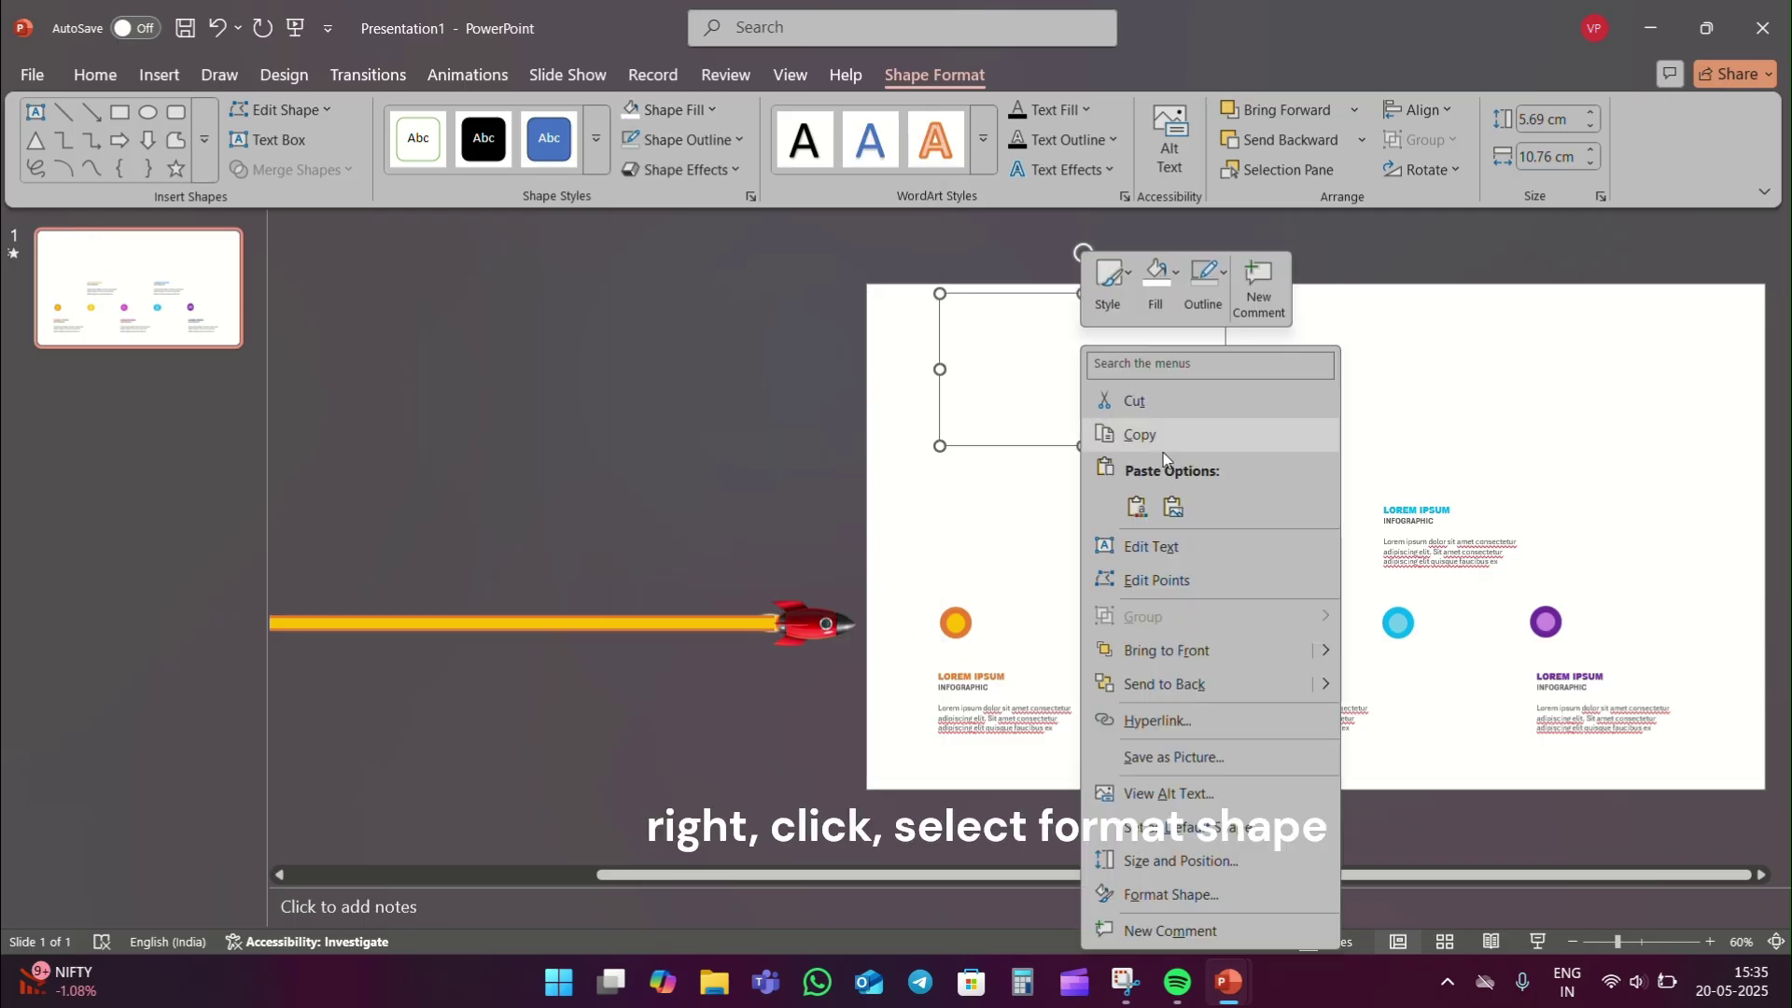
click(1223, 892)
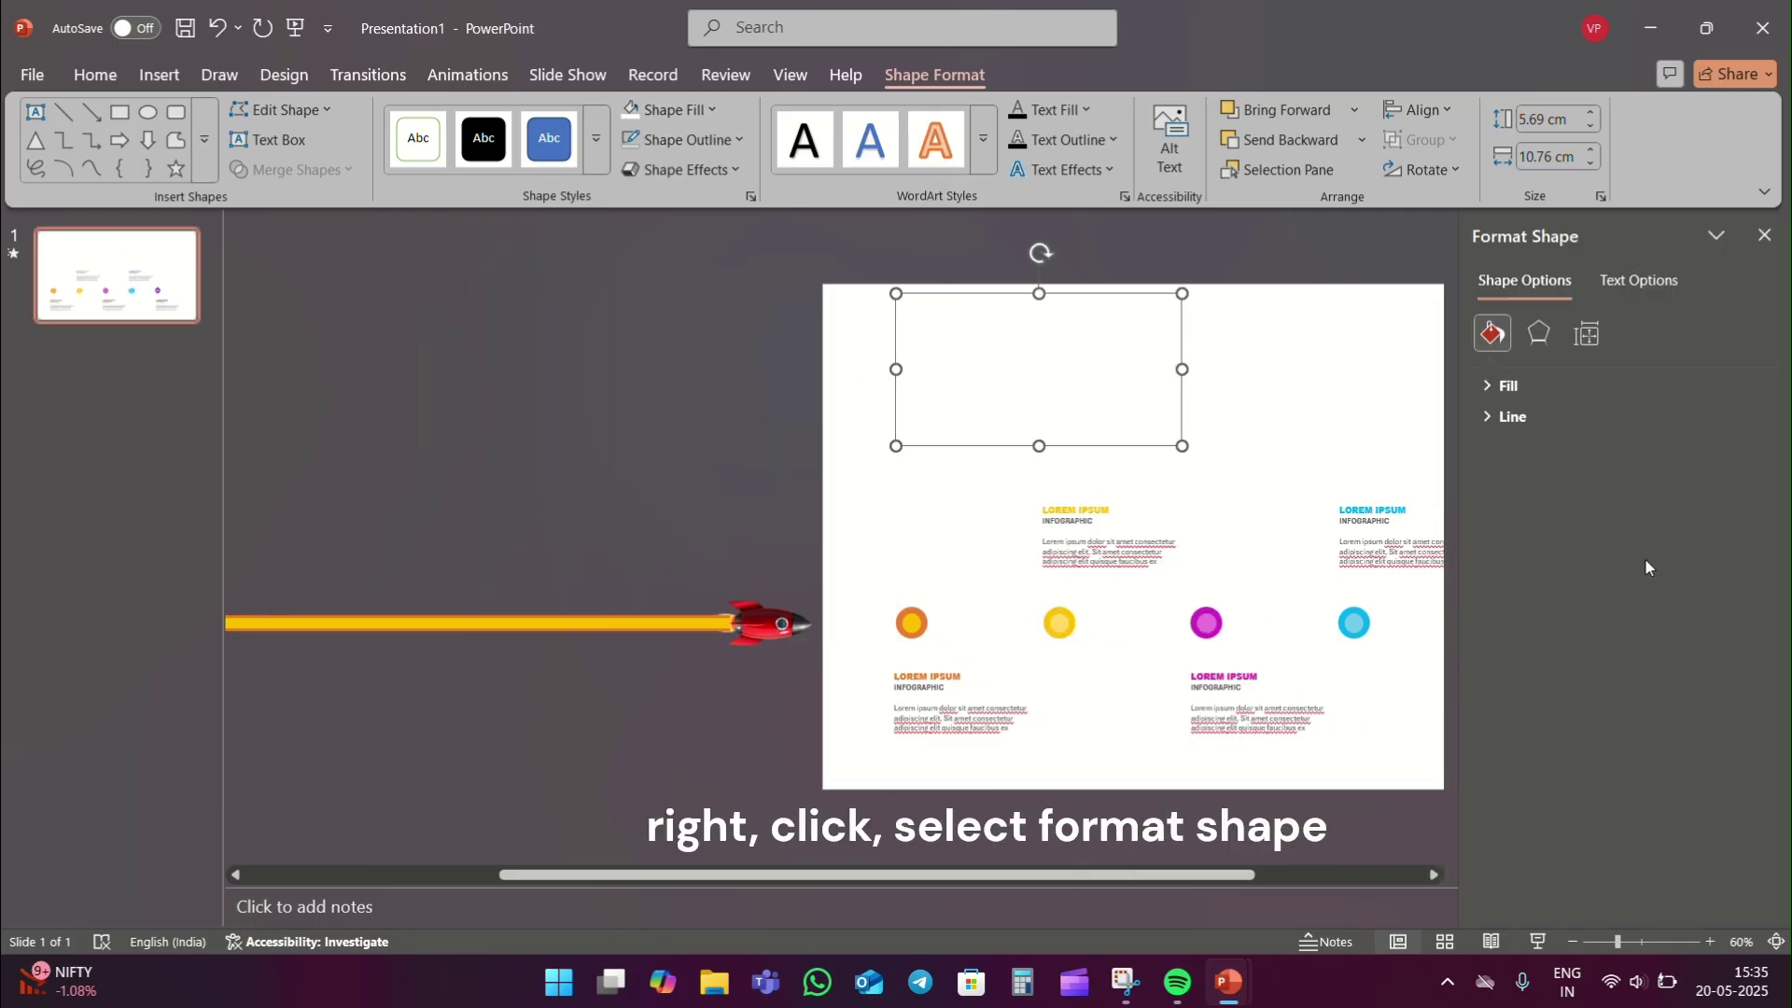
click(1540, 333)
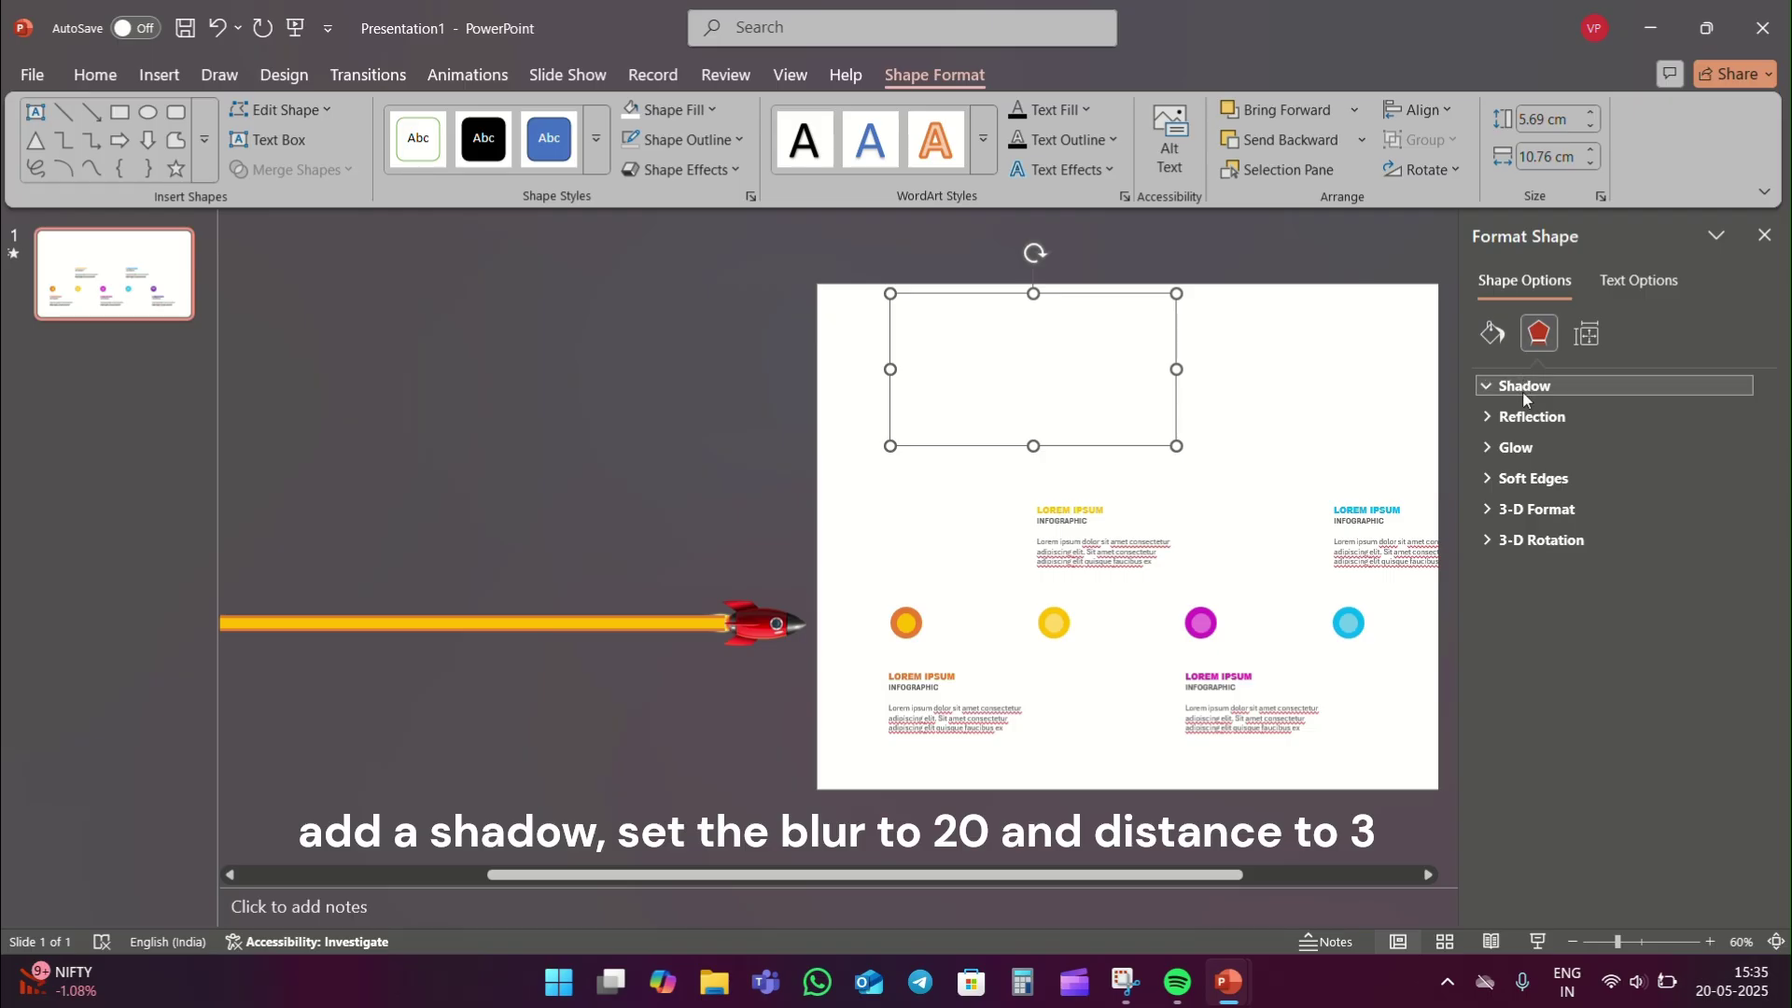
click(1522, 387)
click(1729, 418)
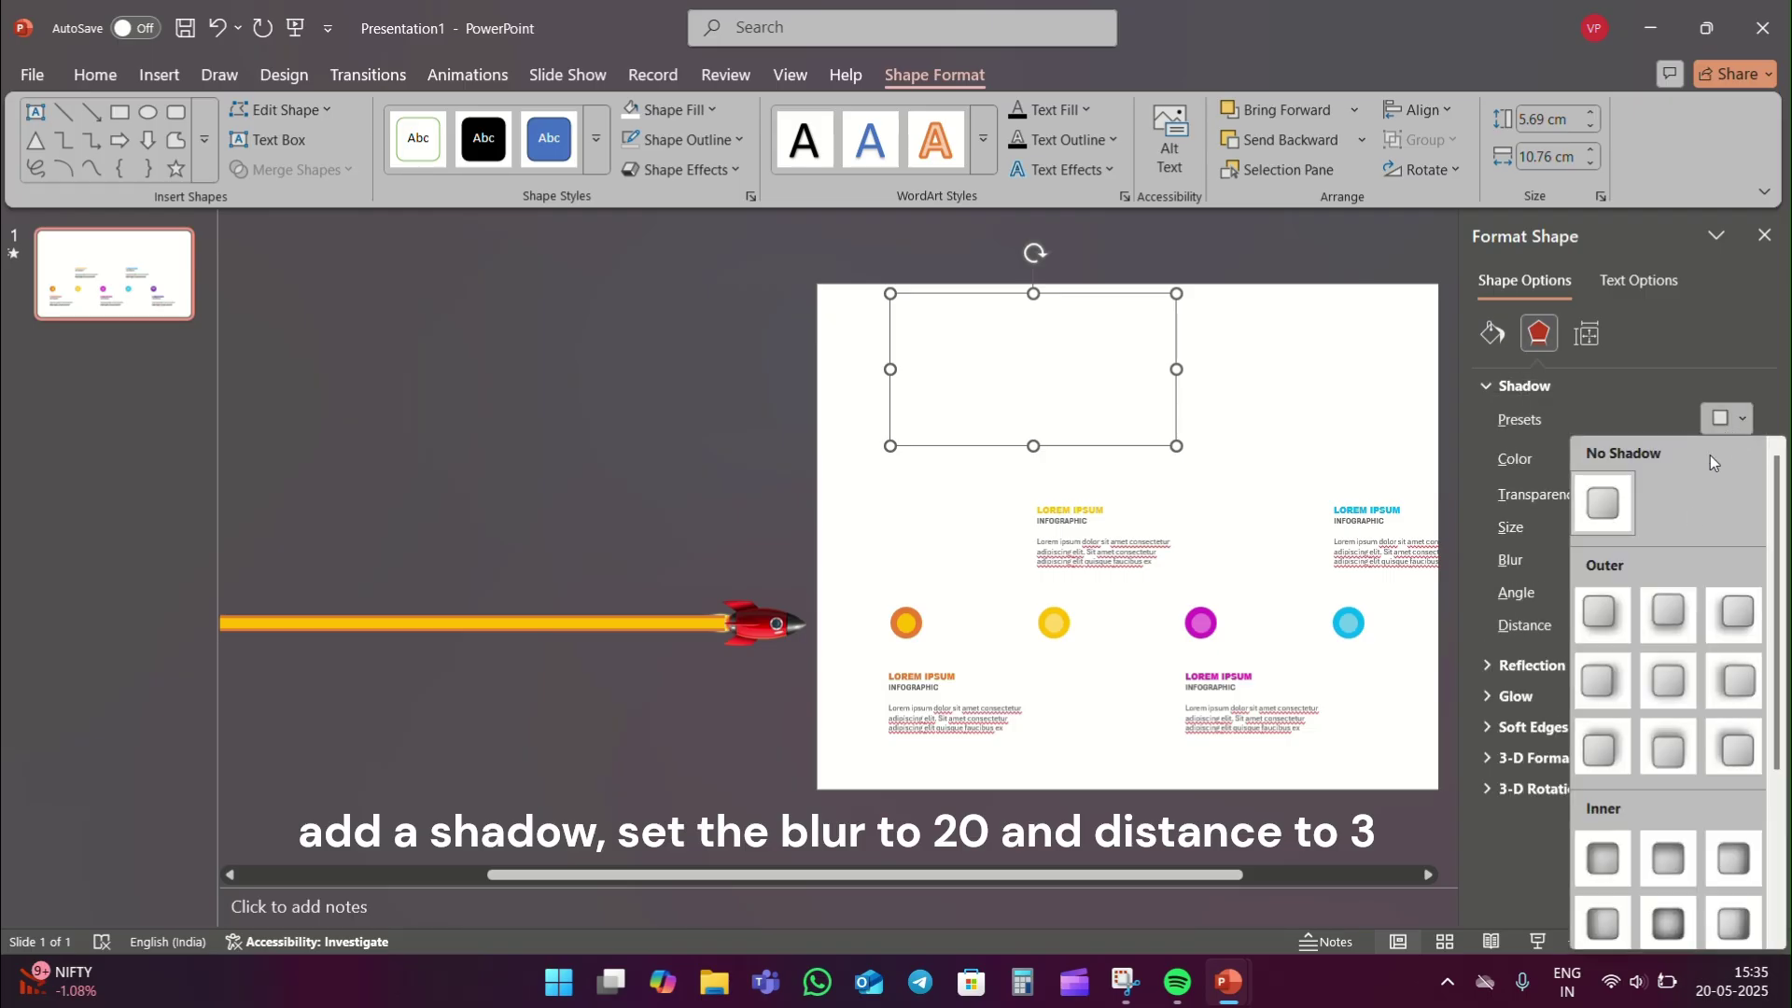
click(1686, 663)
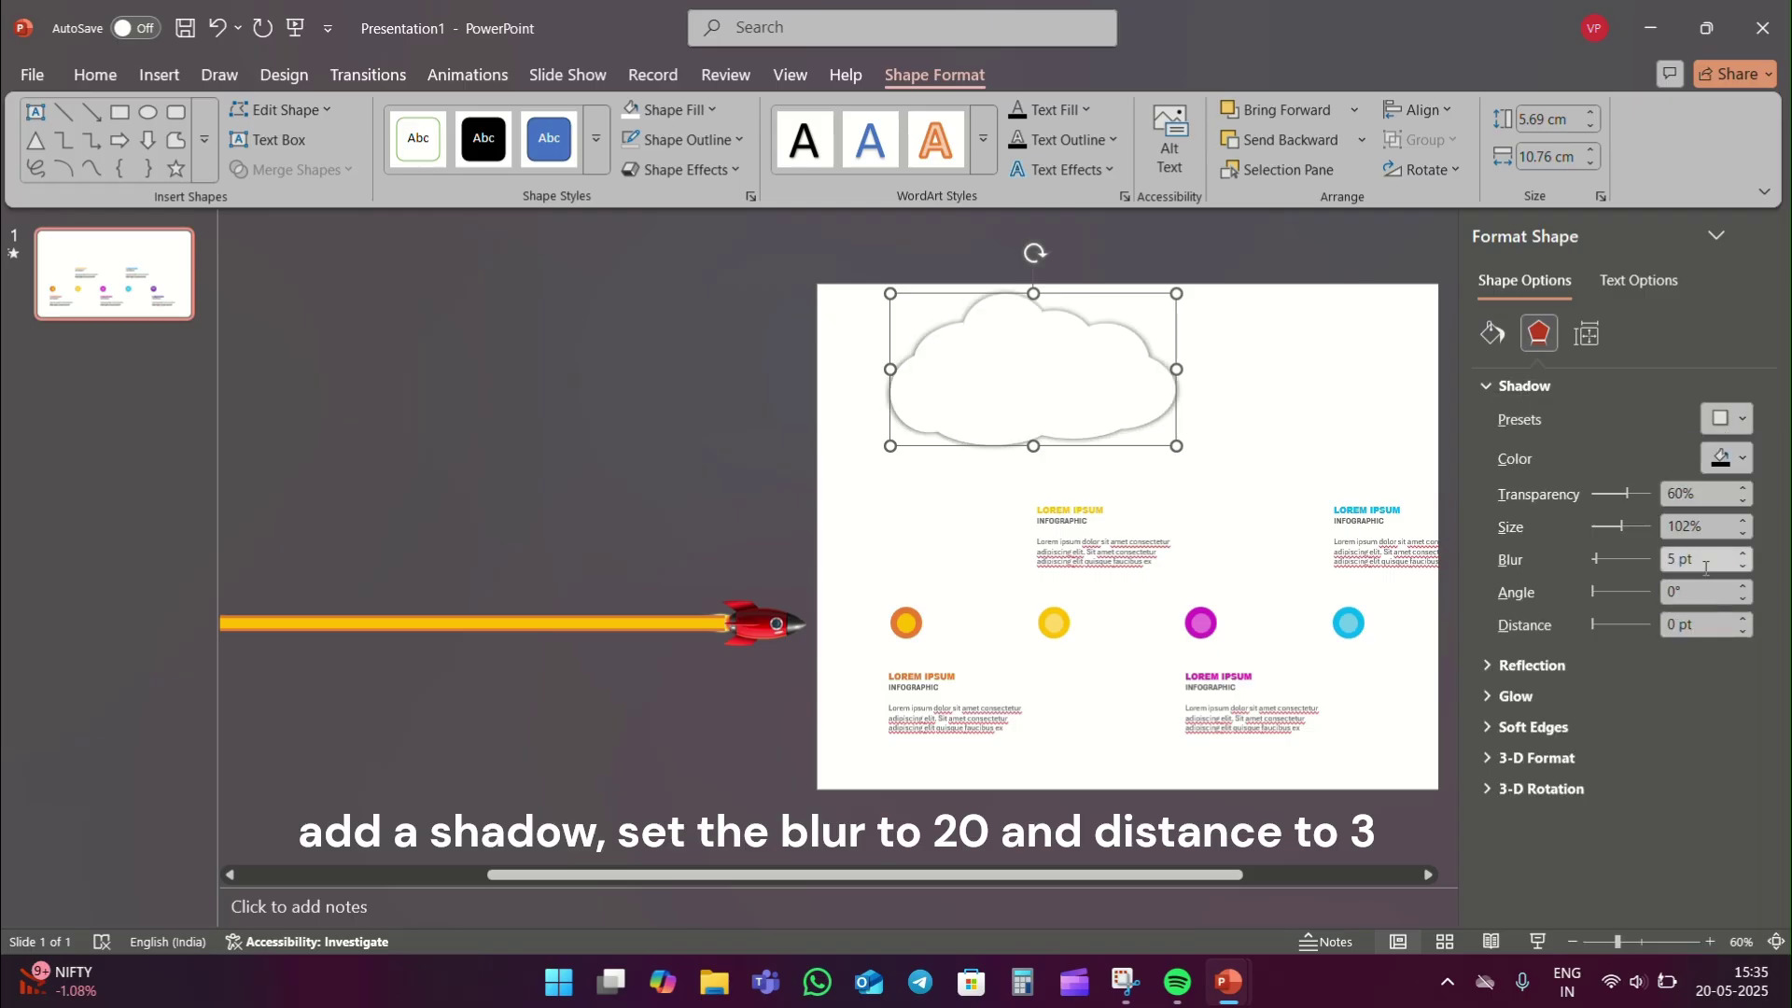
triple_click(1706, 559)
text(20)
triple_click(1685, 624)
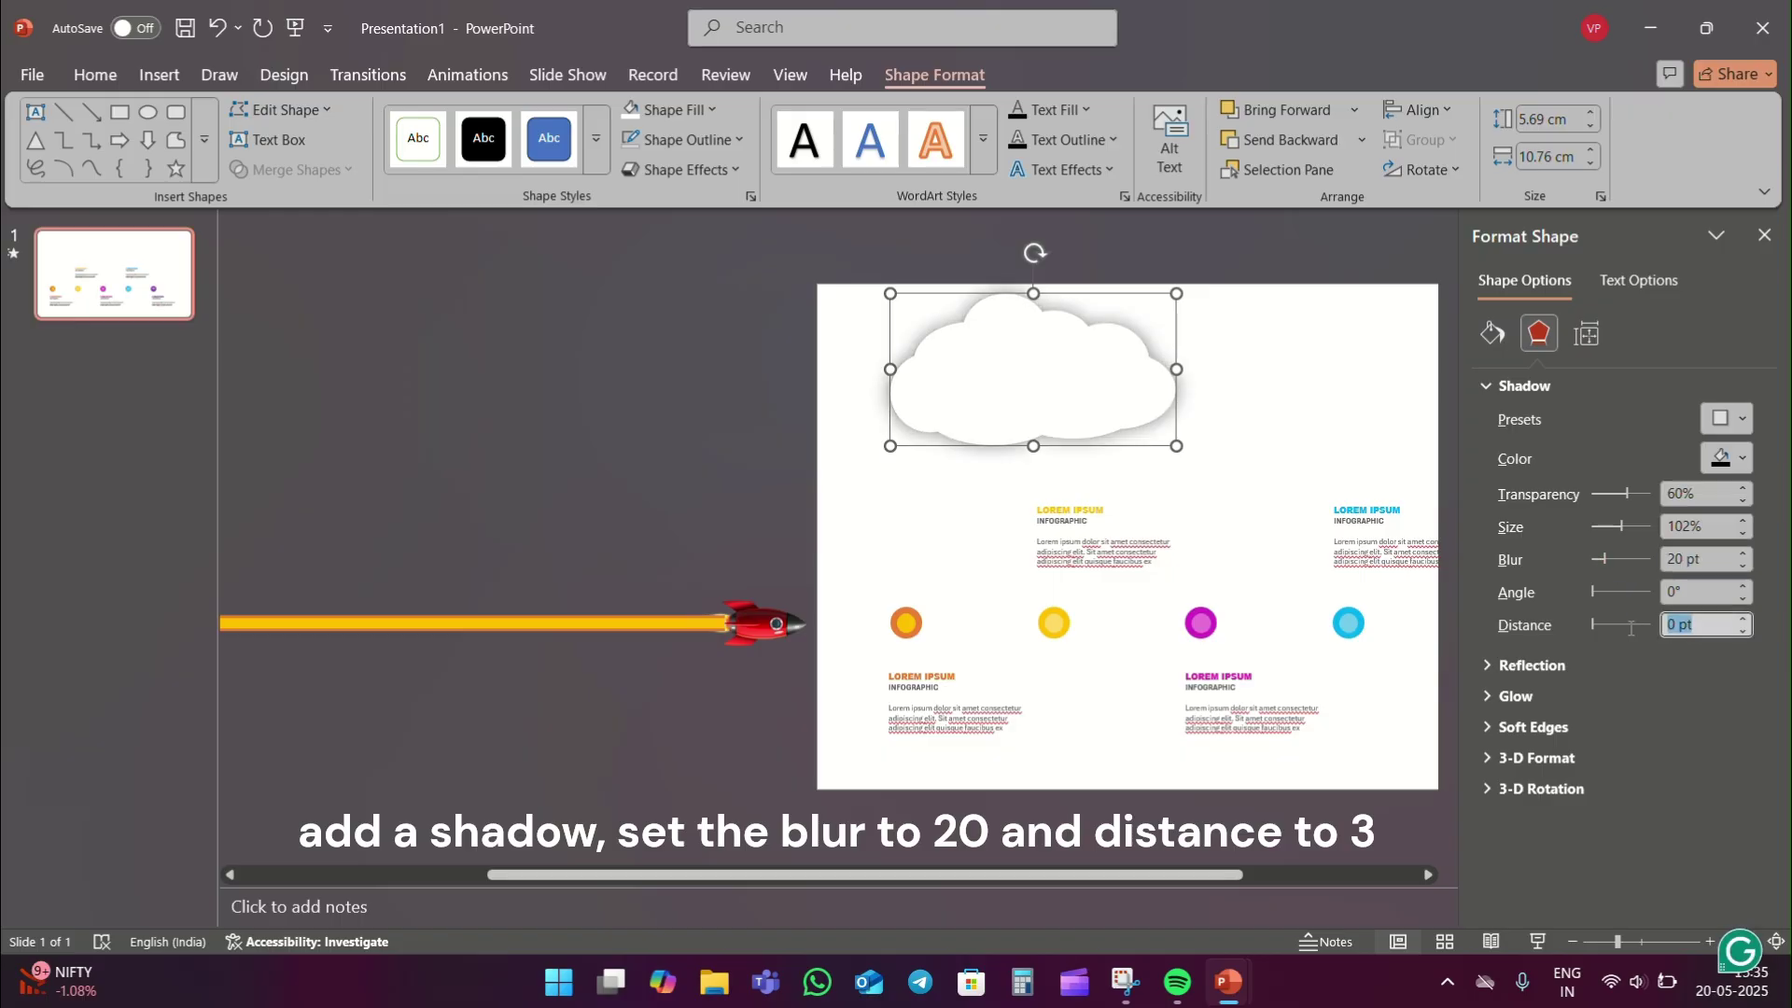
text(3)
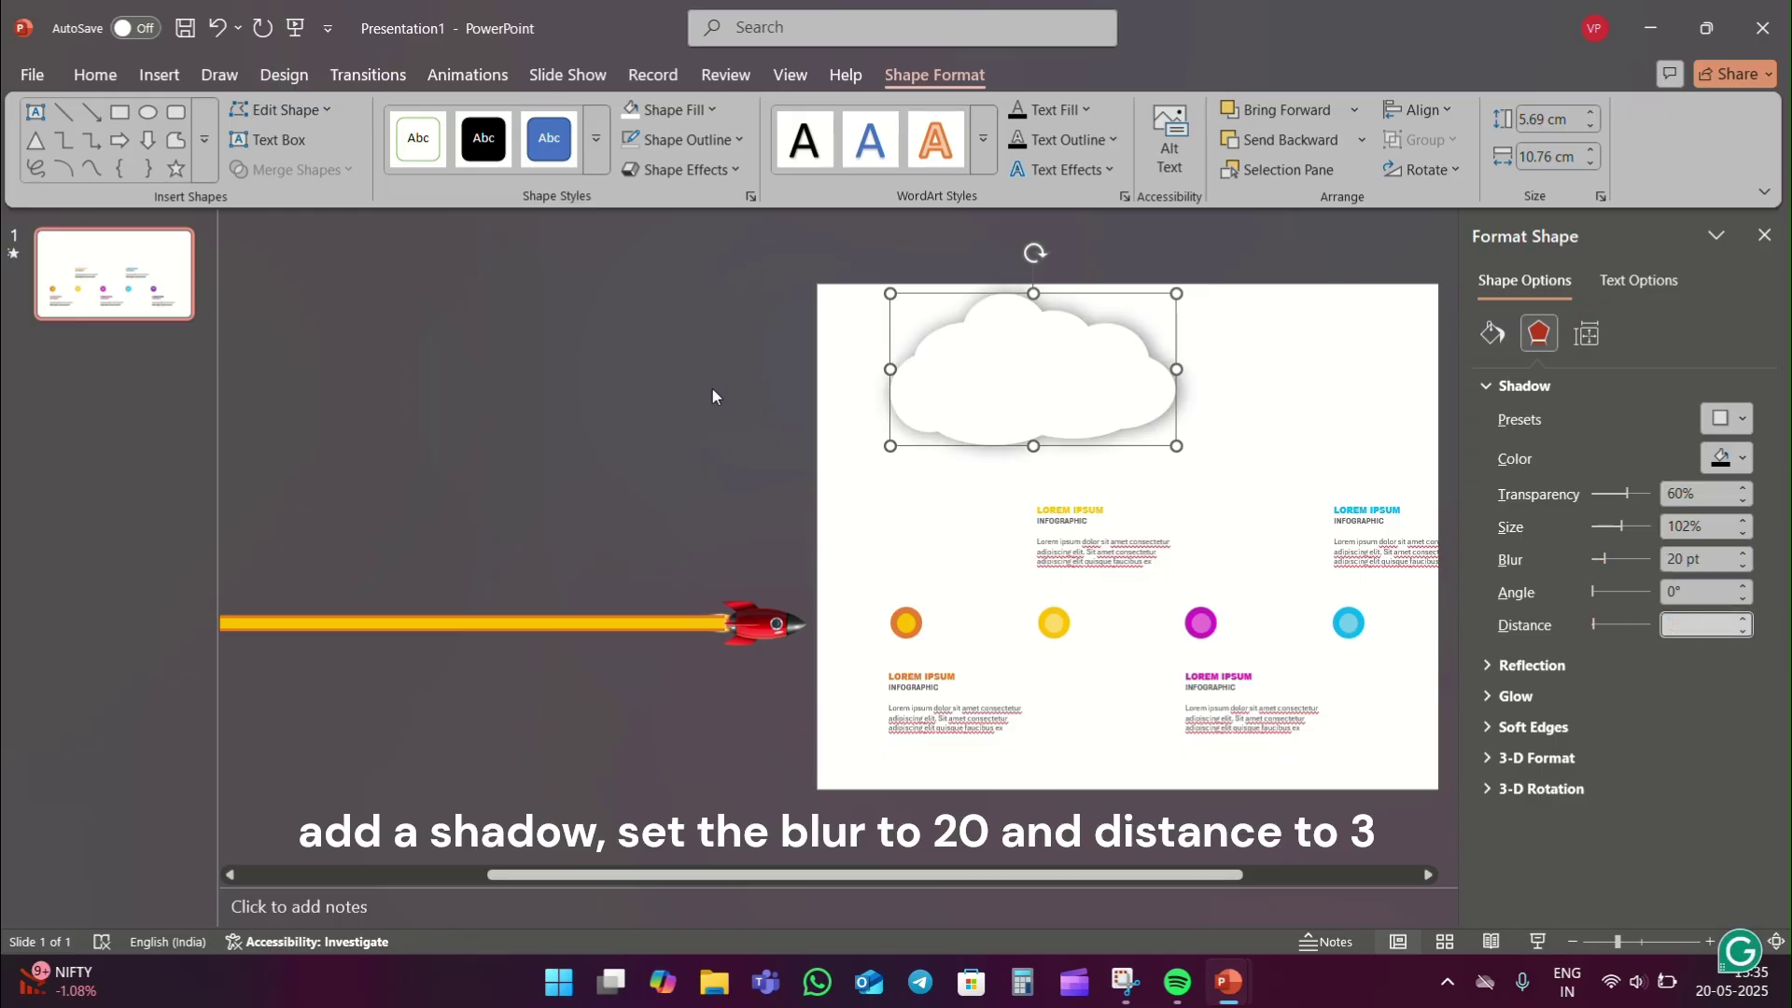
click(713, 396)
click(1120, 386)
Make a smaller cloud copy and position it overlapping the big cloud's top-right.
click(1764, 235)
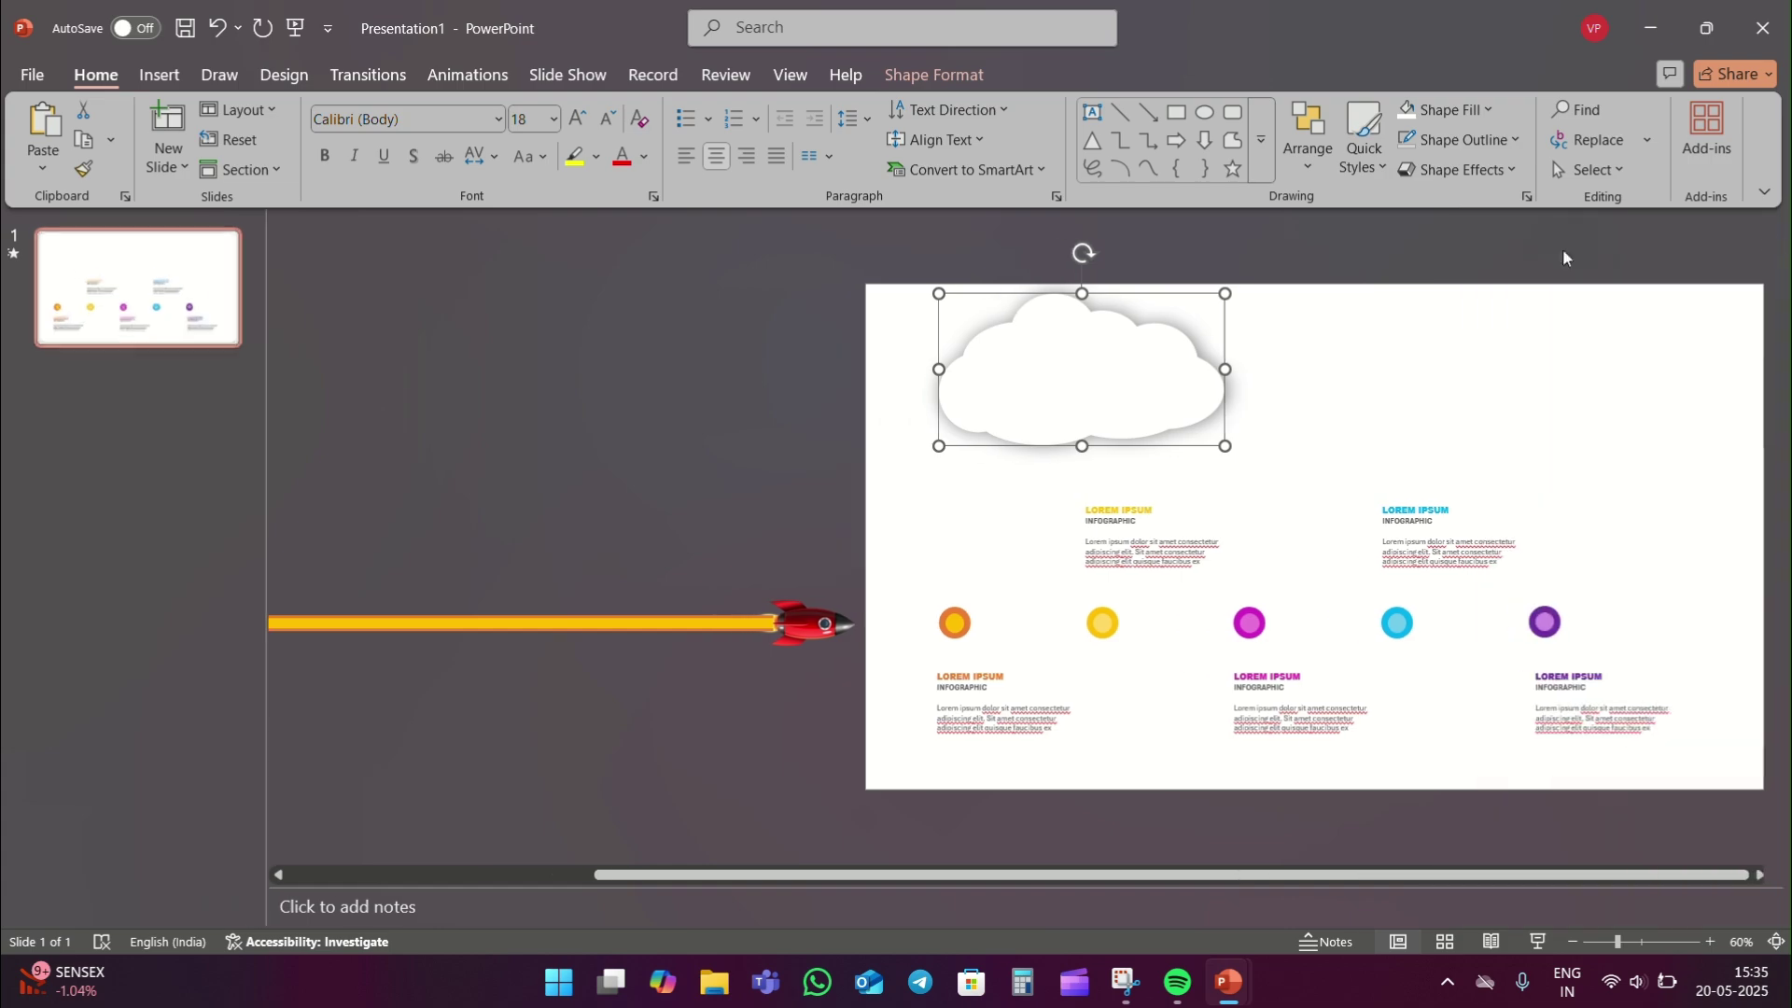
mouse_move(1143, 373)
mouse_down()
mouse_move(1119, 390)
mouse_move(1296, 399)
mouse_up()
drag(1376, 287, 1277, 350)
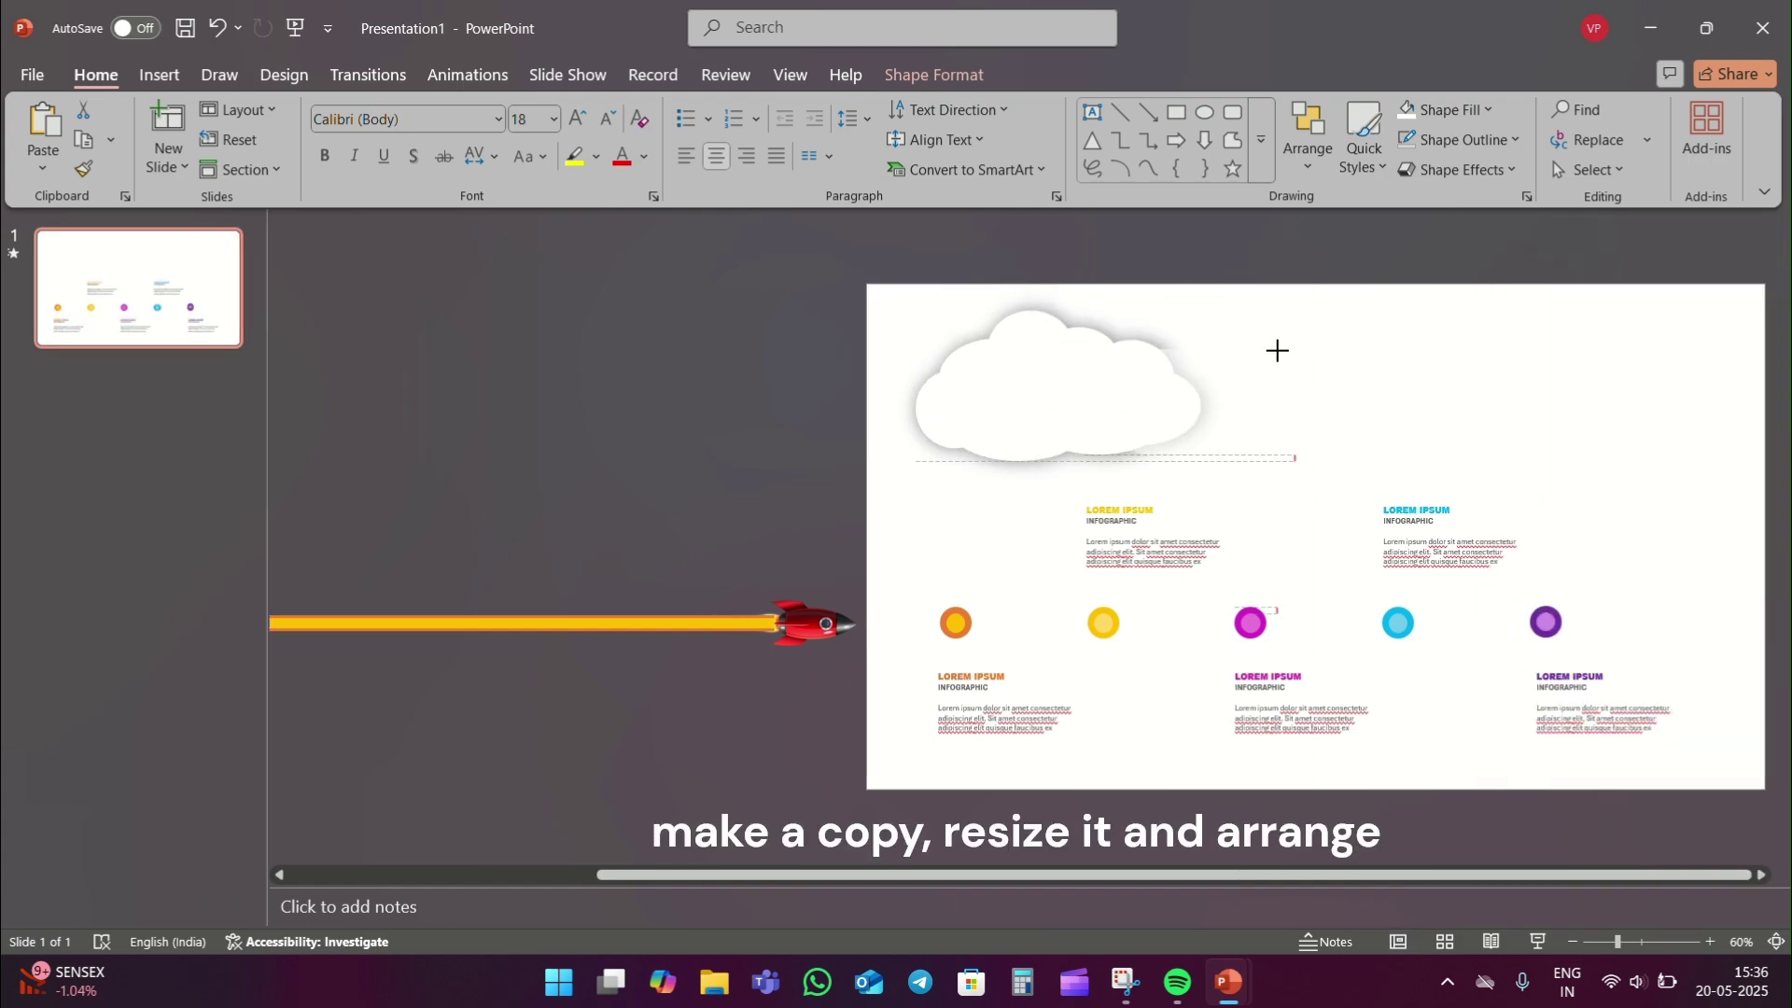
drag(1181, 411, 1187, 369)
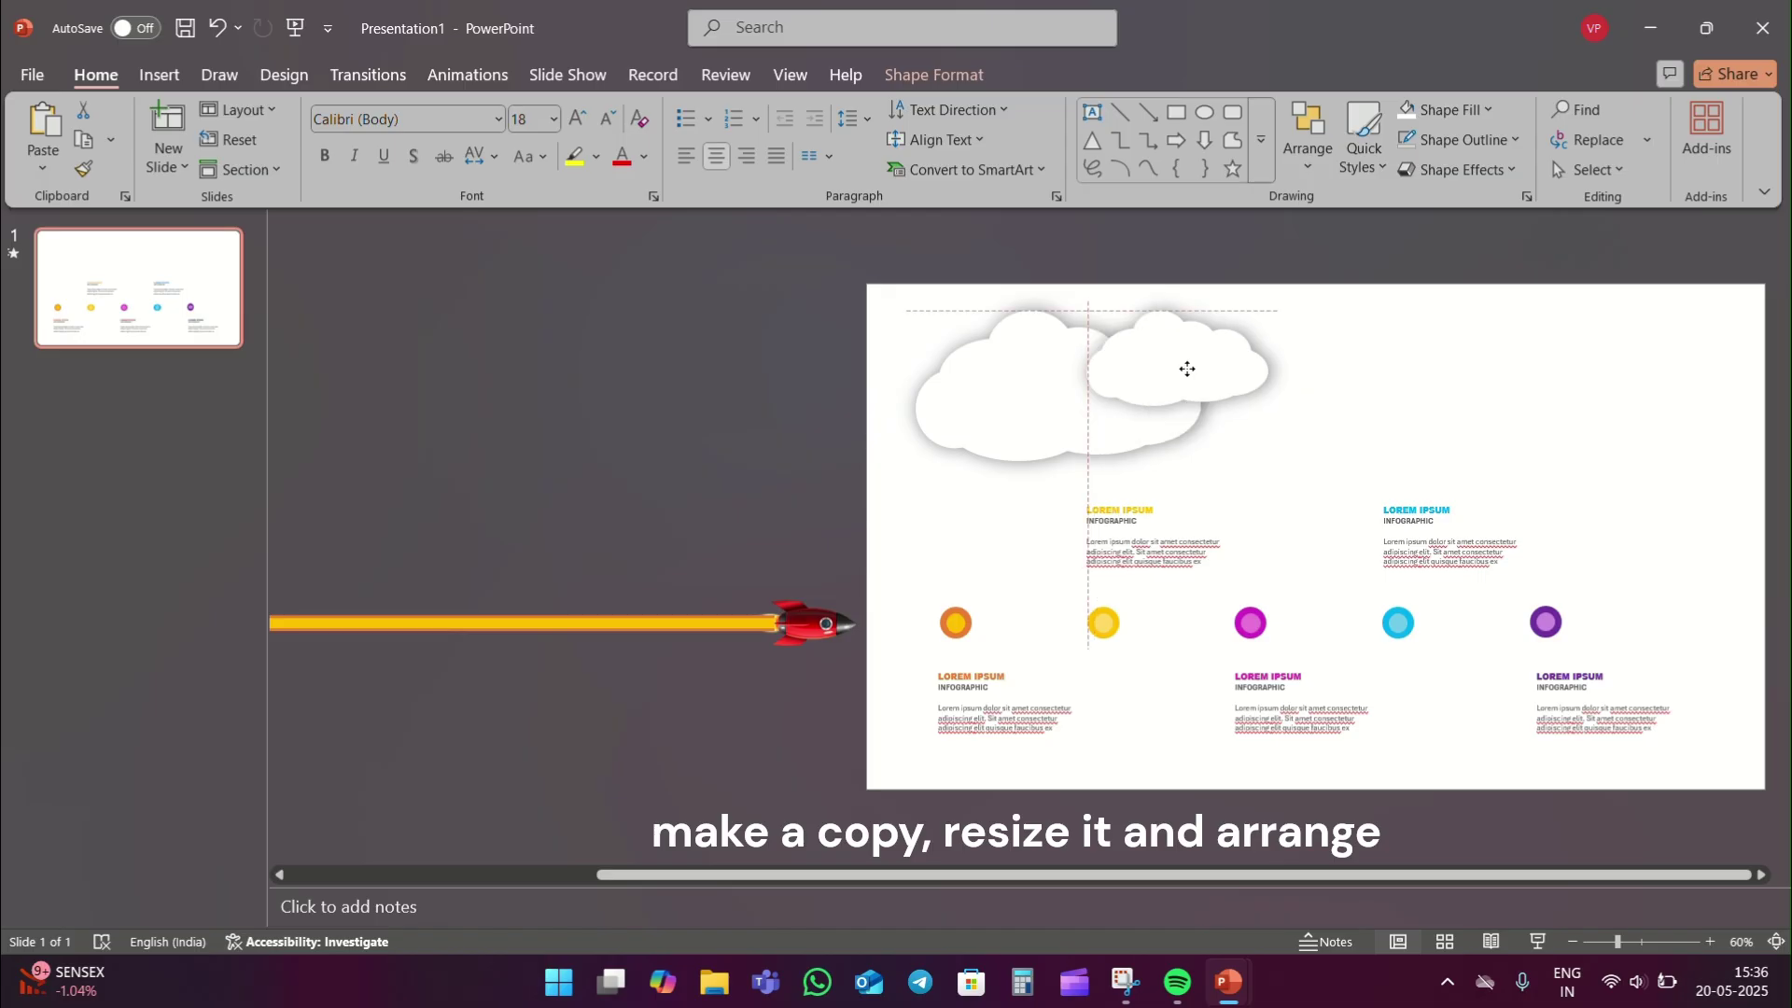
drag(1028, 417, 1024, 445)
mouse_move(1202, 365)
mouse_down()
mouse_move(1183, 384)
mouse_move(1410, 408)
mouse_up()
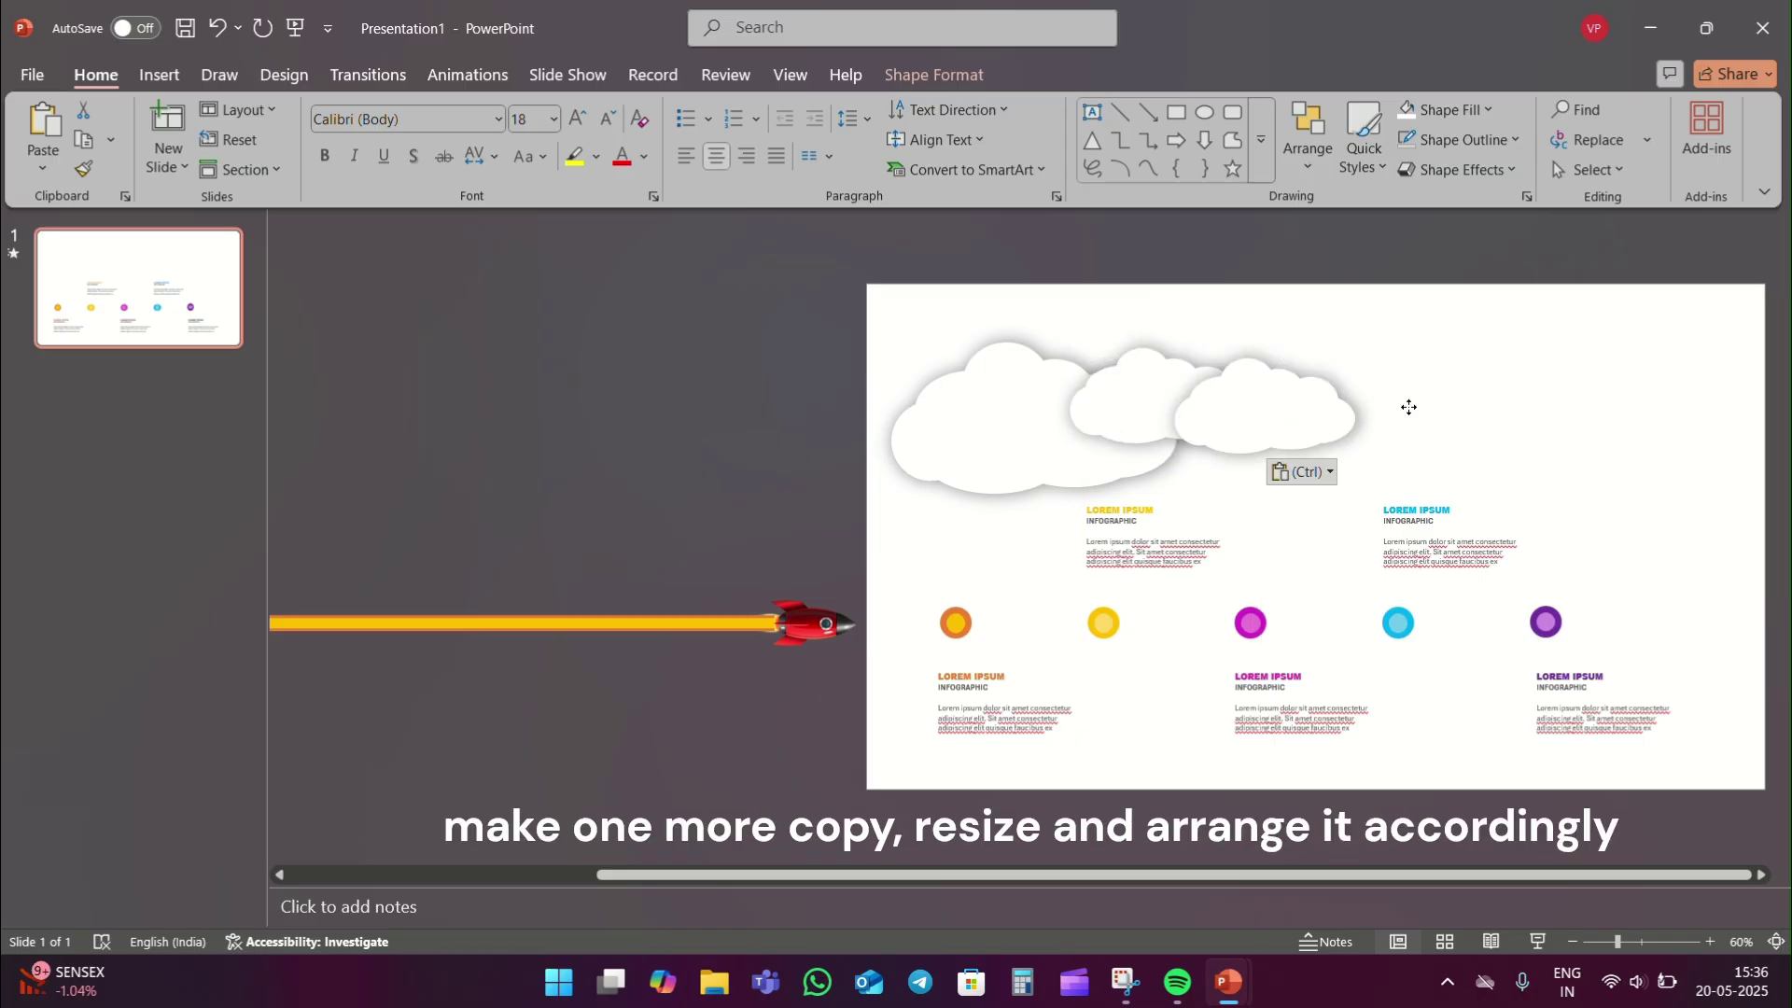
Place another cloud copy at the slide's upper right.
key(Delete)
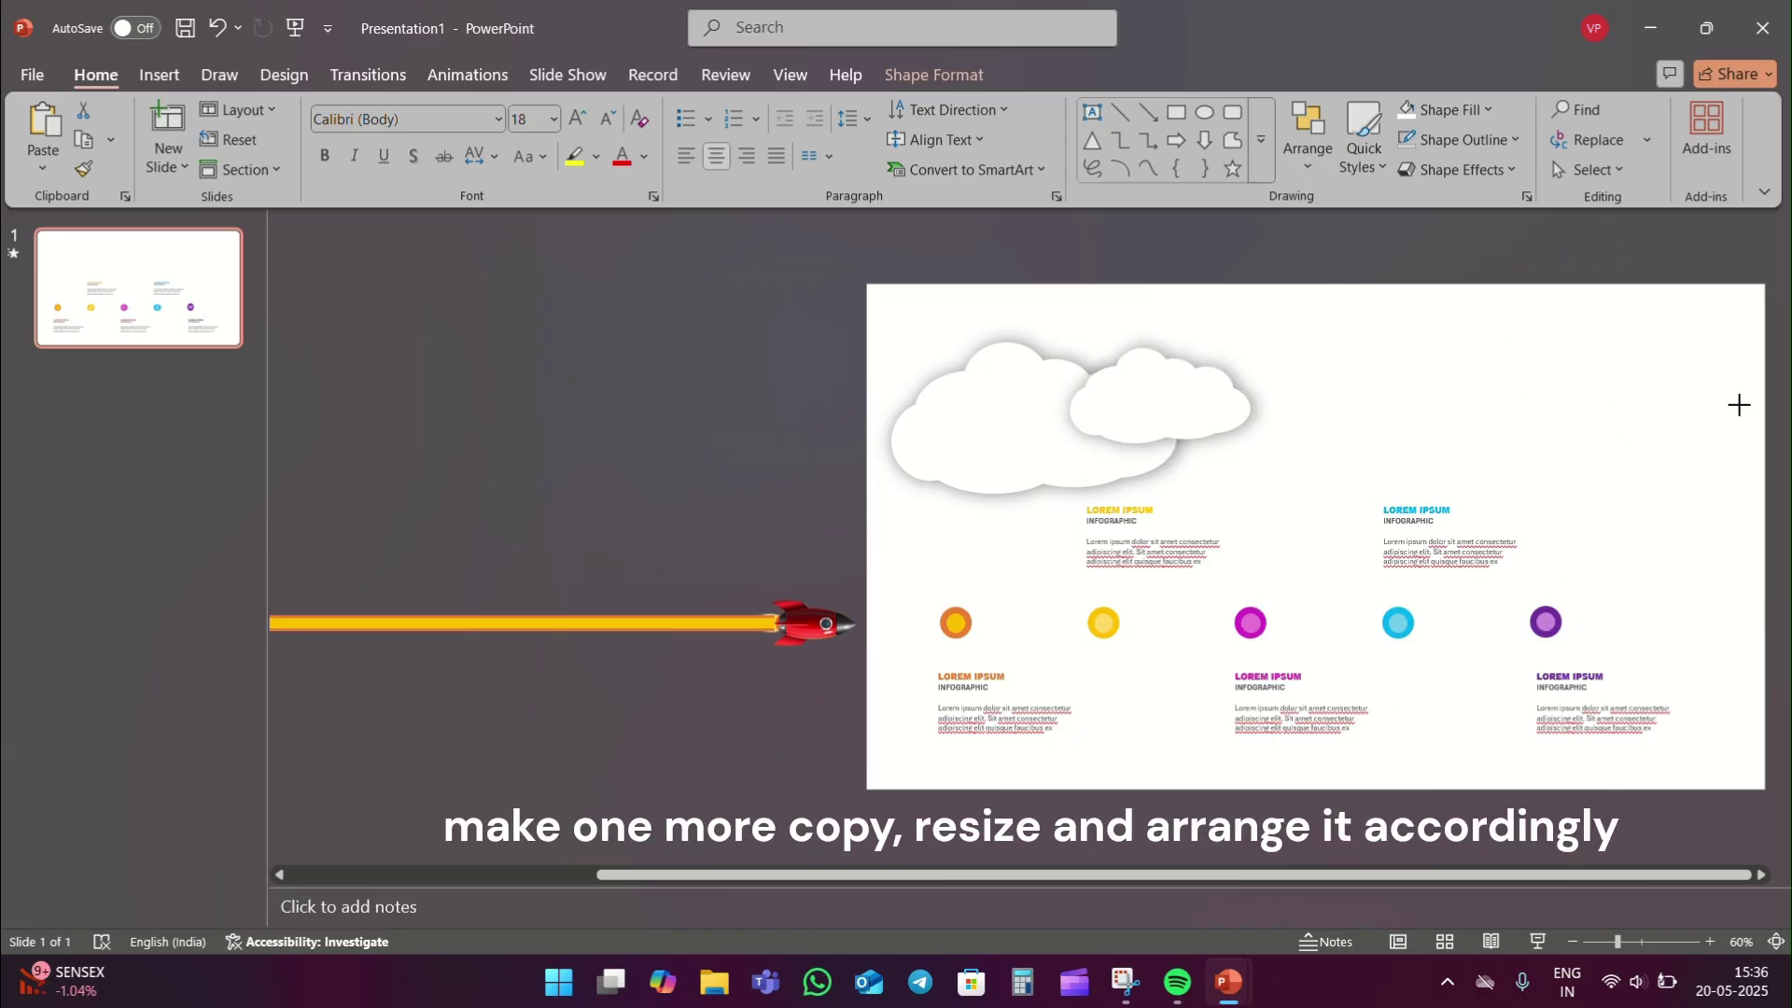
key(ctrl+z)
drag(1680, 452, 1657, 454)
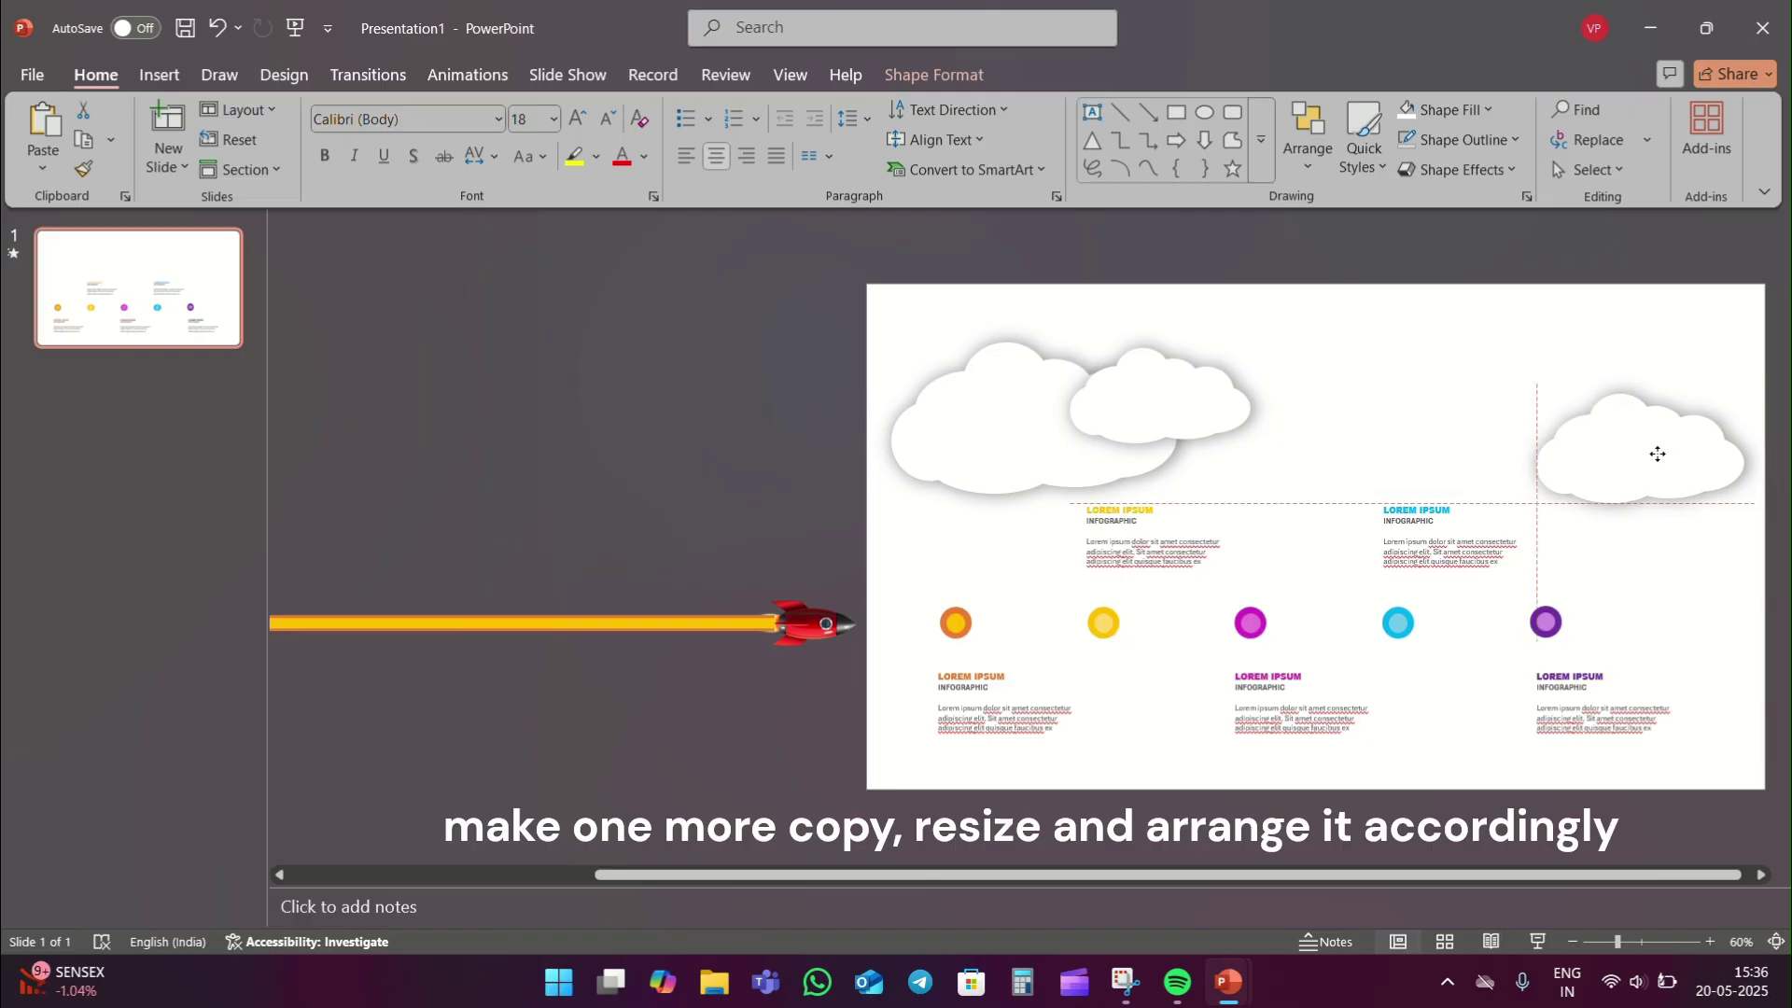
click(1447, 468)
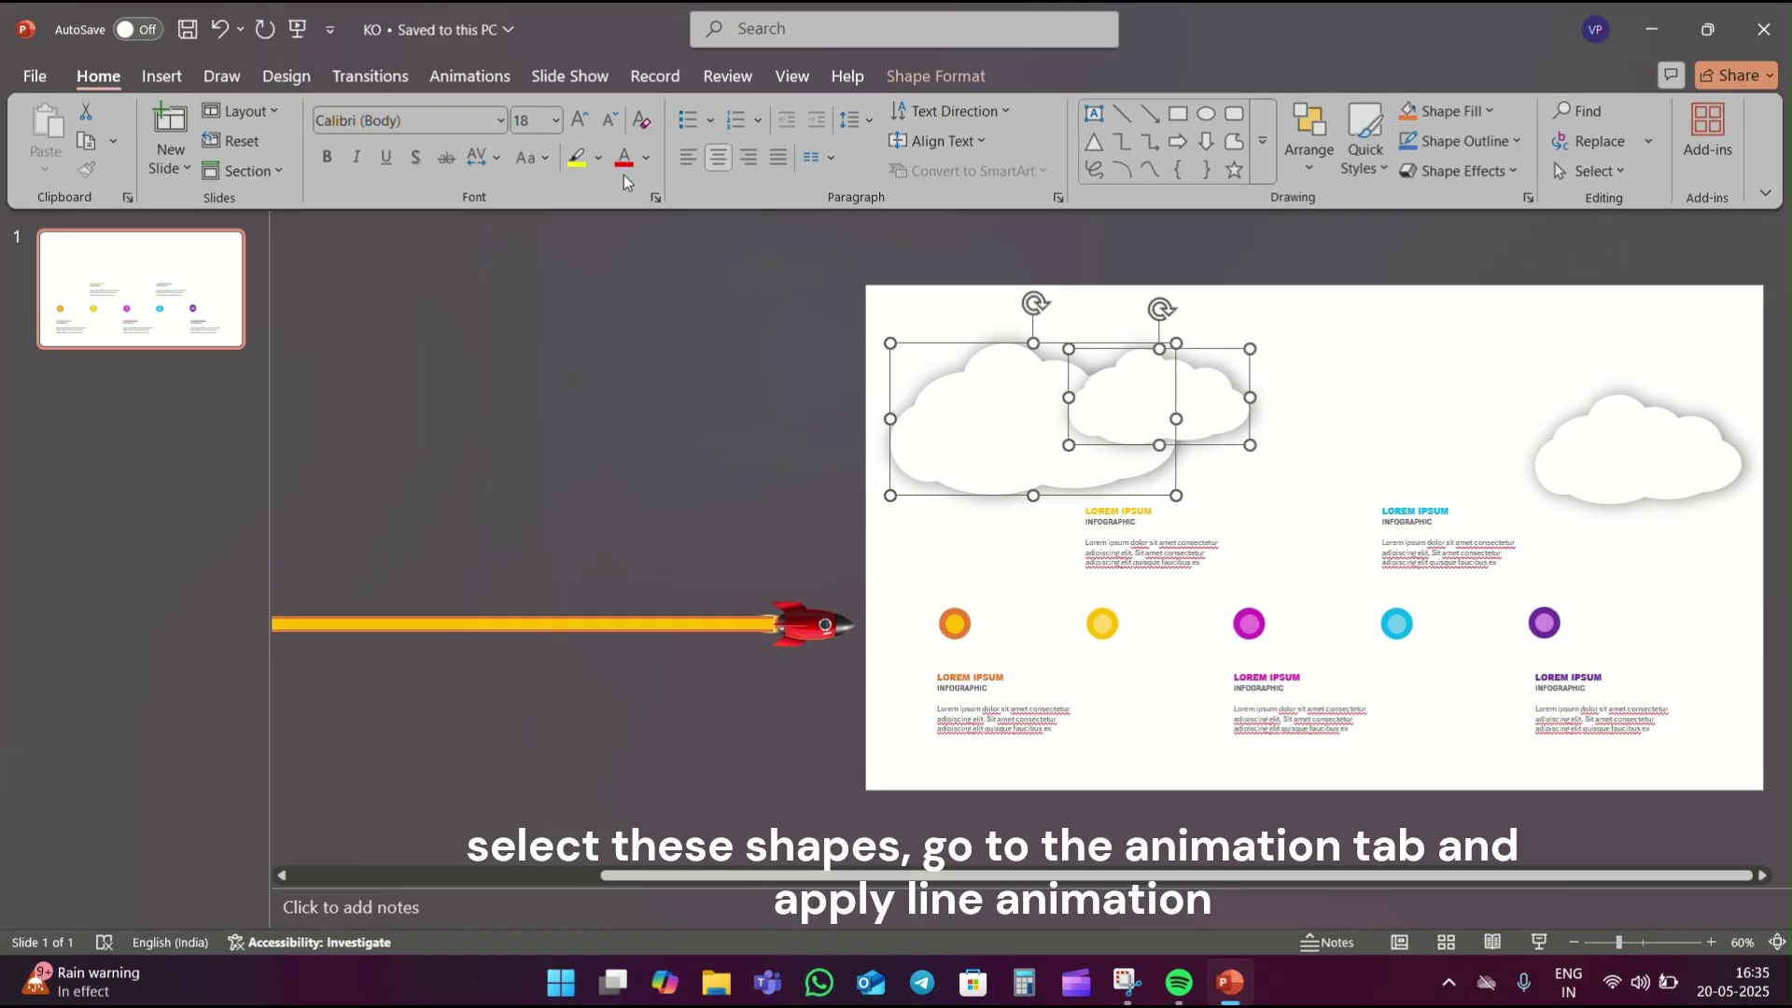
Give the two left clouds an upward Lines motion path and shorten both paths.
click(467, 79)
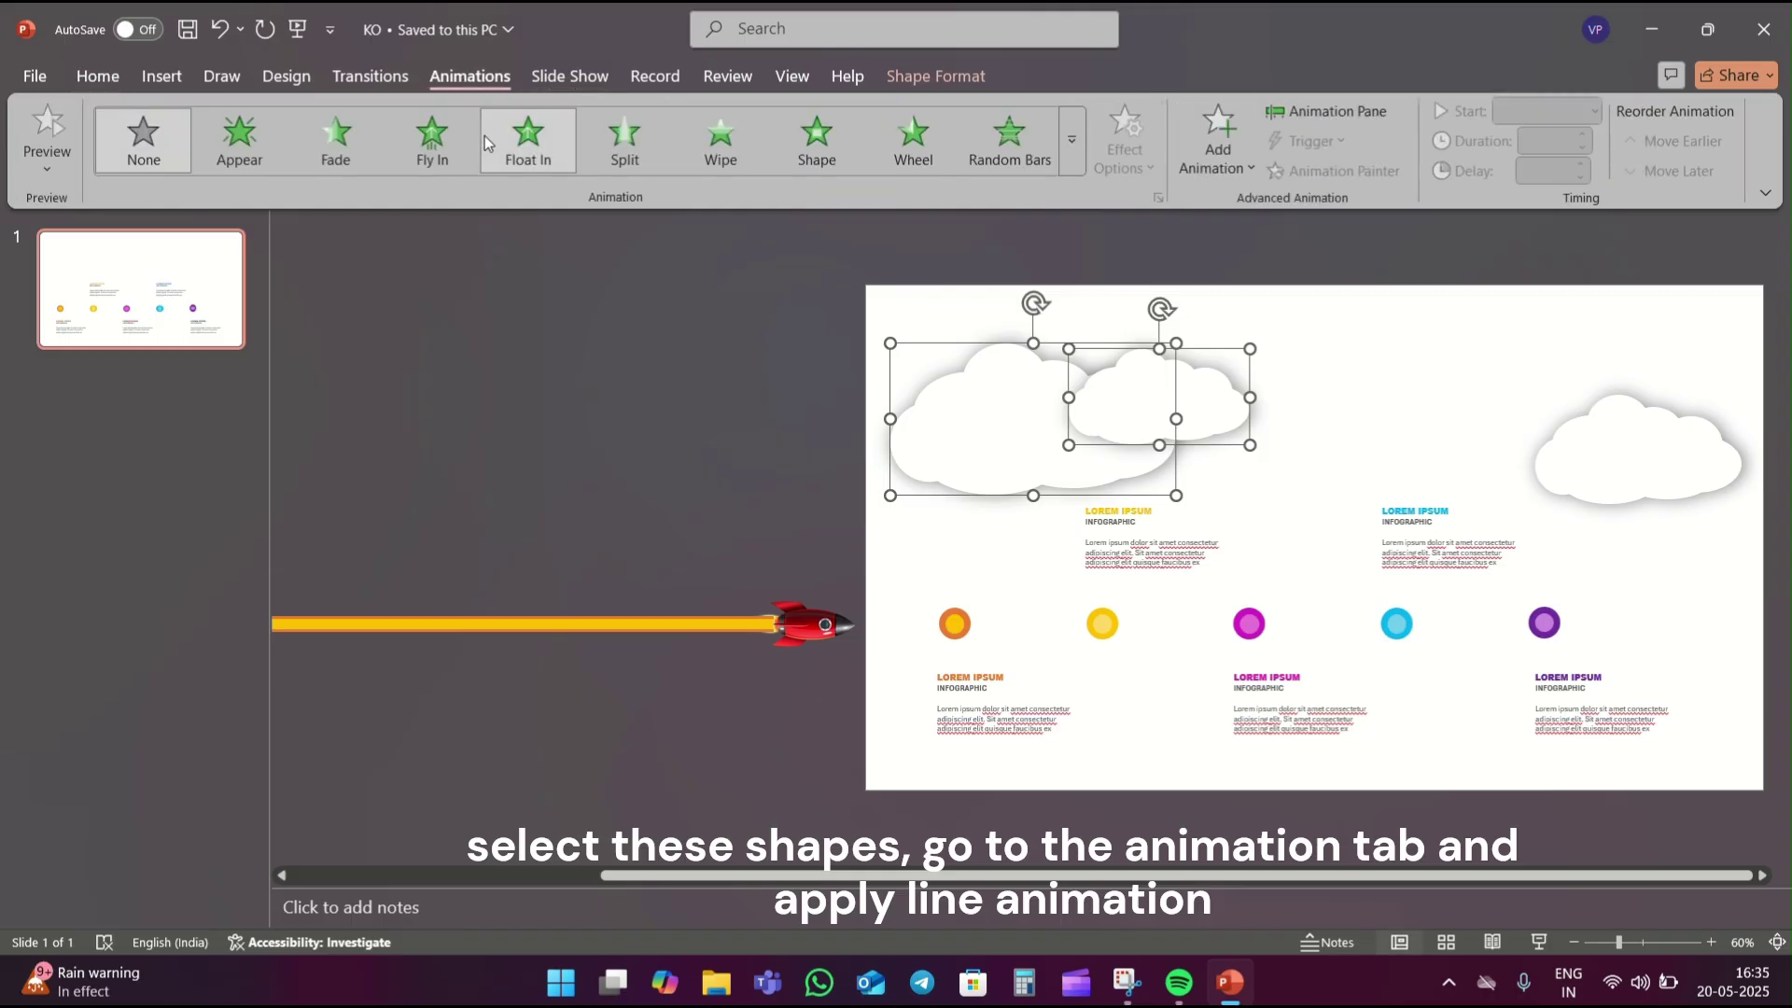
click(1072, 140)
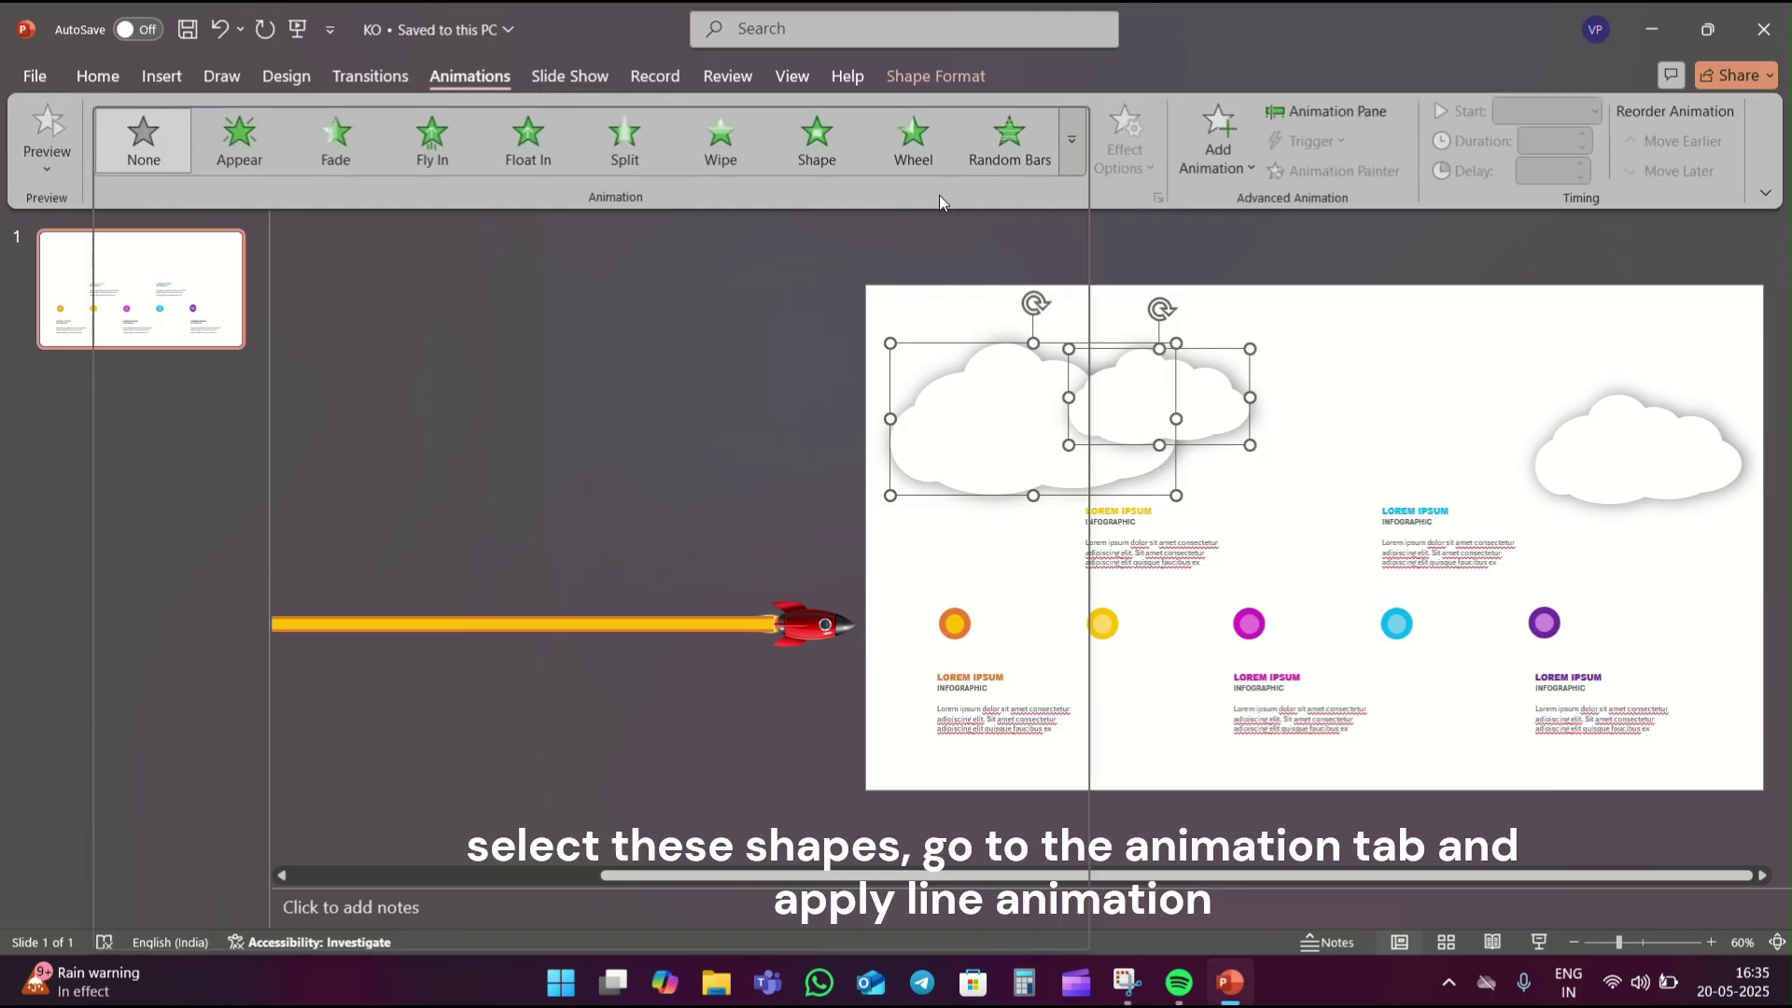
scroll(173, 582, down, 1)
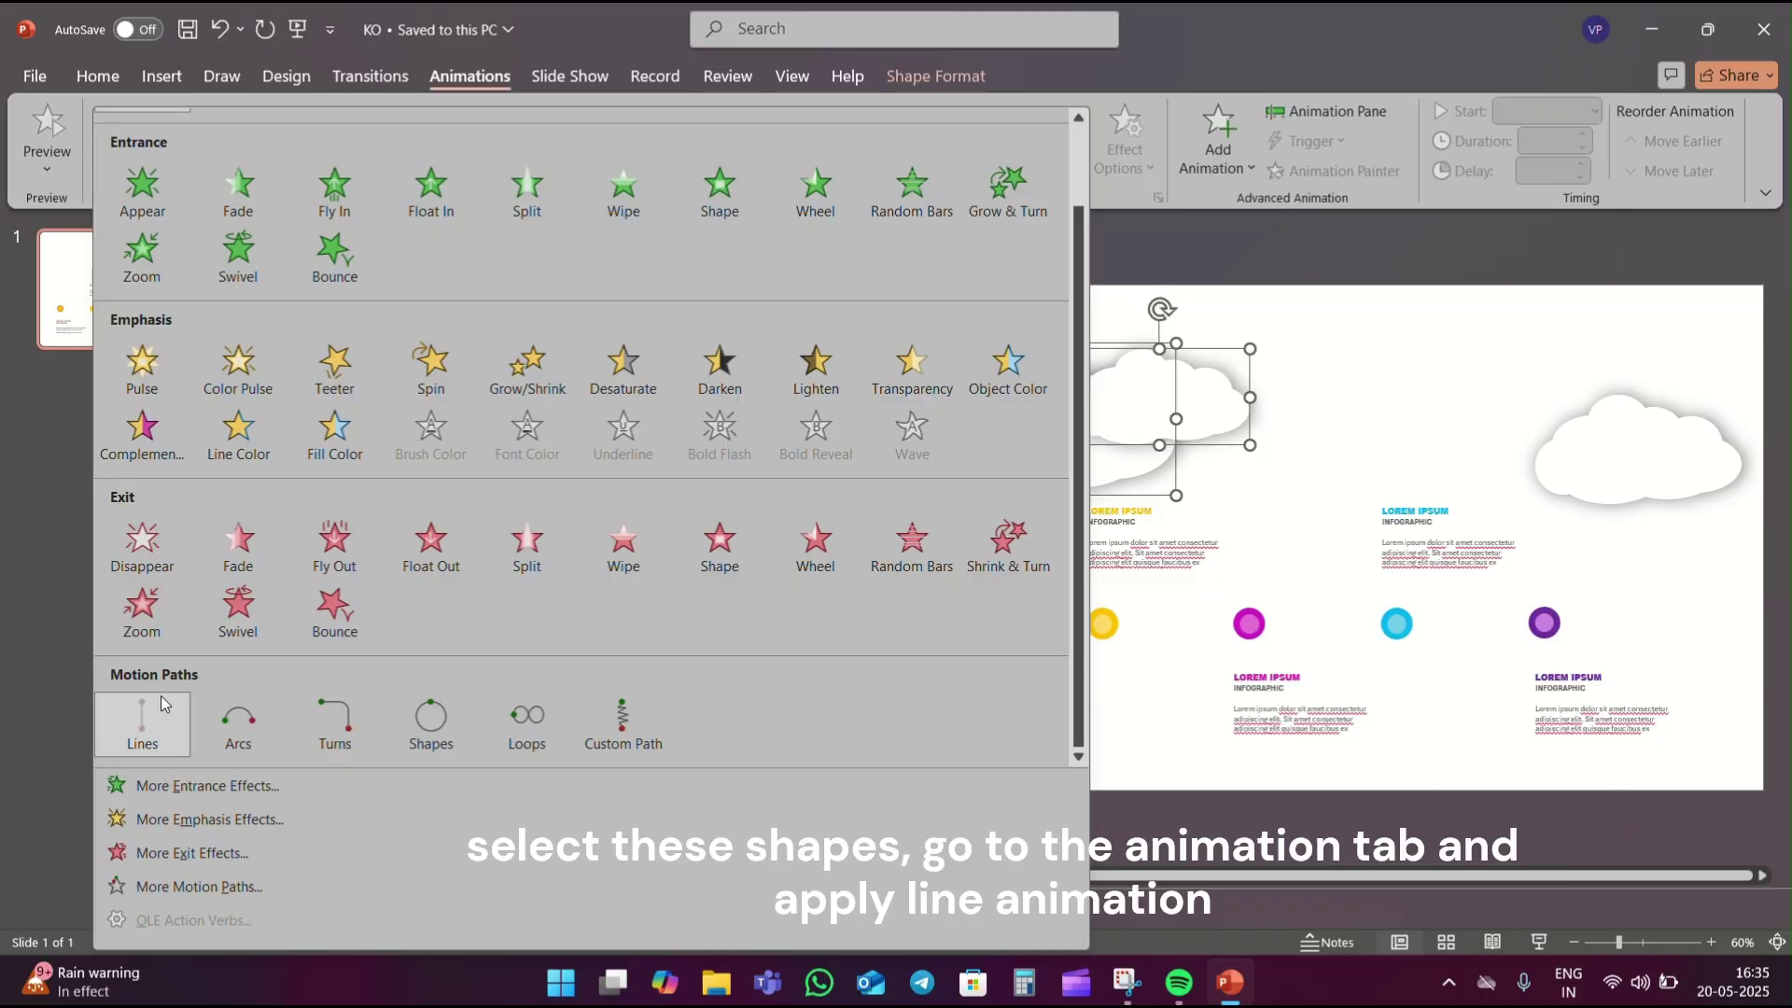
click(167, 705)
click(1124, 145)
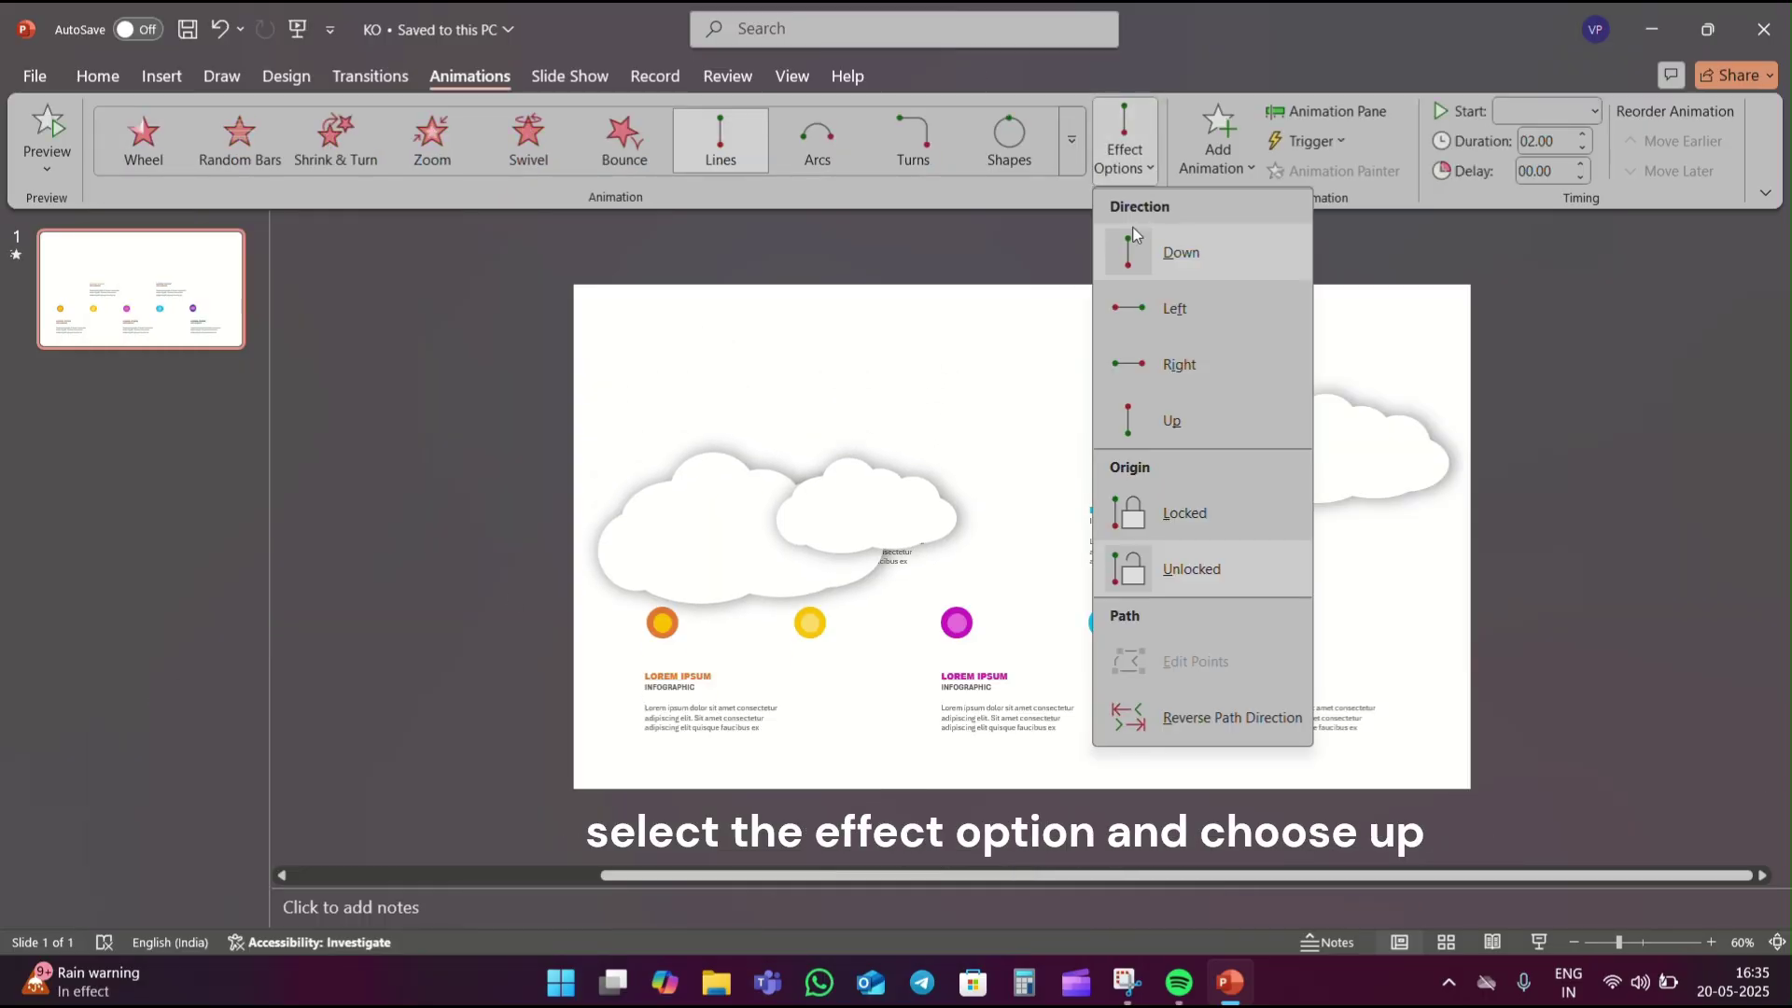
click(1169, 418)
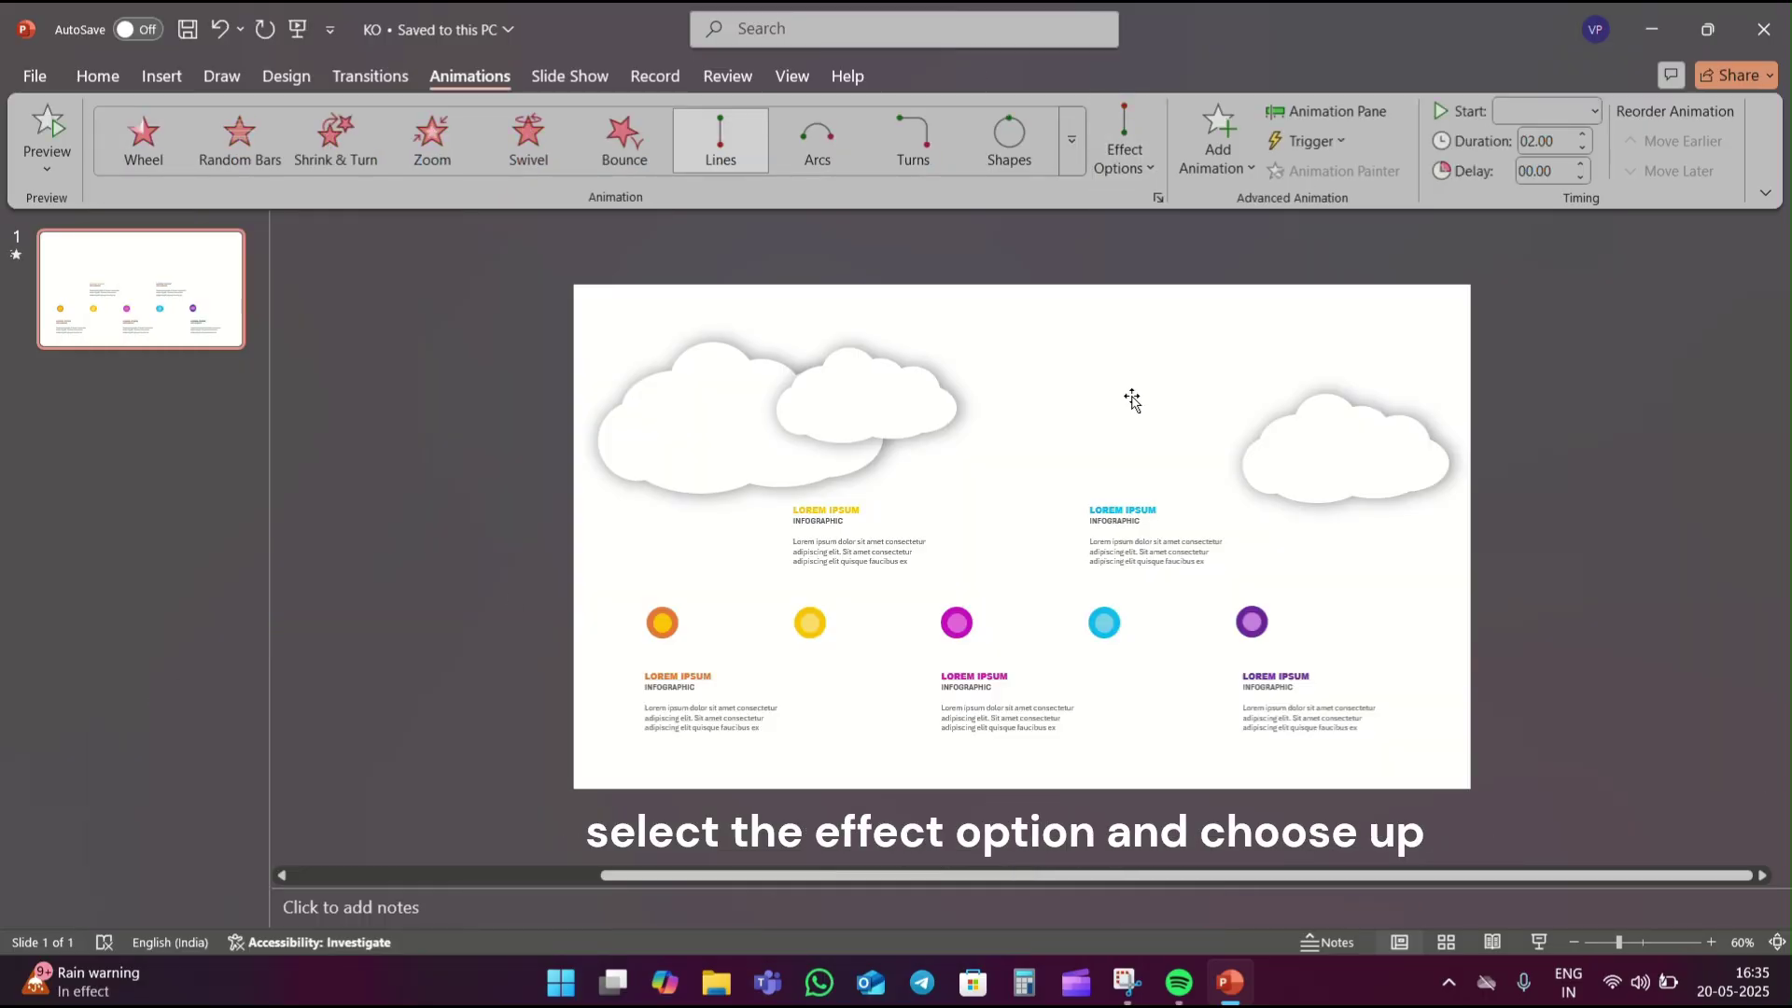
click(1034, 299)
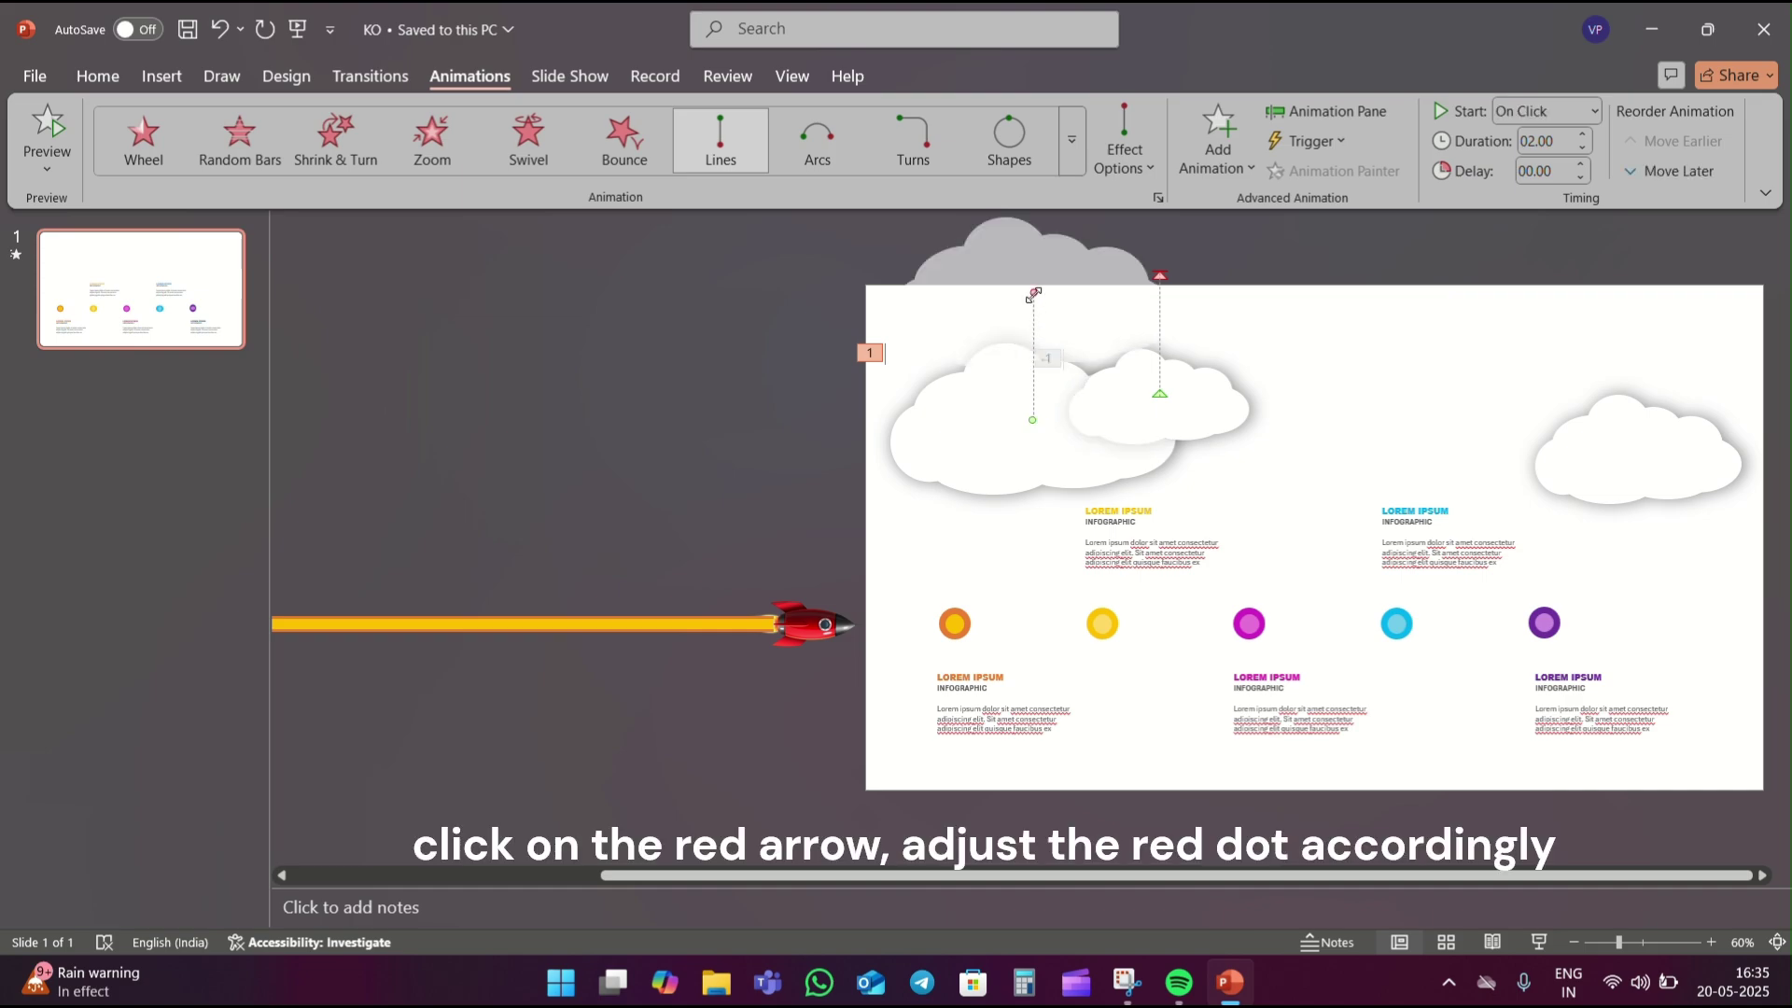
mouse_move(1033, 292)
mouse_down()
mouse_move(1034, 418)
mouse_move(1033, 394)
mouse_up()
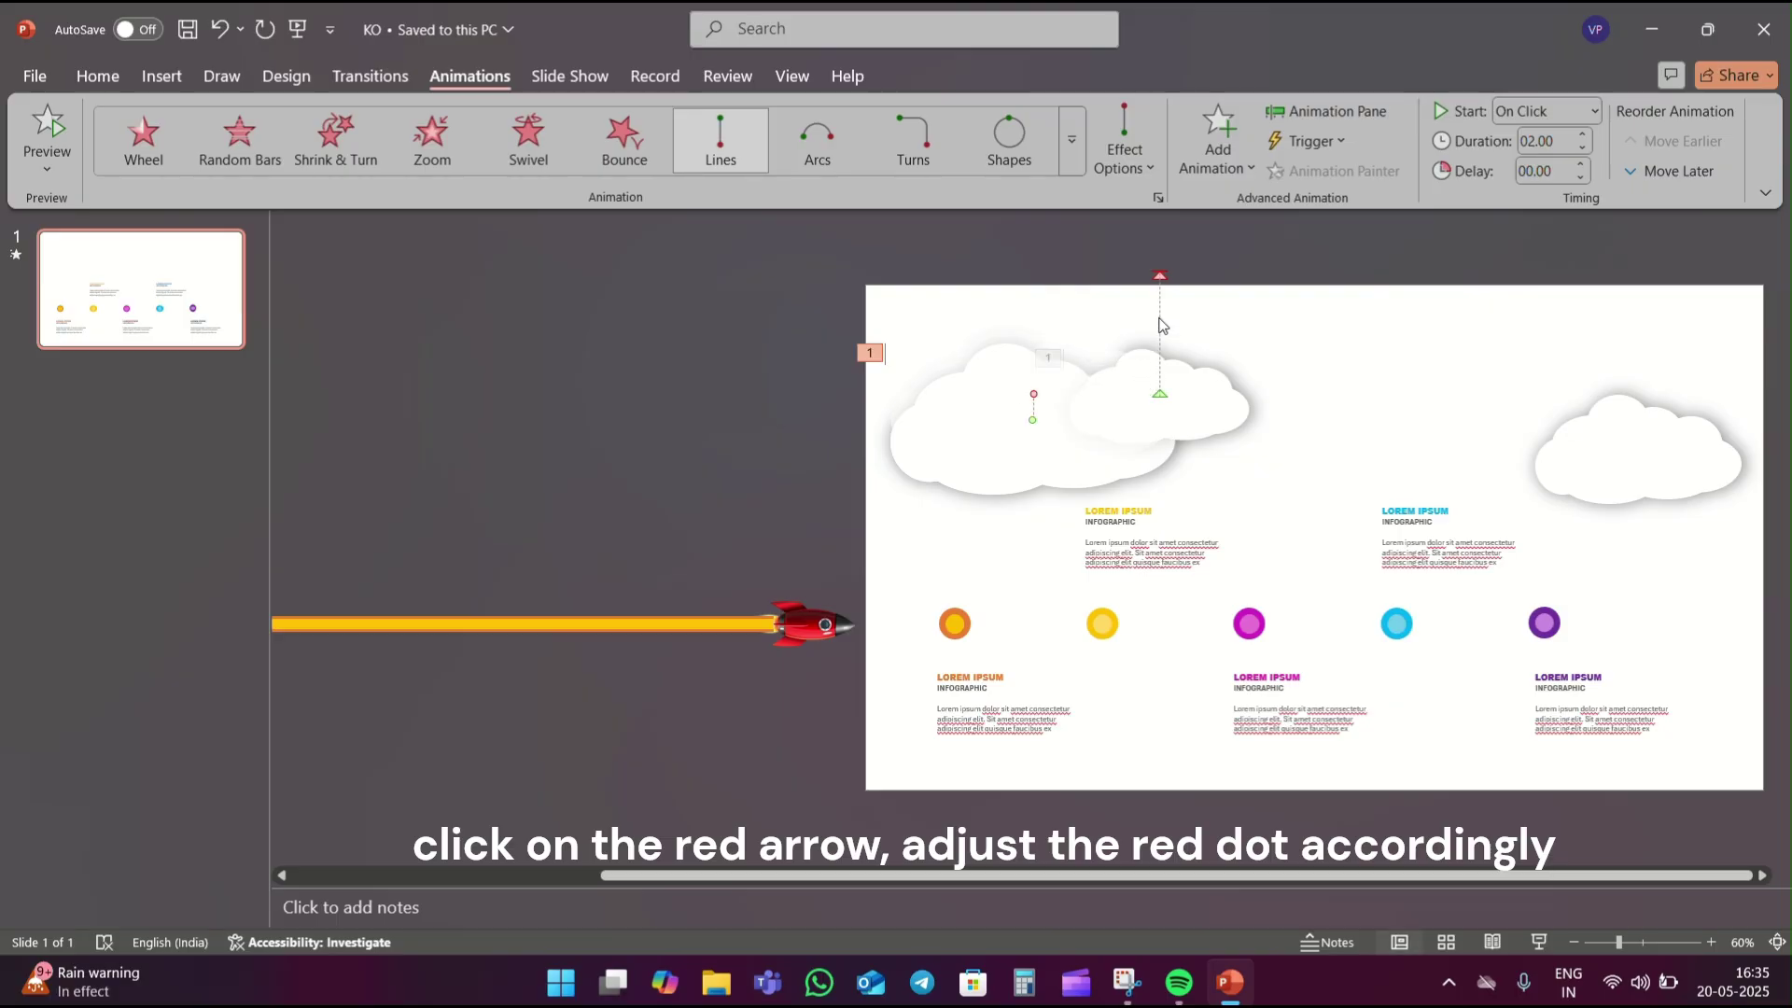
drag(1160, 278, 1159, 378)
Give the right cloud a short downward Lines motion path.
click(1621, 443)
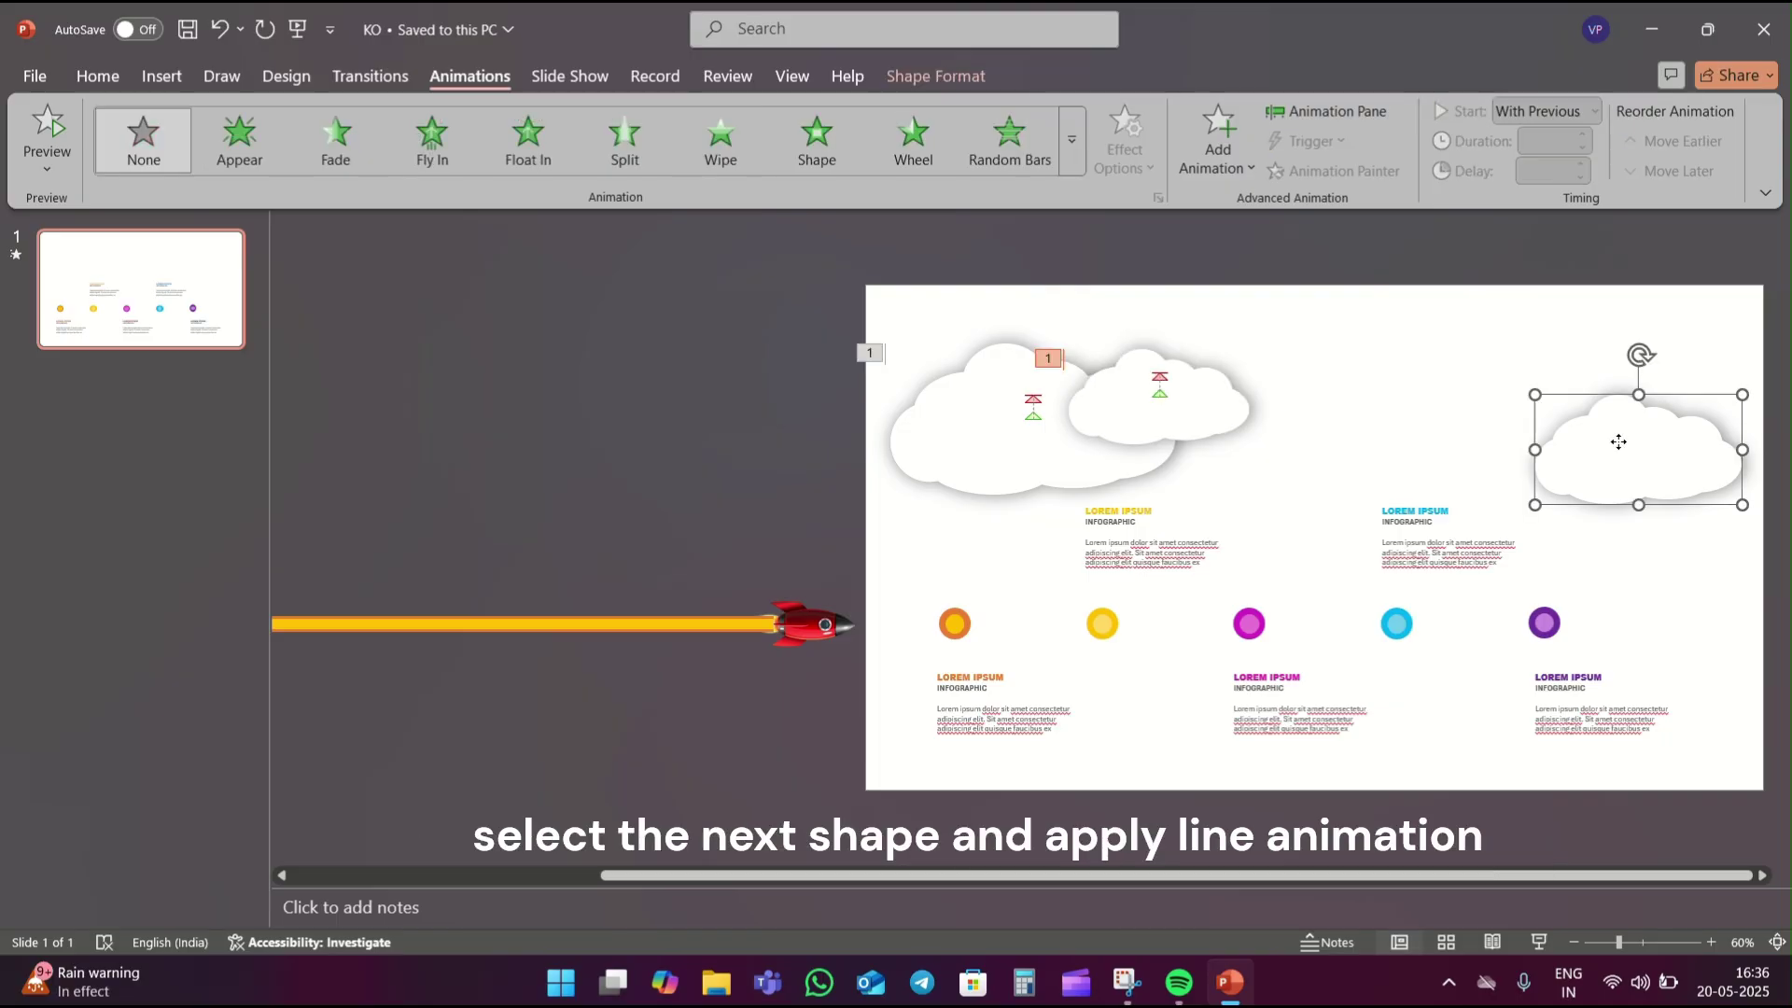
click(1078, 166)
scroll(295, 596, down, 1)
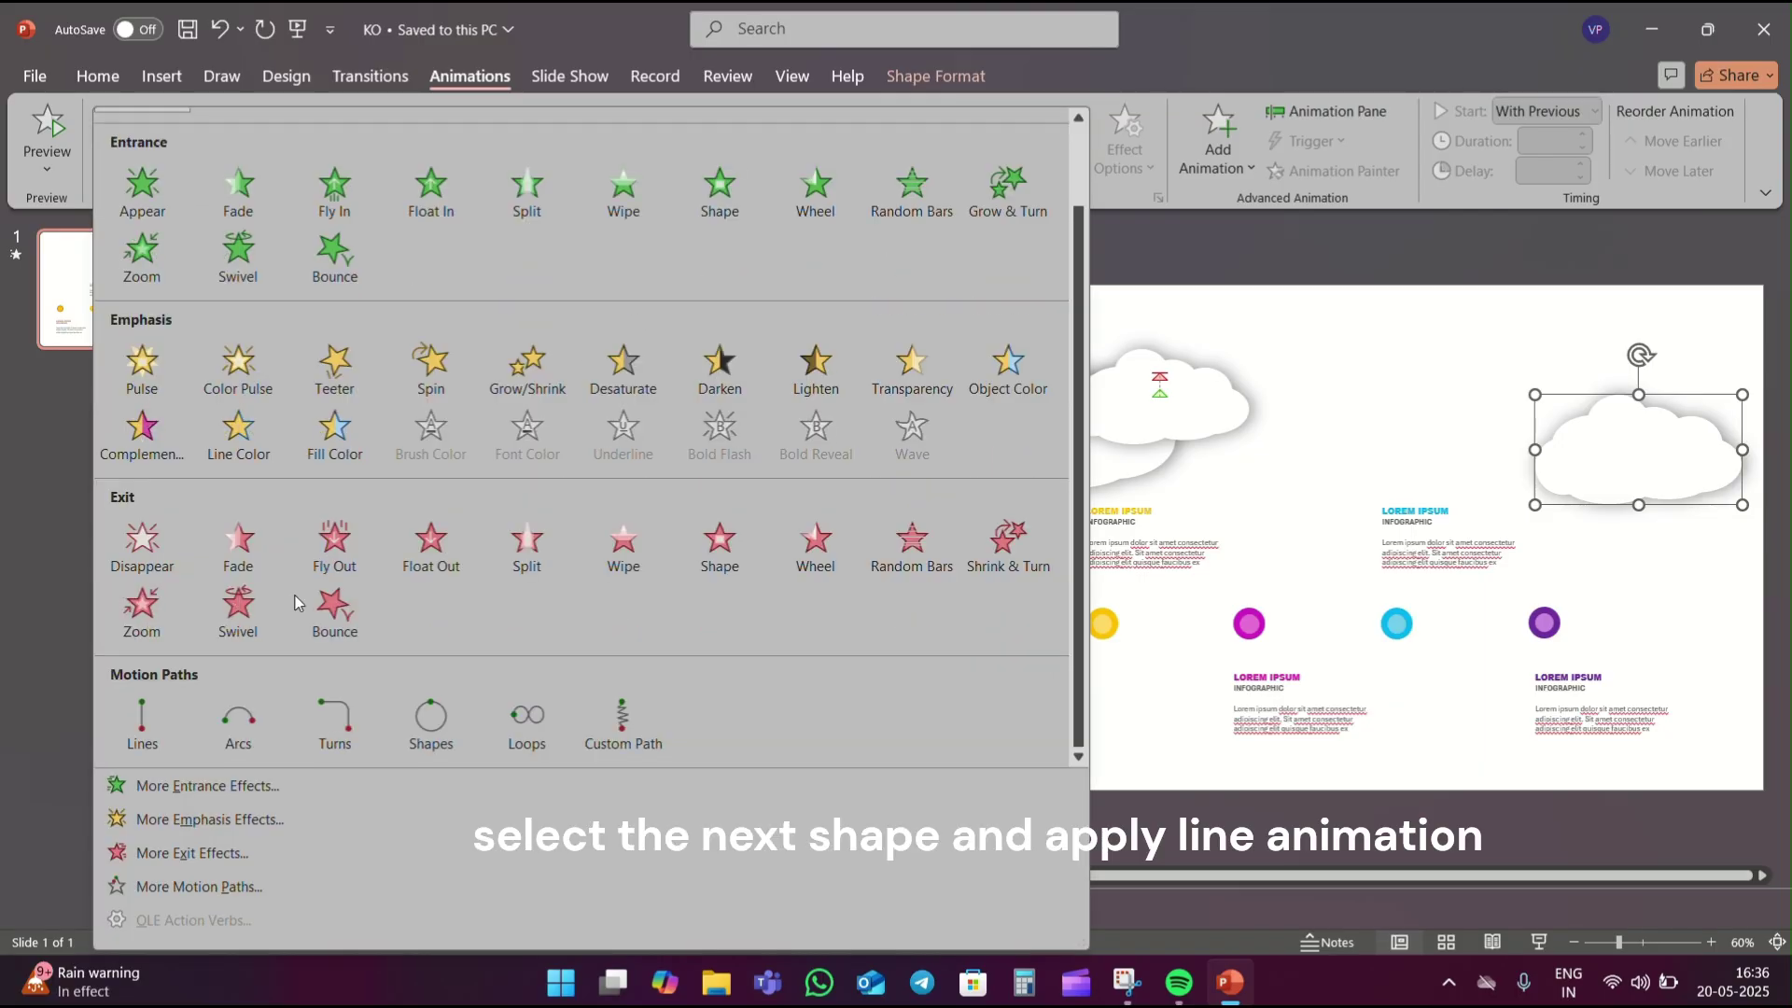
click(115, 726)
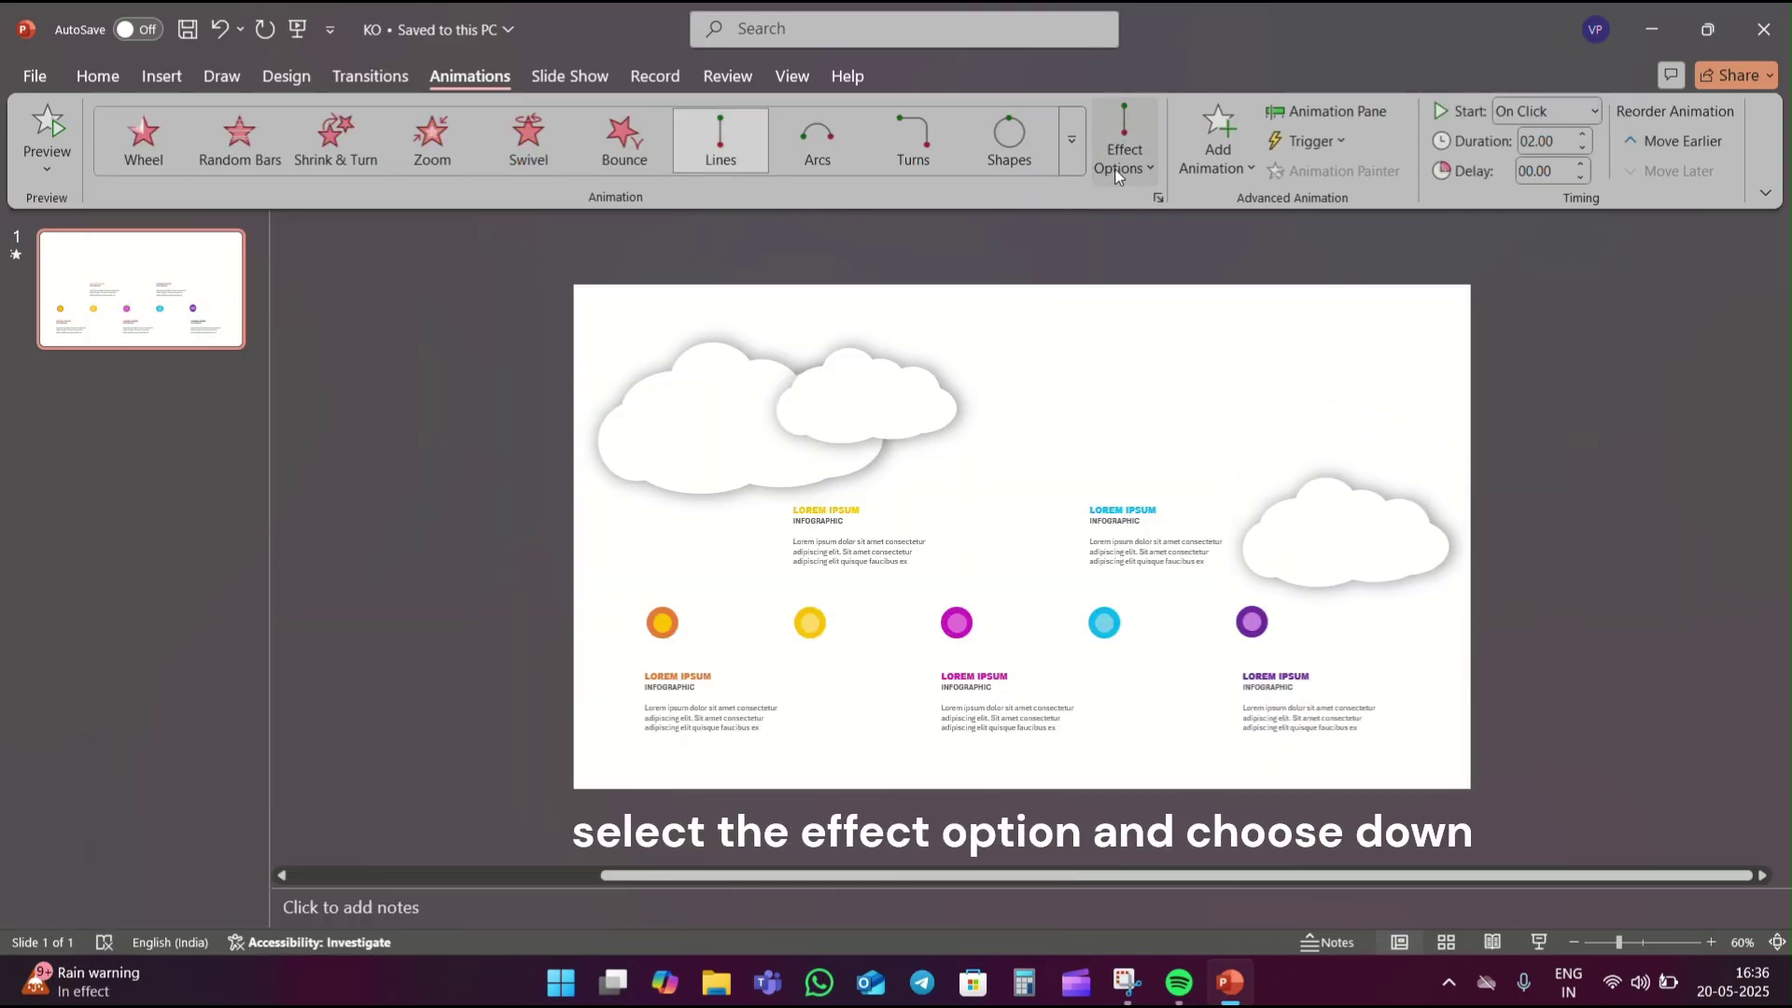
click(1115, 170)
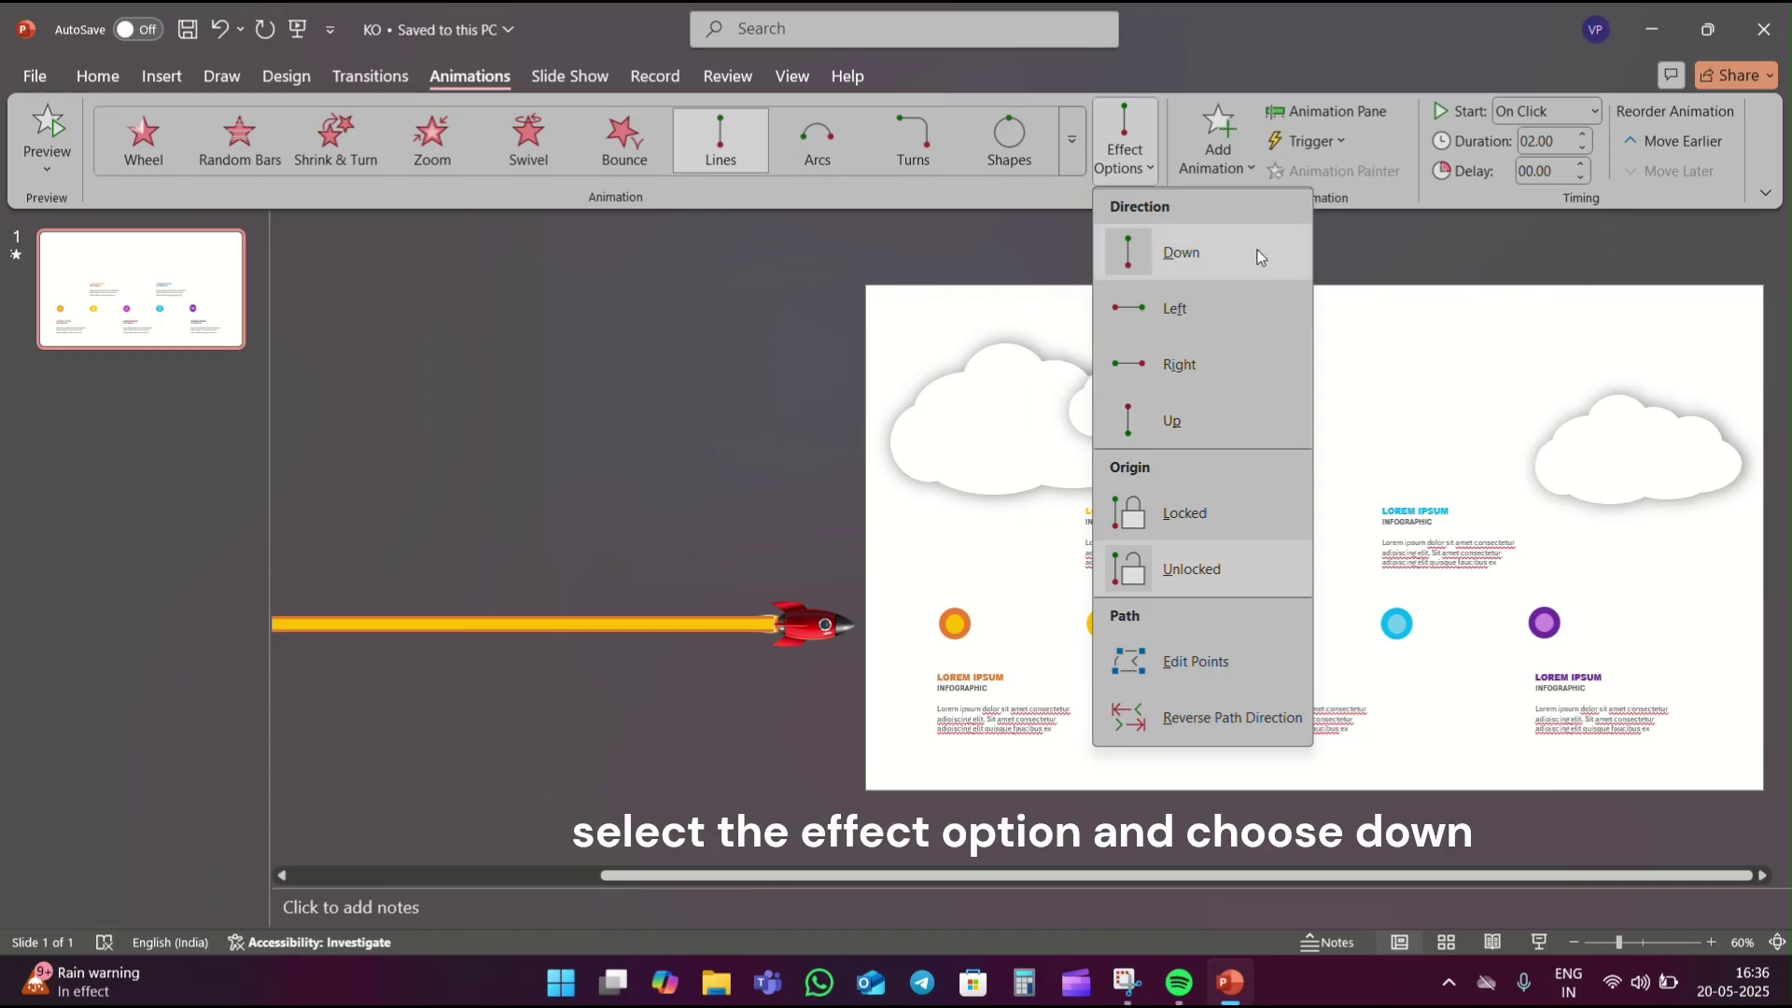
click(1261, 258)
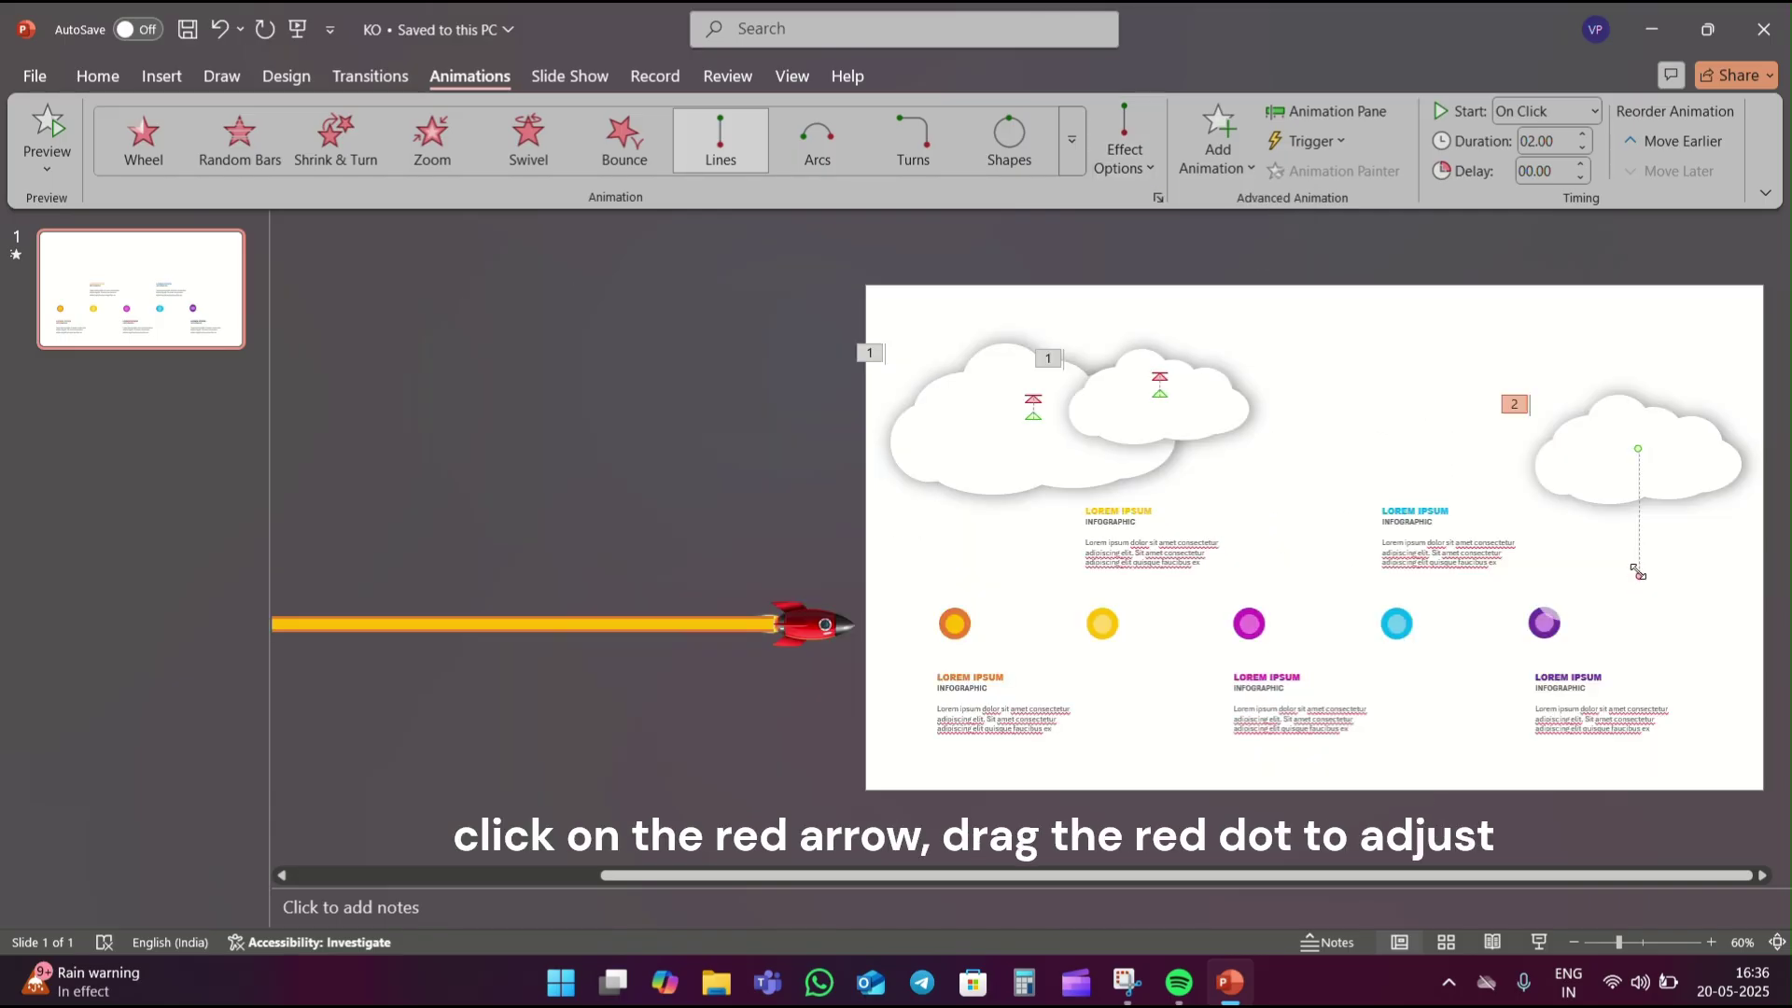
drag(1638, 572, 1639, 451)
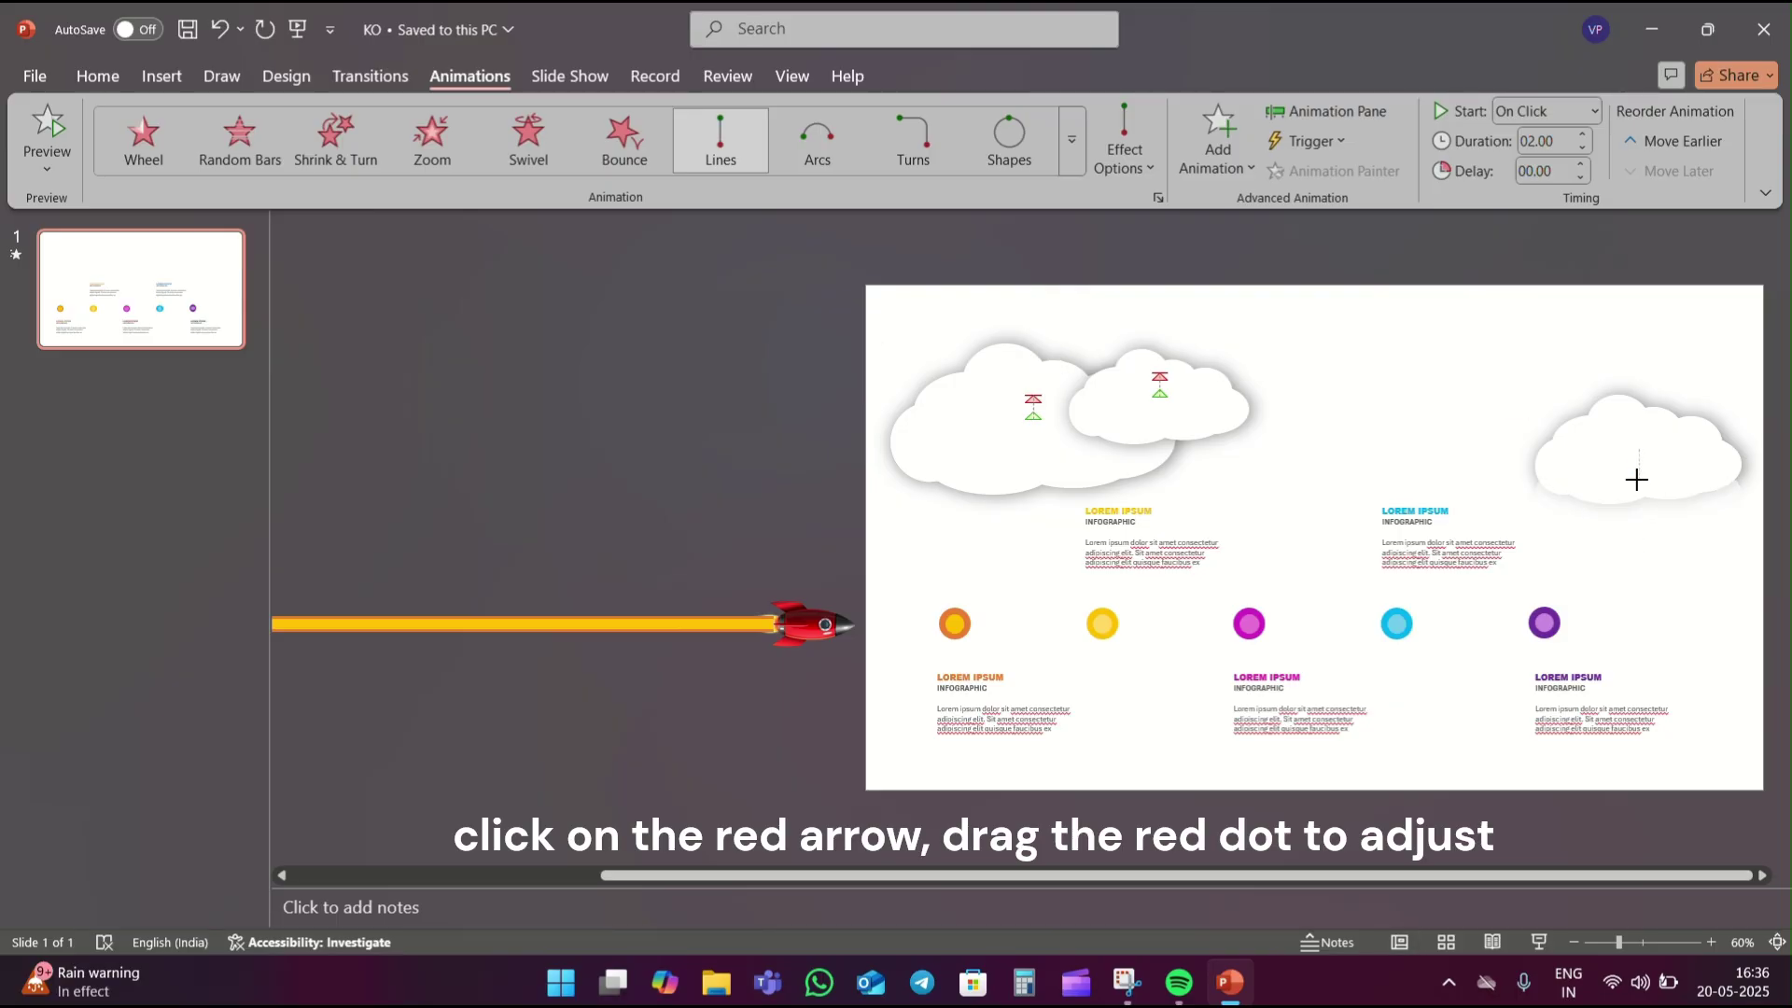
In the Animation Pane, set all three cloud motions to 0 smooth start with auto-reverse.
click(1327, 111)
shift+click(1662, 361)
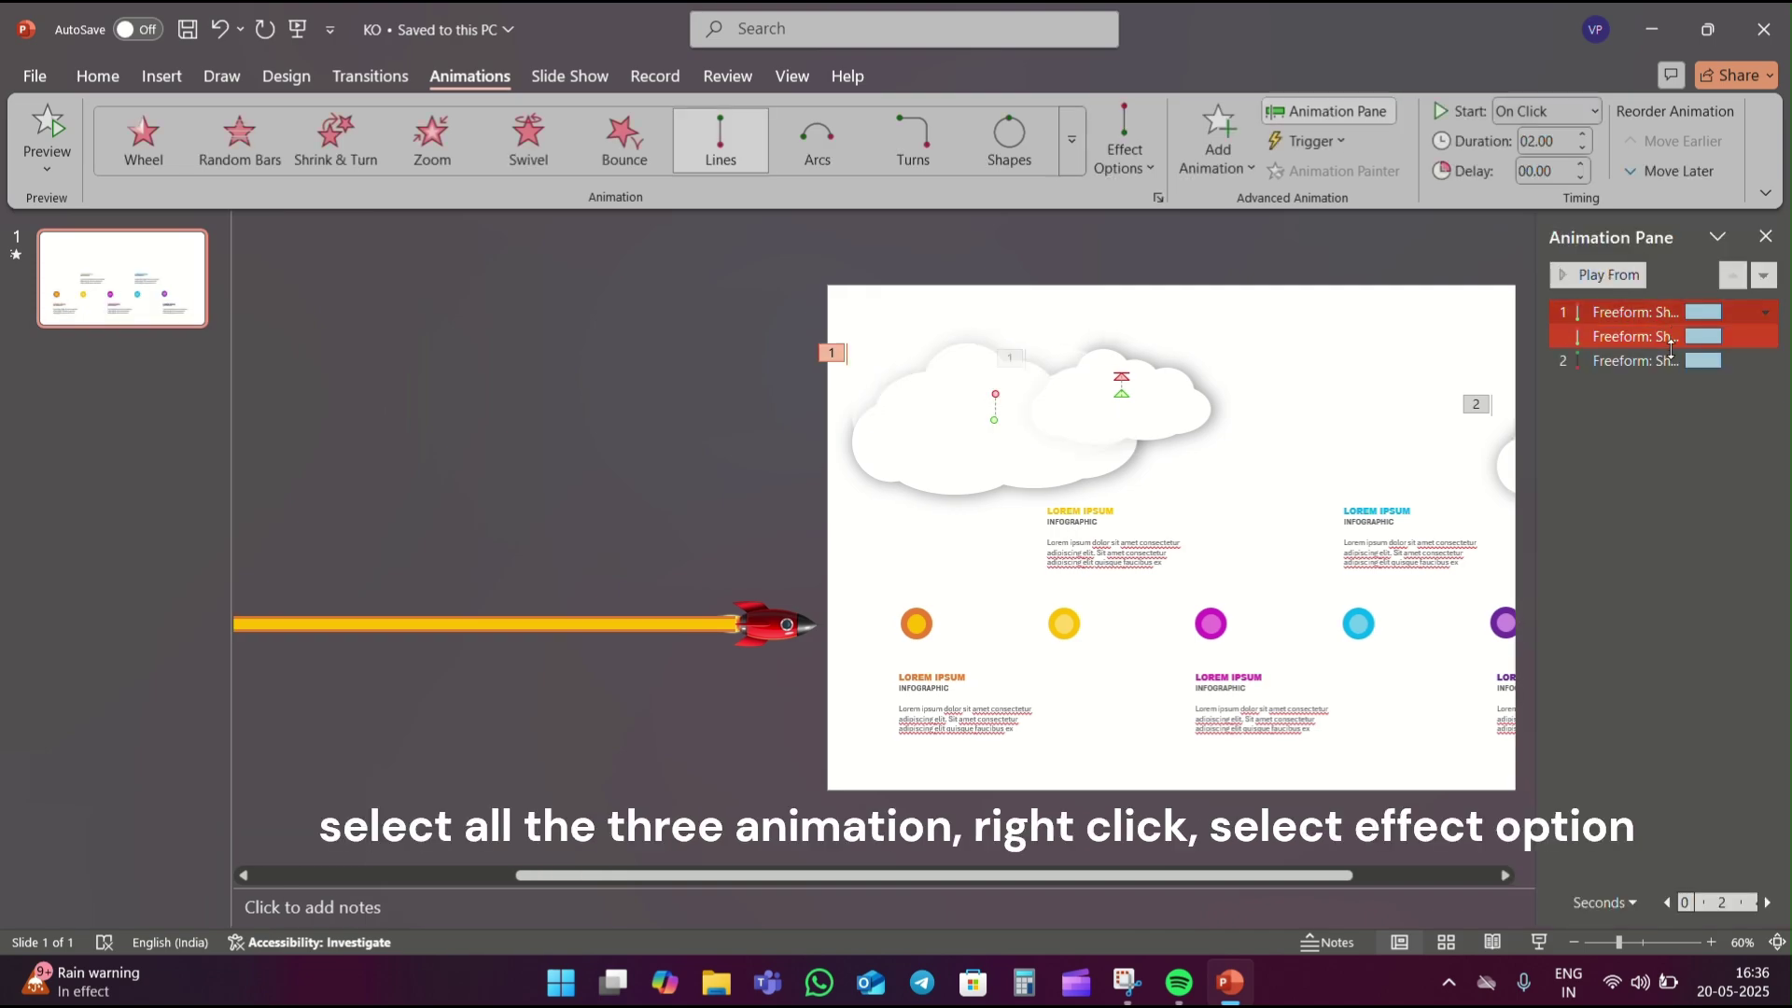
right_click(1662, 360)
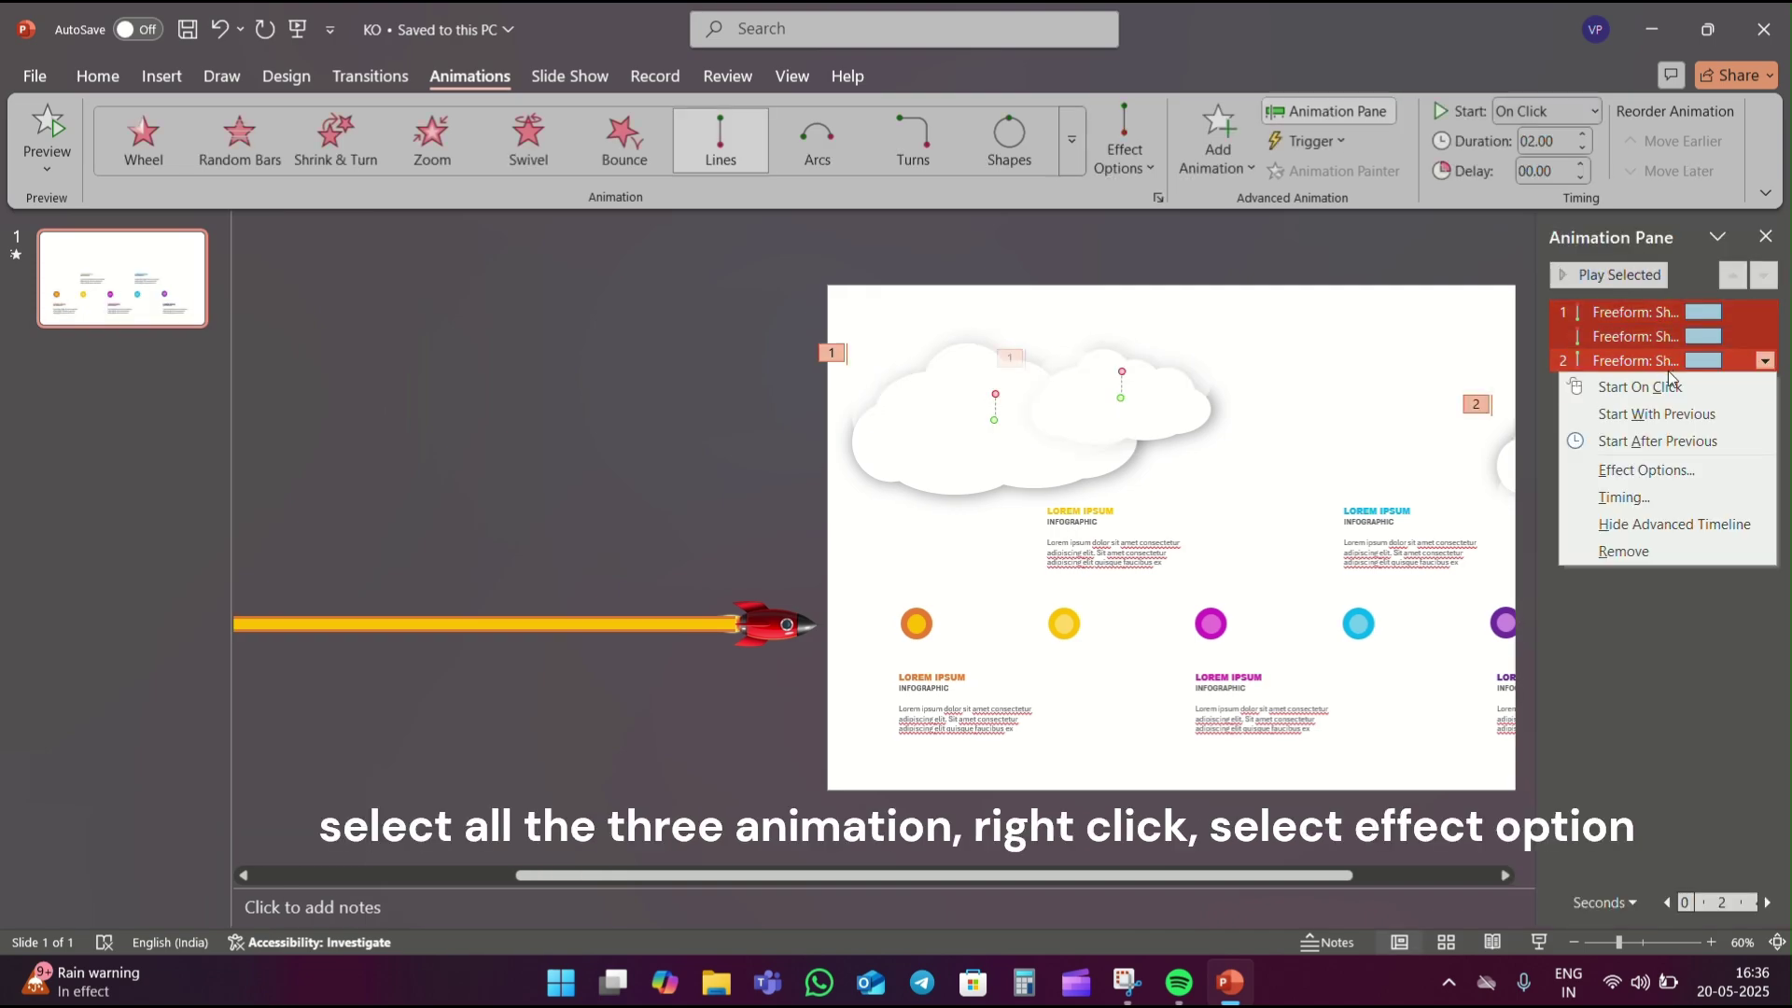
click(1666, 472)
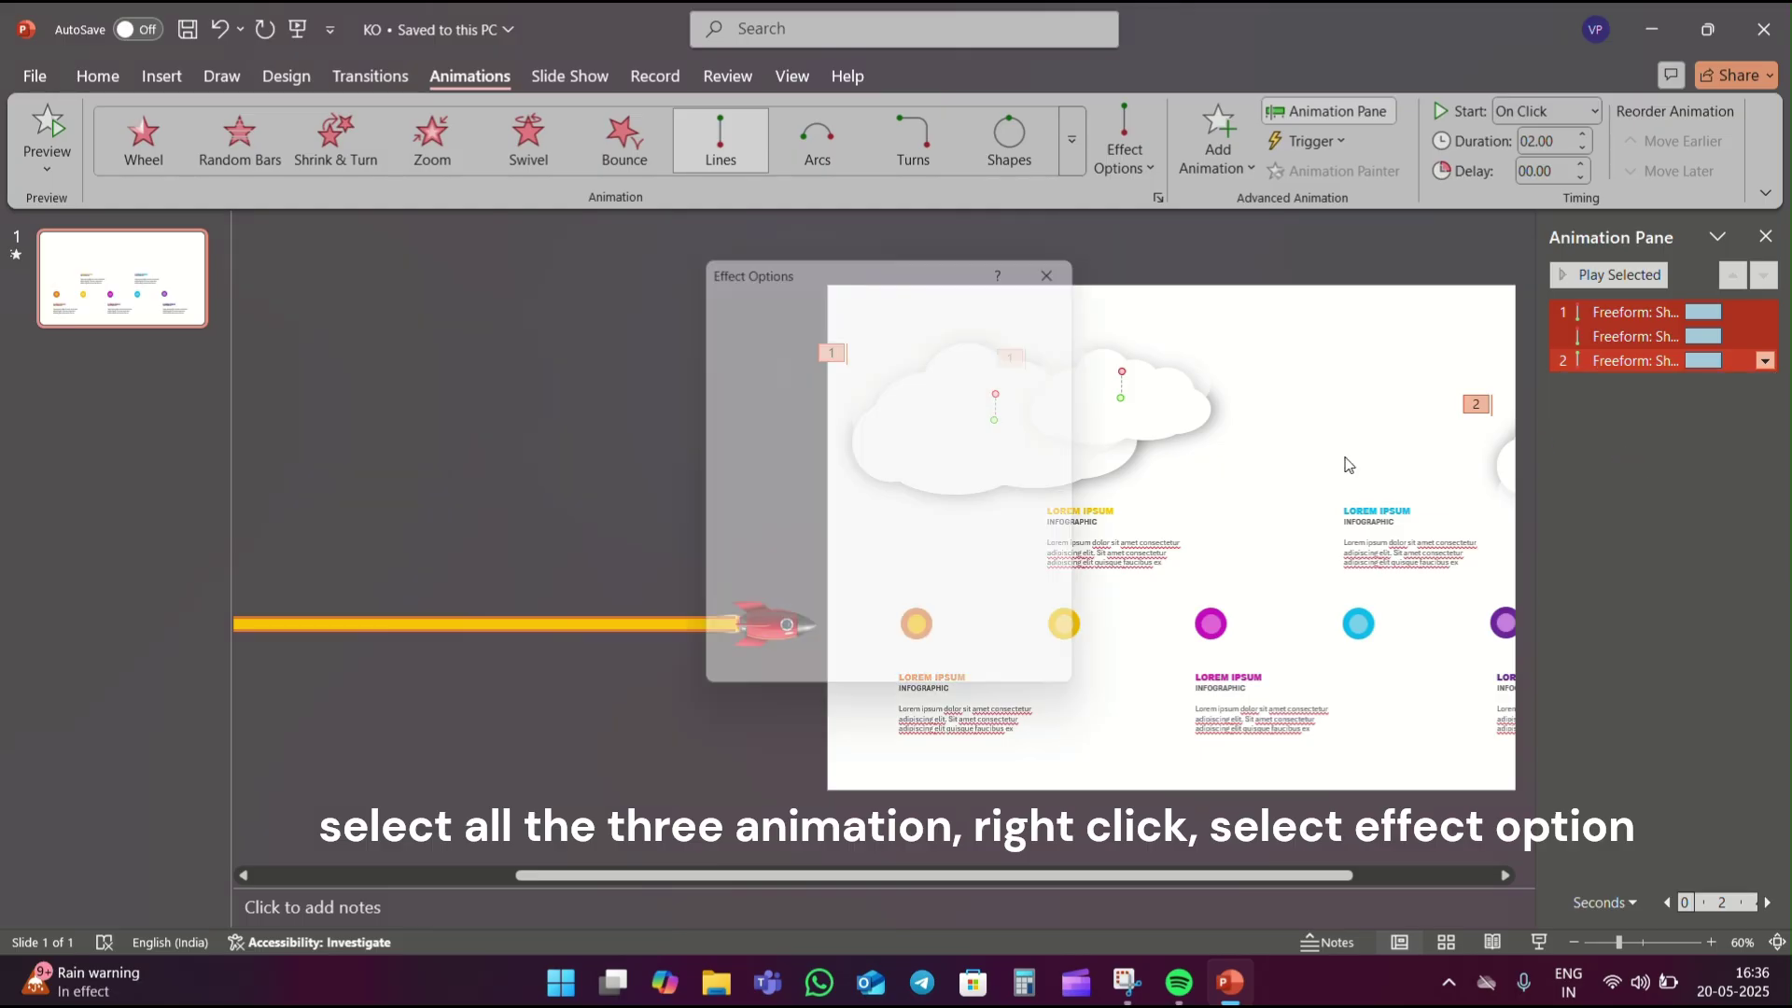
mouse_move(874, 384)
mouse_down()
mouse_move(827, 393)
mouse_move(875, 429)
mouse_move(771, 440)
mouse_up()
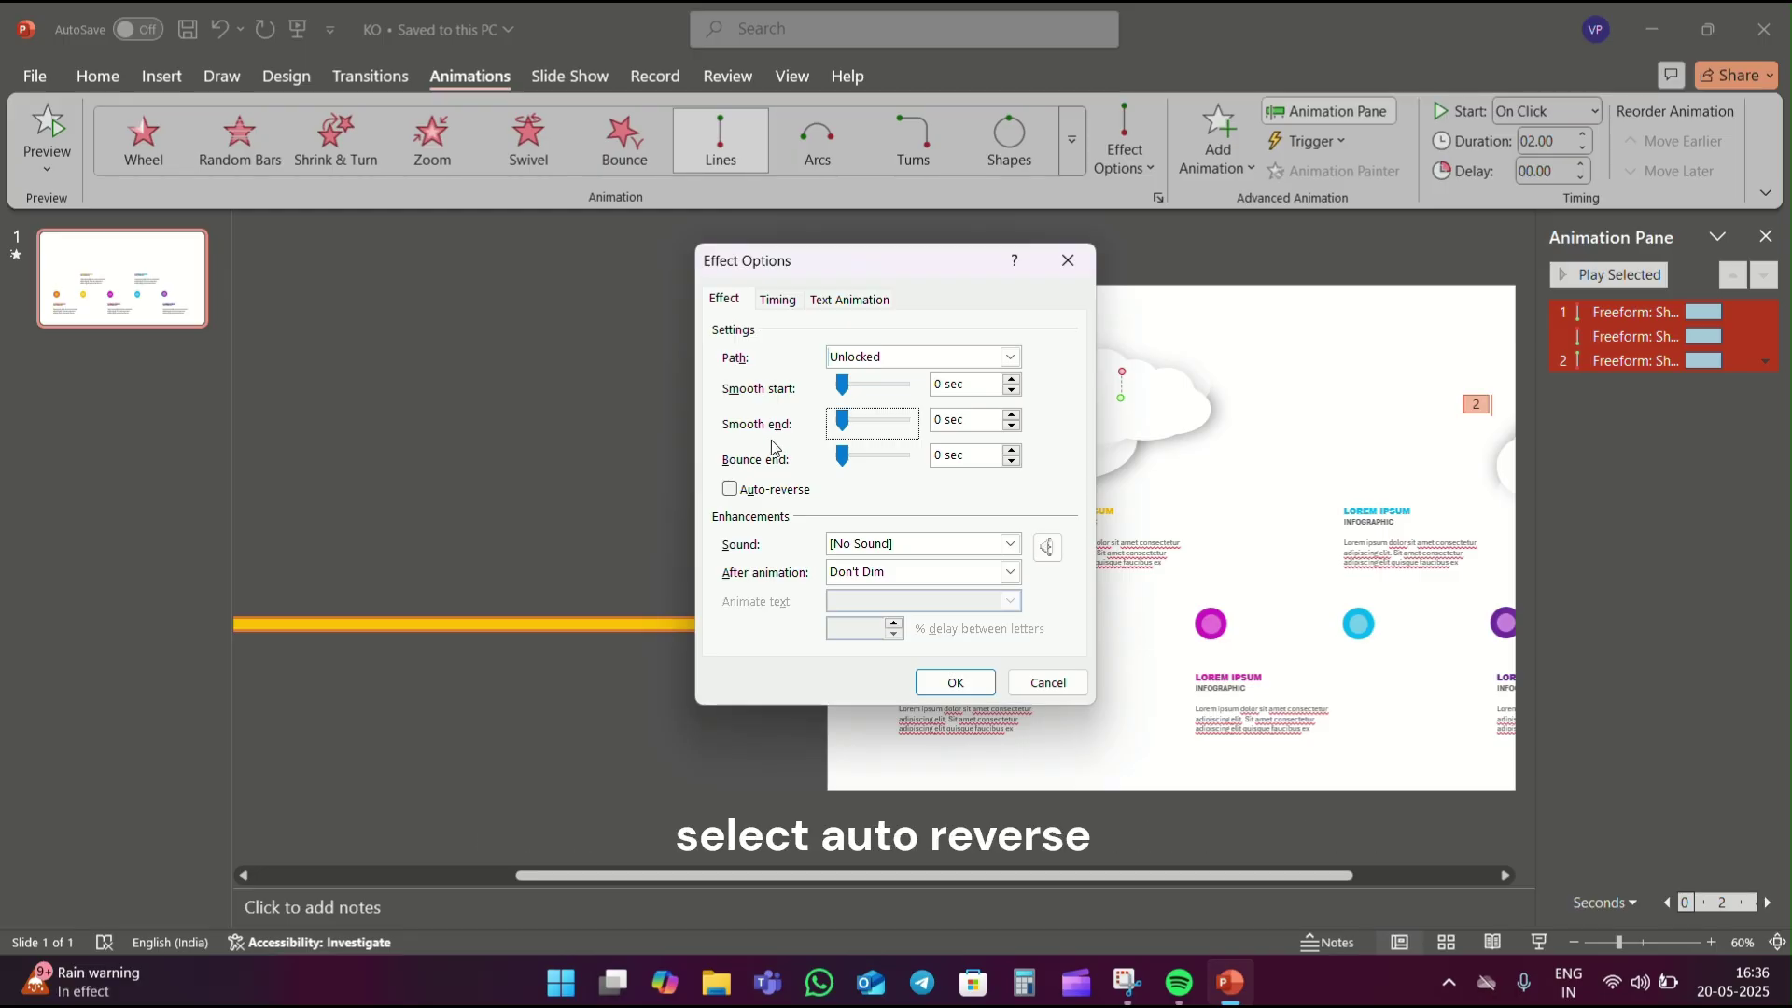
click(732, 491)
Set the cloud timing to With Previous, 2 seconds, repeating Until End of Slide.
click(784, 302)
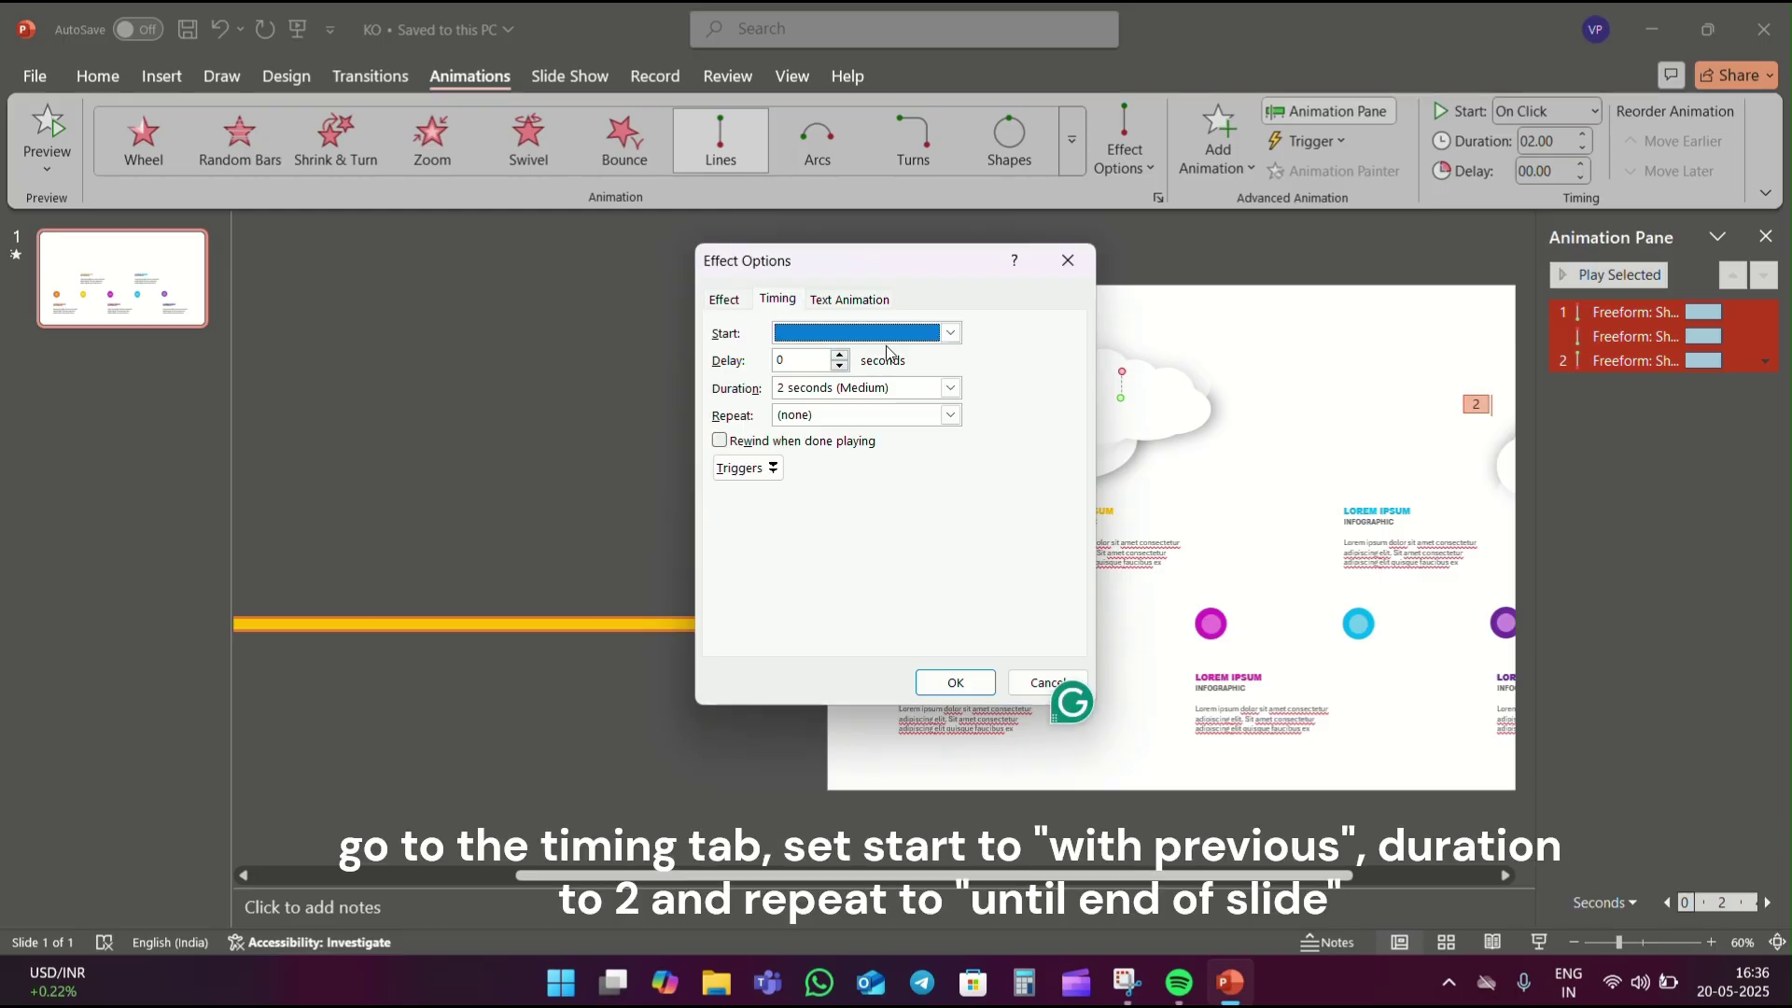
click(887, 334)
click(865, 375)
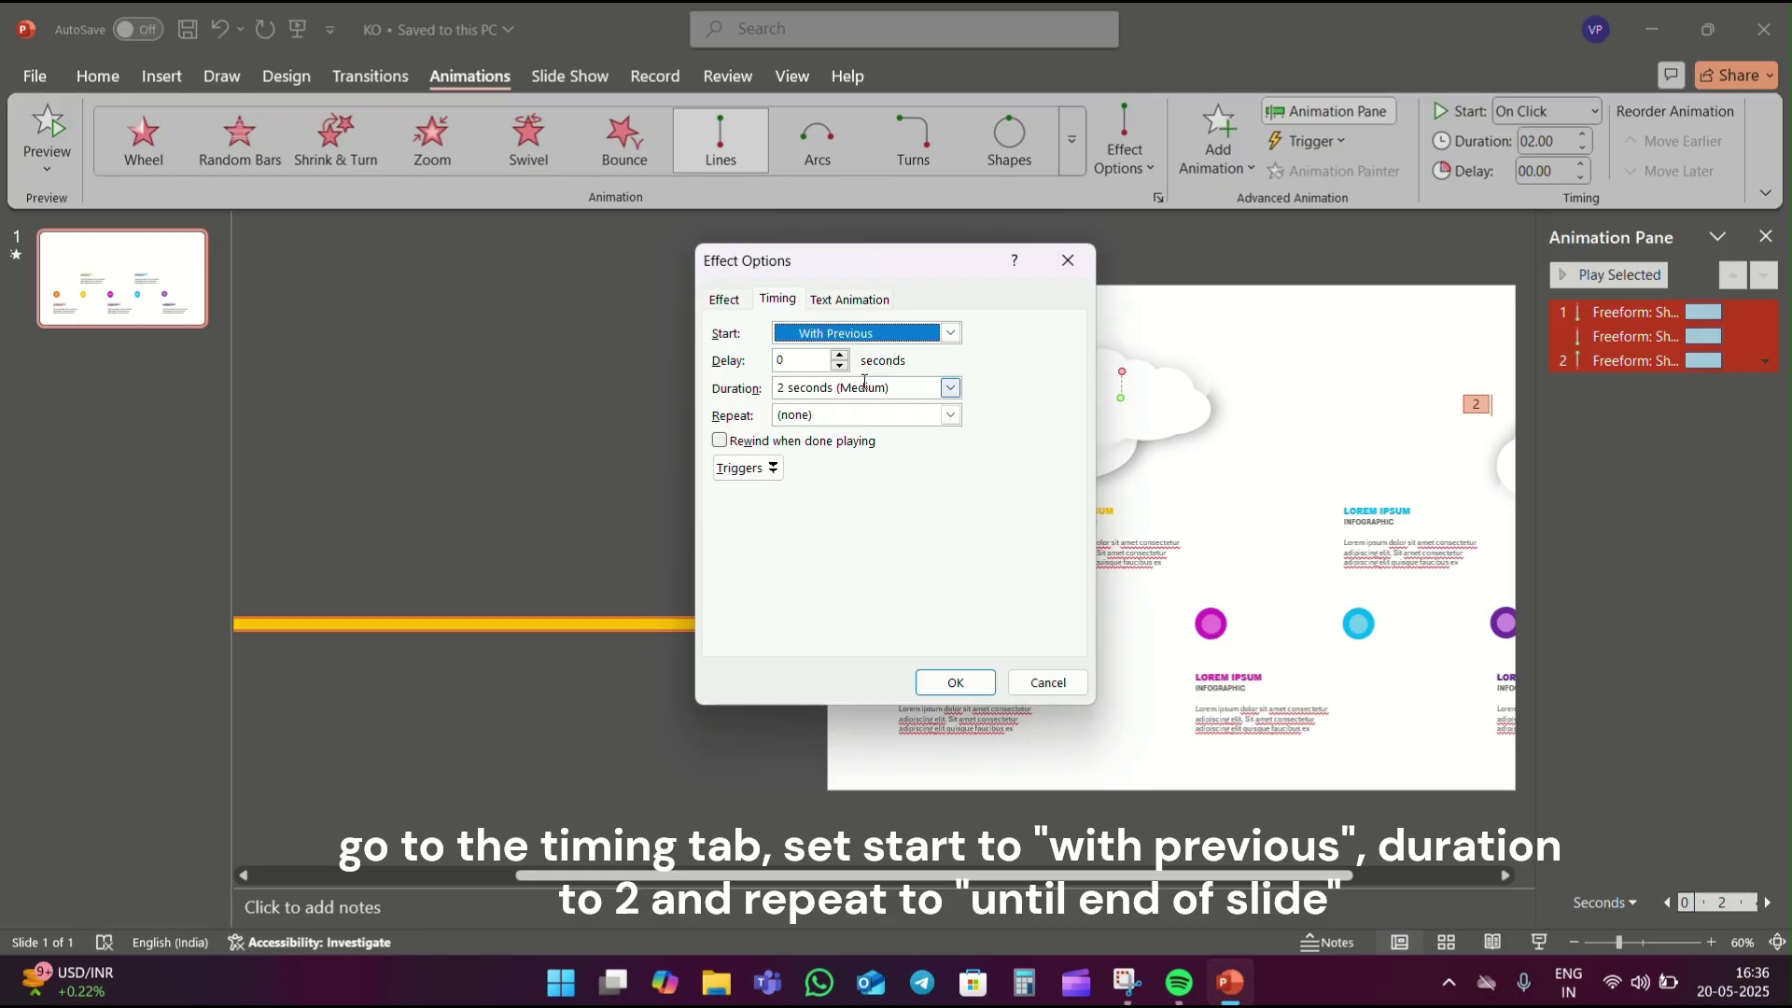
click(950, 414)
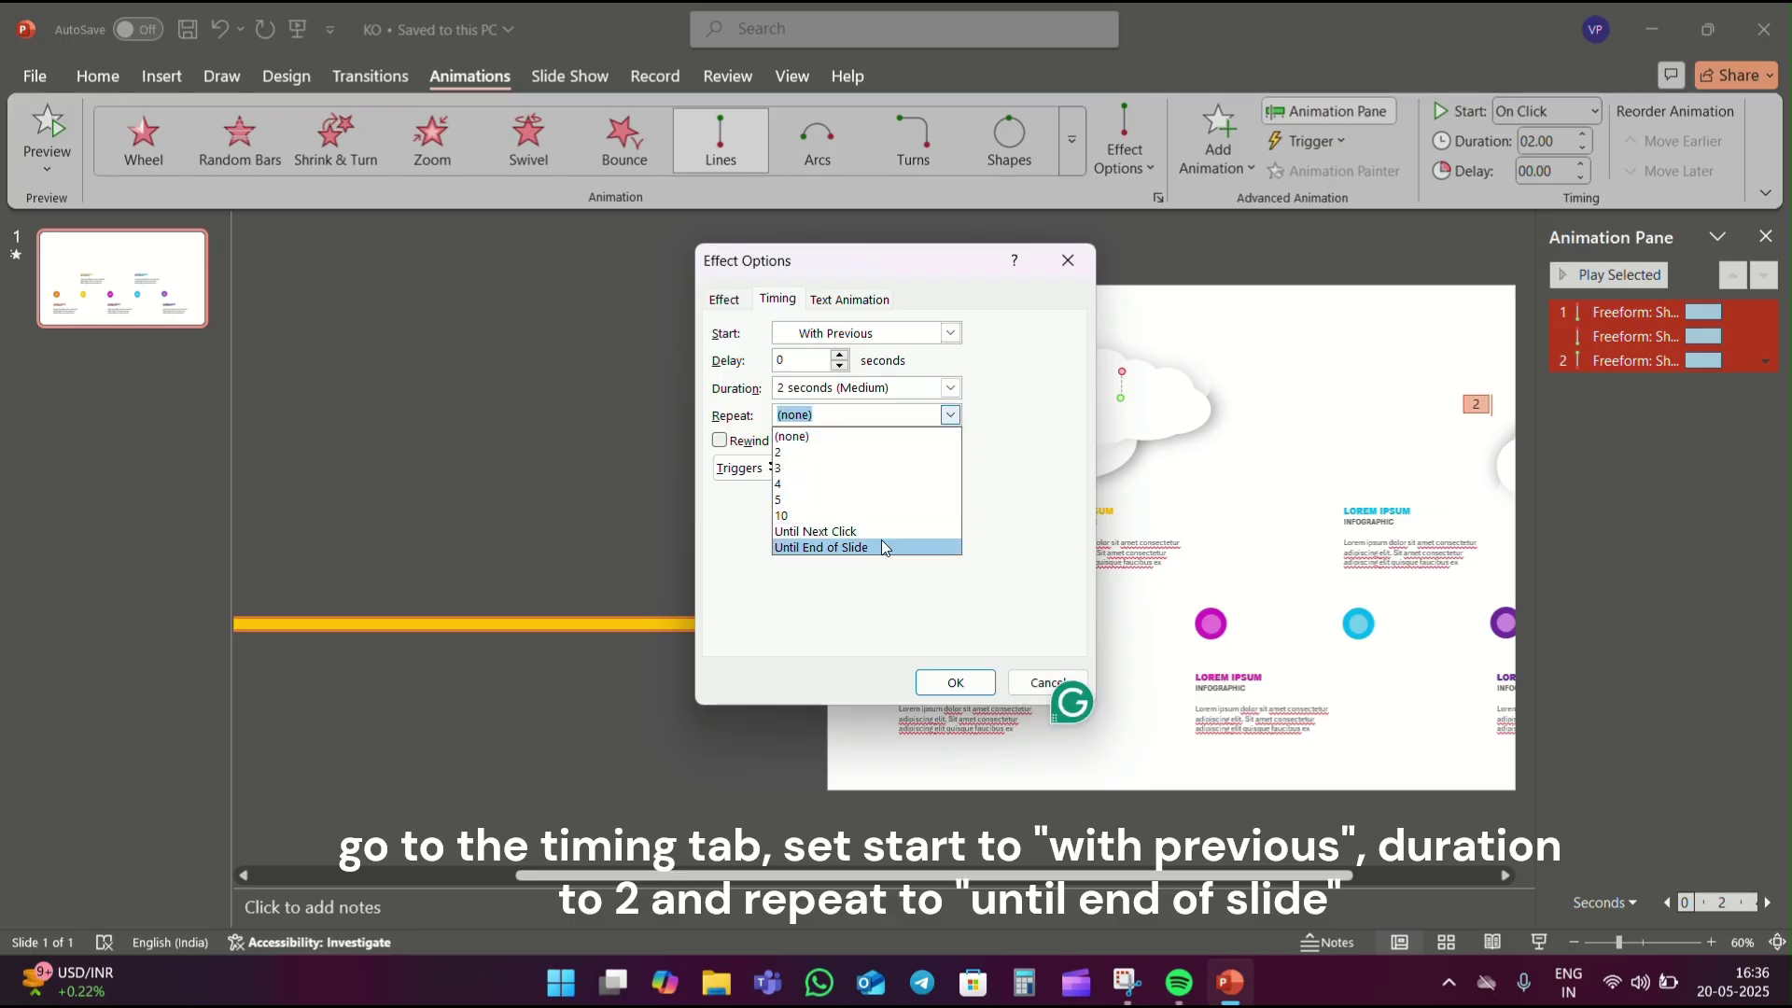
click(882, 545)
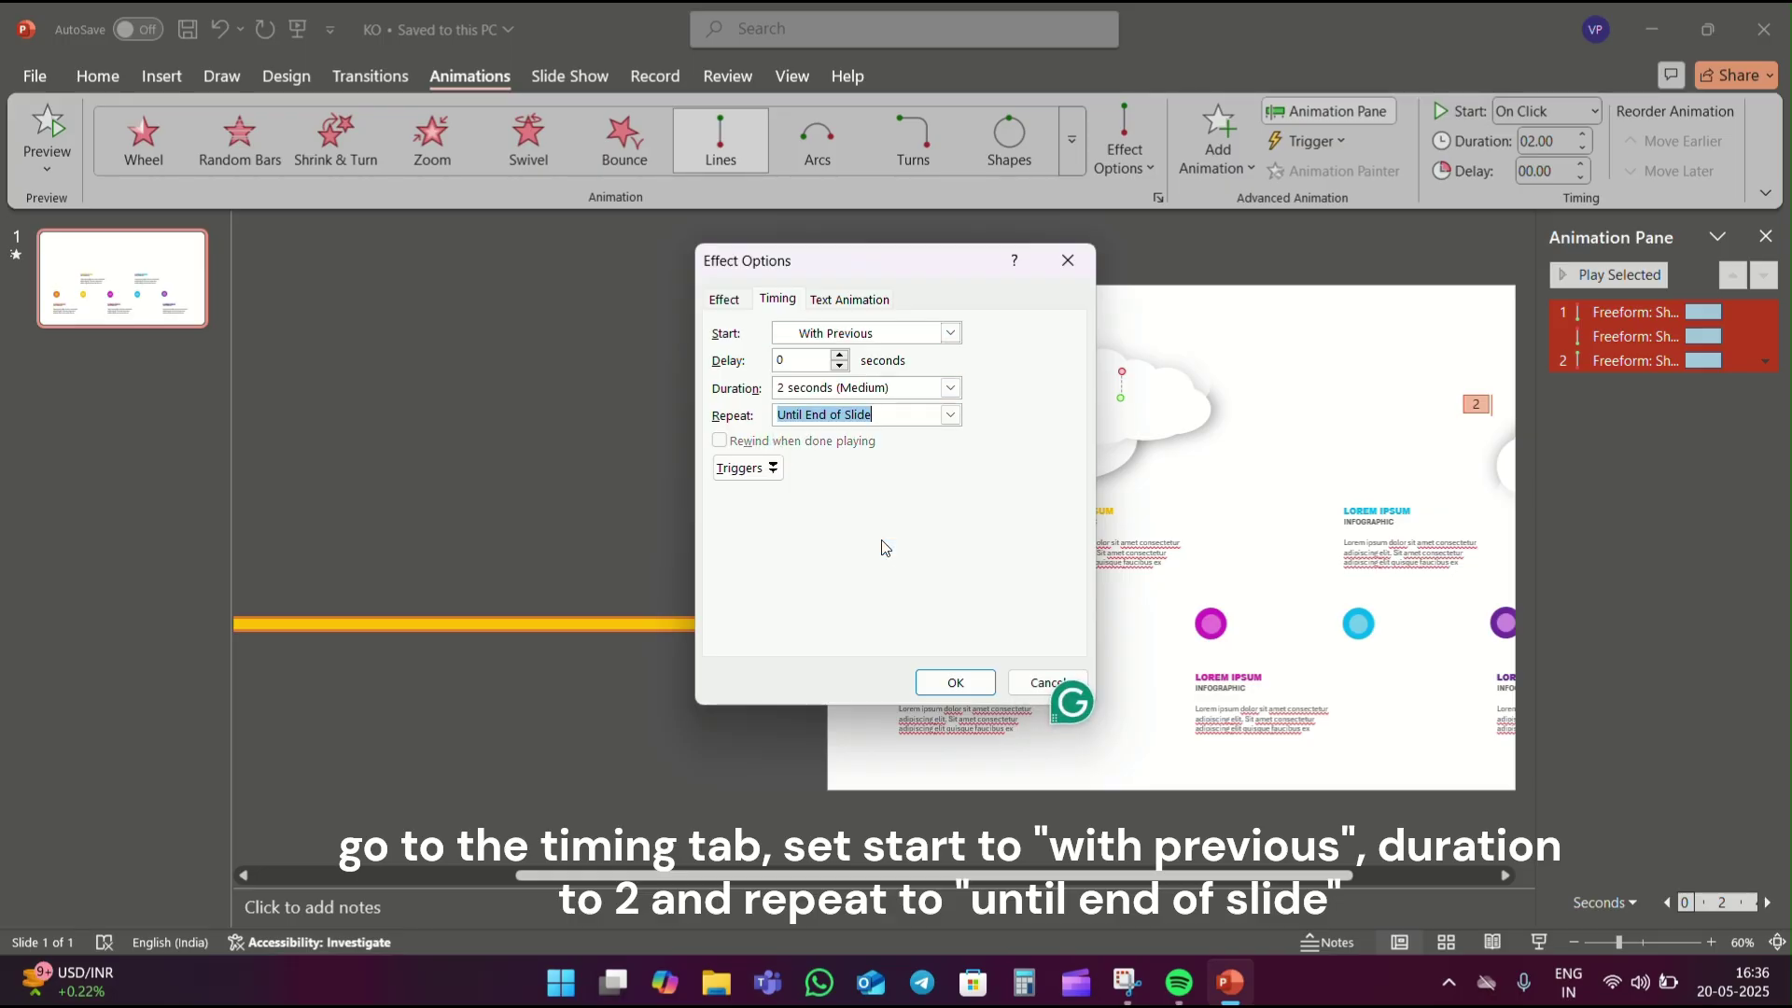
click(956, 683)
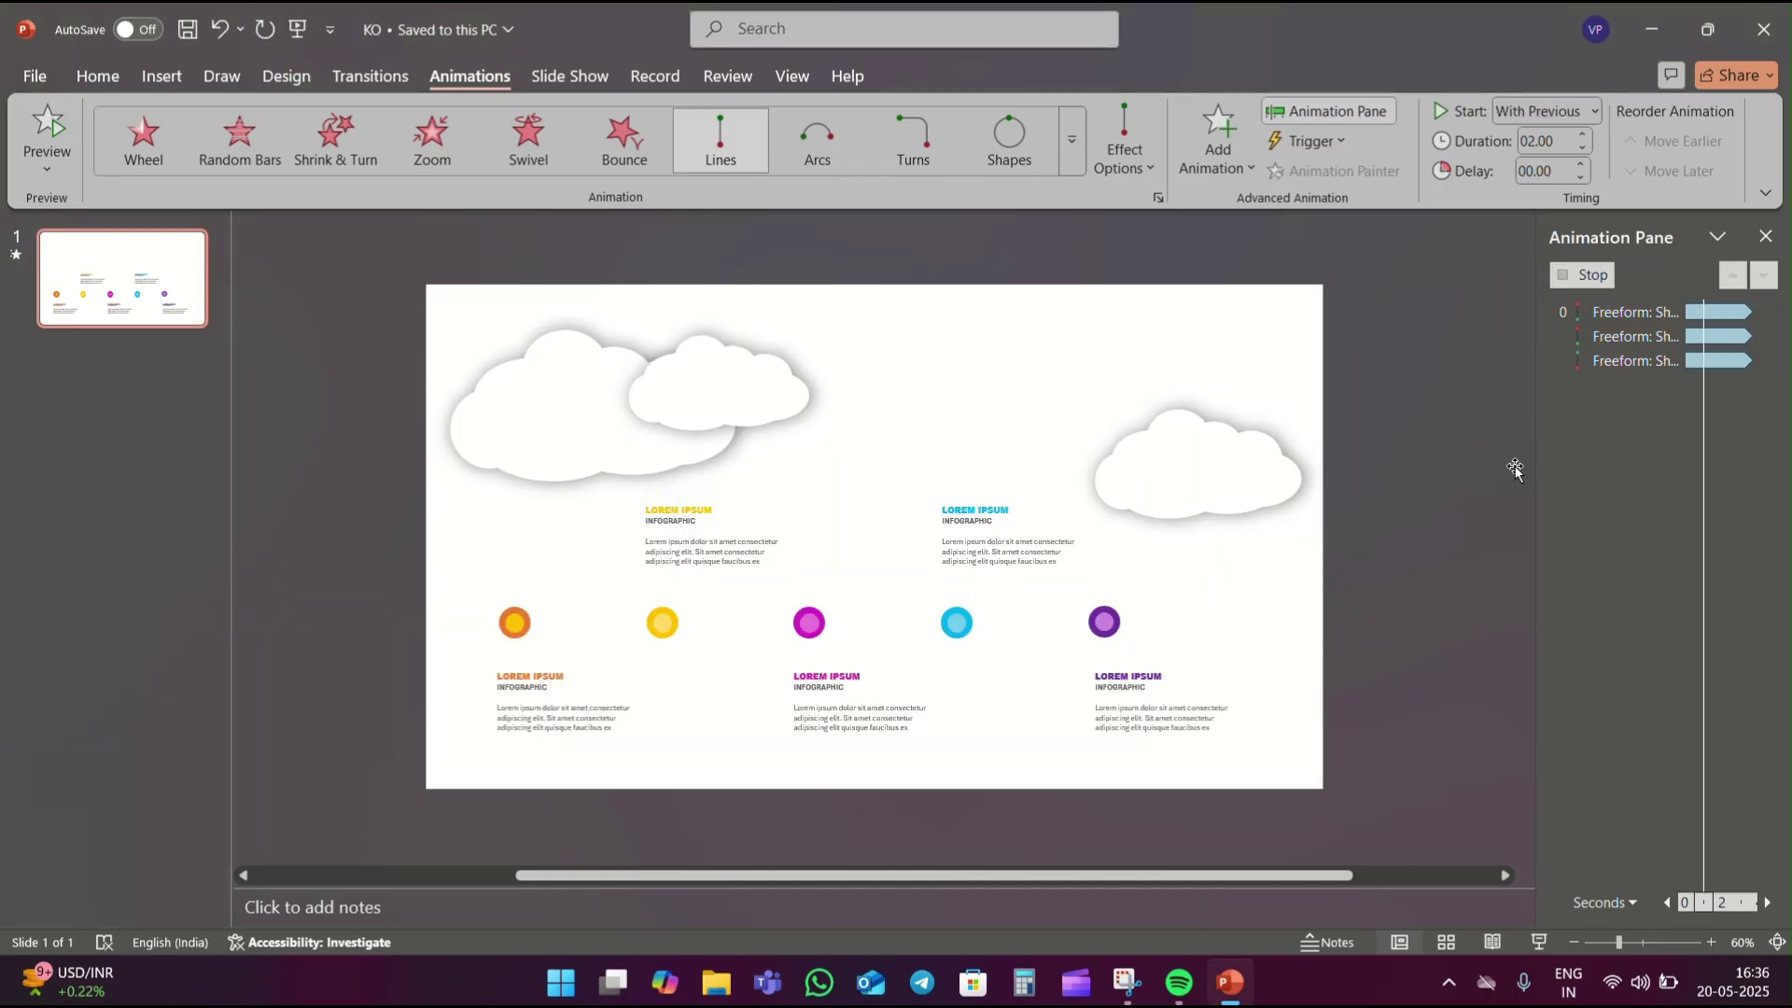
click(1515, 468)
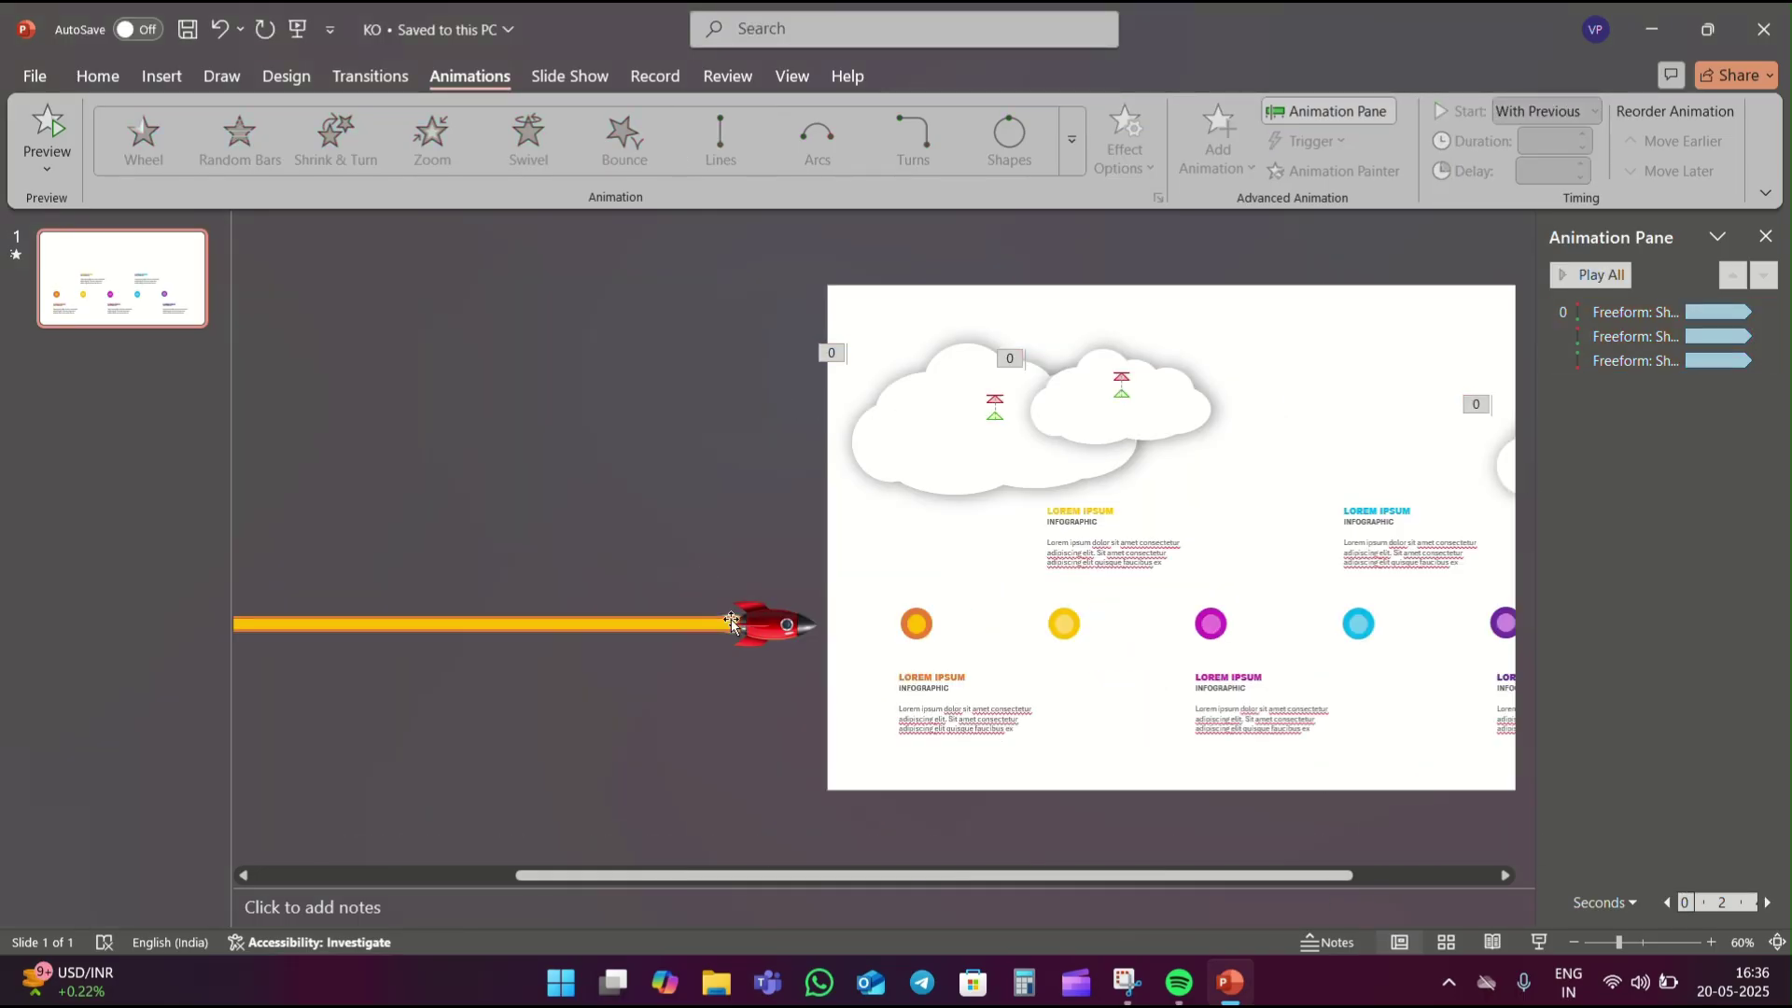
click(1605, 942)
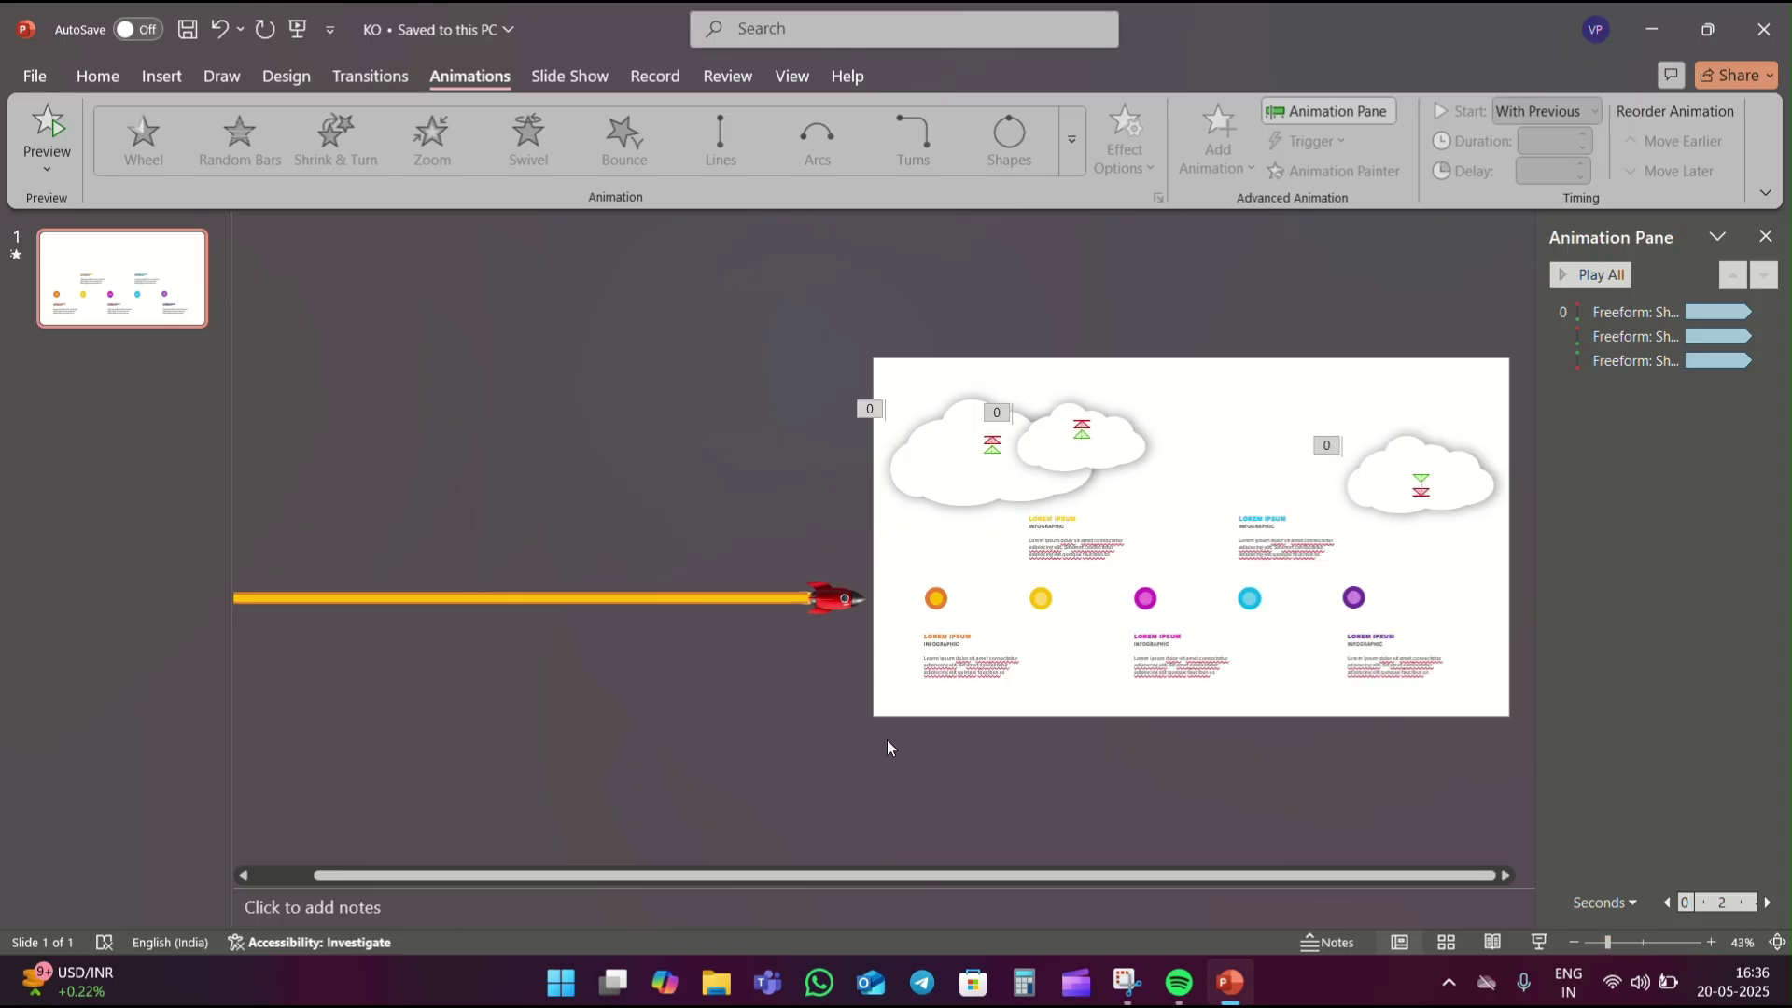
Apply a rightward Lines motion path to the rocket group, extending it to the second marker.
click(831, 597)
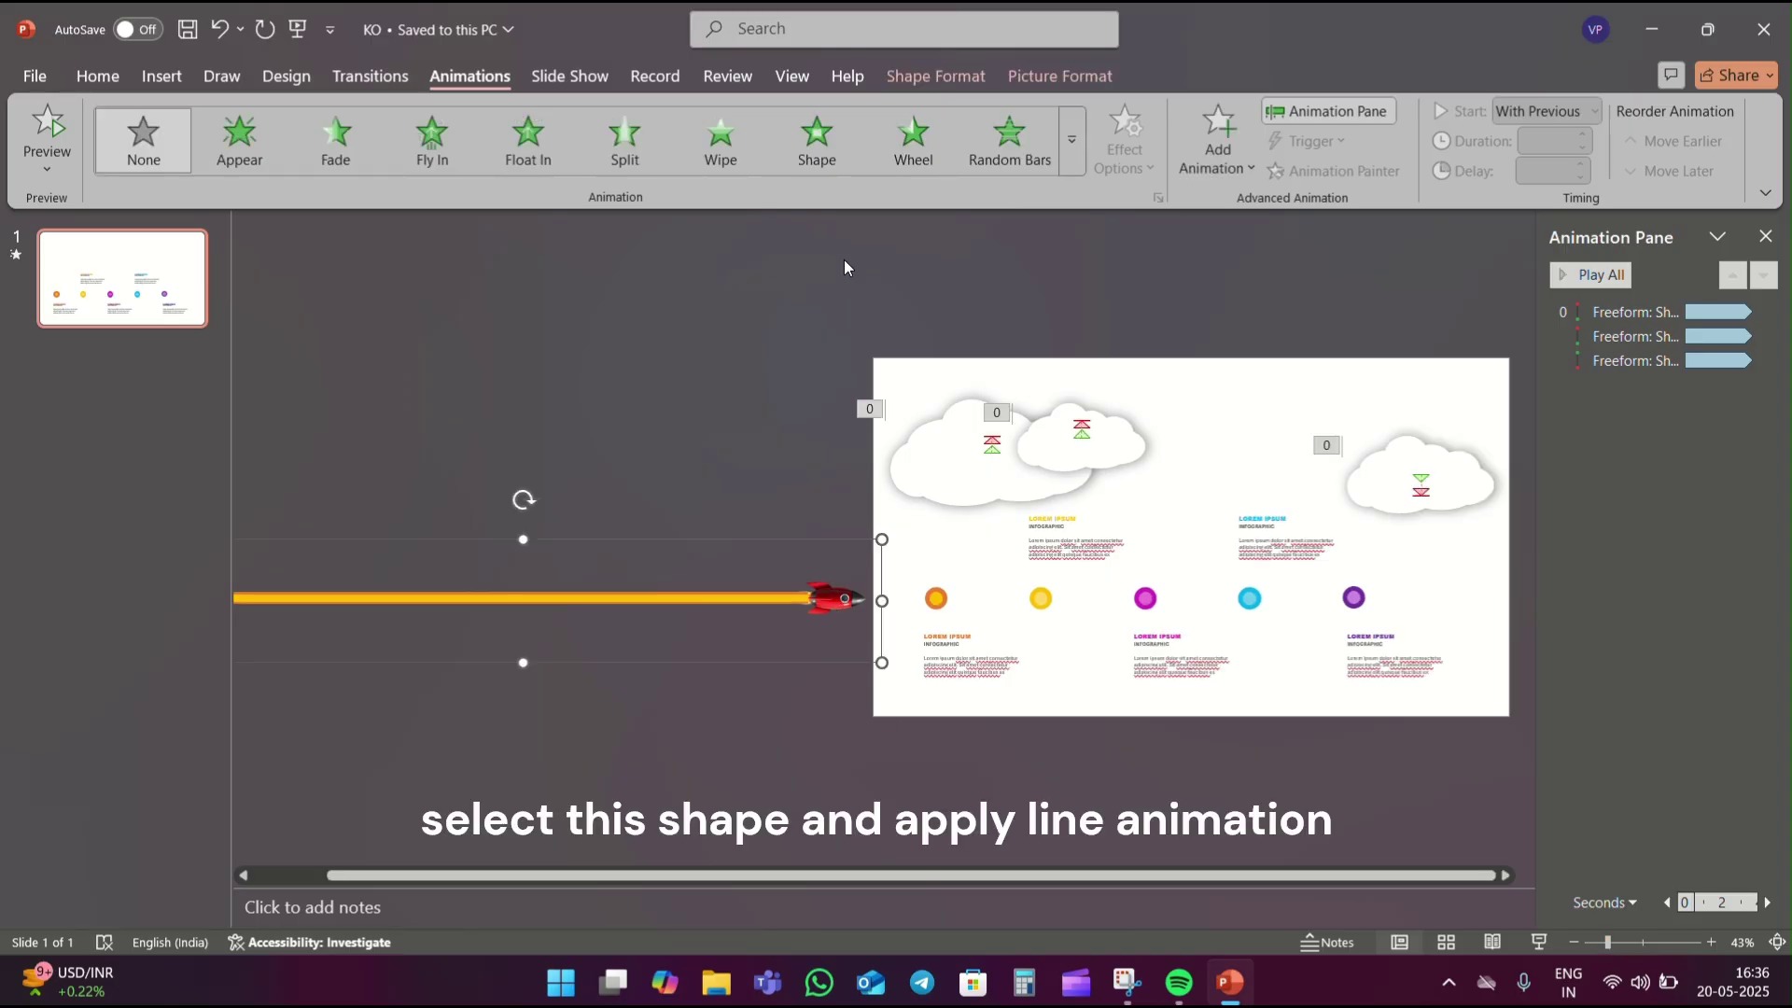
click(1072, 149)
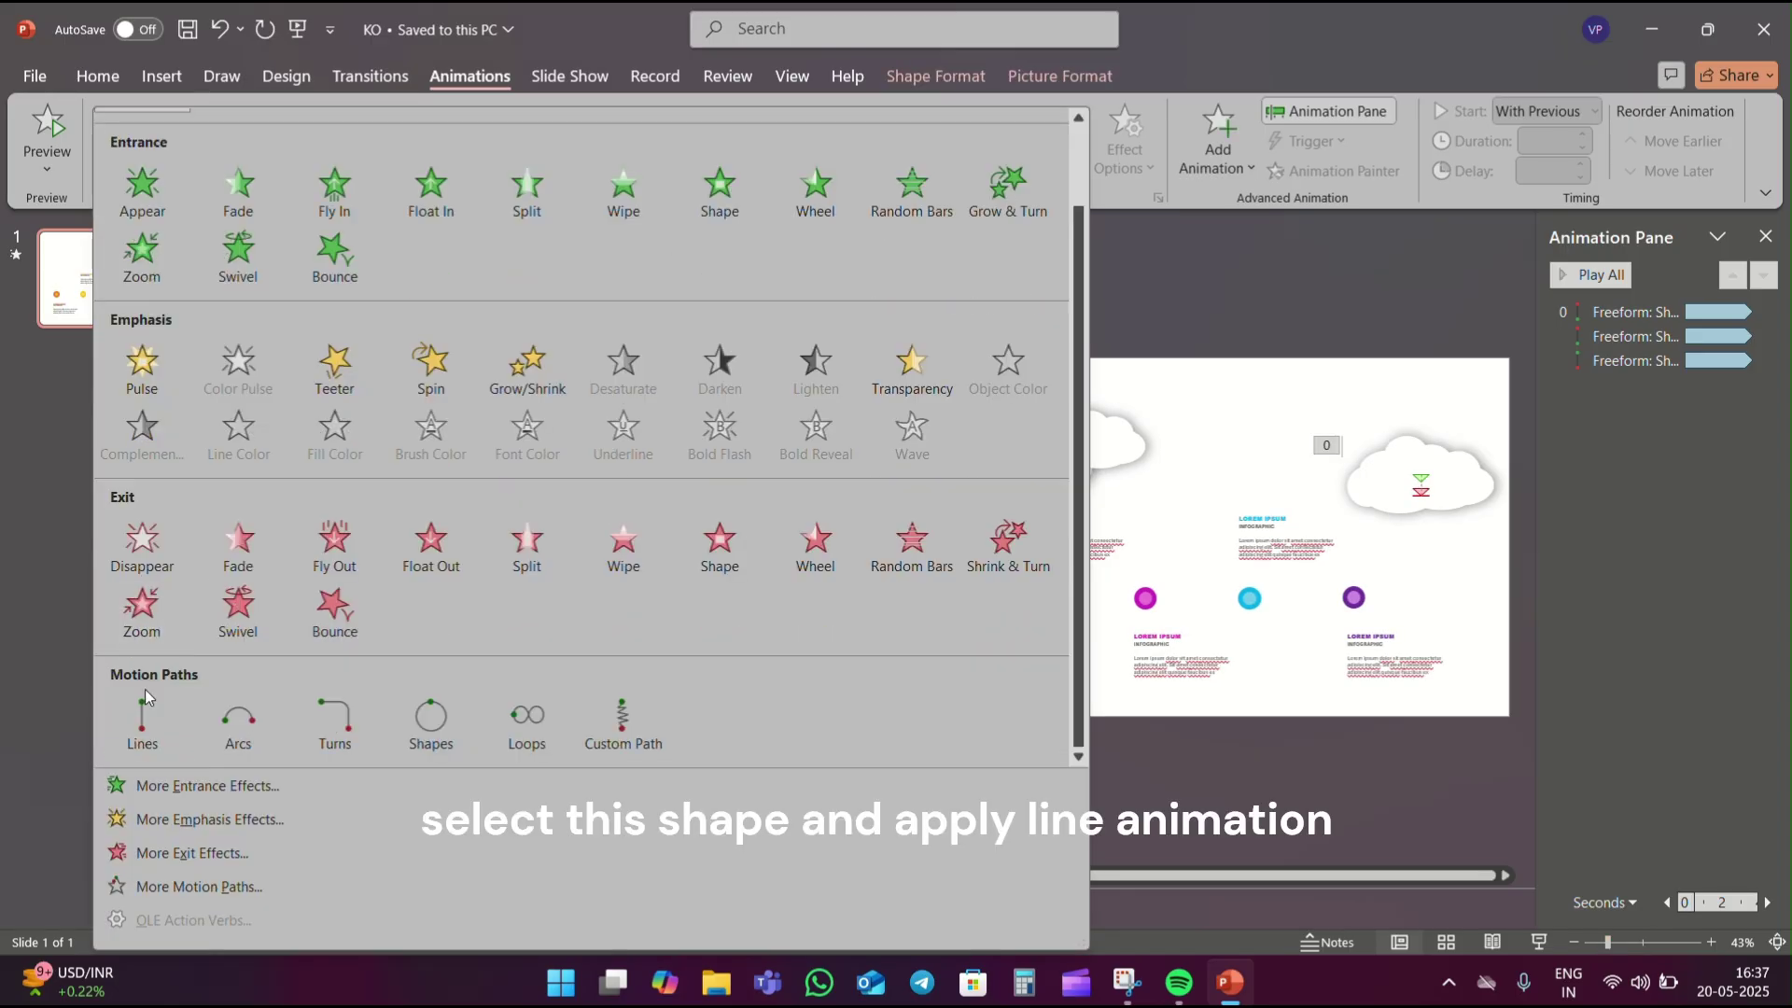
click(141, 702)
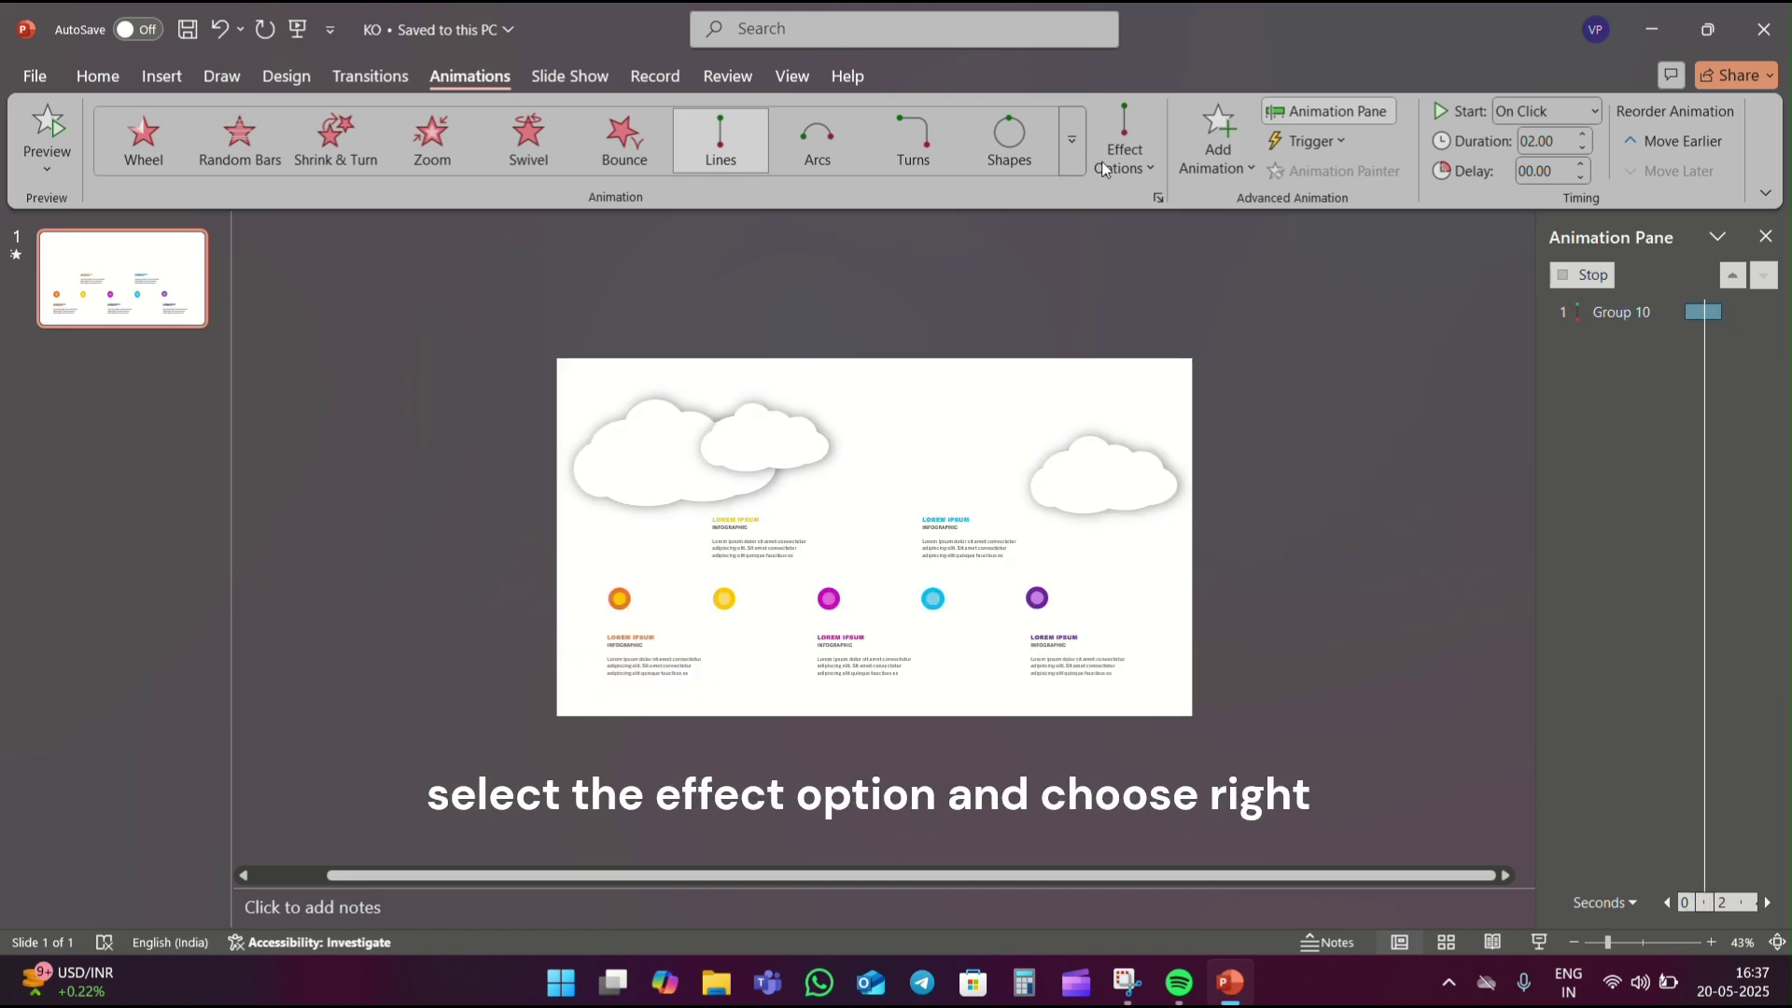
click(1125, 140)
click(1166, 366)
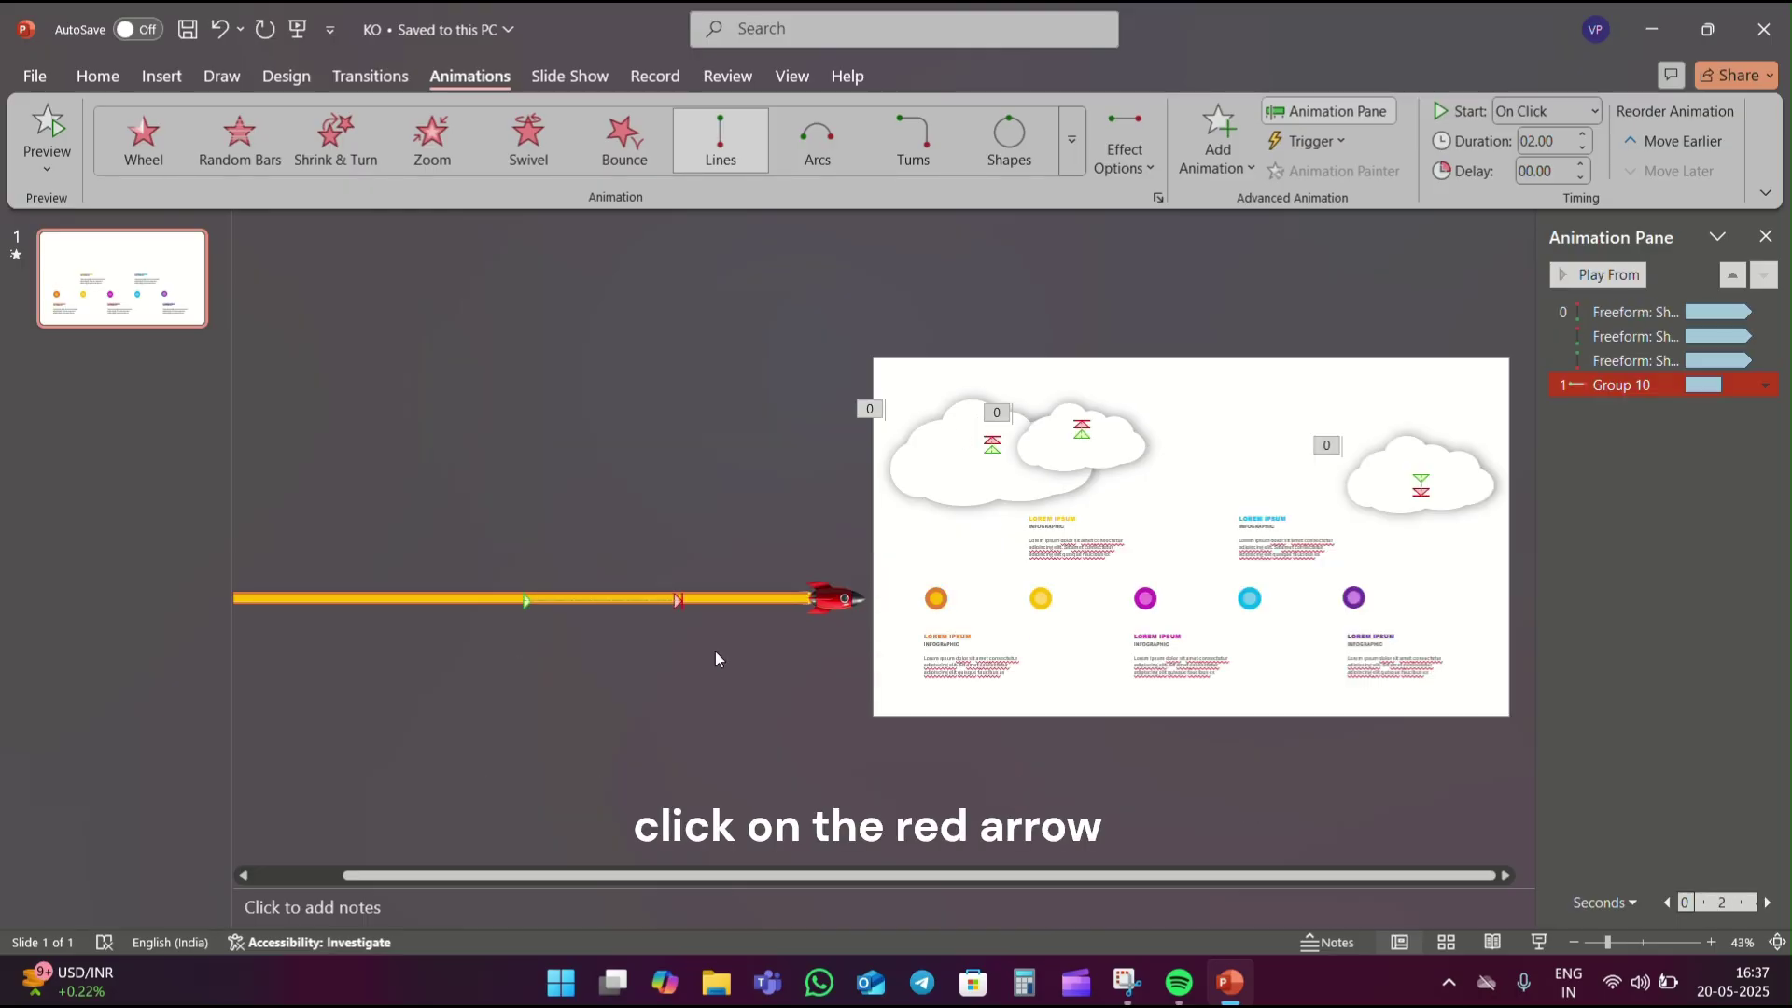
click(677, 598)
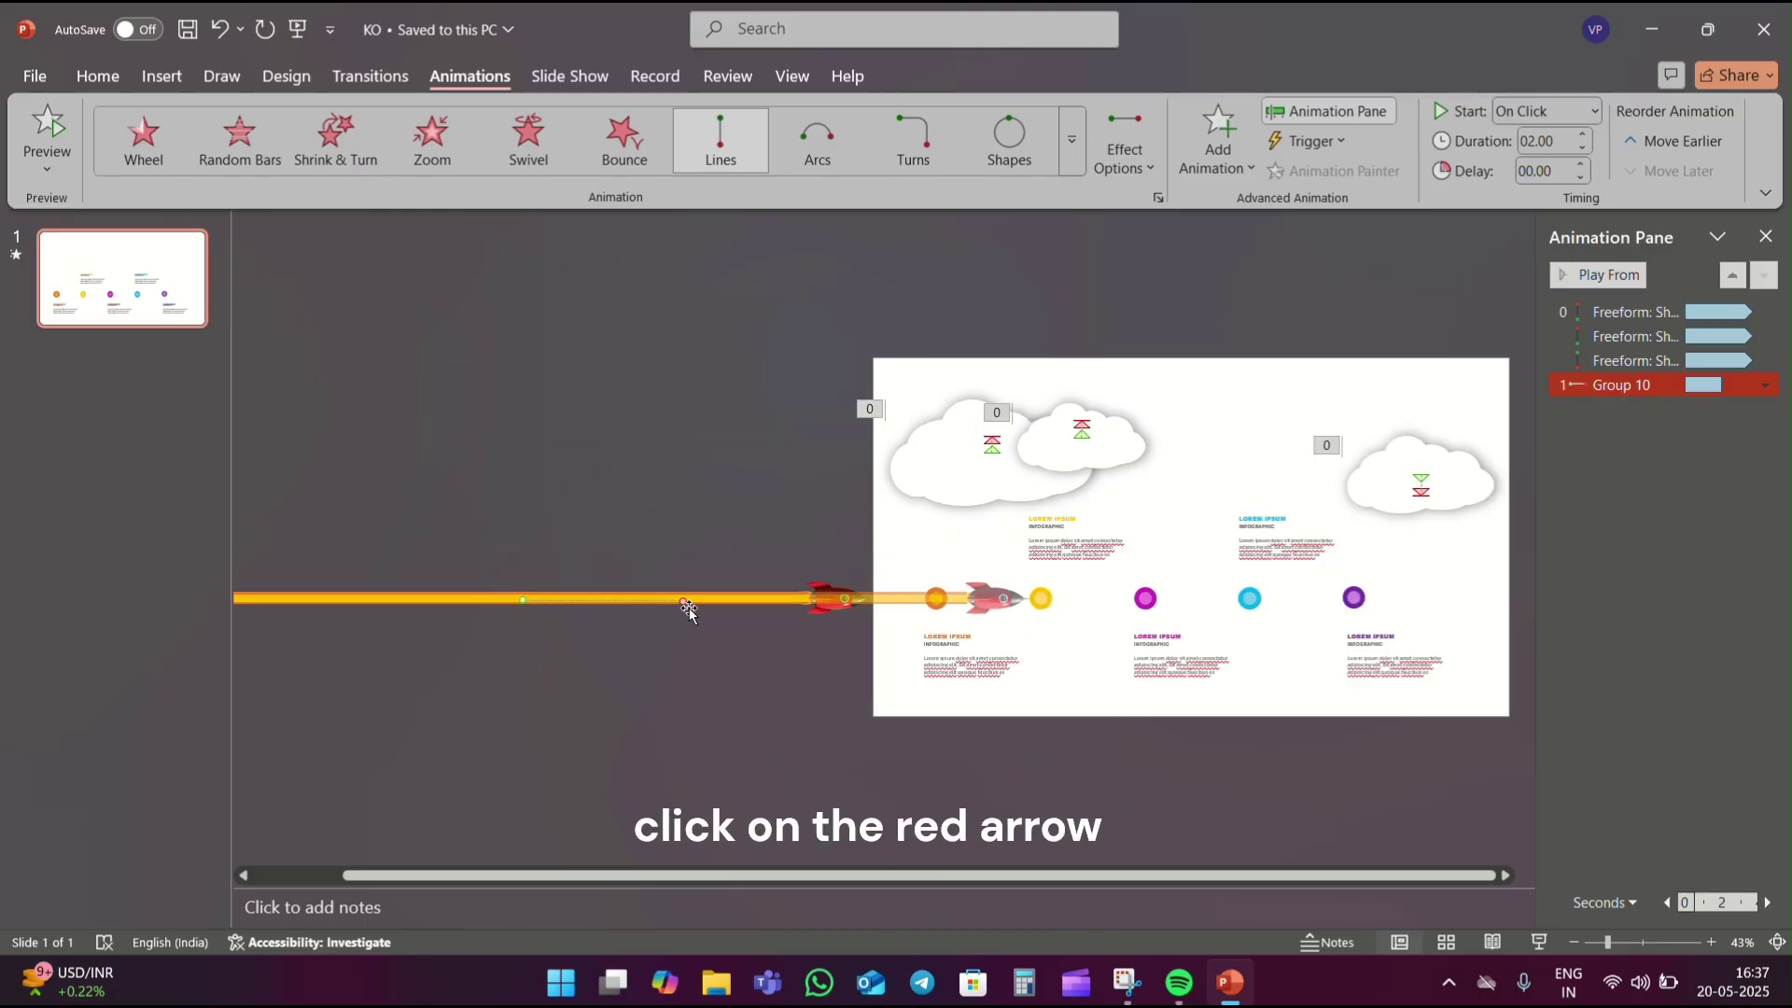
drag(688, 602, 746, 601)
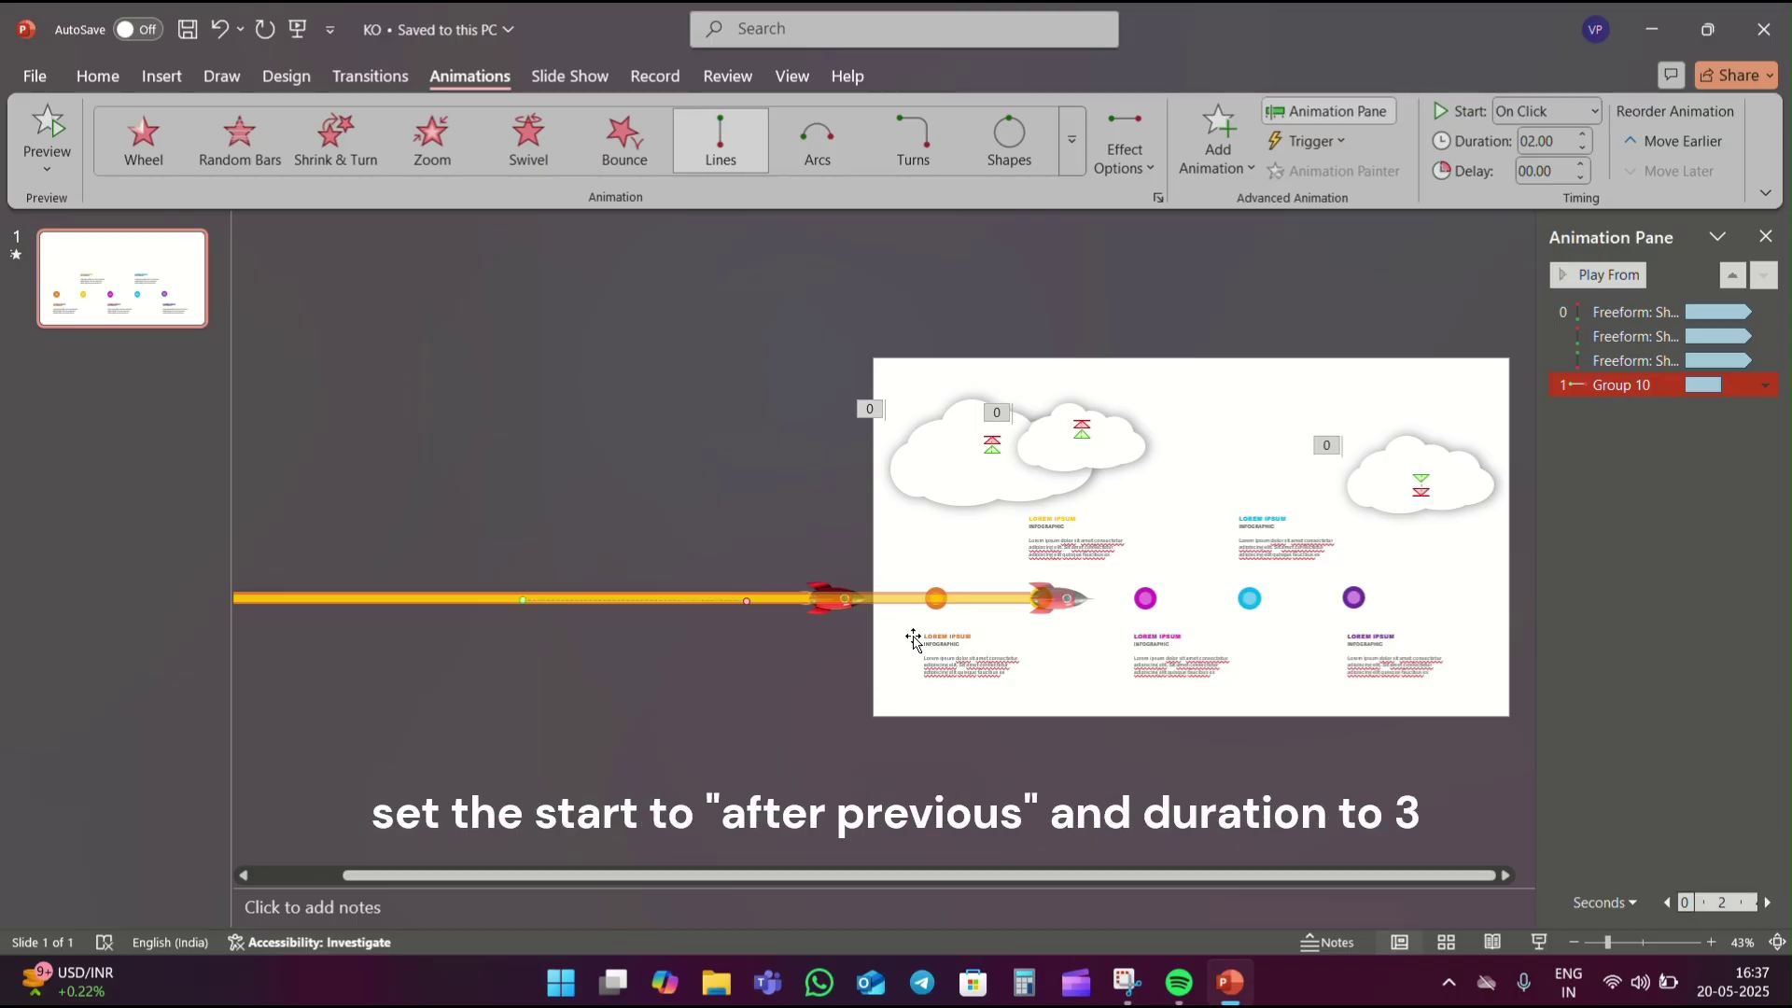
Set the rocket animation to start After Previous with a 3-second duration.
click(1559, 116)
click(1559, 197)
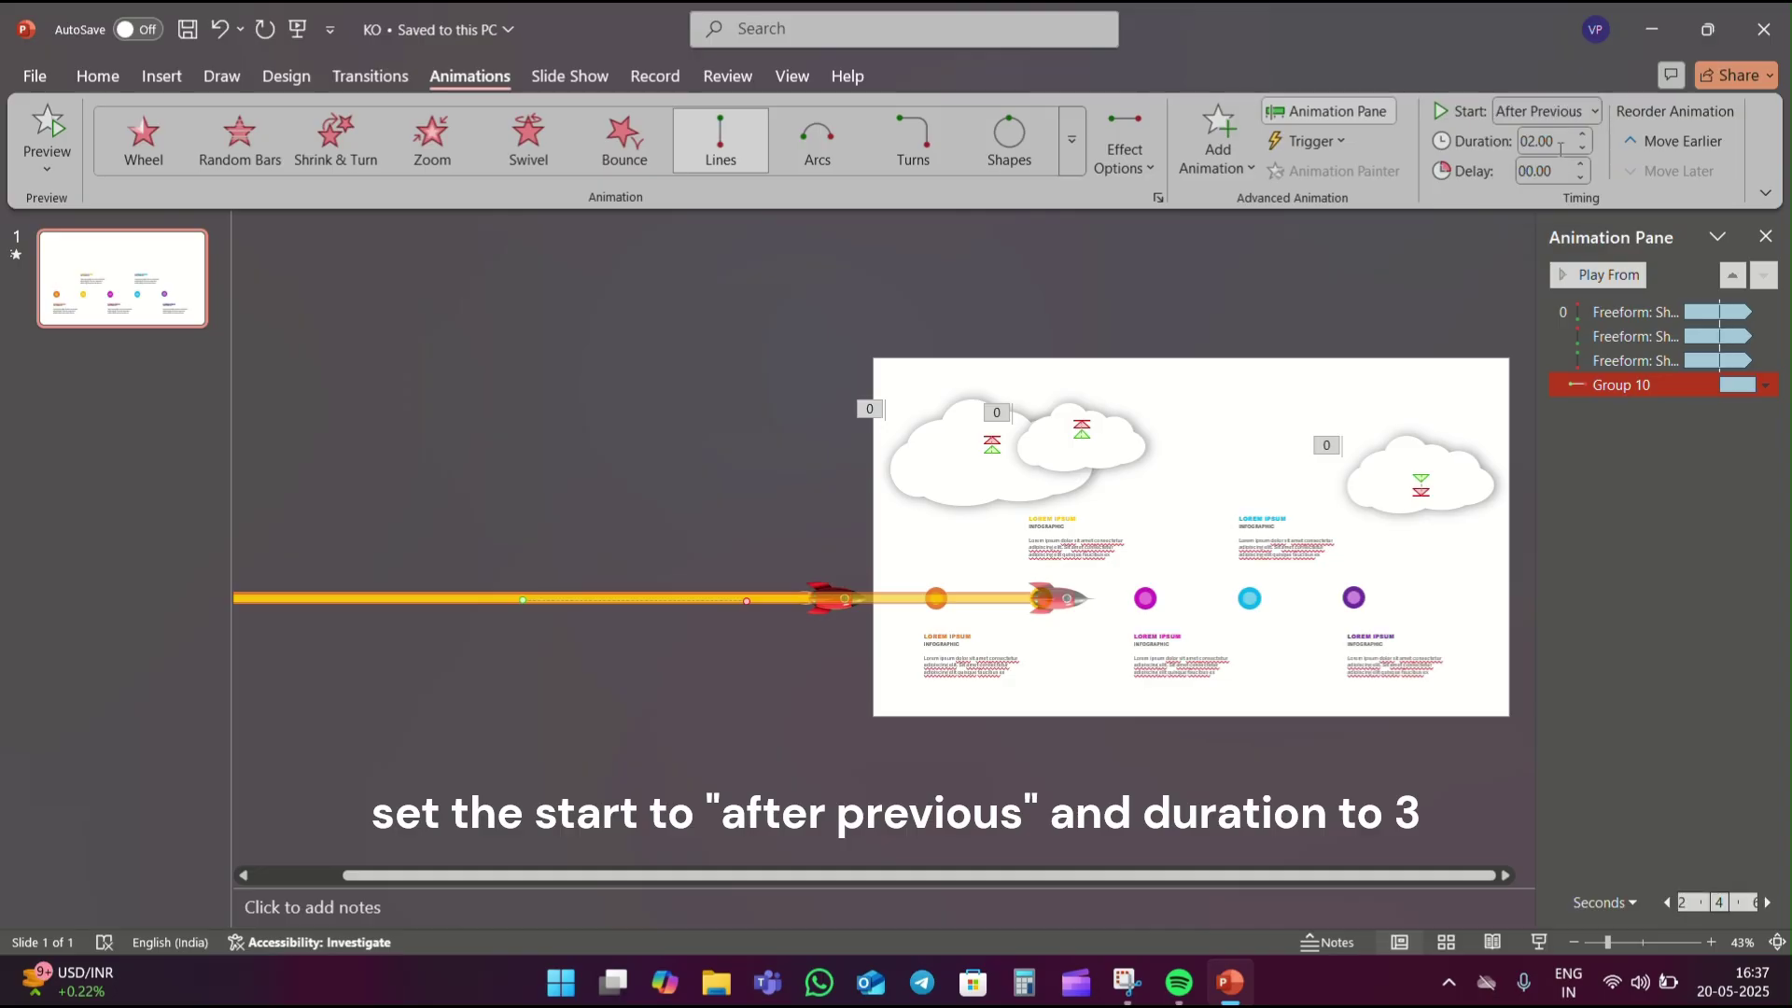
text(3)
key(Return)
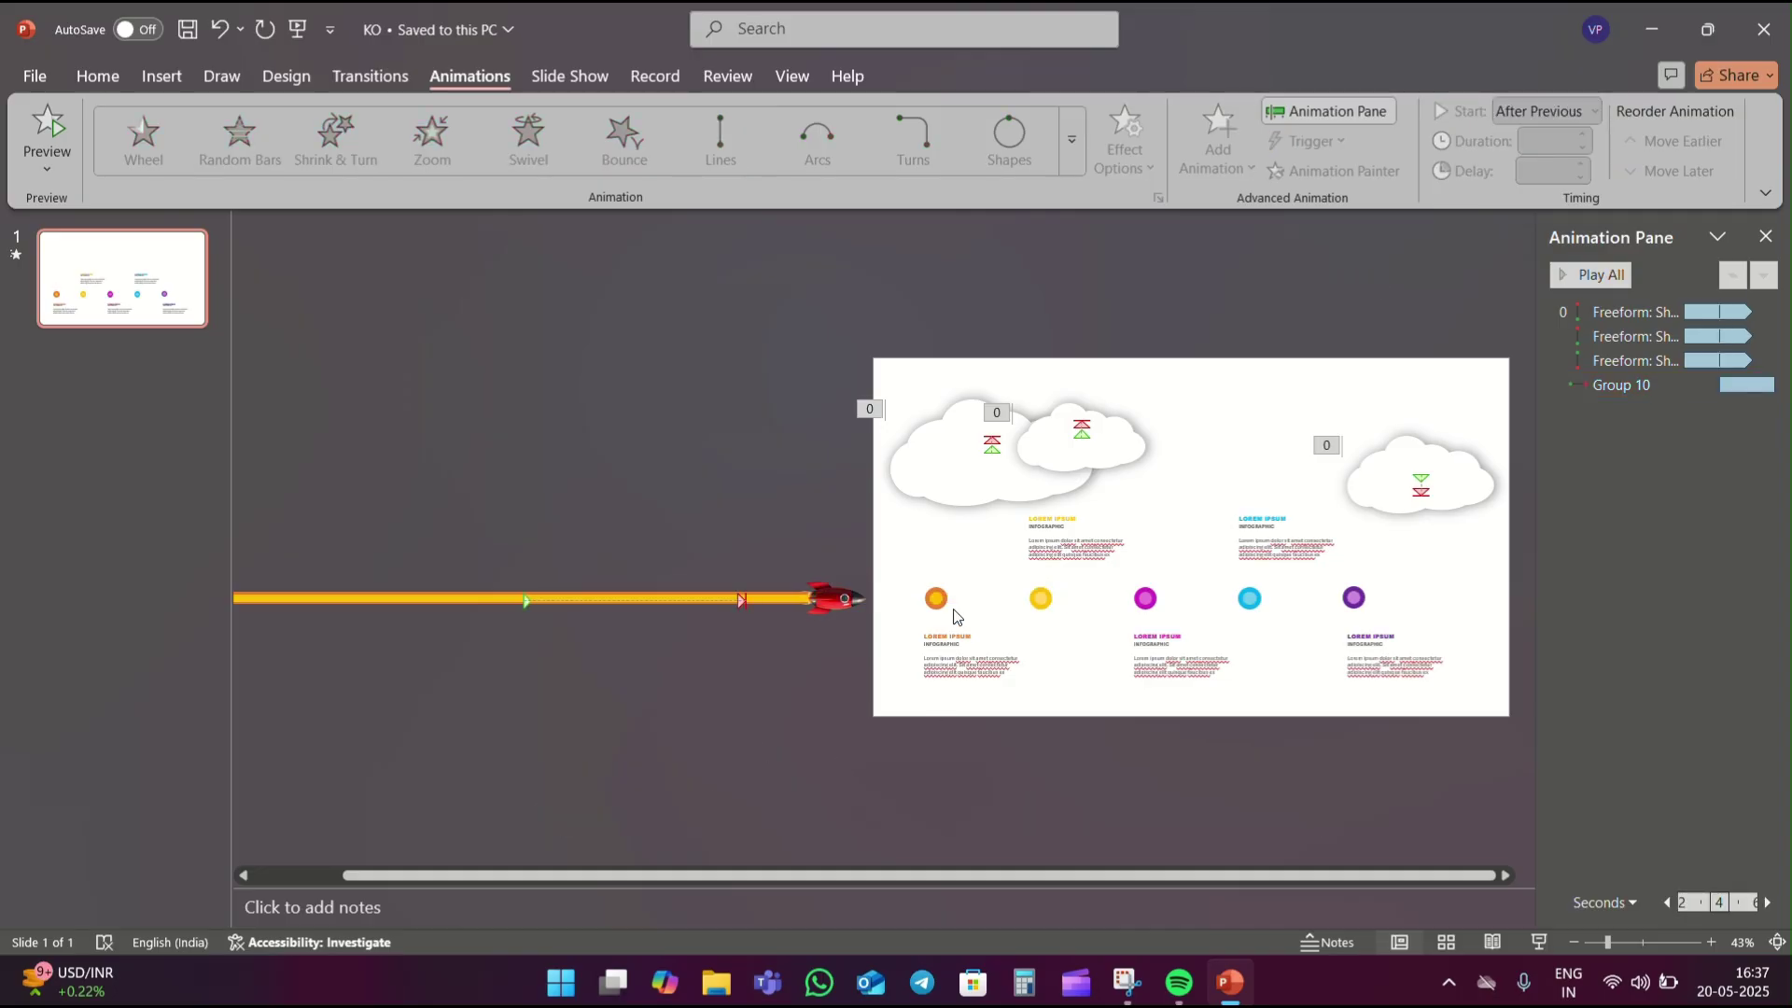
Give the orange circle a 1-second Zoom entrance starting After Previous.
click(936, 598)
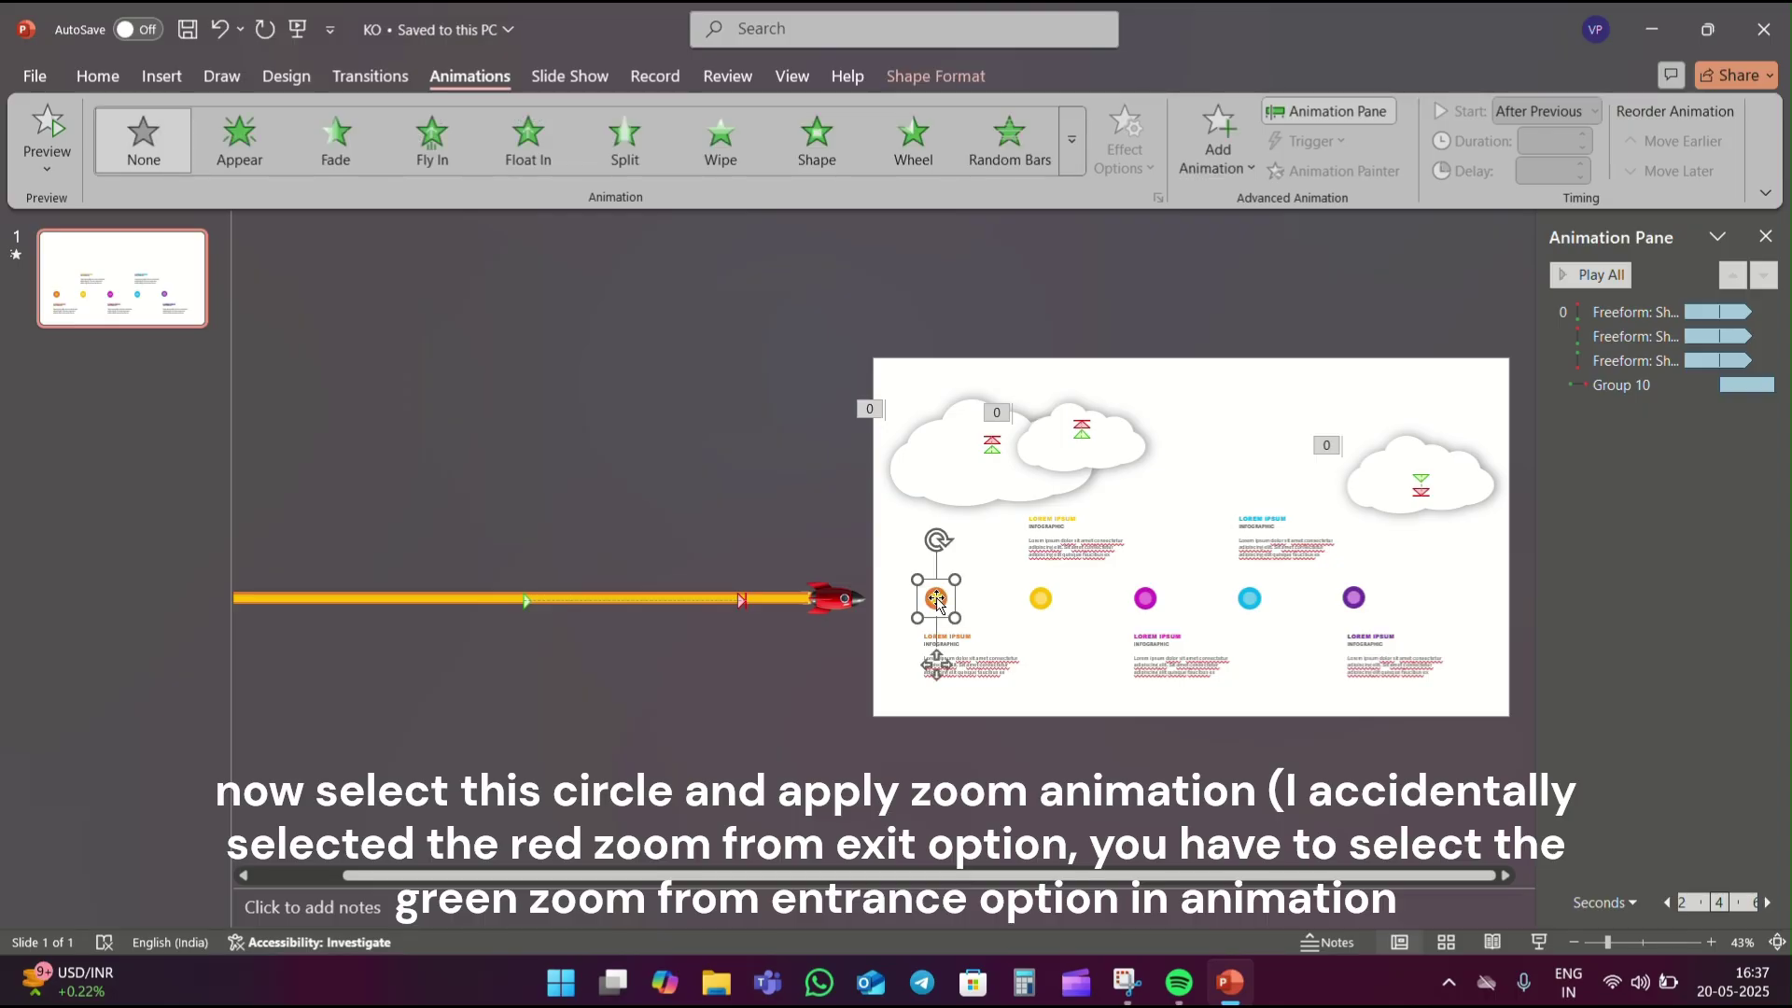
click(1071, 140)
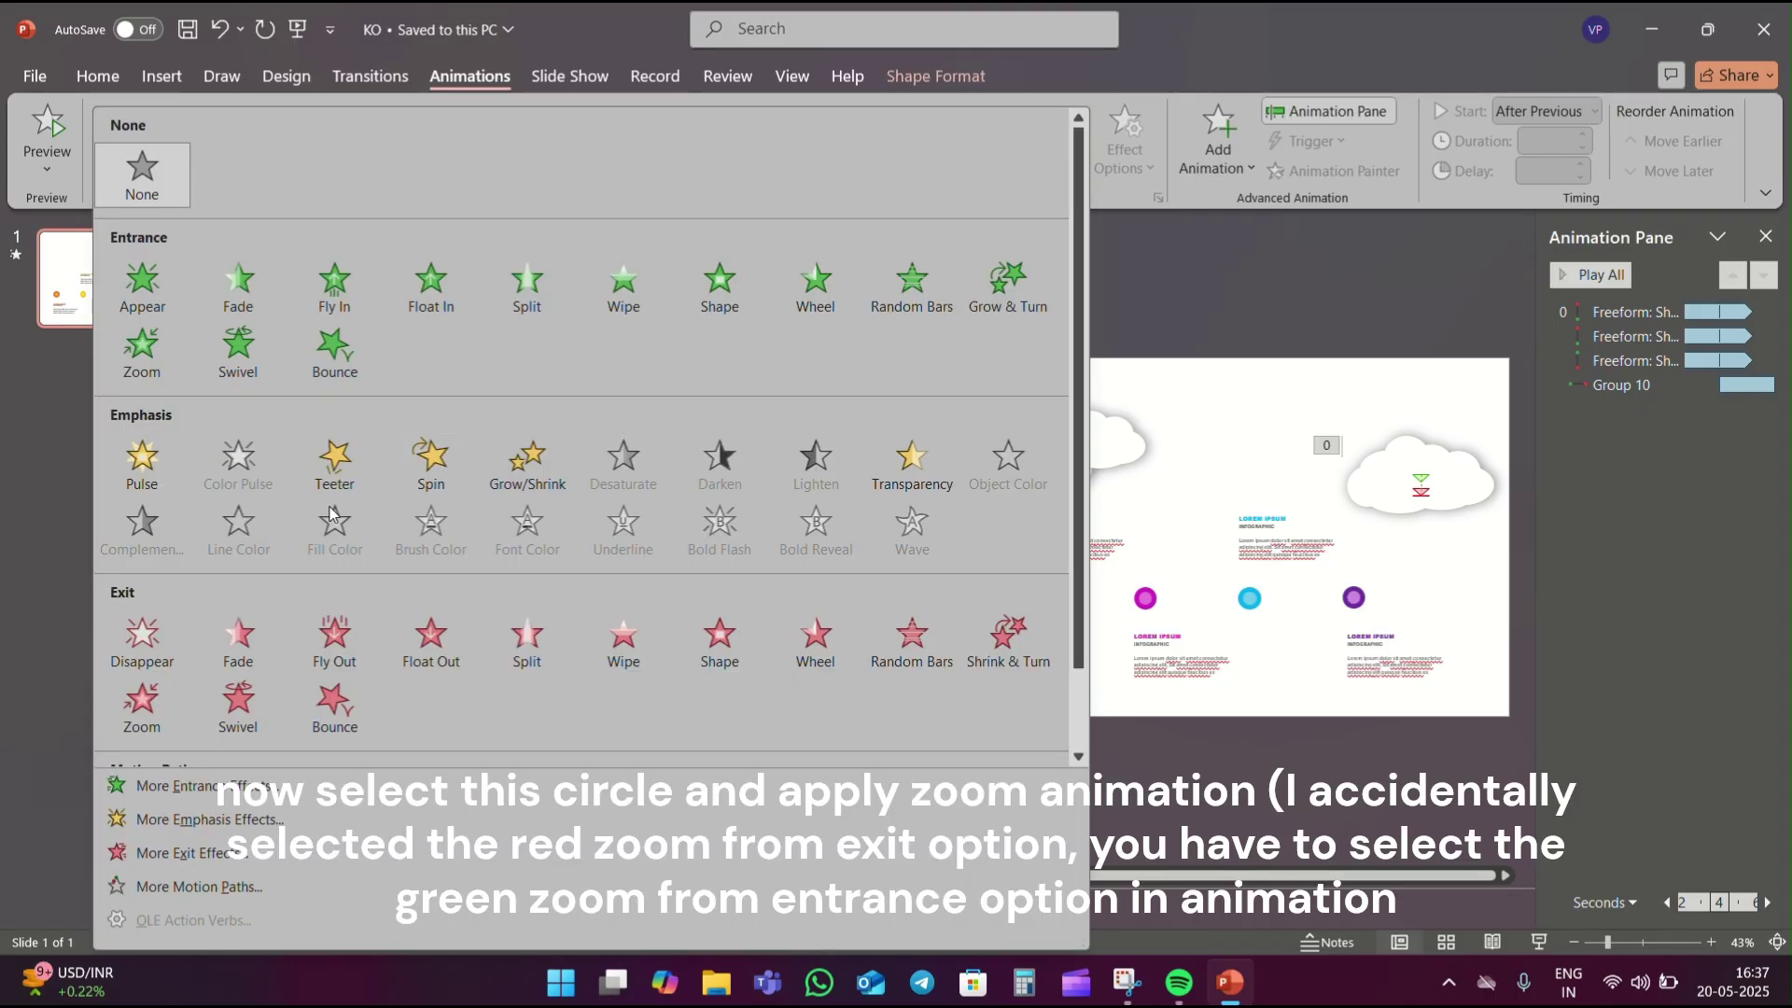
click(171, 692)
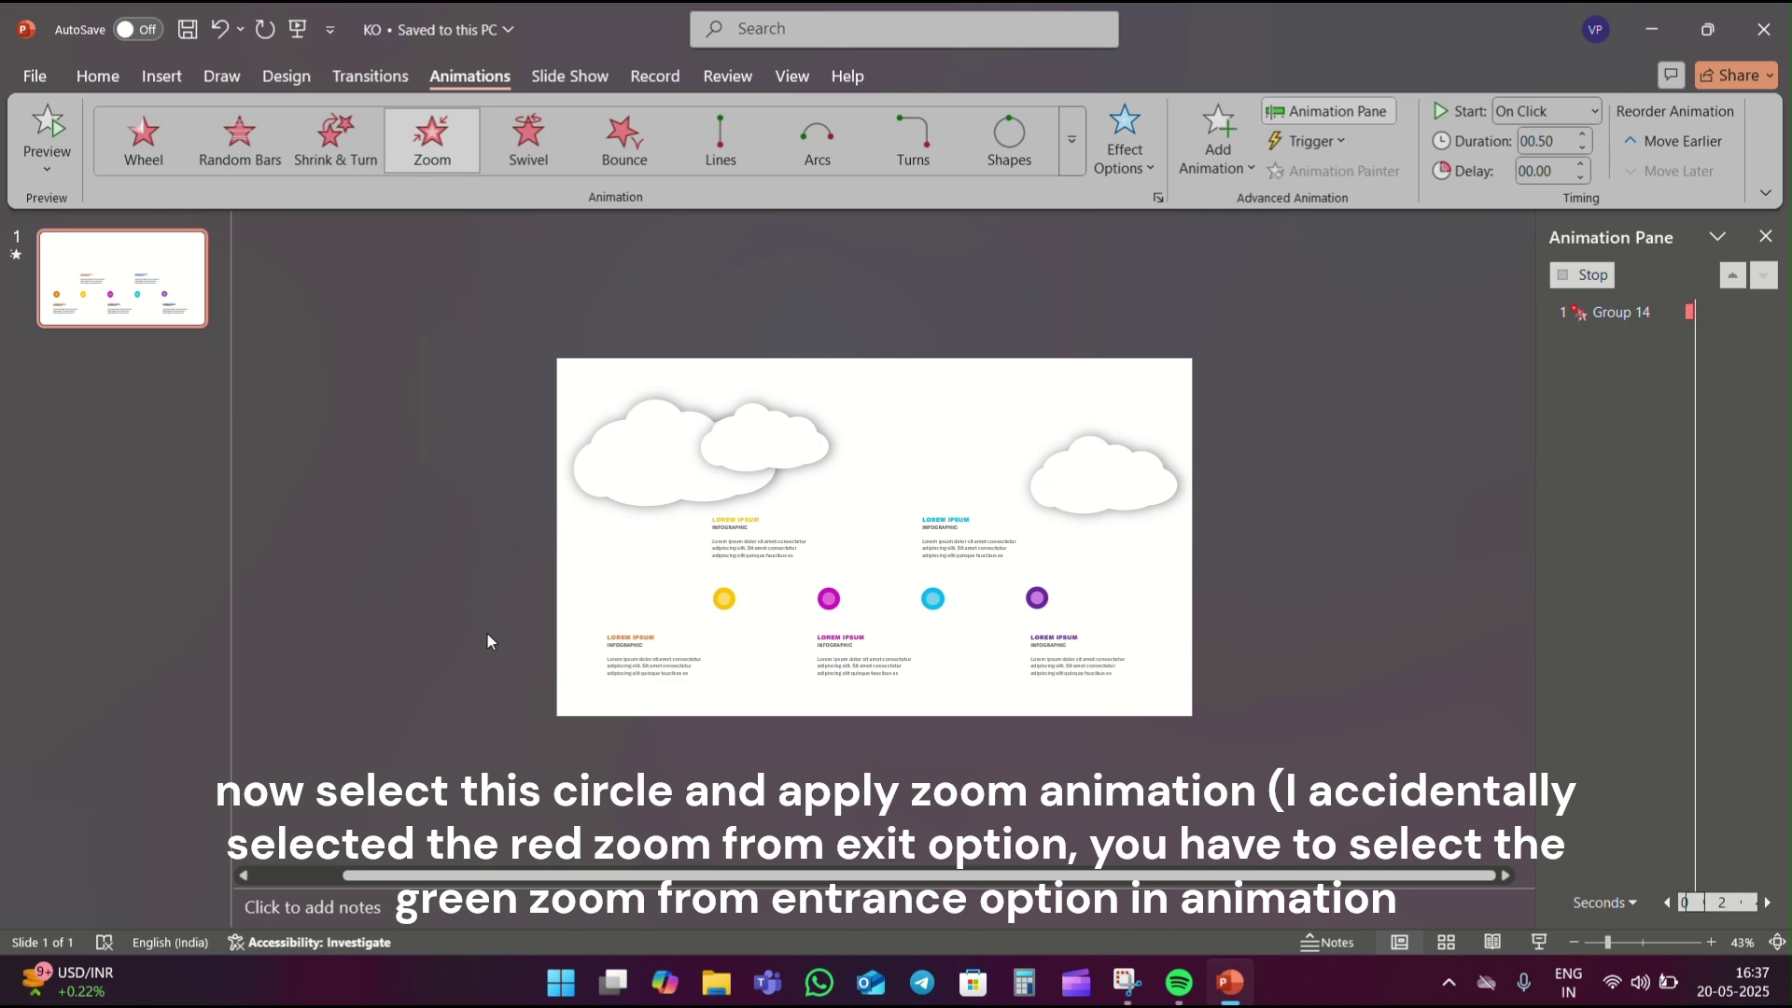
click(1583, 137)
click(1594, 111)
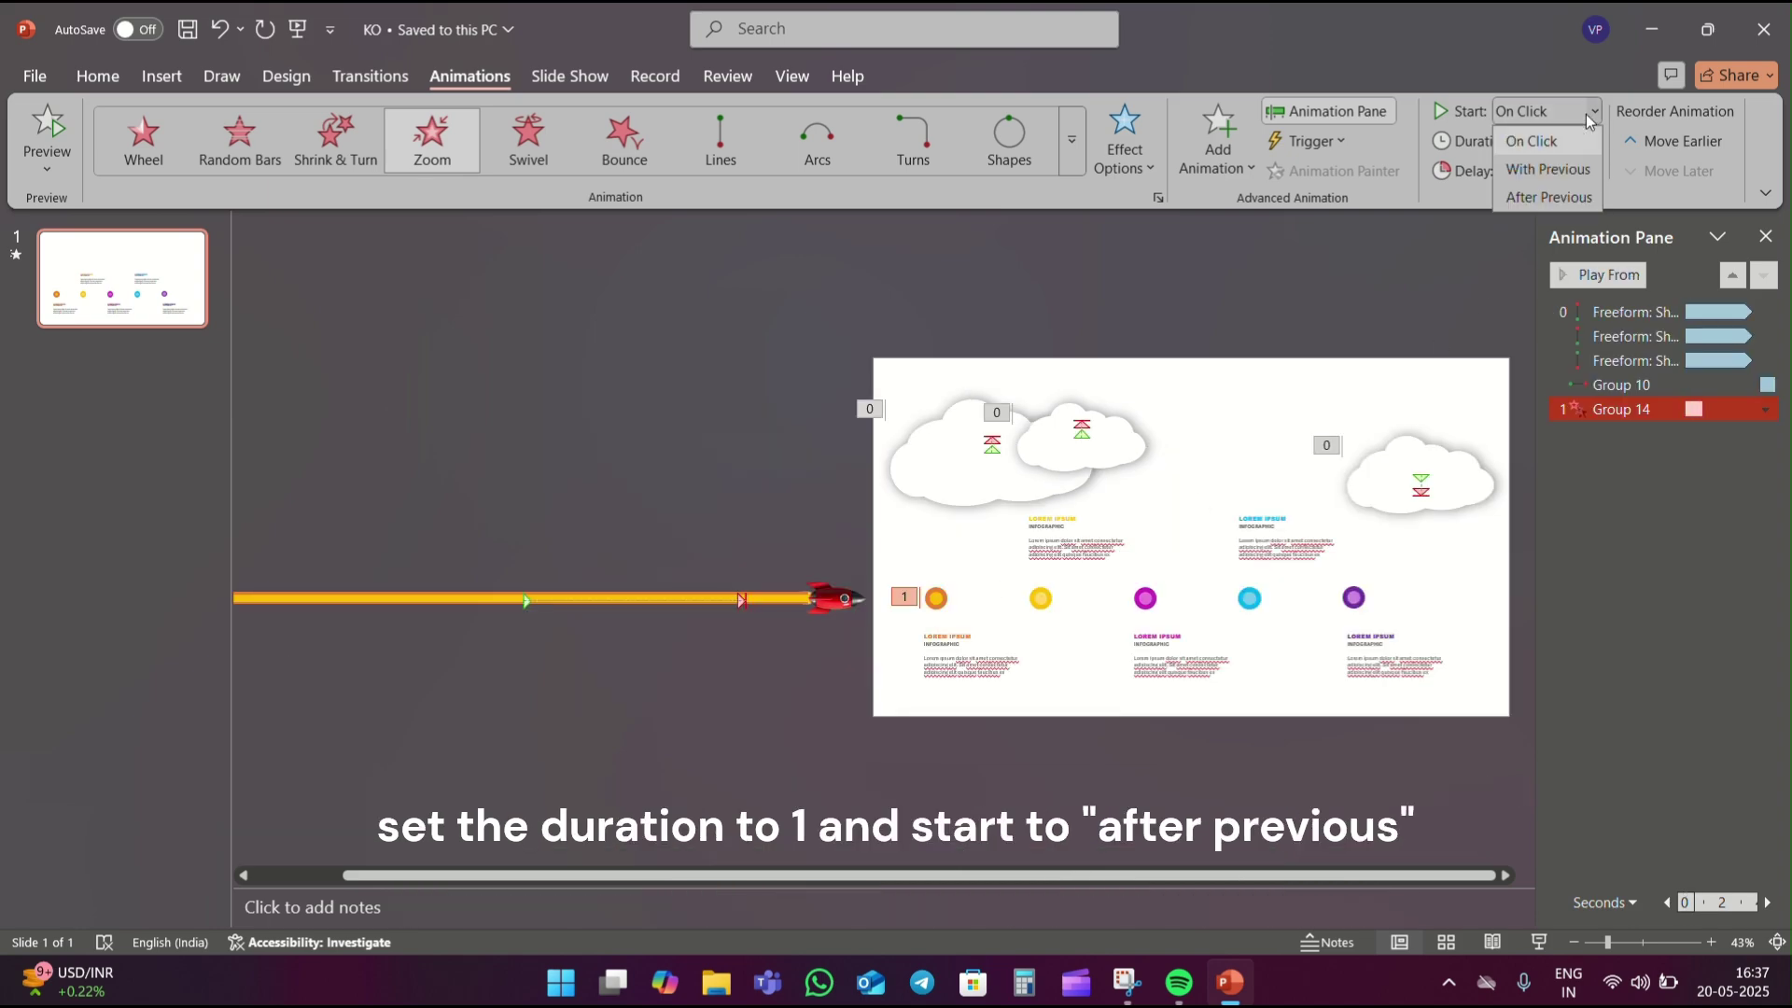
click(1573, 198)
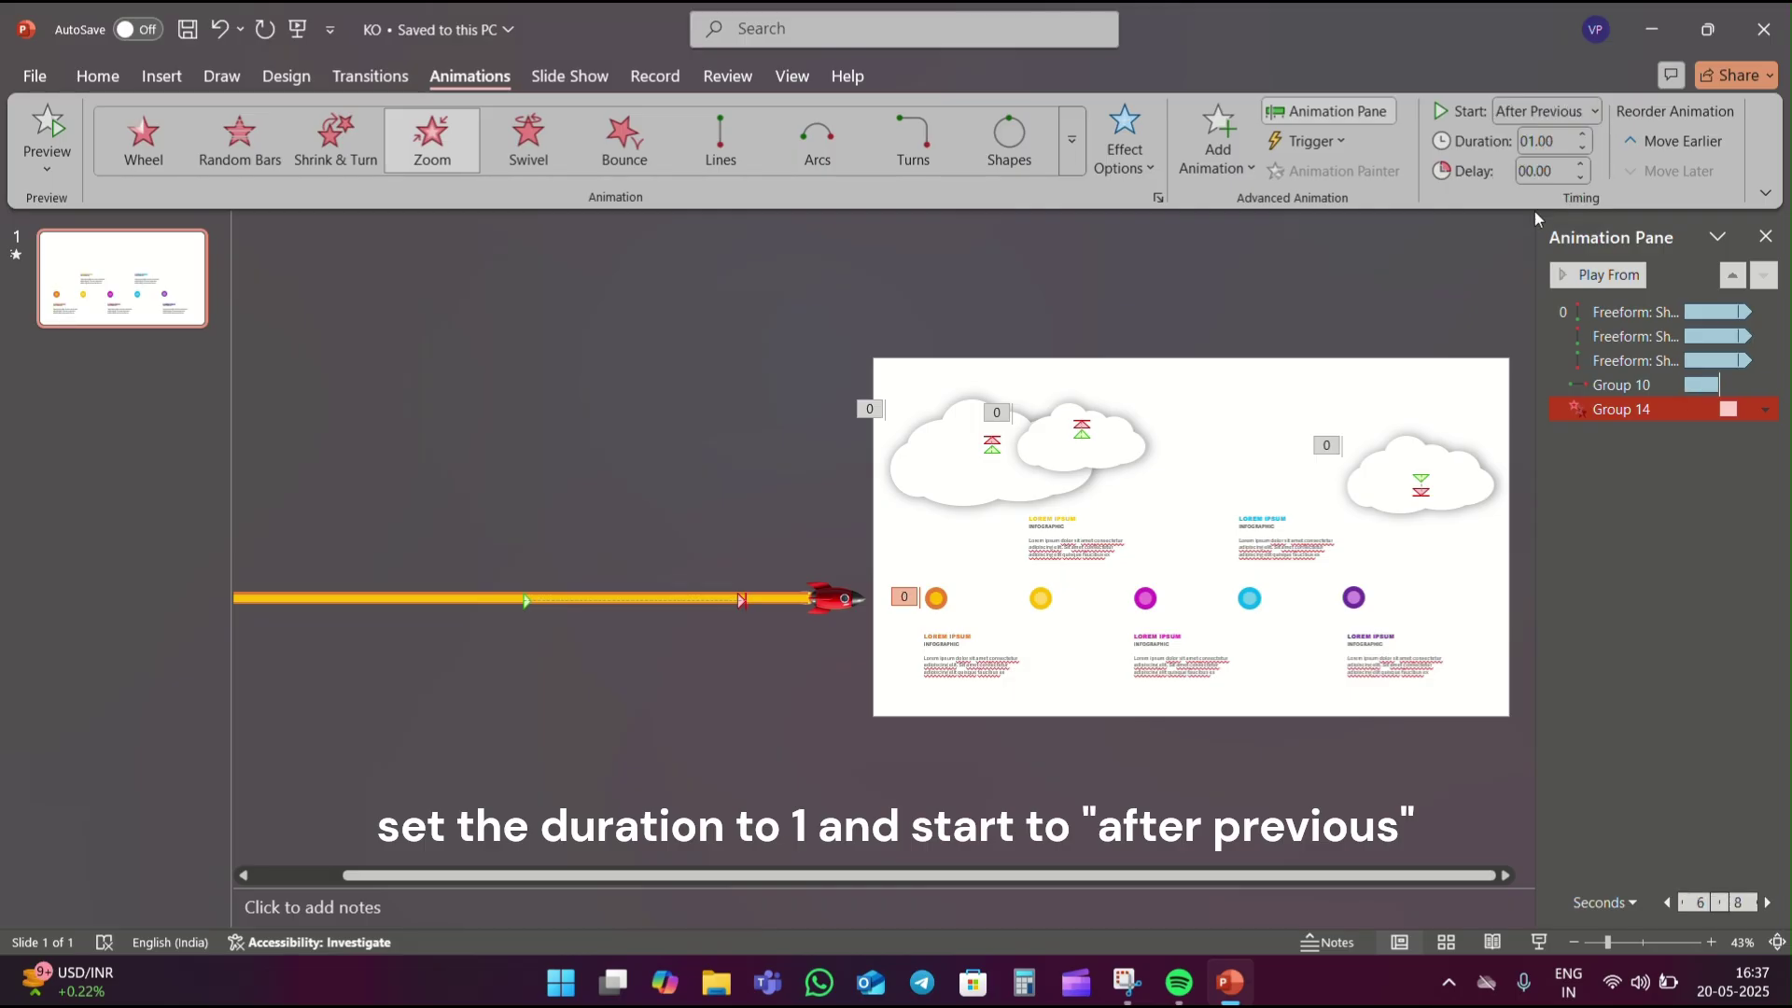
Make the orange-titled text Float In downward, starting After Previous.
click(961, 641)
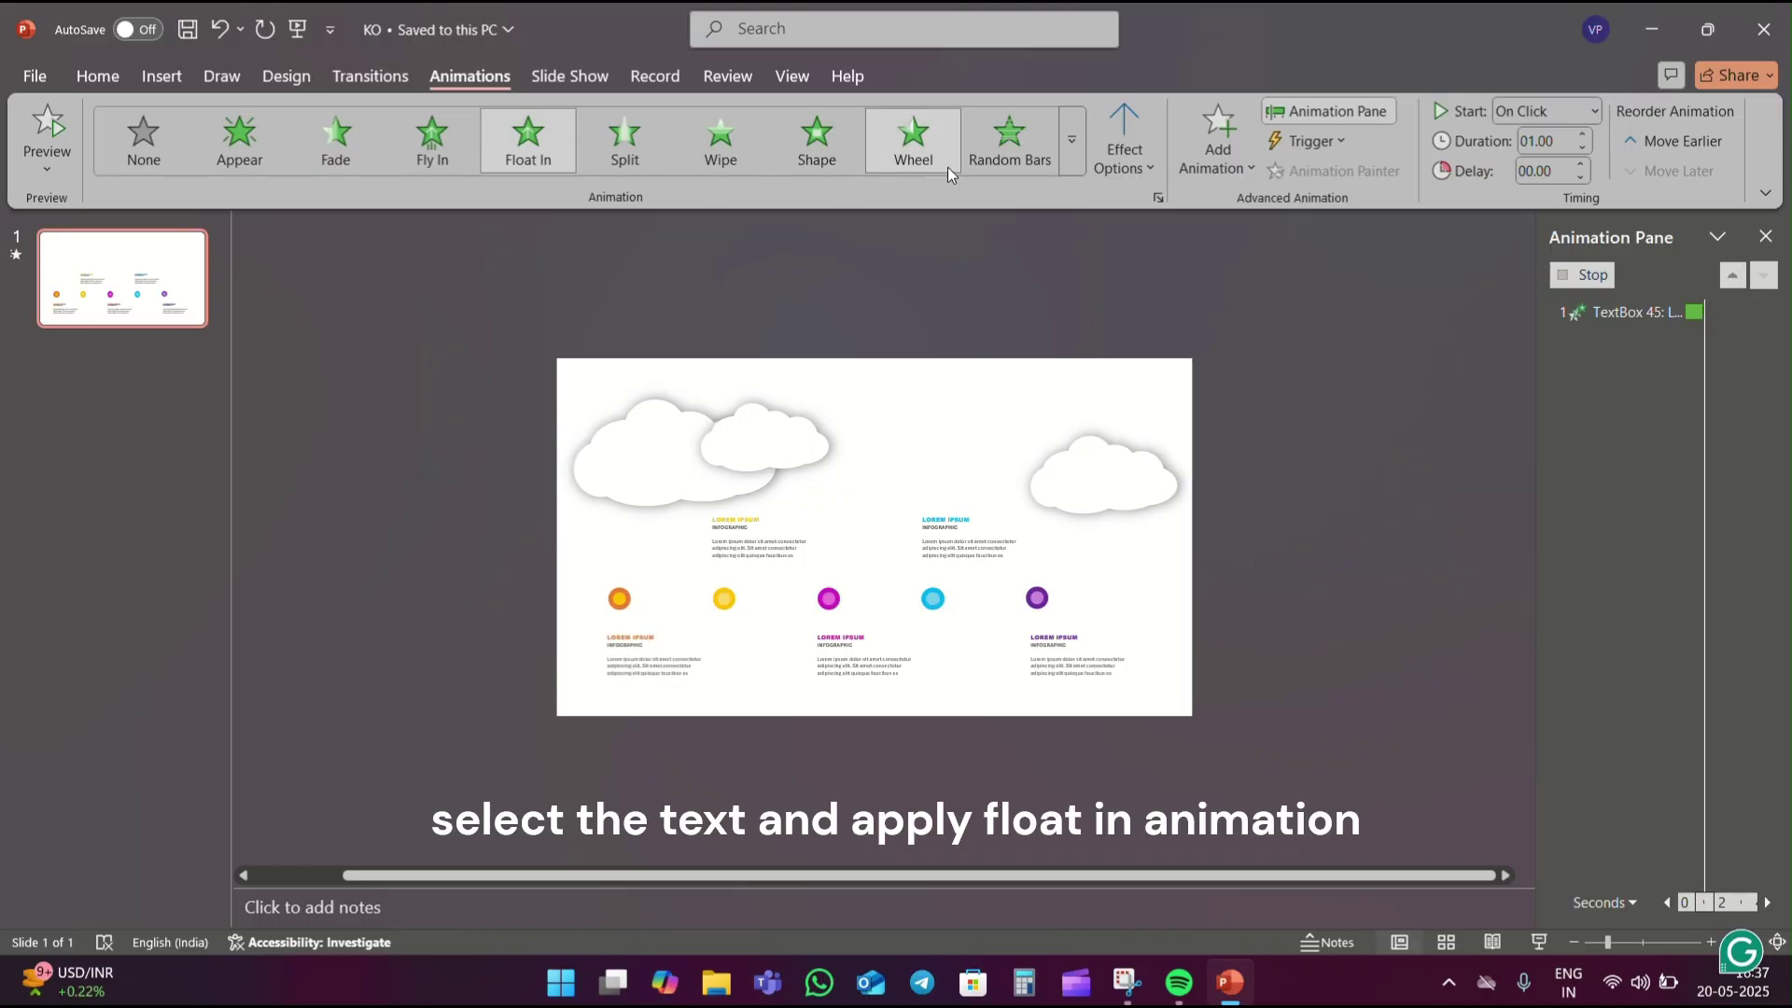
click(1116, 154)
click(1174, 317)
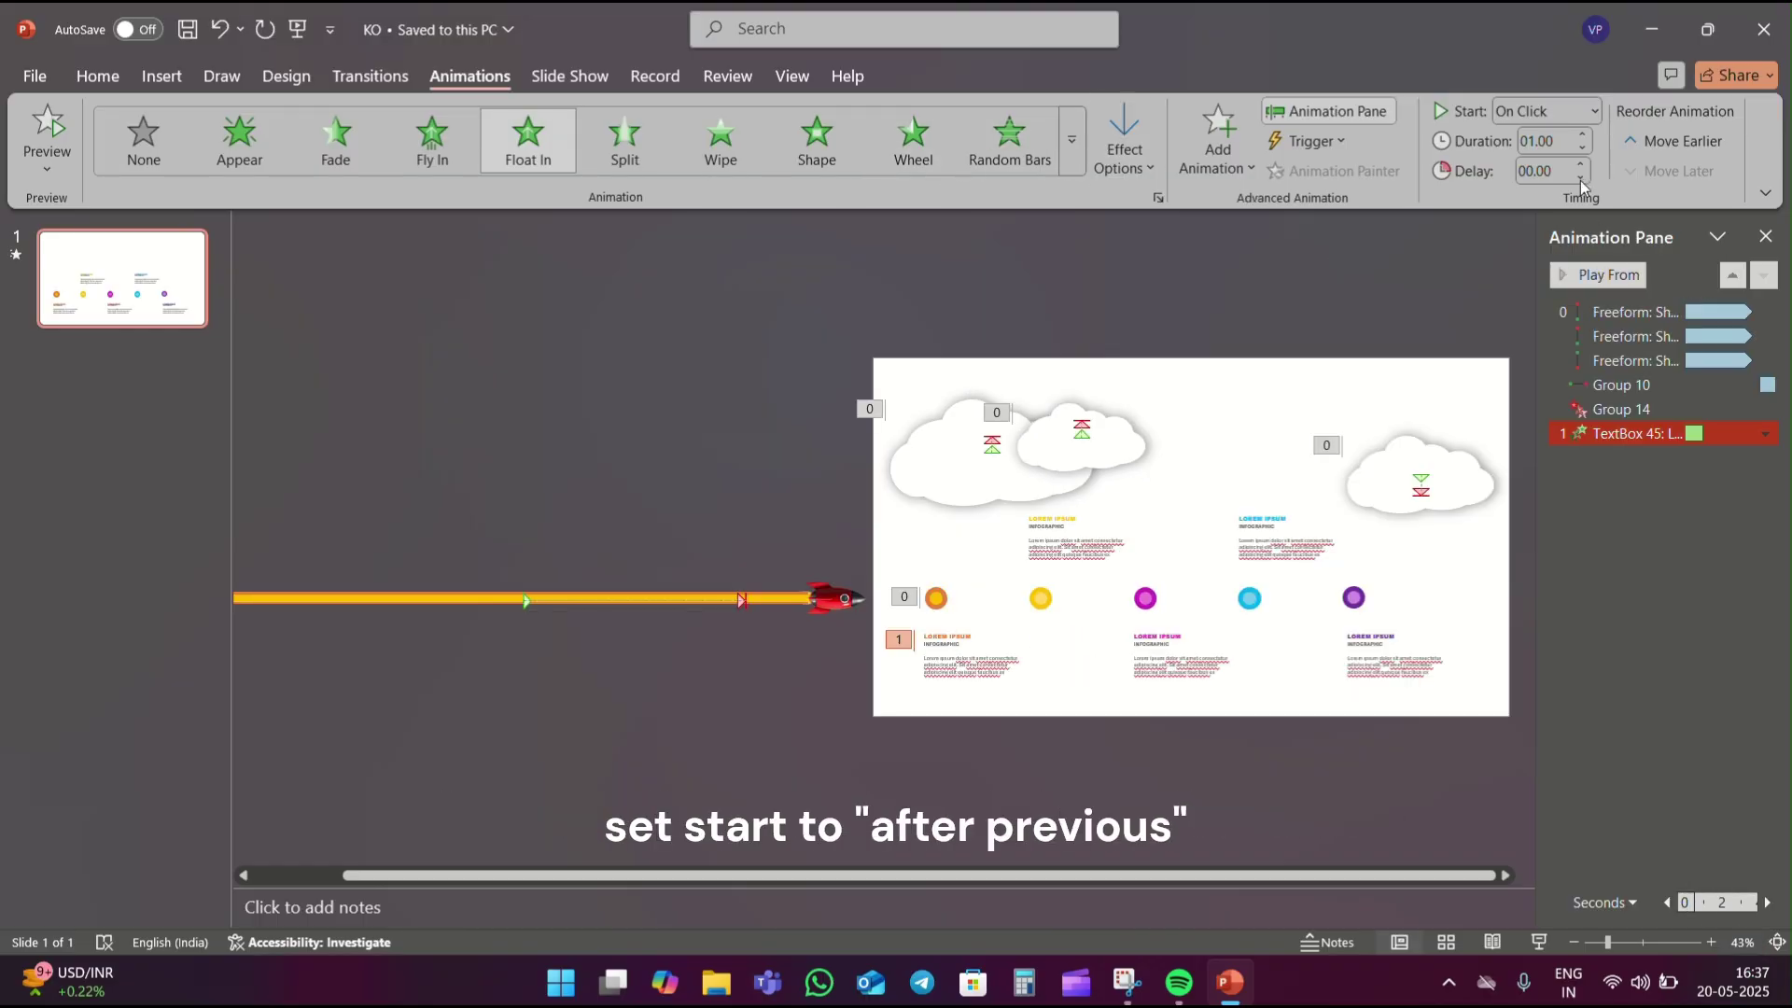
click(1594, 111)
click(1590, 192)
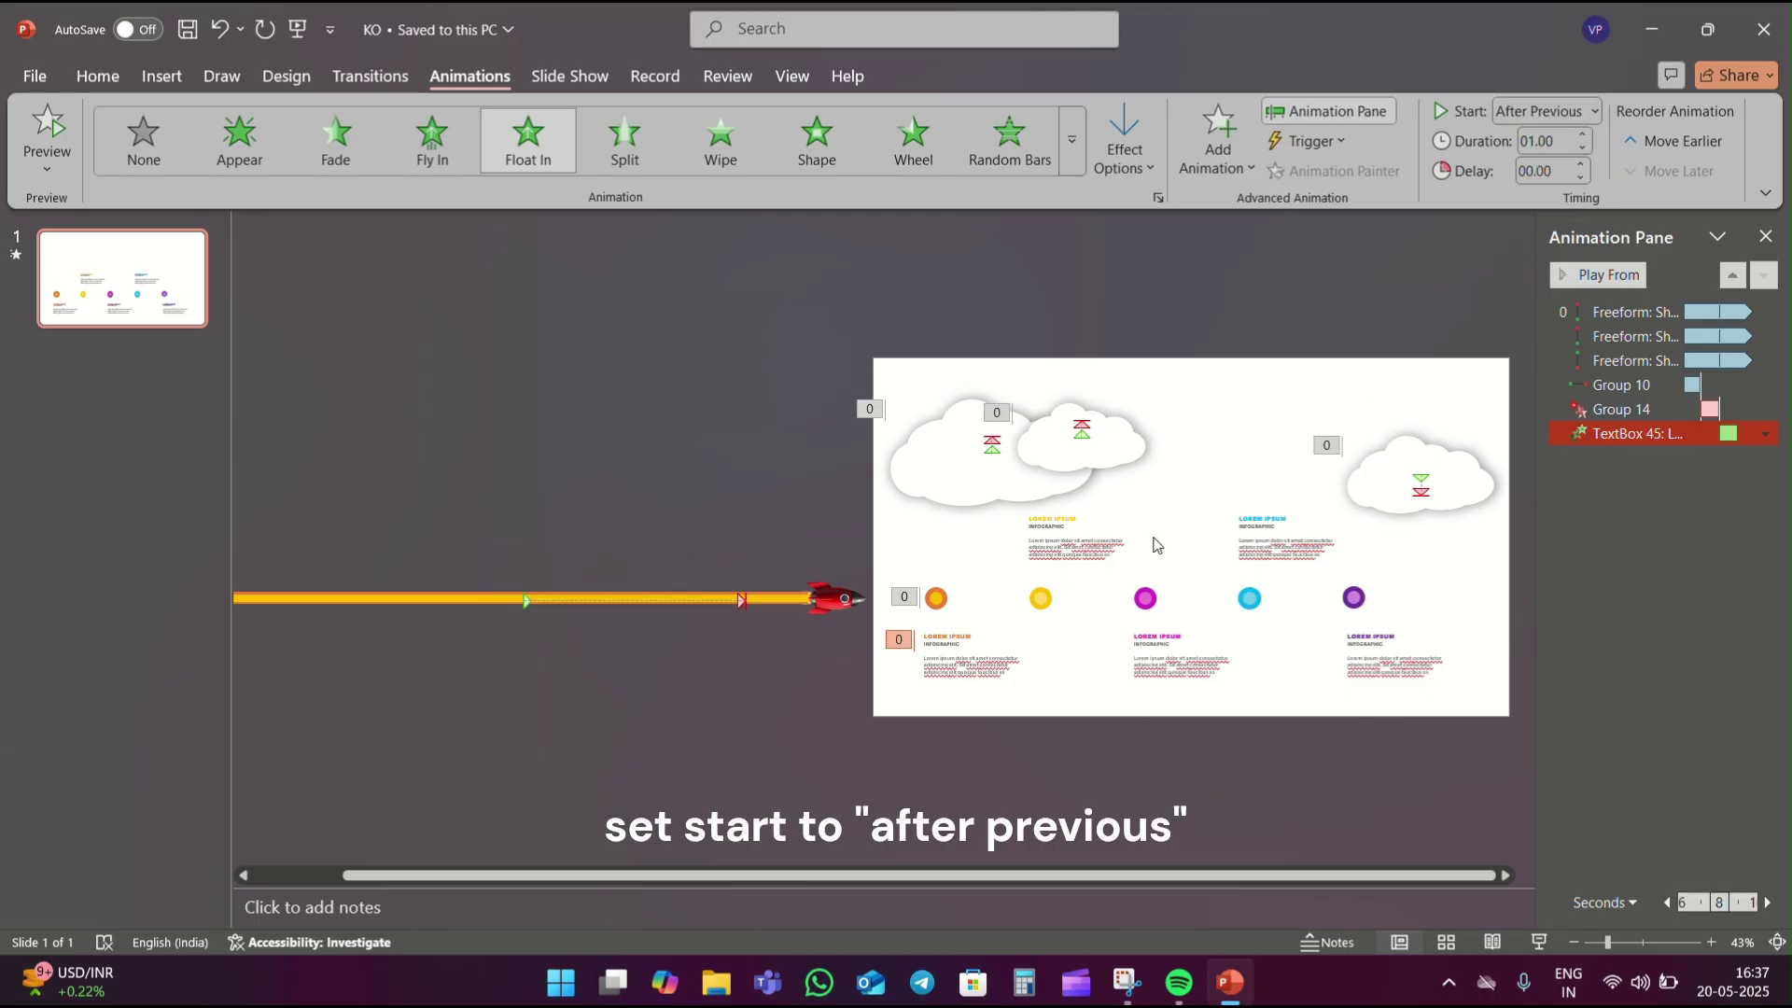
Add a second rightward Lines motion path to the rocket.
click(1621, 385)
click(1621, 385)
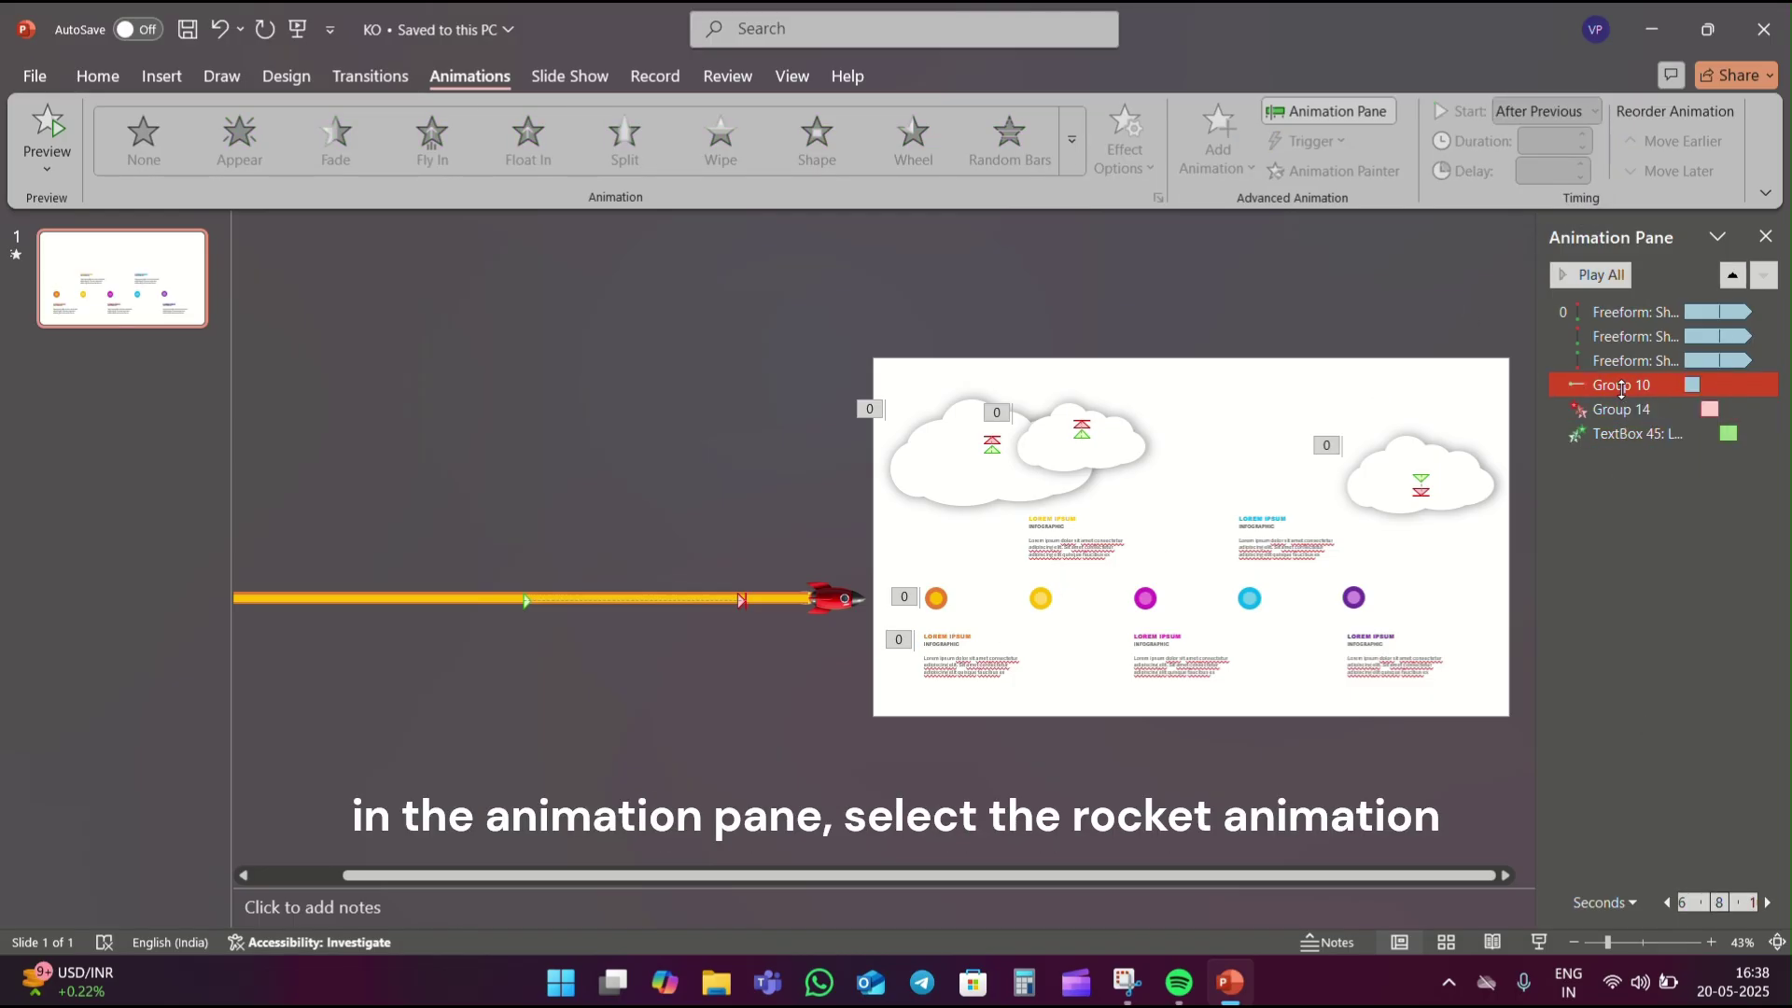
click(1237, 176)
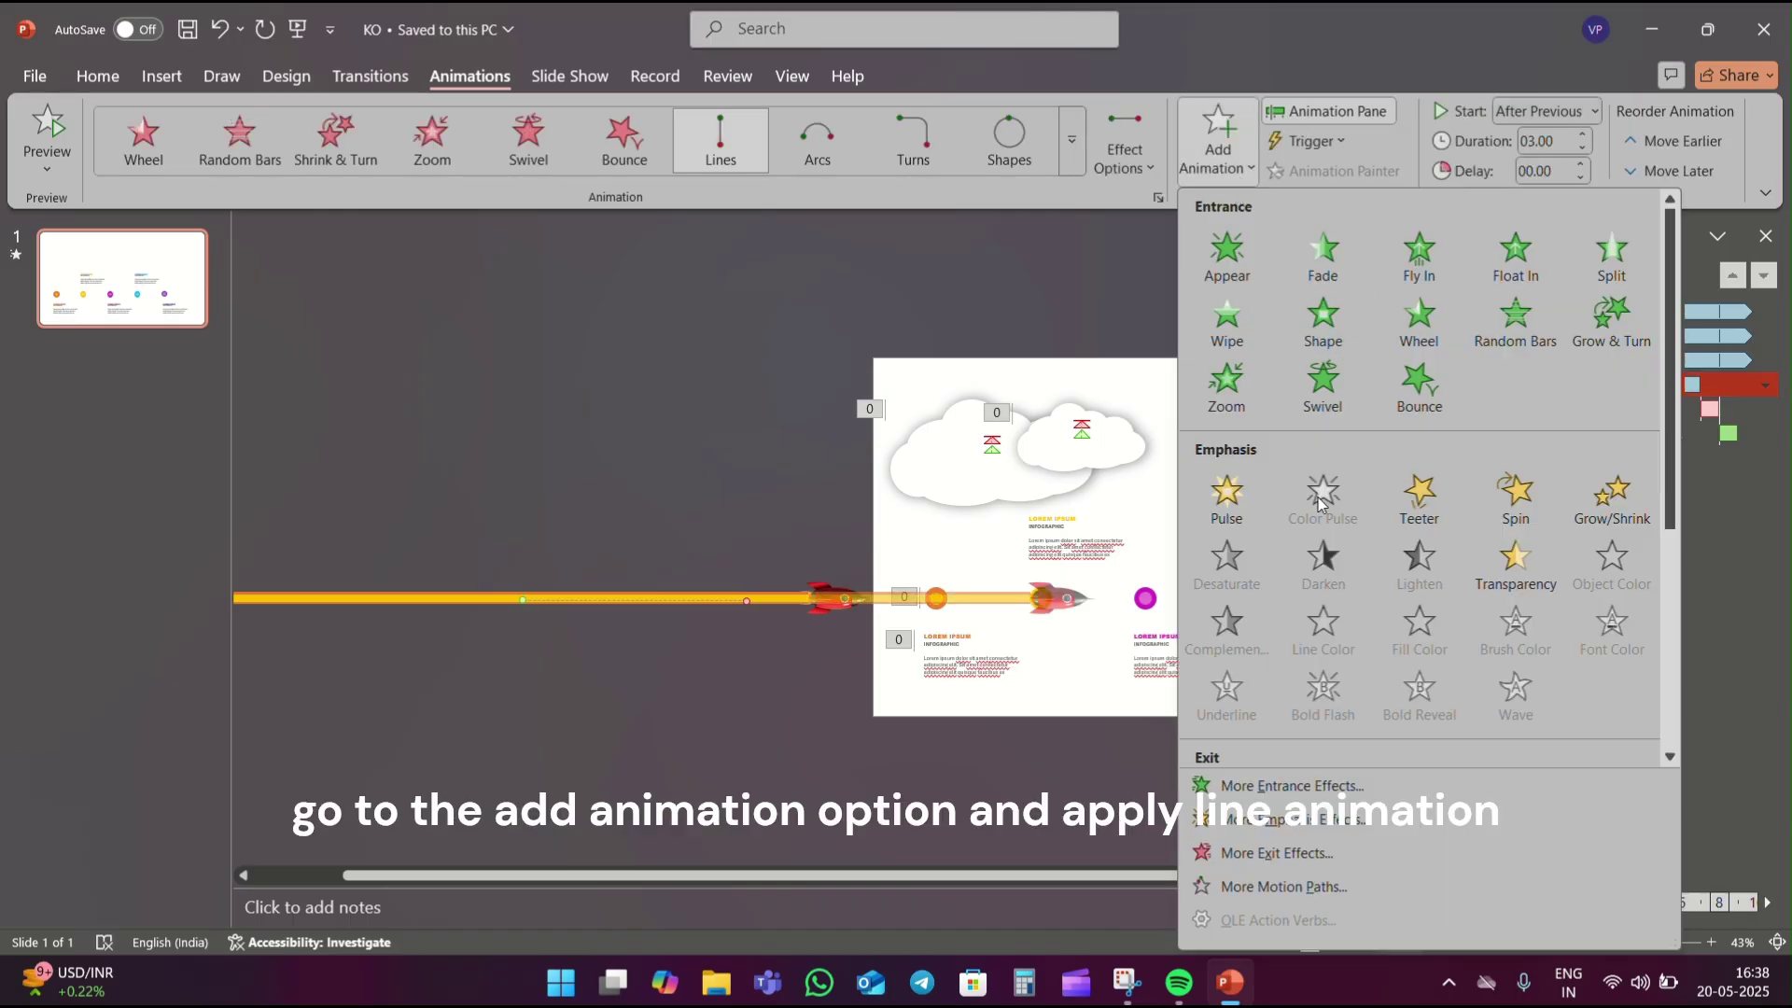
scroll(1323, 523, down, 5)
click(1227, 654)
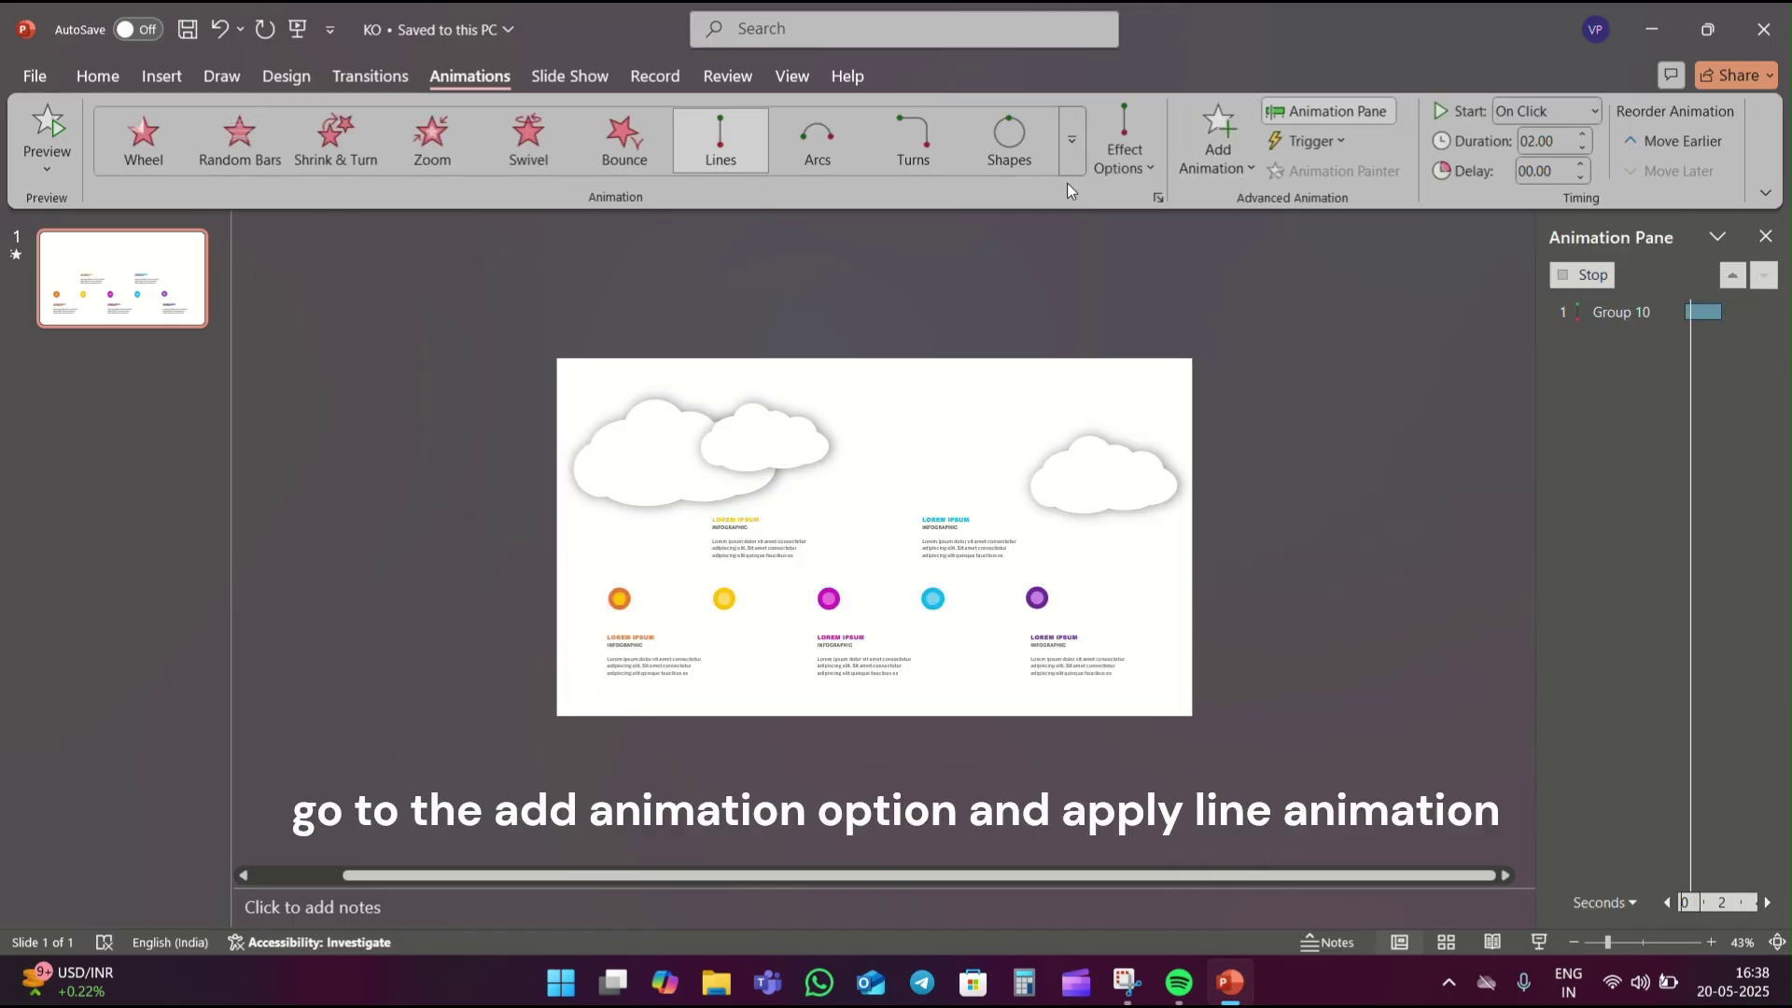
click(1117, 173)
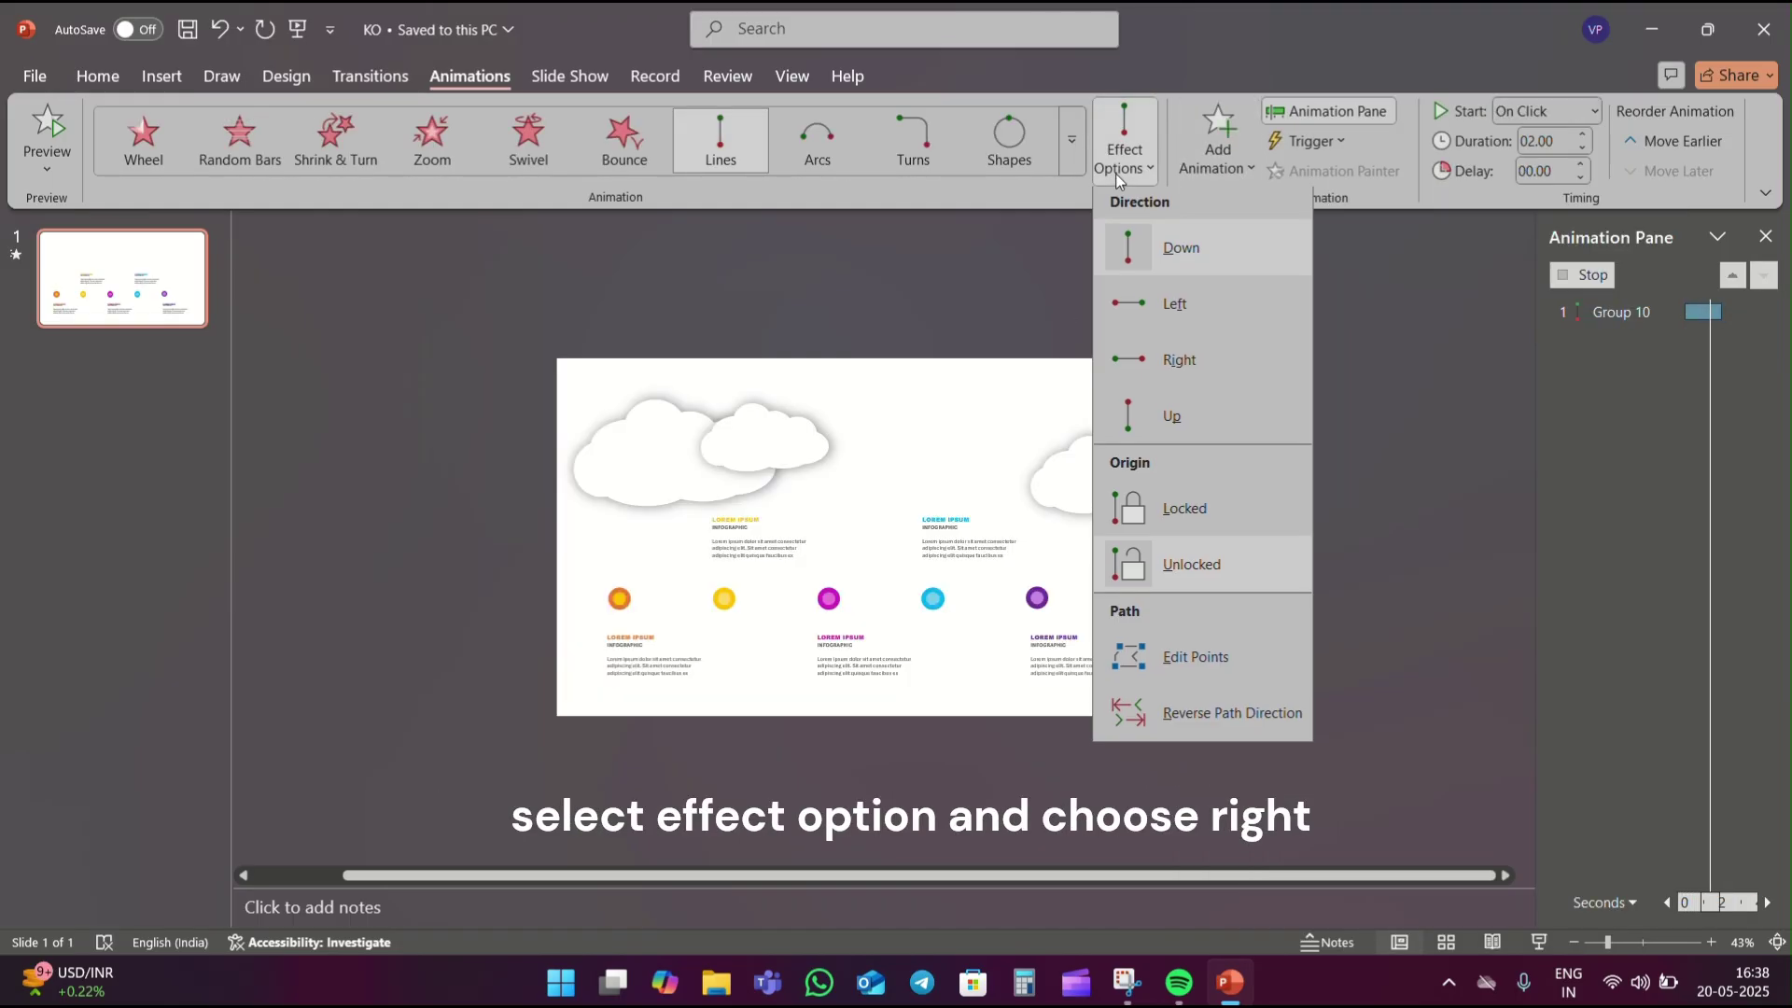
click(1148, 364)
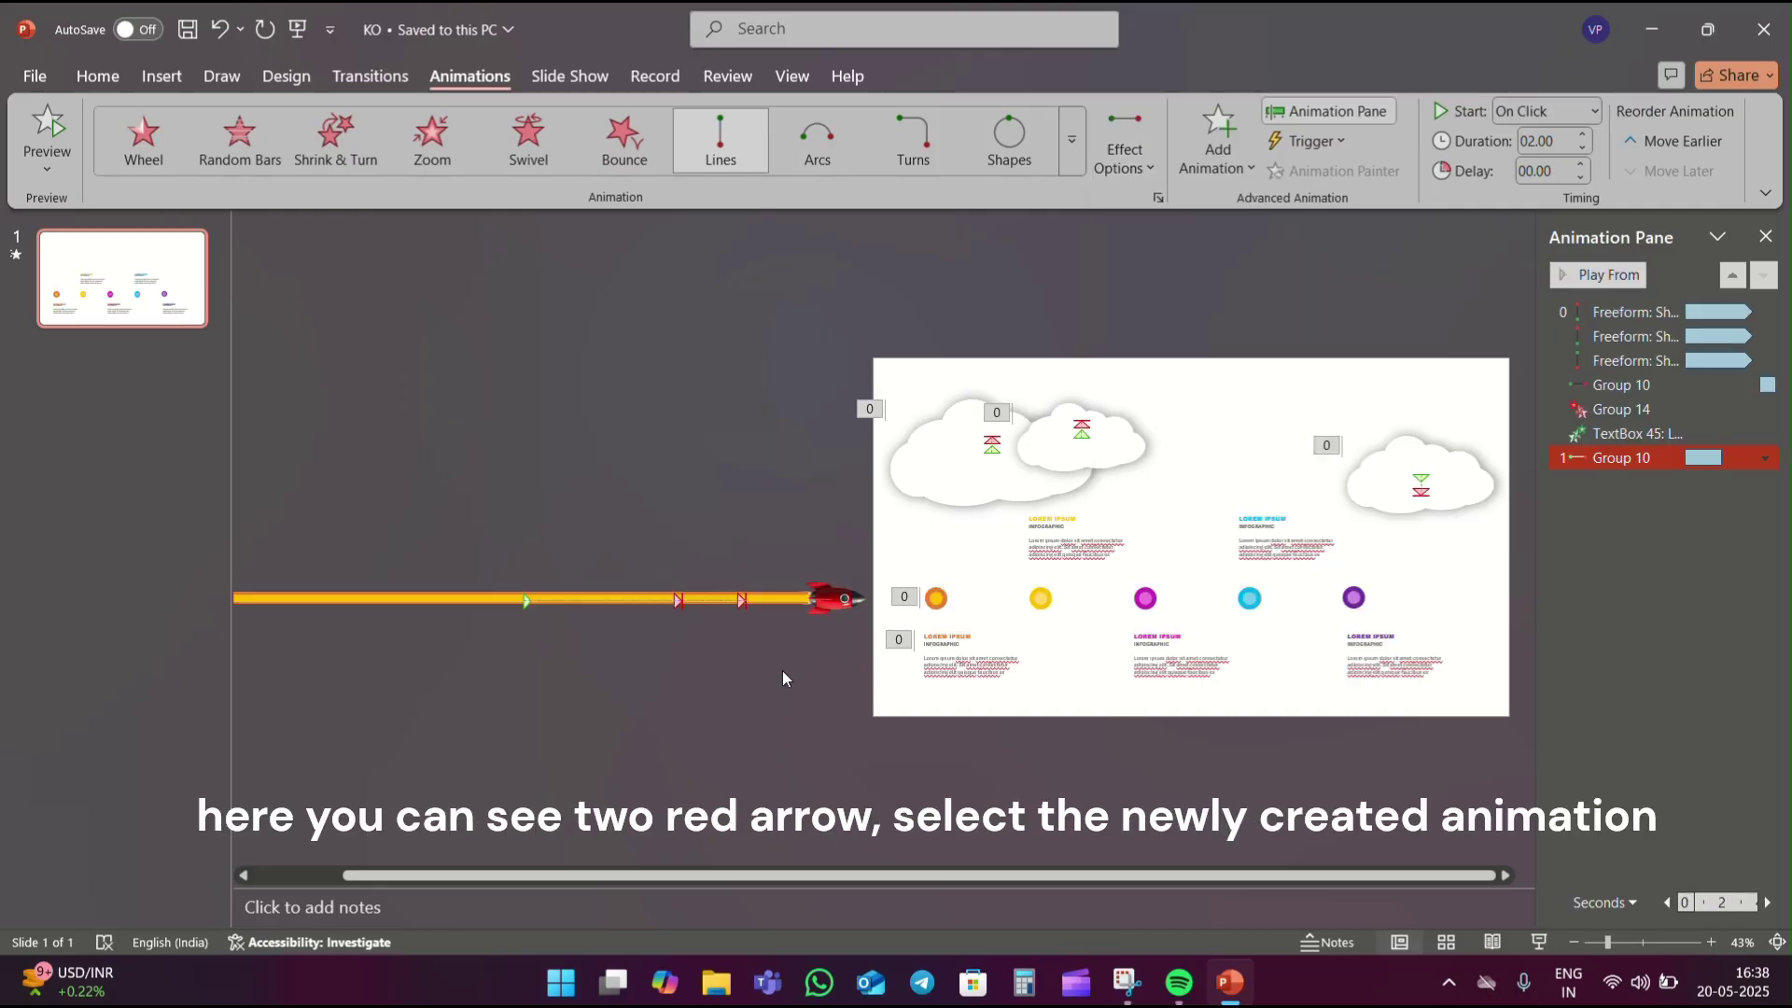
Drag the new path's end toward the magenta circle and its start near the yellow circle.
click(679, 600)
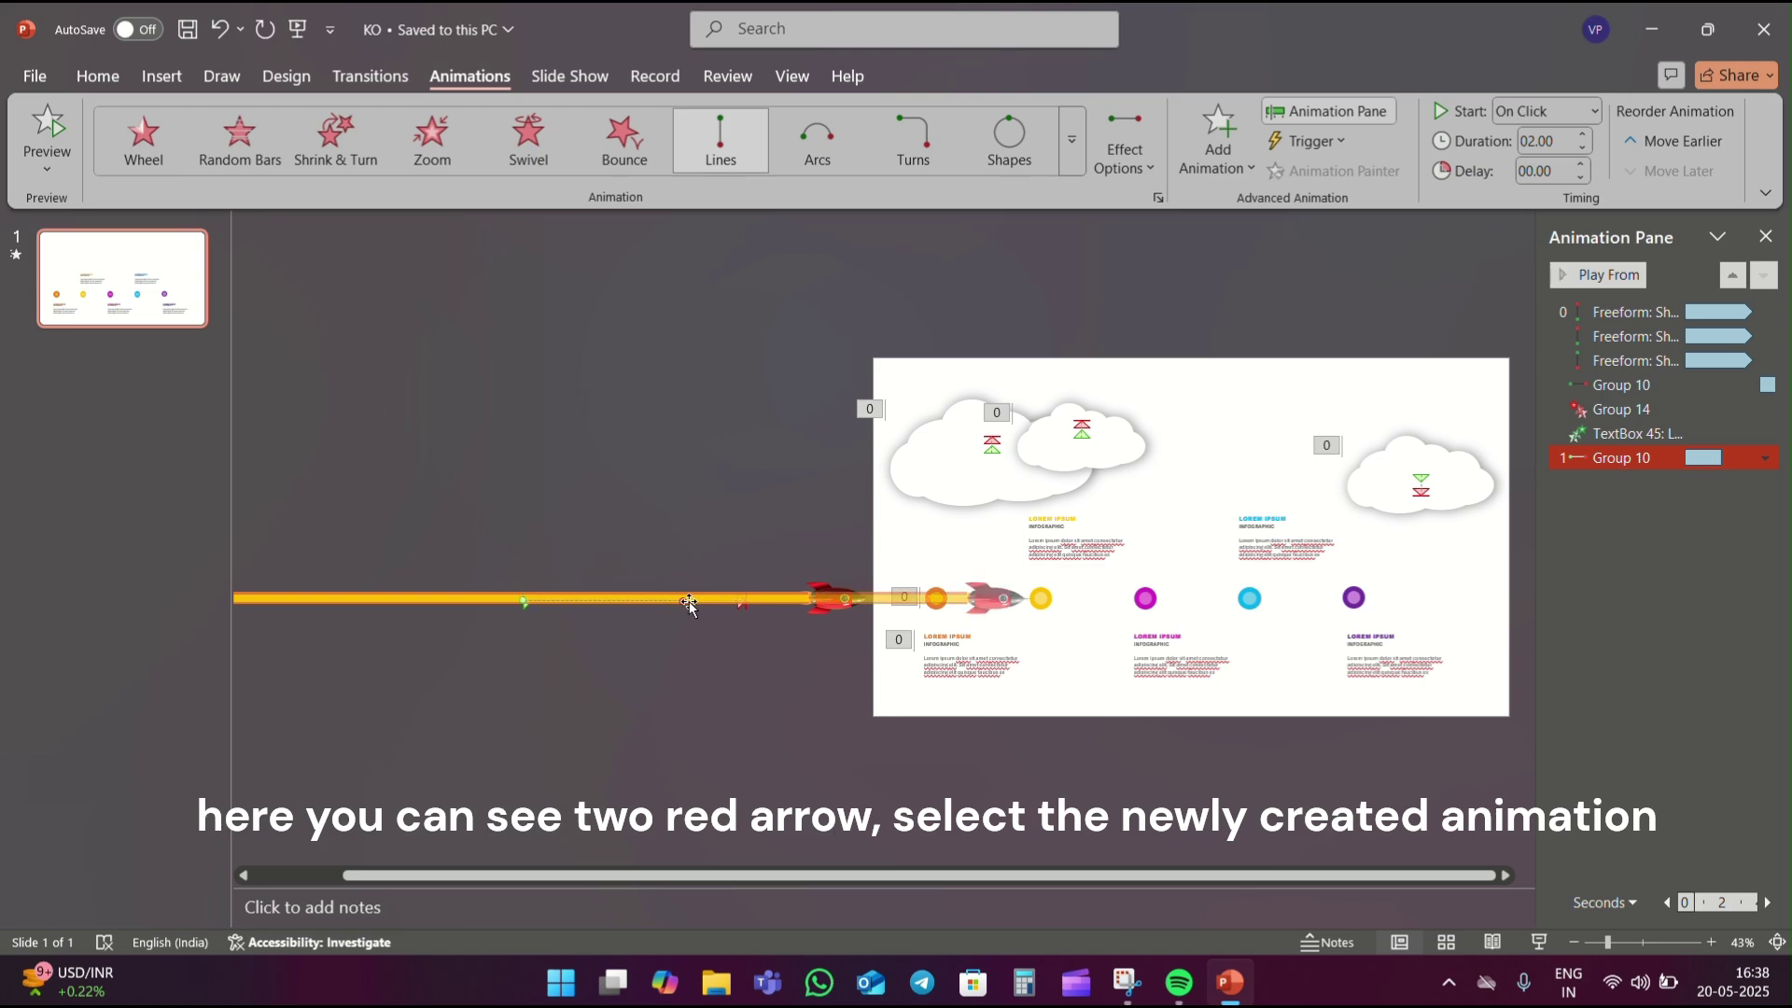
drag(684, 599, 850, 595)
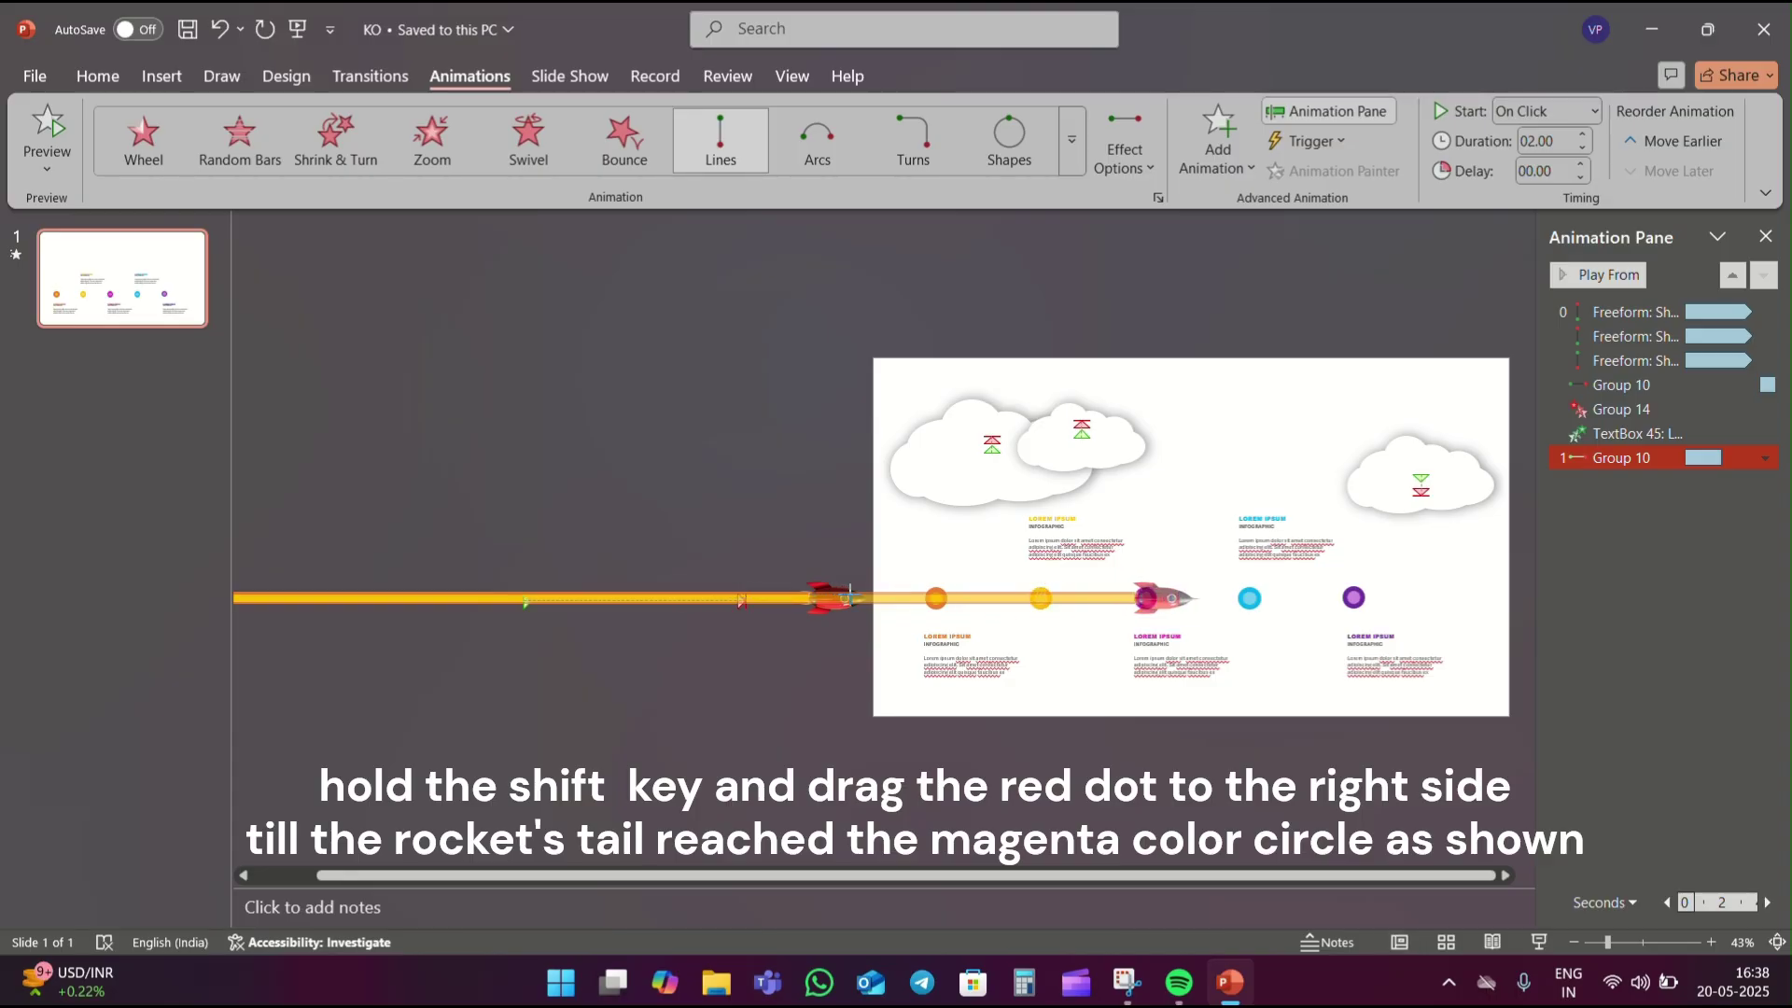
click(526, 605)
click(525, 602)
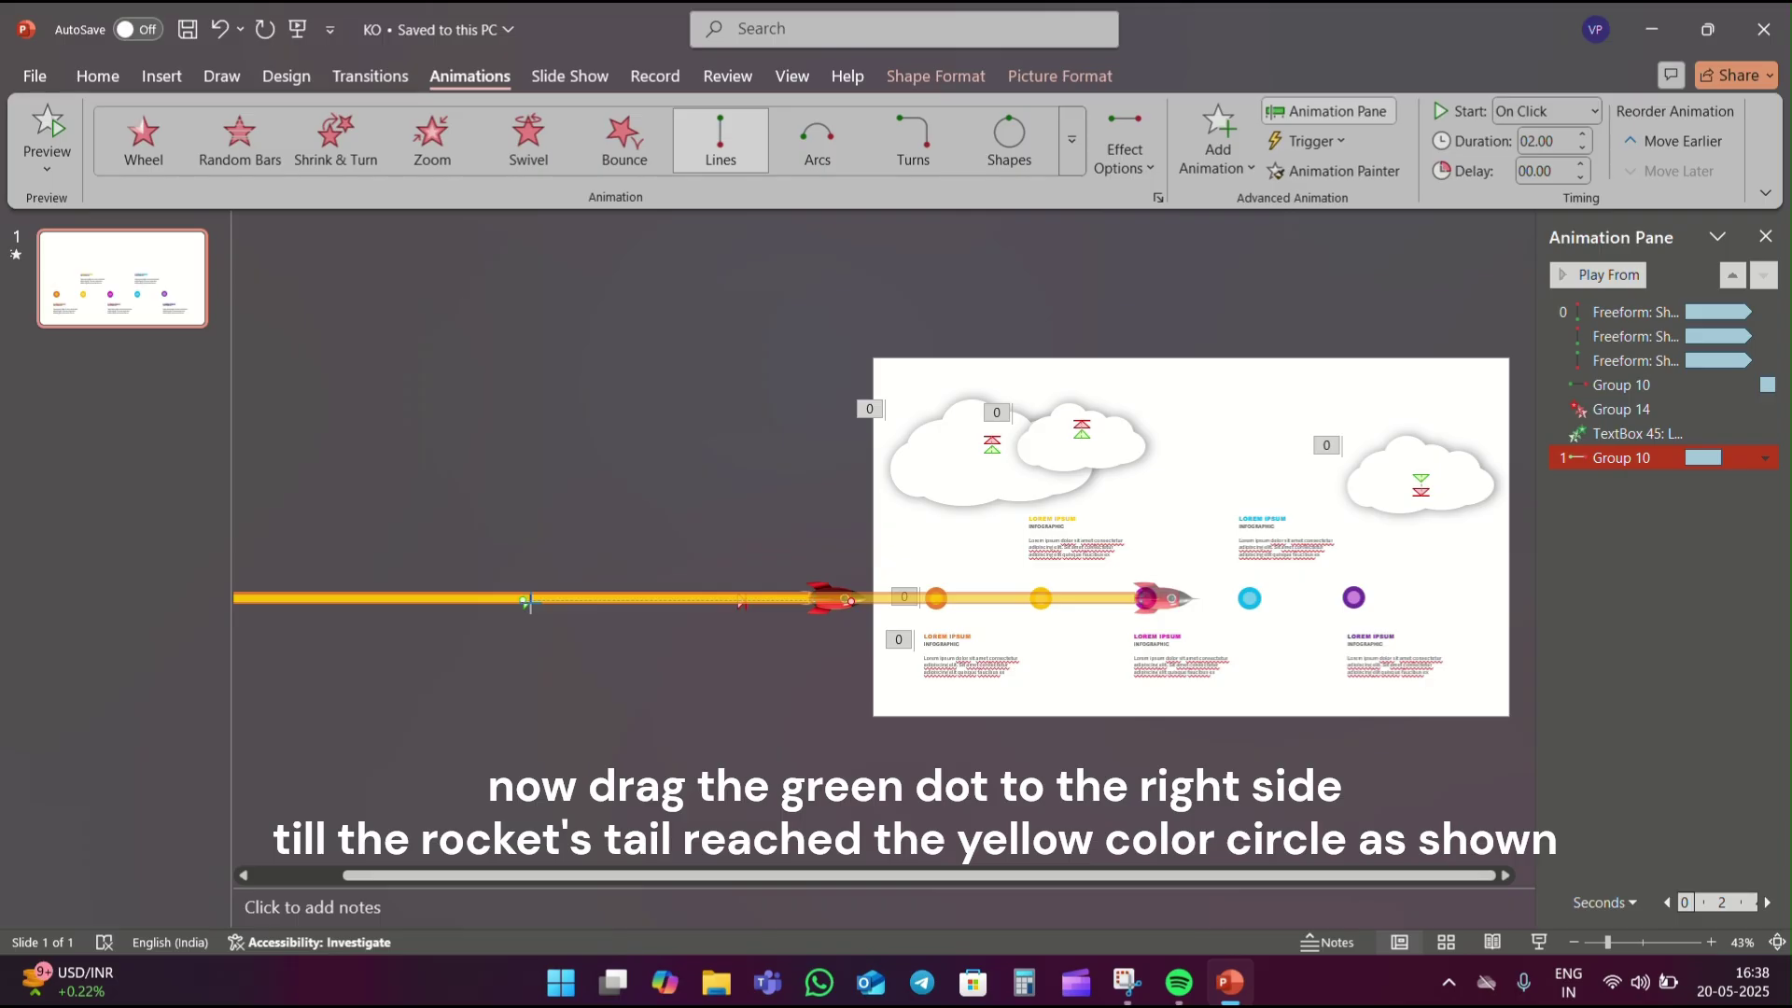
drag(526, 602, 743, 598)
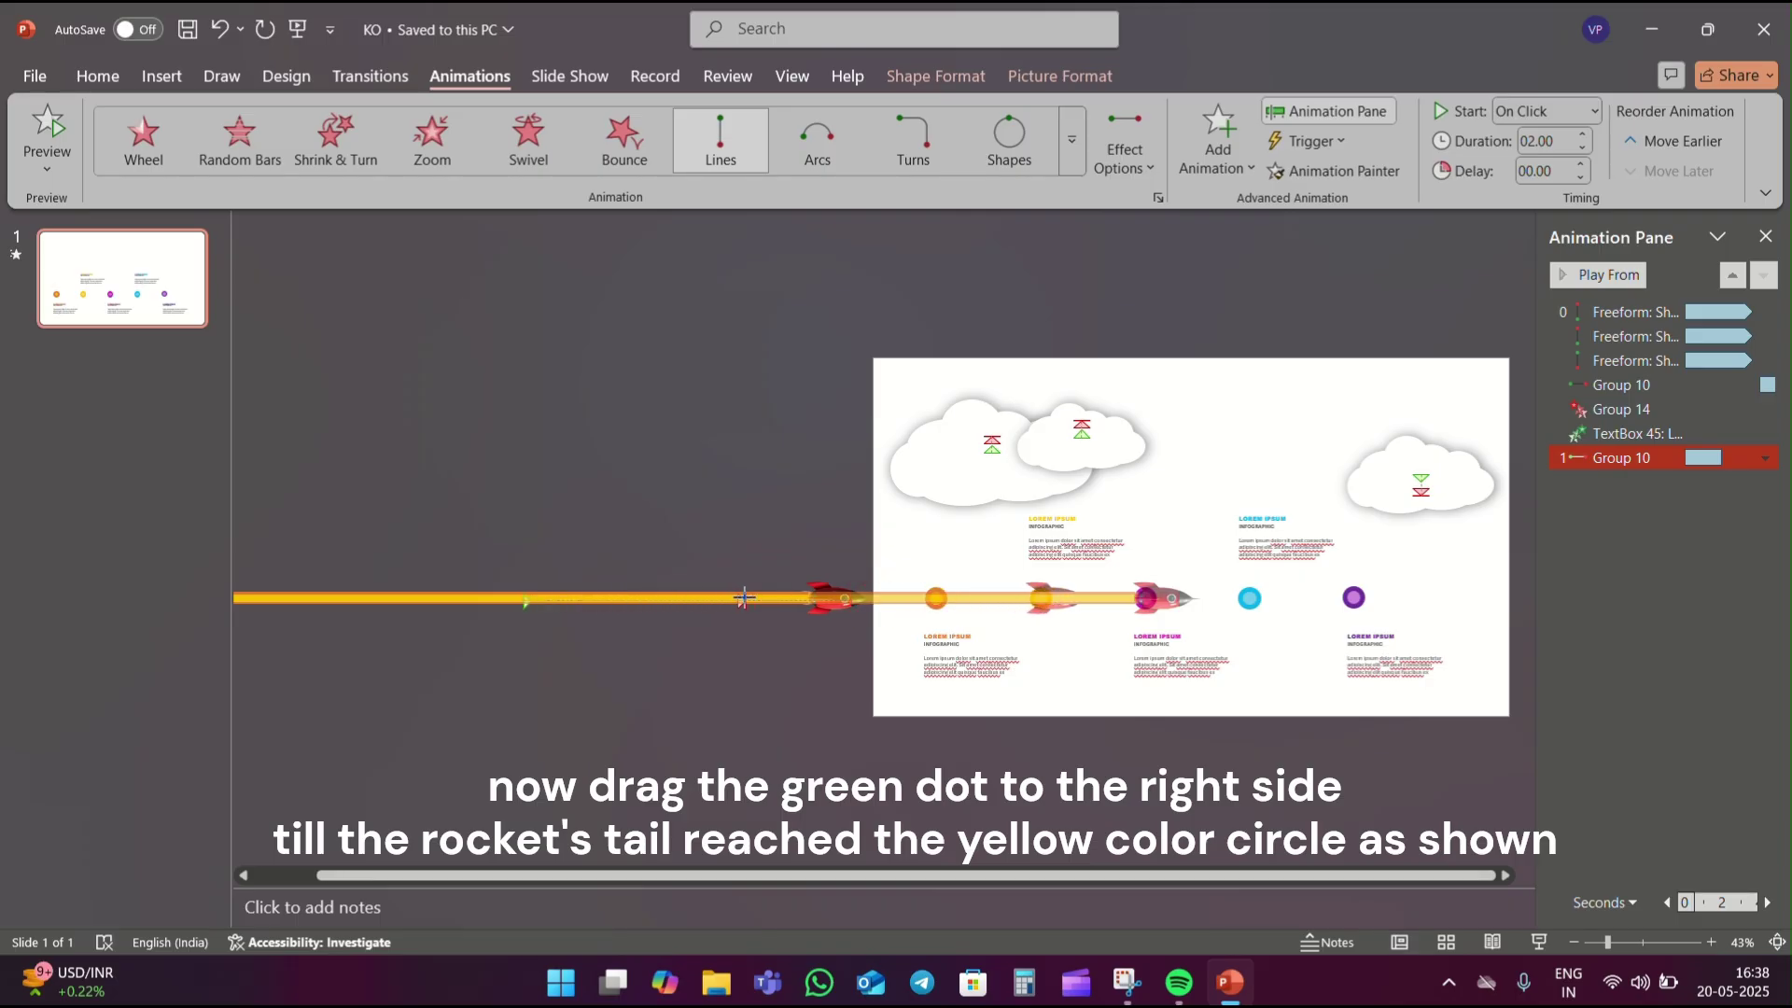
drag(743, 598, 744, 598)
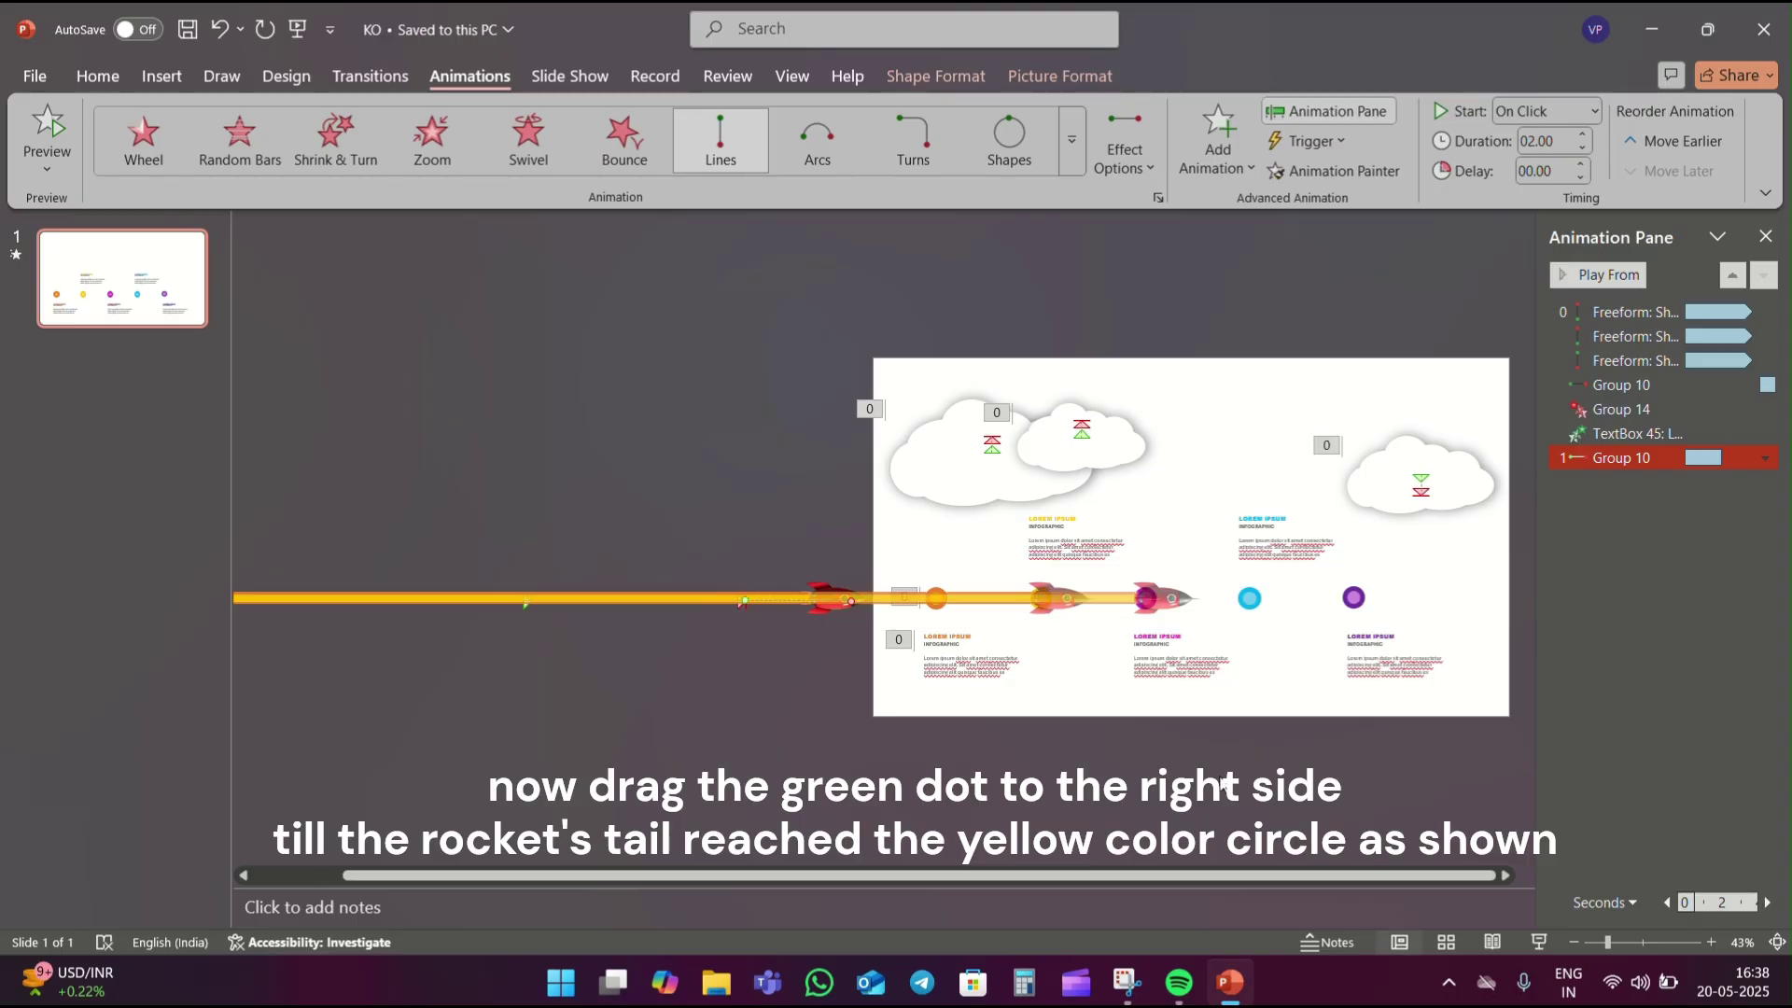
click(1194, 800)
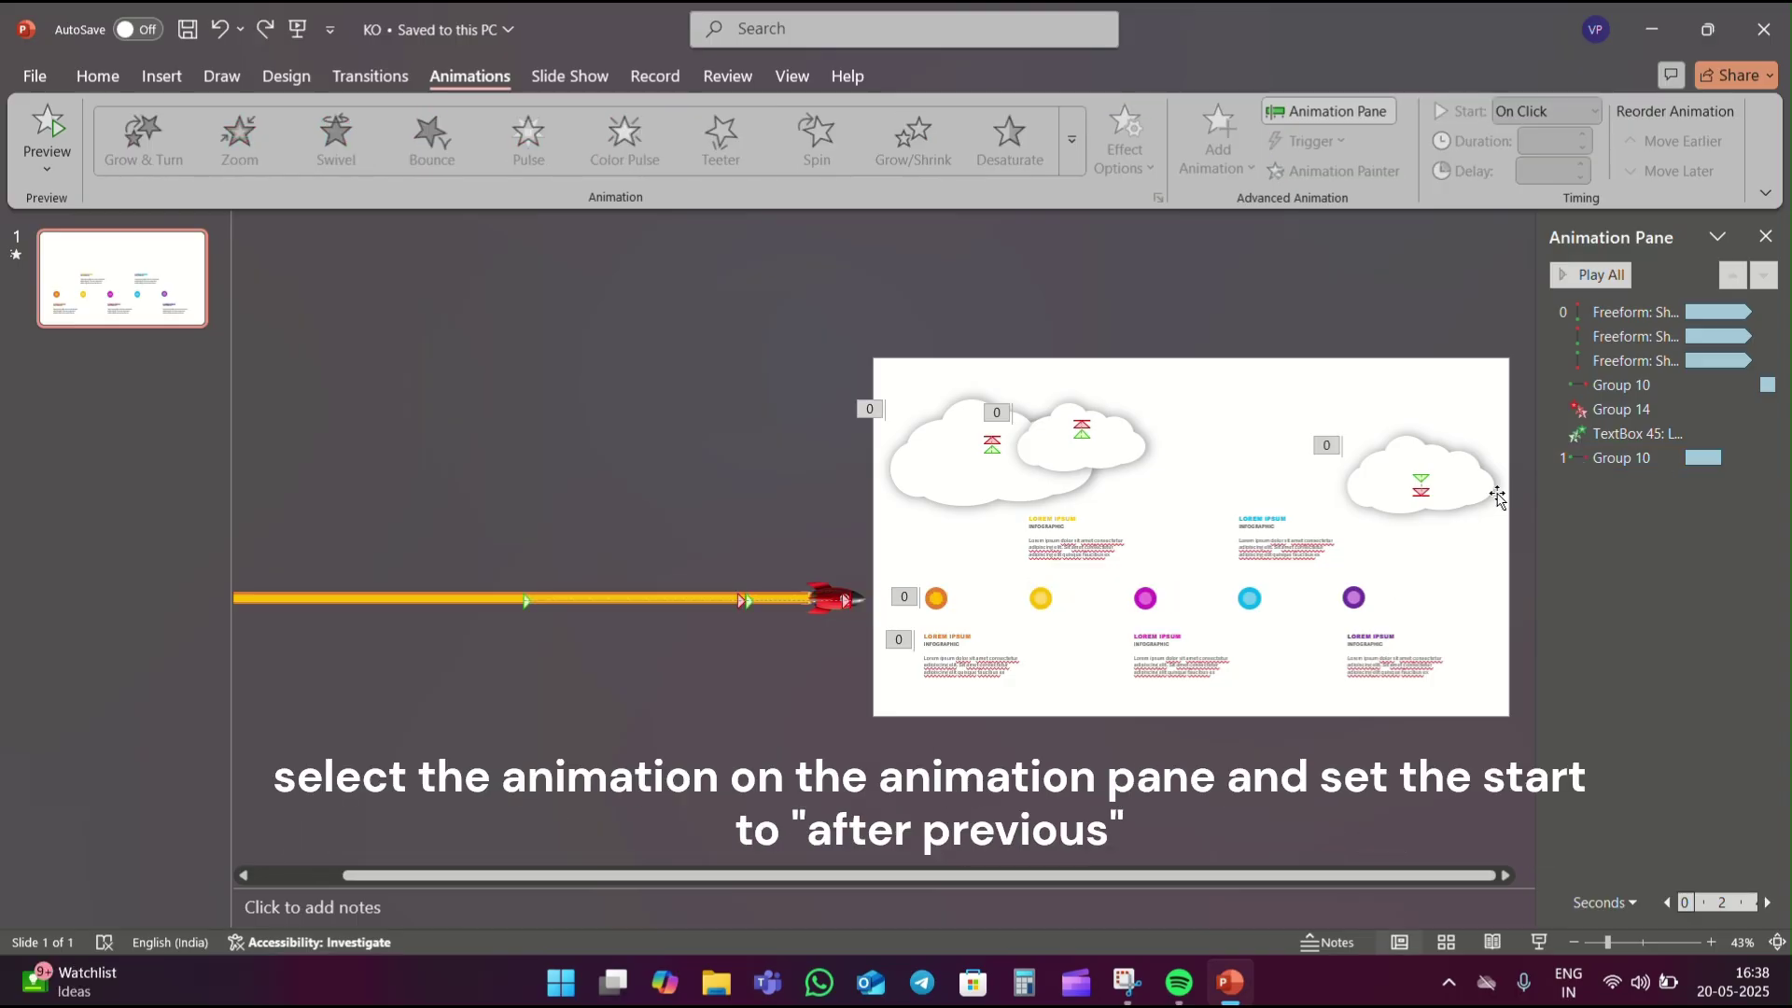
Set the rocket's second motion path to start After Previous.
click(1639, 457)
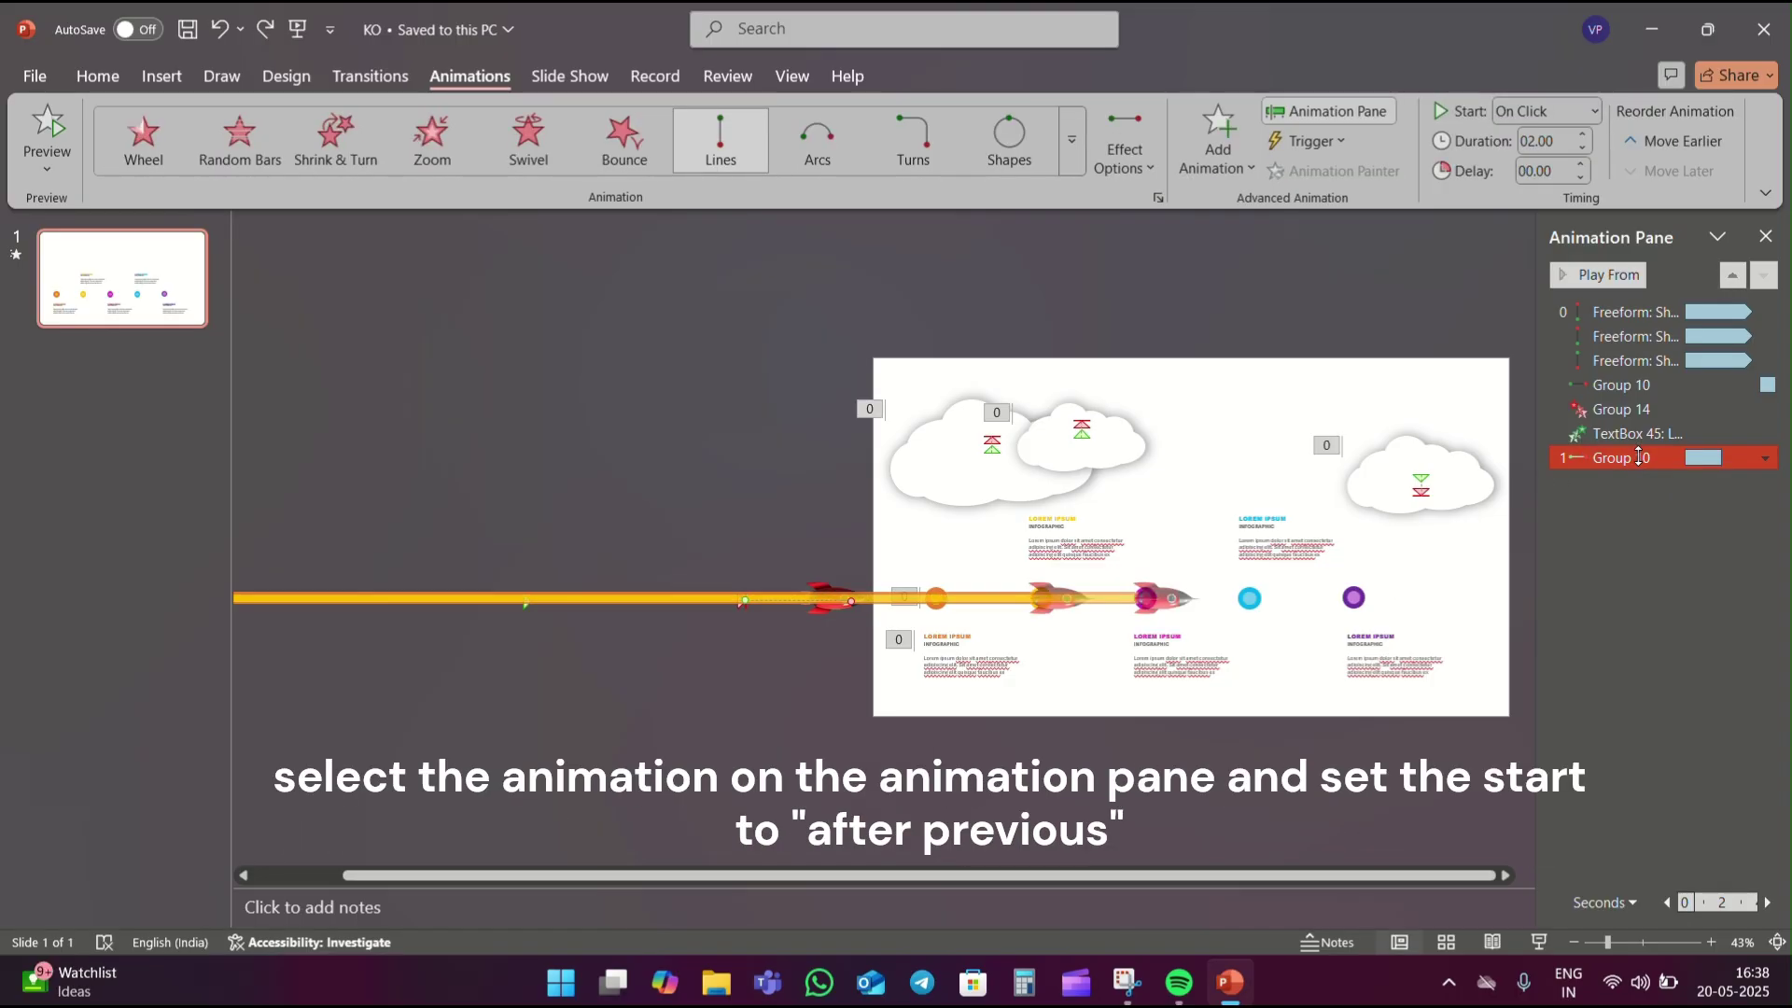
click(1550, 116)
click(1548, 196)
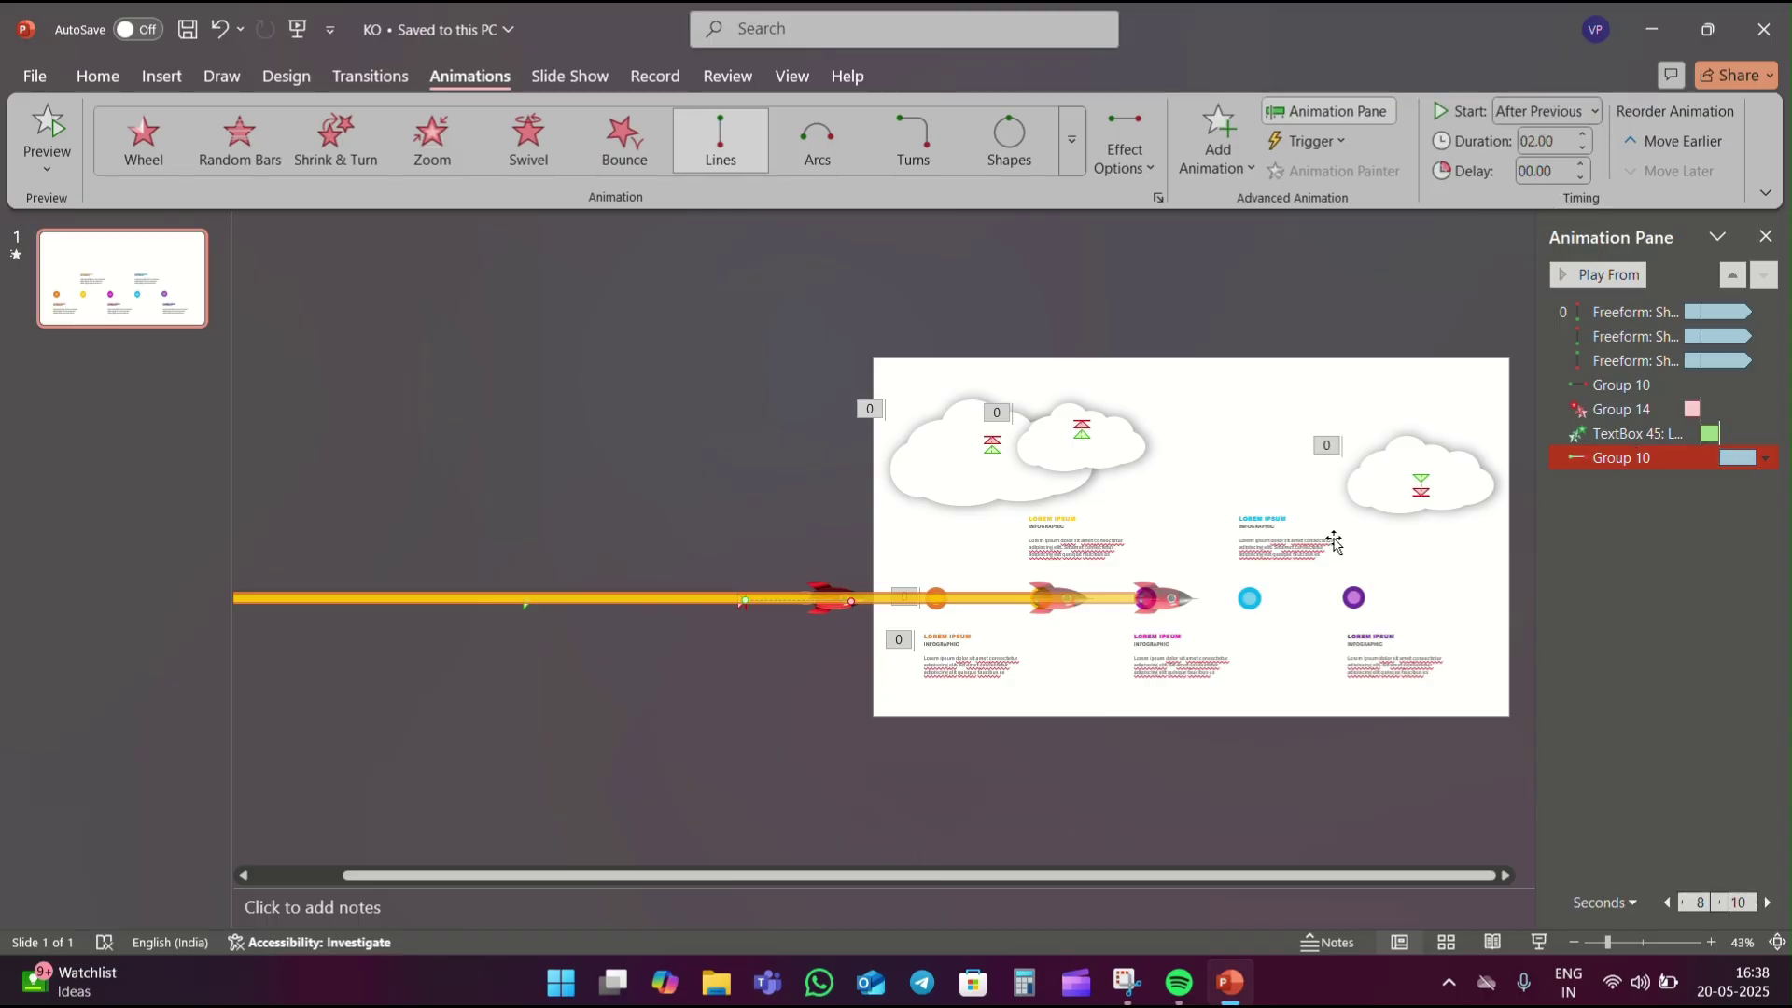
click(1052, 684)
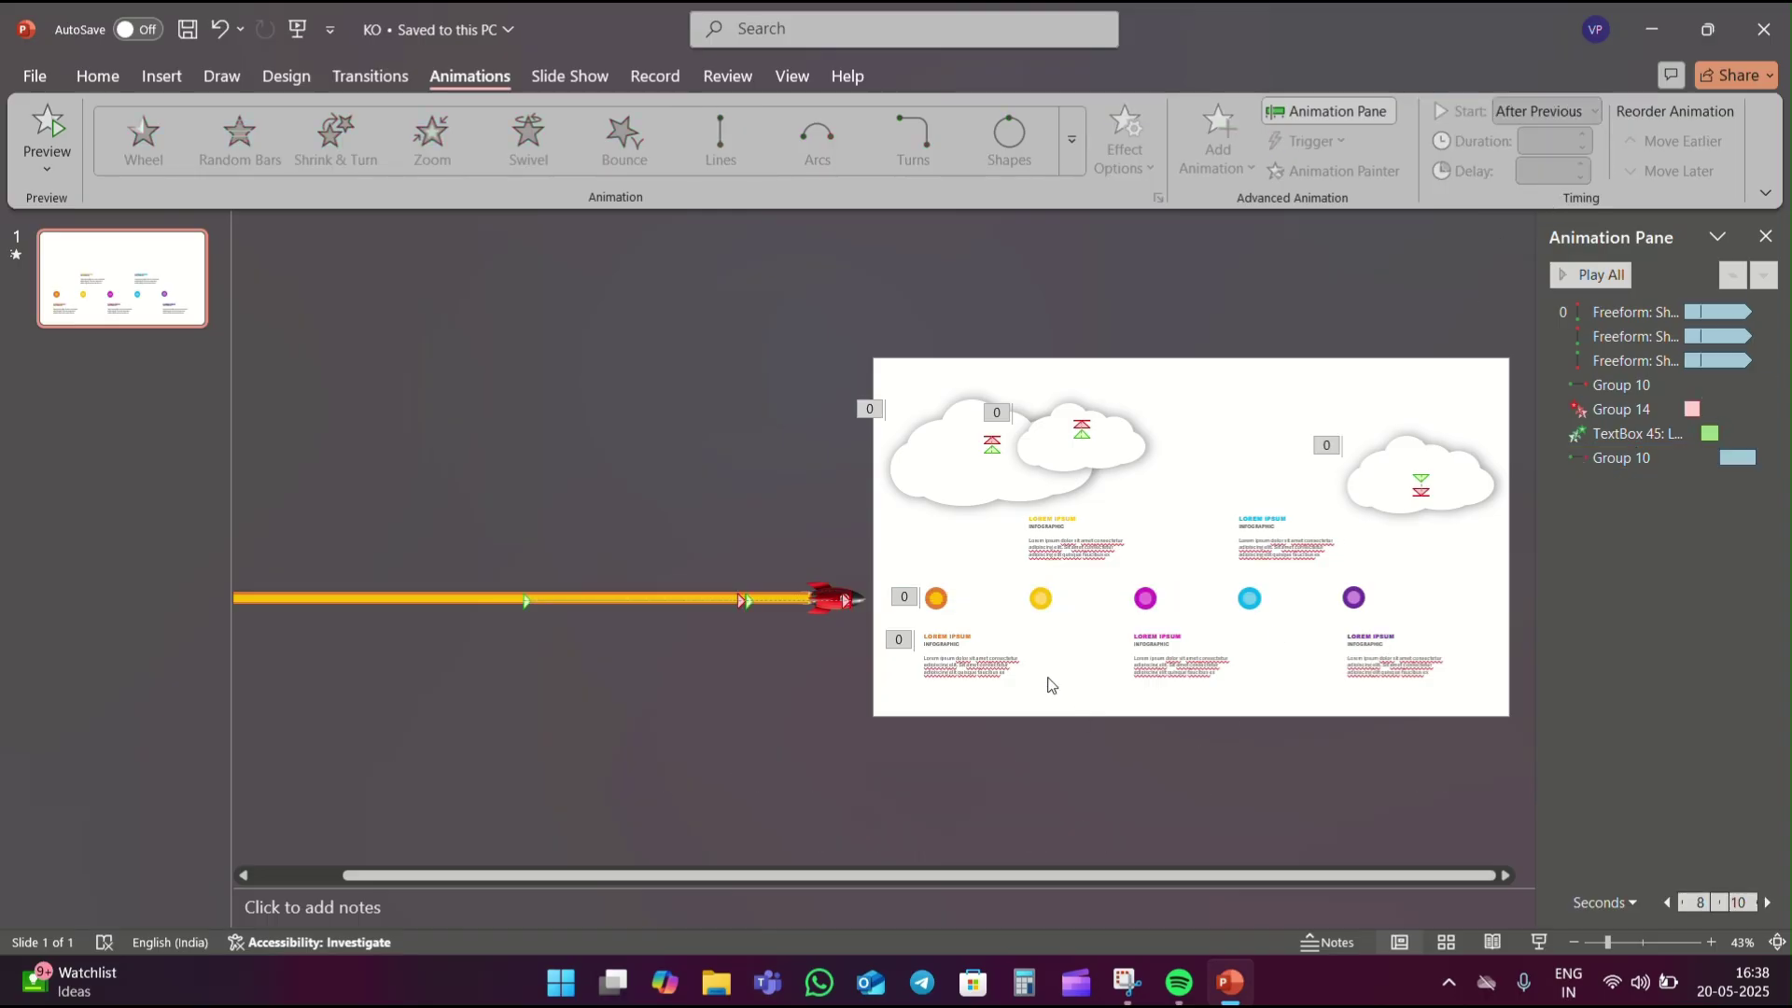
Give the yellow milestone circle a Zoom entrance that starts After Previous.
click(1039, 599)
click(1069, 166)
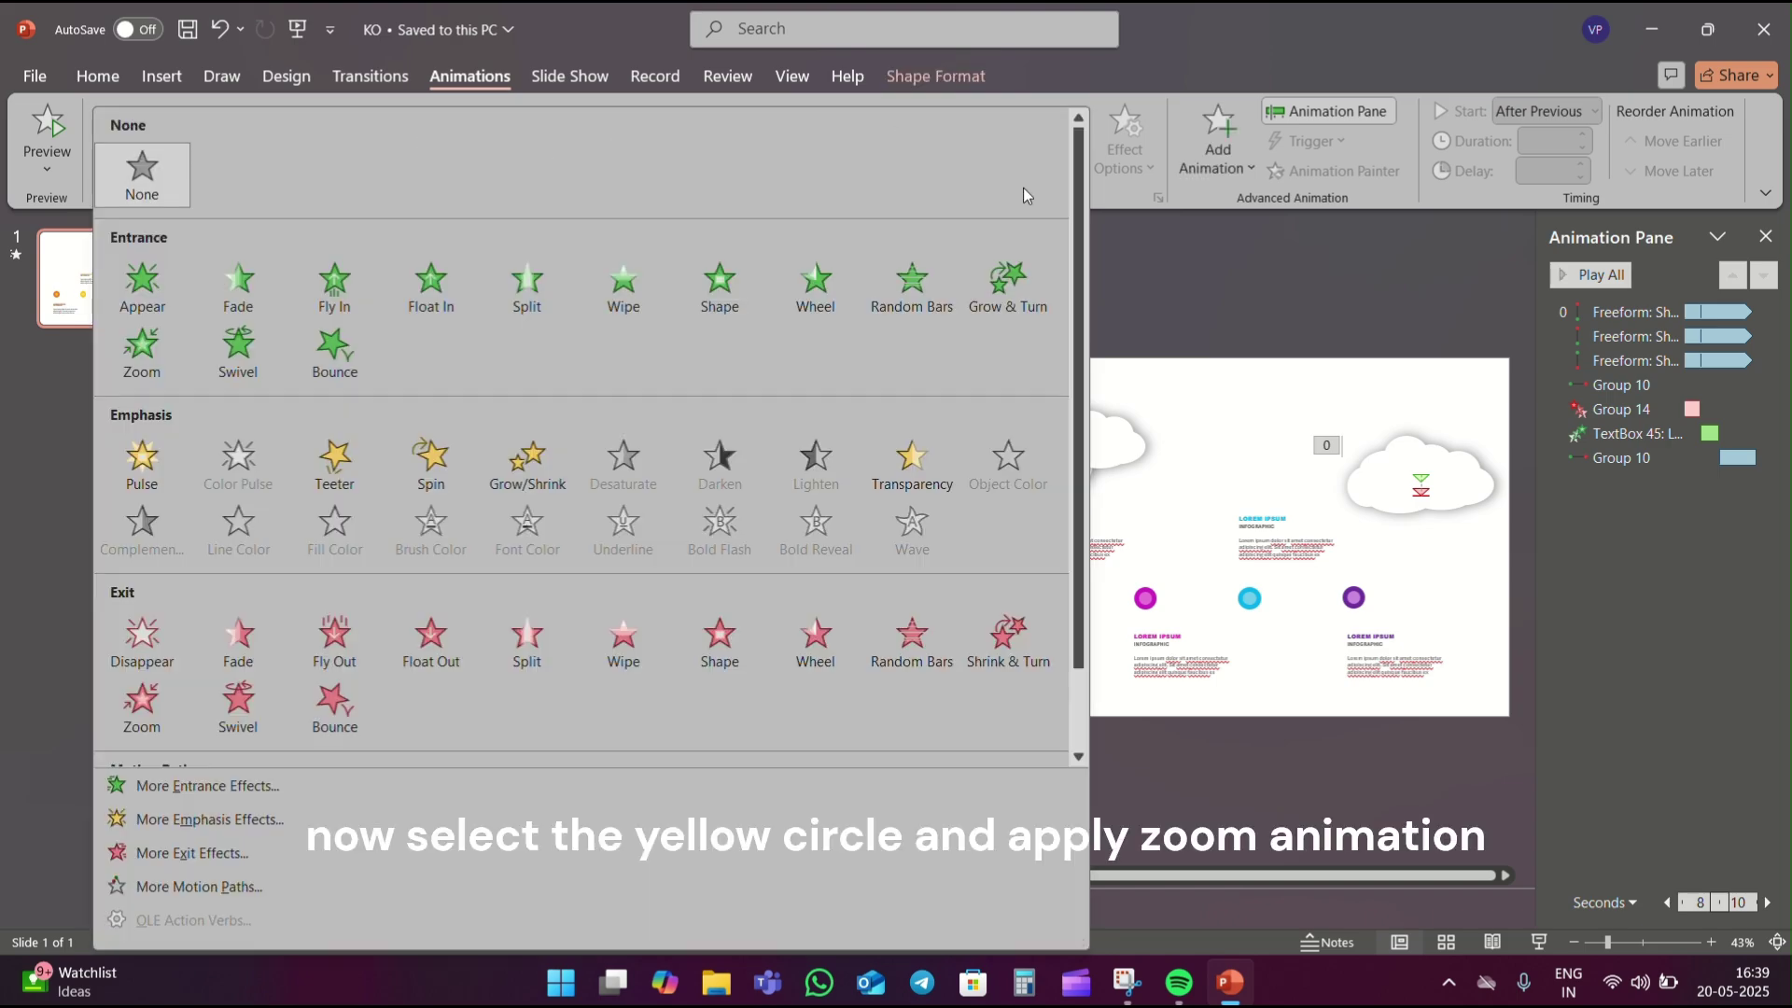
click(159, 374)
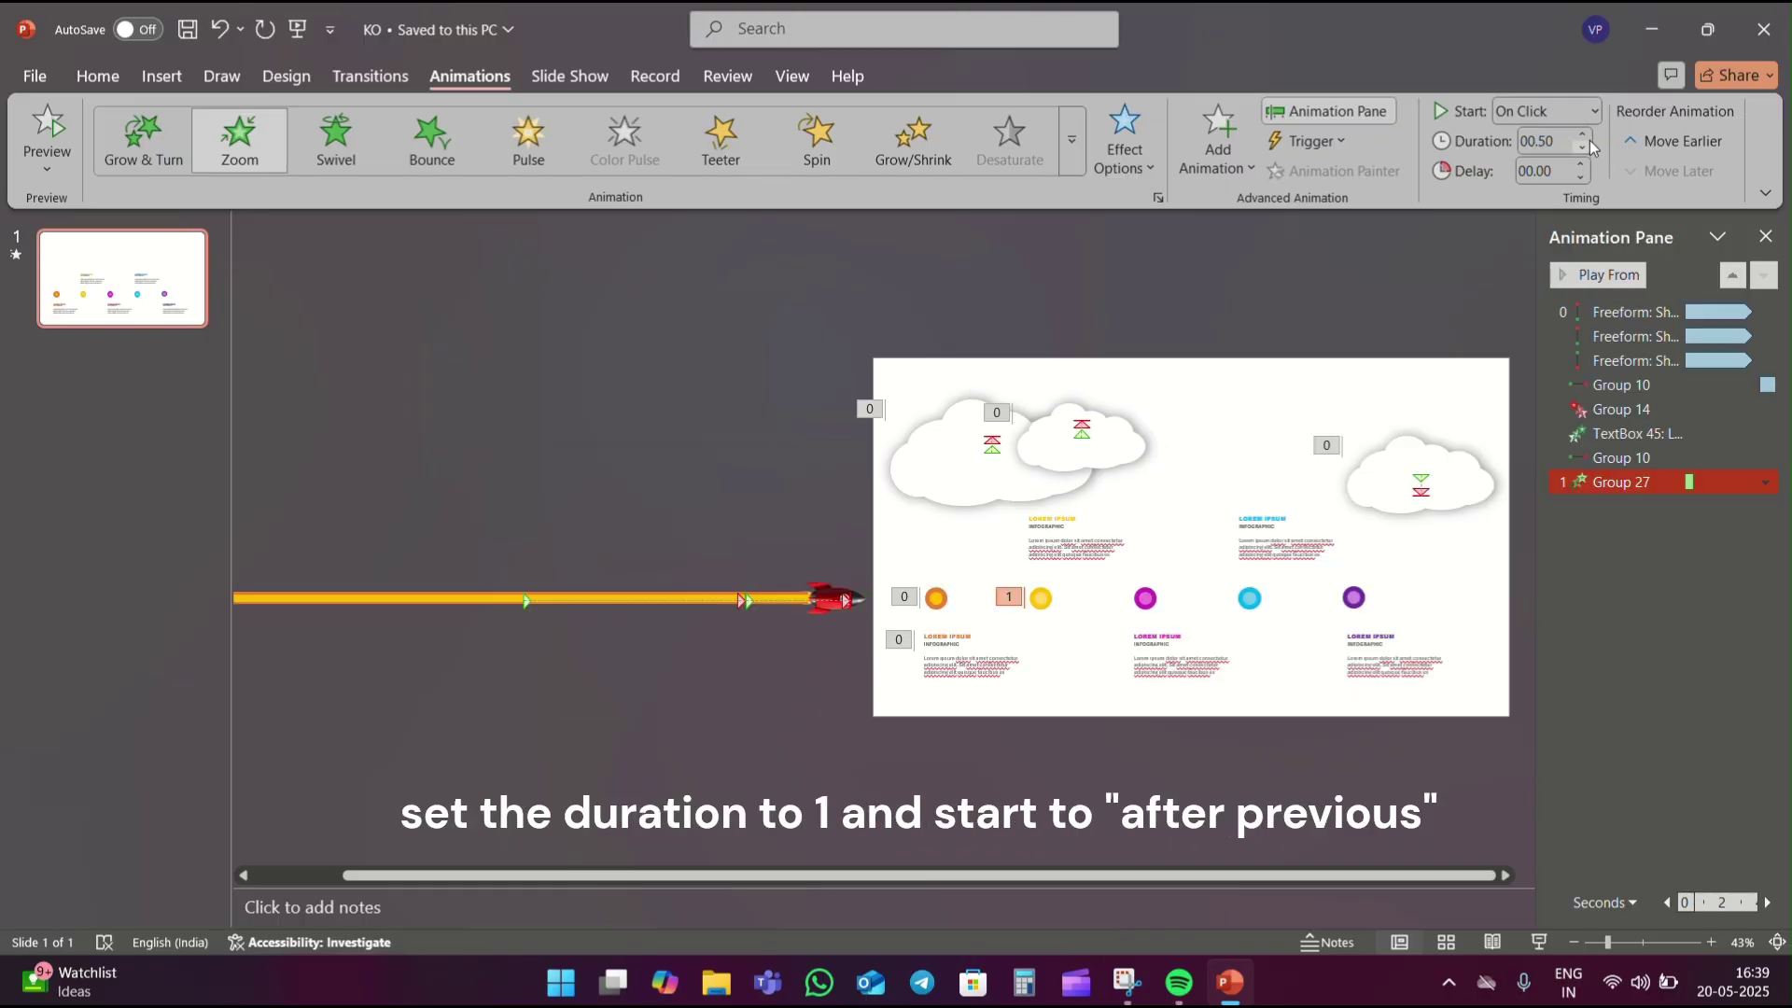
click(1587, 113)
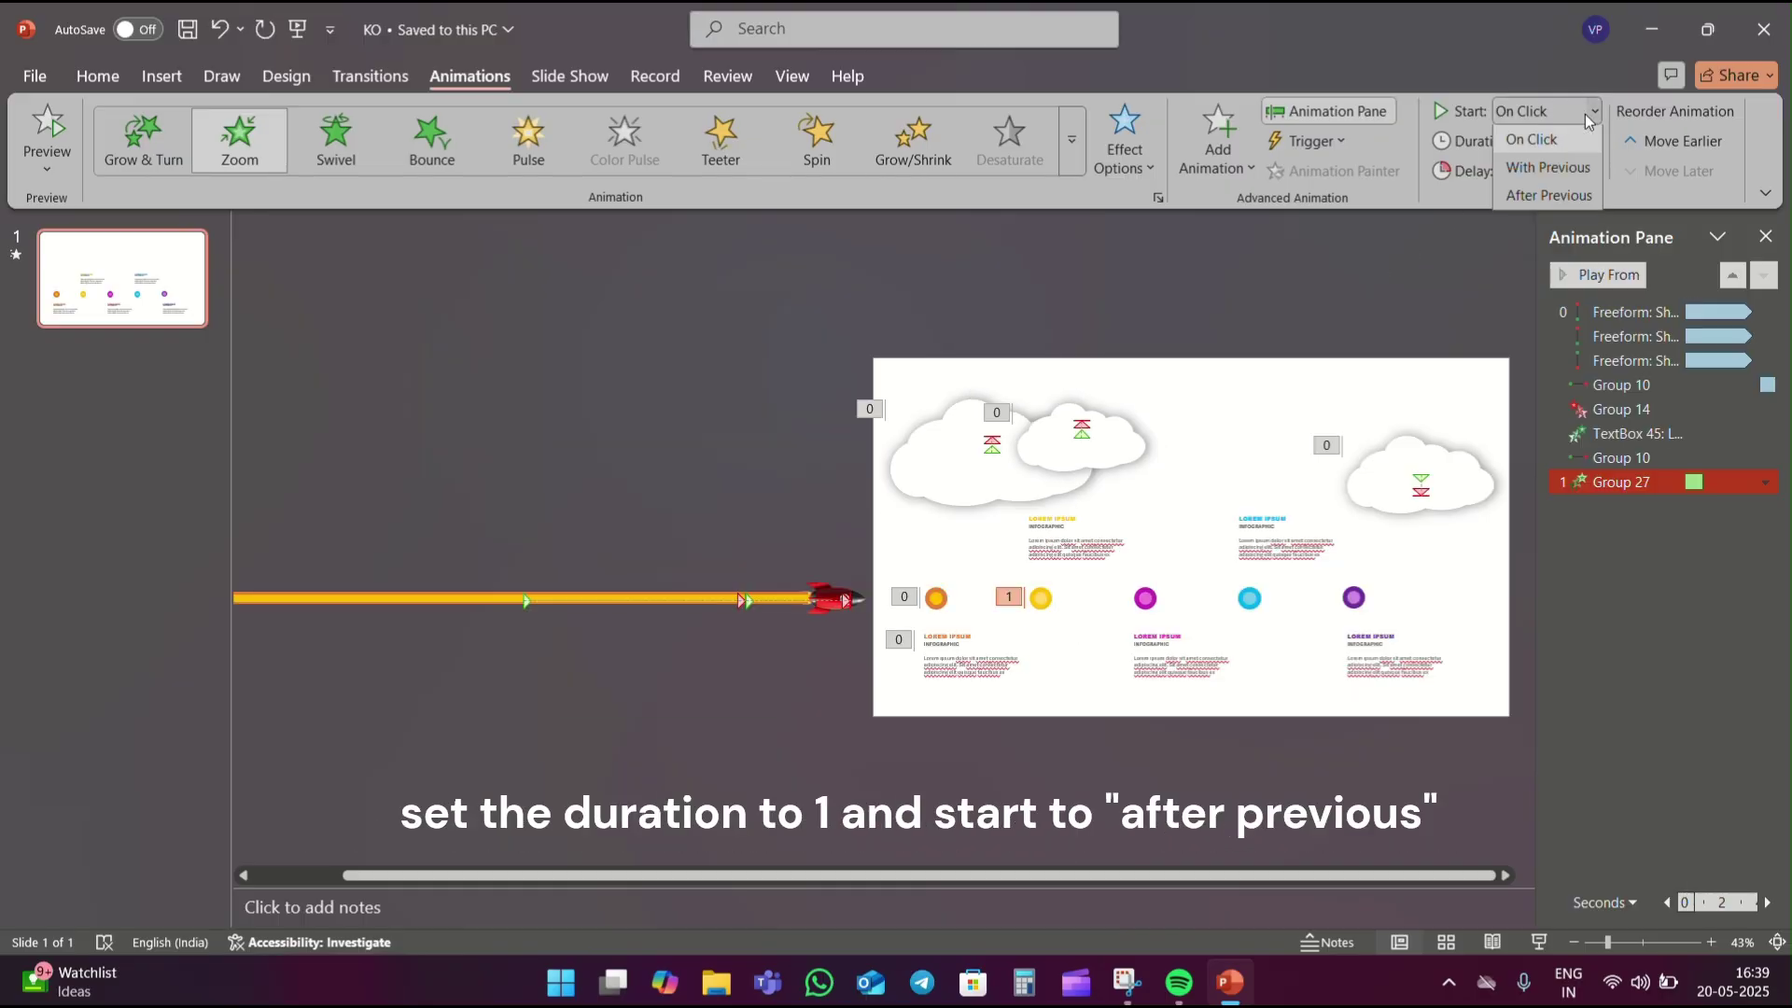
click(1549, 196)
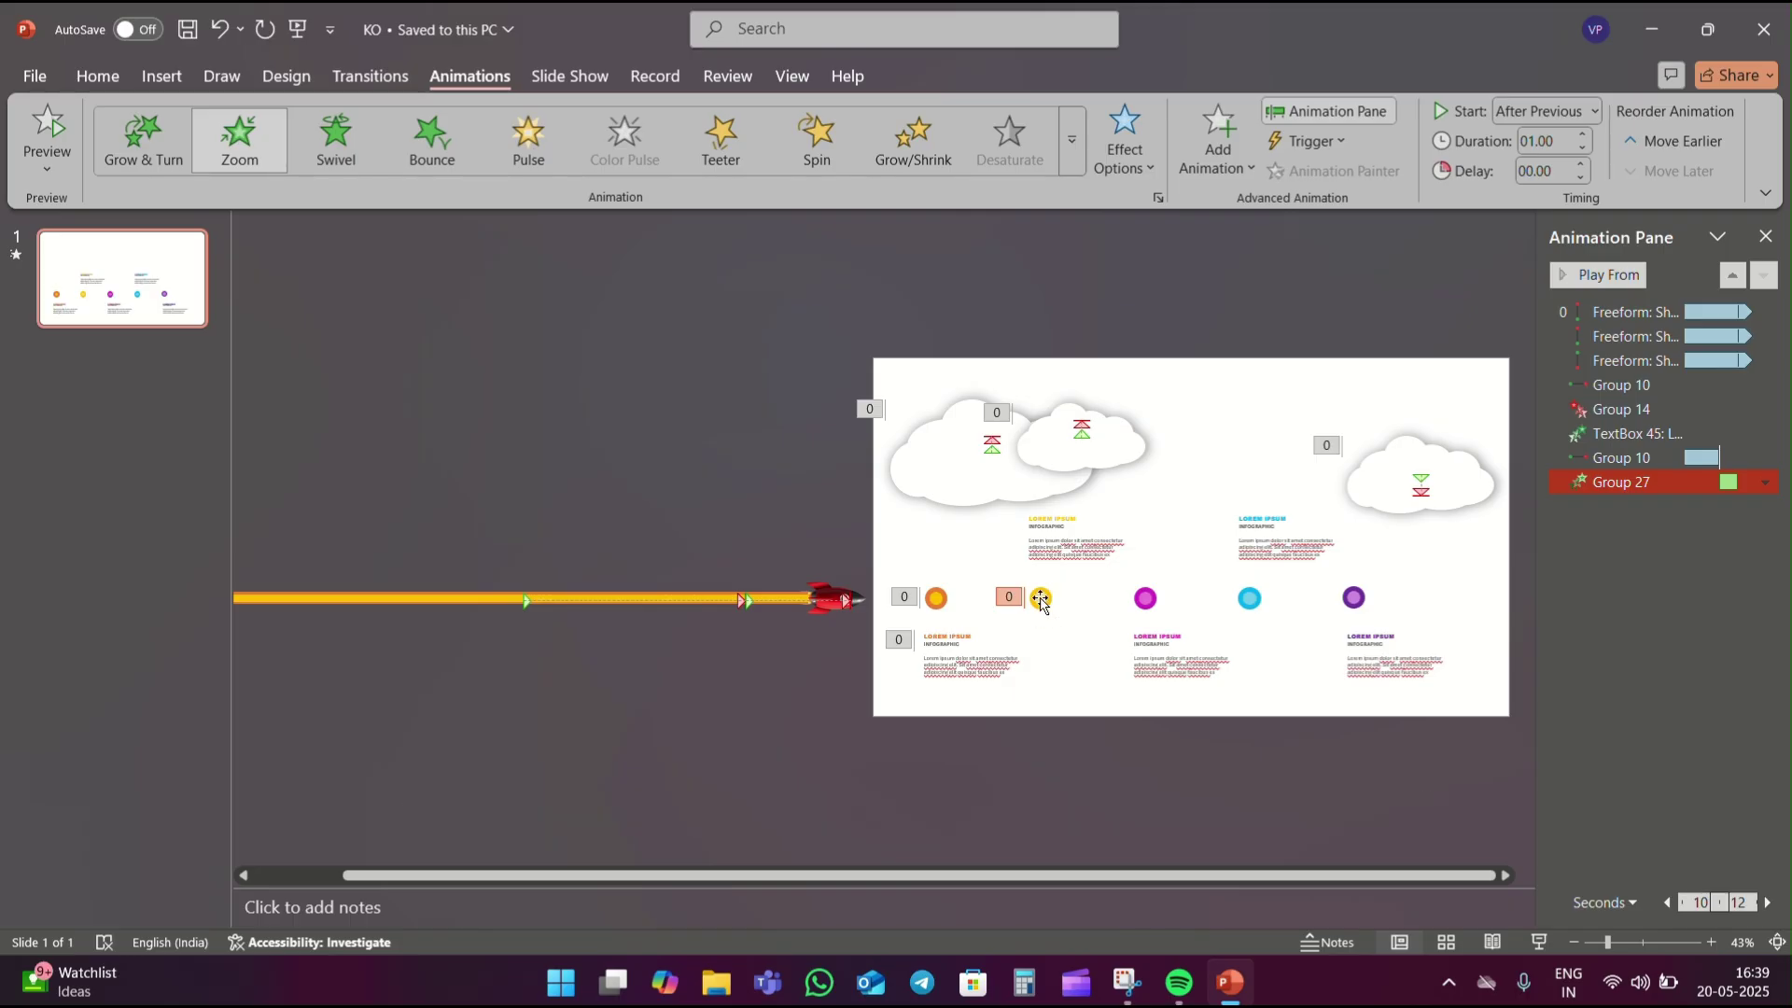
Make the text above the yellow circle Float In, starting After Previous.
click(1047, 549)
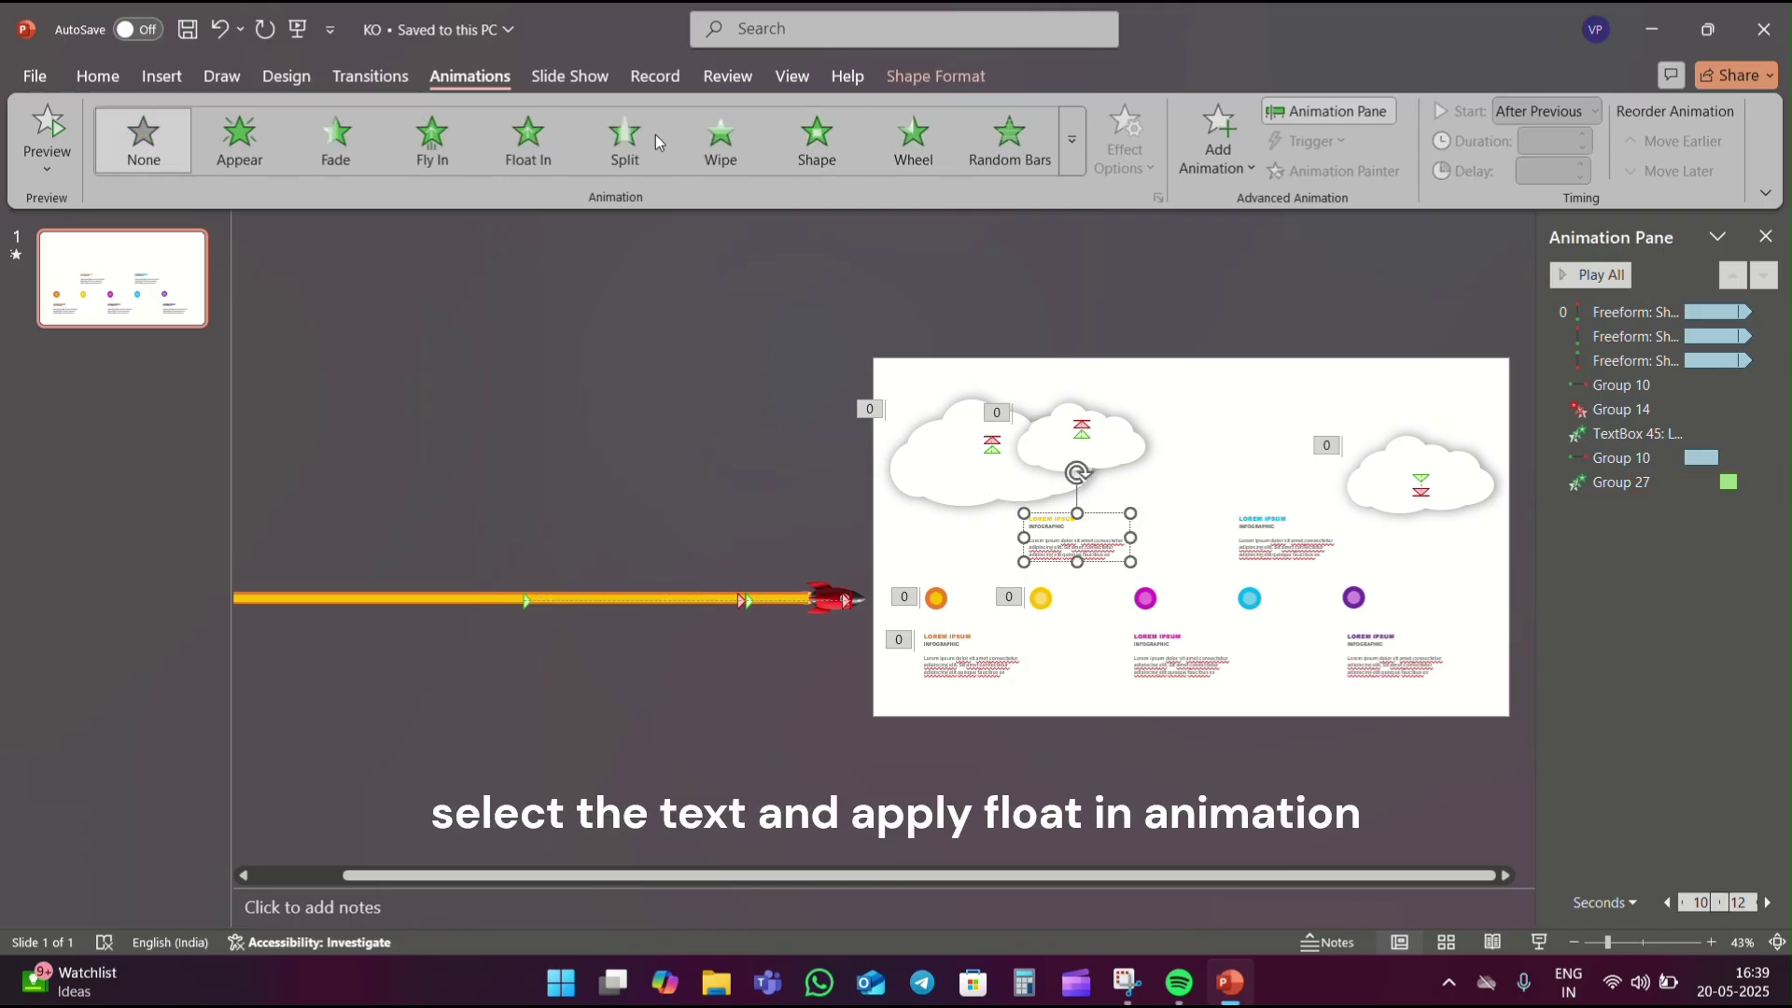
click(524, 145)
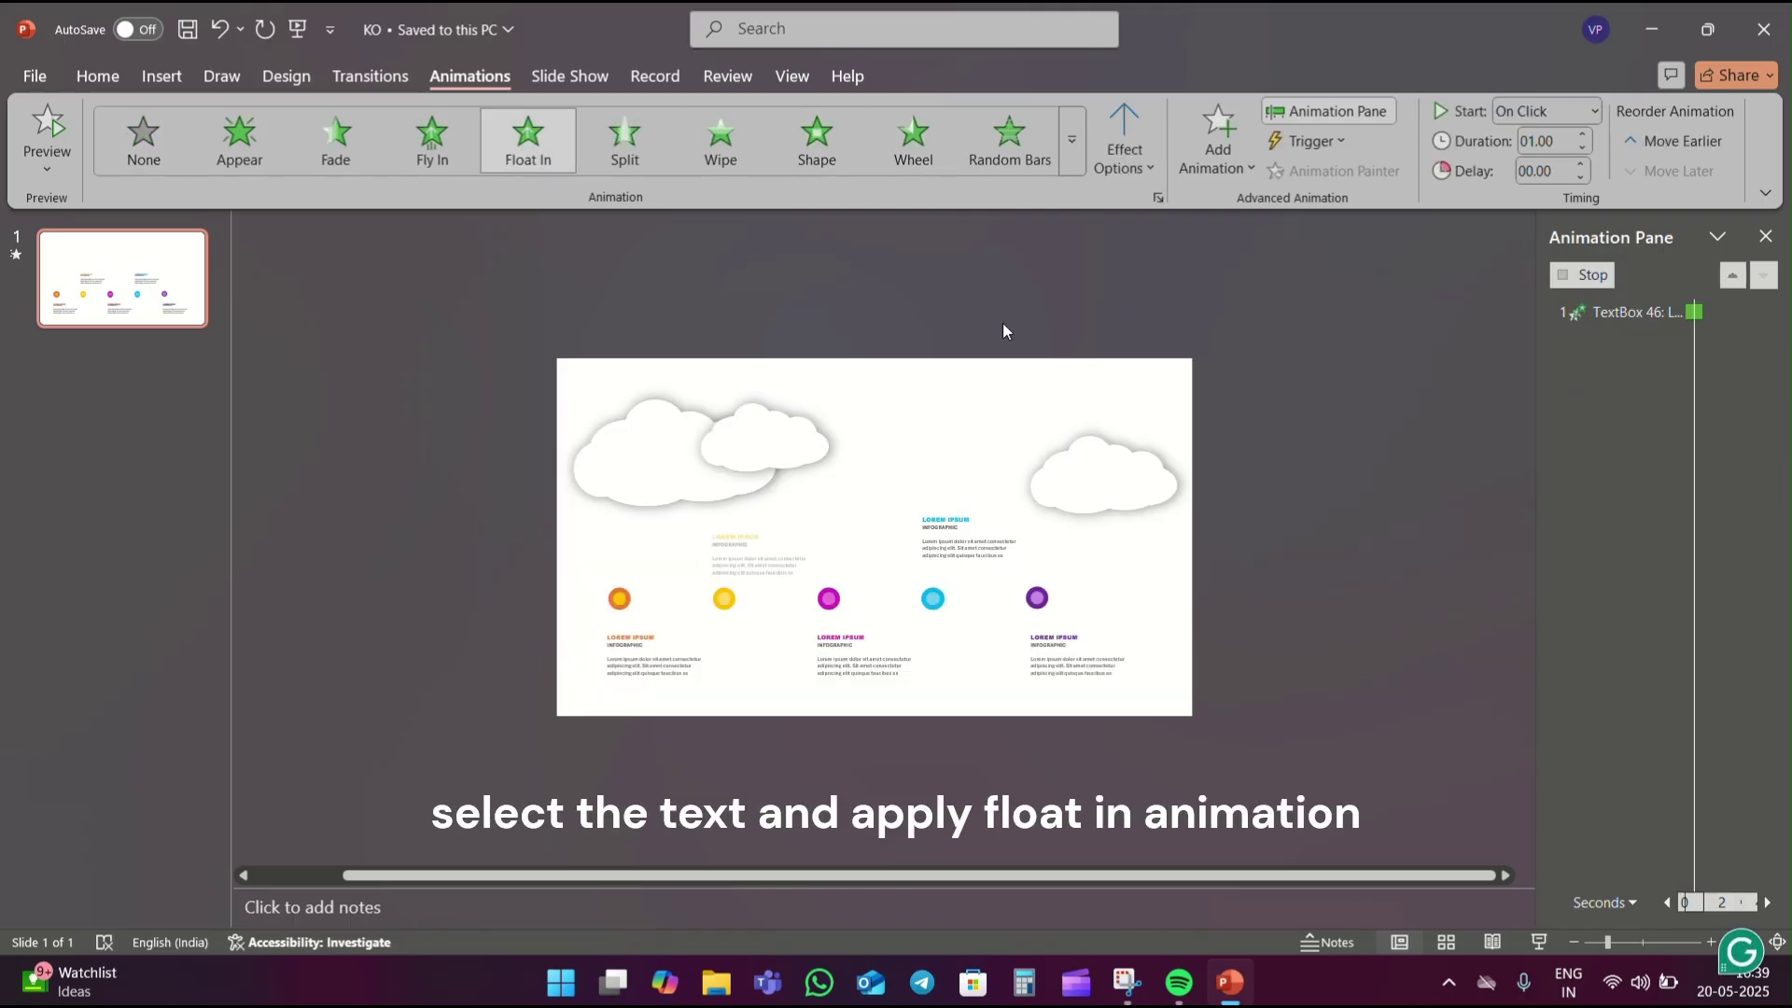
click(1594, 112)
click(1548, 197)
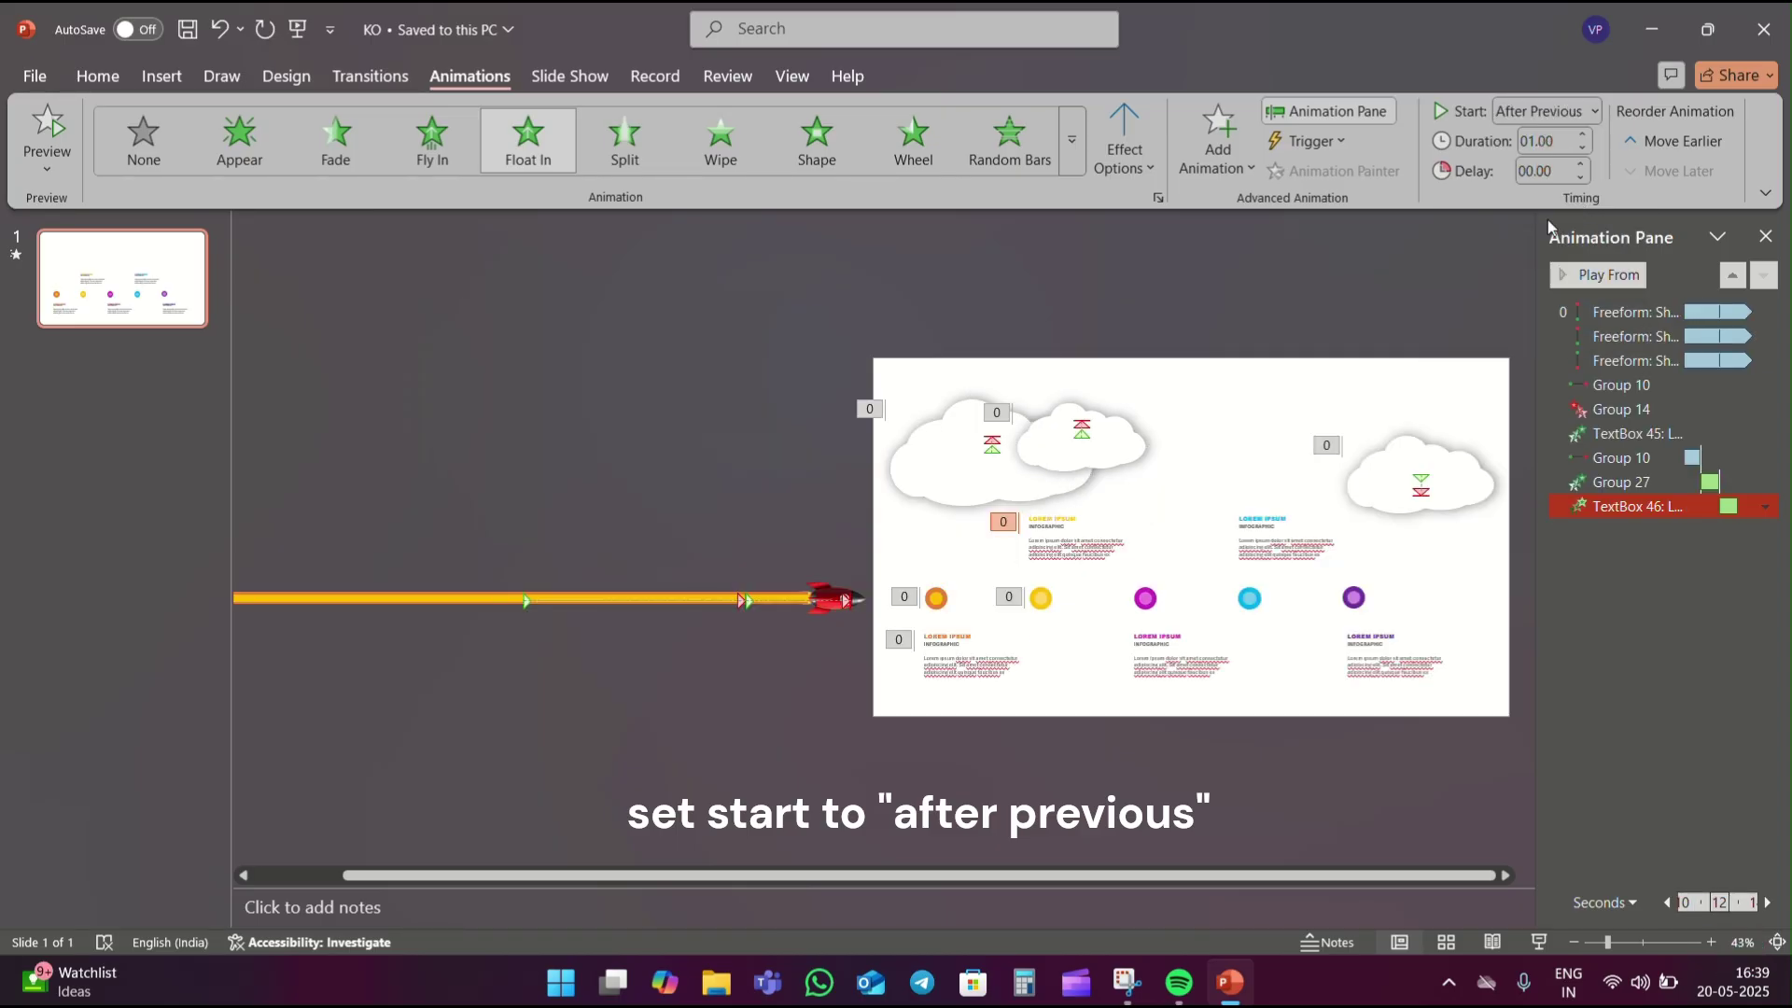
click(1636, 459)
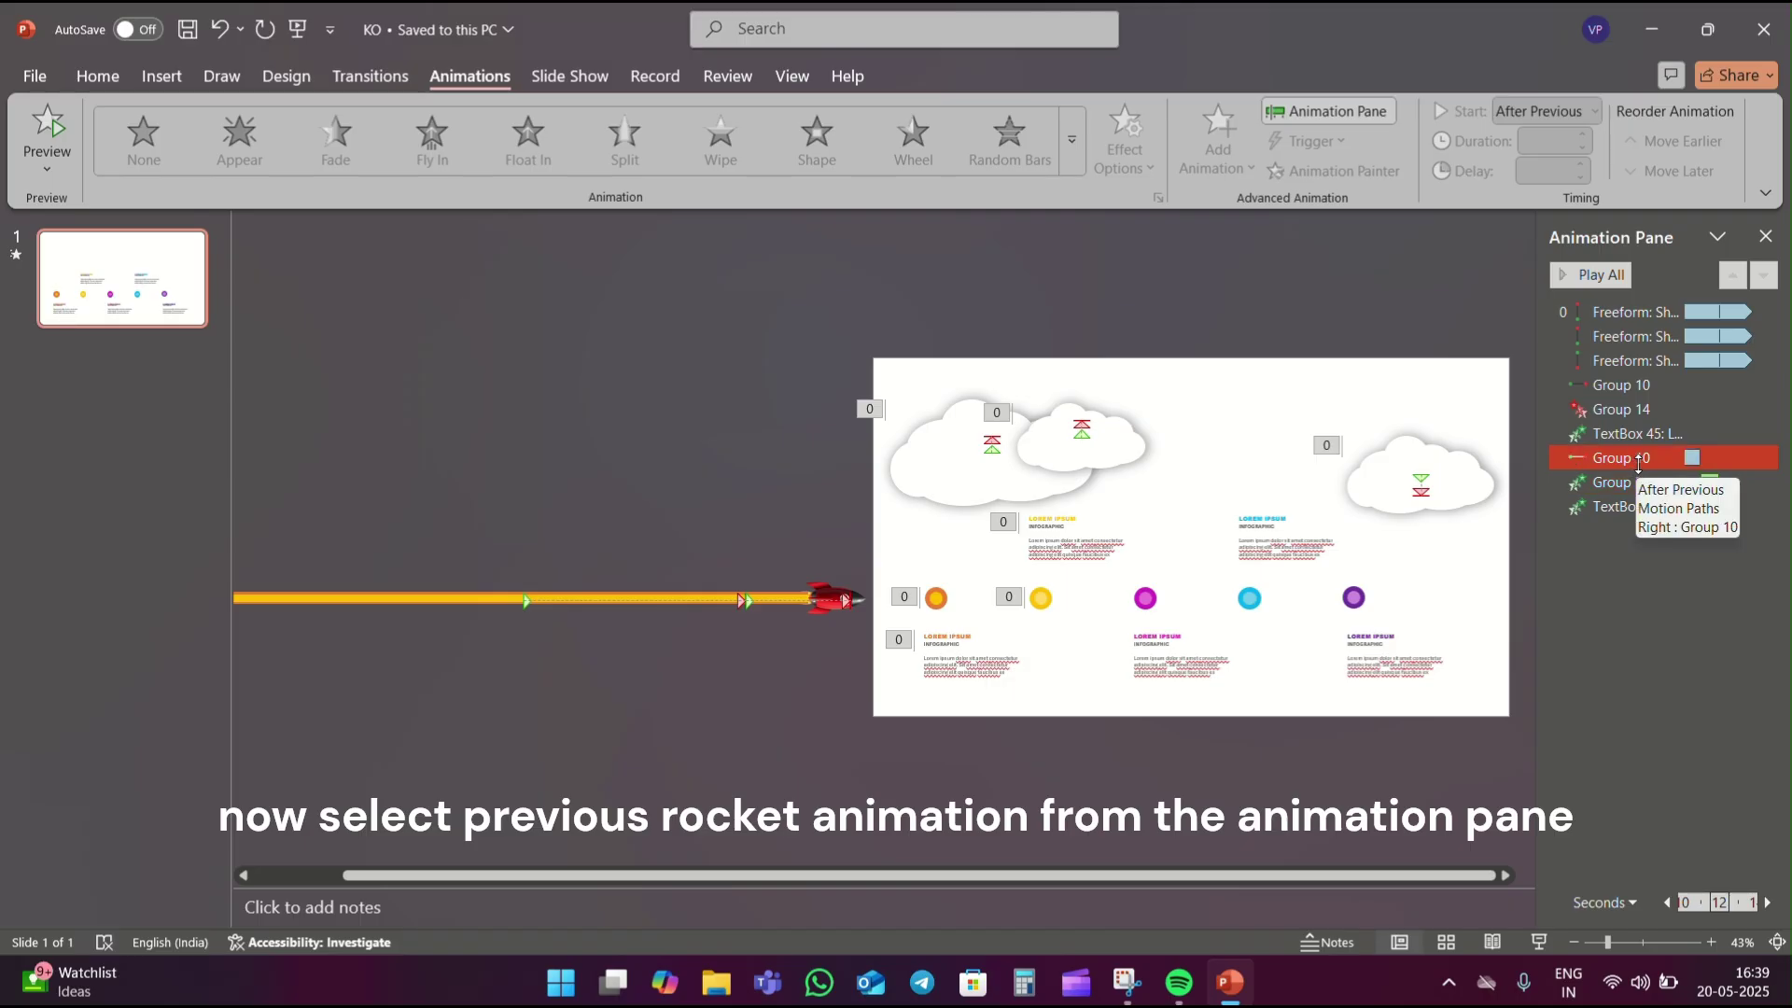
Add another Lines motion path to the rocket, directed to the Right.
click(1638, 464)
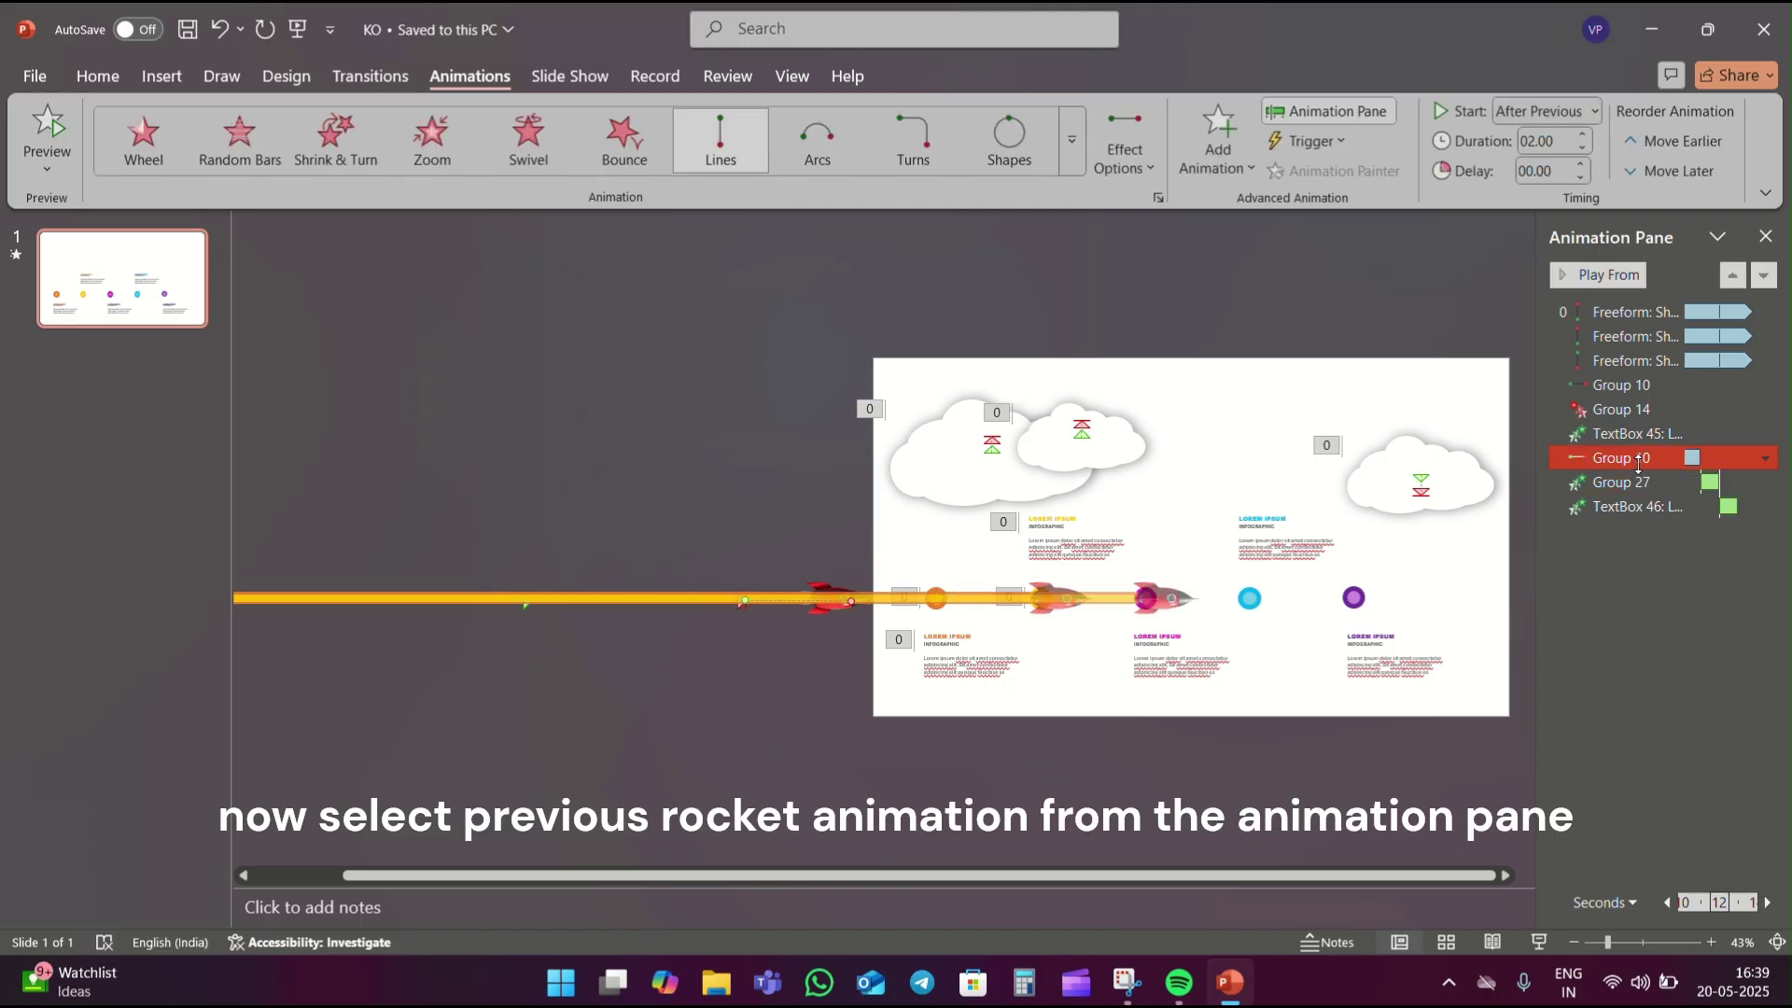
click(1218, 138)
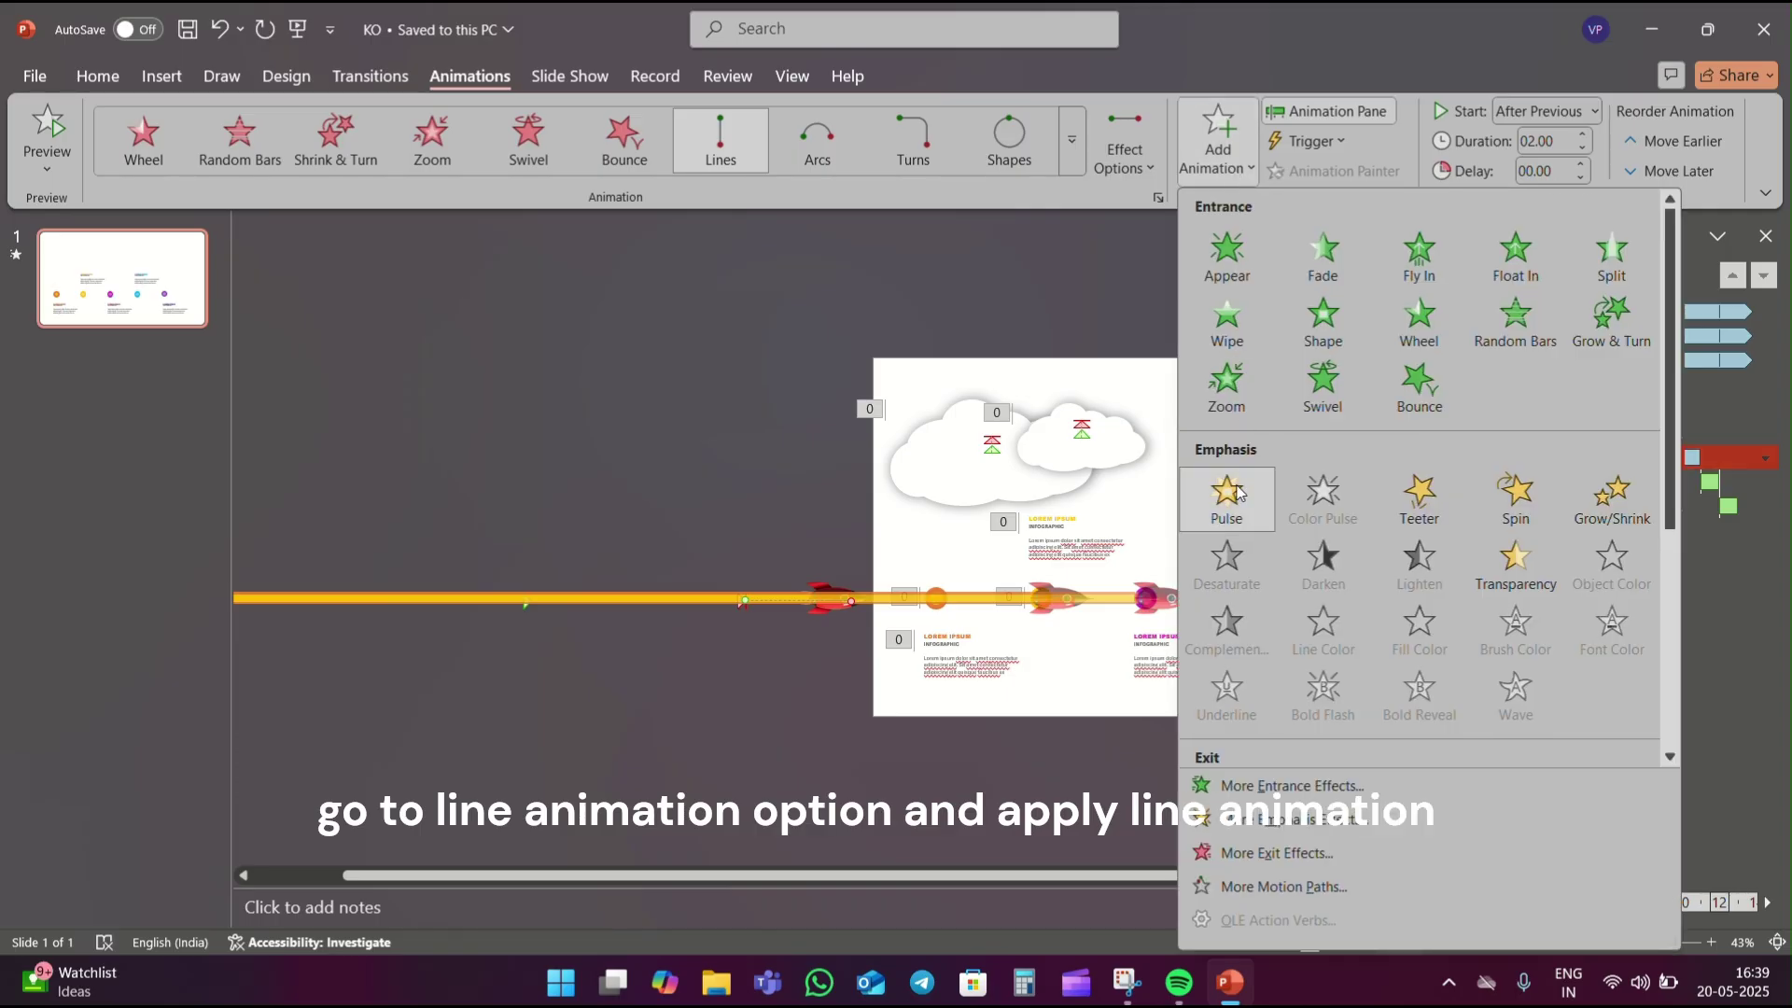
scroll(1259, 605, down, 5)
click(1247, 657)
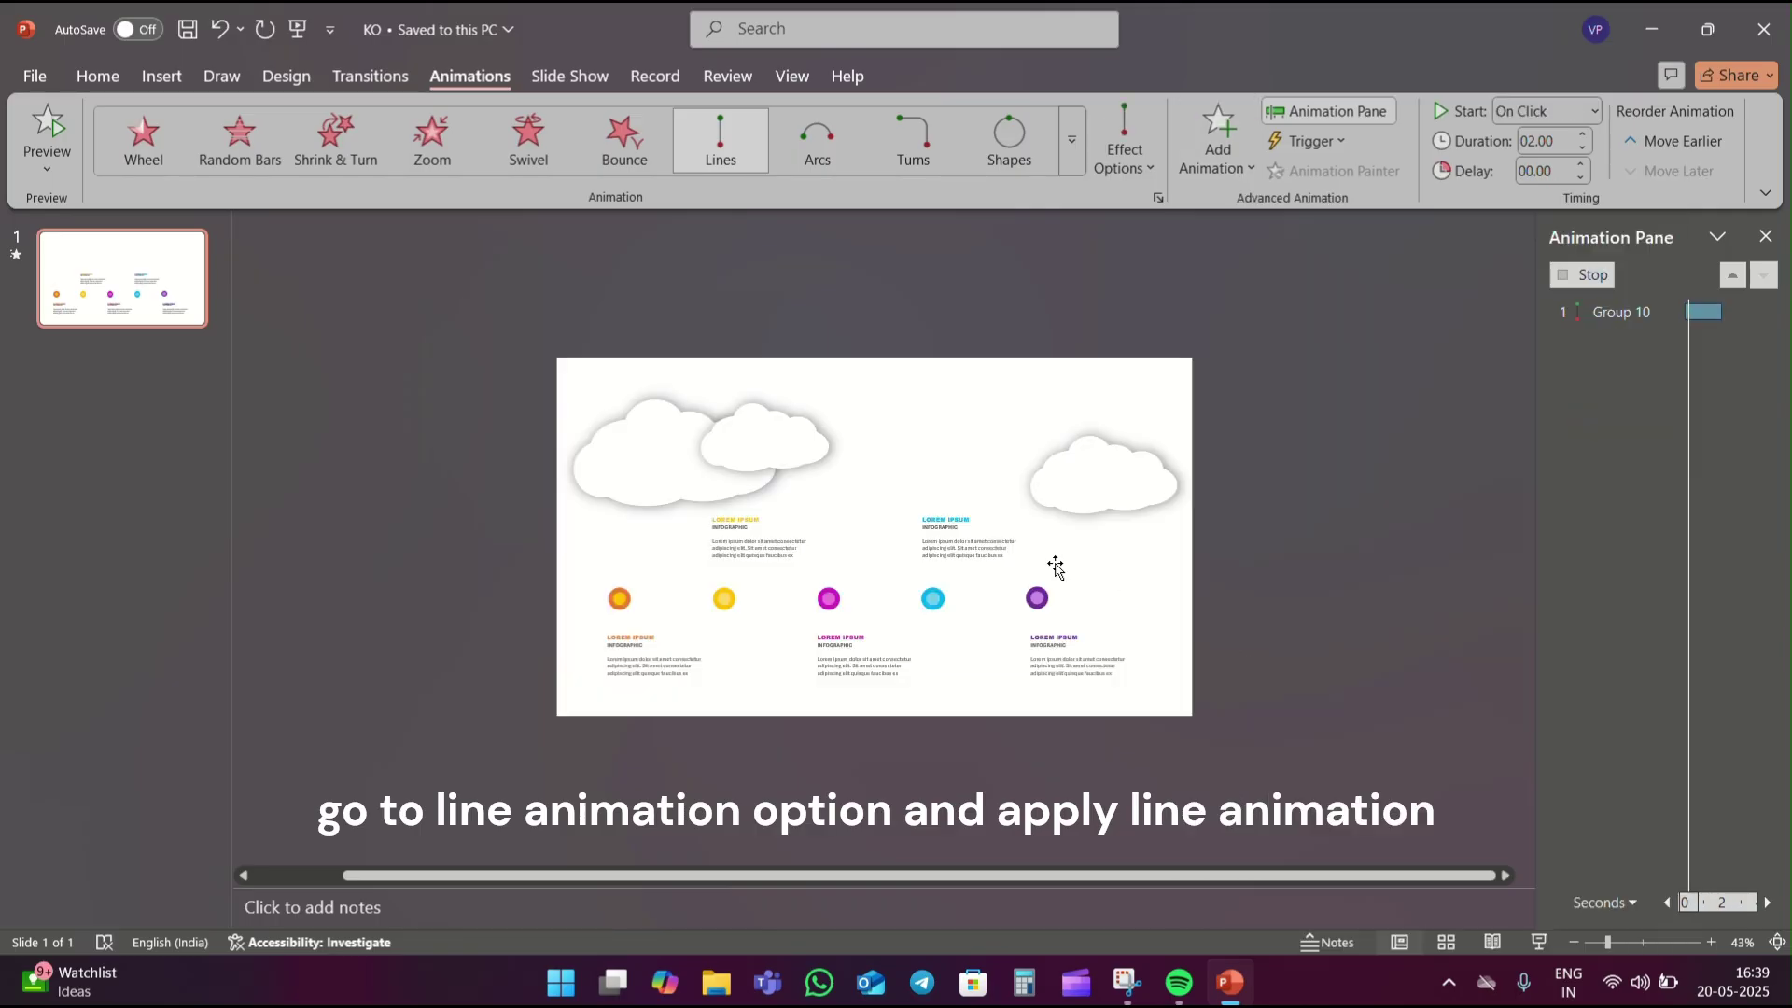
click(1125, 159)
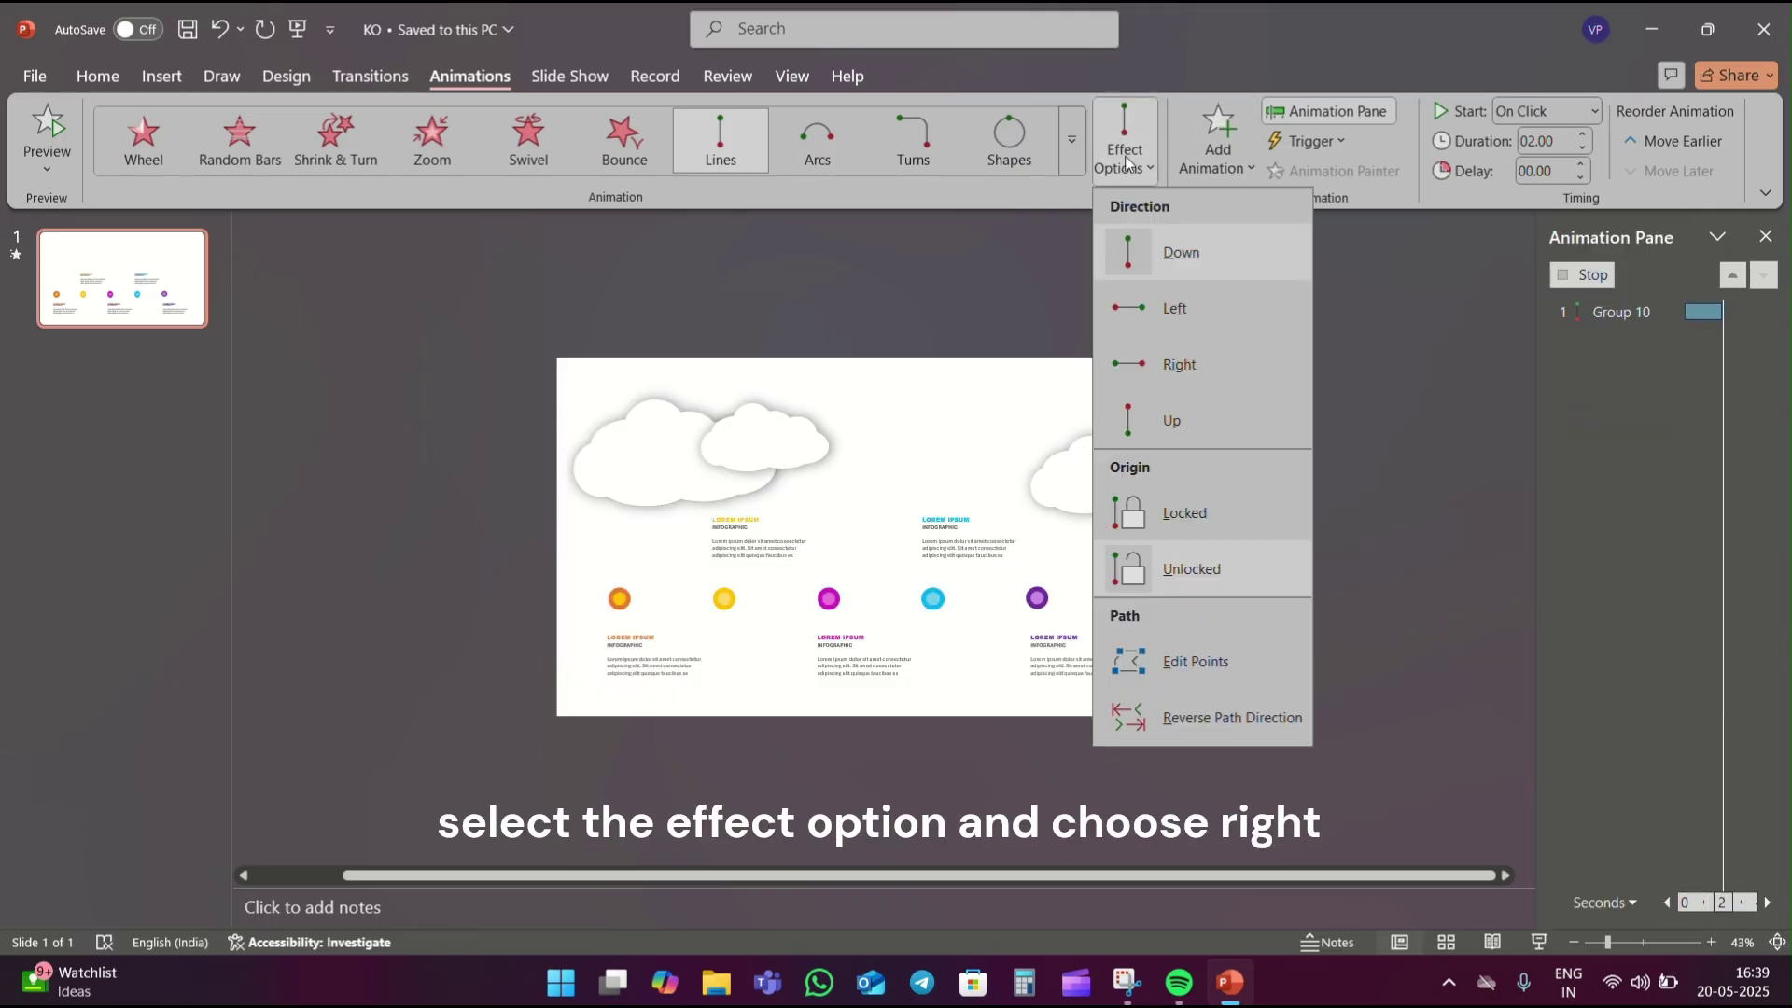
click(1167, 364)
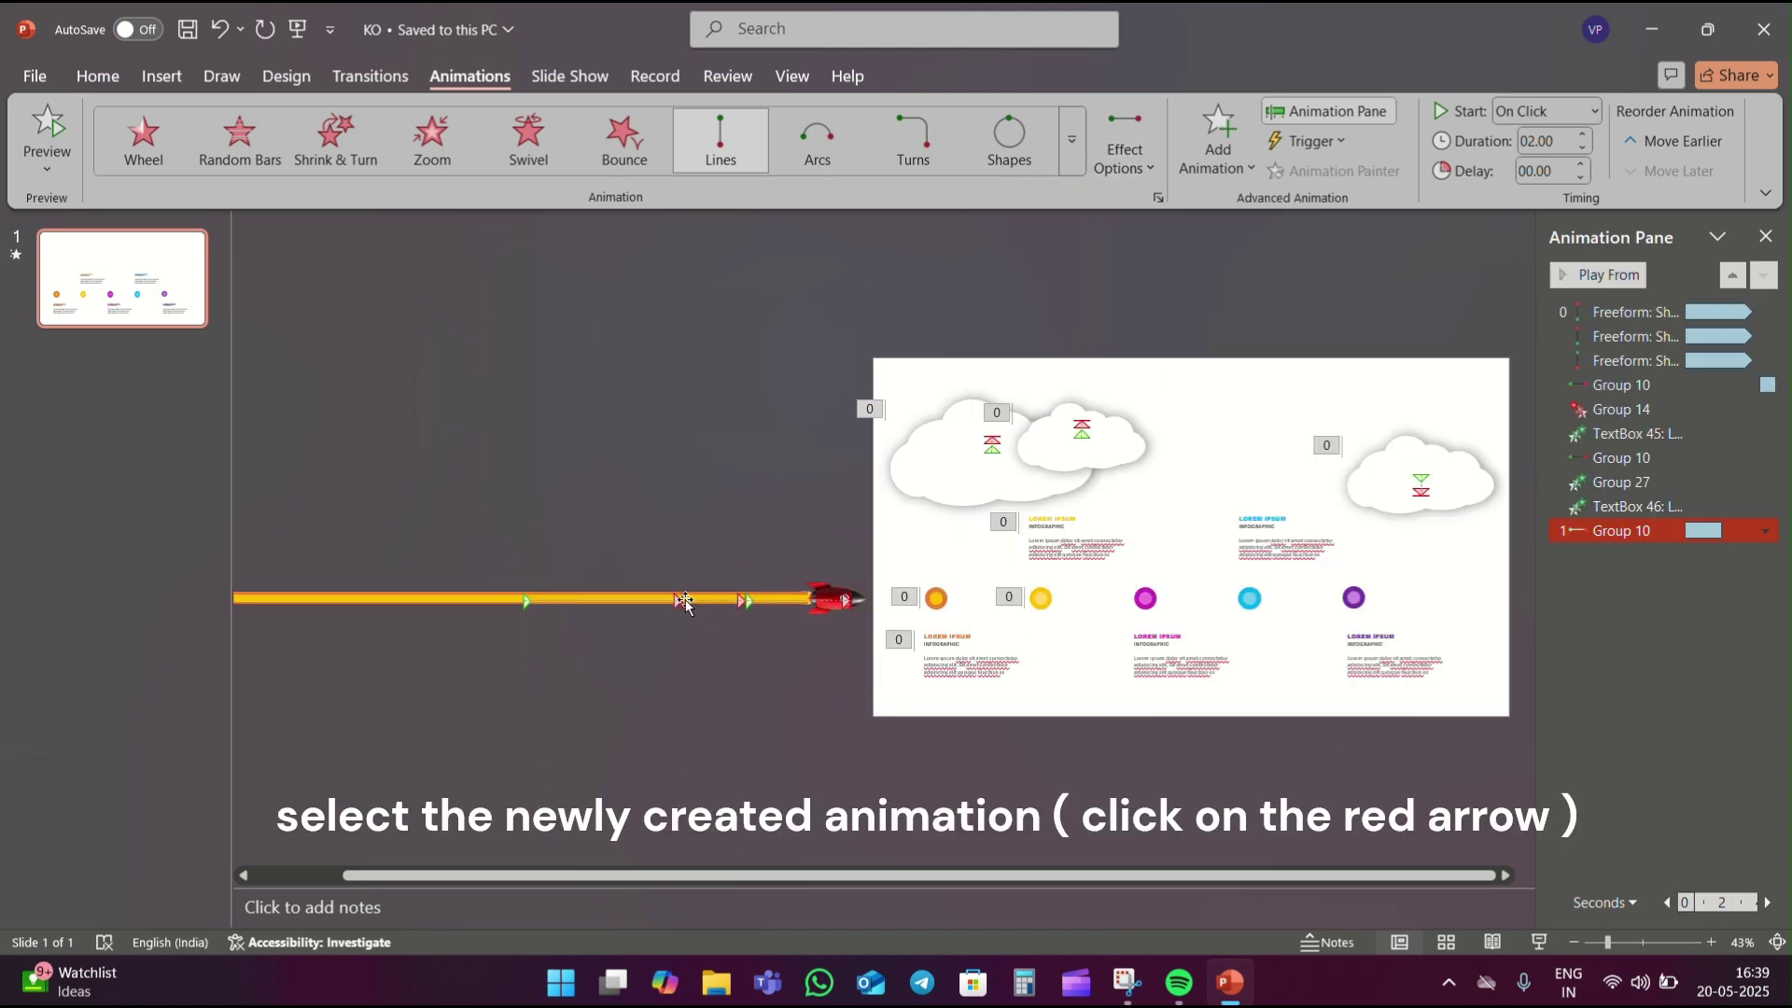
Stretch the new path to the blue circle, start it at the rocket, and set After Previous.
click(678, 601)
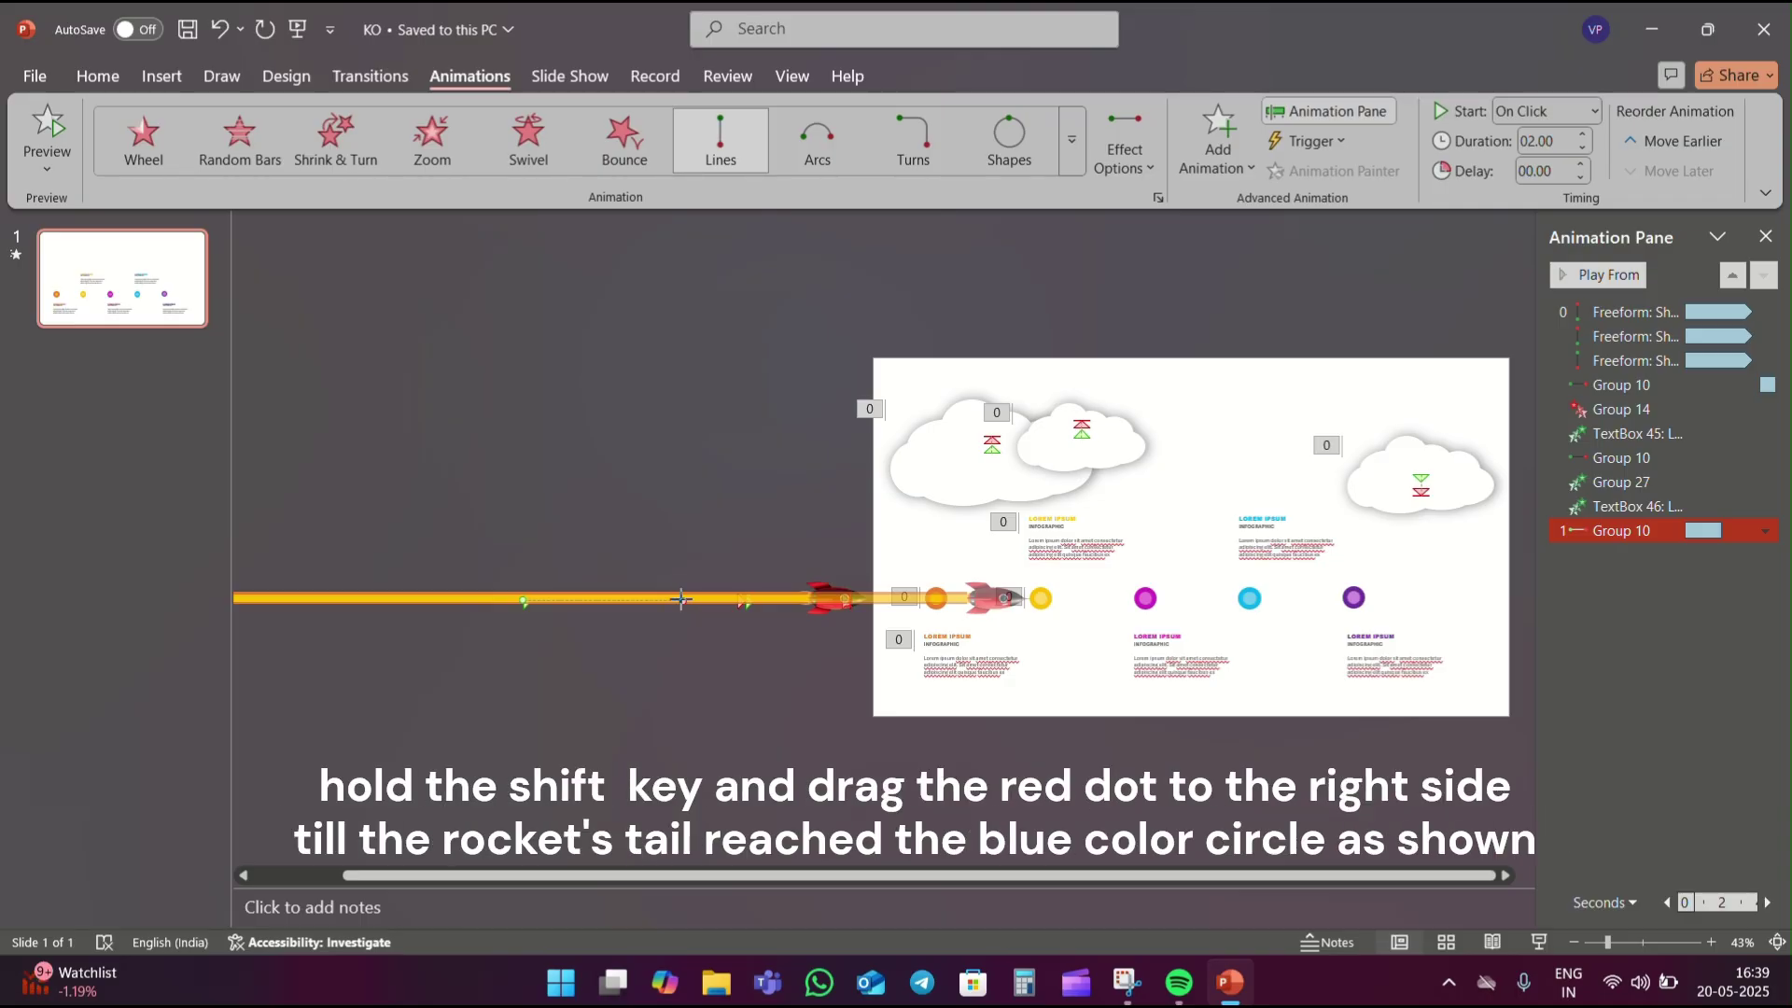
drag(681, 599, 954, 631)
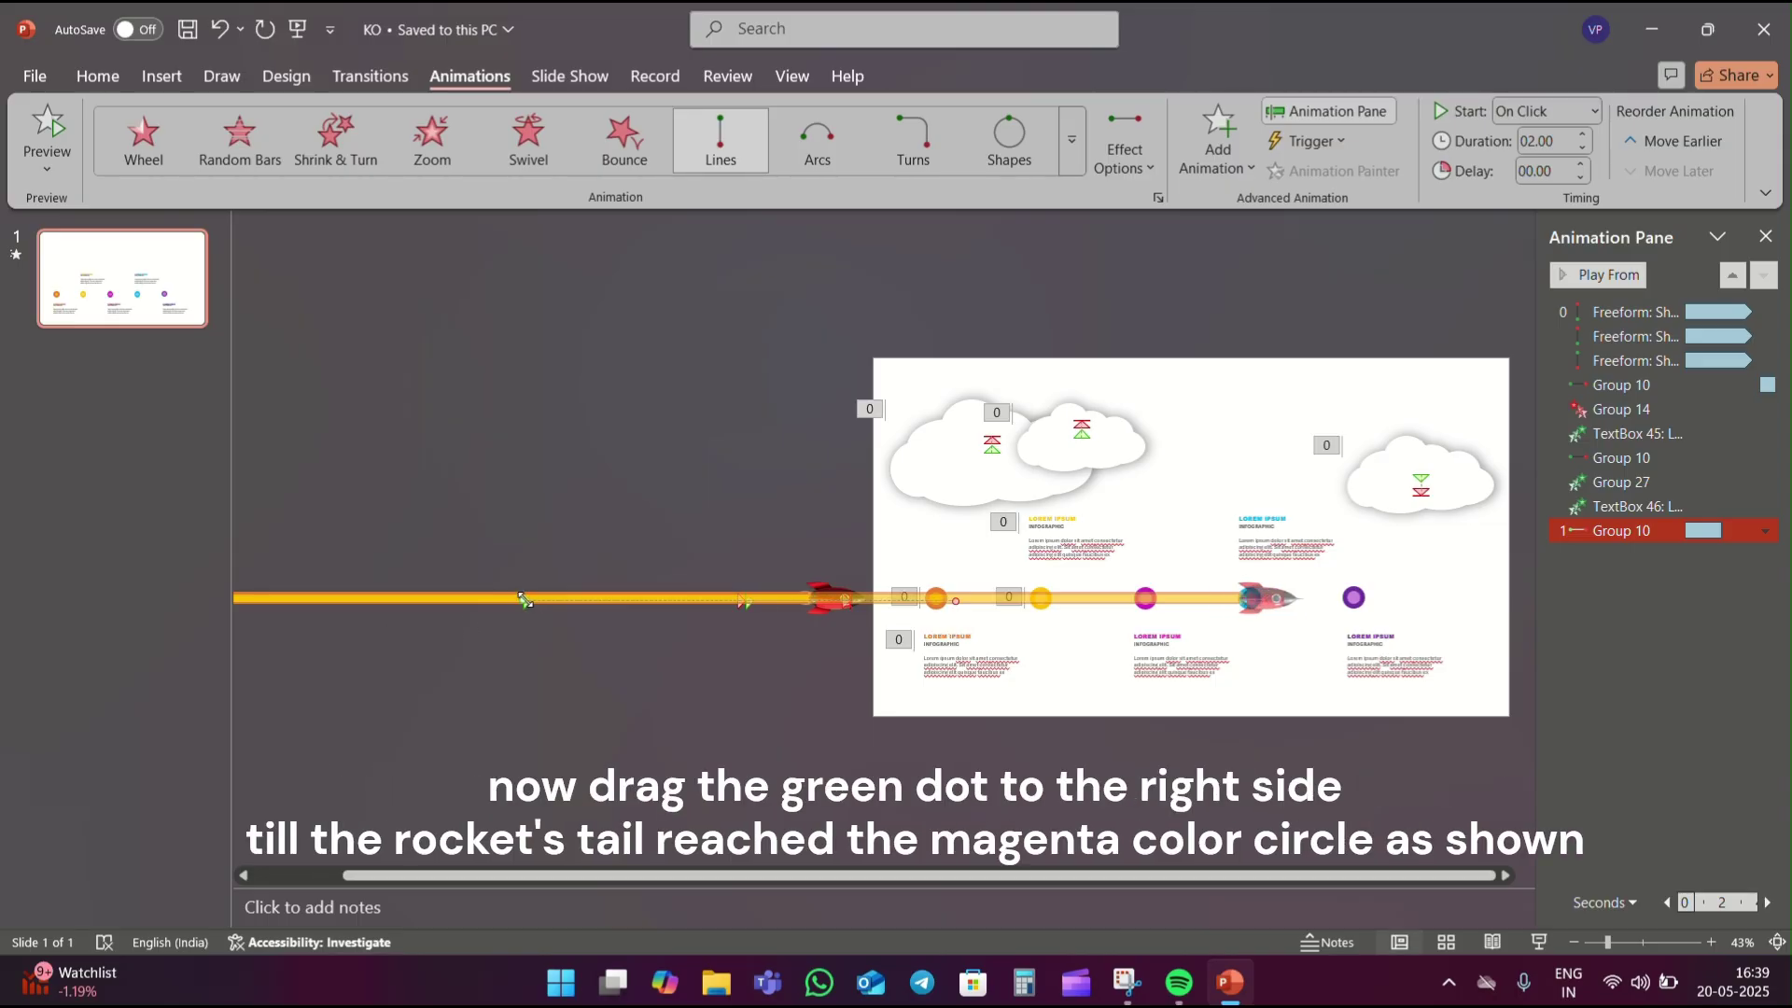
drag(525, 599, 843, 598)
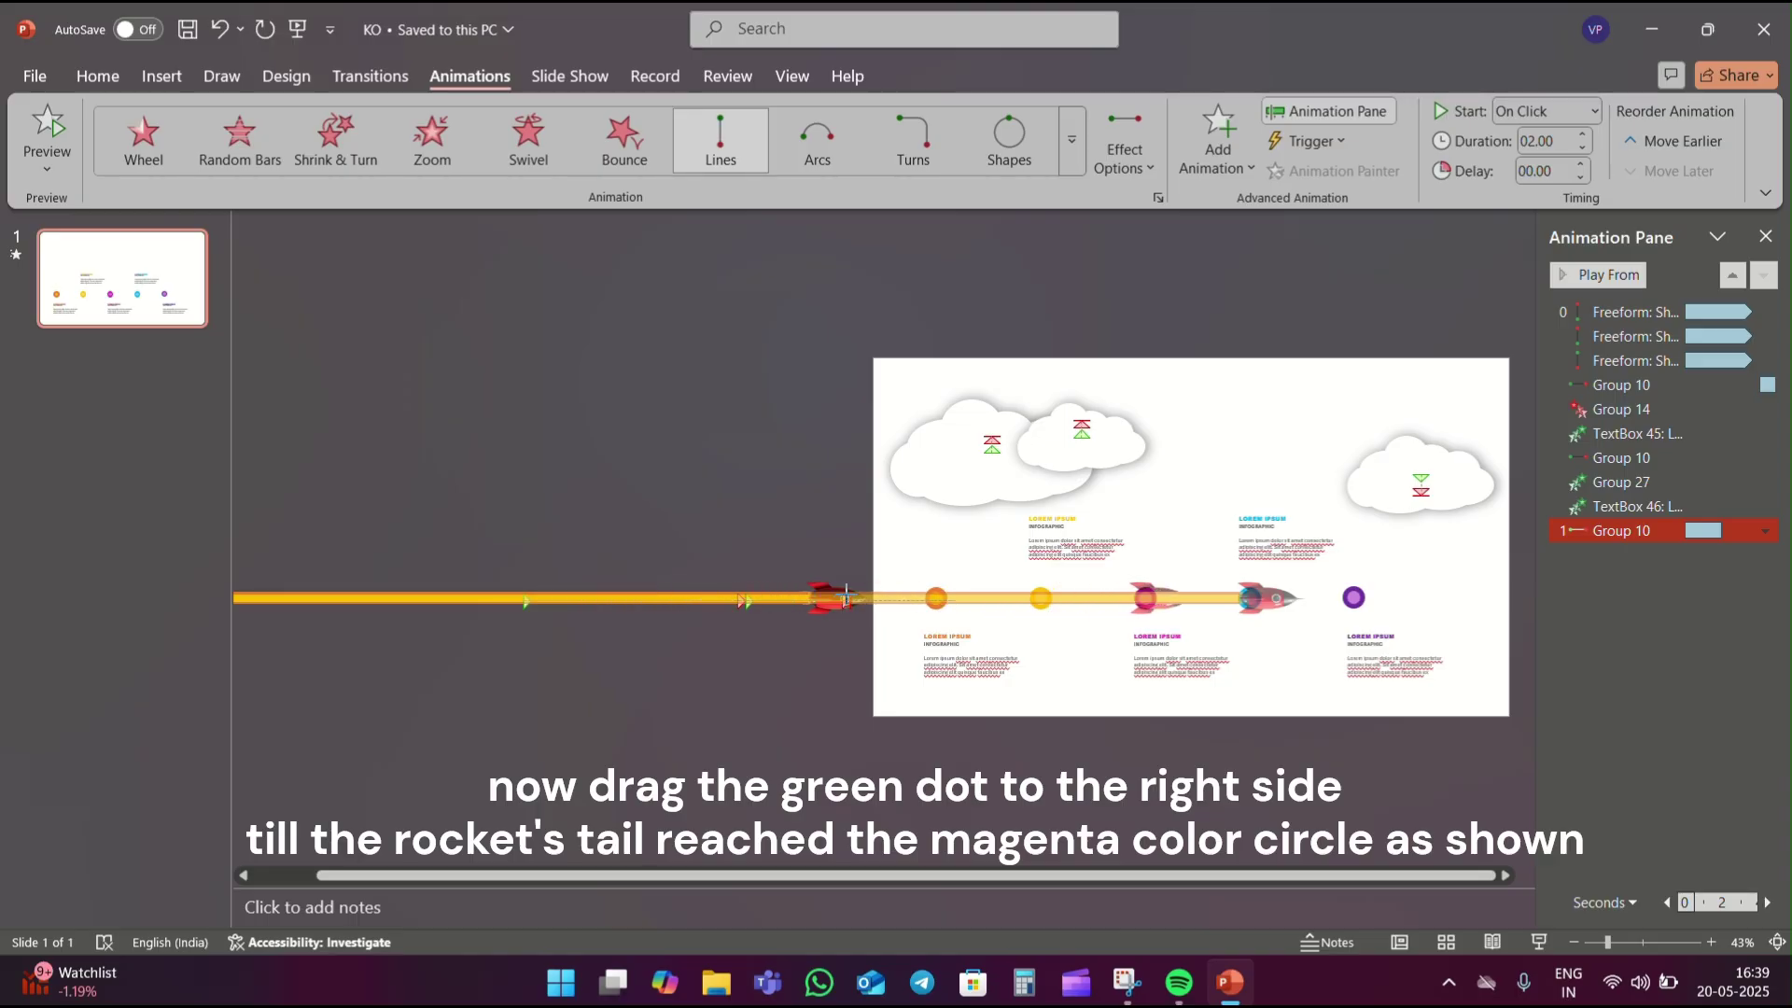
drag(845, 596, 849, 599)
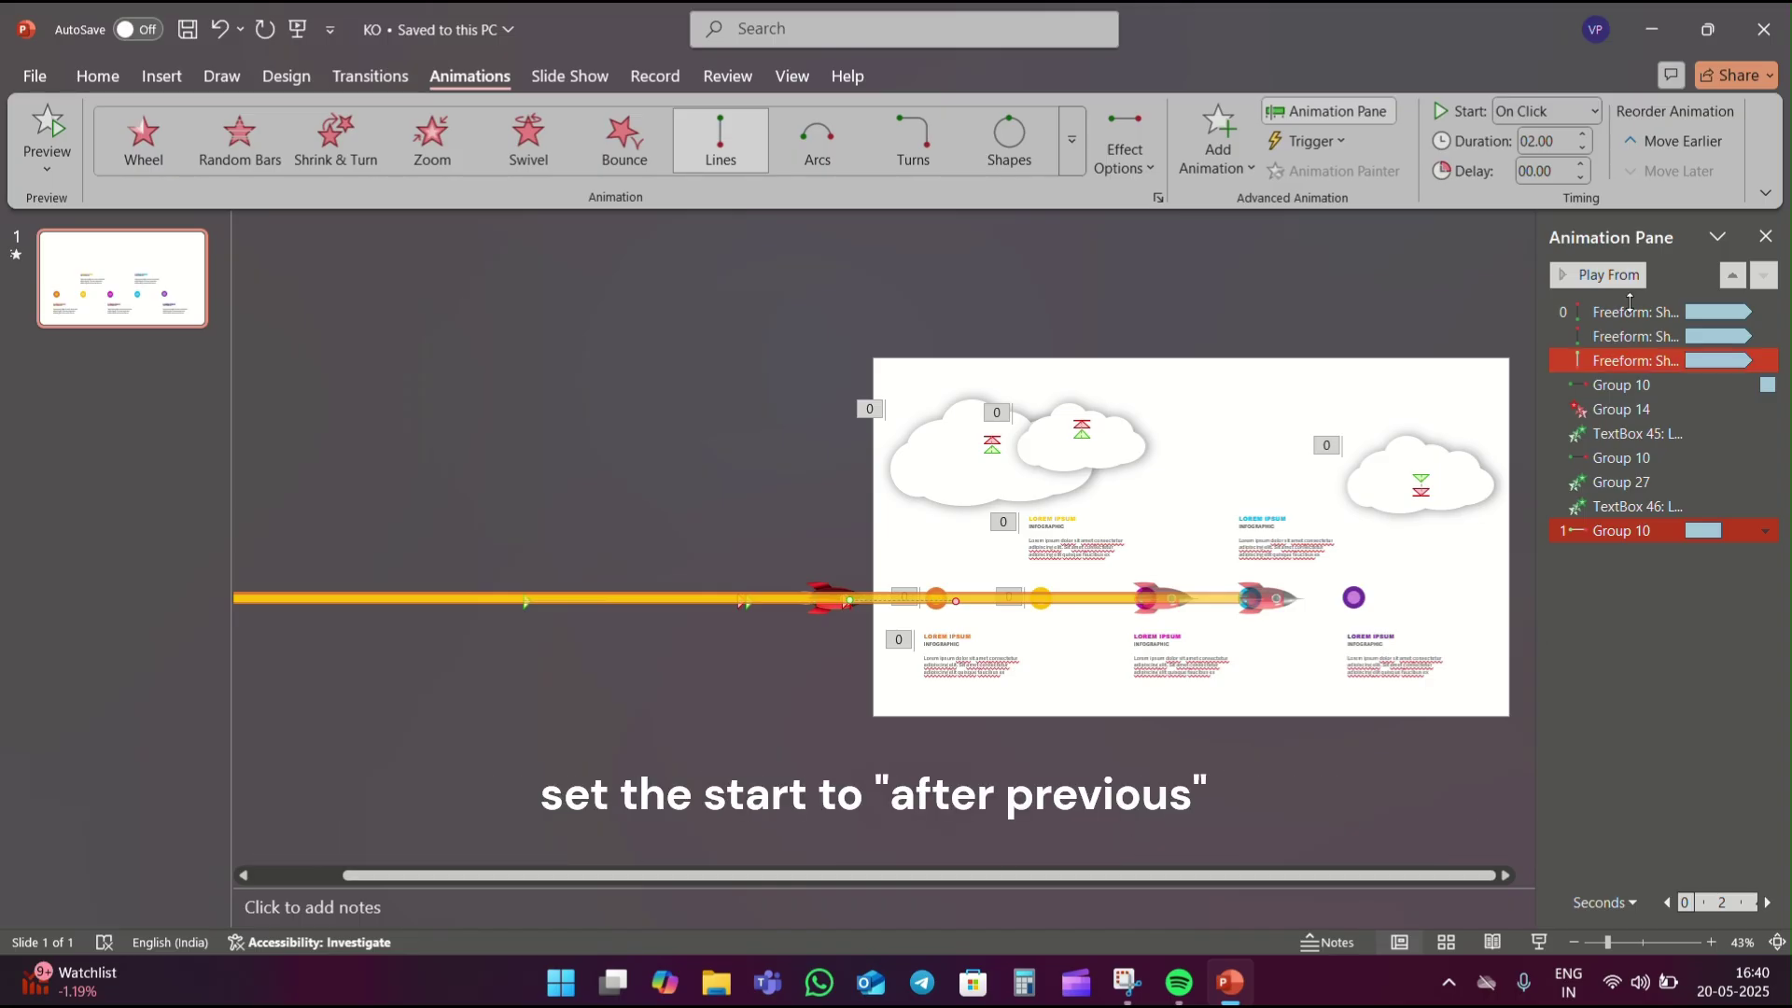
click(1595, 110)
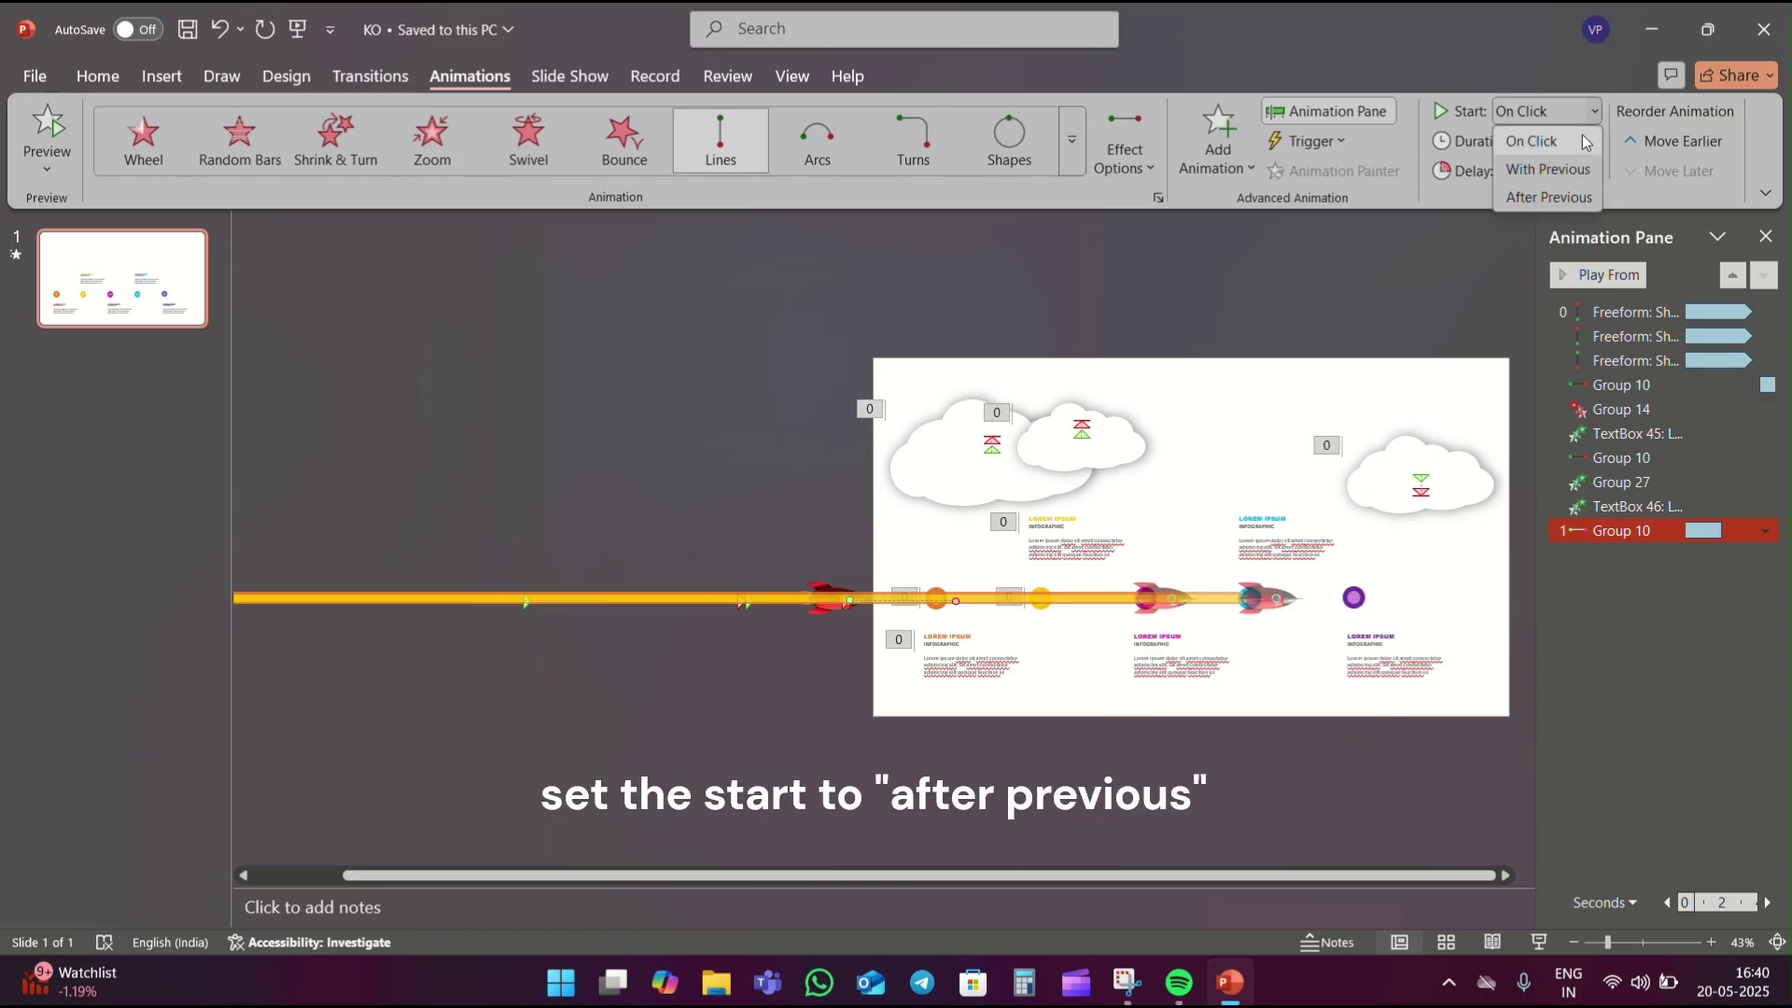
click(1568, 198)
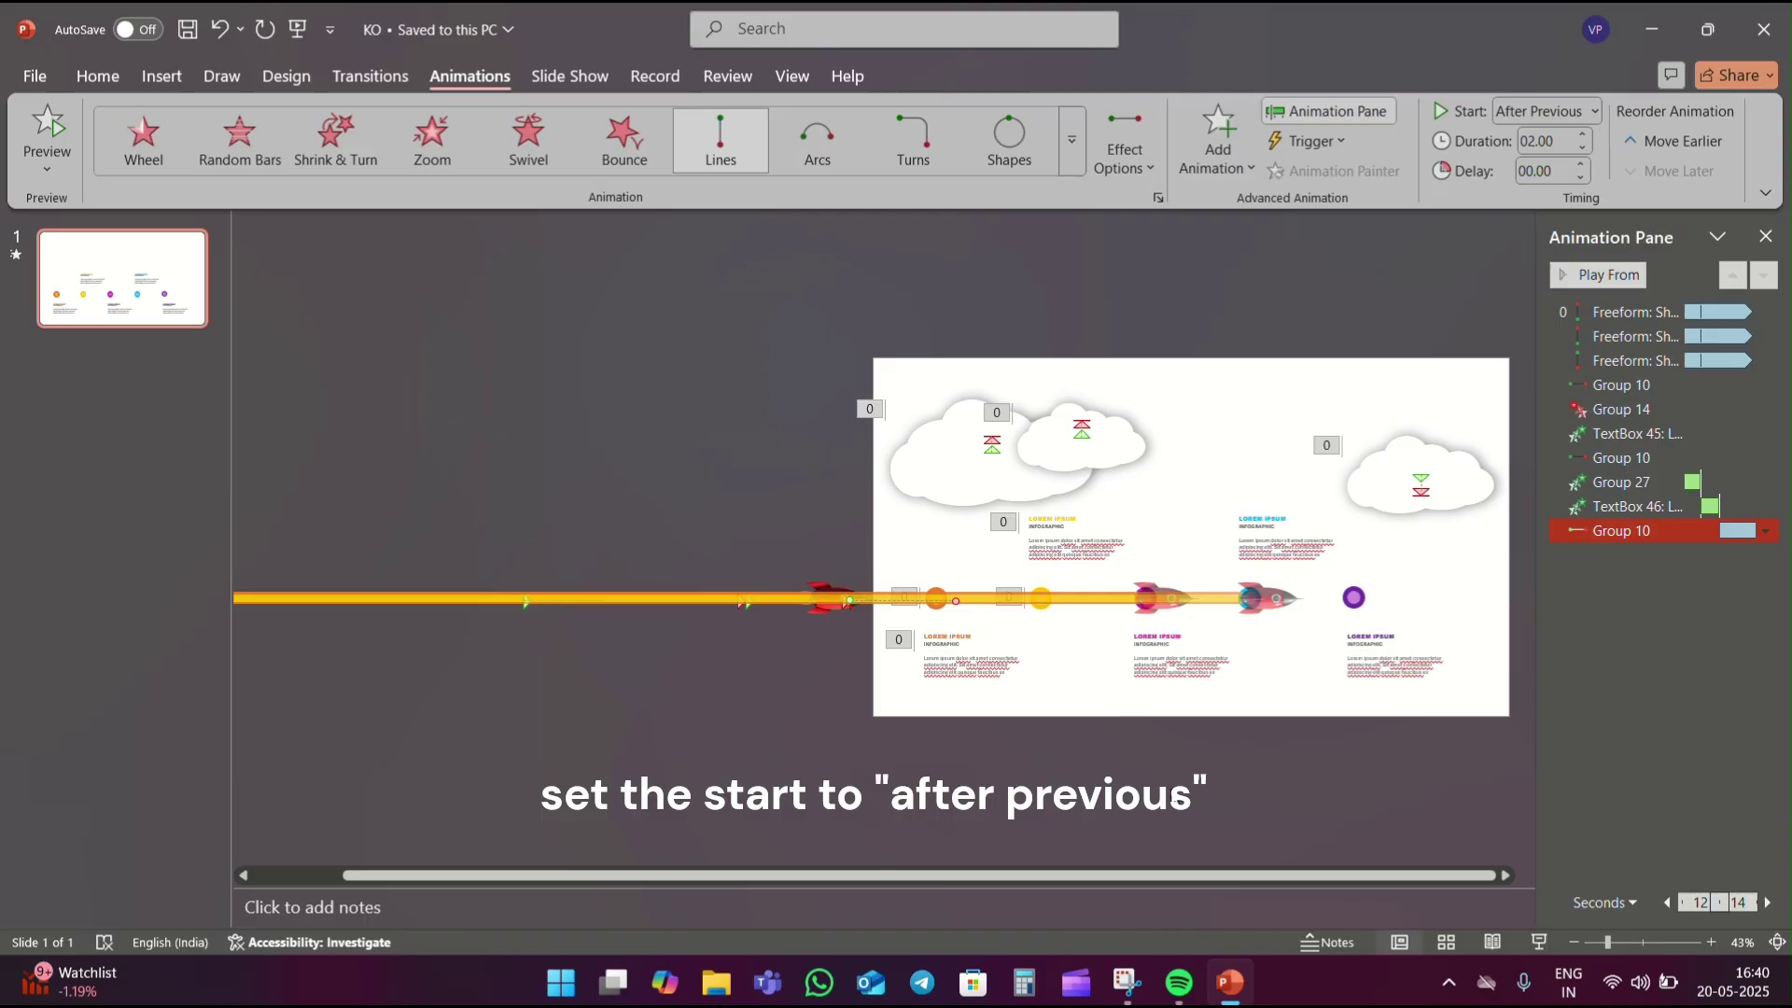
click(1156, 605)
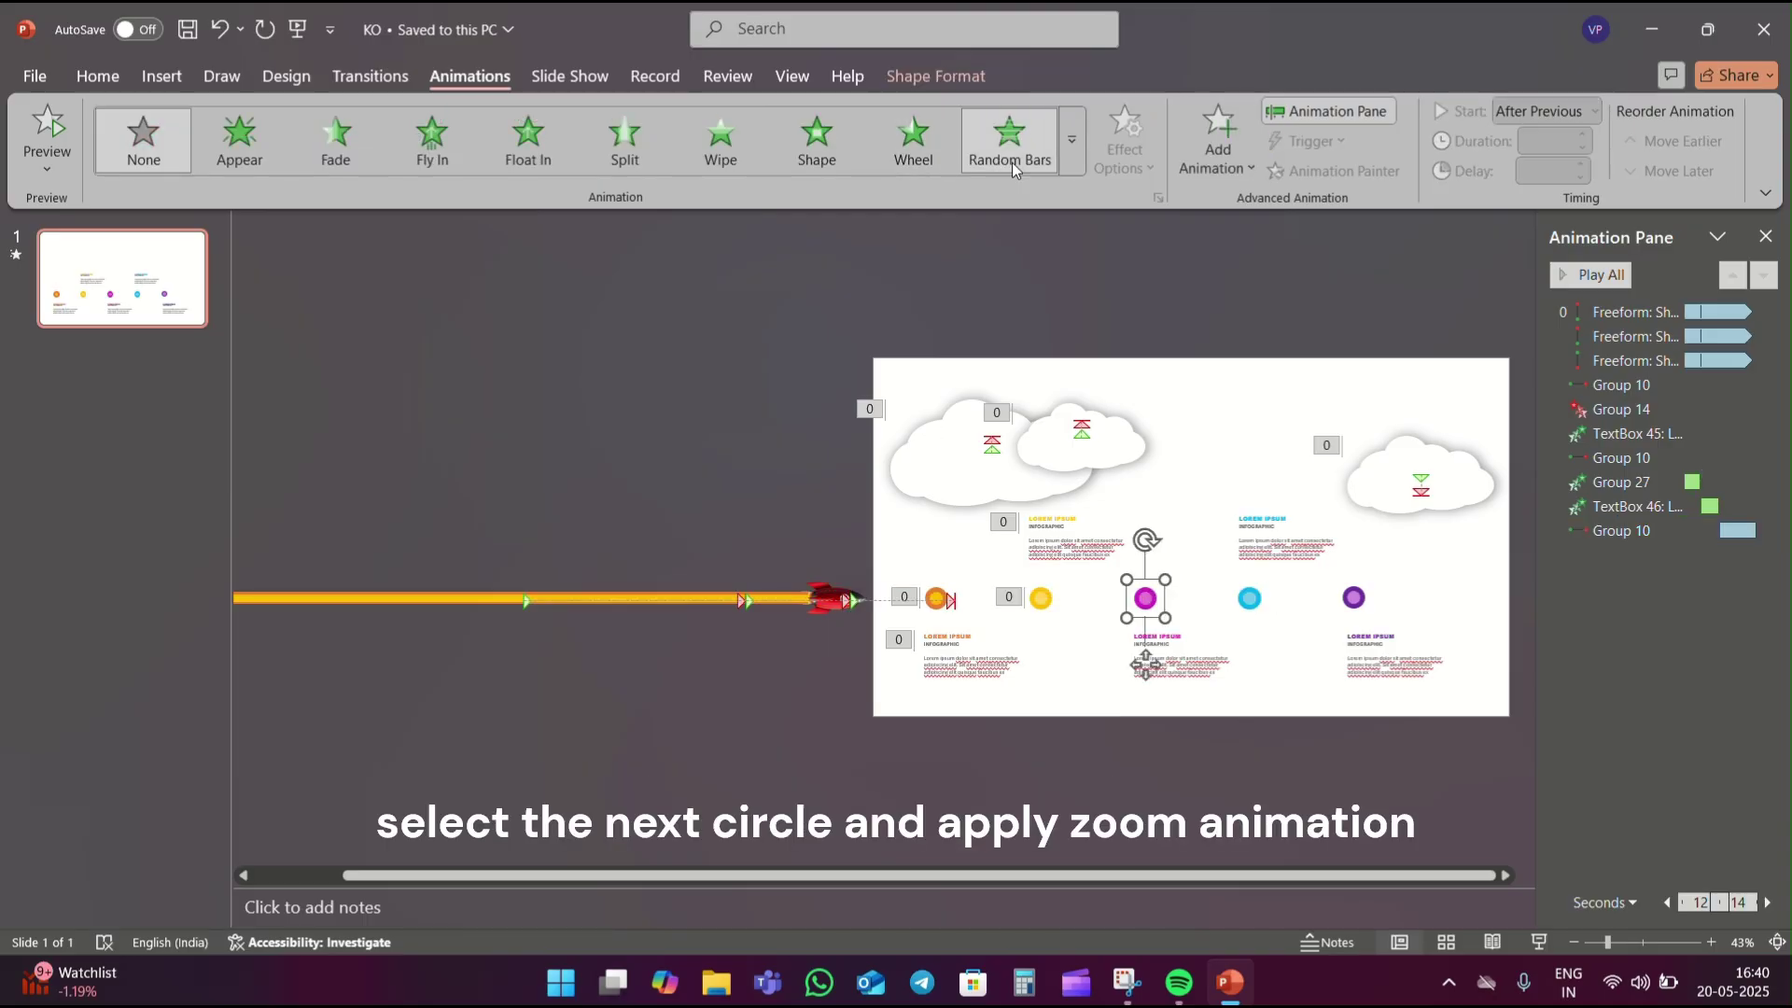
Apply a Zoom entrance to the magenta circle and set it to start After Previous.
click(1069, 154)
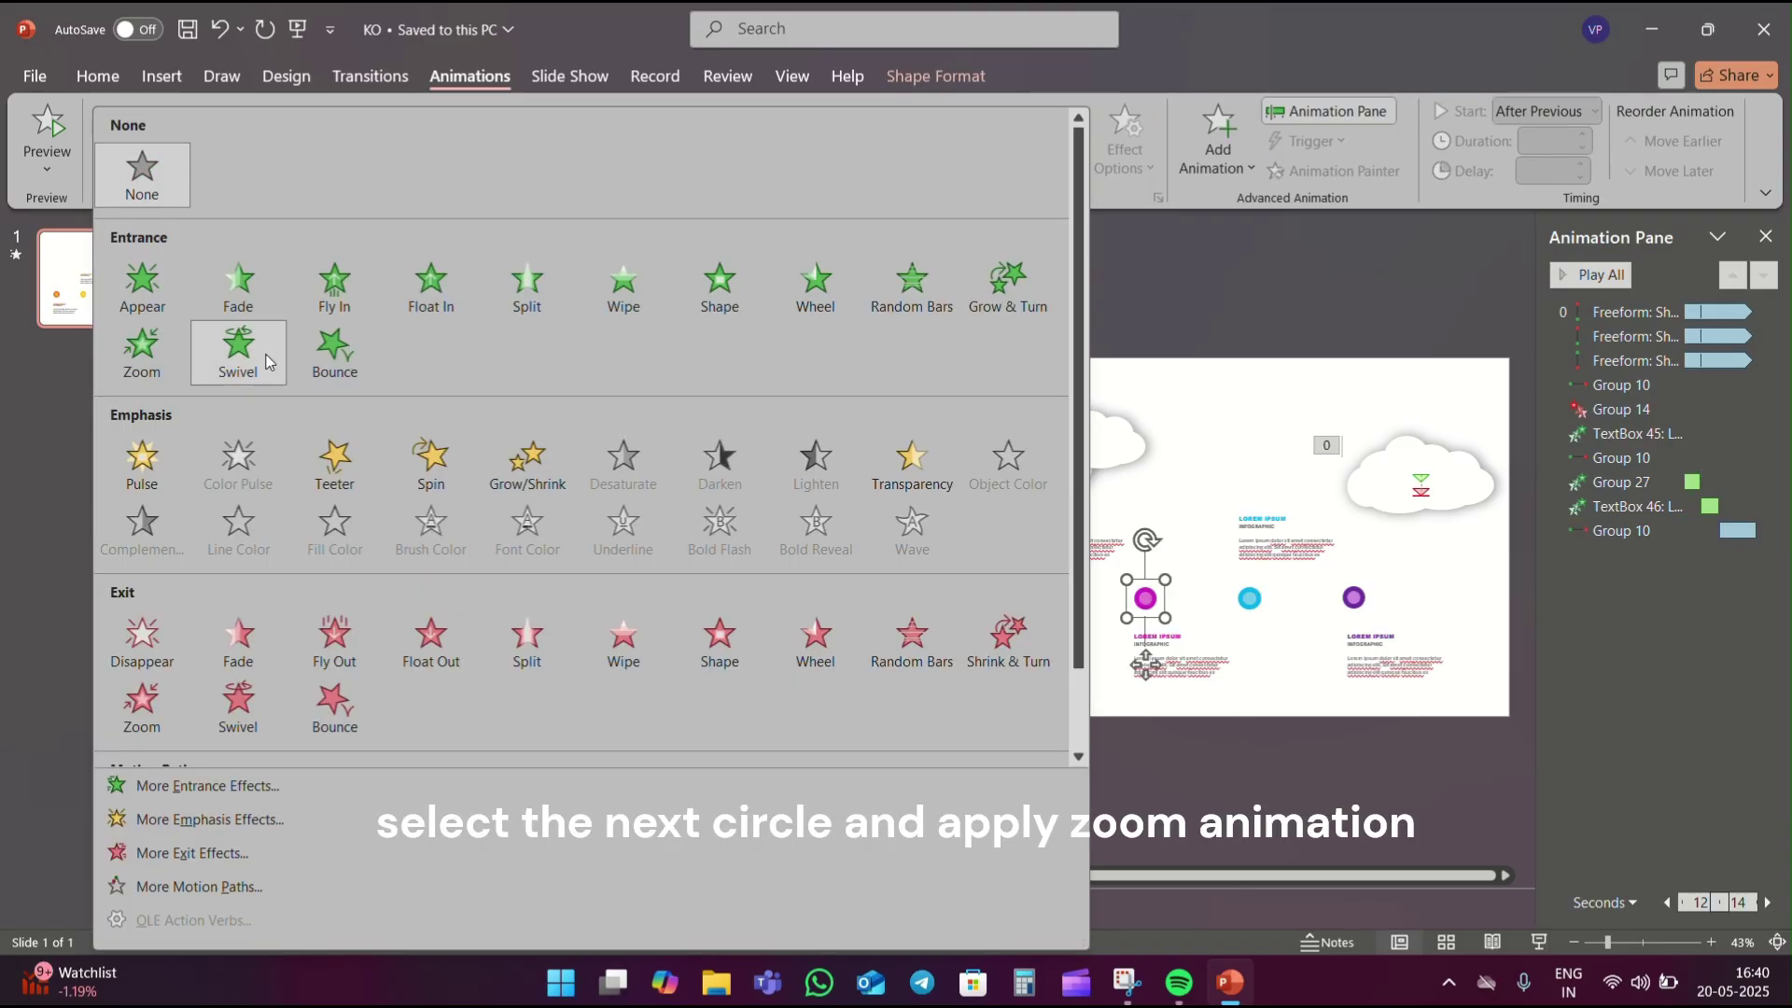
click(144, 342)
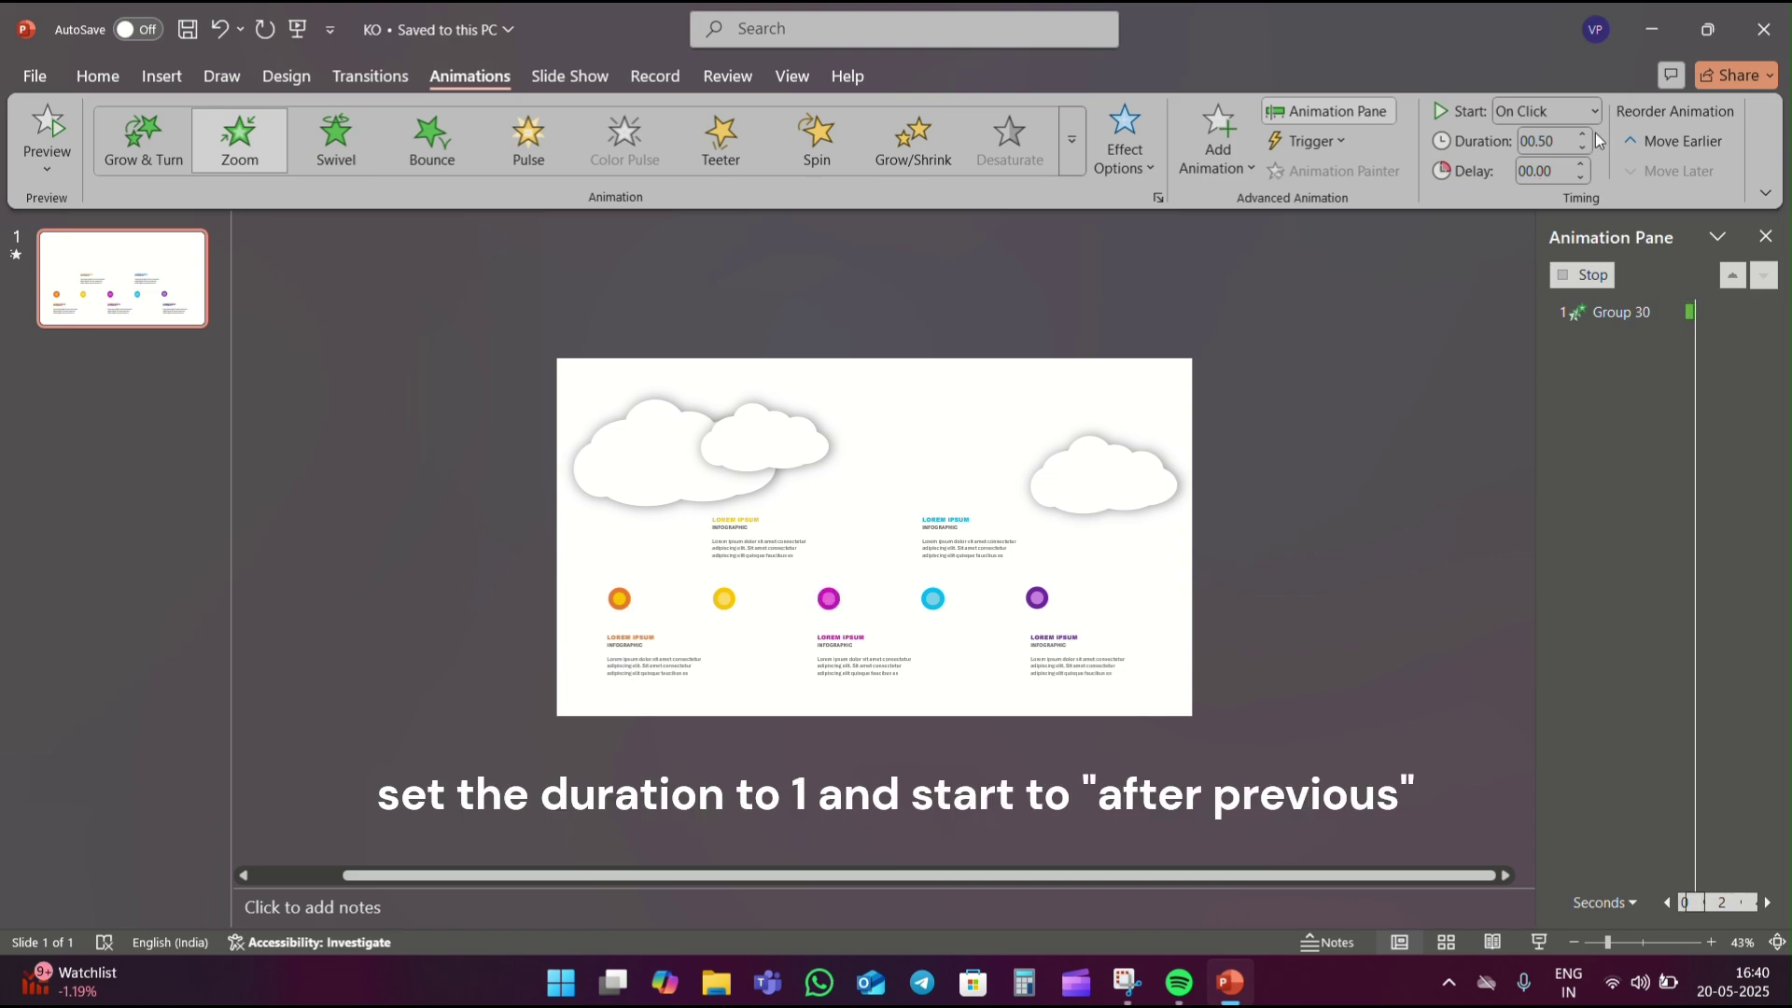
click(1594, 111)
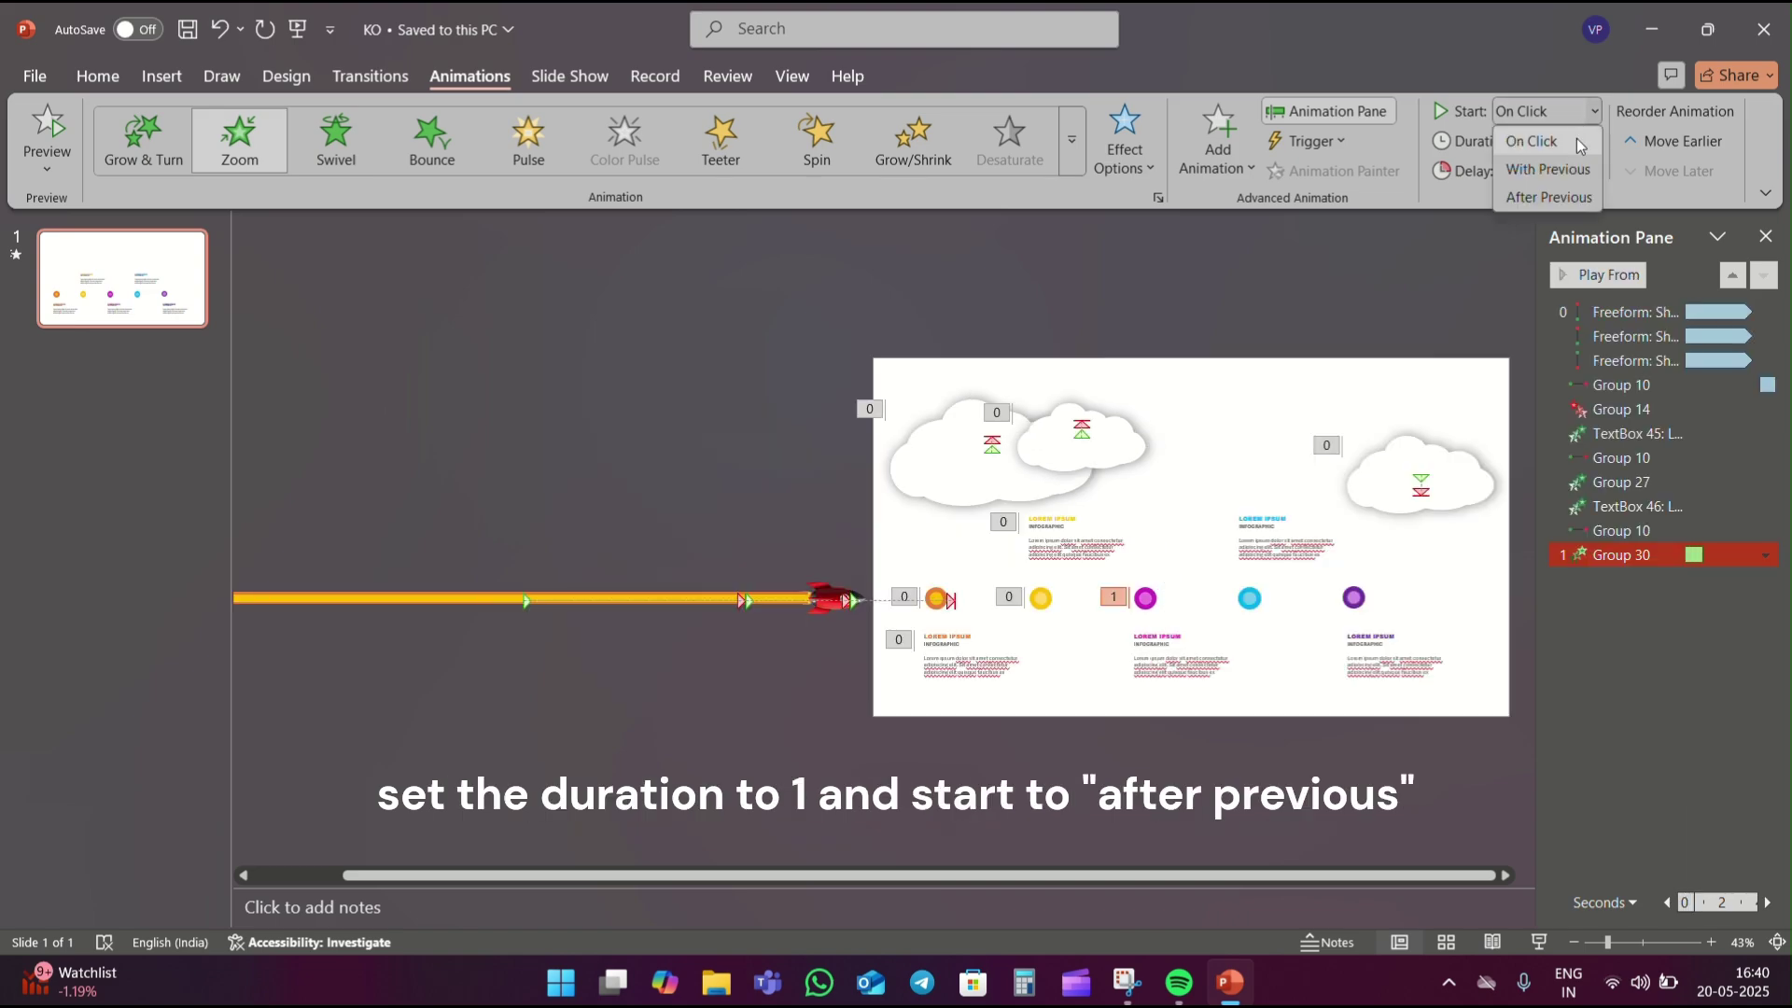
click(1561, 193)
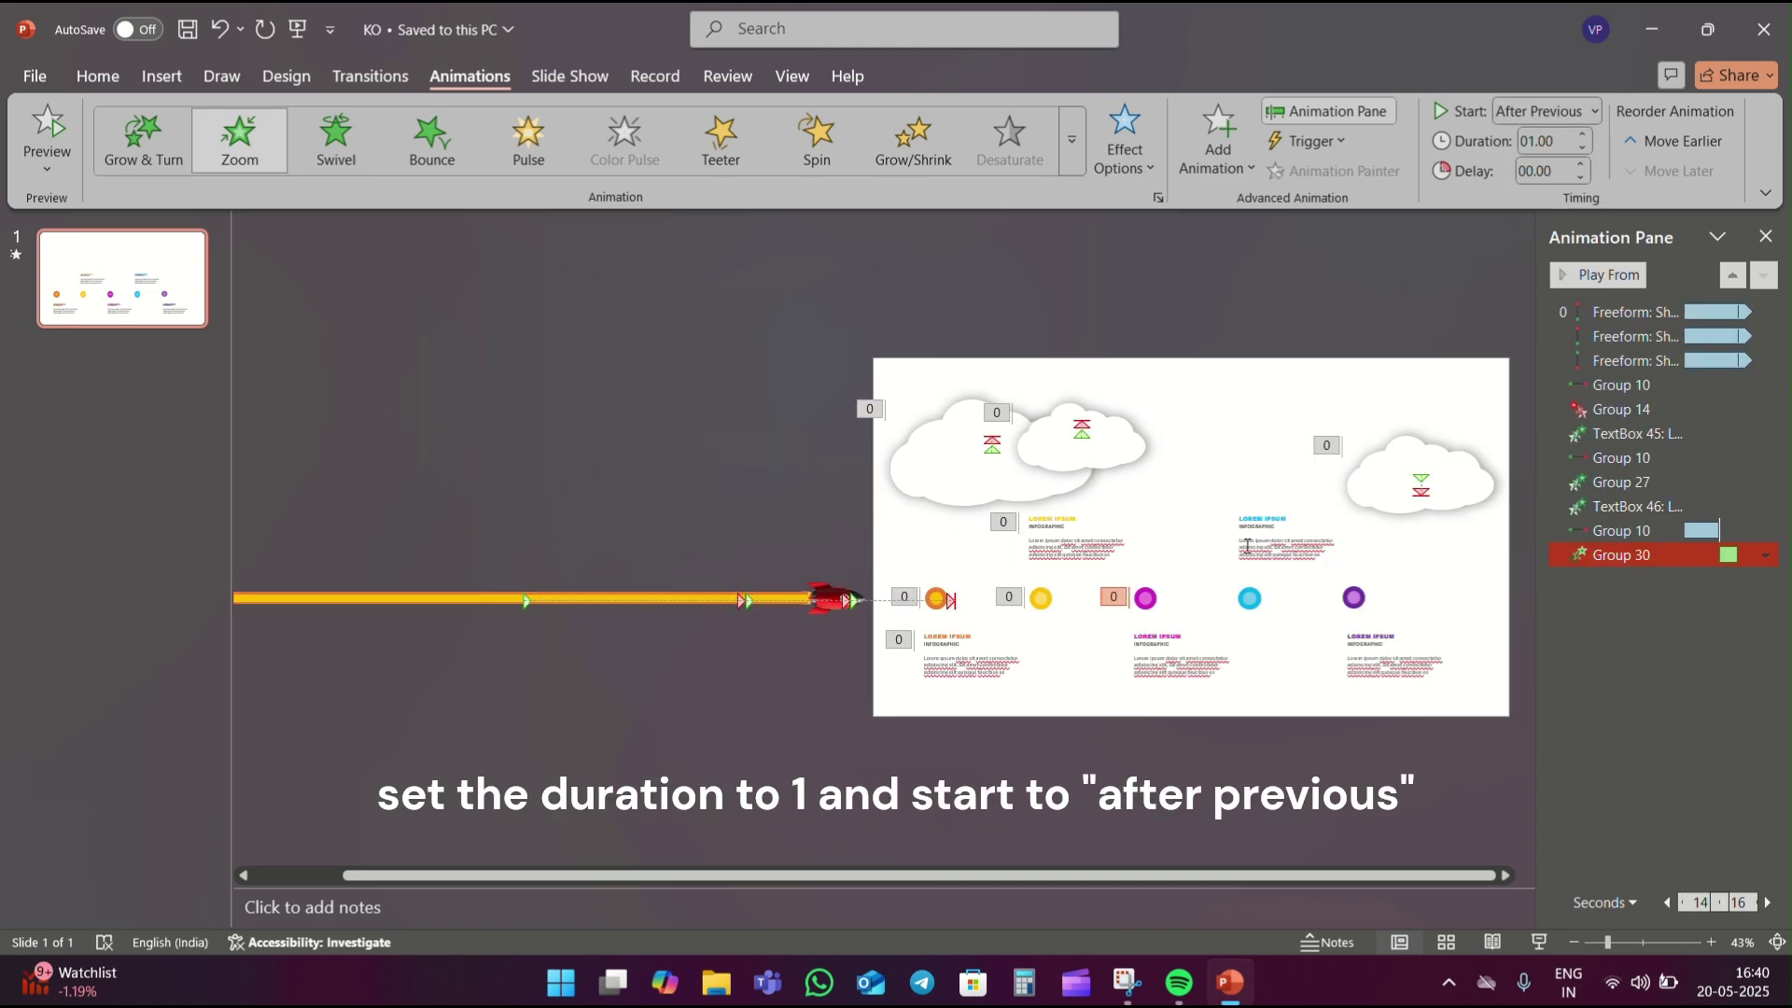
click(1181, 658)
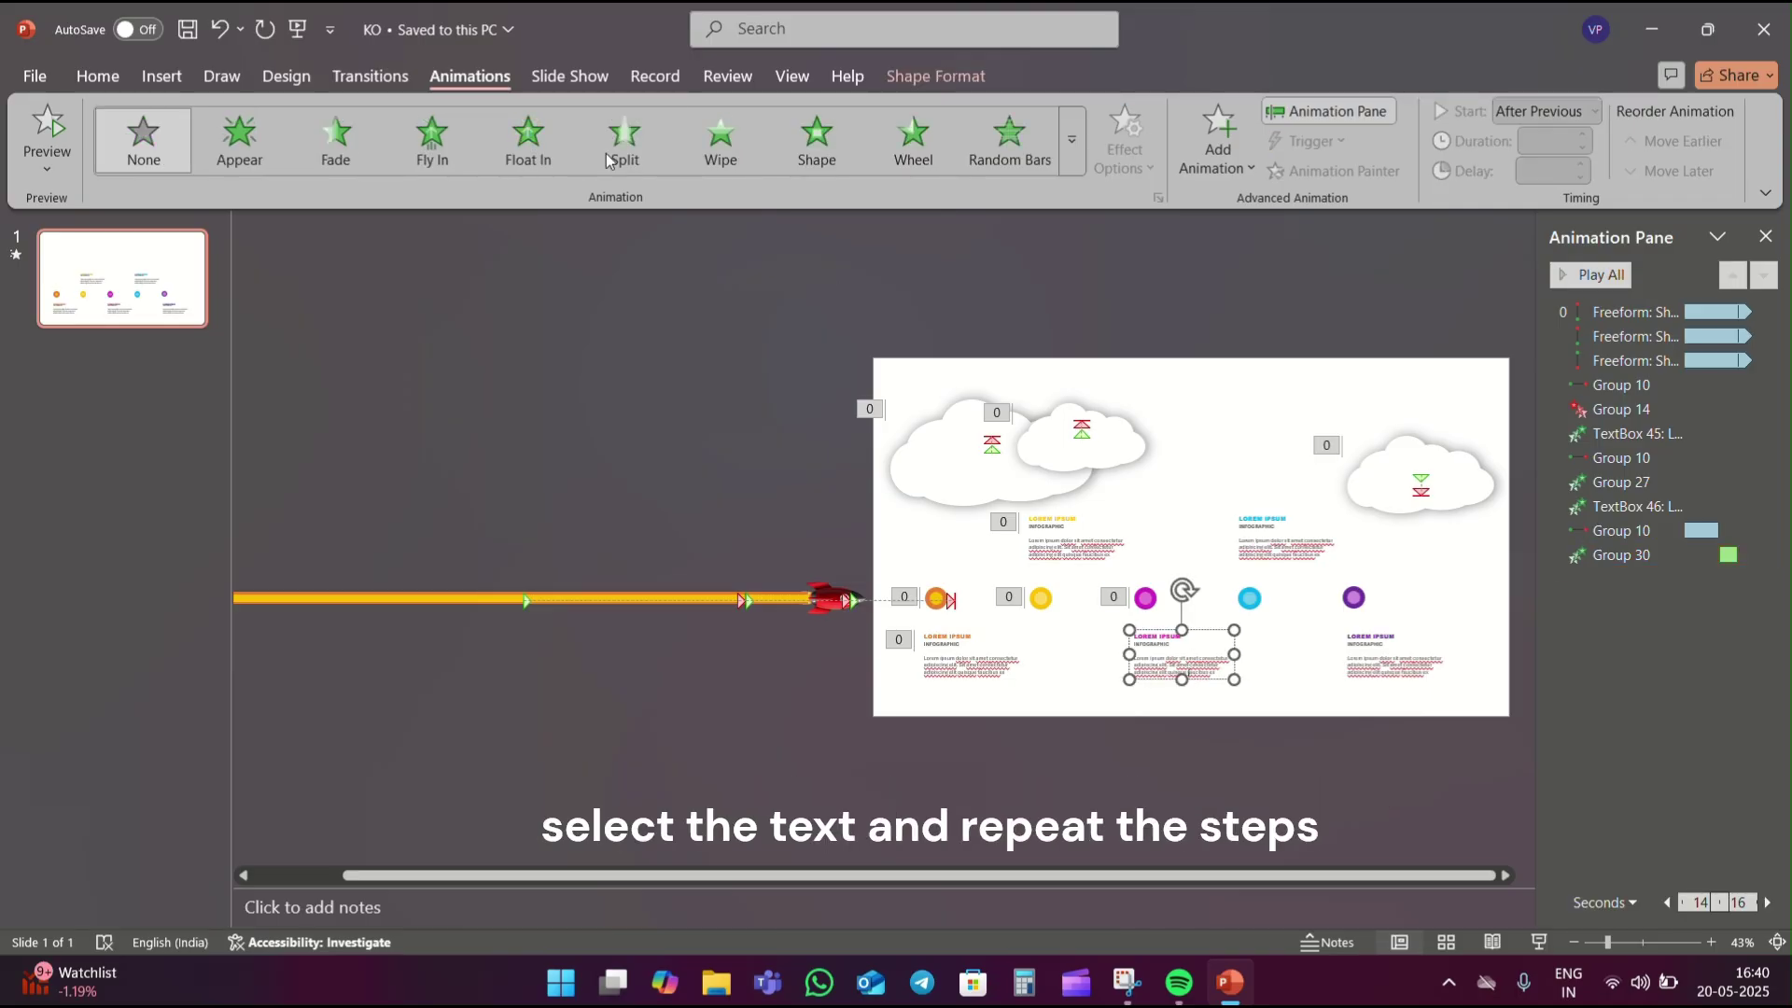
Give the text below the magenta circle a directional Float In starting After Previous.
click(528, 140)
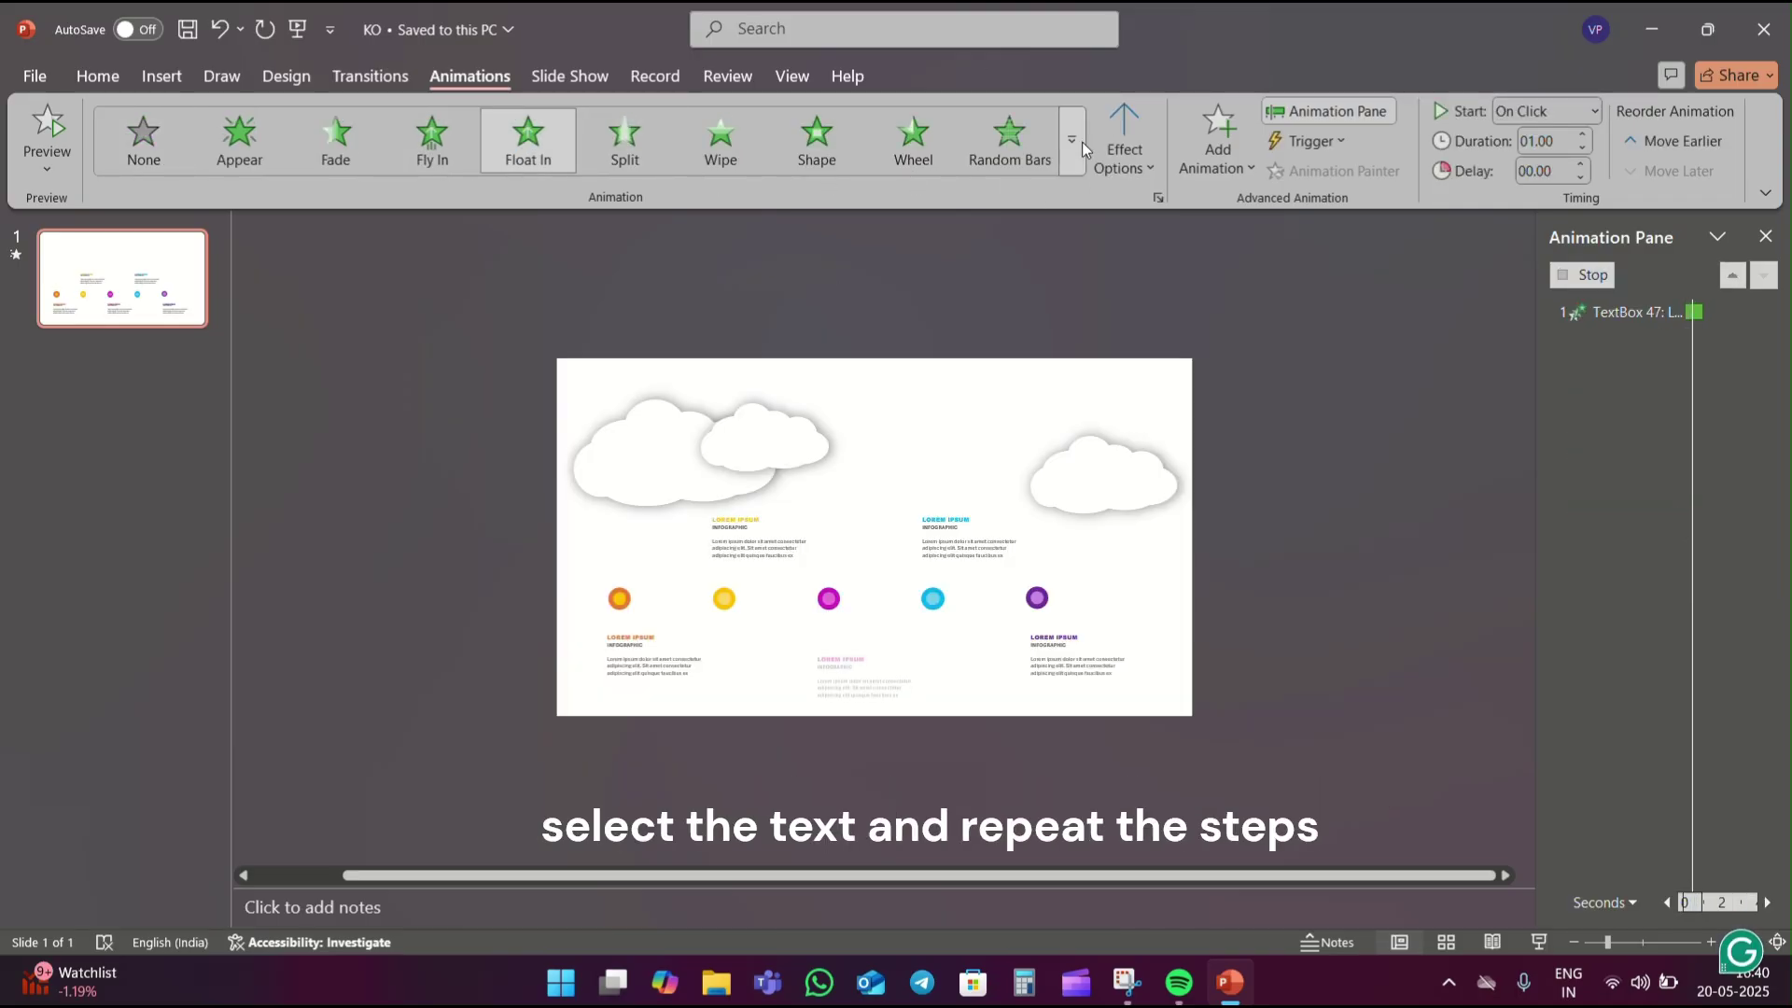
click(1124, 149)
click(1168, 316)
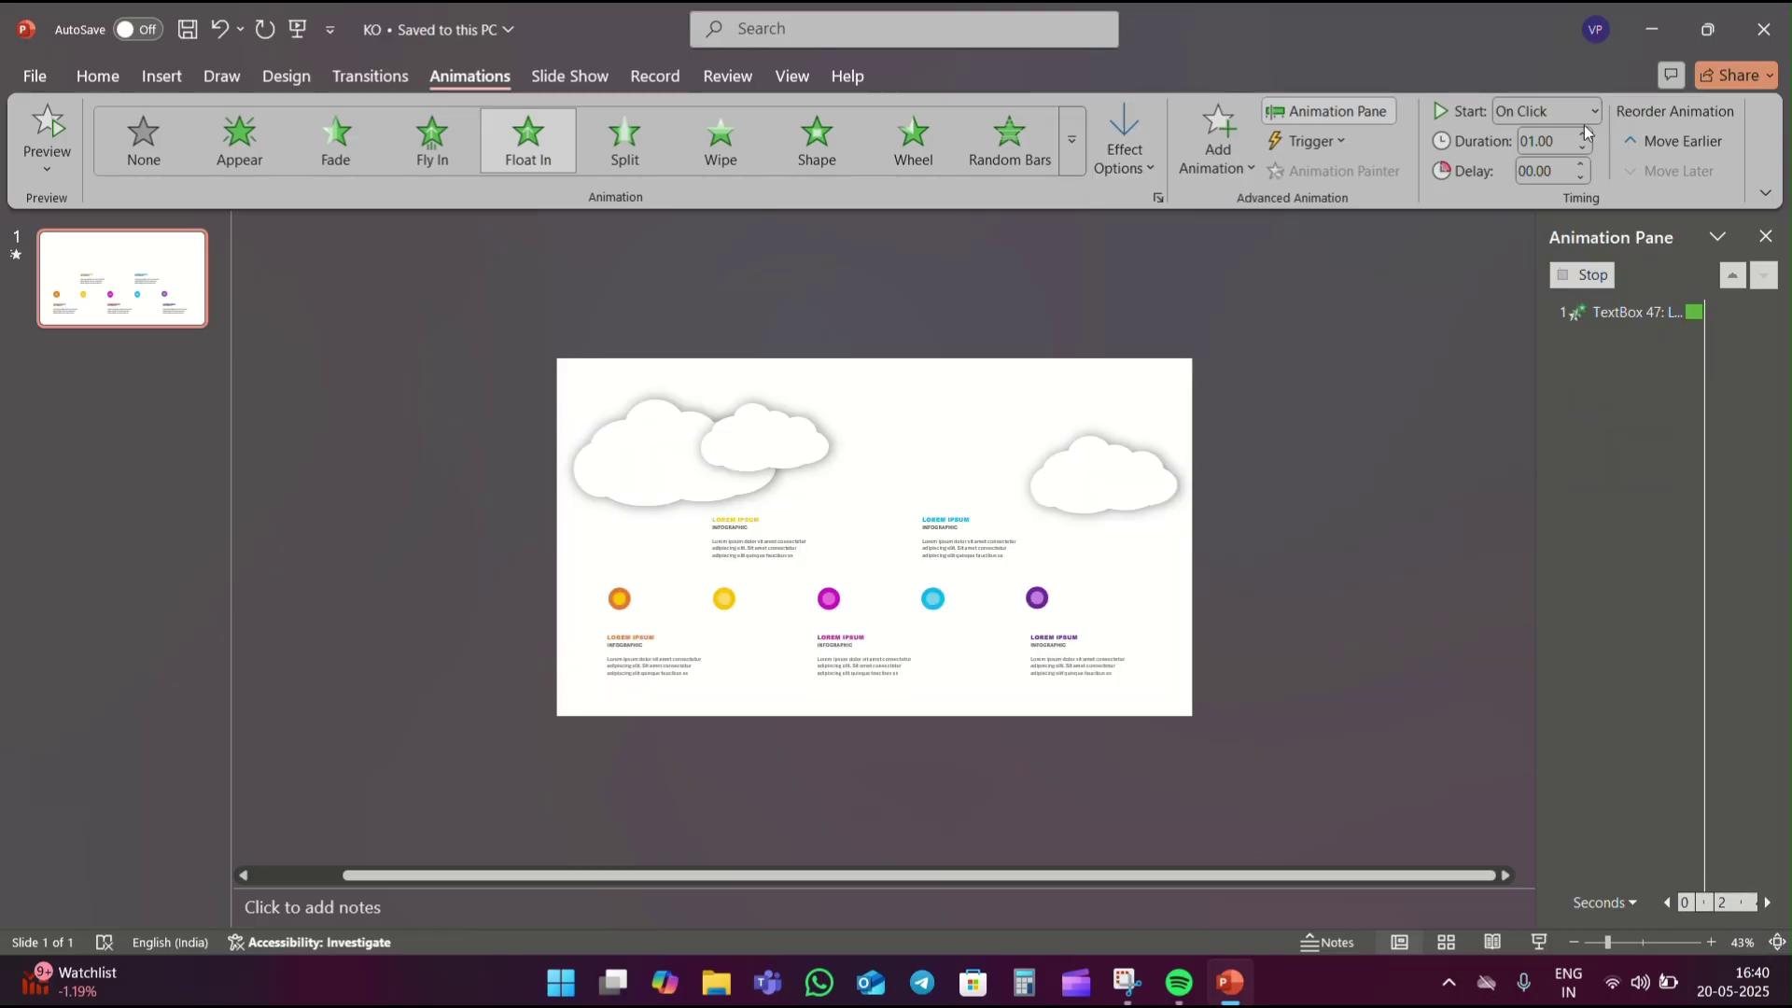
click(1585, 116)
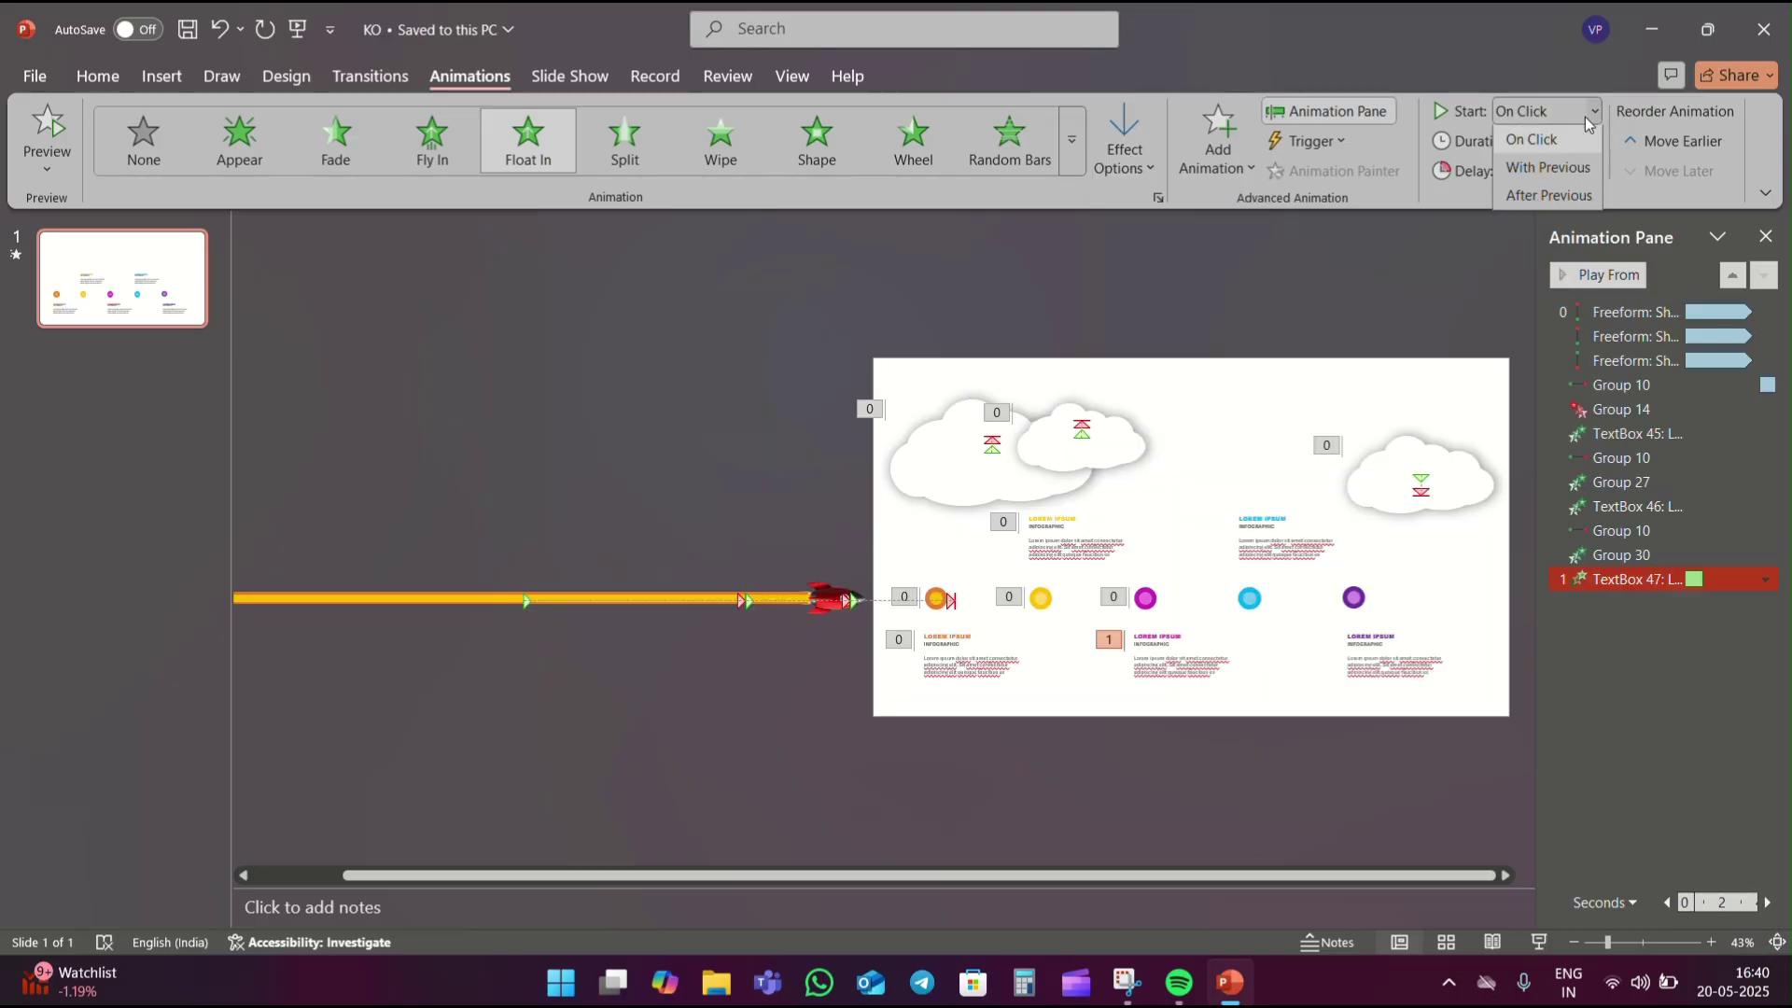
click(1557, 199)
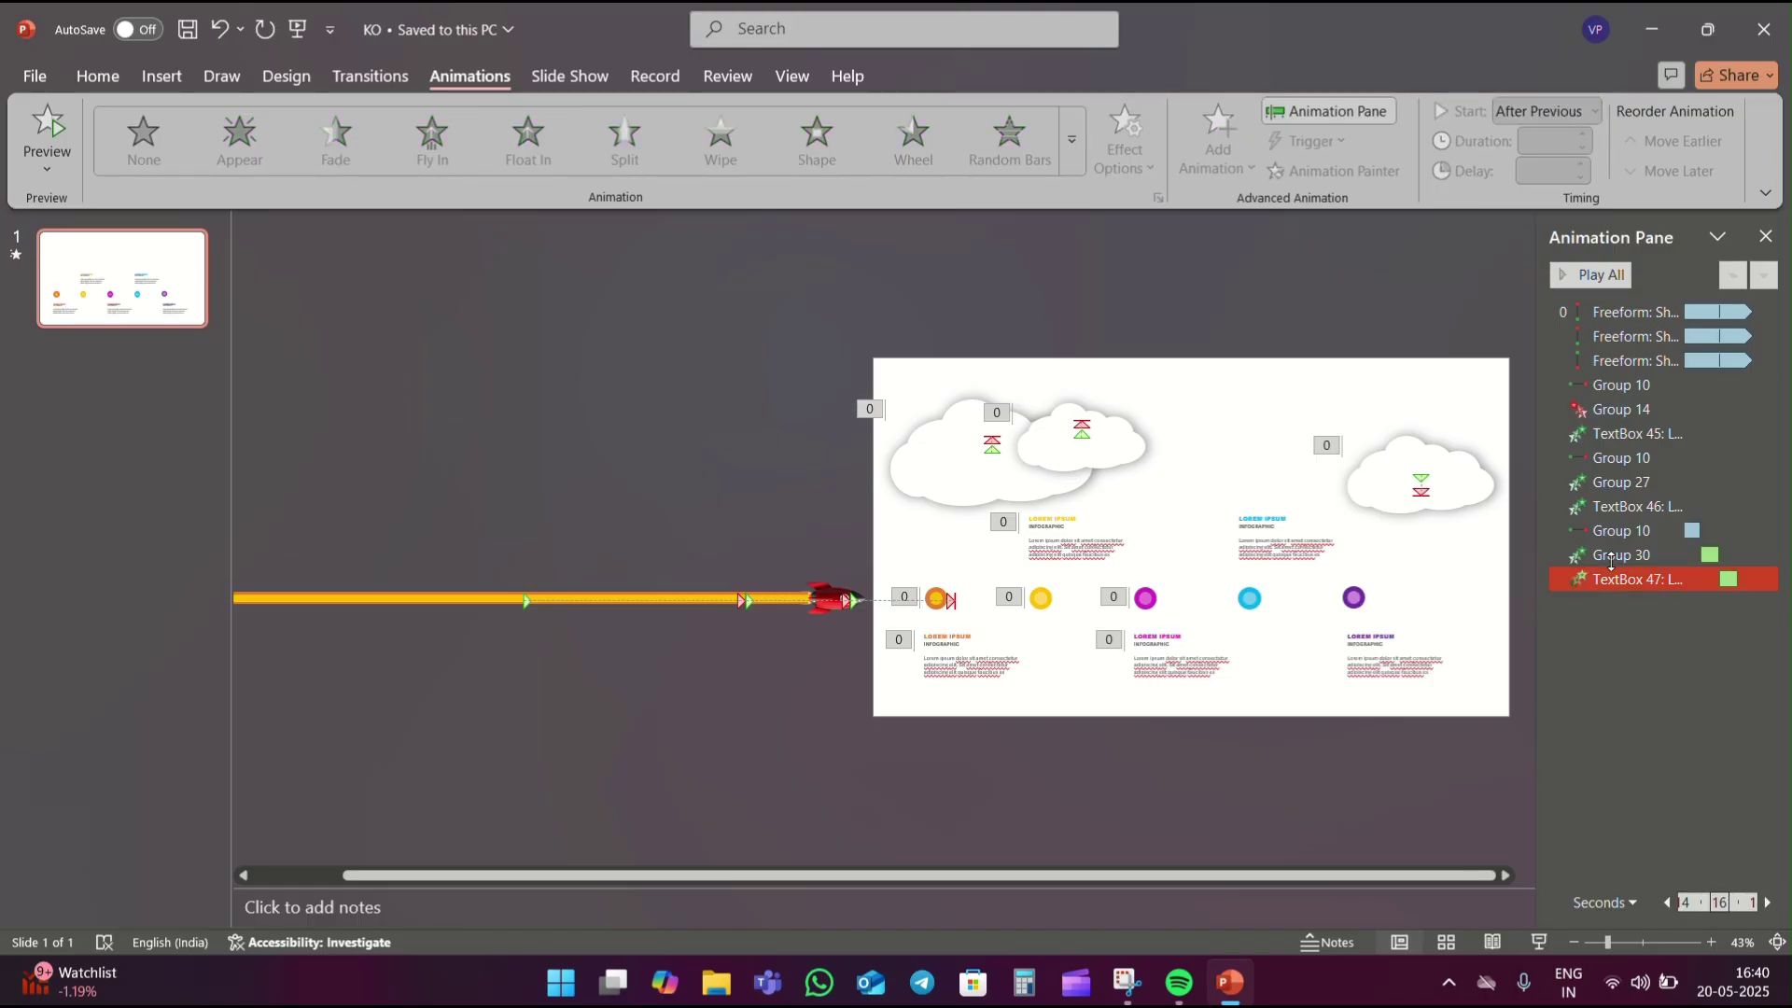
click(1611, 531)
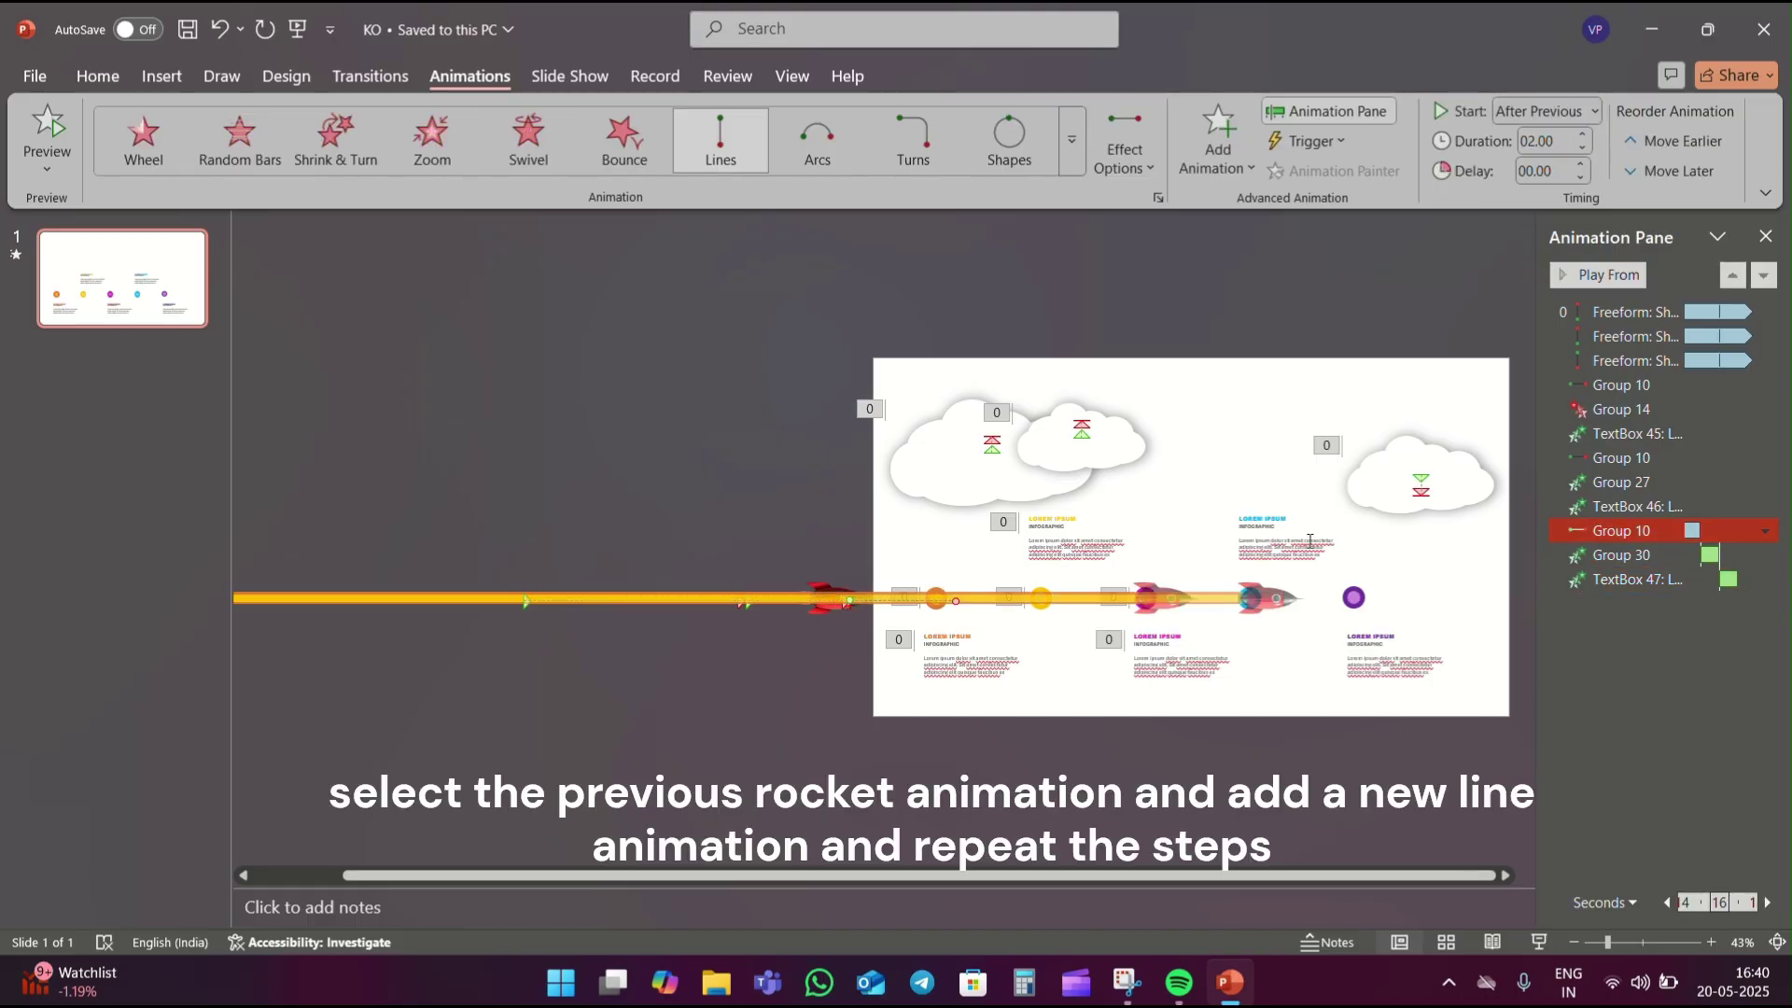
Add a fourth Lines motion path to the rocket, pointing Right.
click(1218, 140)
scroll(1307, 513, down, 5)
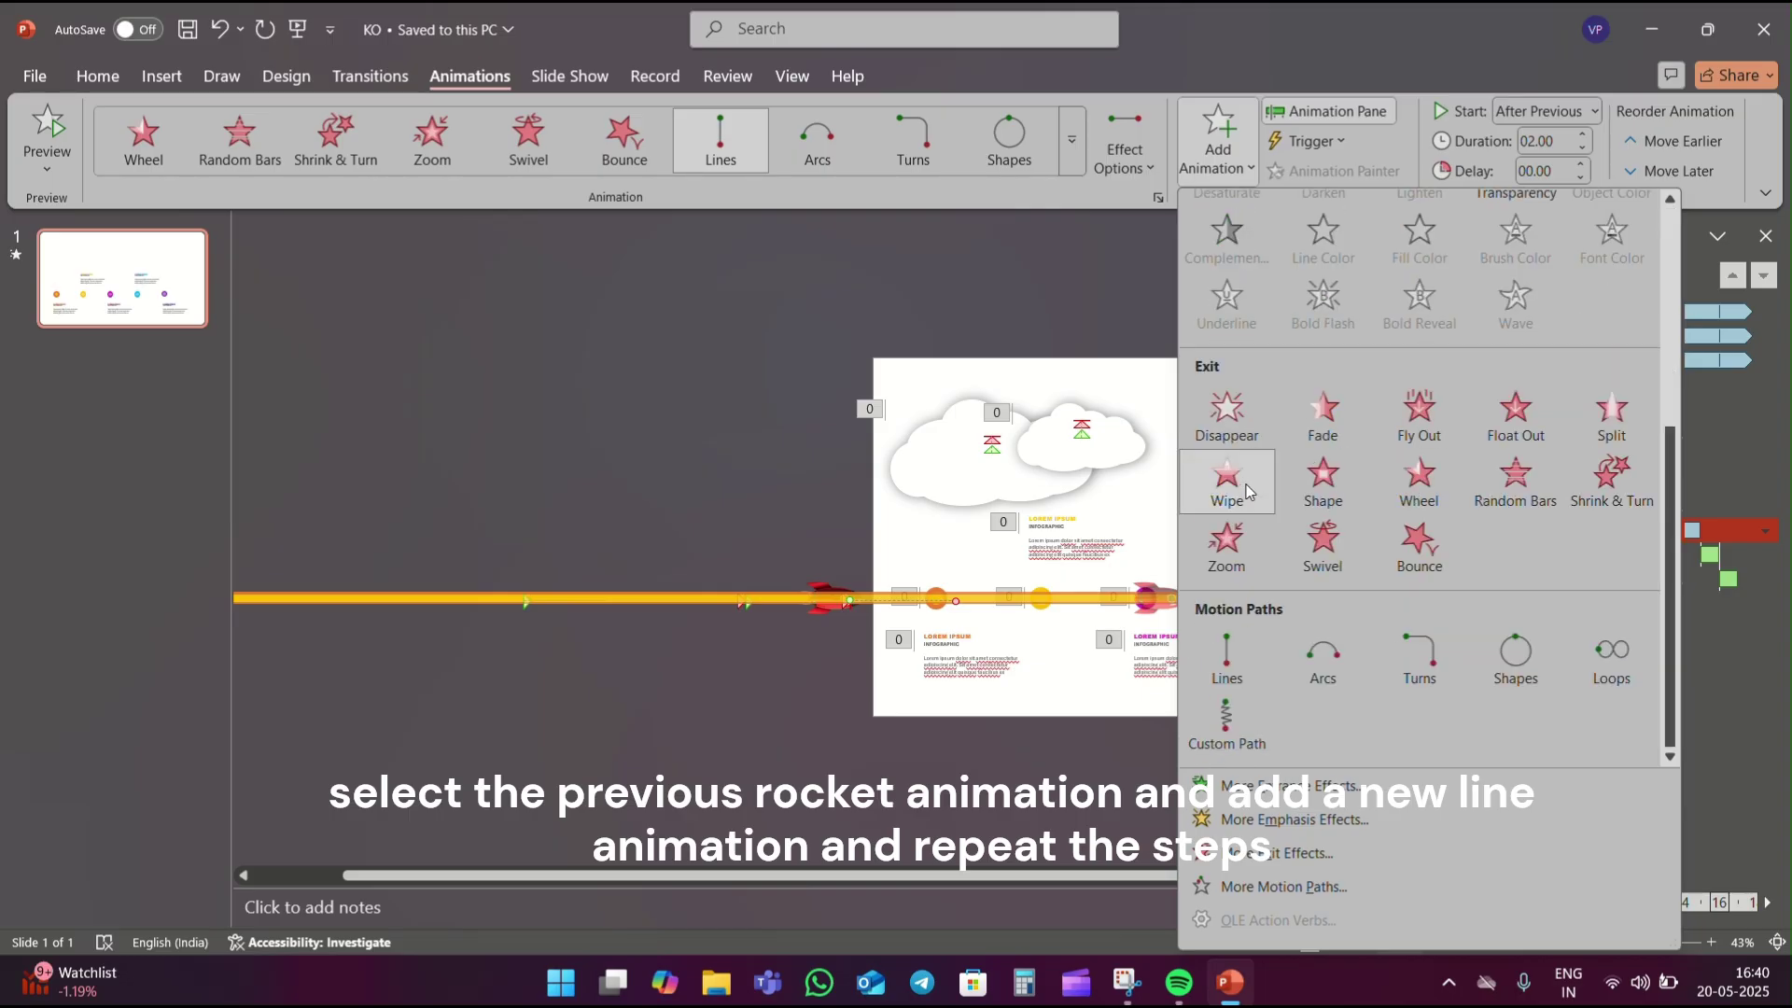
click(1232, 659)
click(1125, 149)
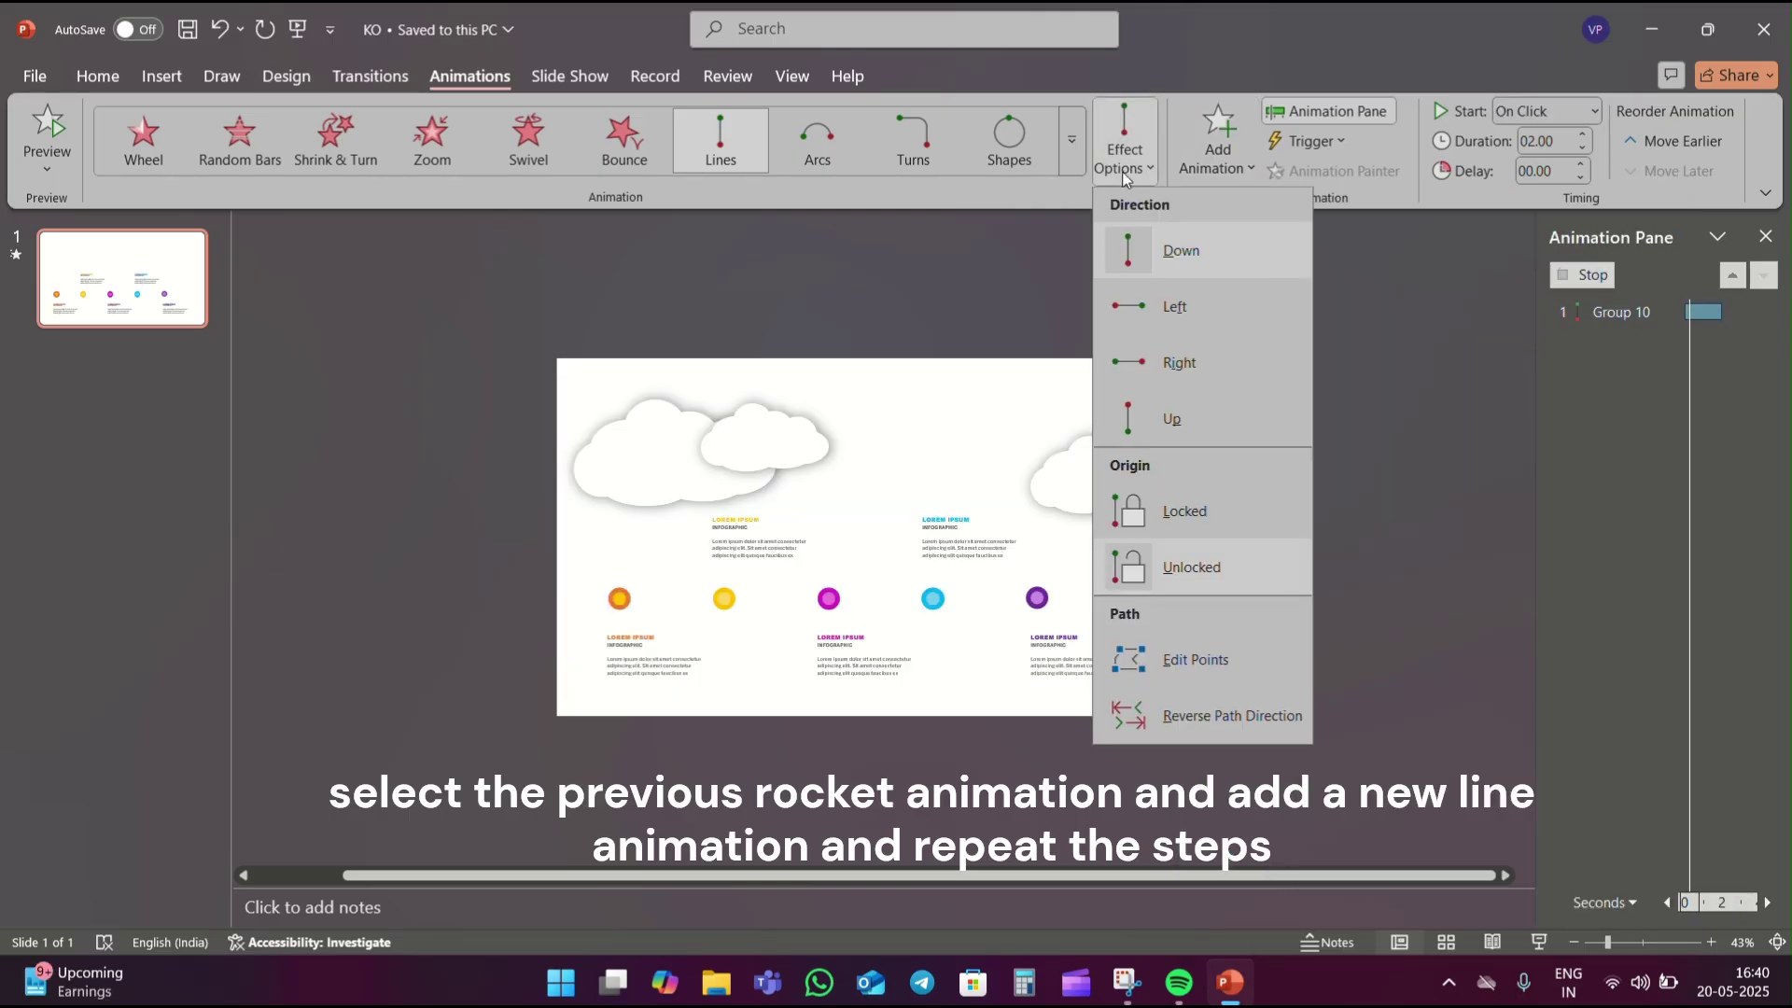
click(1176, 364)
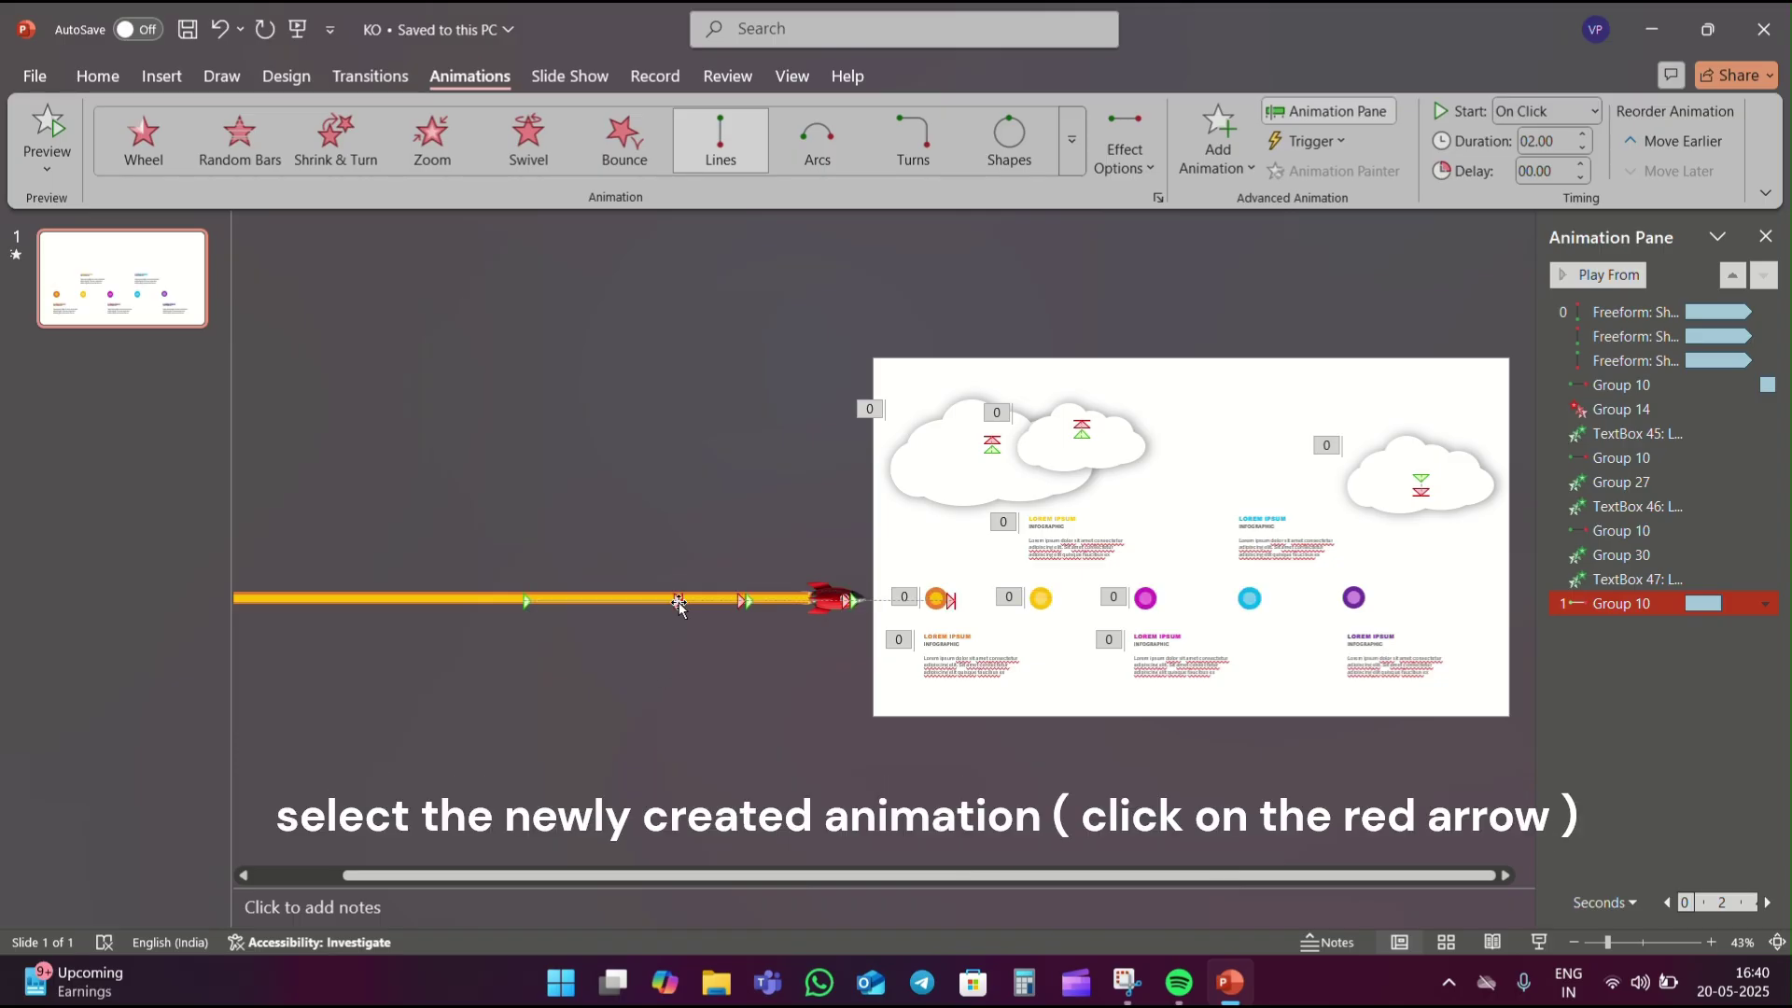
Extend the new path farther right, start it at the rocket, and set After Previous.
click(674, 602)
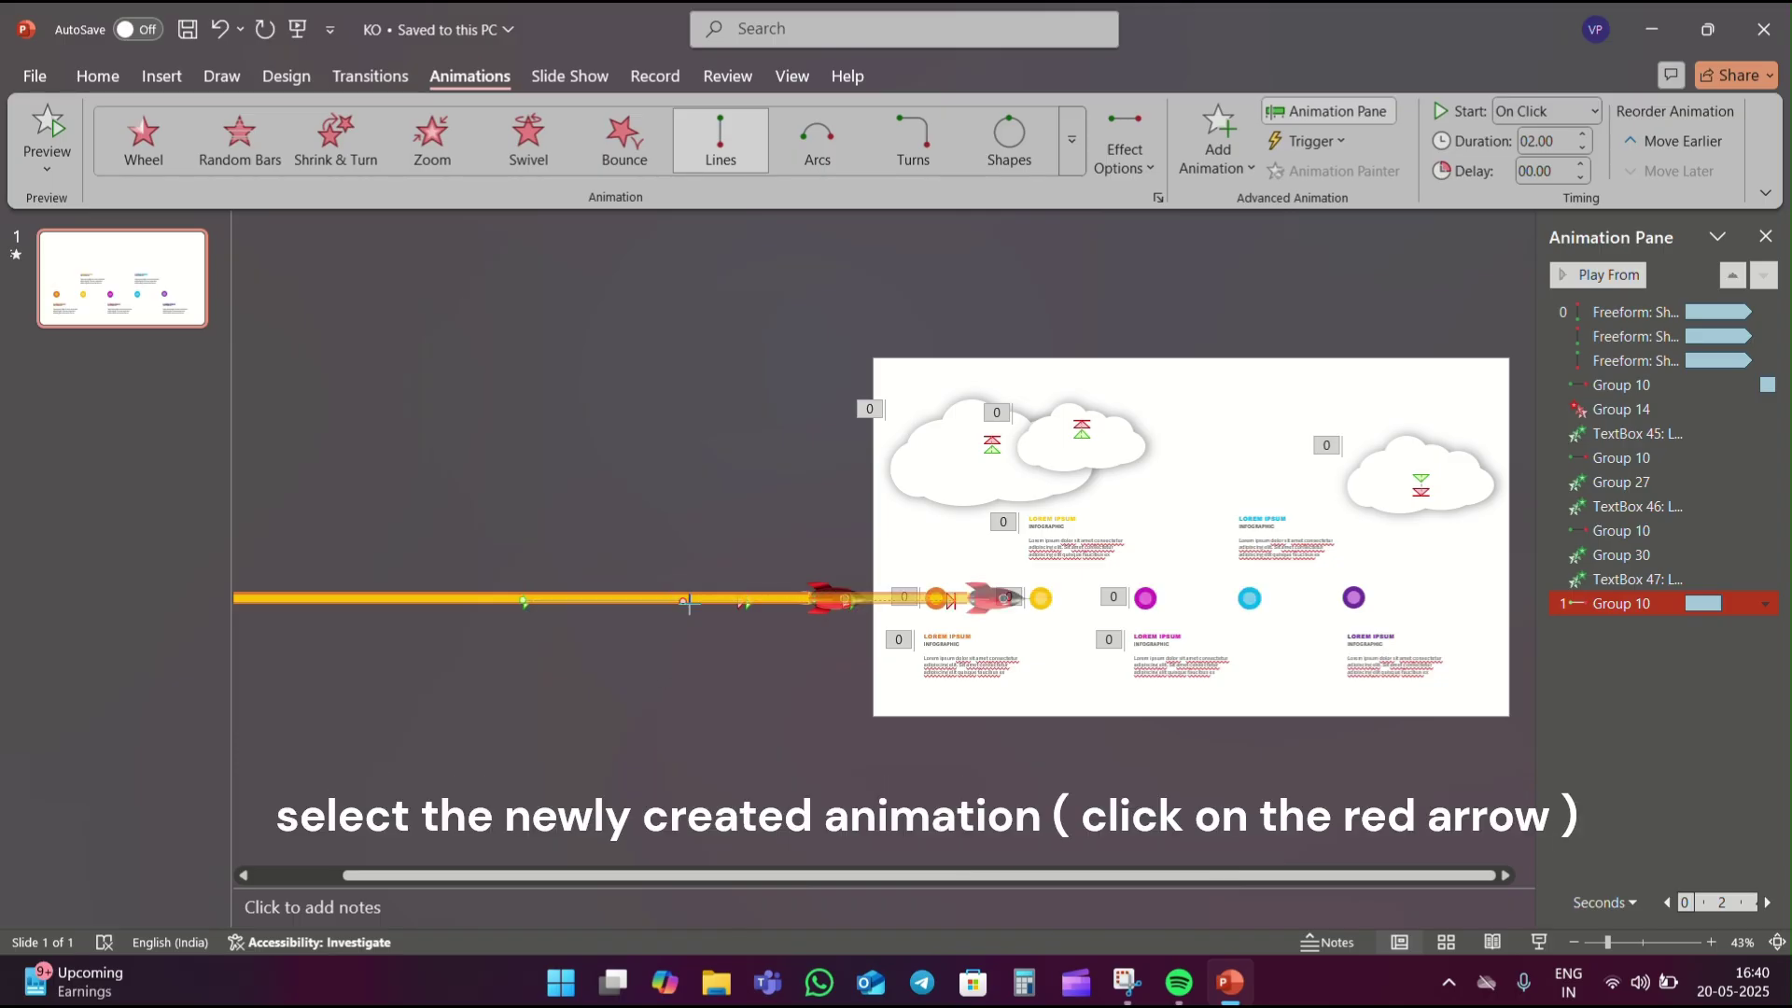
drag(684, 600, 1060, 623)
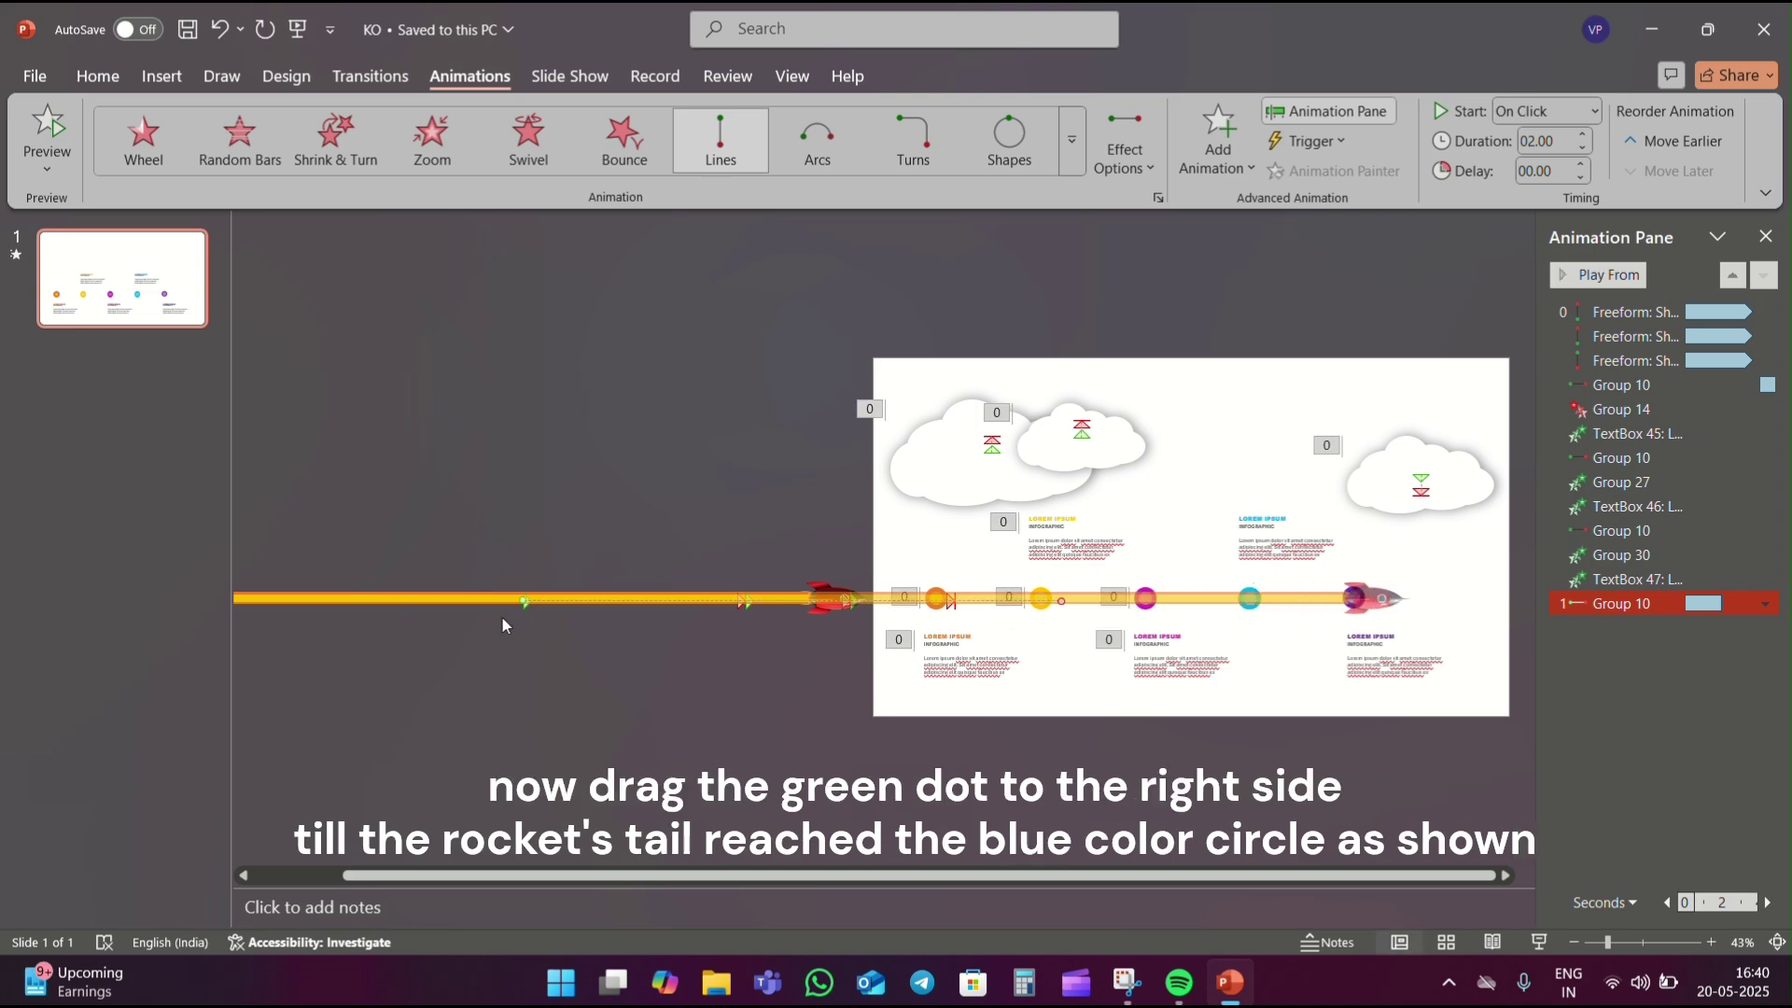
drag(522, 598, 964, 646)
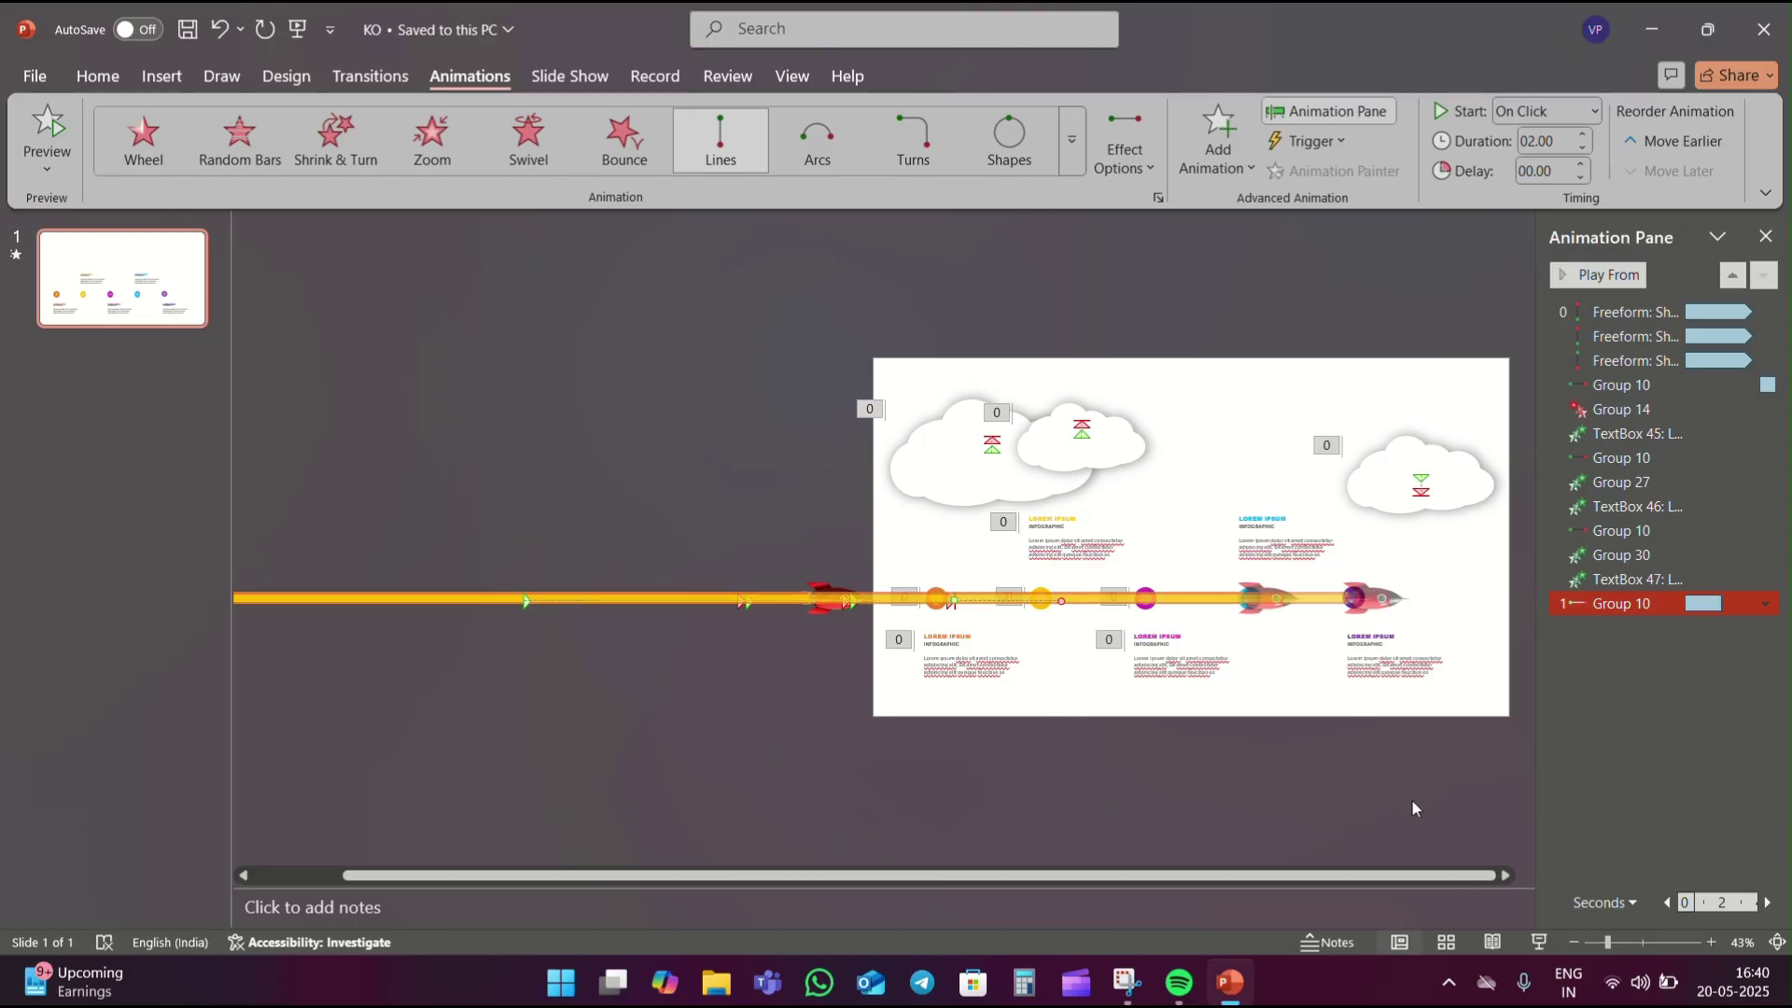
click(1413, 802)
click(1676, 603)
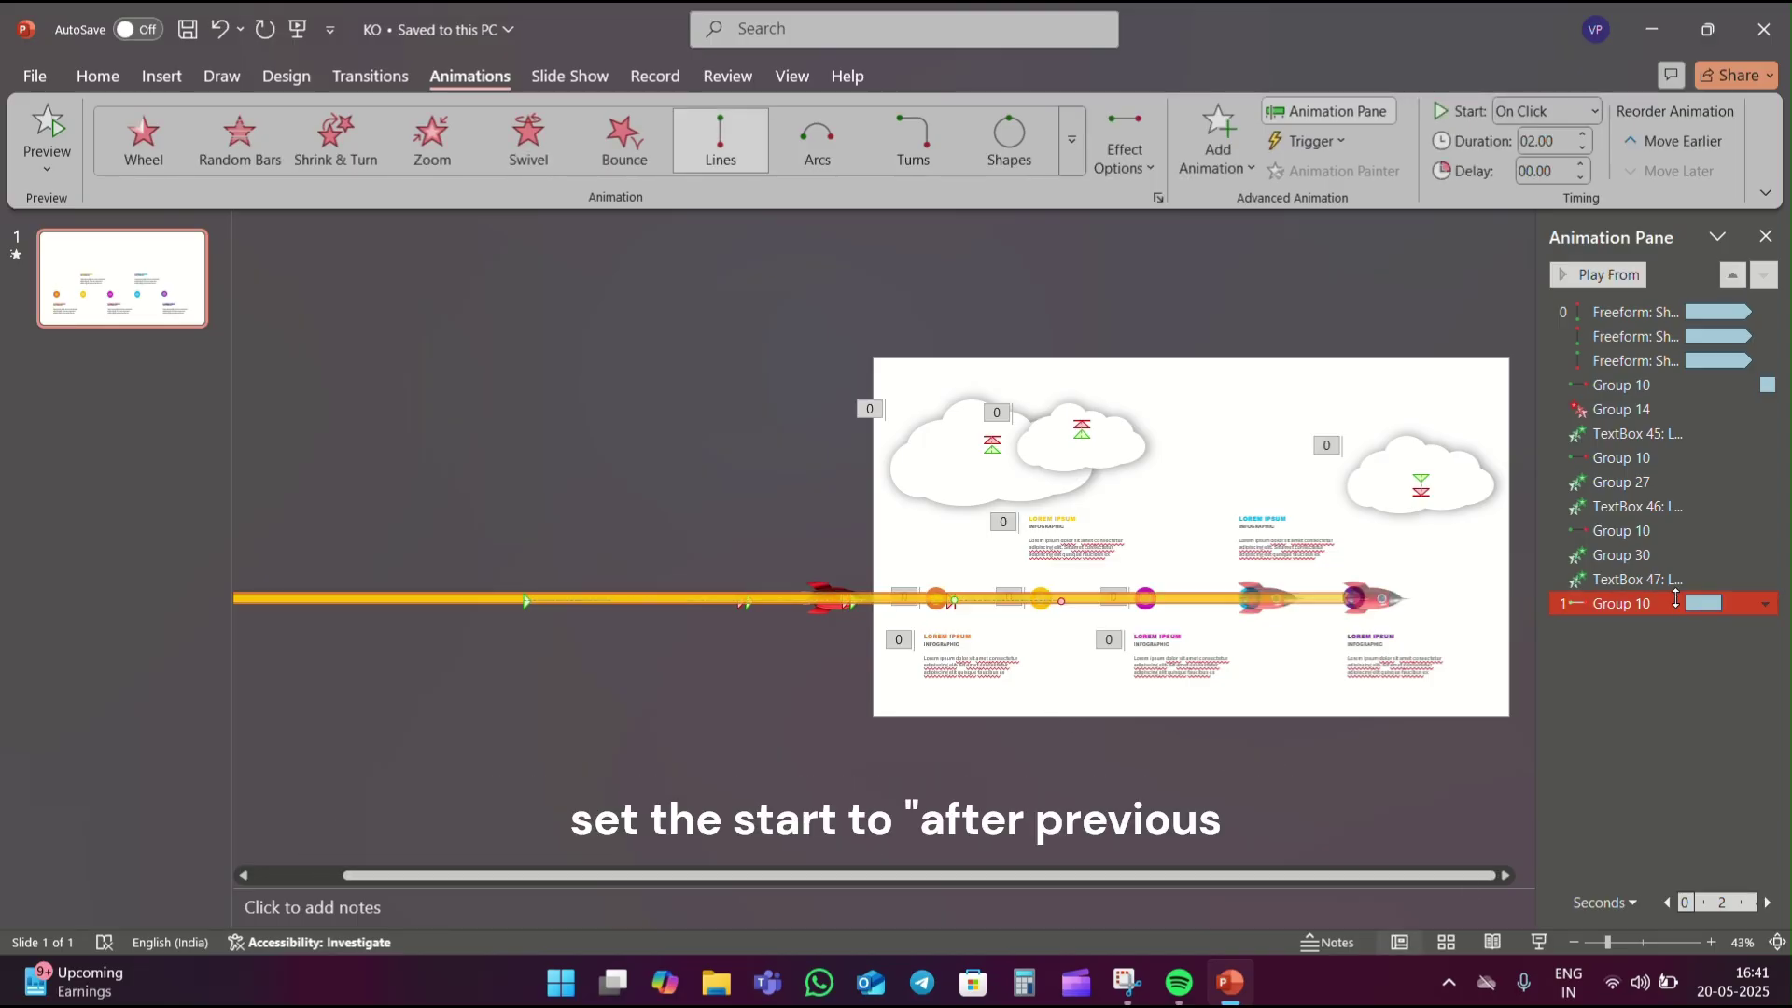
click(1595, 111)
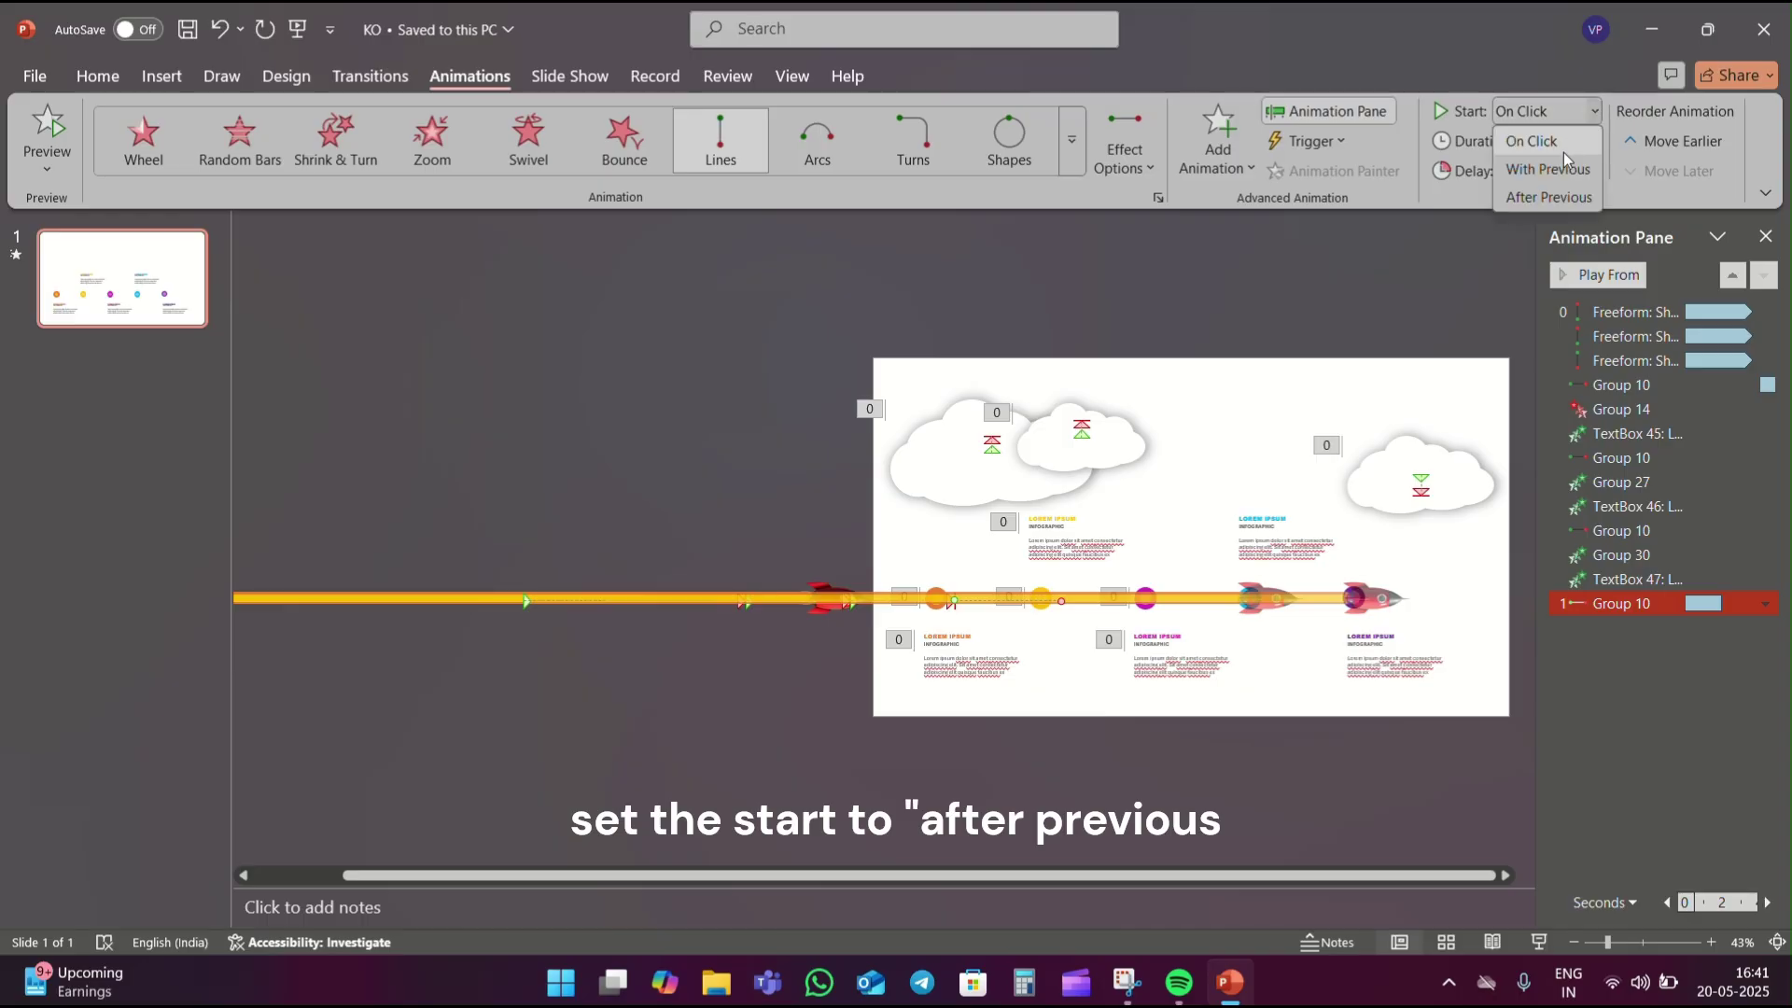
click(1549, 196)
click(1299, 702)
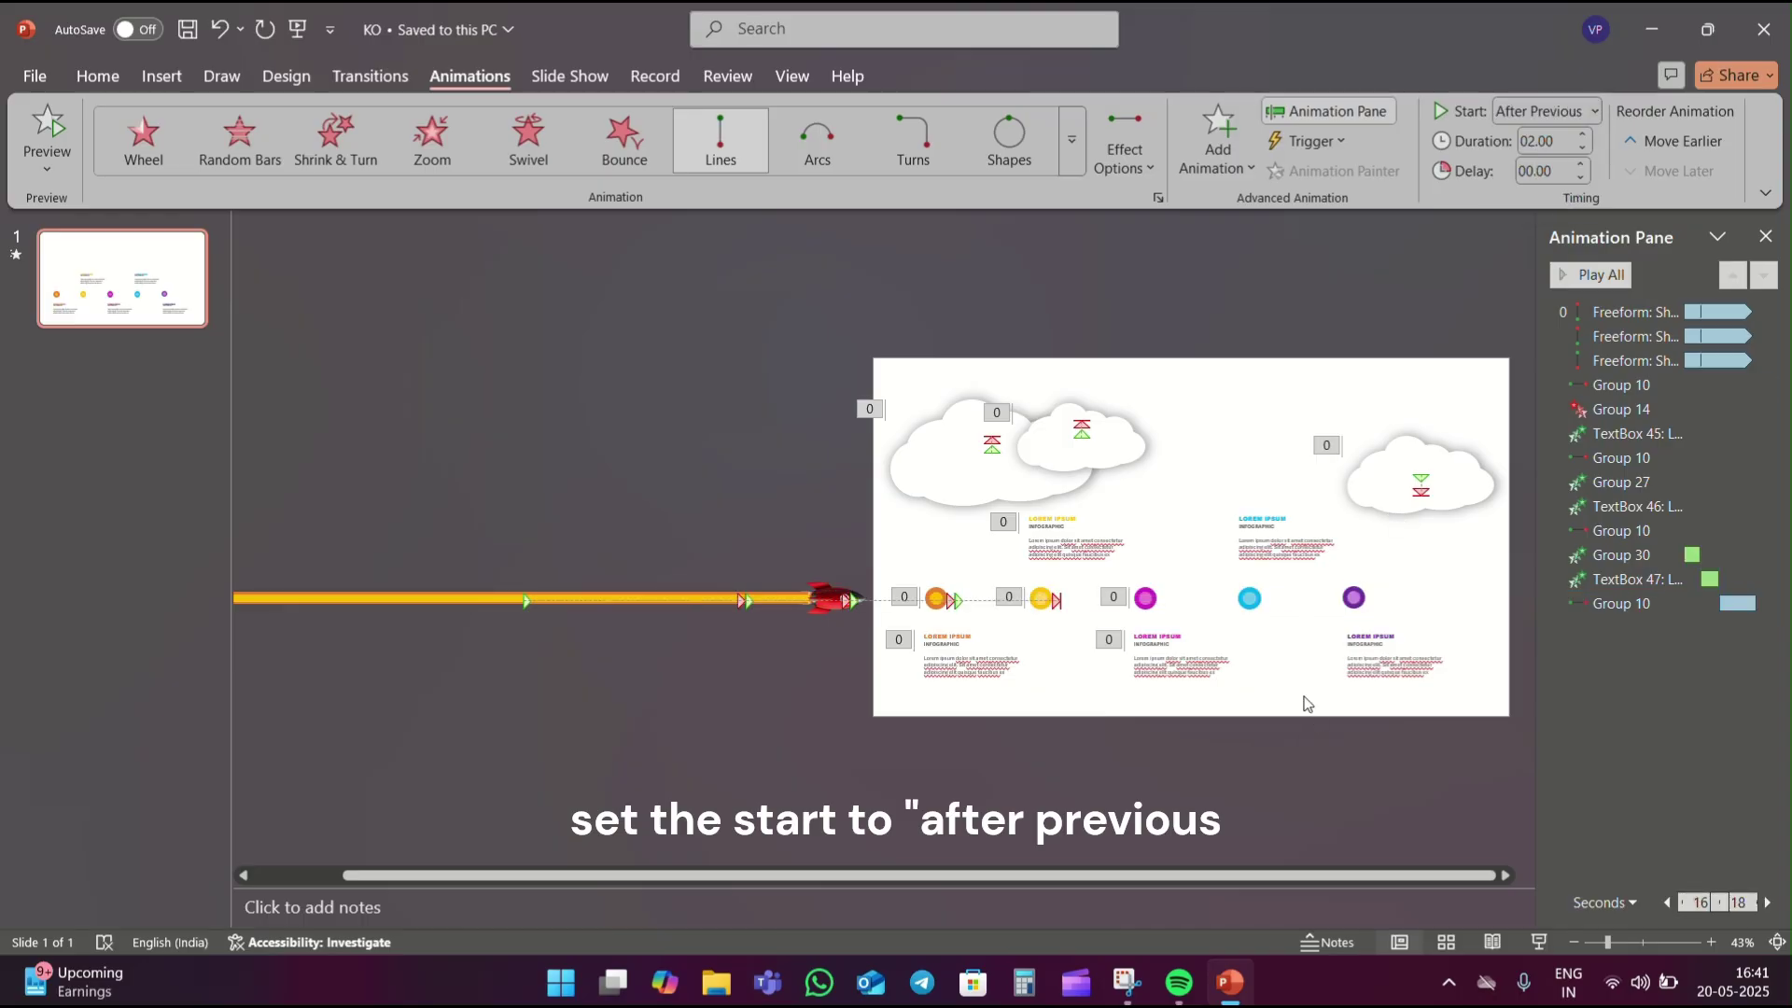
Give the cyan milestone circle a Zoom entrance.
click(1251, 595)
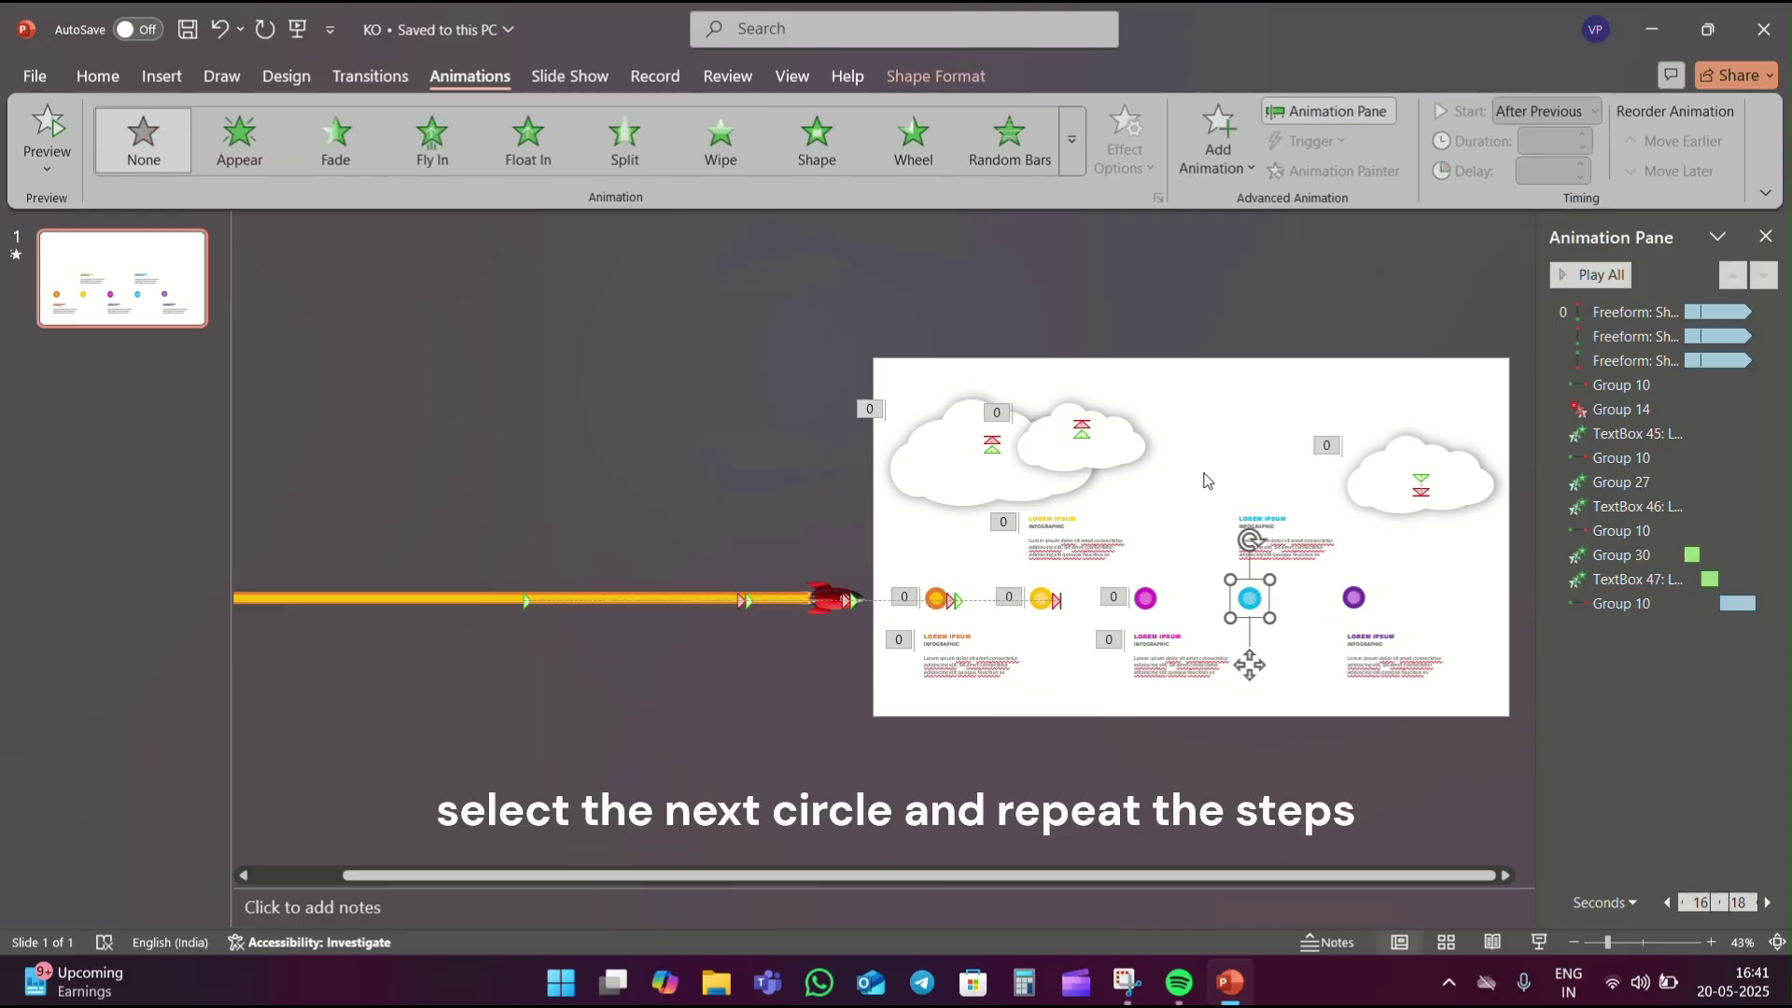
click(1075, 159)
click(159, 353)
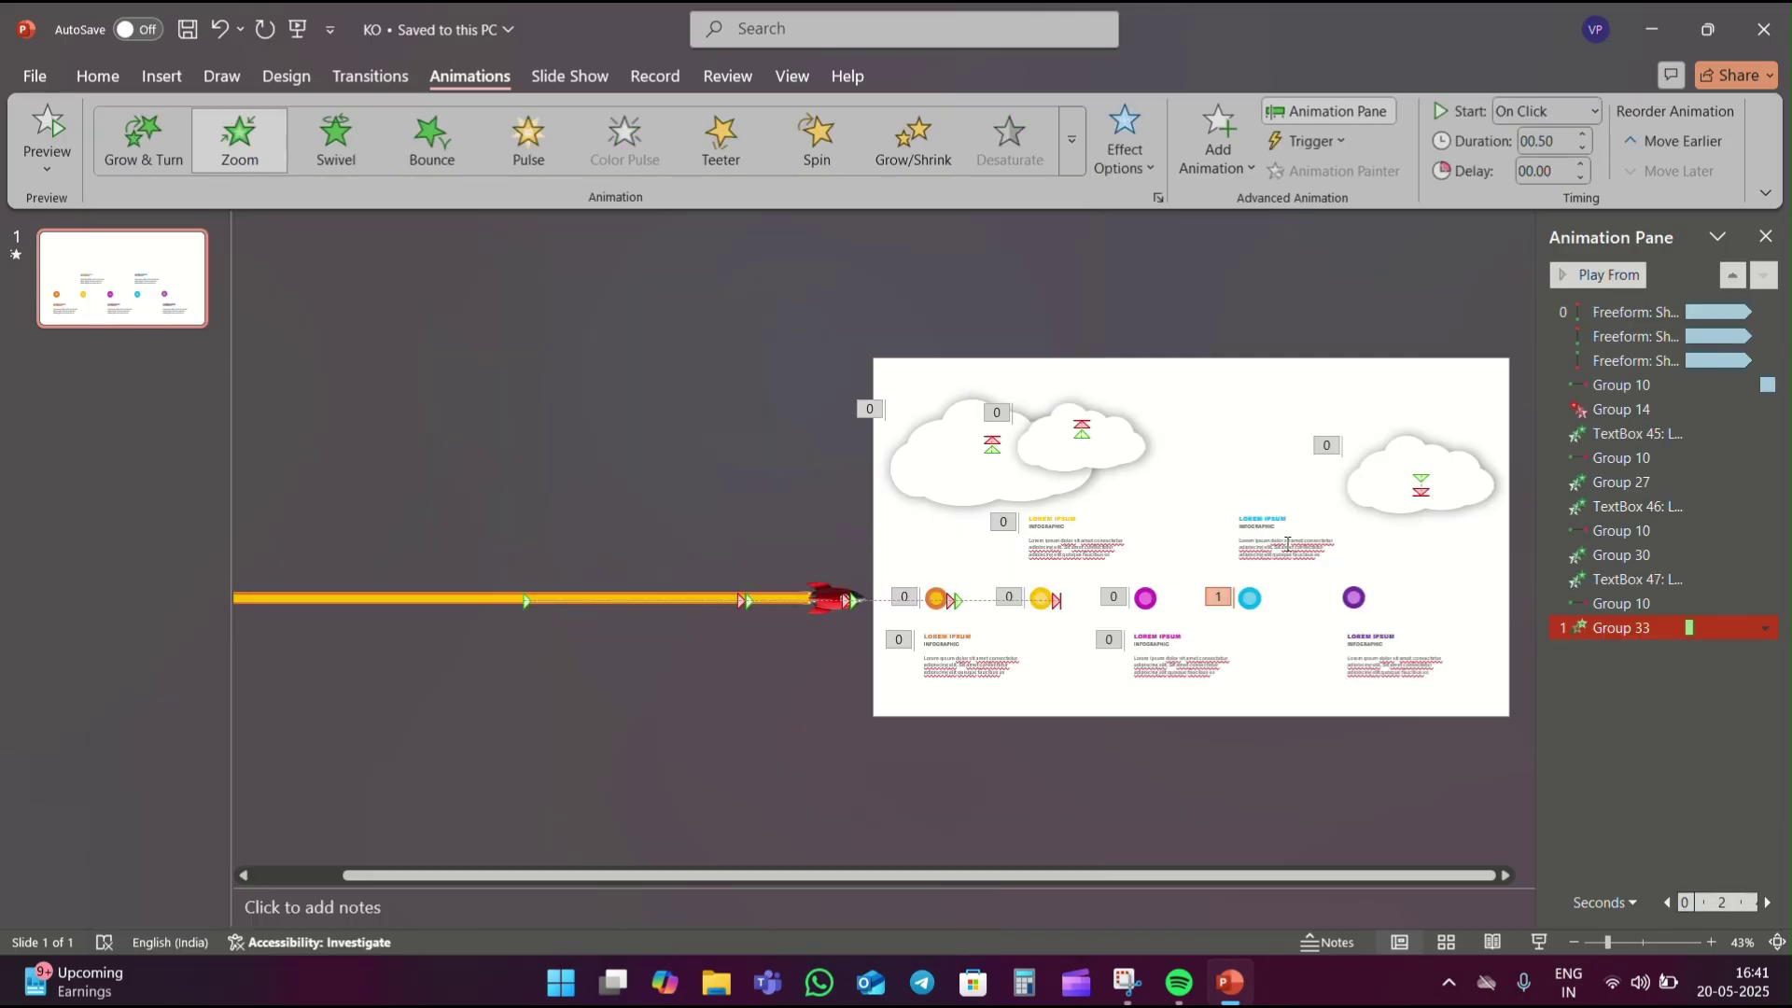
Make the text above the cyan circle Float In, starting After Previous.
click(1288, 543)
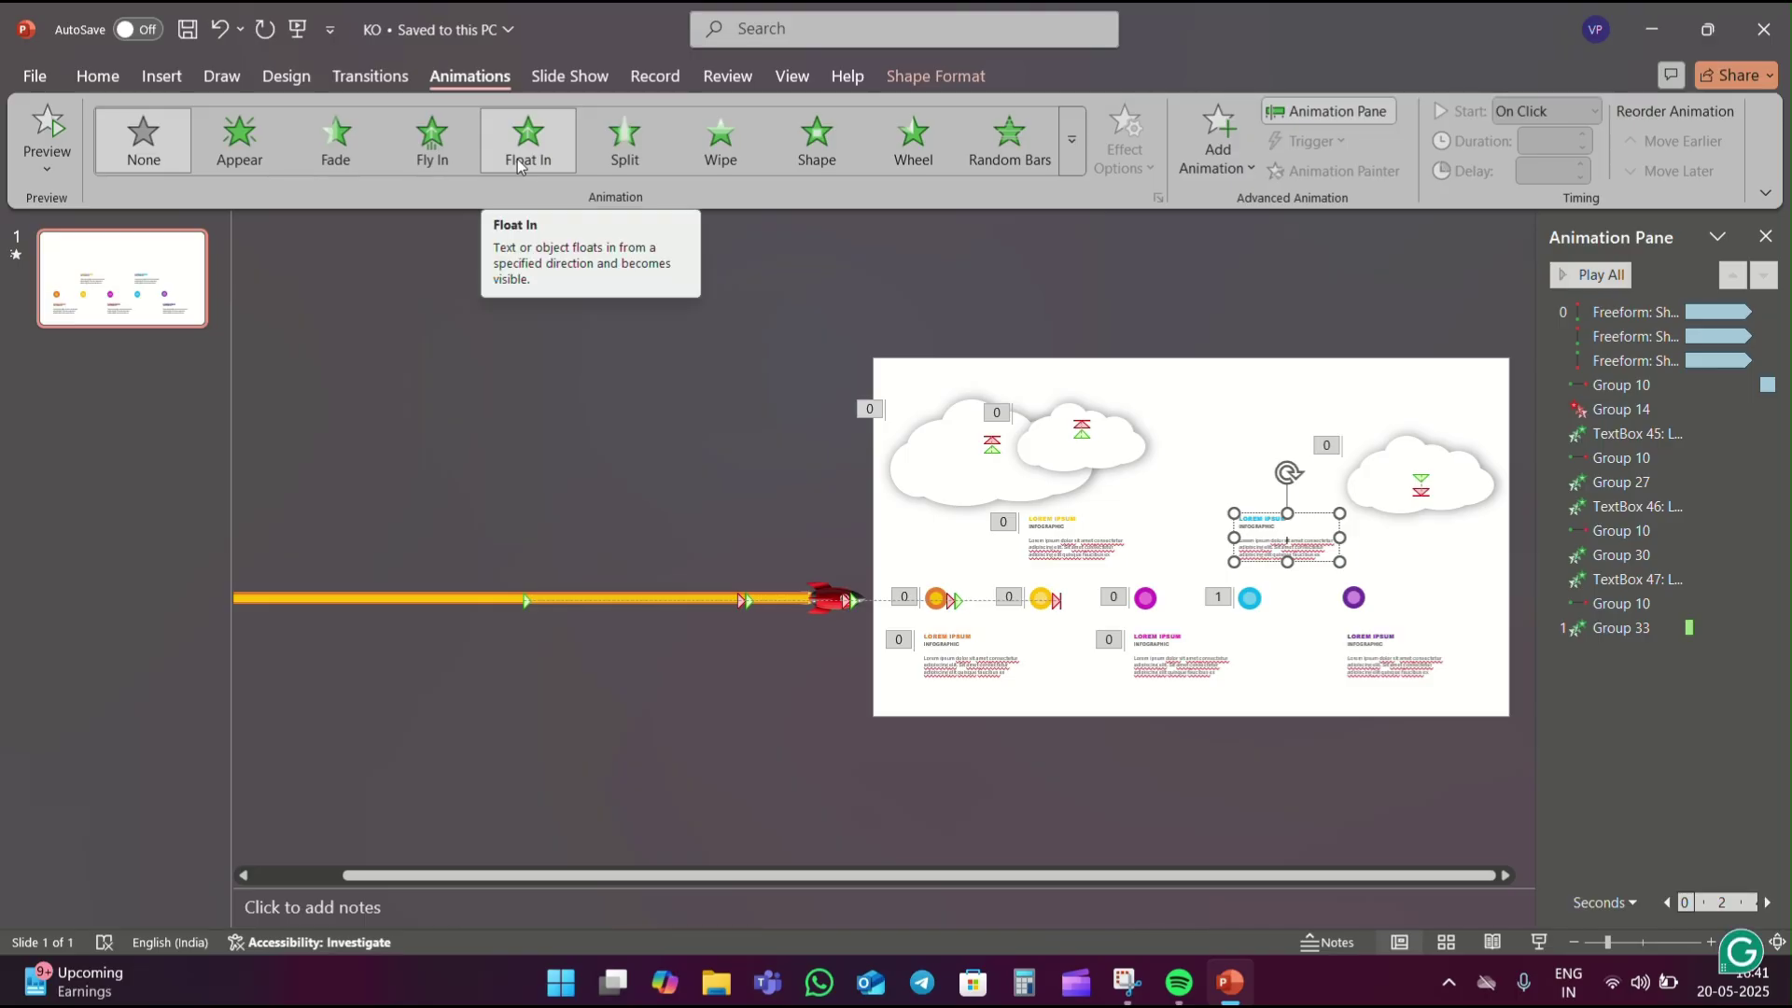
click(522, 160)
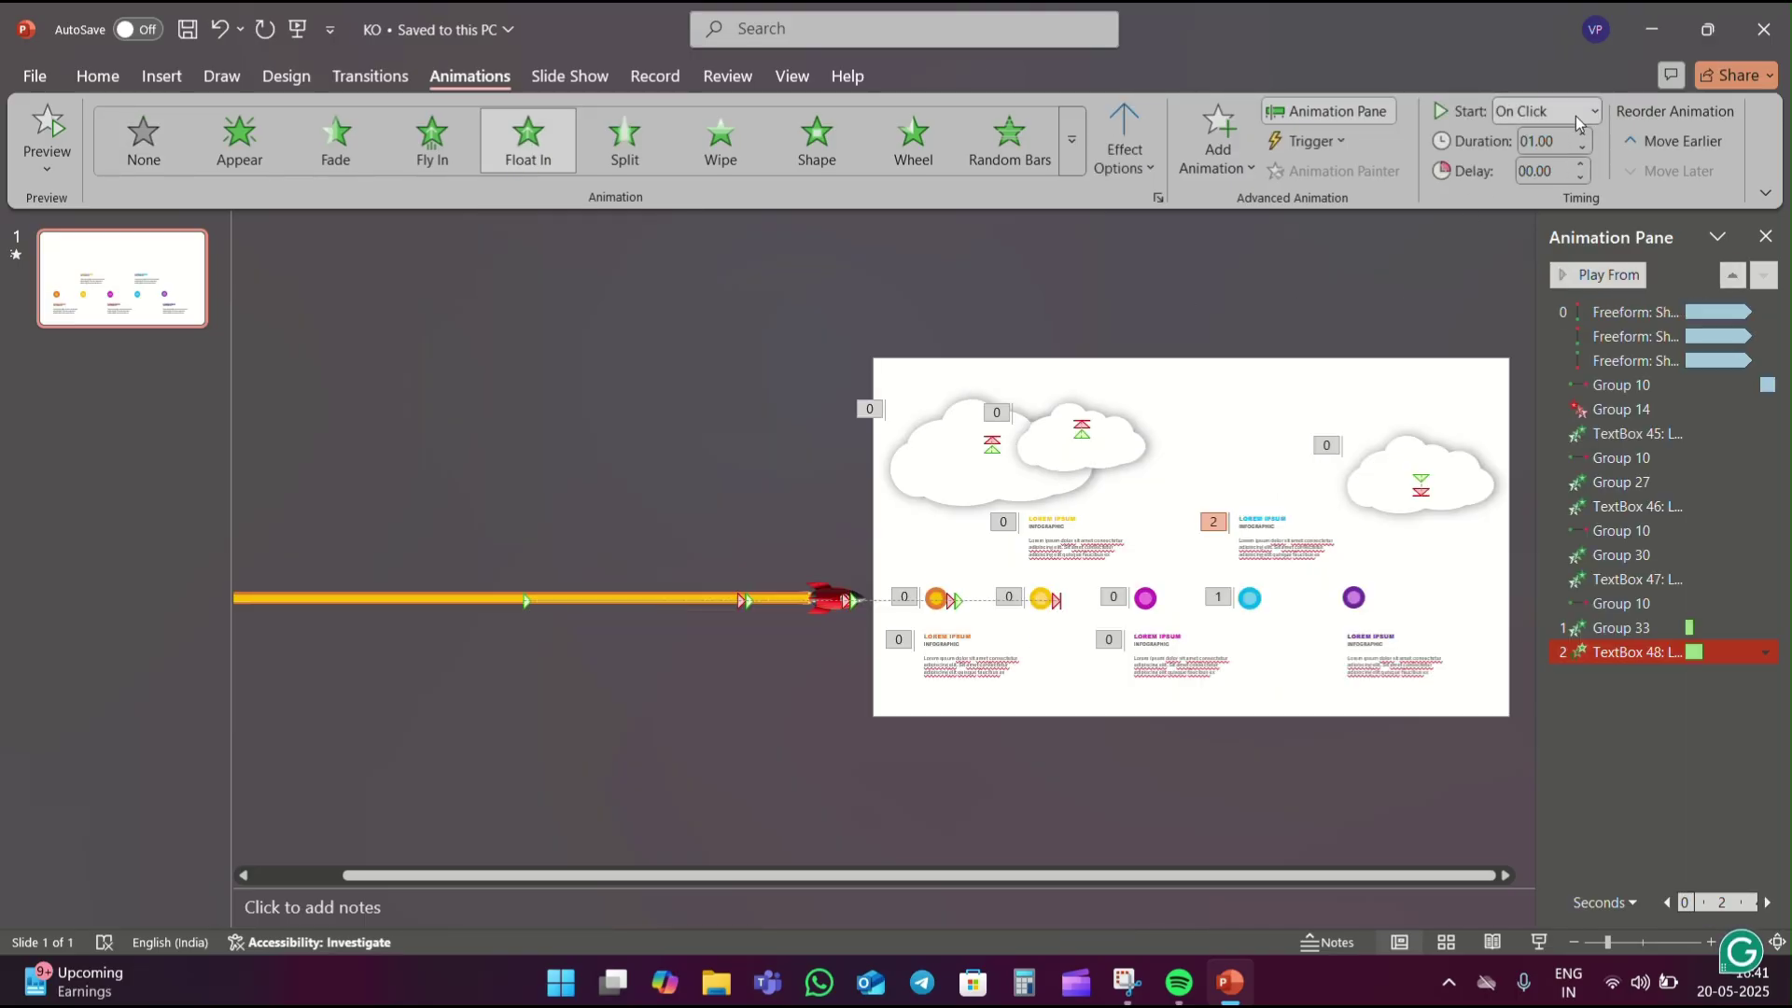
click(1575, 116)
click(1564, 198)
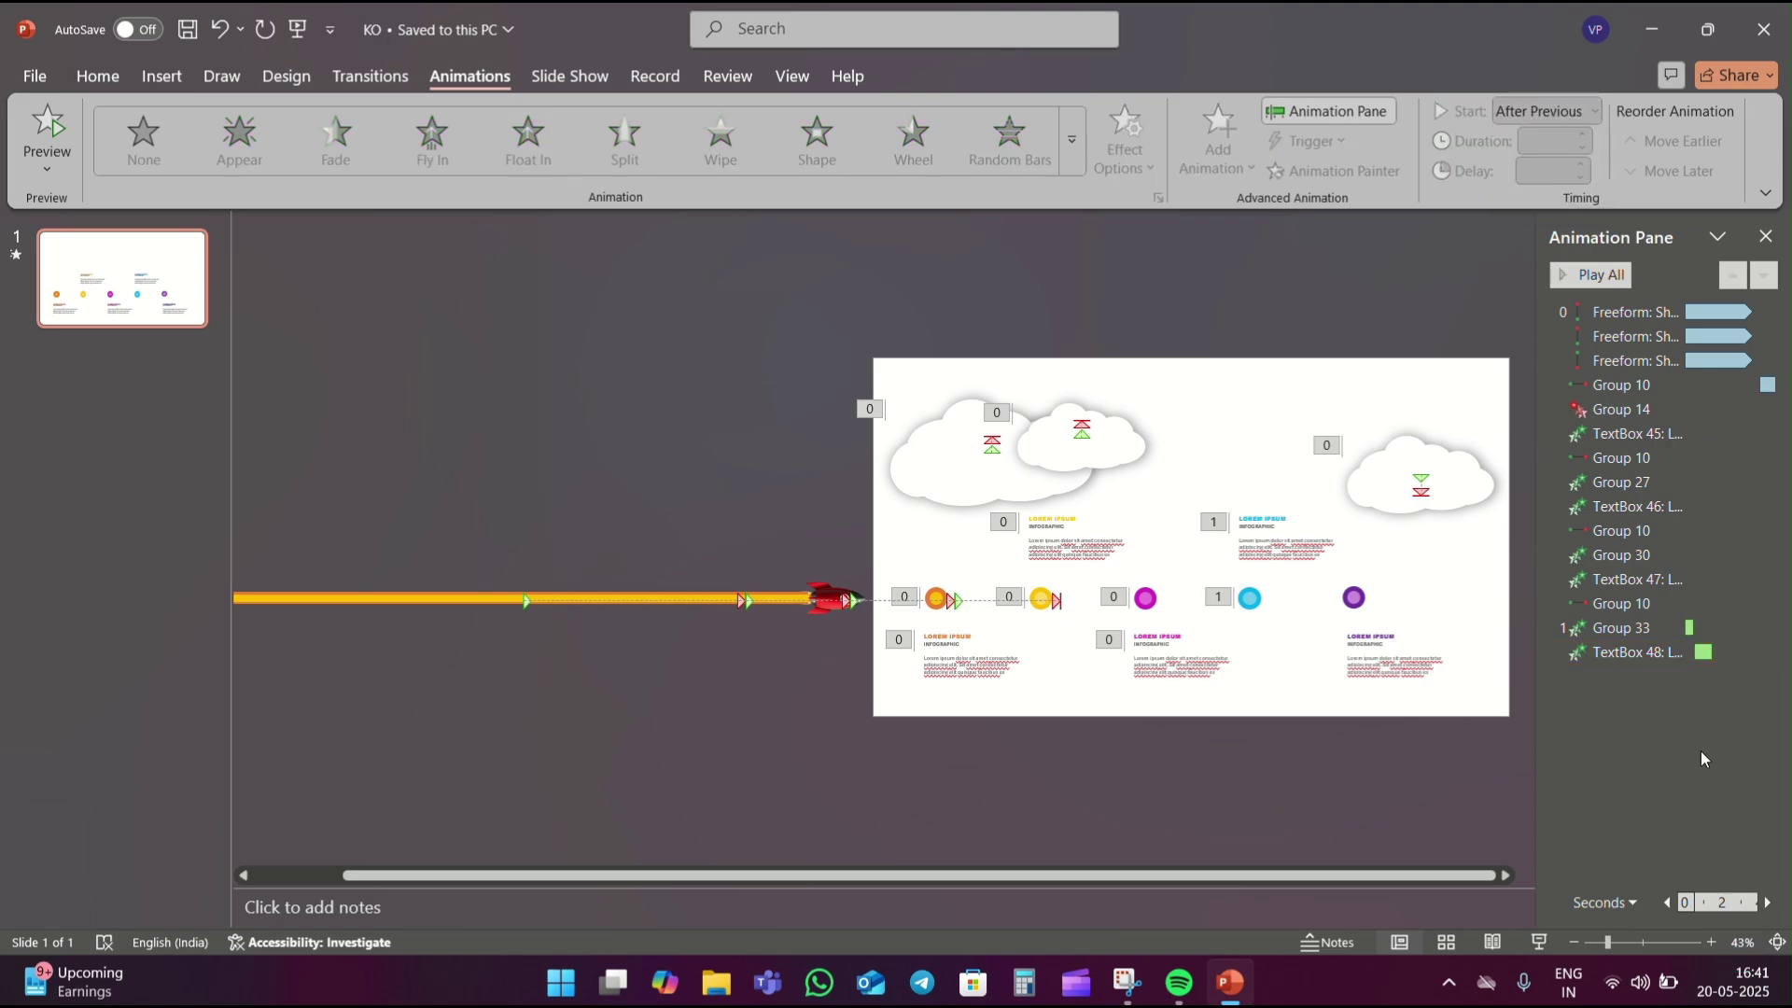
Add a fifth Lines motion path to the rocket, pointing Right.
click(1649, 605)
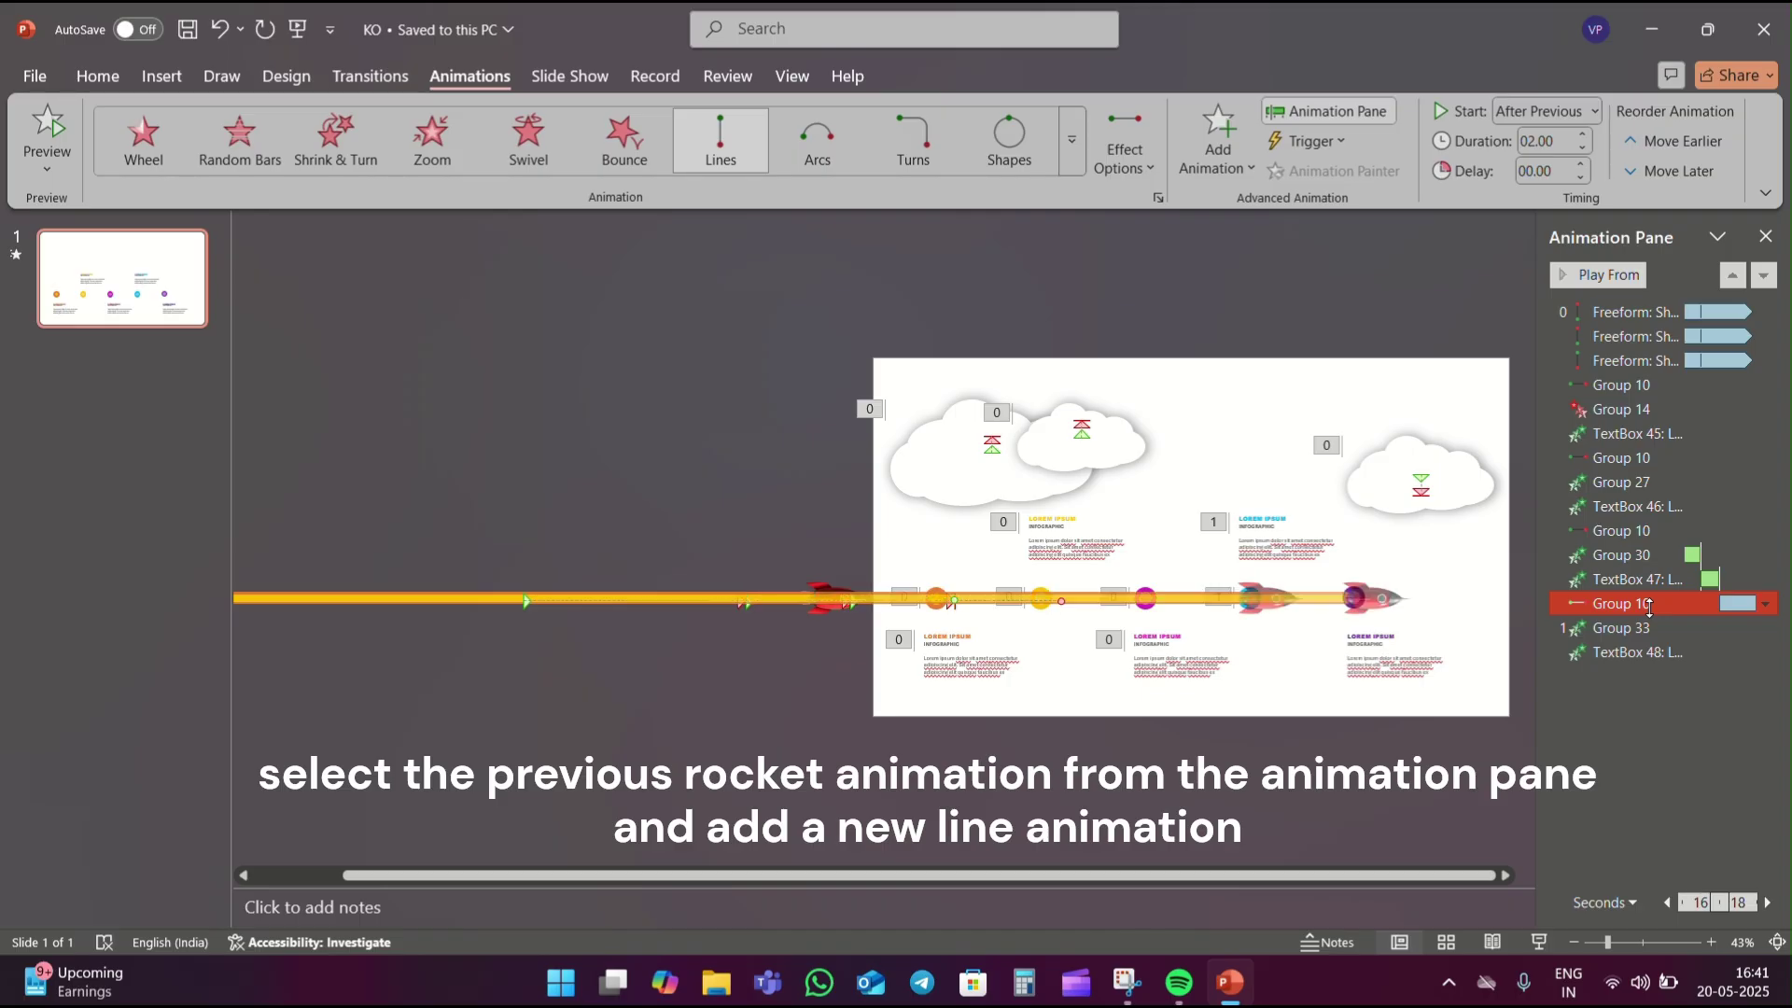
click(1218, 136)
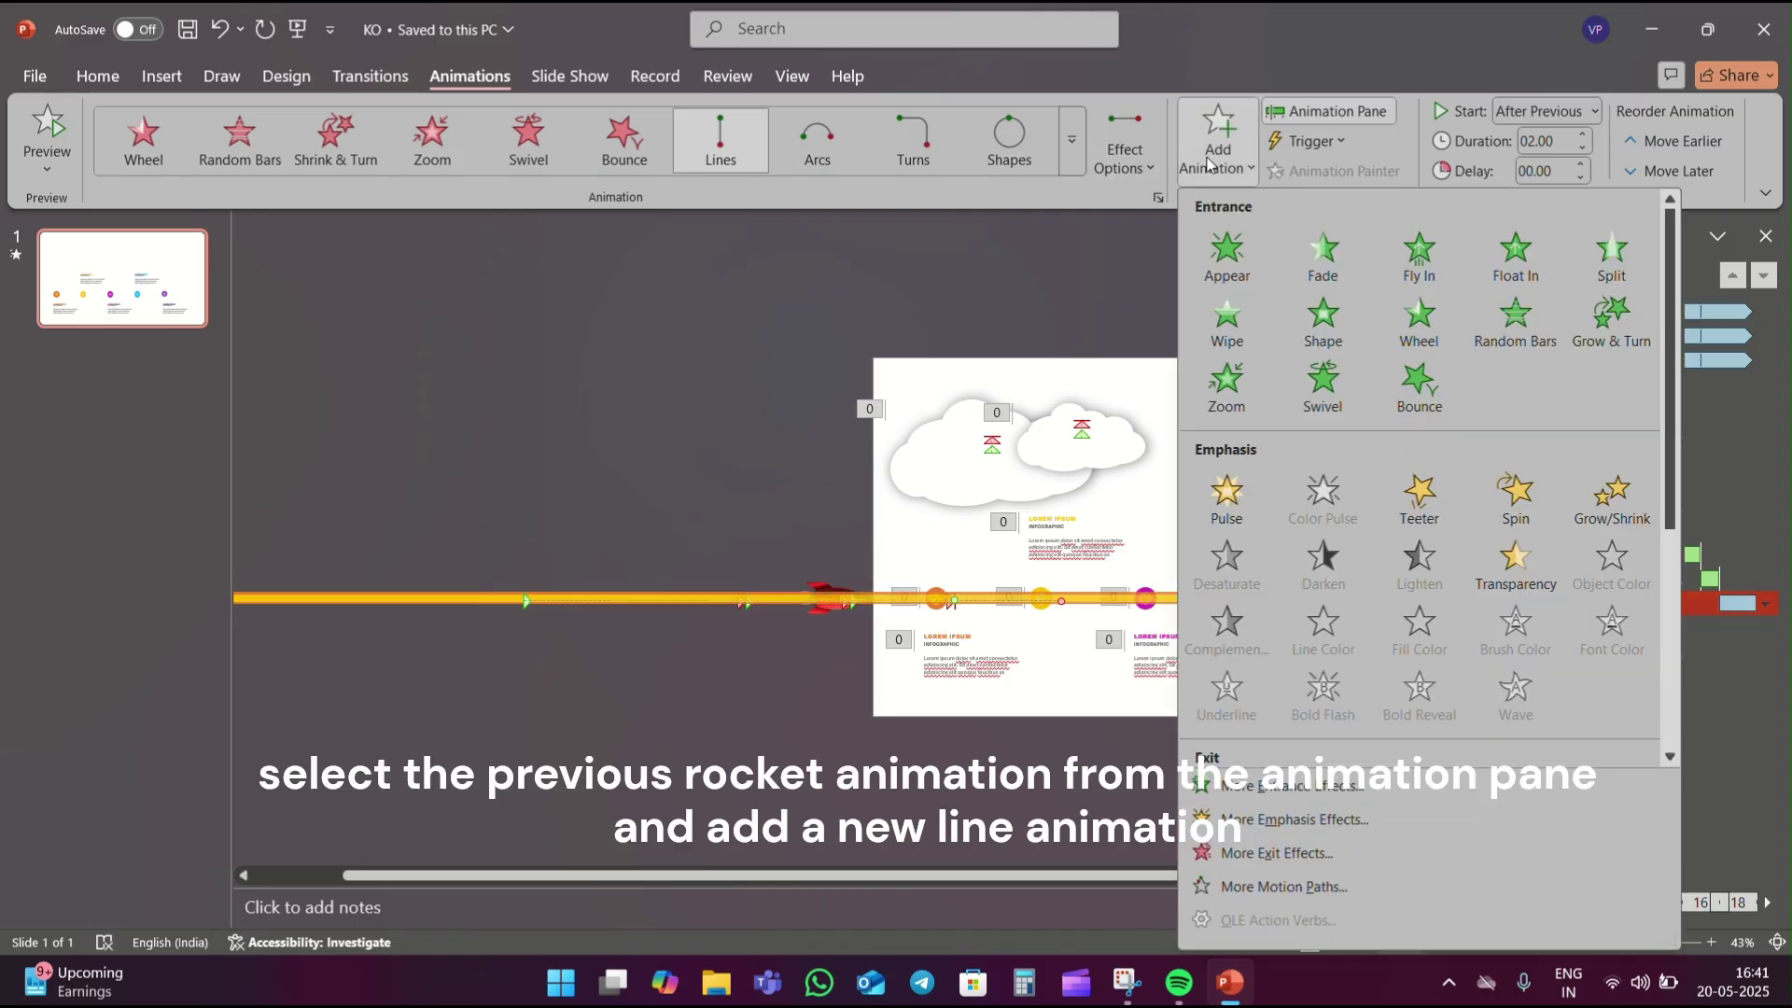
scroll(1269, 537, down, 5)
click(1241, 658)
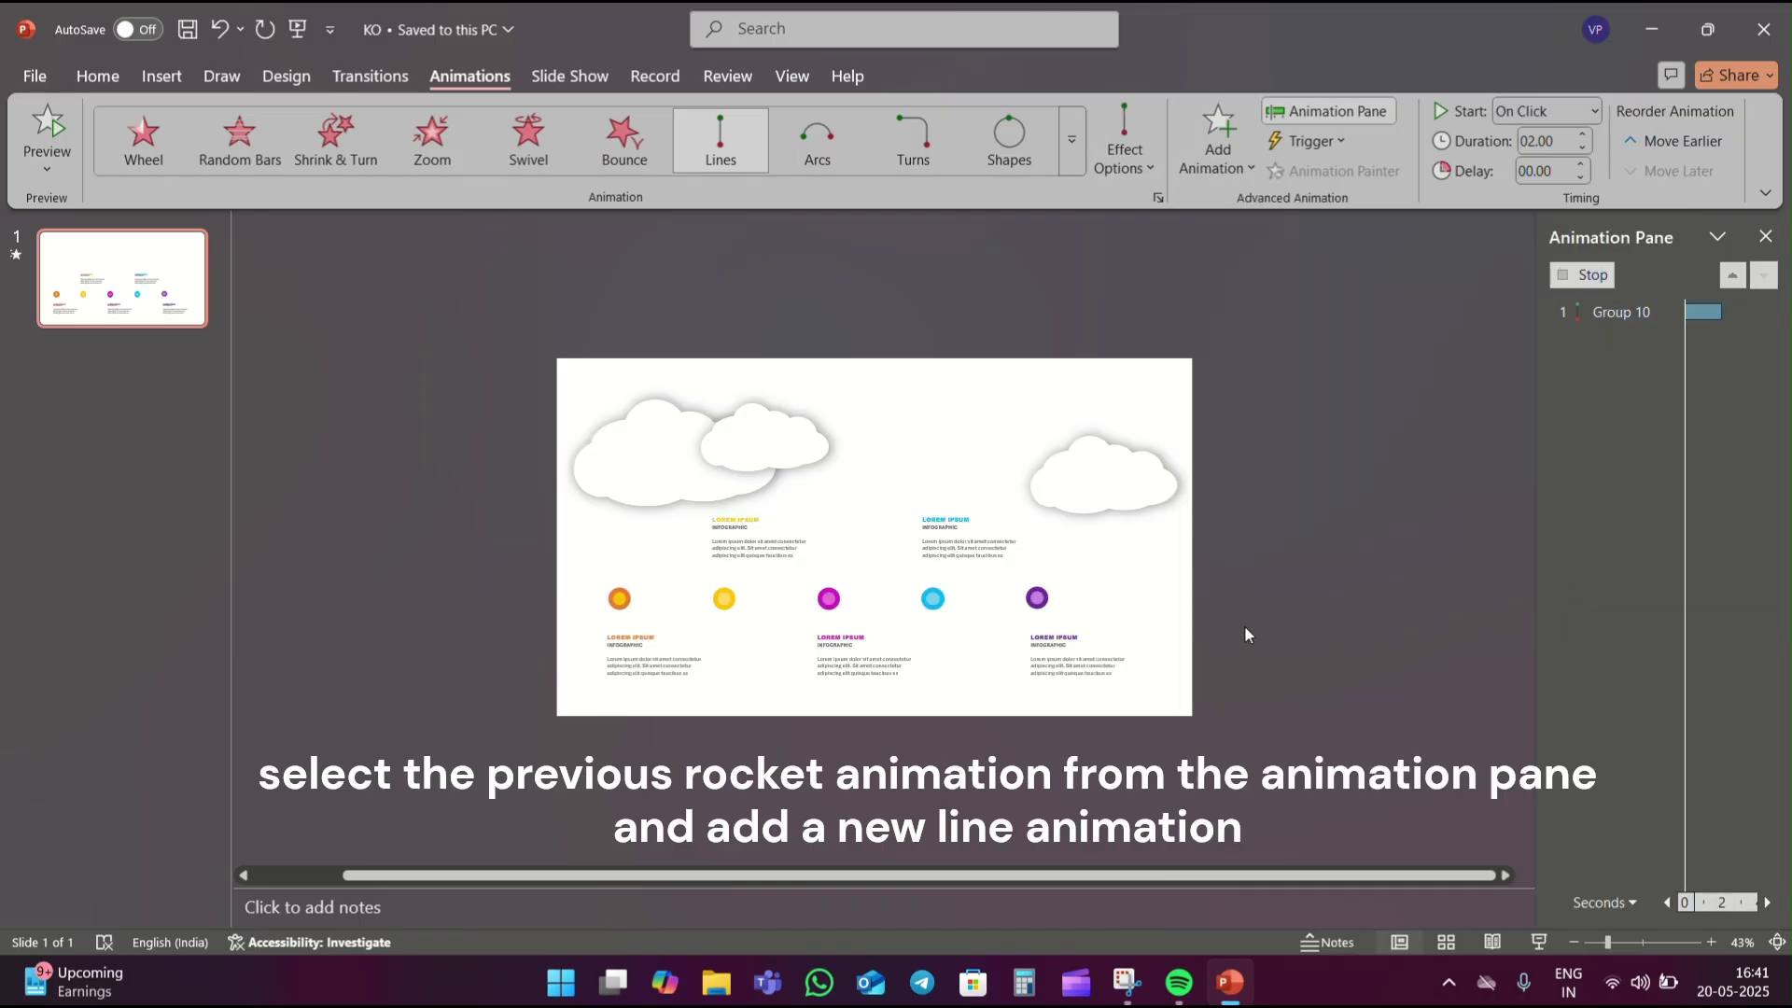
click(1125, 163)
click(1127, 374)
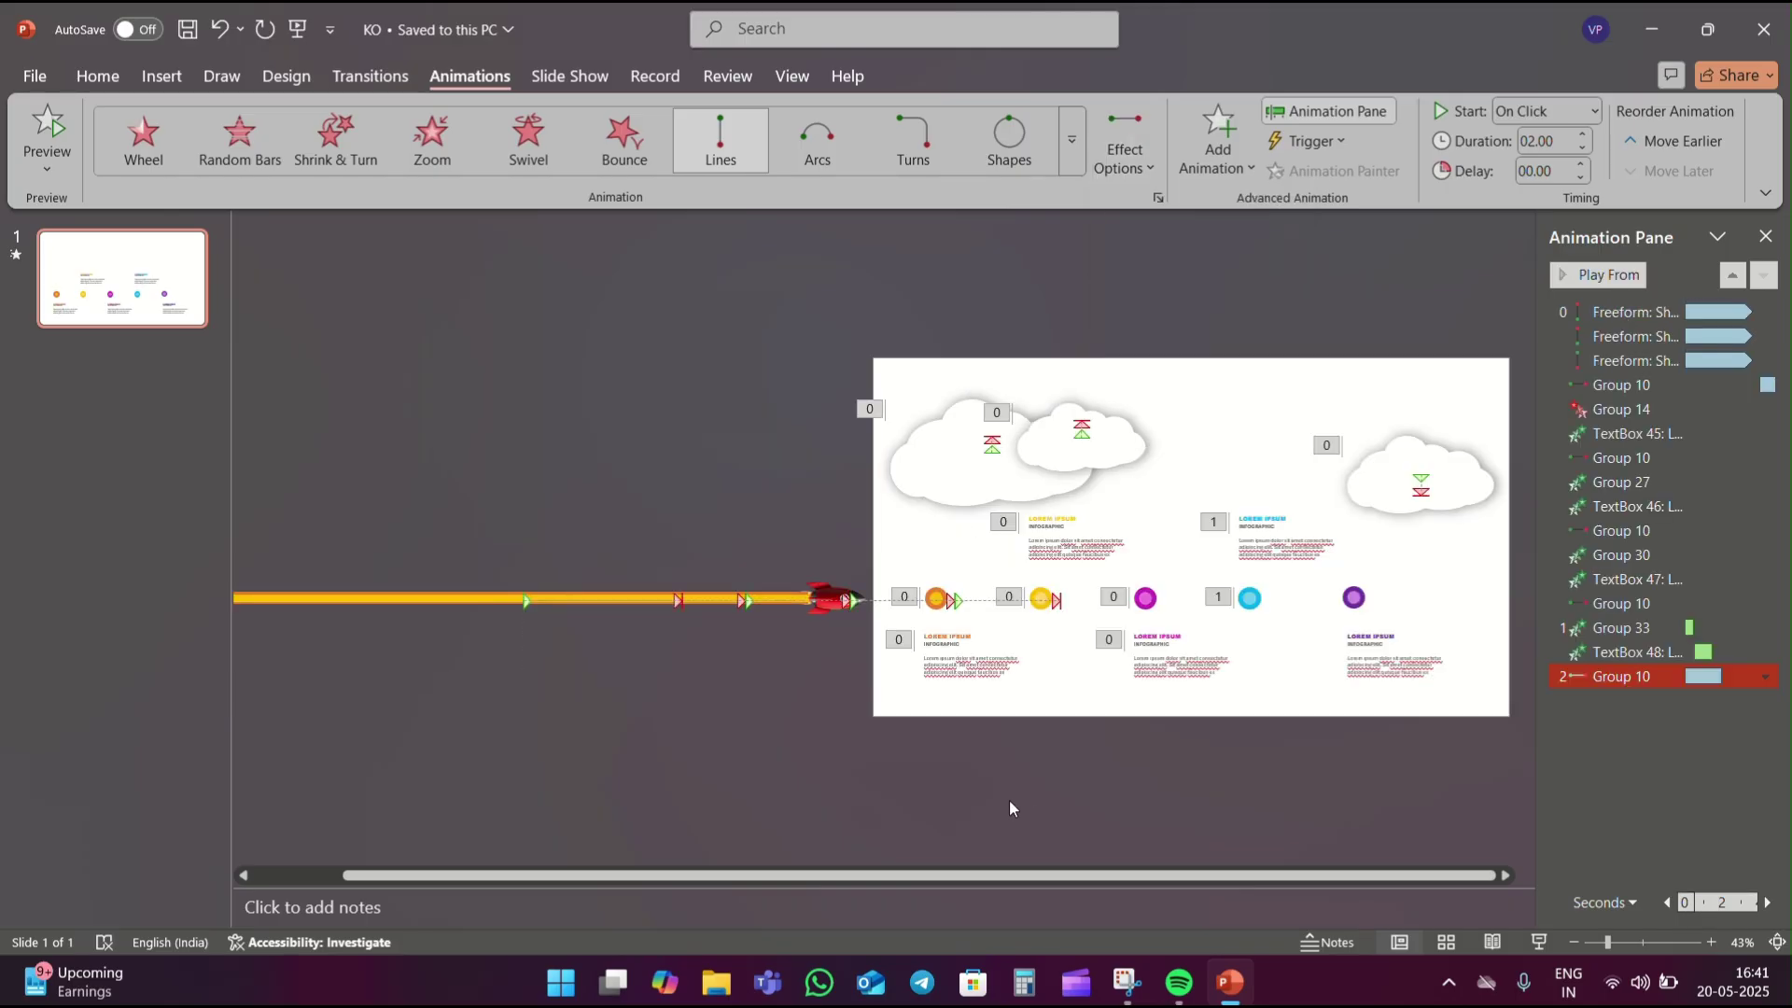
Stretch the path to the slide's right edge, start it at the purple circle, After Previous.
click(678, 605)
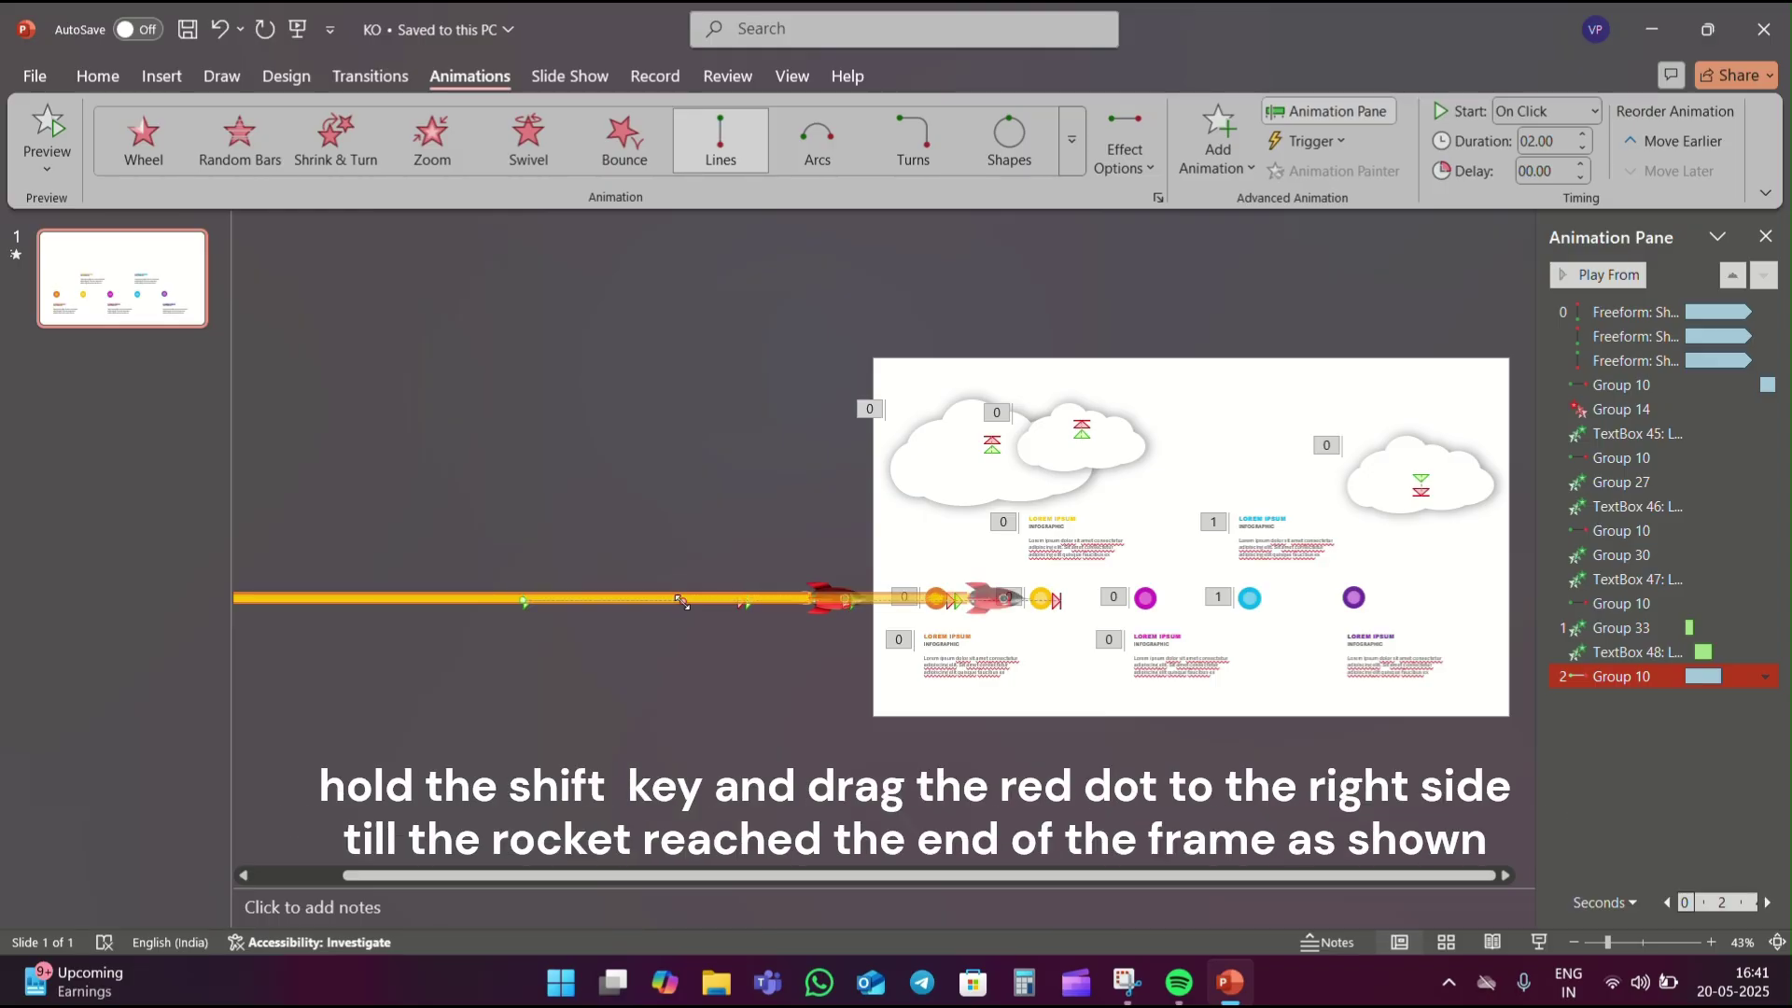
drag(682, 599, 1160, 633)
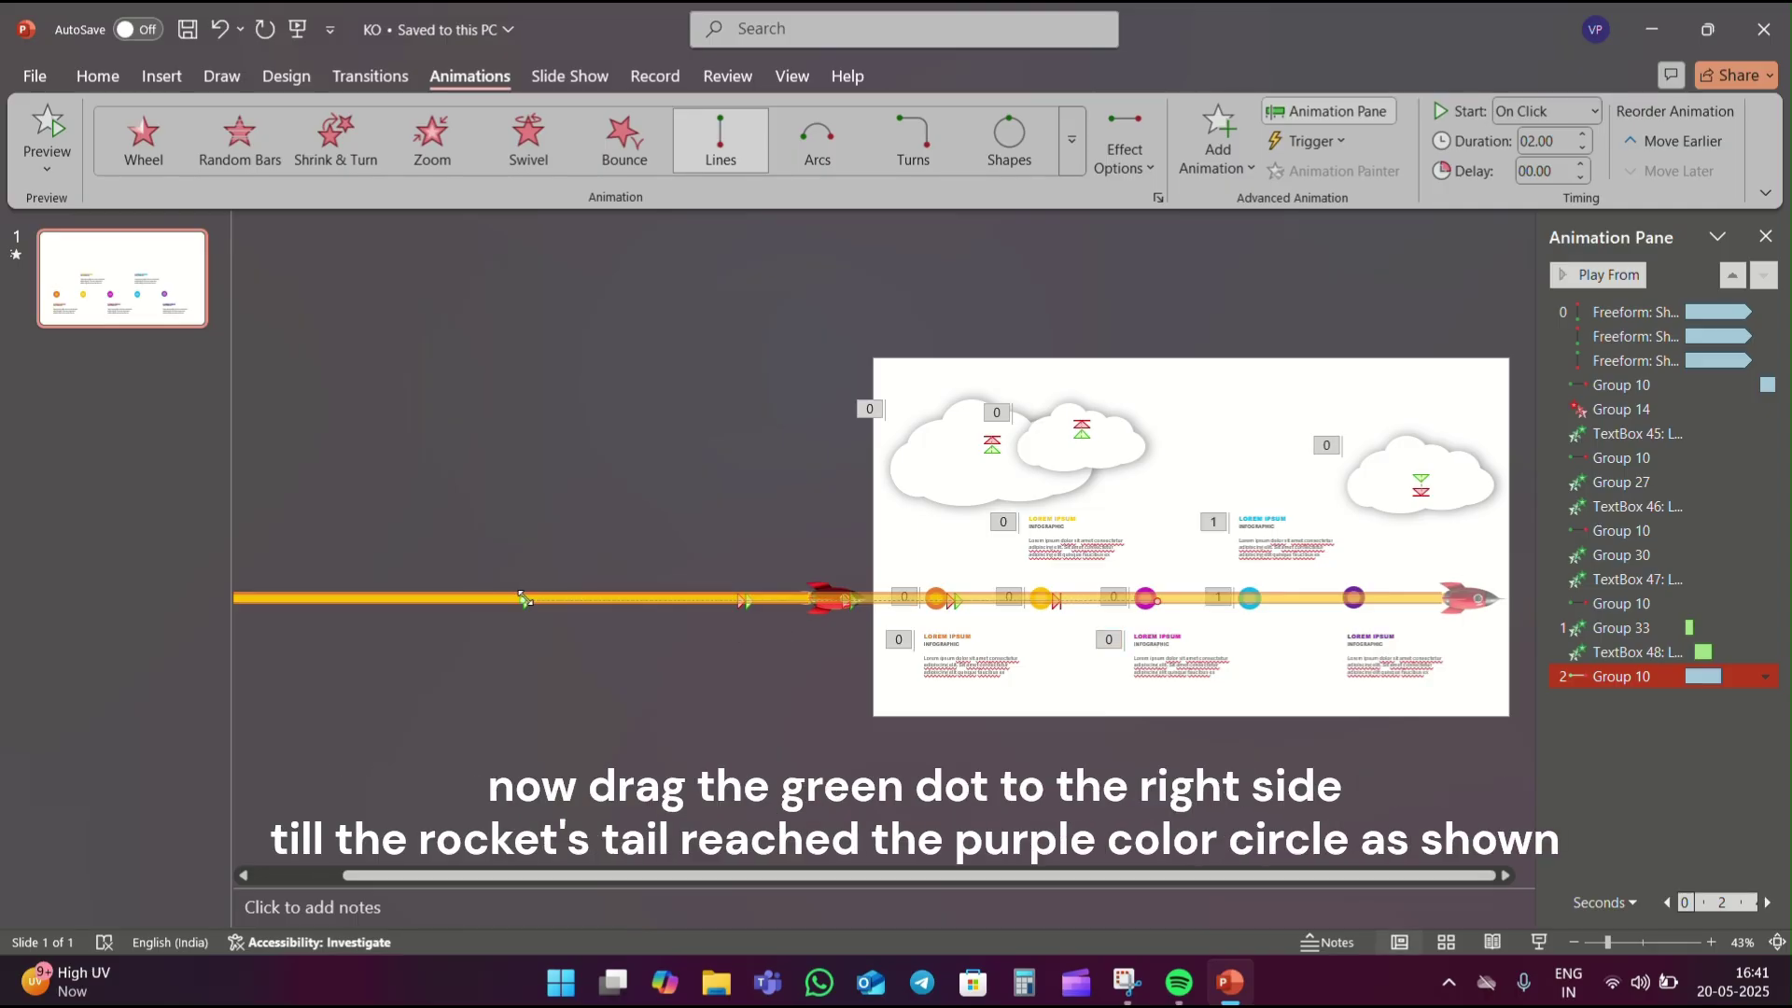
drag(528, 602, 643, 599)
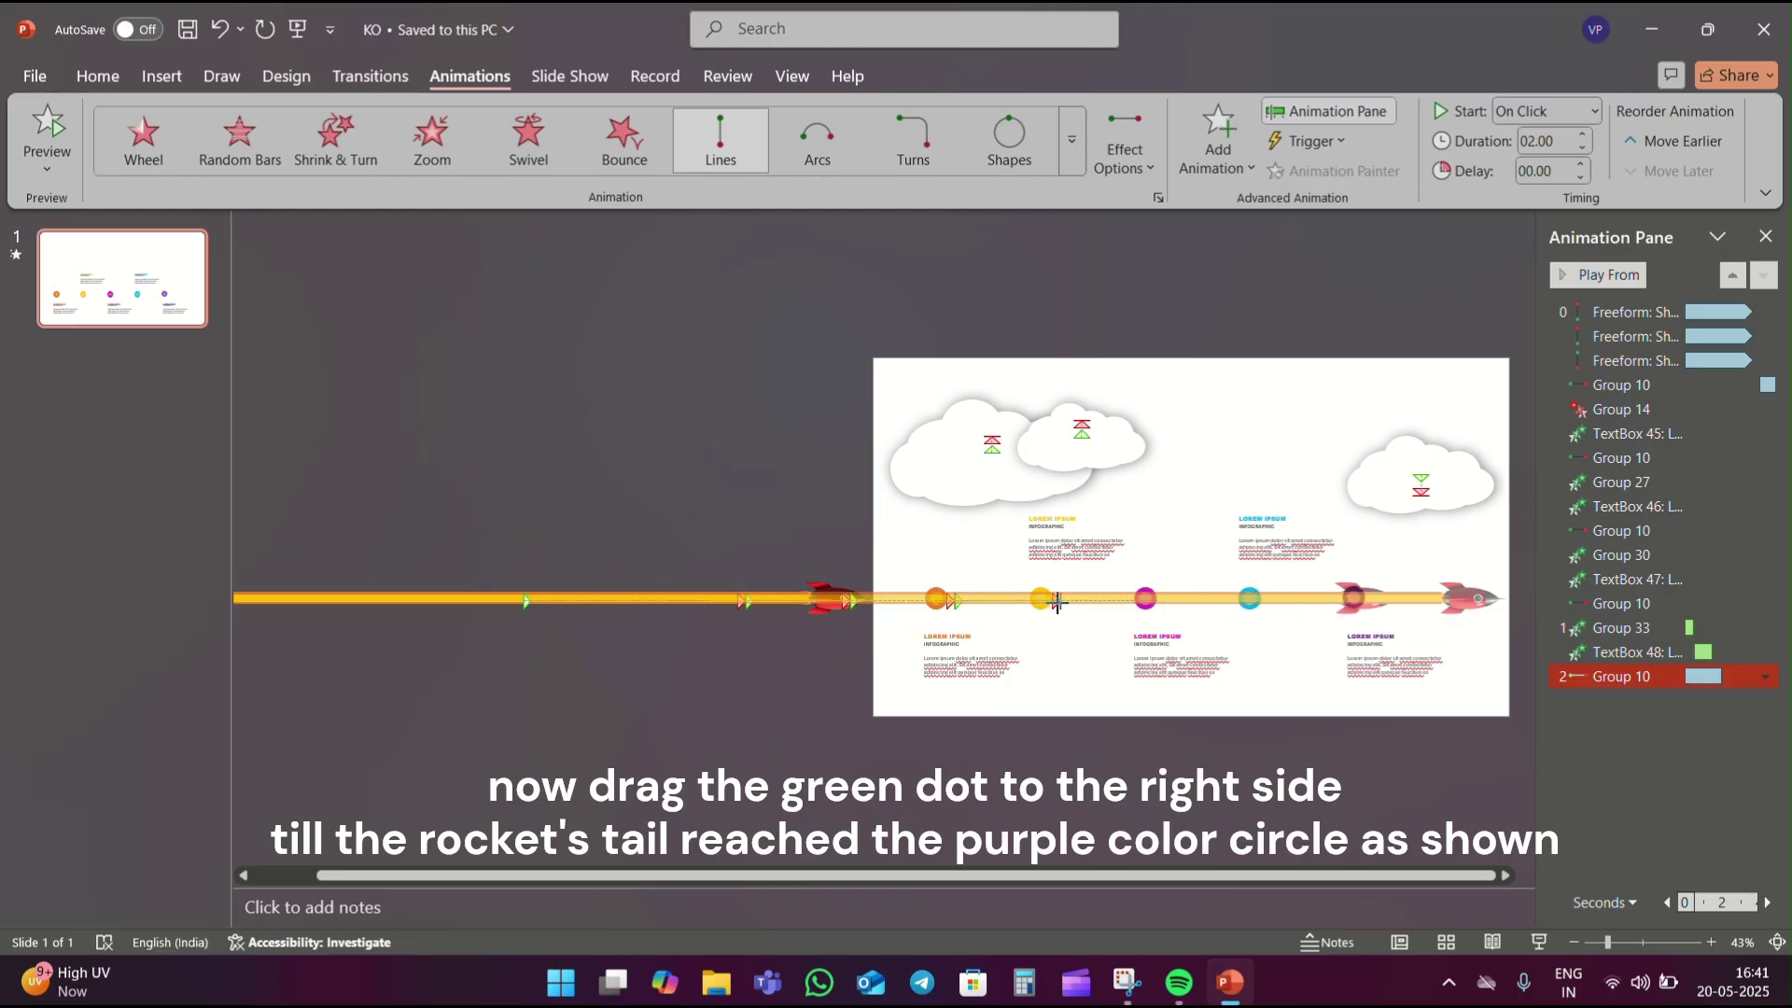
drag(1059, 602, 1059, 602)
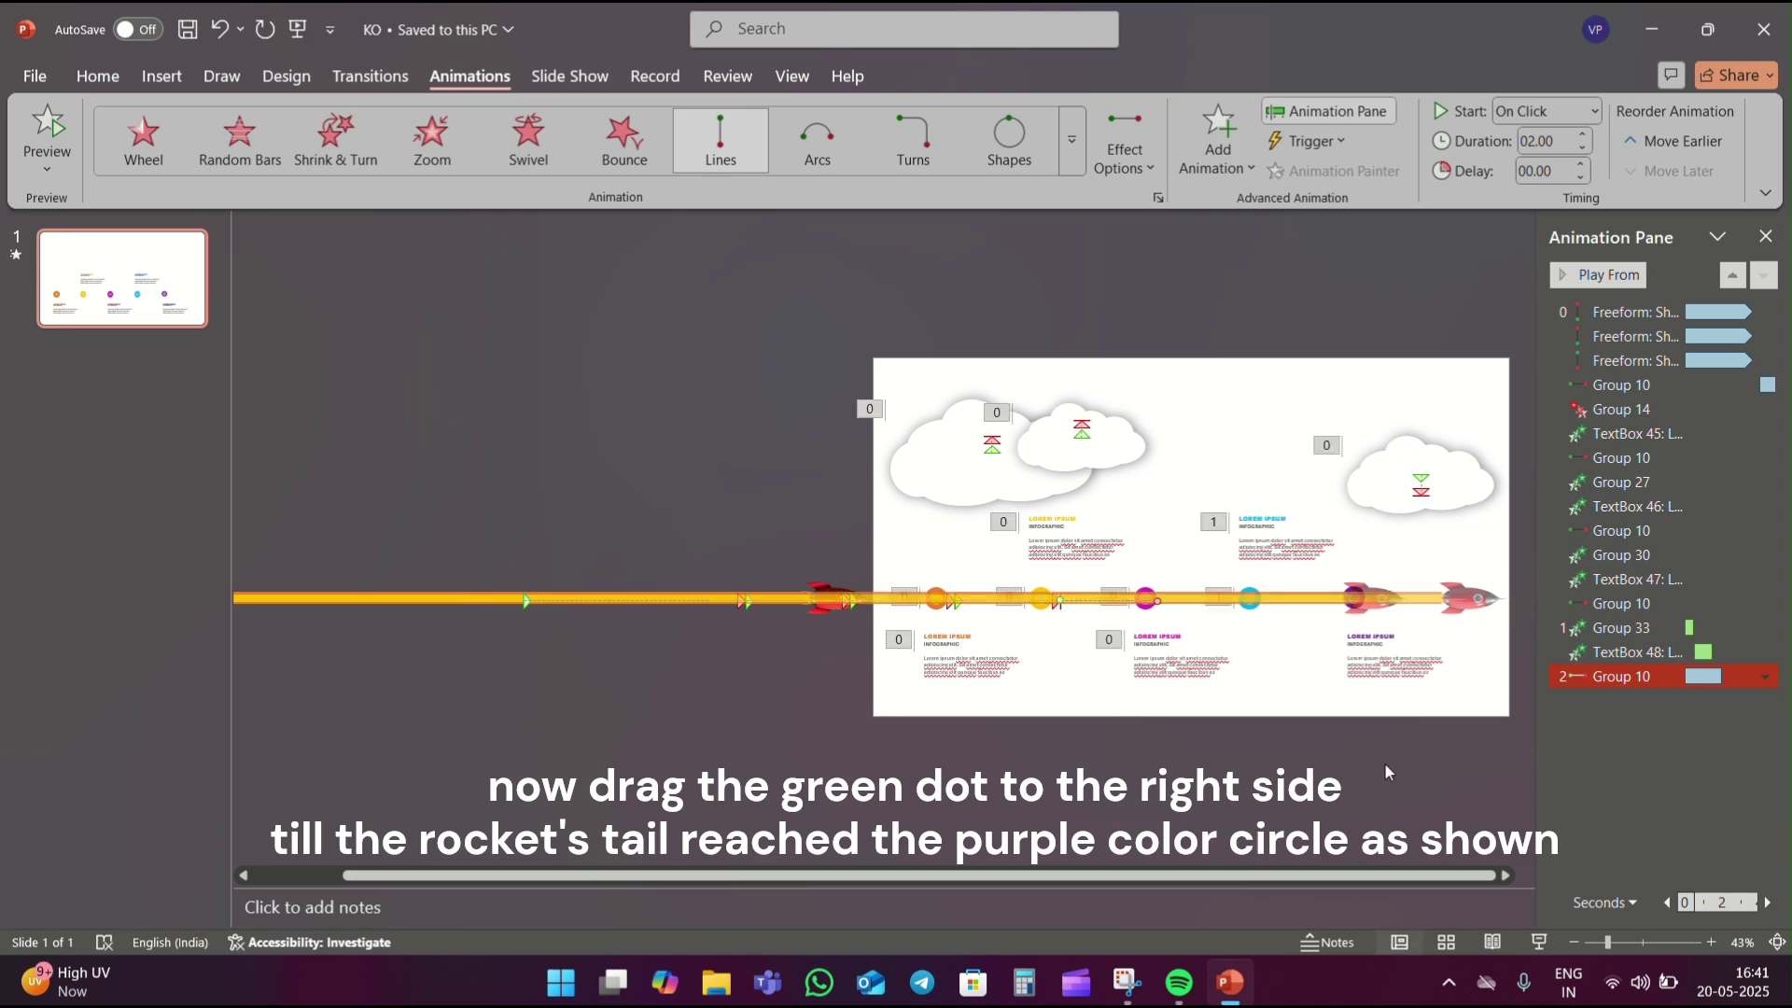
click(1584, 111)
click(1564, 197)
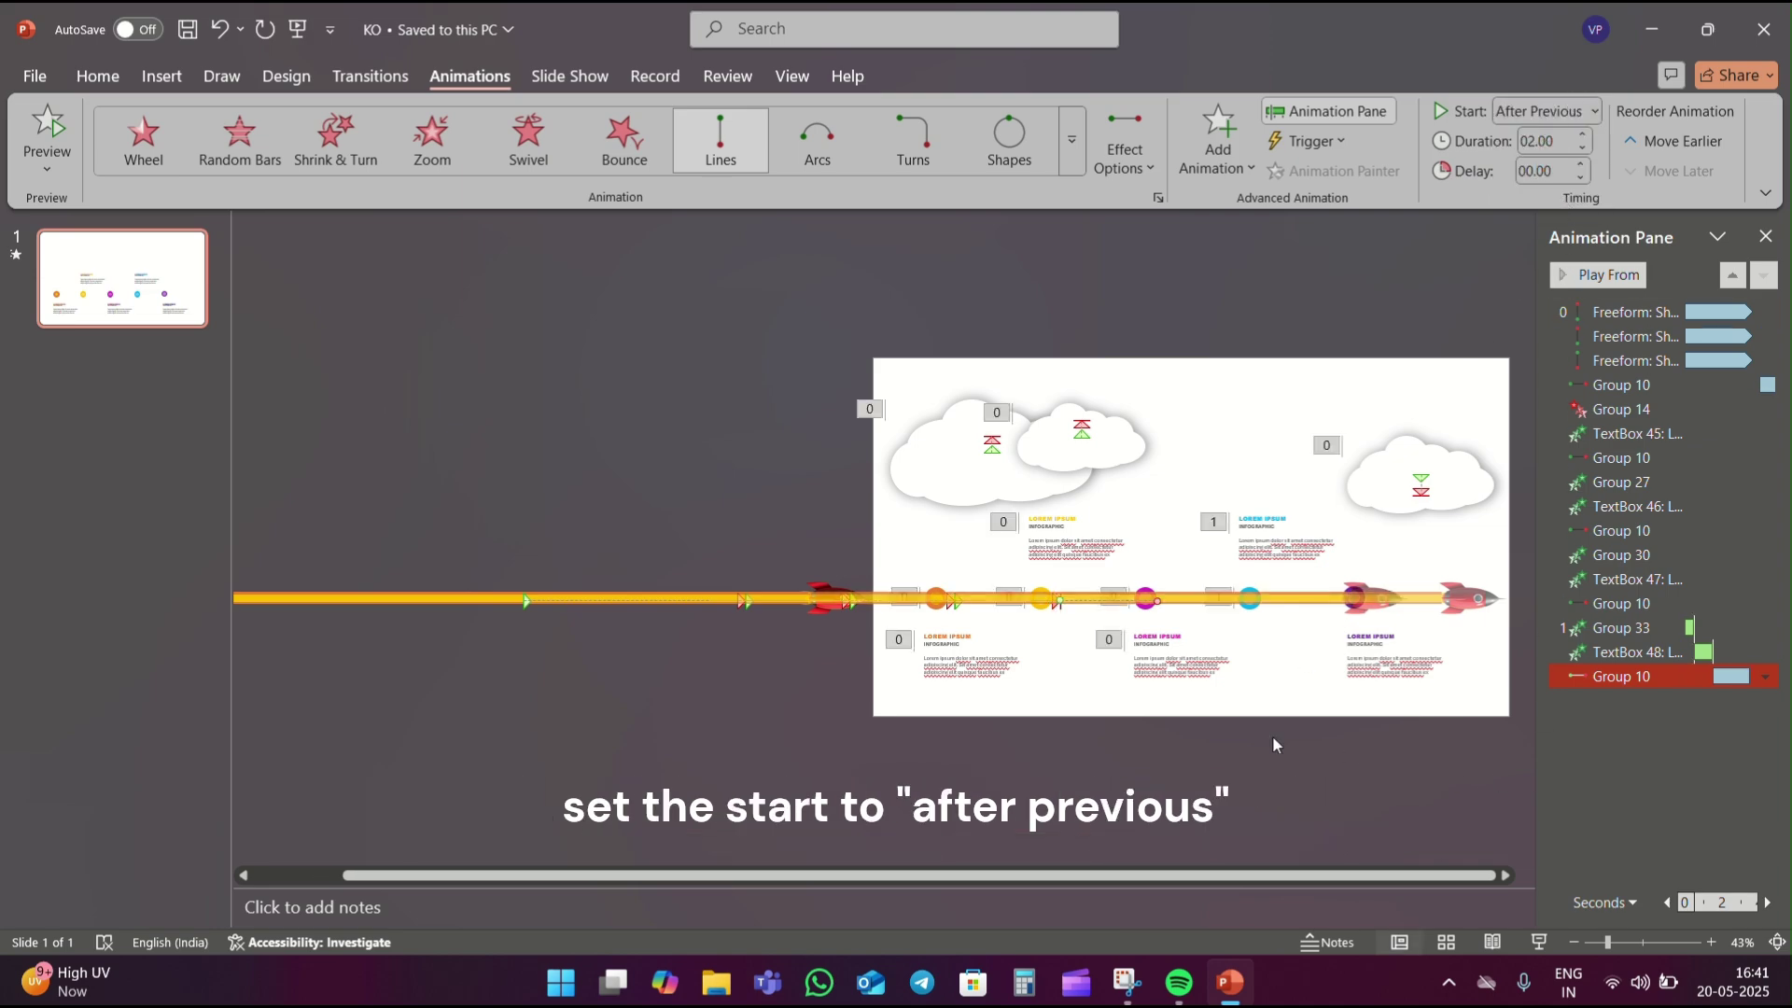
click(1263, 799)
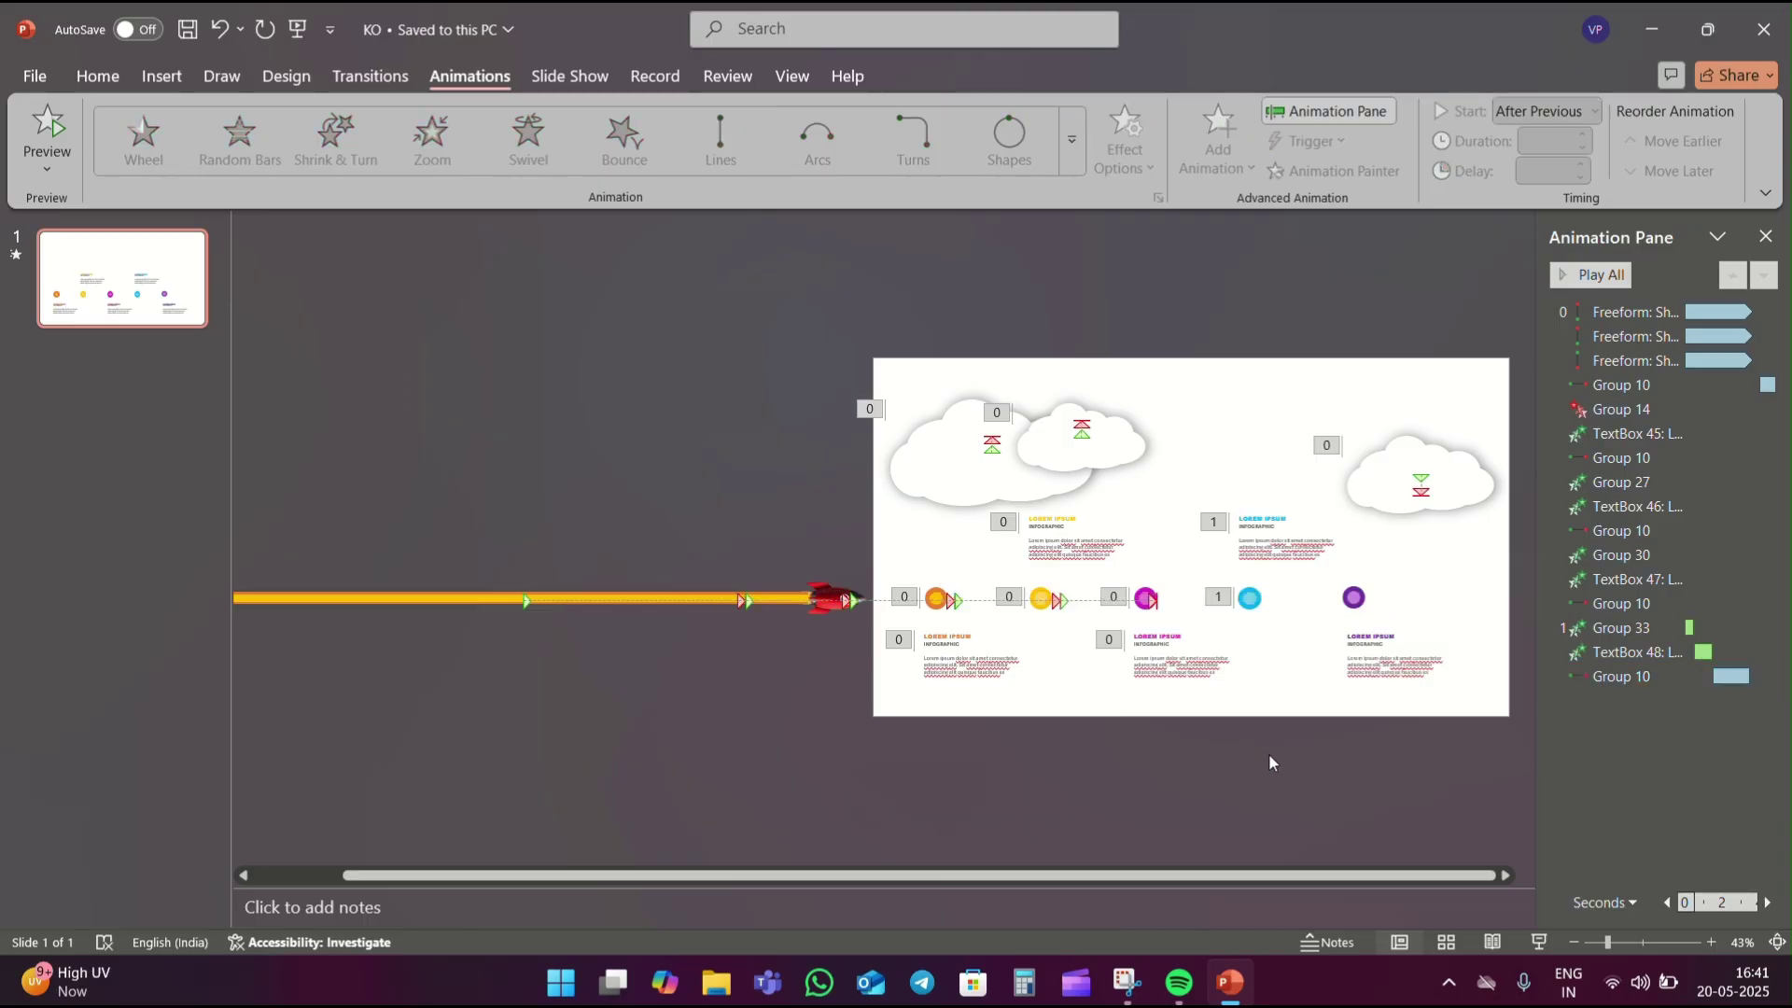
Give the purple circle a Zoom entrance that starts After Previous.
click(1355, 598)
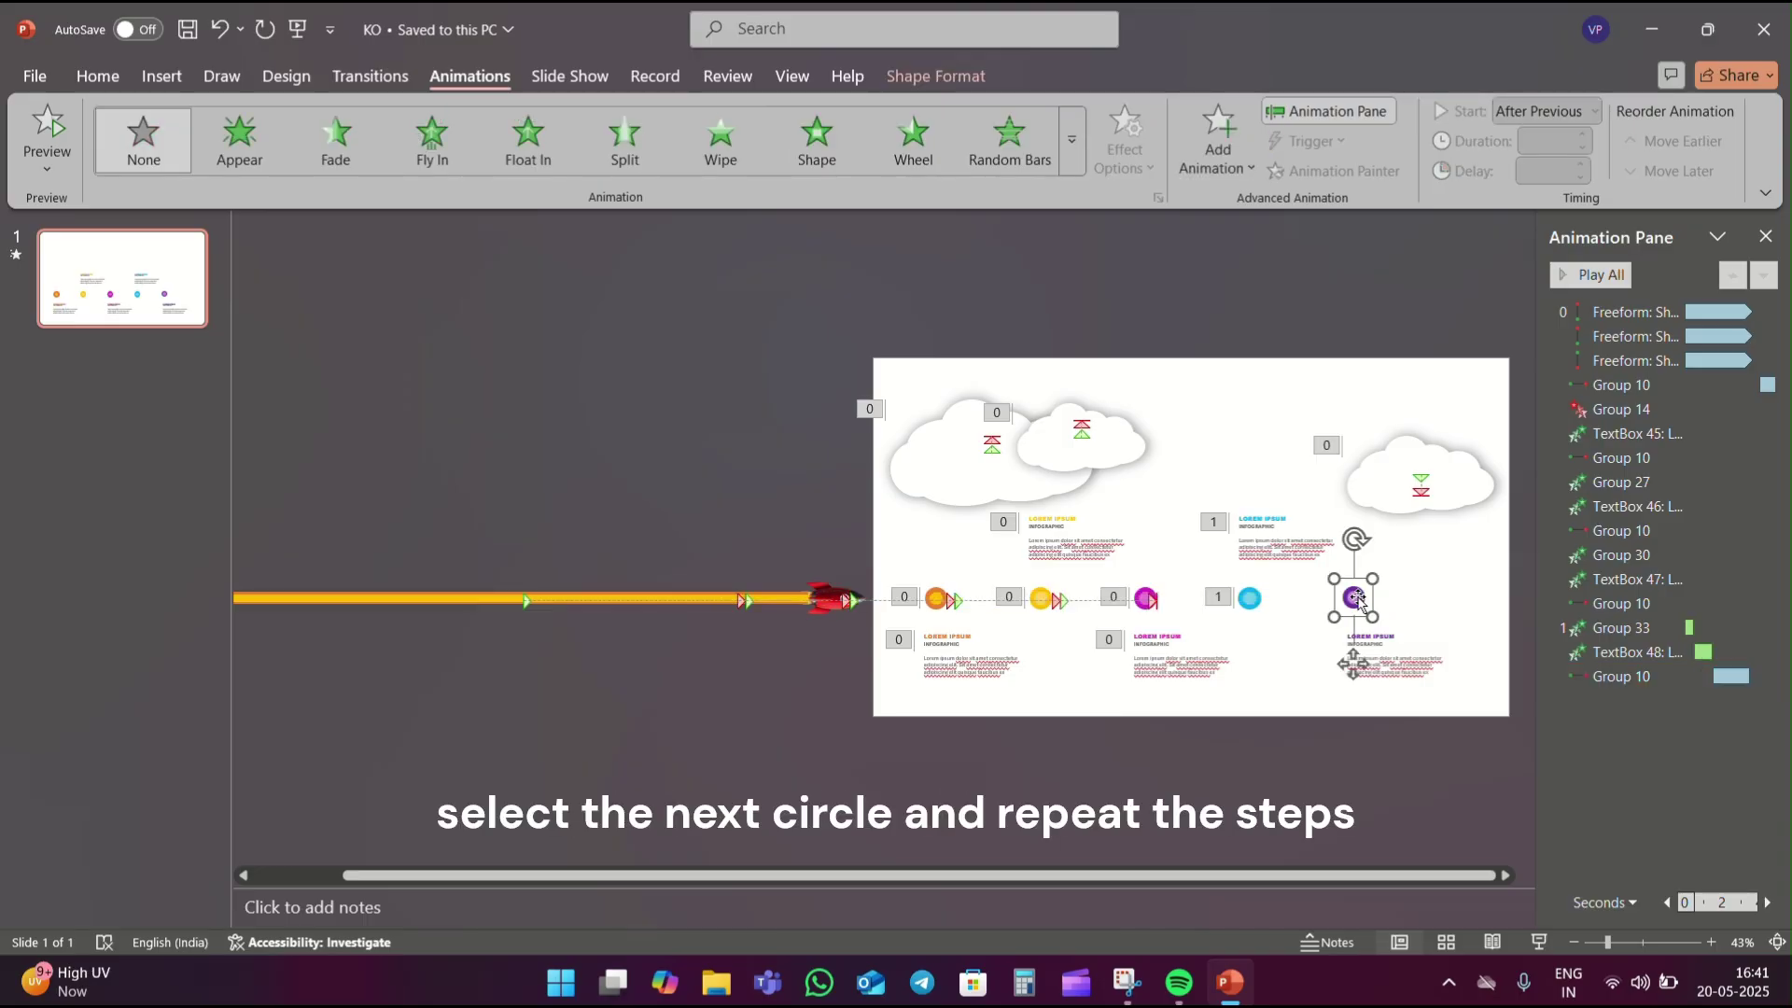
click(1079, 170)
click(132, 328)
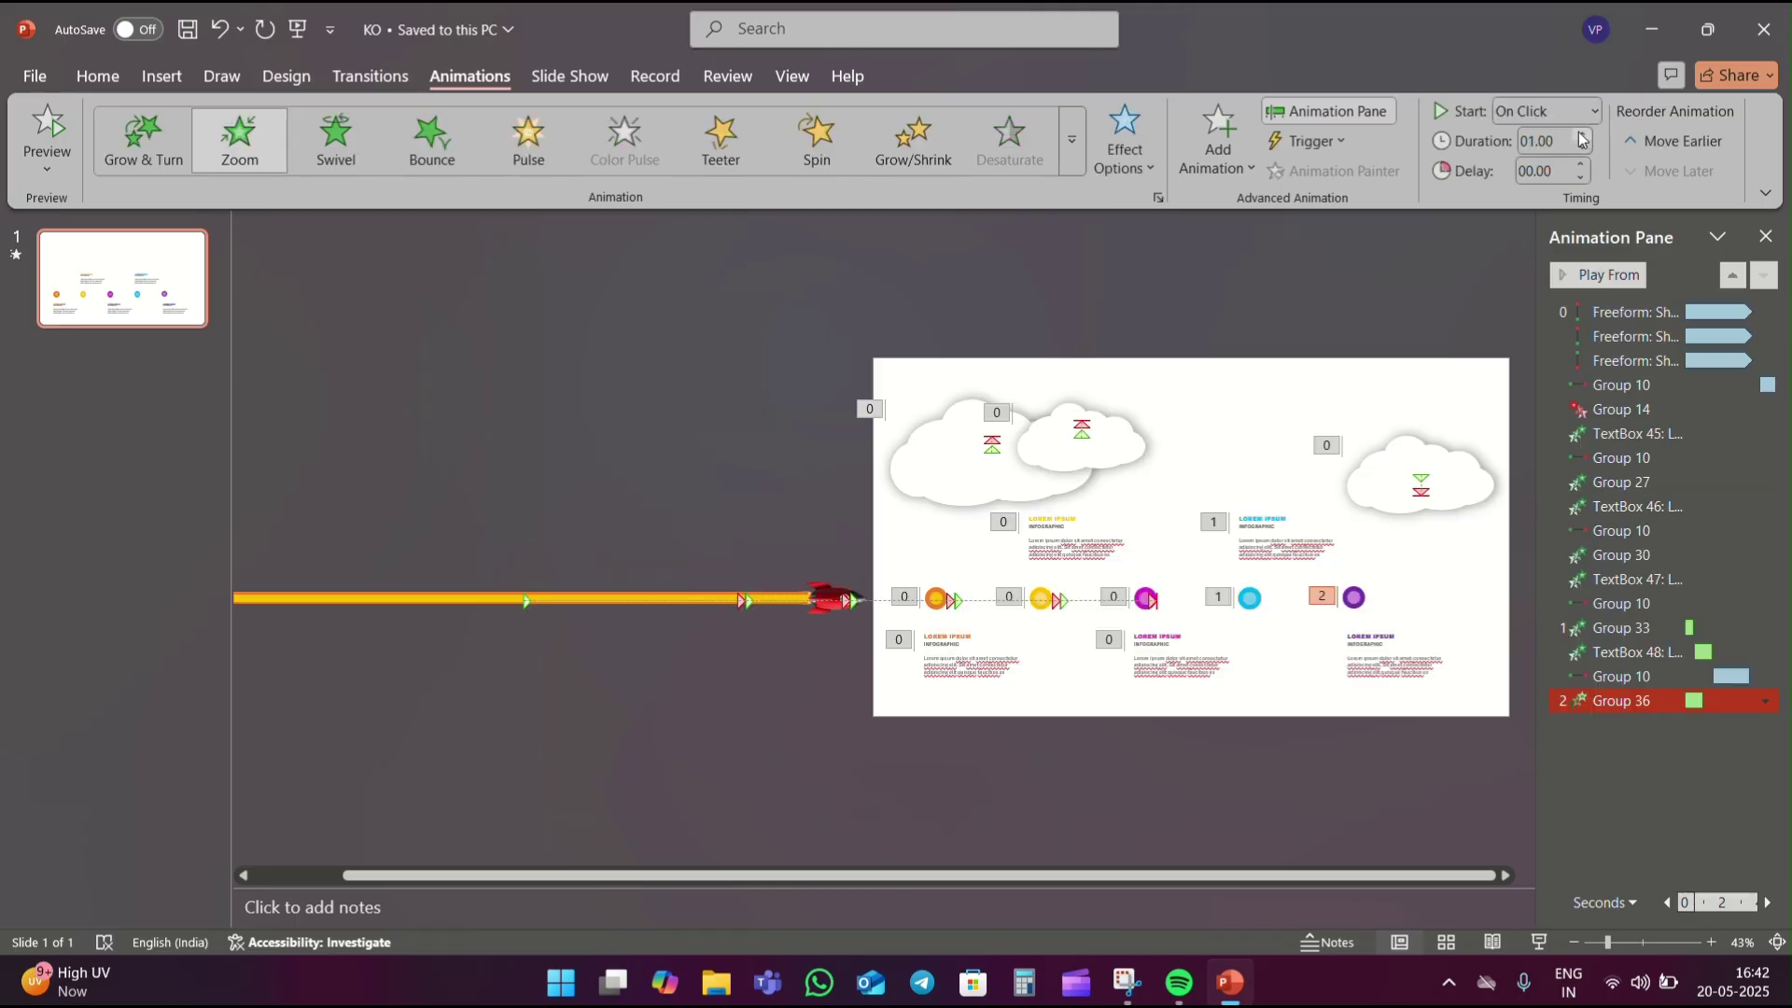
click(1594, 111)
click(1540, 196)
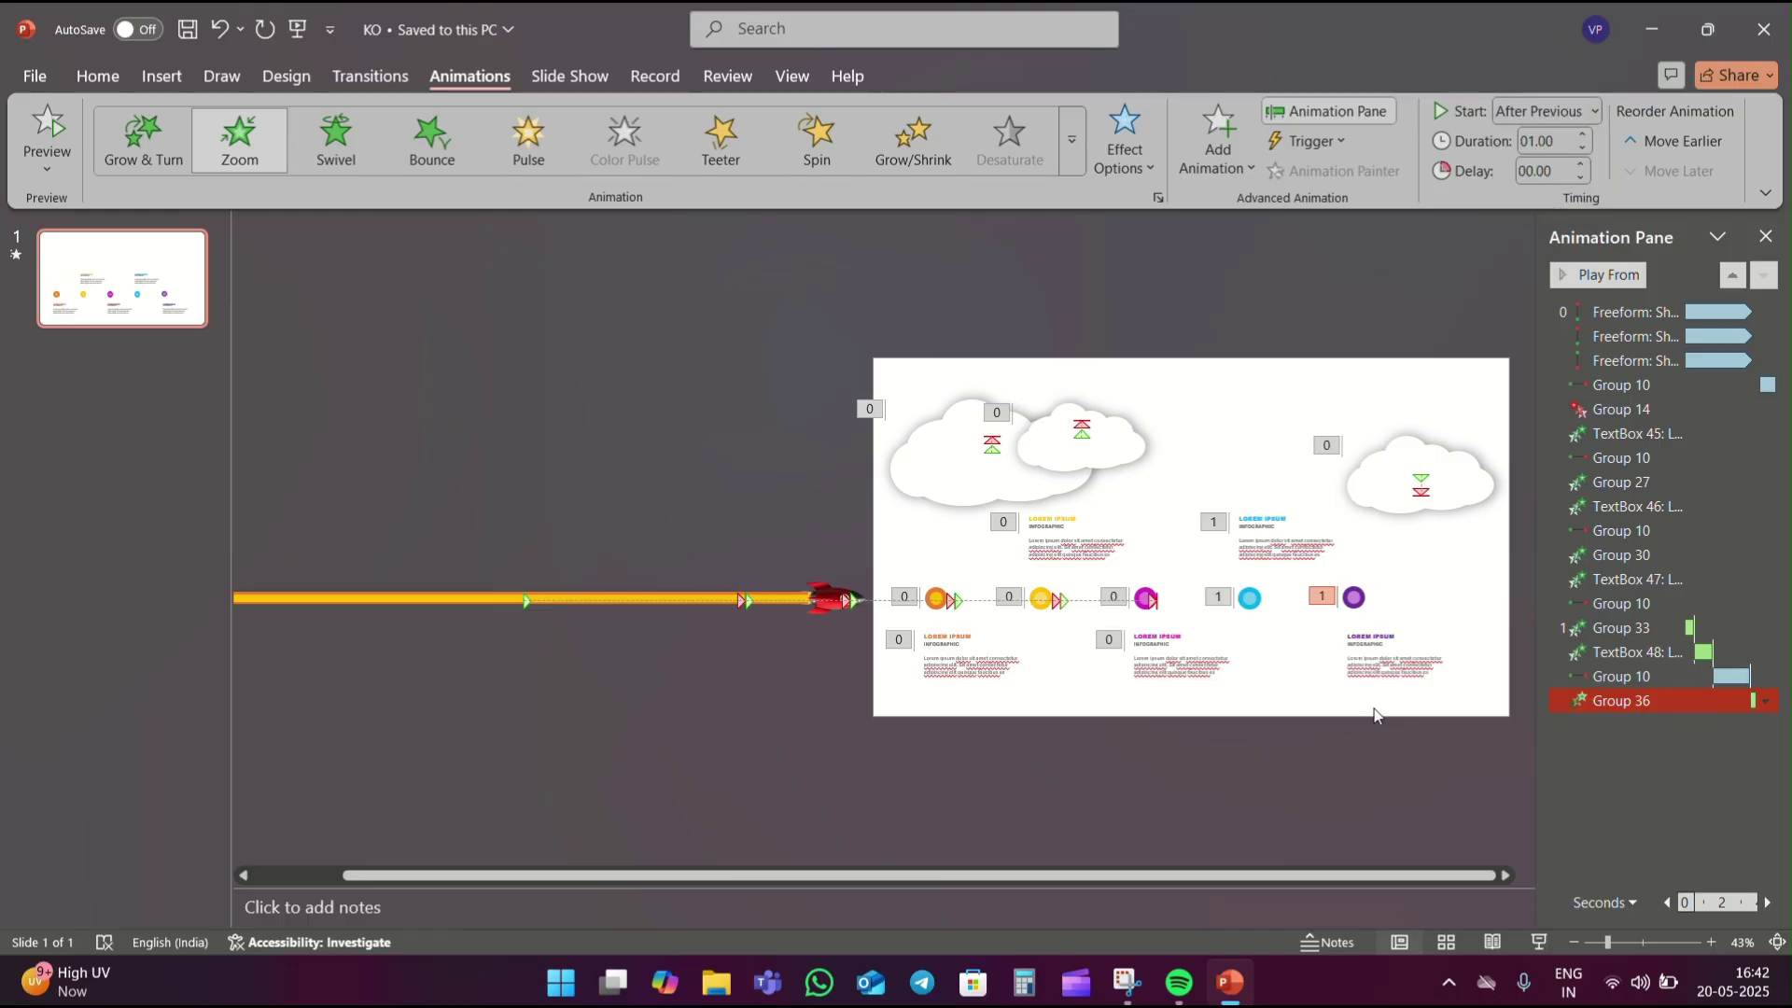
Make the text below the purple circle Float Down, starting After Previous.
click(1395, 669)
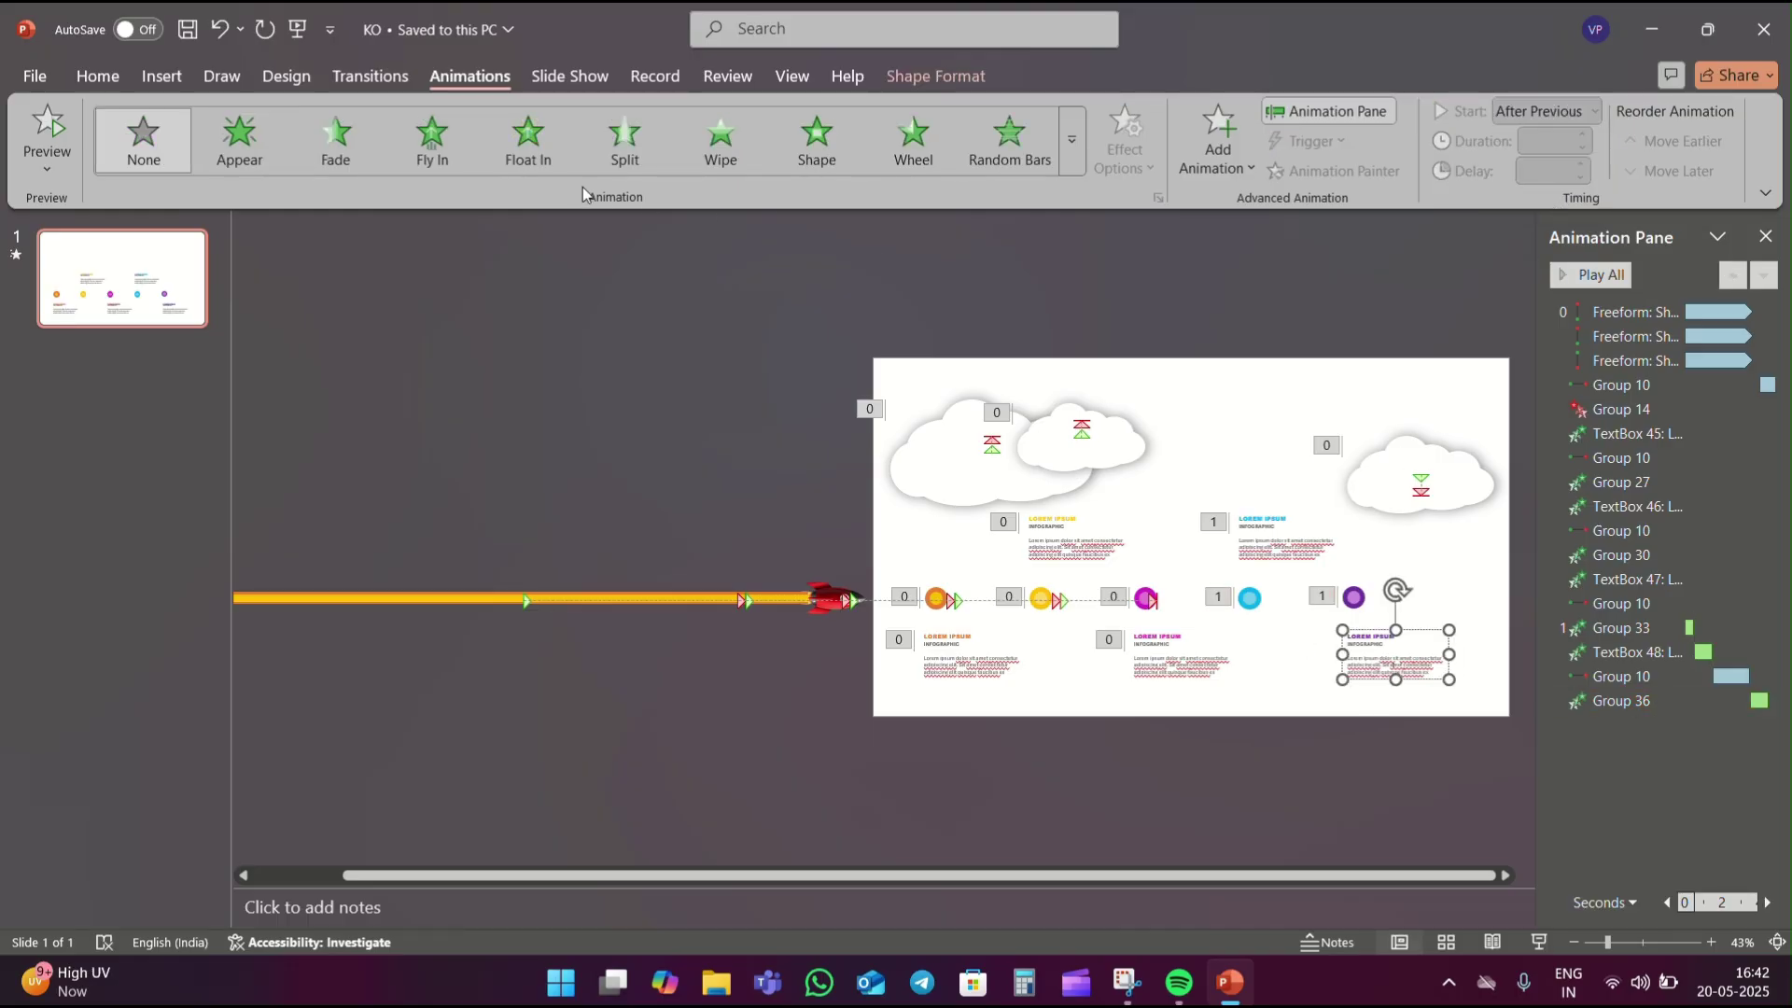
click(541, 165)
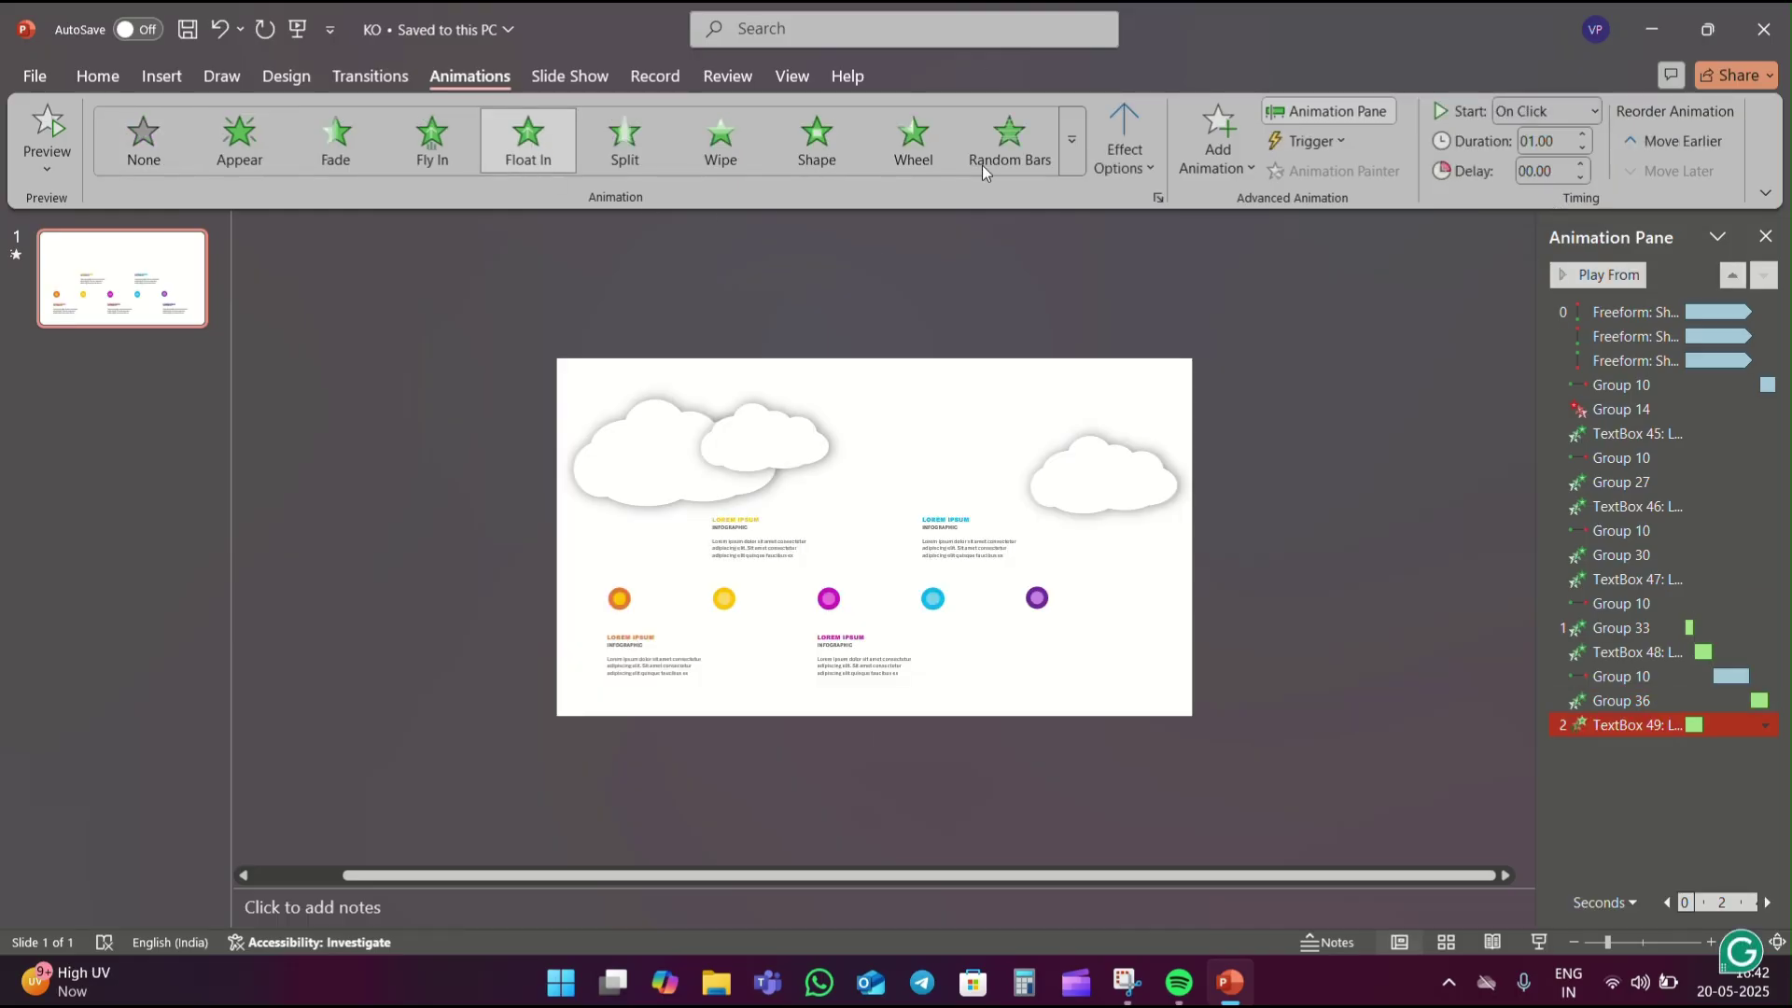
click(1125, 152)
click(1174, 308)
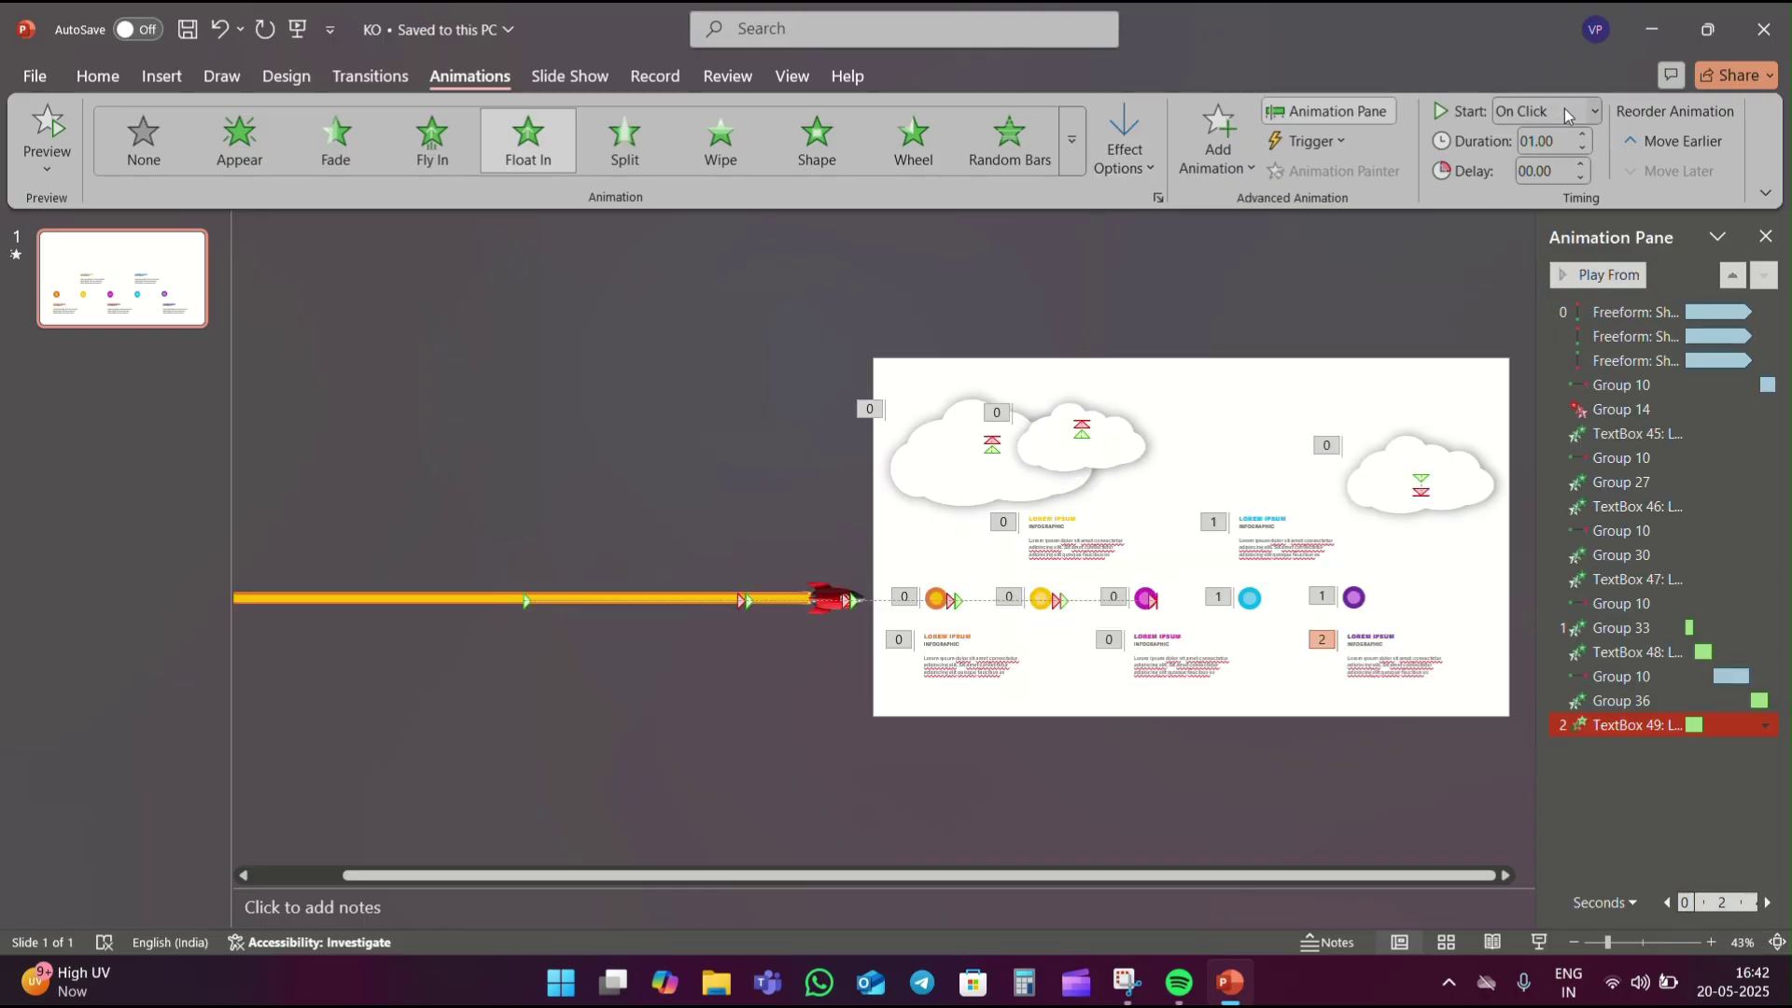
click(1564, 110)
click(1549, 198)
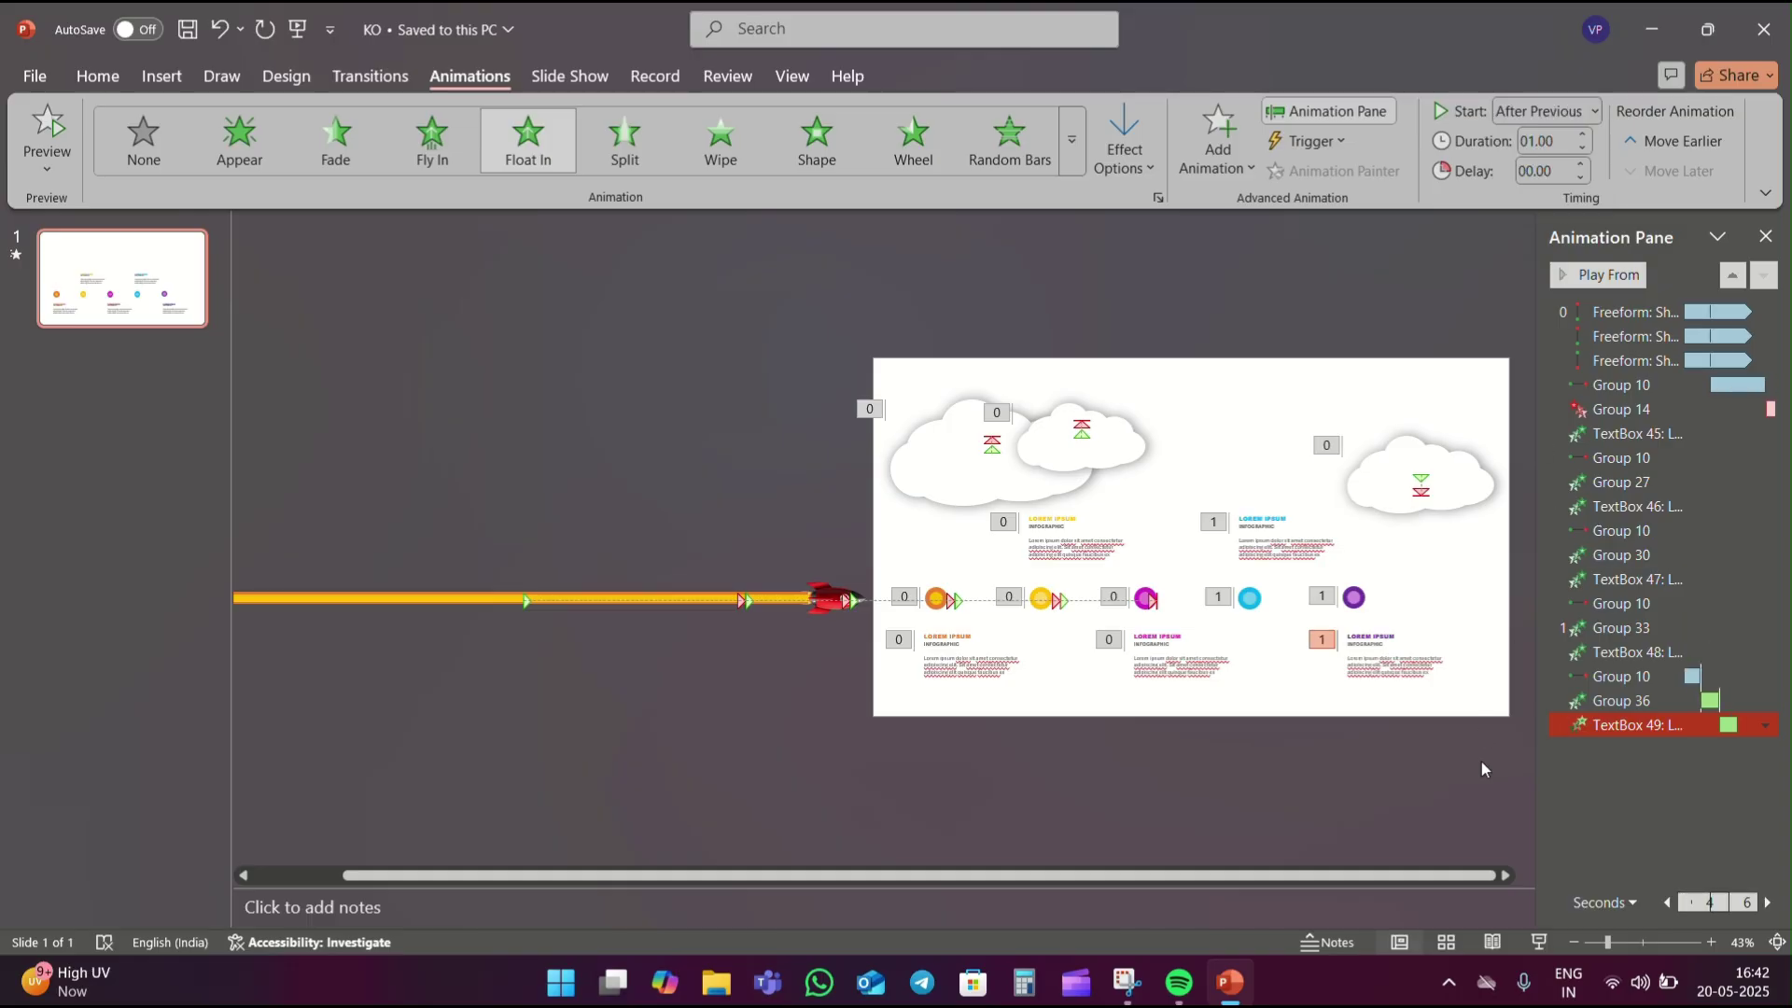
click(1476, 807)
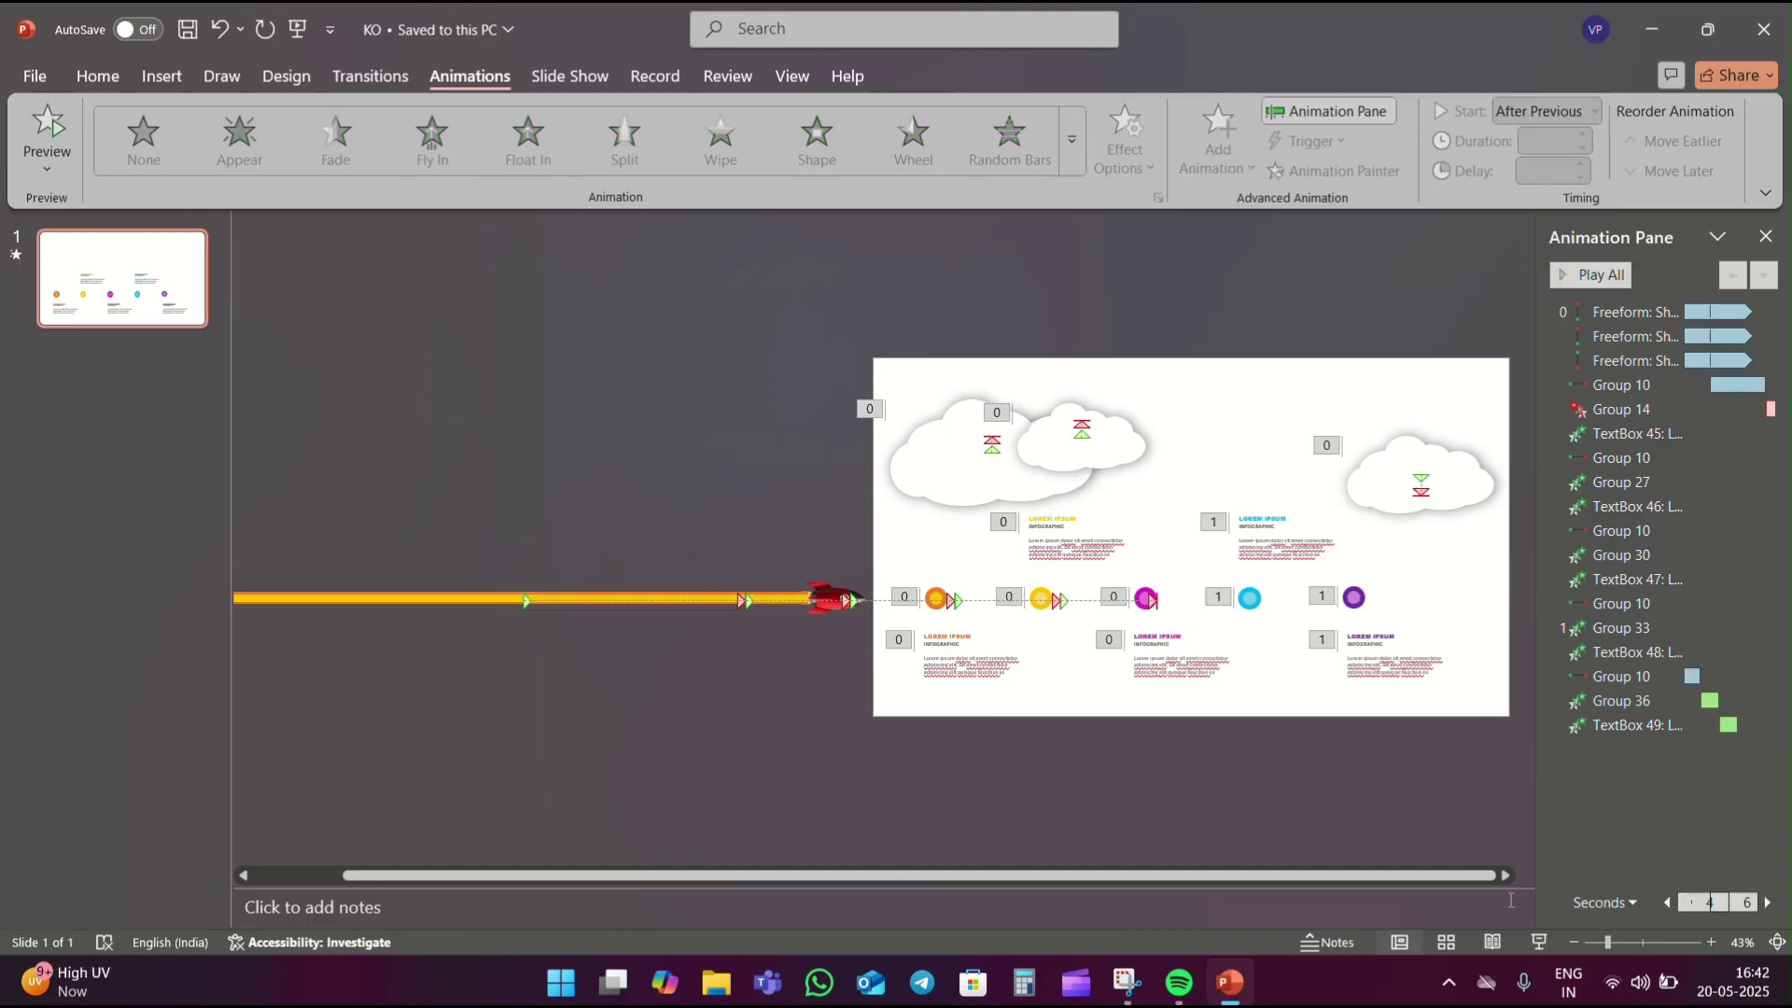
Start the slide show from the current slide to preview the rocket timeline animation.
click(1542, 943)
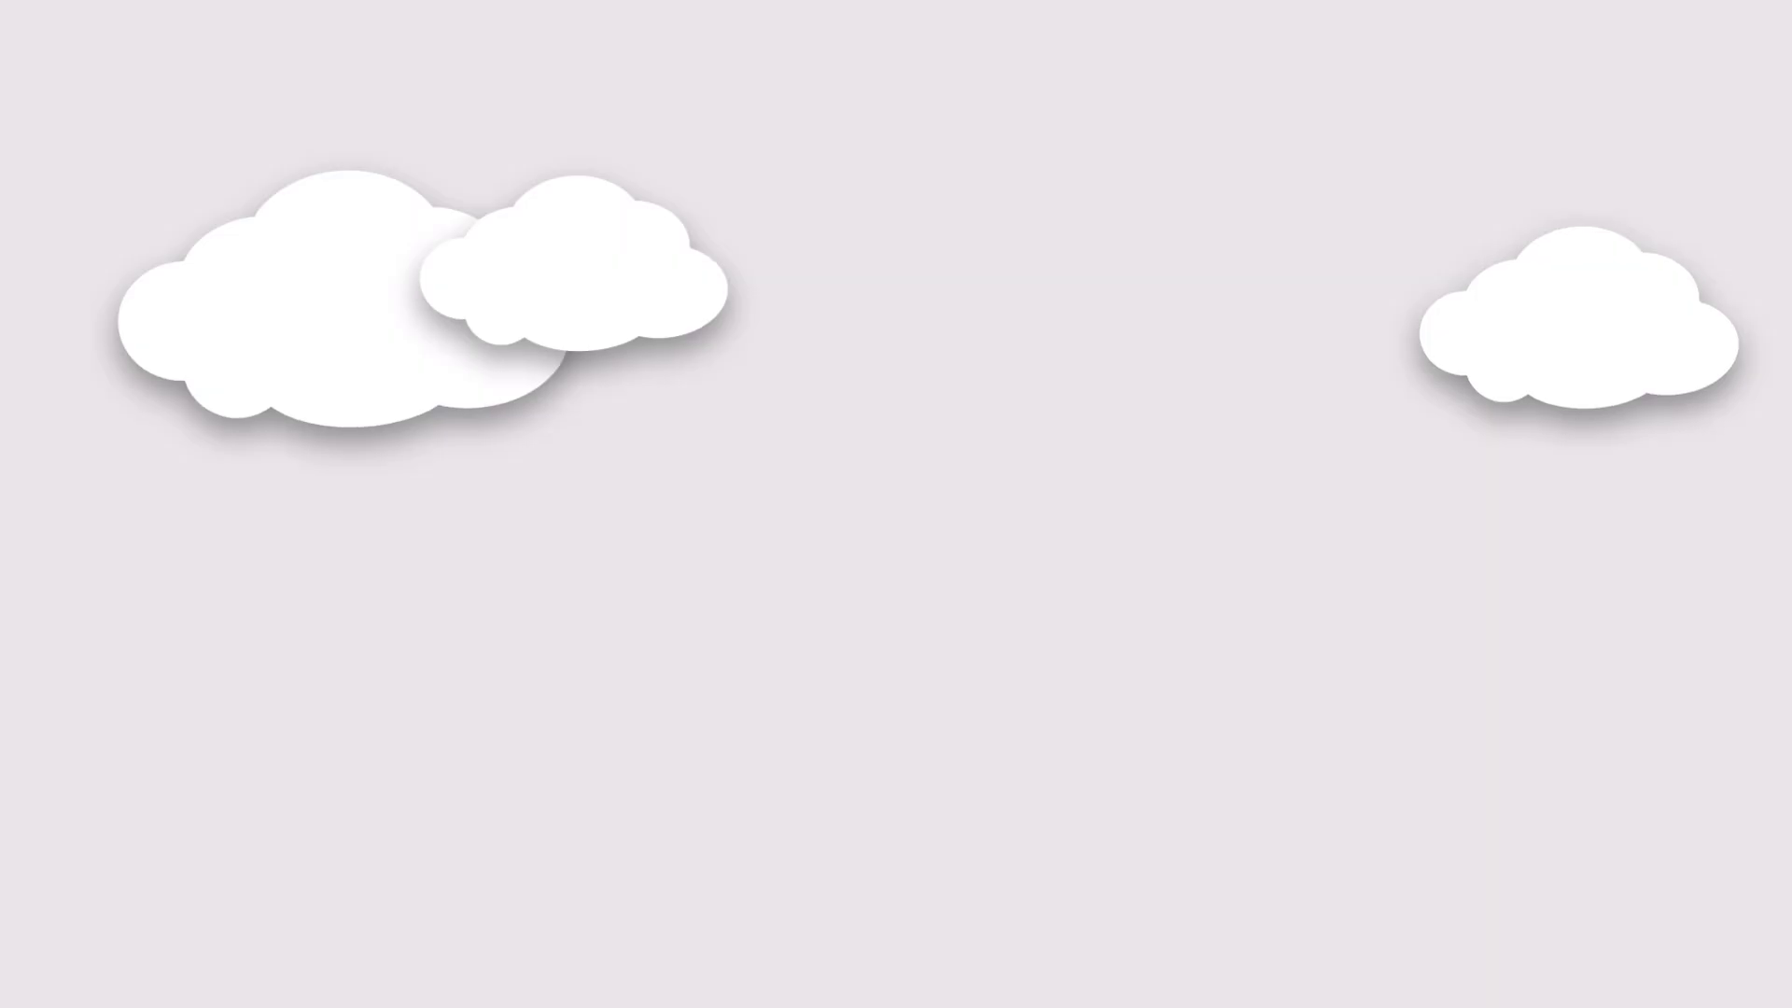